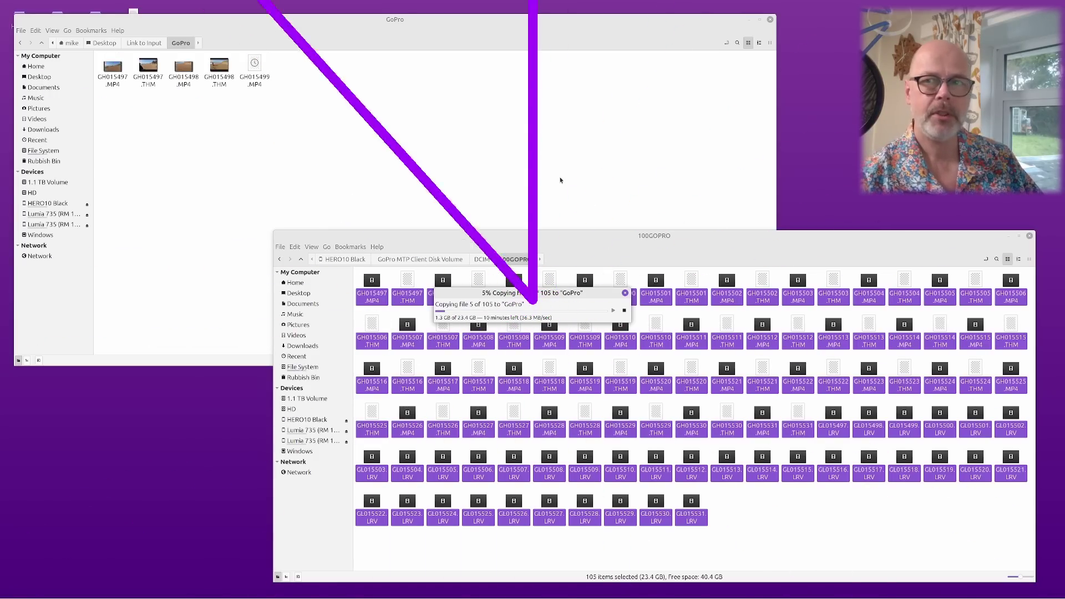
# Deselect the files in the 100GOPRO folder and move the copy progress window clear of both folder windows
pyautogui.click(782, 531)
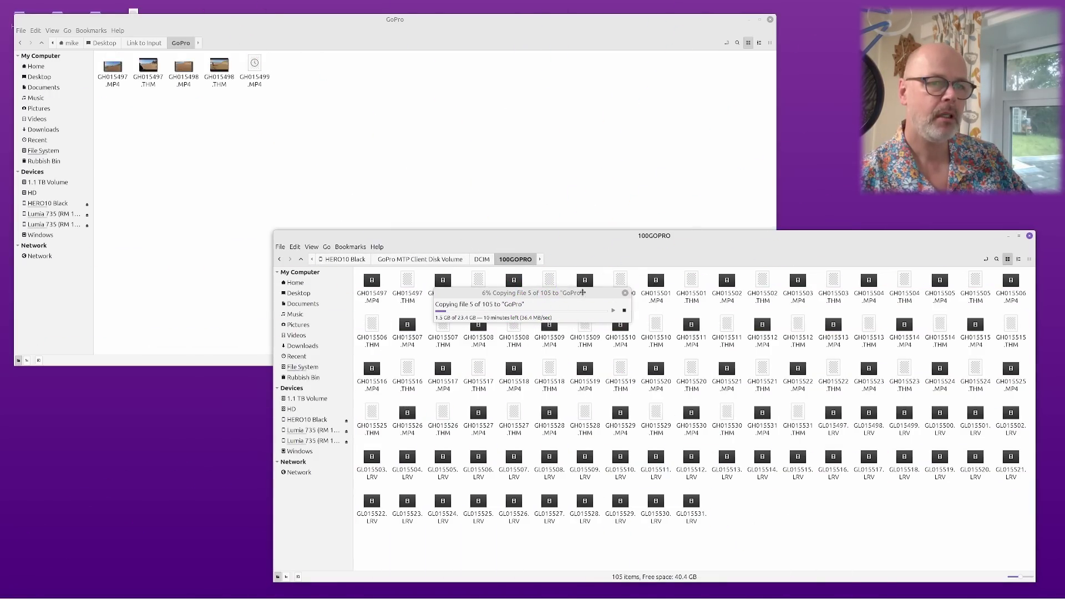
pyautogui.moveTo(582, 293); pyautogui.dragTo(886, 114)
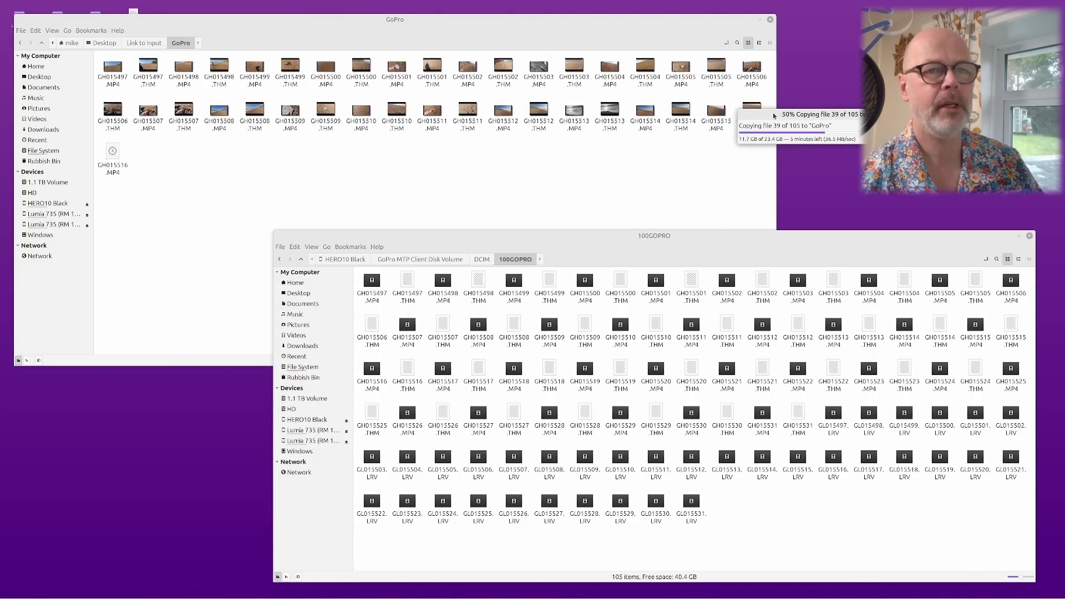
pyautogui.moveTo(774, 115); pyautogui.dragTo(823, 127)
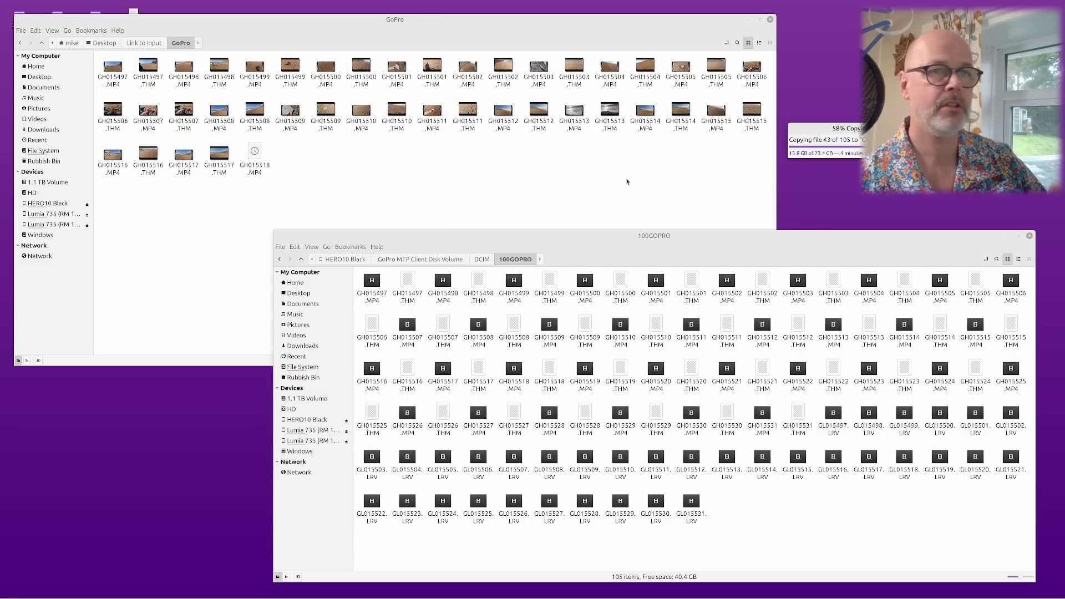
# Check the Screen folder inside Link to Input, and view the OBS recording window before minimising it
pyautogui.click(143, 44)
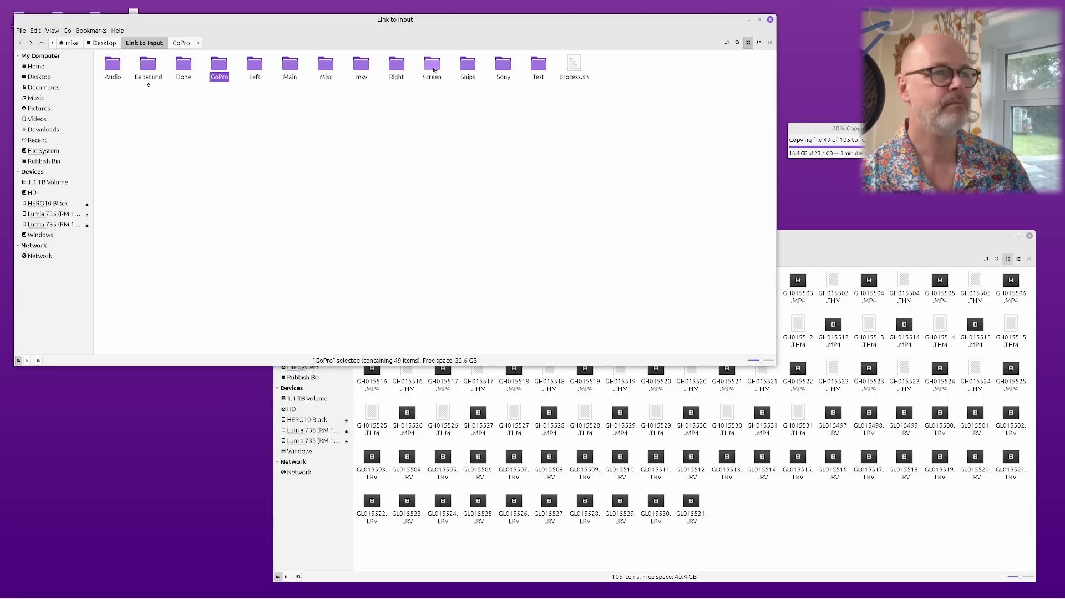
pyautogui.doubleClick(433, 67)
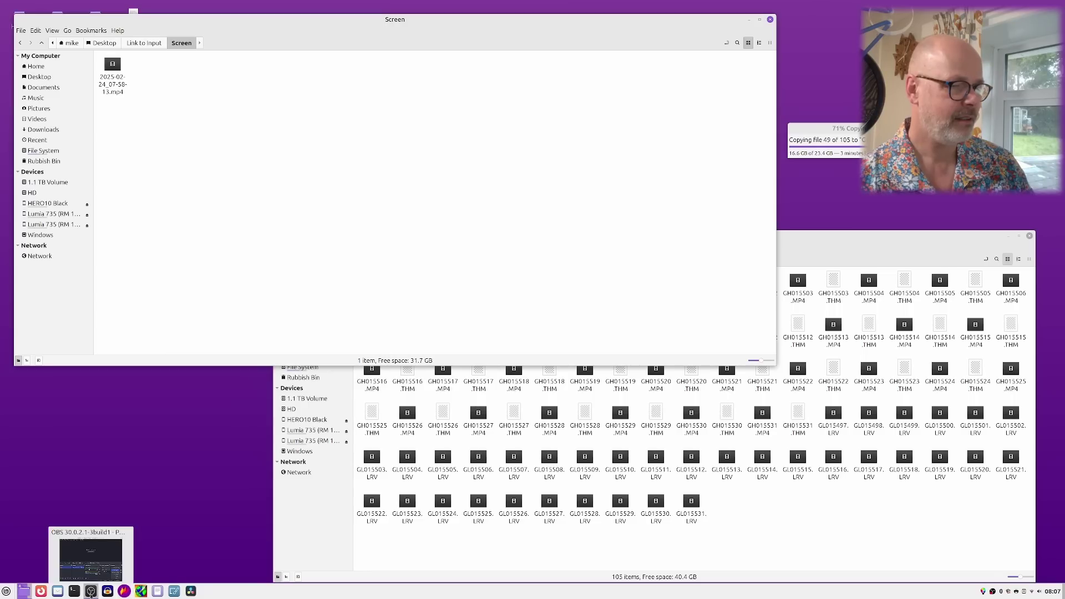
pyautogui.click(91, 592)
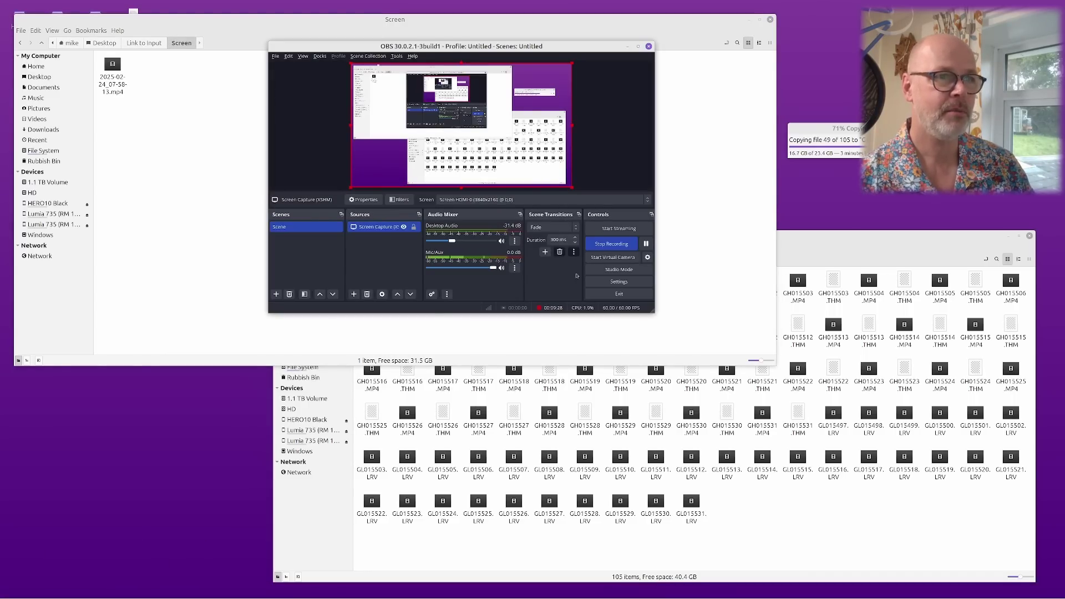
pyautogui.moveTo(596, 48); pyautogui.dragTo(605, 87)
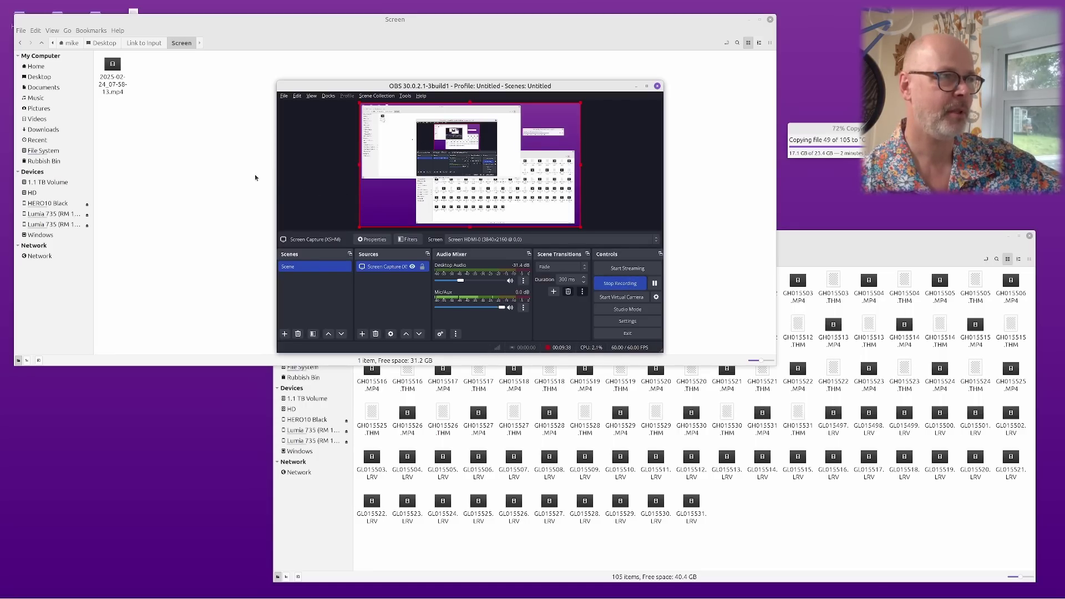
pyautogui.click(636, 87)
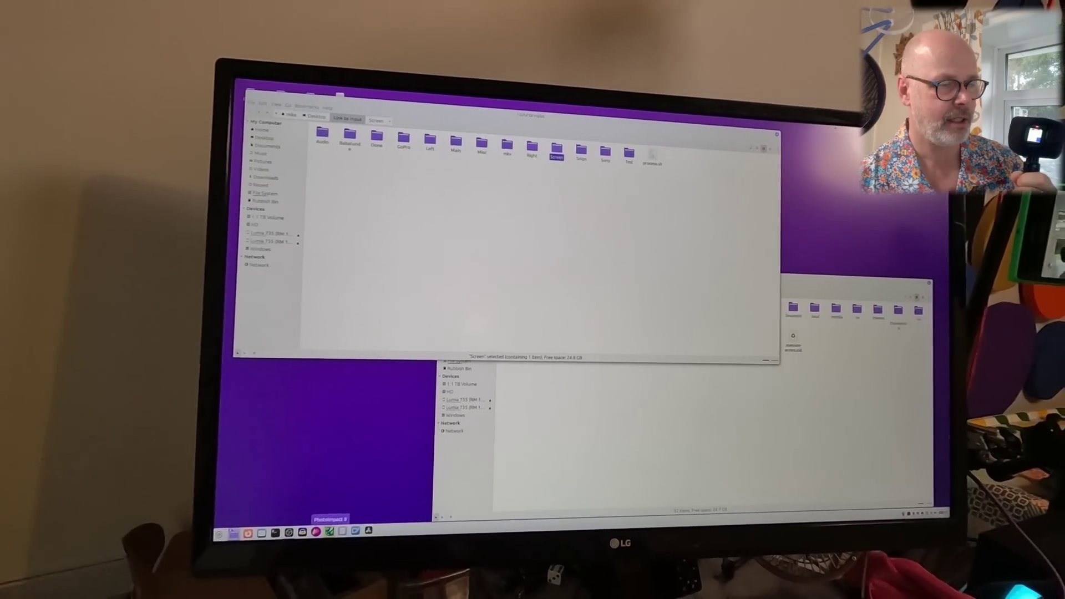
# Stop the running screen recording in OBS and minimise its window
pyautogui.click(278, 531)
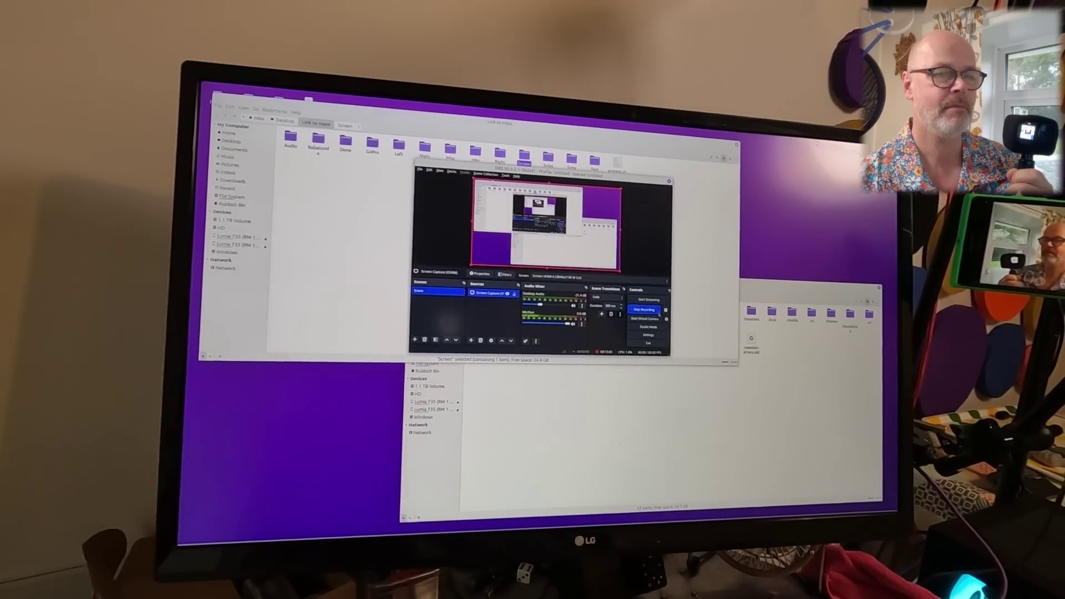
pyautogui.click(633, 307)
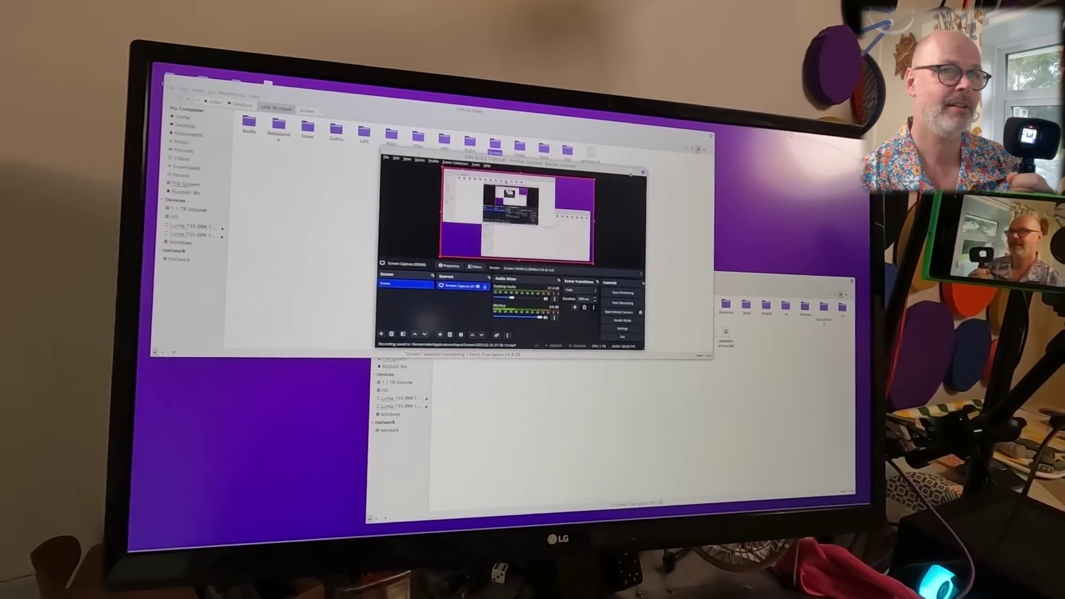
pyautogui.click(628, 177)
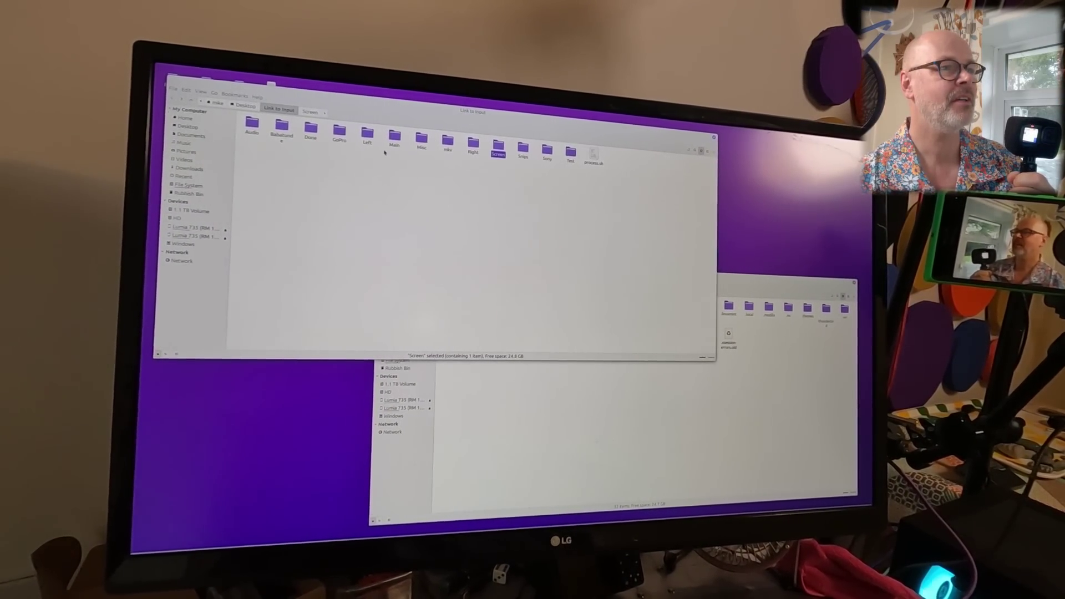
# Open the GoPro input folder in a new window and examine the processed originals in the Done folder
pyautogui.rightClick(331, 133)
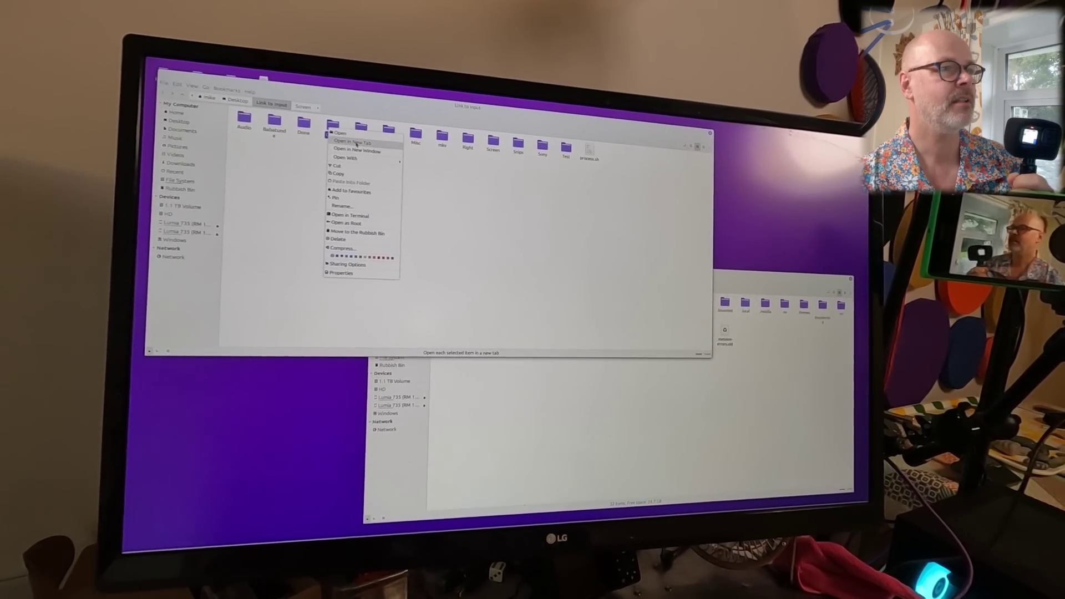
pyautogui.click(353, 150)
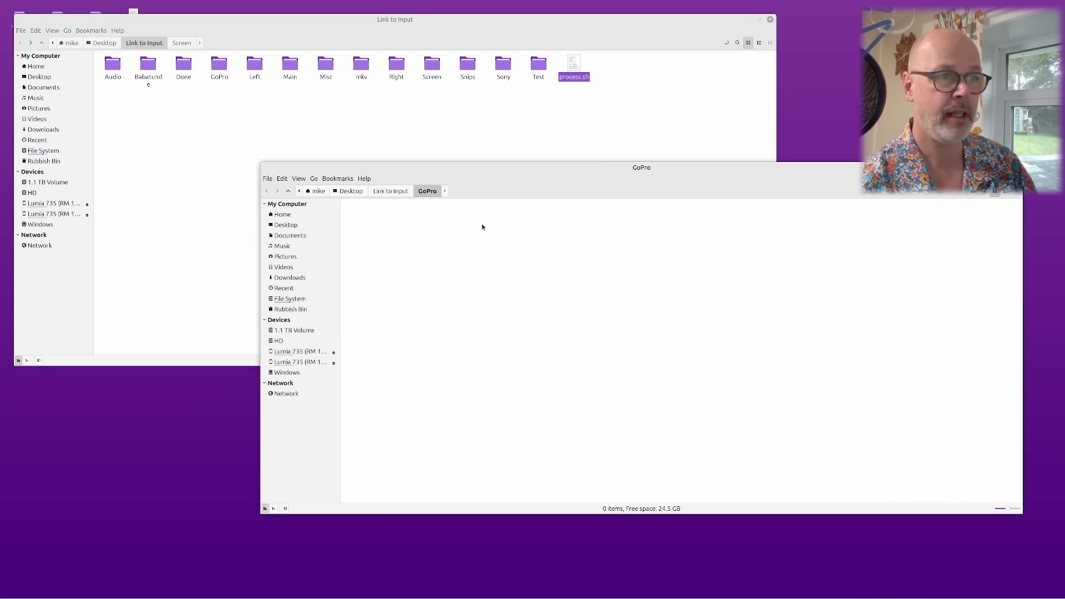
pyautogui.click(183, 68)
pyautogui.doubleClick(183, 67)
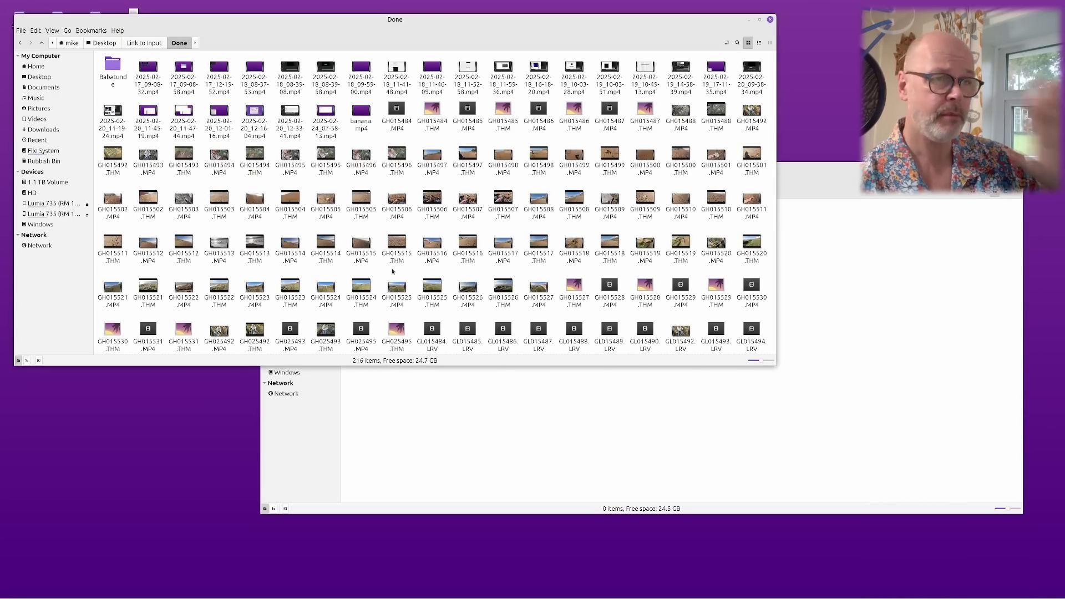
pyautogui.hotkey('alt', 'Up')
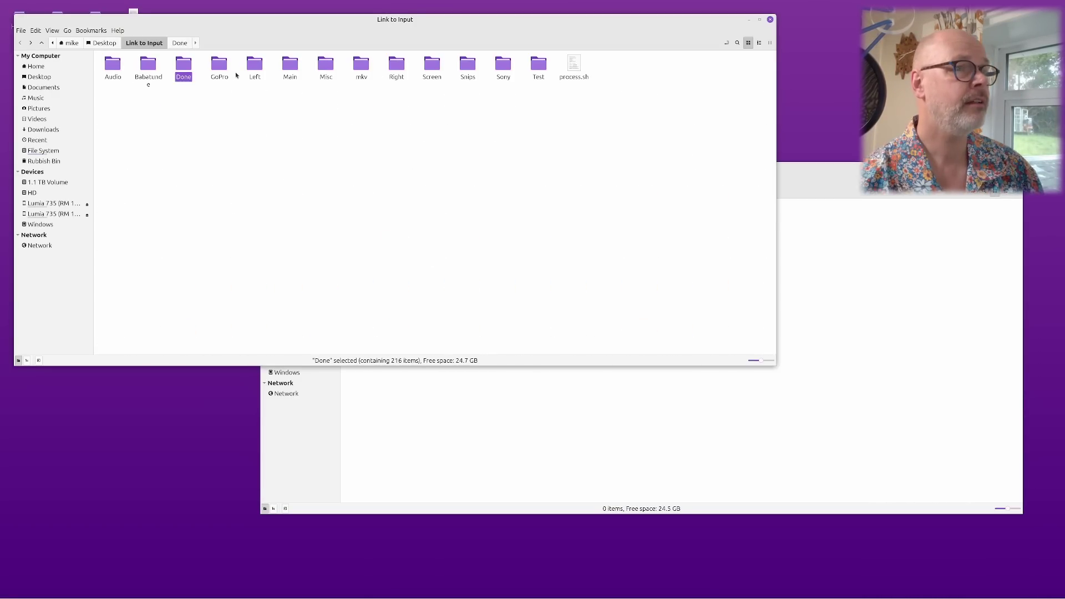
# From the desktop, open the GoPro folder within 2025-02 in Link to Video
pyautogui.press('super+d')
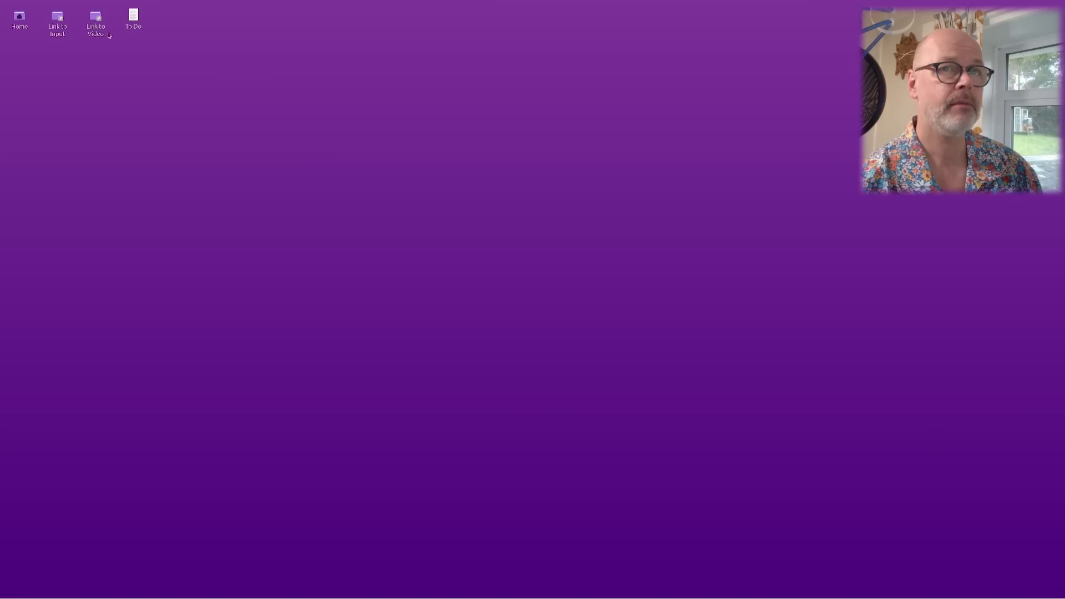
pyautogui.press('super+d')
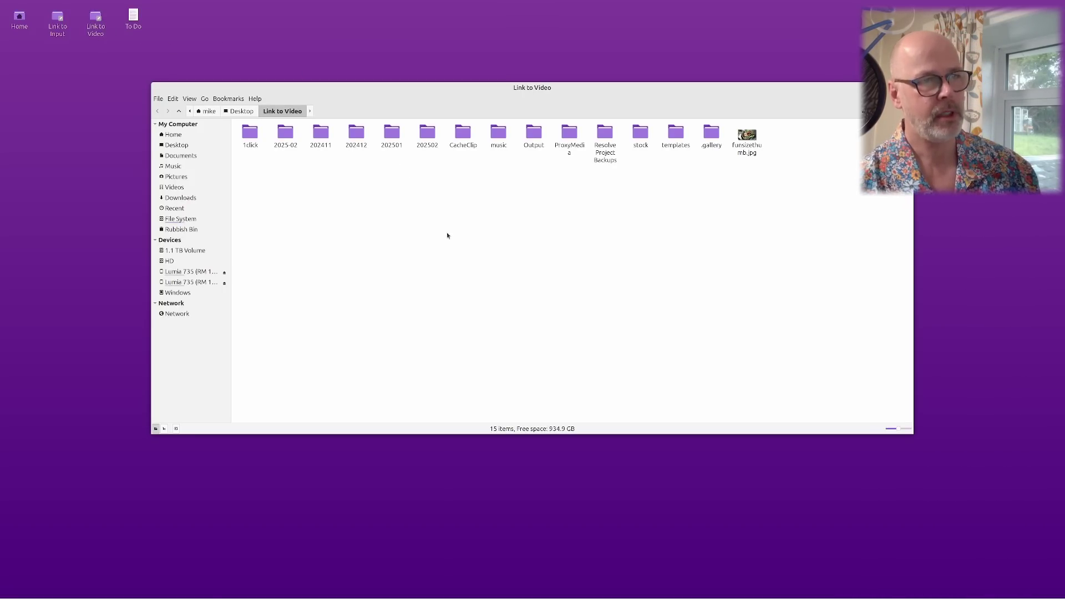
pyautogui.doubleClick(285, 148)
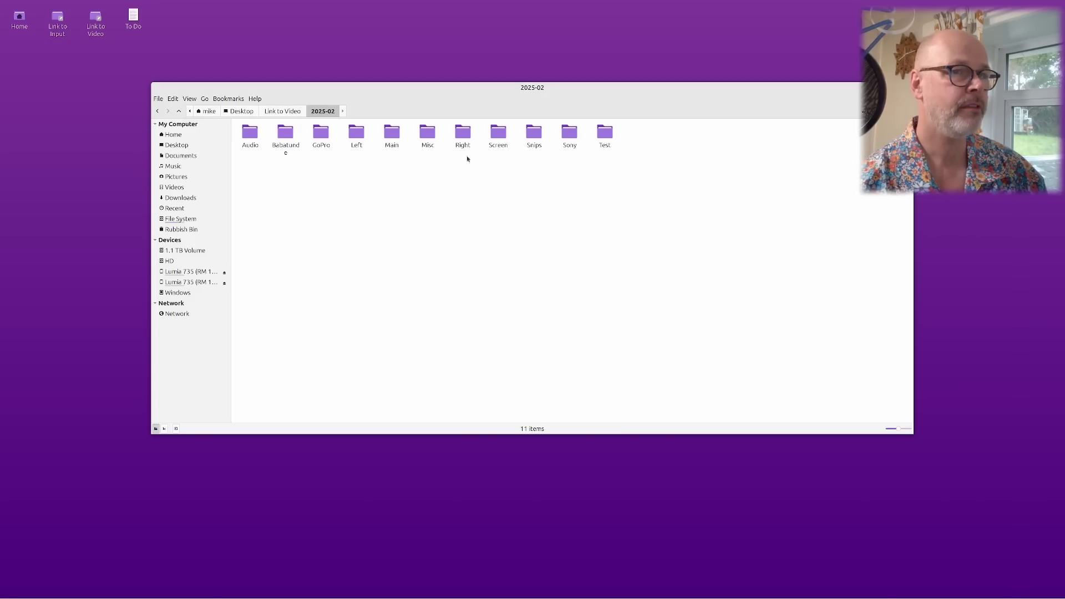
pyautogui.doubleClick(322, 137)
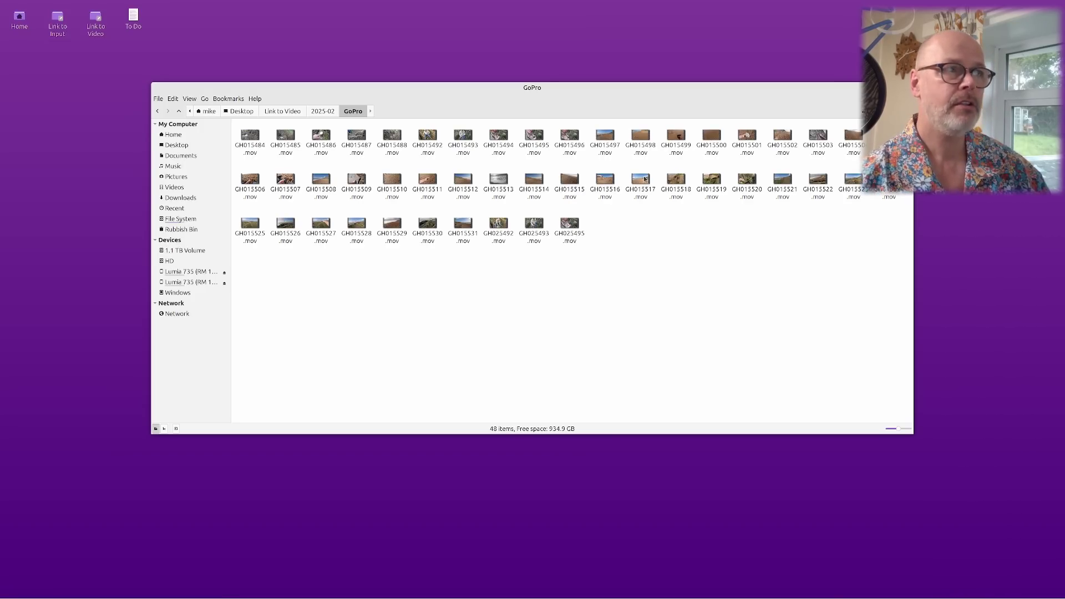
# Create a new DaVinci Resolve project named hIVE_bEACH and switch it to the Edit page
pyautogui.click(191, 590)
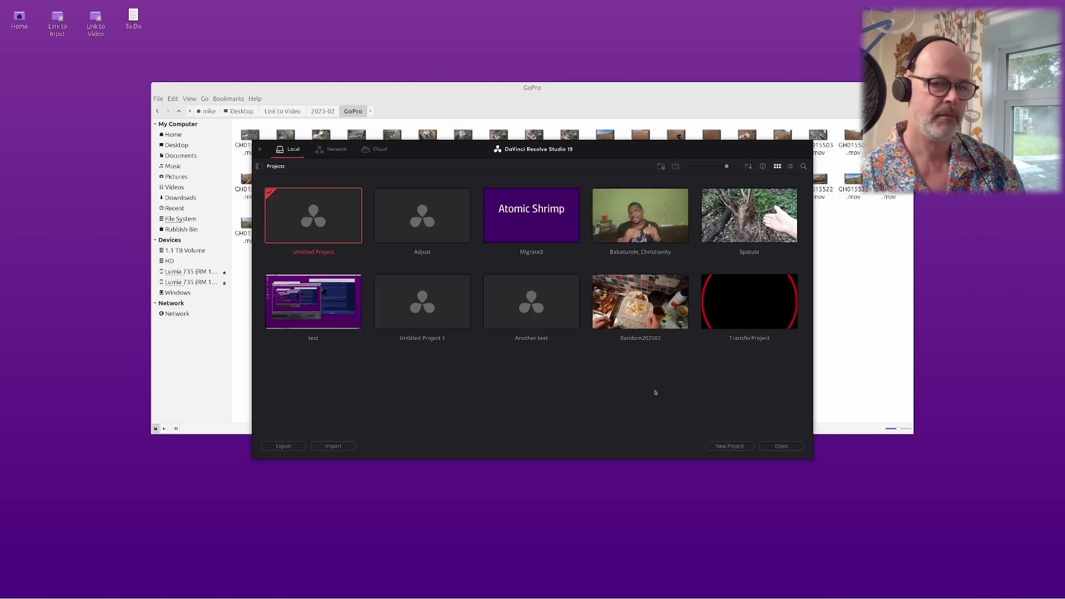
pyautogui.click(730, 447)
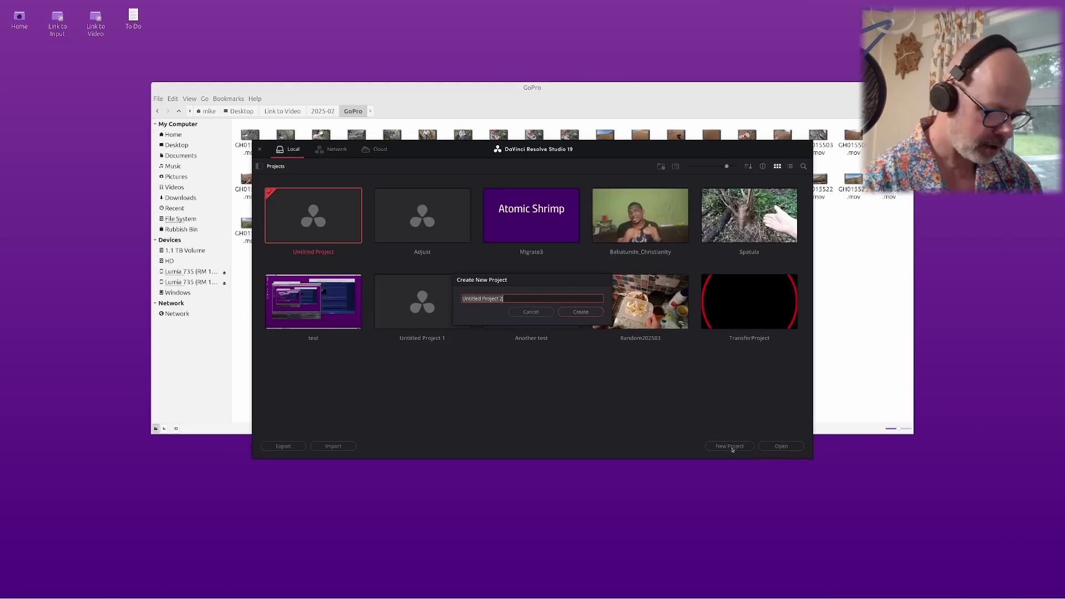
pyautogui.write('hIVE_bEAC')
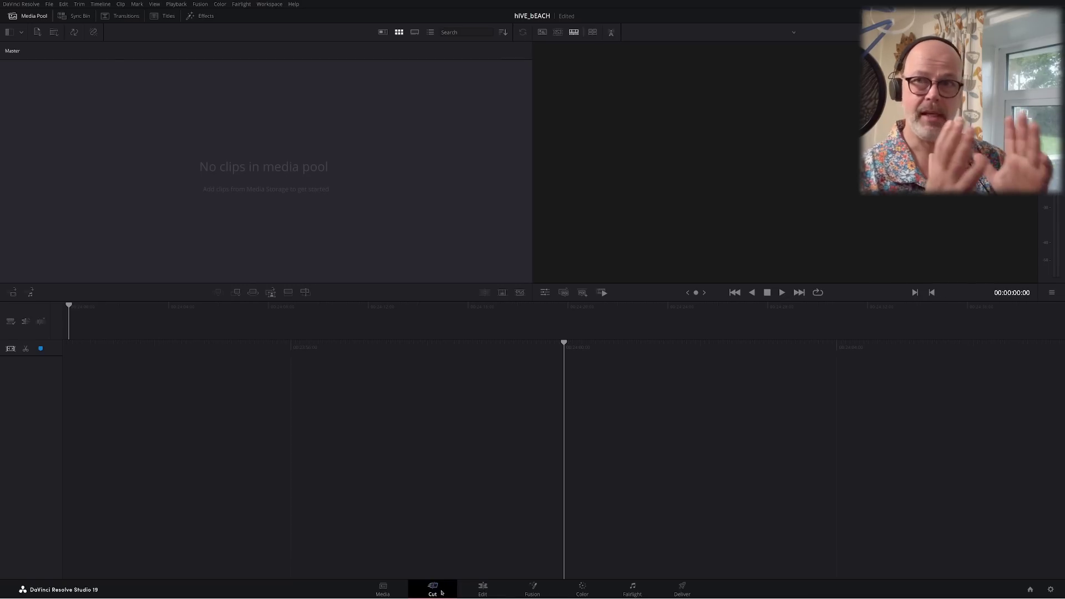
pyautogui.click(482, 592)
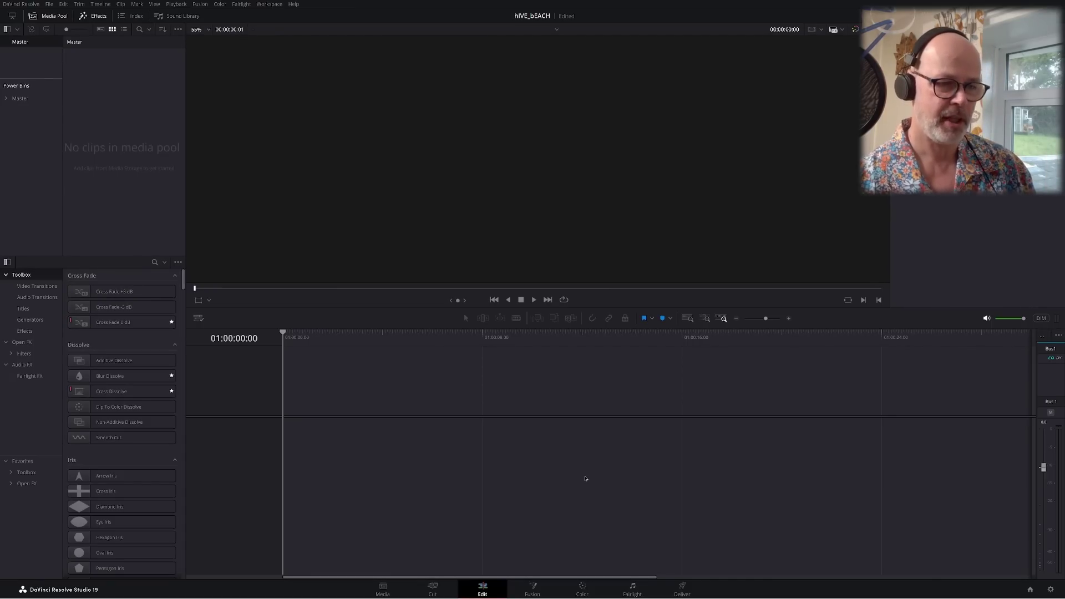
# Add clips GH015497.mov through GH015531.mov from the GoPro folder to the timeline, changing the project frame rate to match them
pyautogui.moveTo(407, 598)
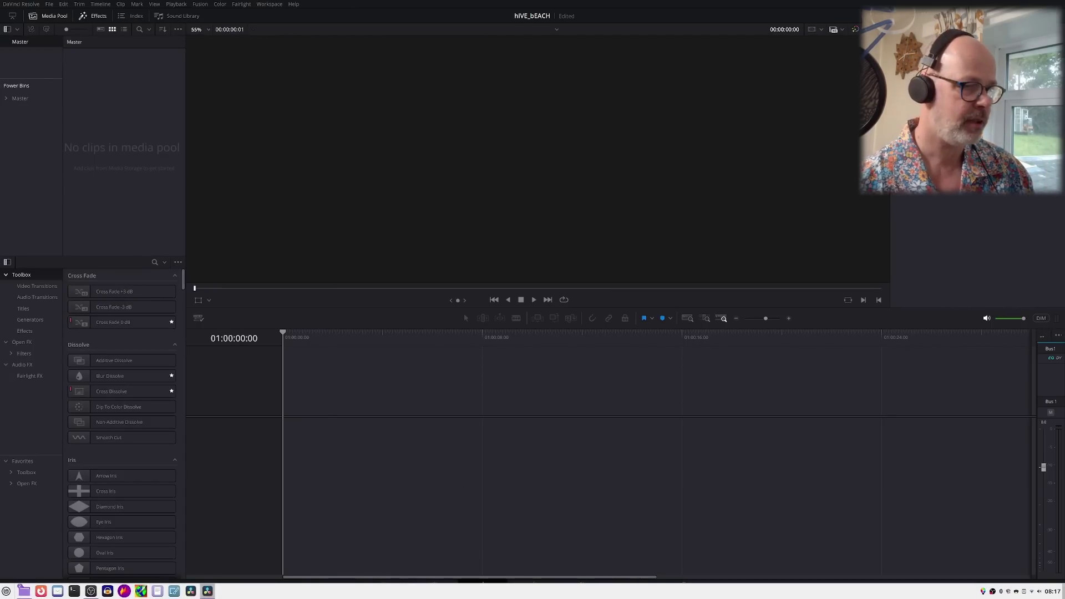
pyautogui.click(24, 591)
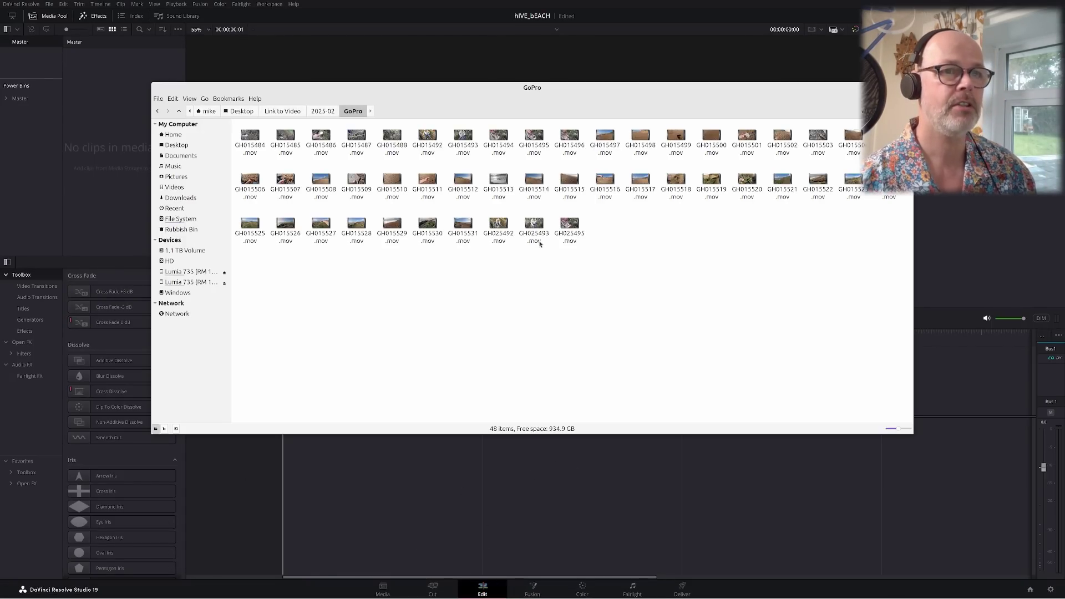
pyautogui.click(600, 135)
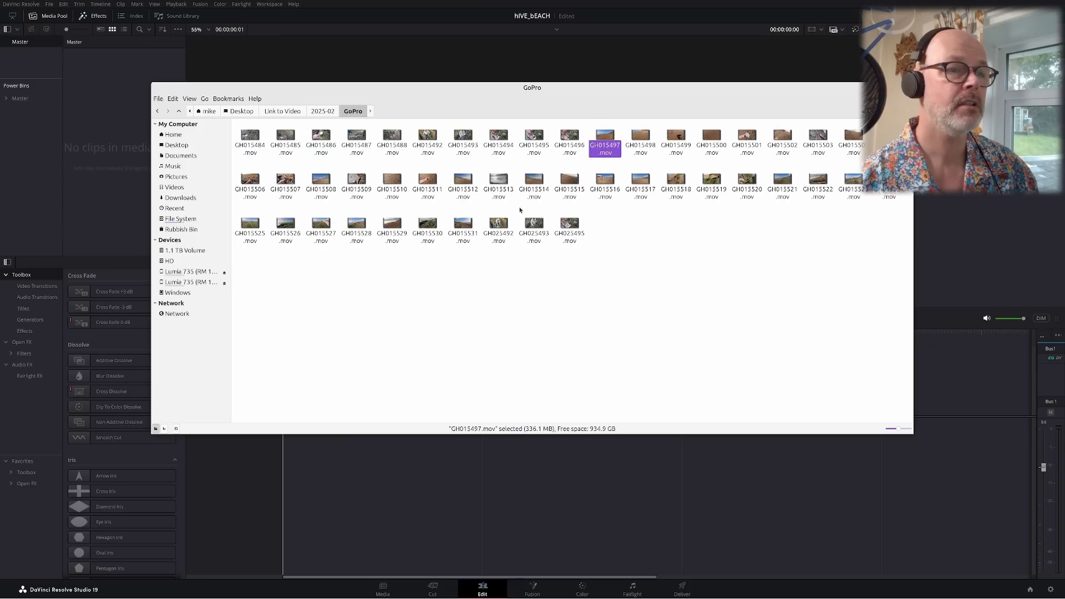
pyautogui.keyDown('shift'); pyautogui.click(468, 225); pyautogui.keyUp('shift')
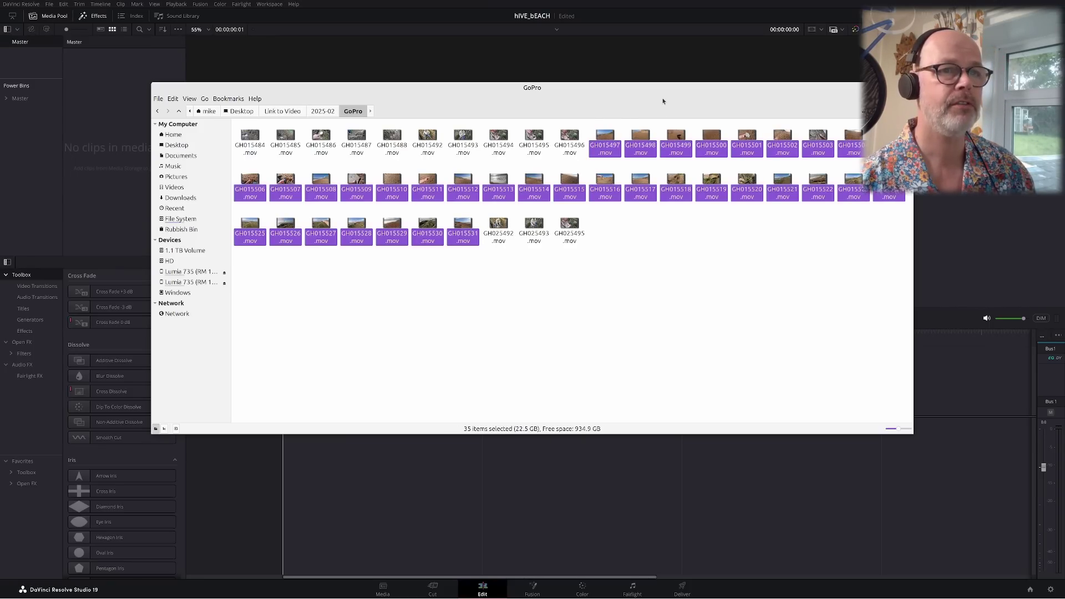
pyautogui.moveTo(669, 94); pyautogui.dragTo(568, 45)
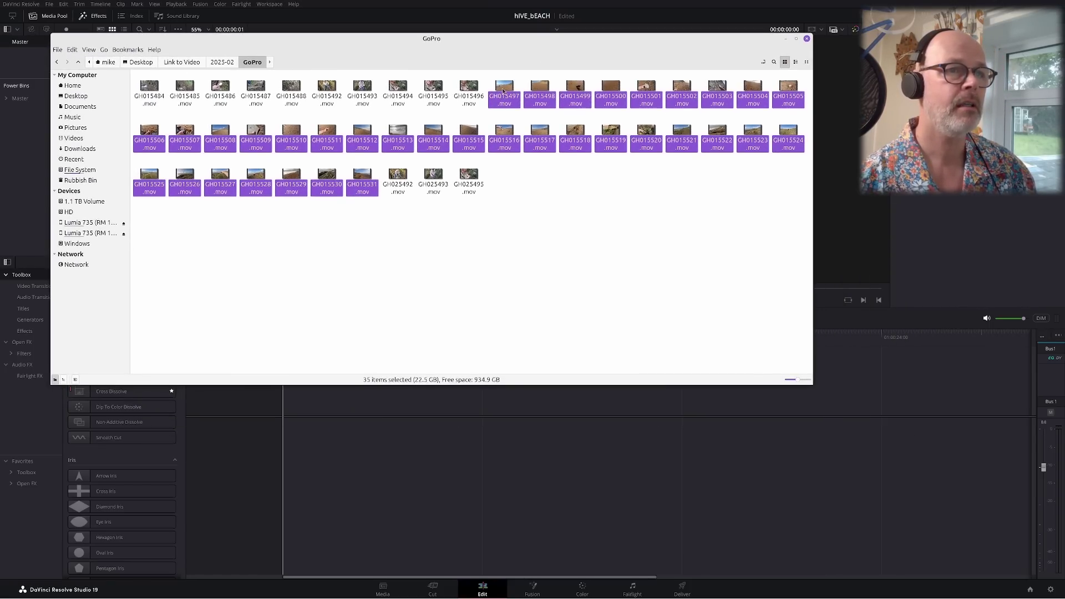
pyautogui.moveTo(504, 93); pyautogui.dragTo(284, 453)
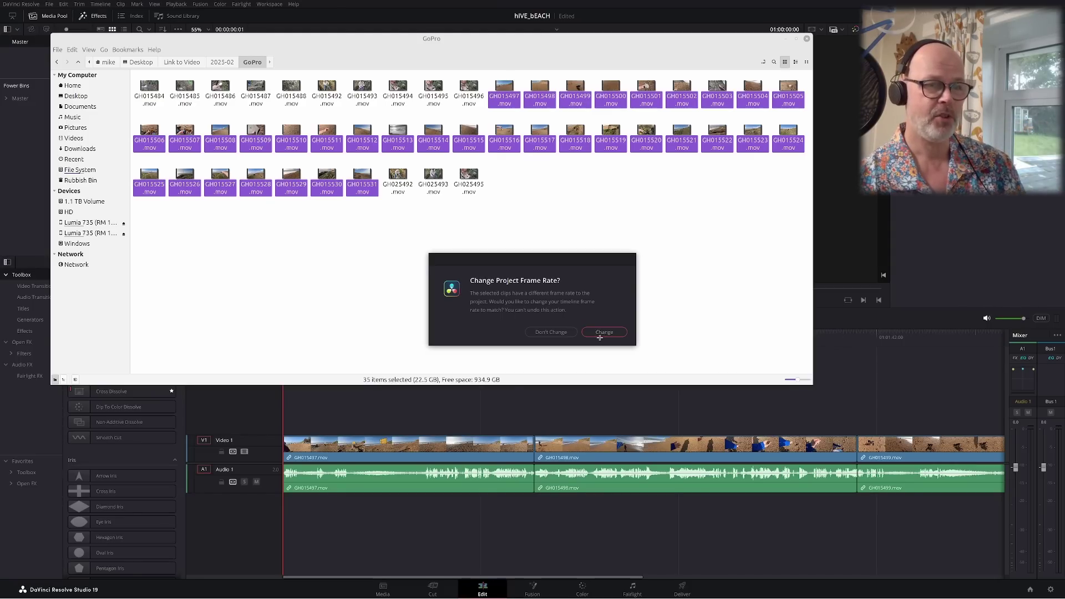
pyautogui.click(603, 331)
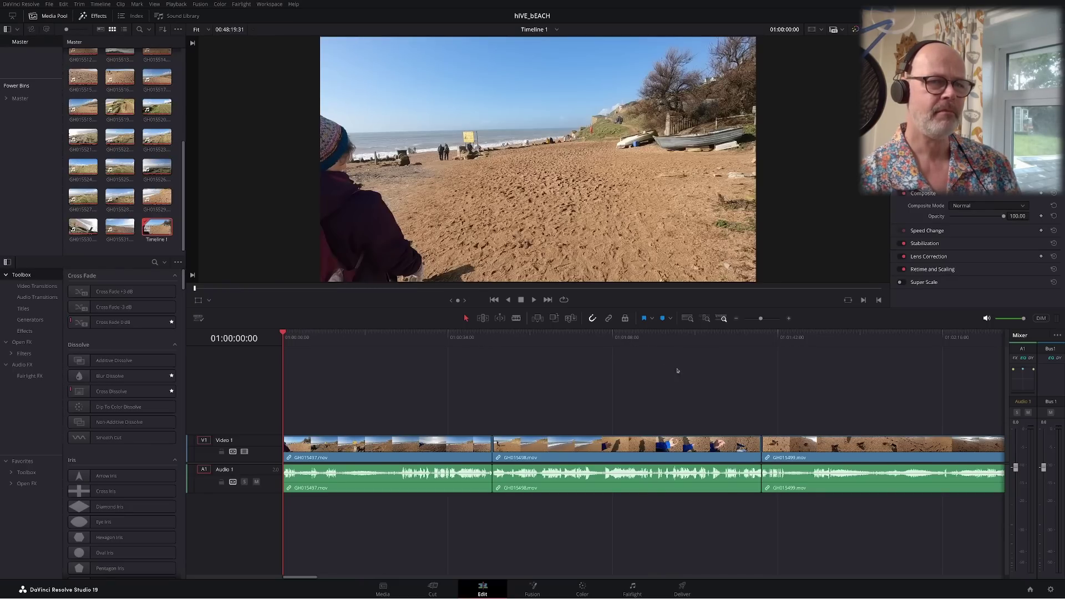
# Review the timeline resolution and frame rate in the project's master settings without changing them
pyautogui.moveTo(1051, 591)
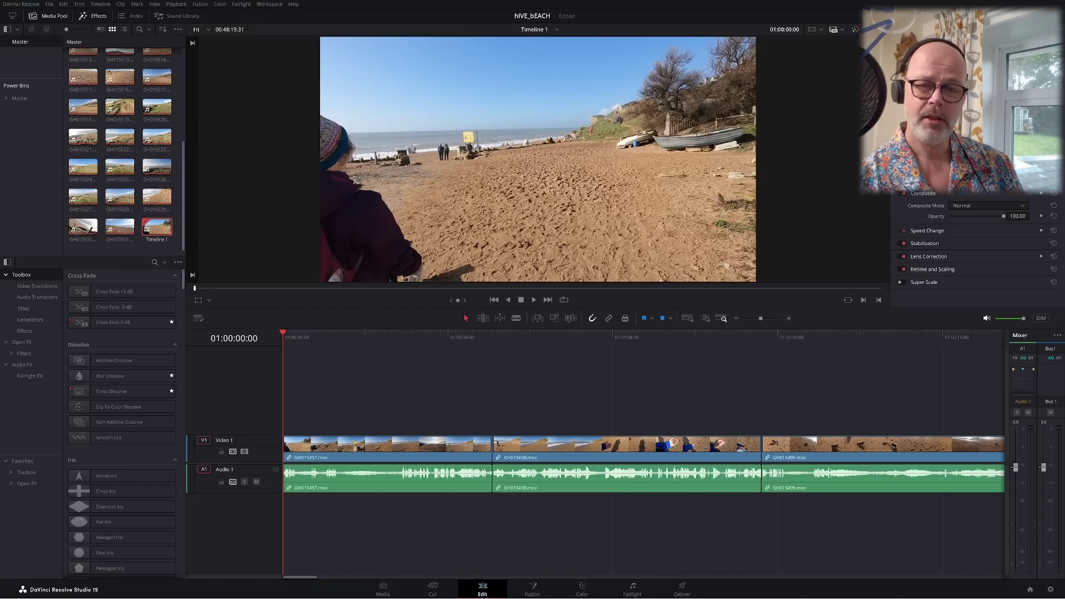
pyautogui.click(1050, 588)
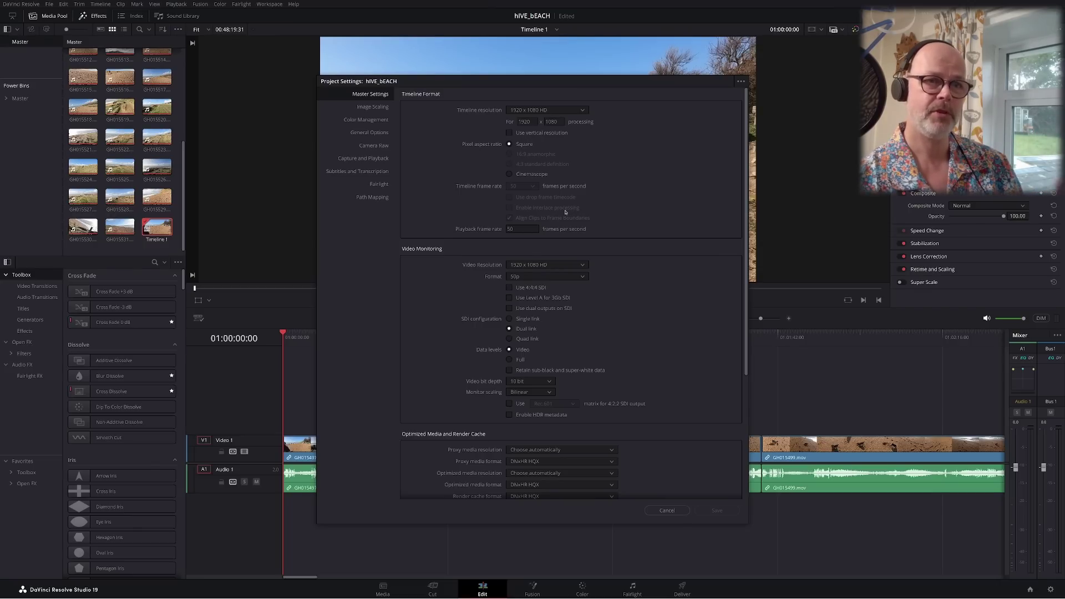
pyautogui.click(676, 511)
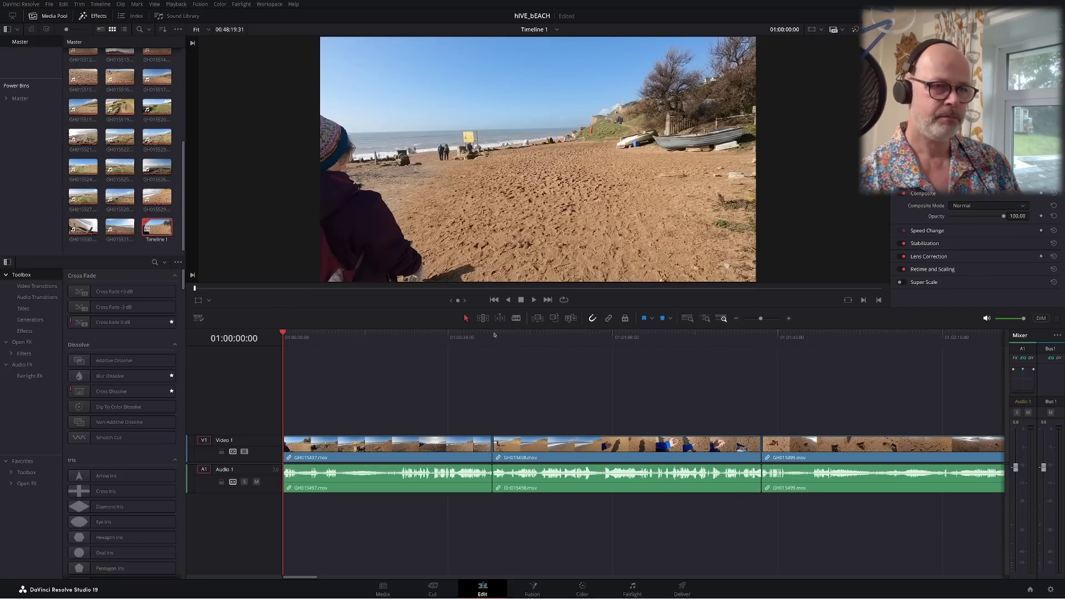
# Play the opening clip on the timeline up to the yellow rockfall warning sign
pyautogui.click(738, 318)
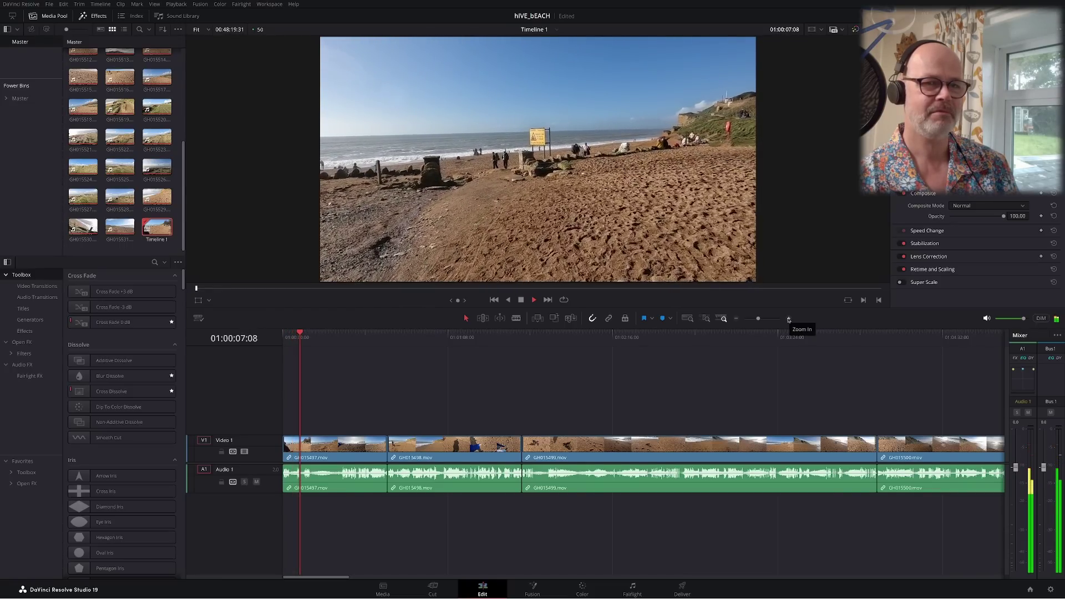
pyautogui.click(524, 301)
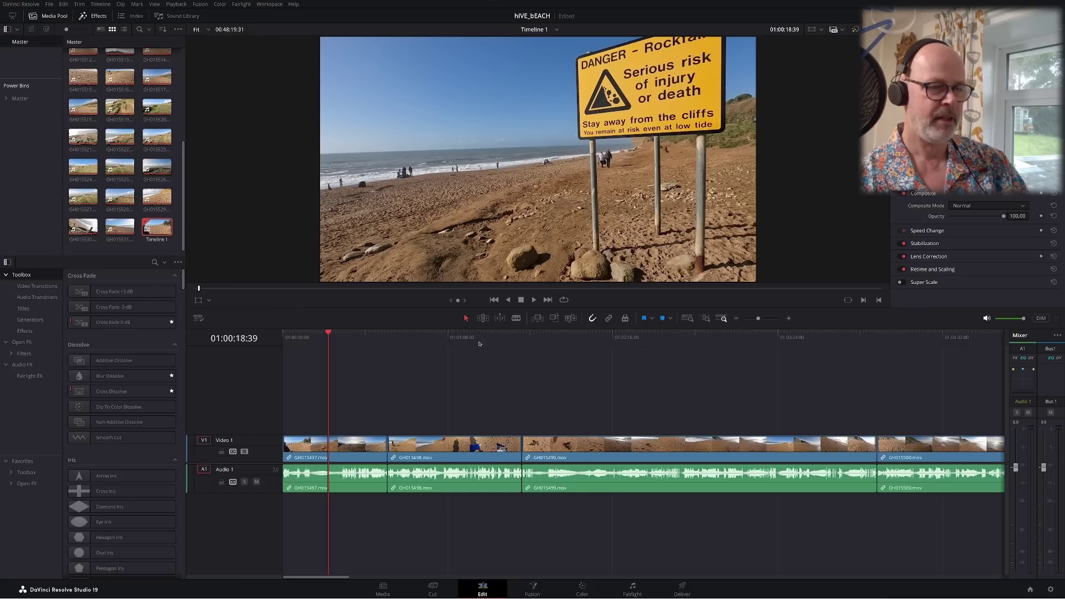
# Insert the AtomicShrimpIntro clip from the Clips power bin into the timeline at 01:00:18:39, splitting the opening beach clip
pyautogui.click(19, 99)
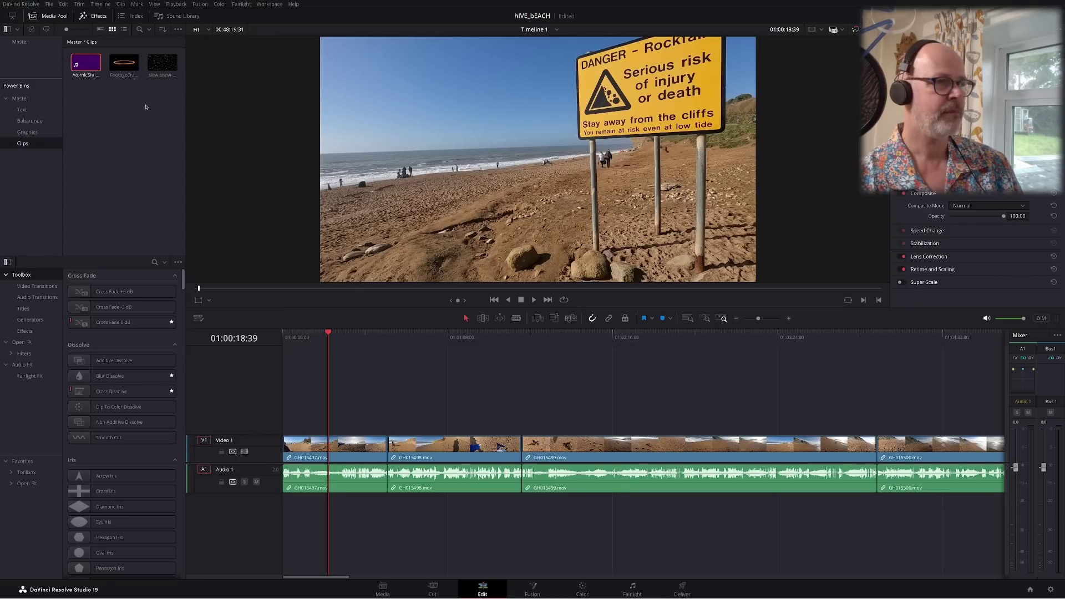
pyautogui.rightClick(87, 66)
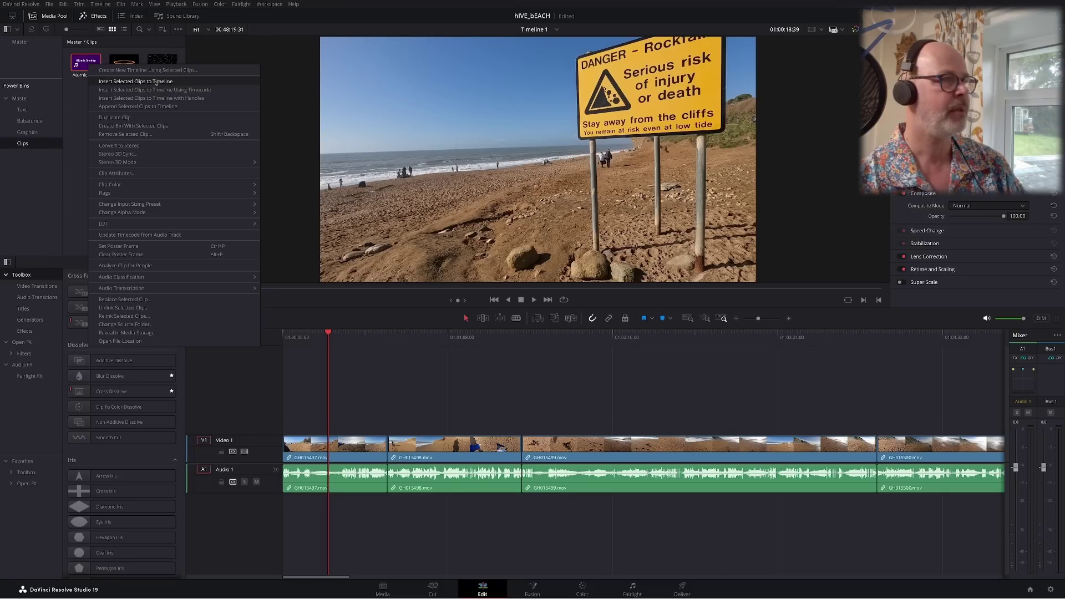
pyautogui.click(156, 82)
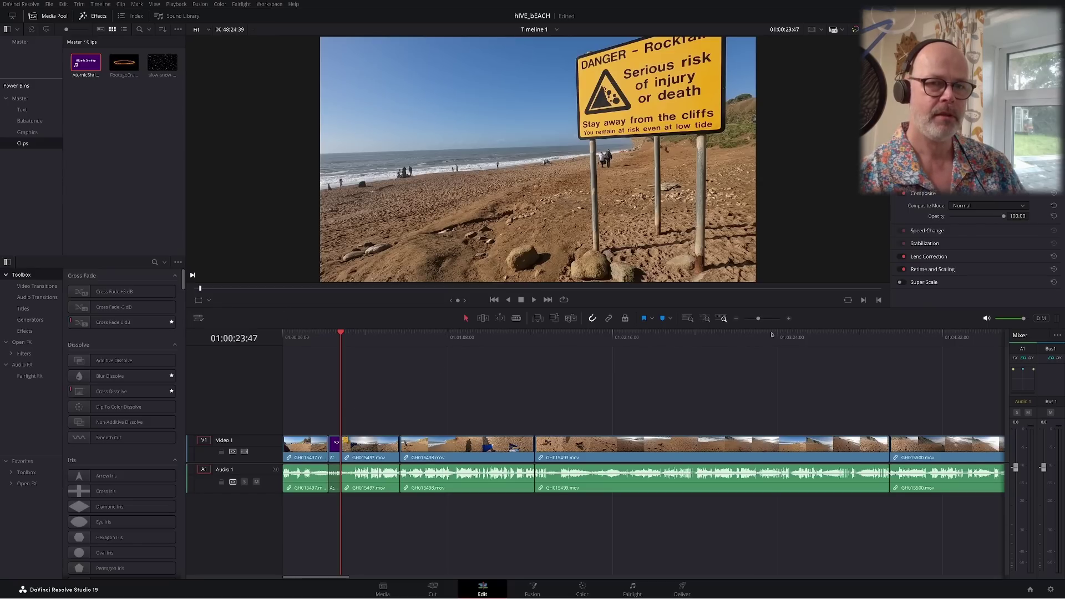
# Move the intro clip's audio down from Audio 1 to a new Audio 2 track, directly beneath its video
pyautogui.click(789, 319)
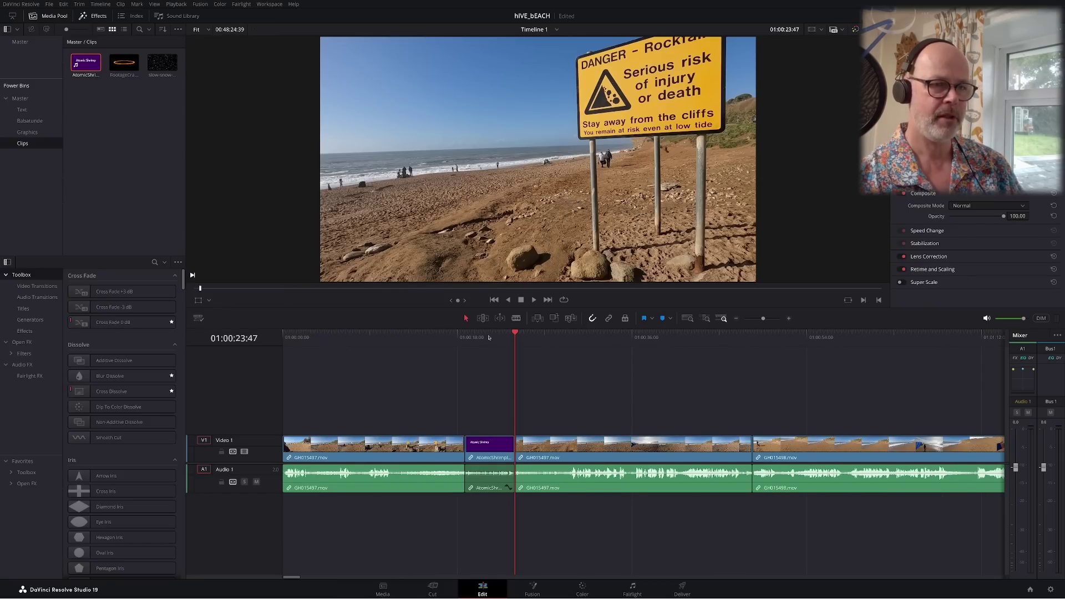
pyautogui.click(504, 485)
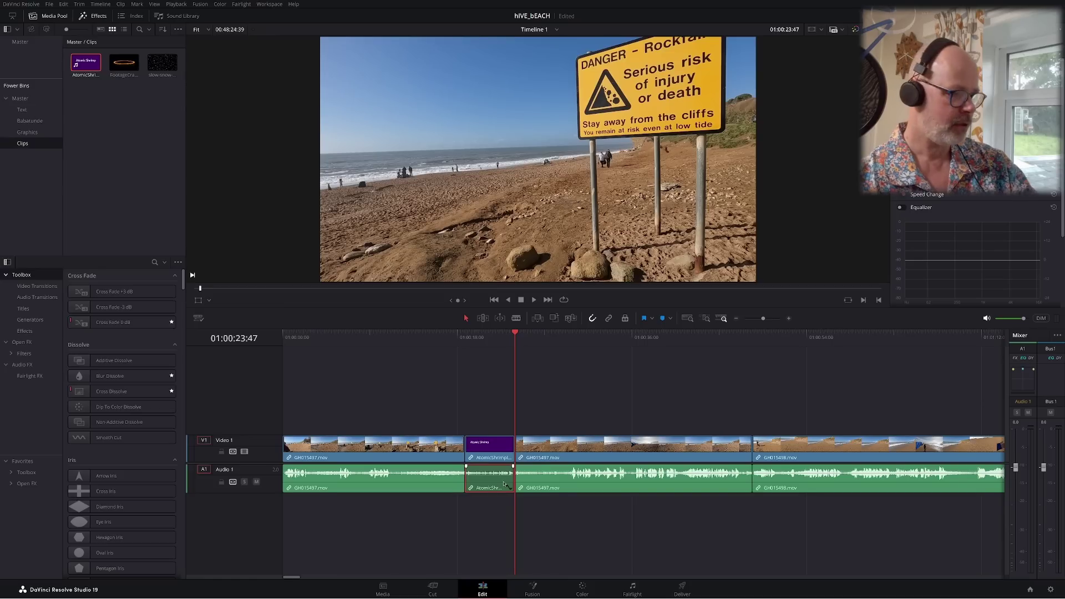
pyautogui.hotkey('alt', 'Down')
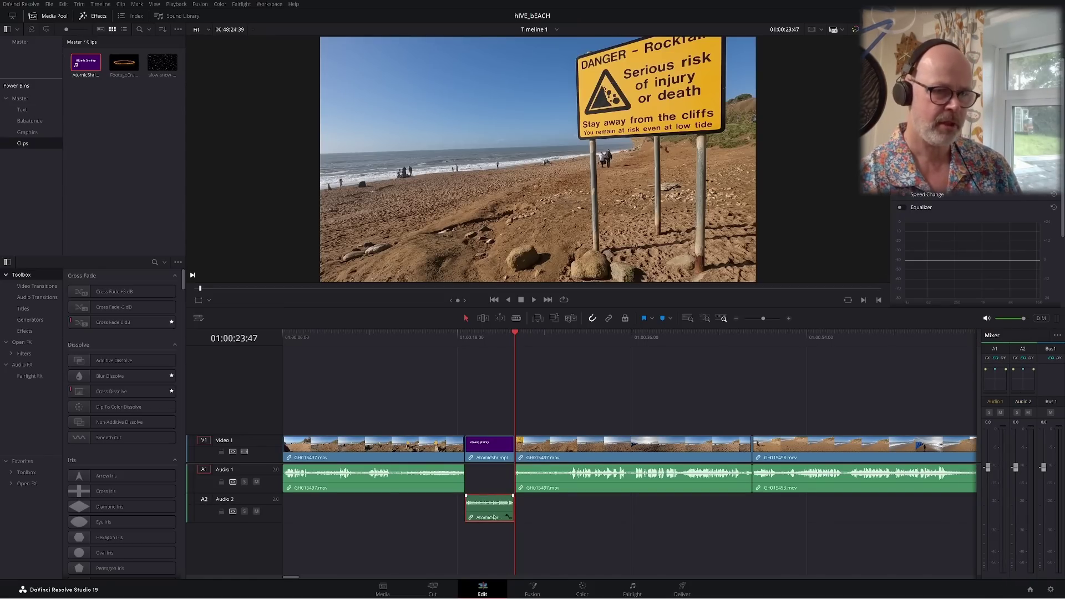
pyautogui.moveTo(494, 517)
pyautogui.mouseDown()
pyautogui.moveTo(493, 486)
pyautogui.moveTo(494, 517)
pyautogui.mouseUp()
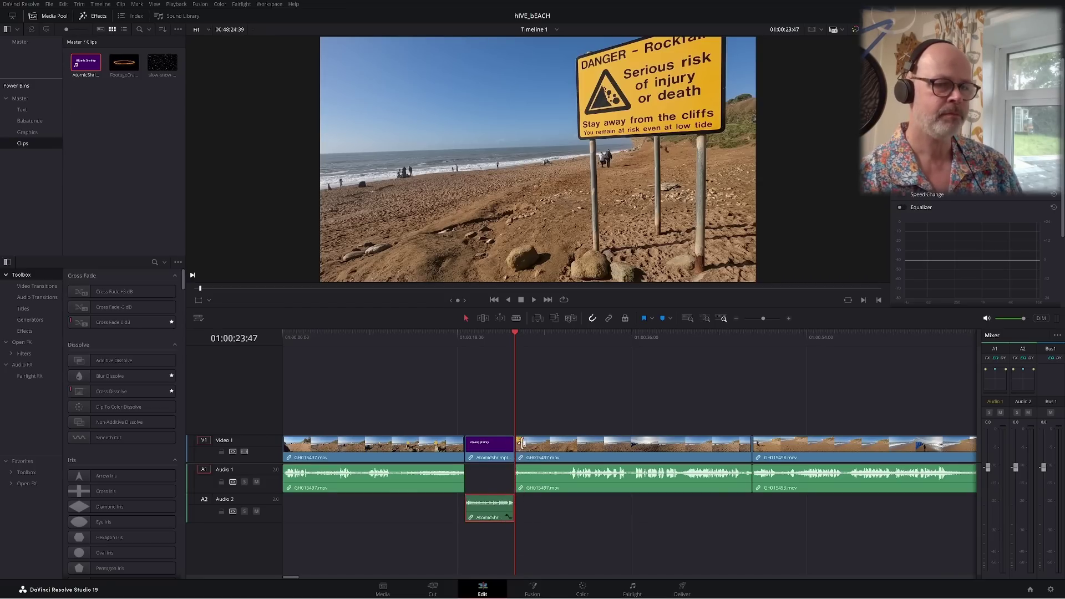
pyautogui.click(480, 508)
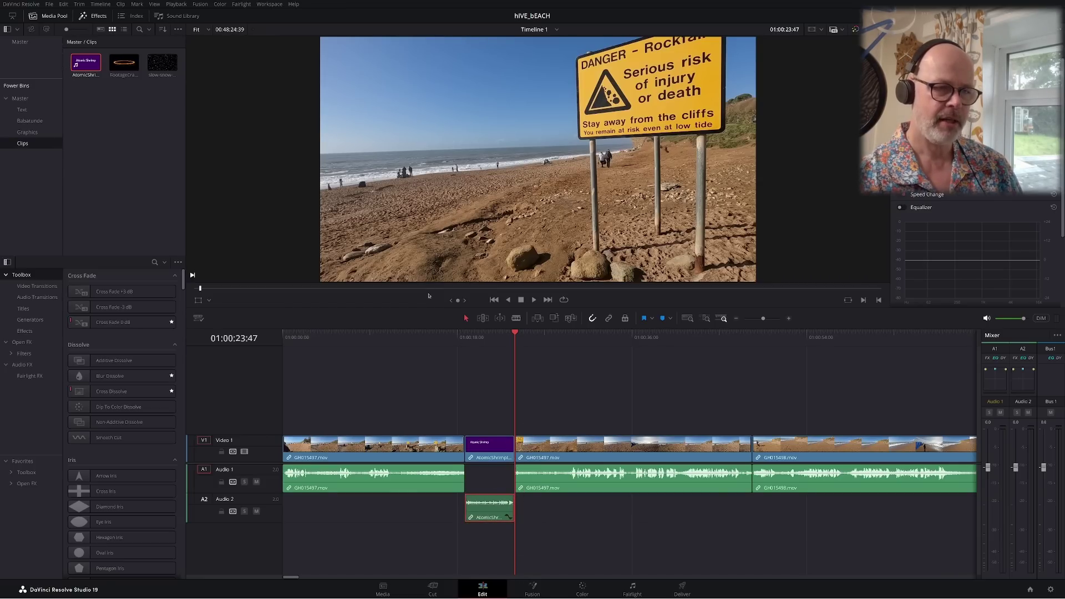
# Play from 01:00:17:33 into the intro clip to judge its audio level against the beach footage
pyautogui.click(454, 336)
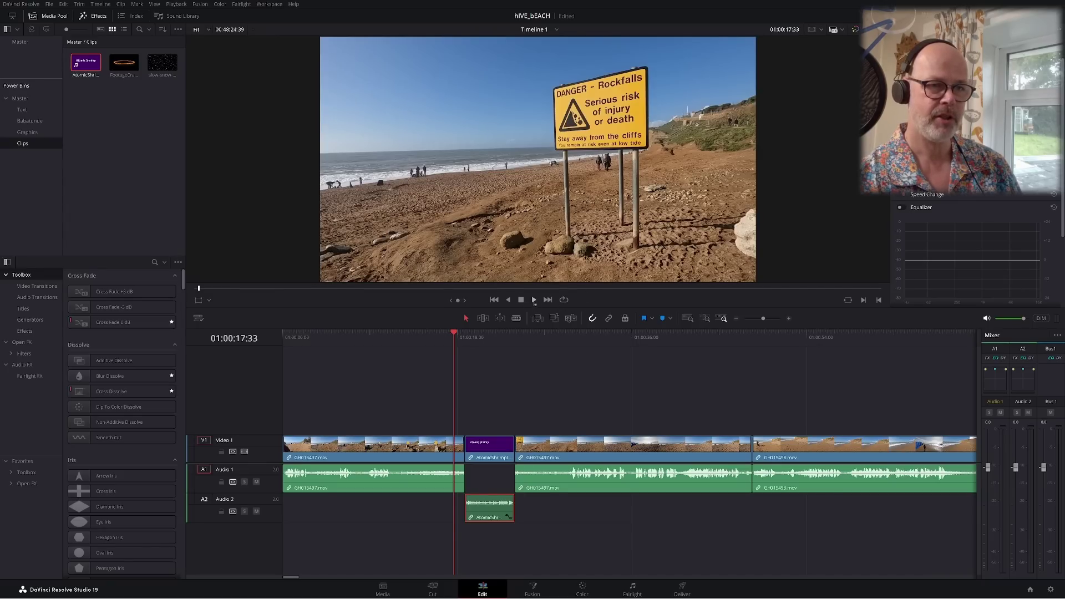
pyautogui.click(534, 300)
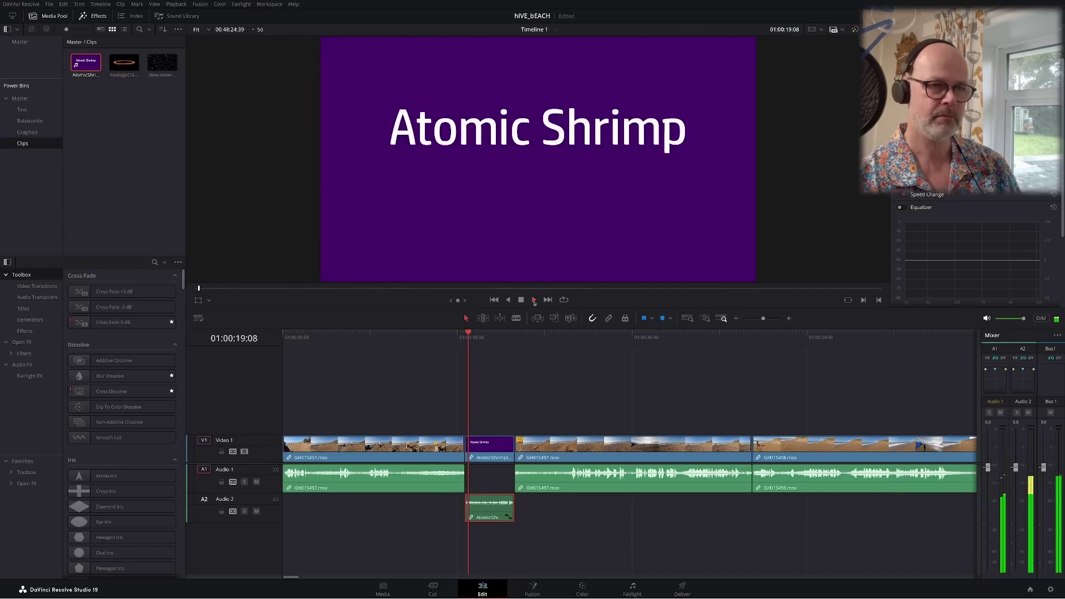
pyautogui.click(534, 300)
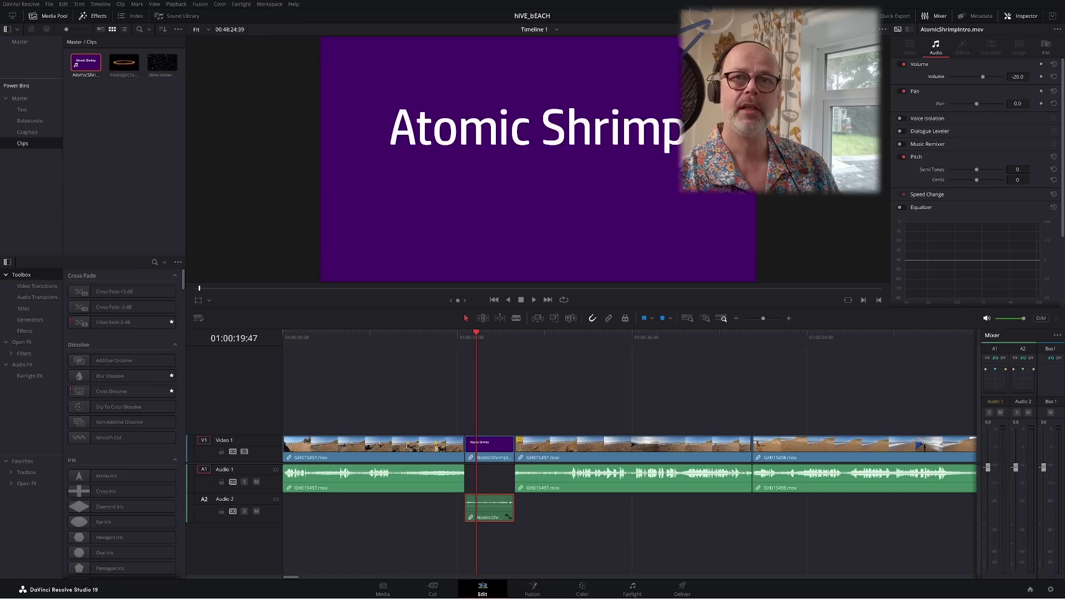
# Set the intro clip's audio volume to -21.0 and play part of the intro to check the level
pyautogui.moveTo(1018, 76); pyautogui.dragTo(1000, 77)
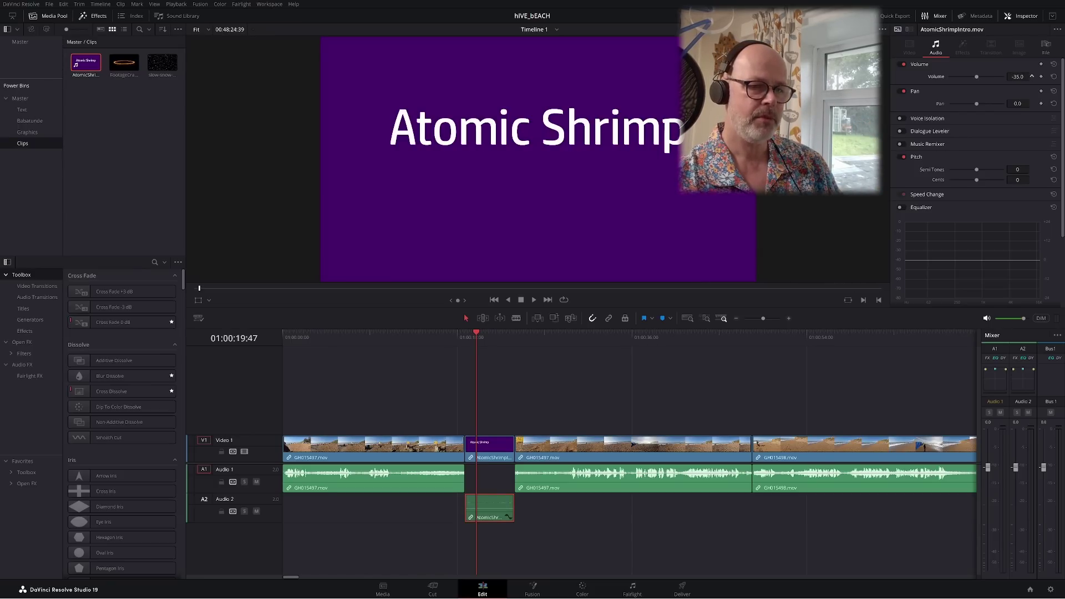
pyautogui.moveTo(1018, 77); pyautogui.dragTo(1024, 77)
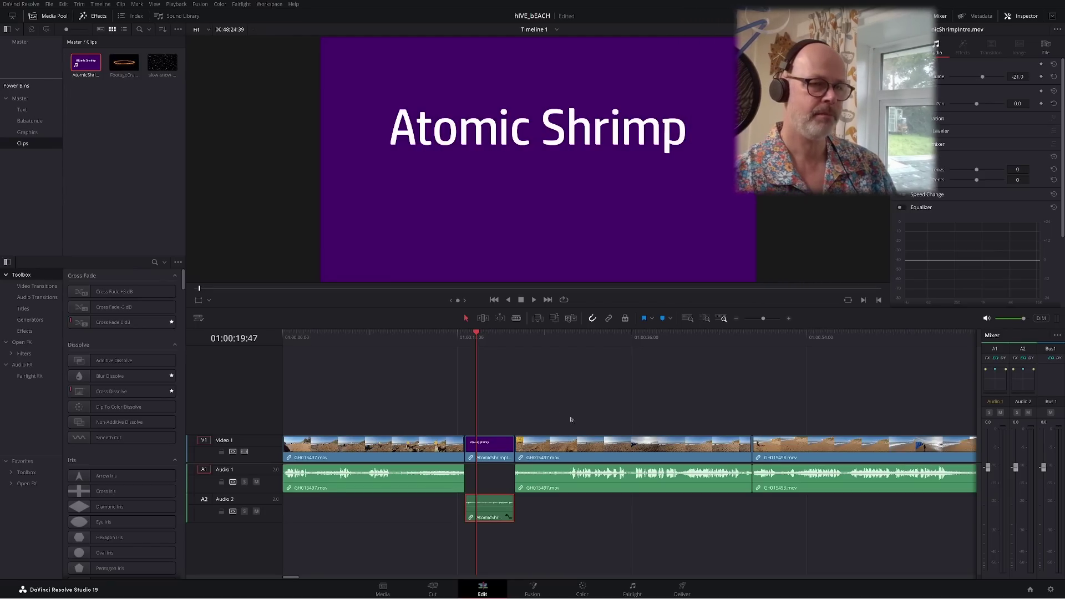
pyautogui.click(534, 300)
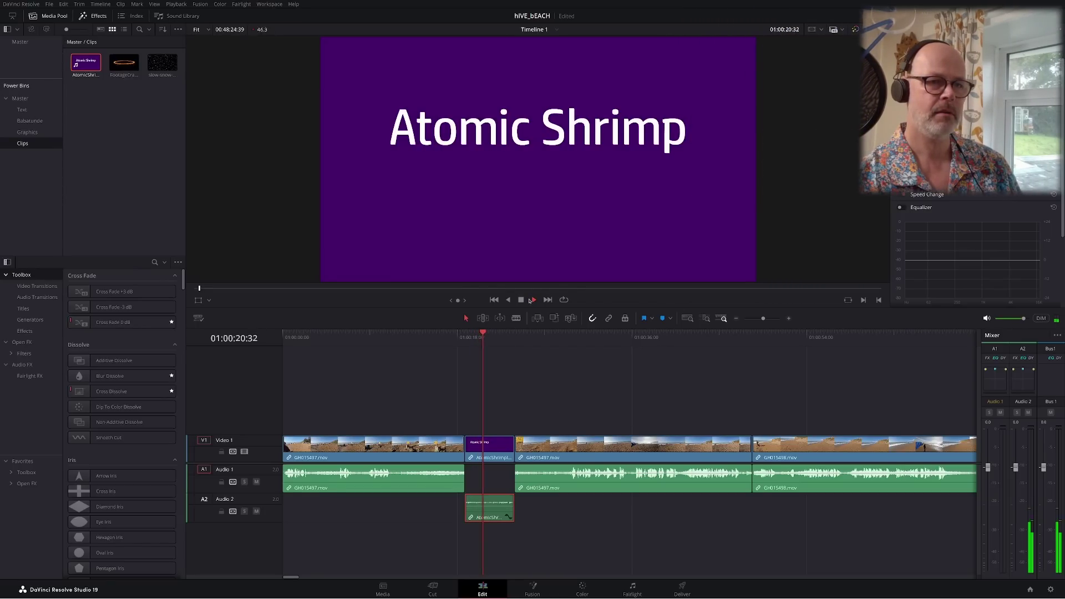
pyautogui.click(533, 299)
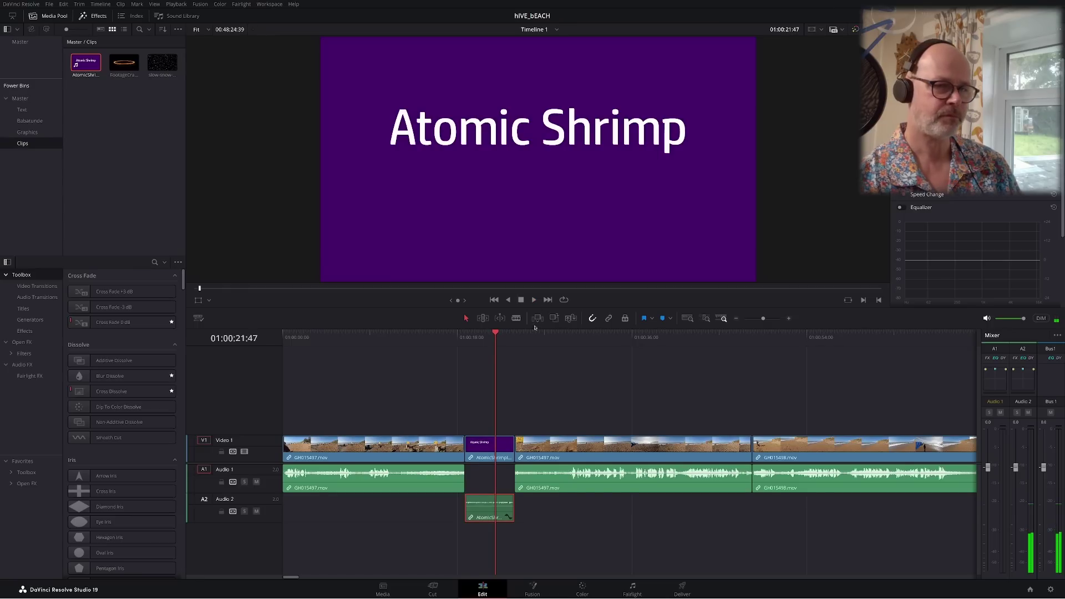
# Position the playhead at 01:00:22:10, the first frame of the intro where the Atomic Shrimp text is gone
pyautogui.click(788, 319)
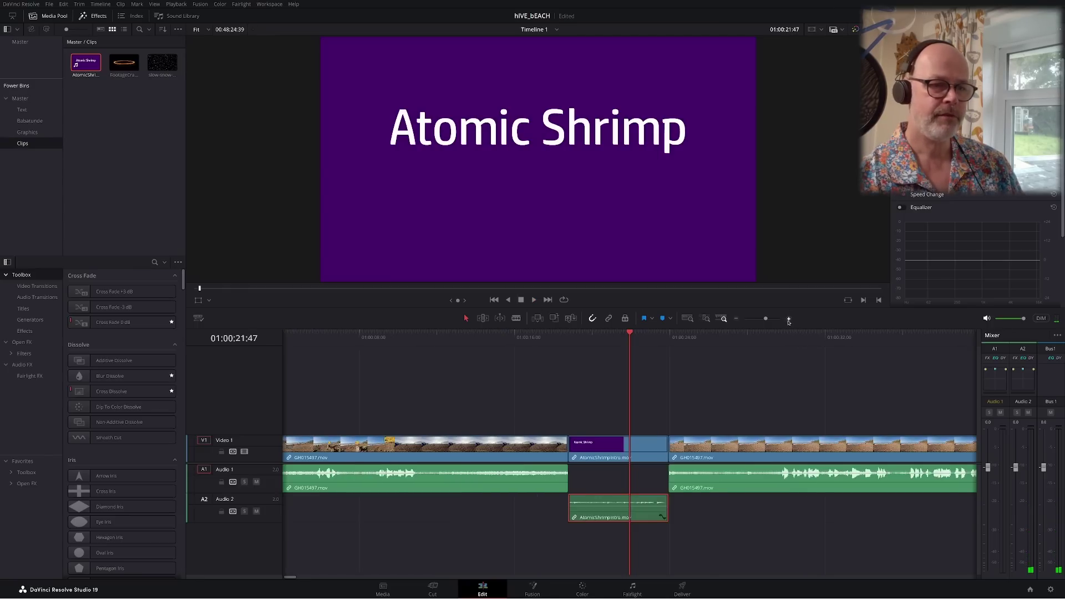
pyautogui.click(788, 319)
pyautogui.click(788, 320)
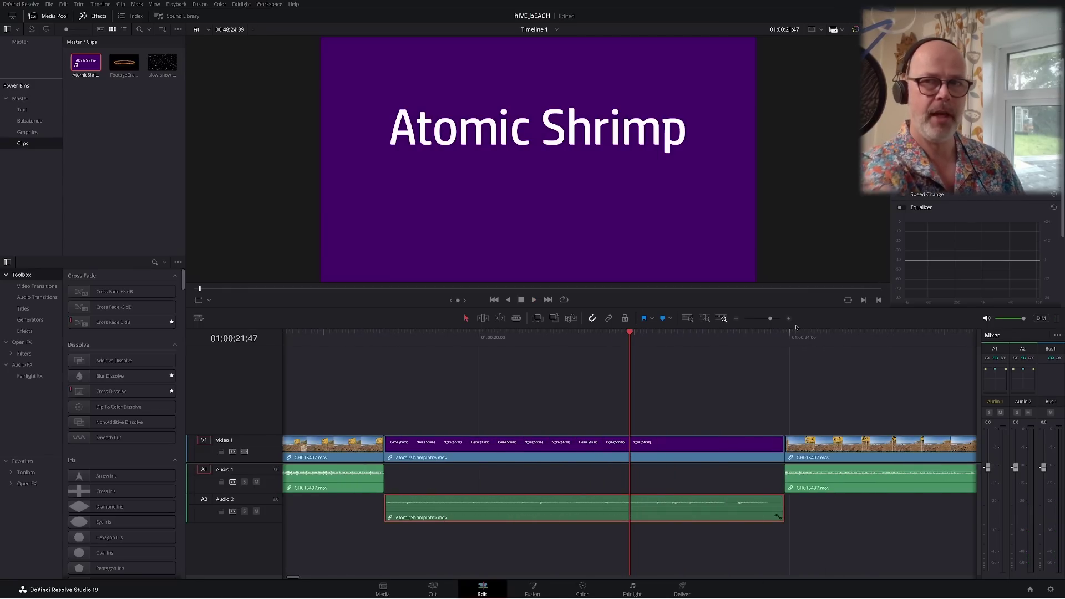
pyautogui.press('space')
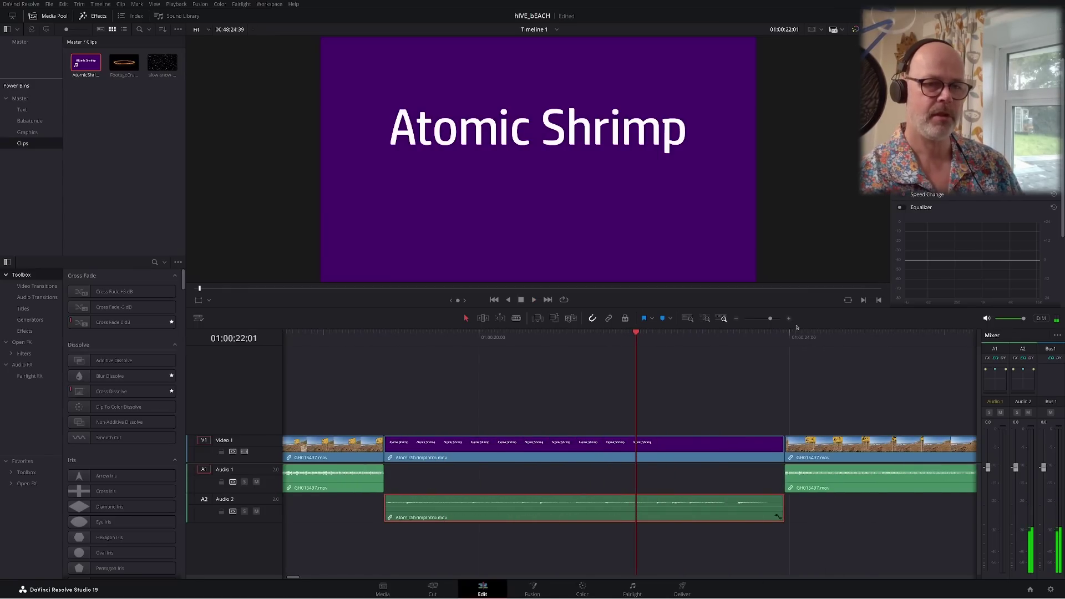
pyautogui.click(649, 340)
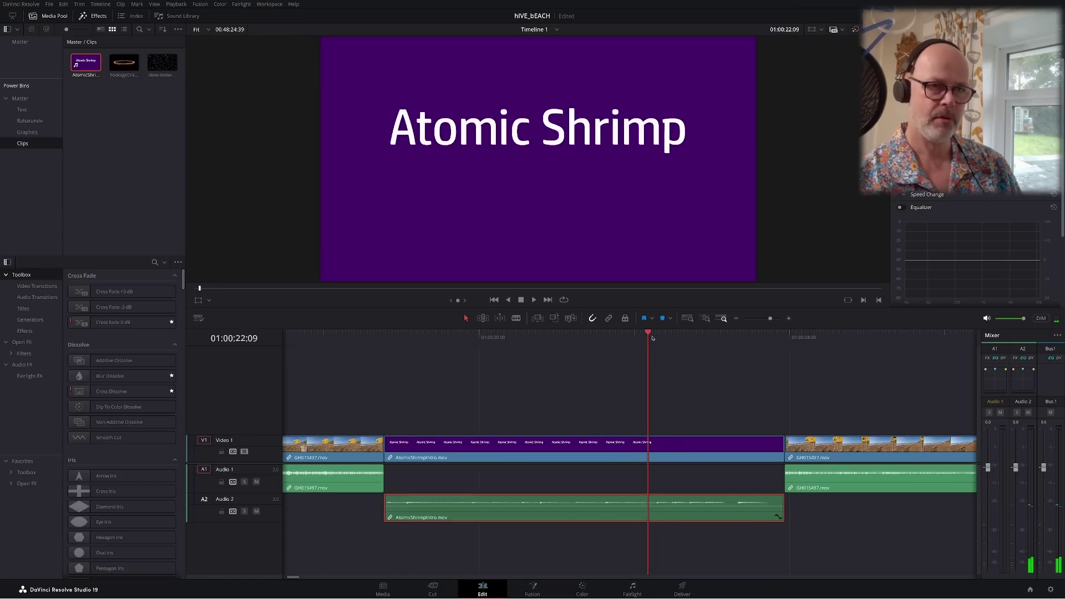
pyautogui.click(652, 337)
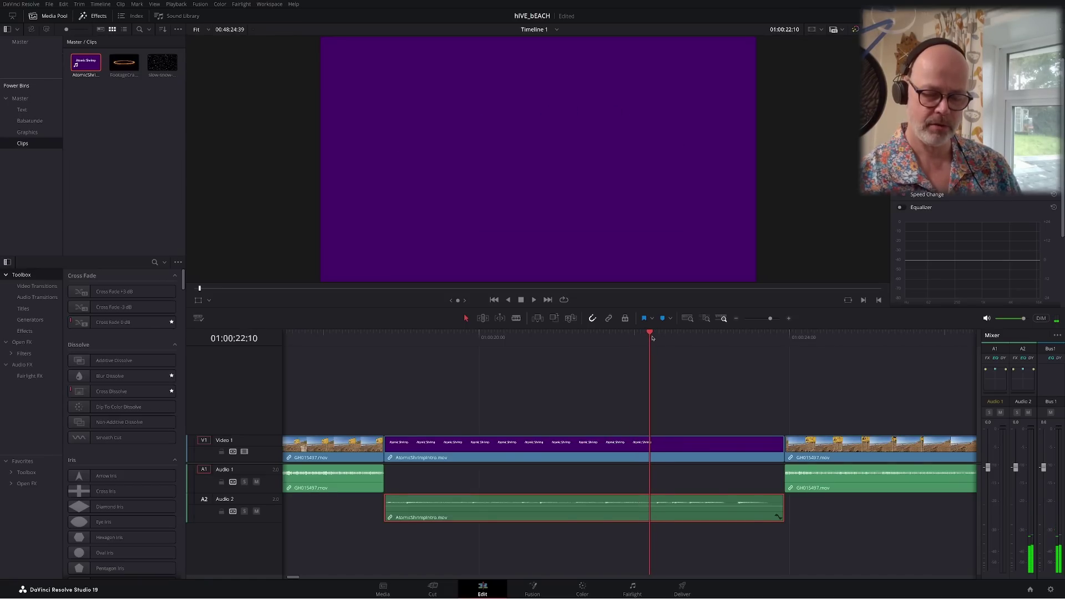
pyautogui.press('Left')
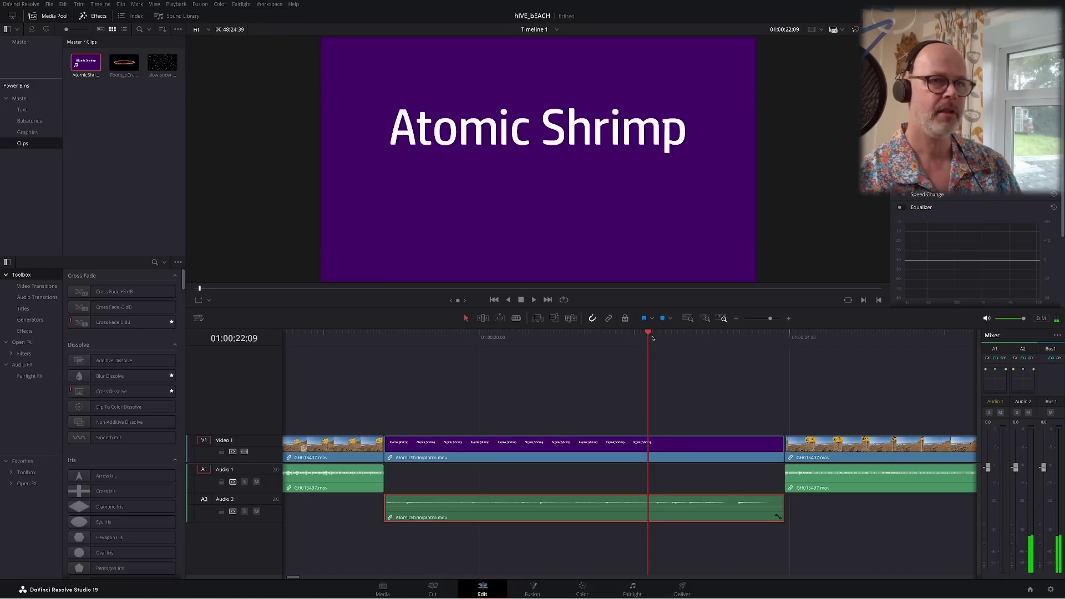
pyautogui.press('Right')
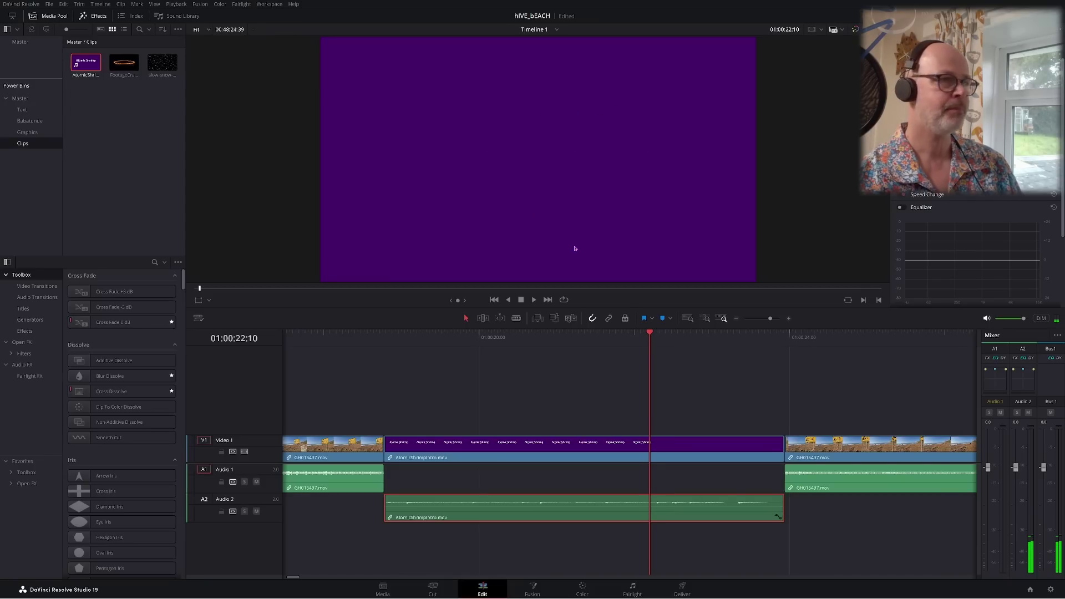
# Add the Intro_Nature title from the Text power bin on Video 2, ending at 01:00:22:10, and check it over the intro
pyautogui.click(22, 110)
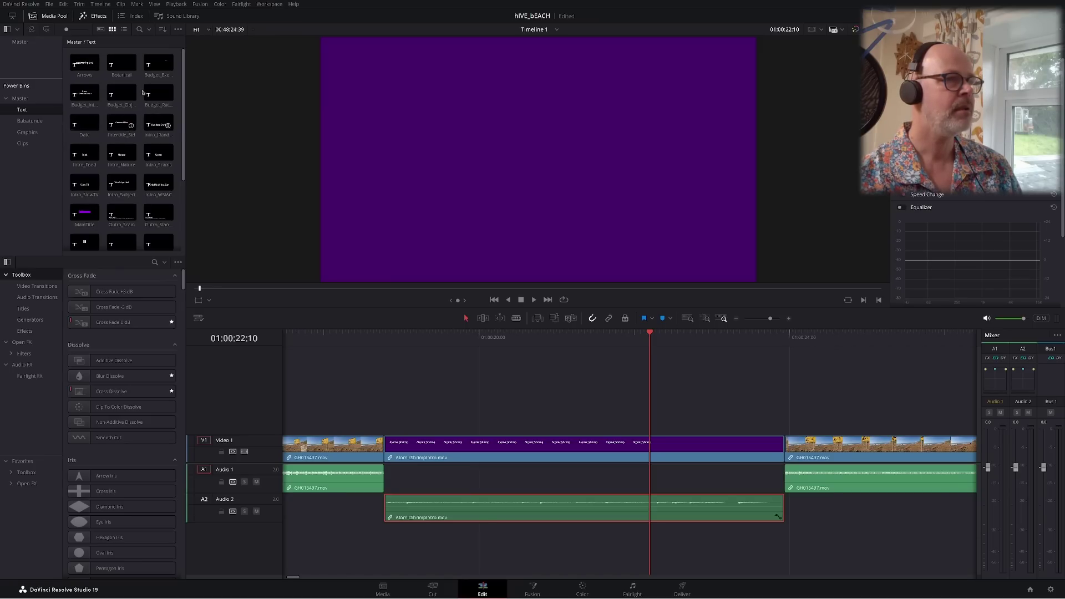
pyautogui.scroll(-1, 141, 155)
pyautogui.moveTo(125, 136); pyautogui.dragTo(538, 406)
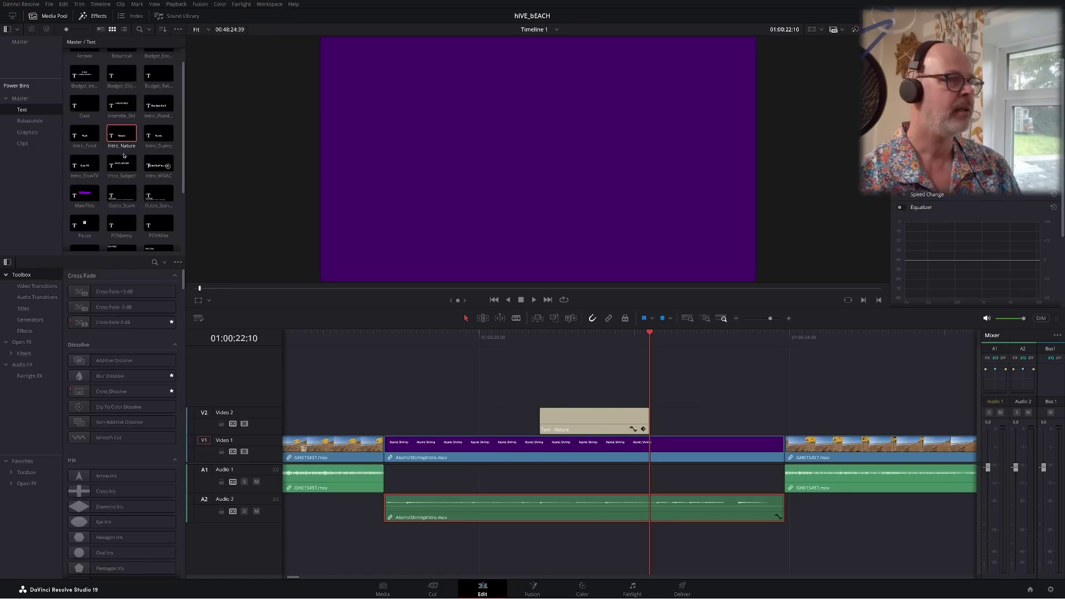
pyautogui.click(593, 336)
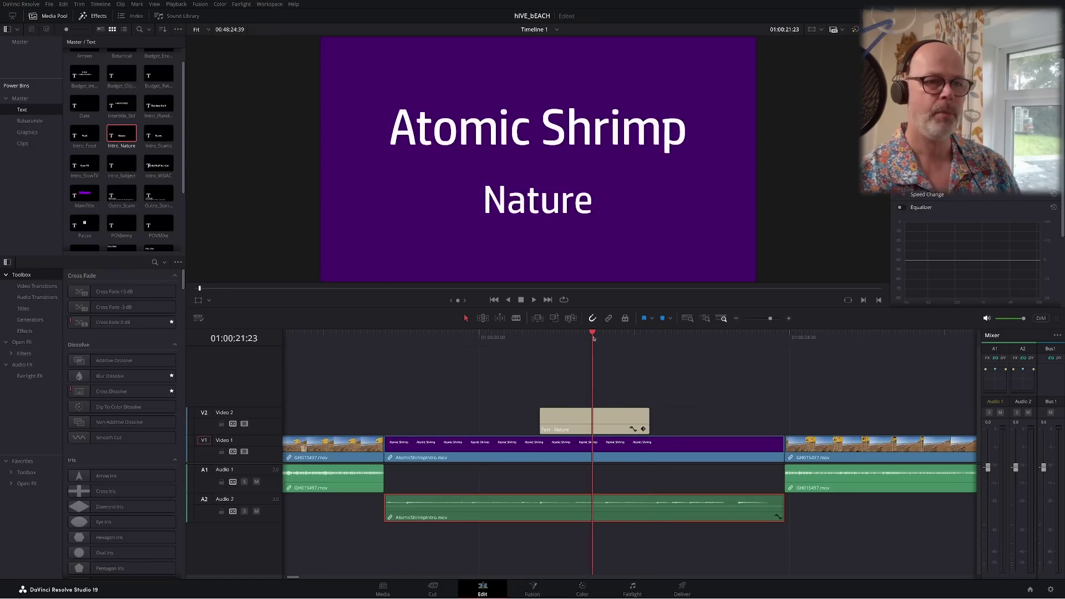
pyautogui.moveTo(593, 336); pyautogui.dragTo(649, 336)
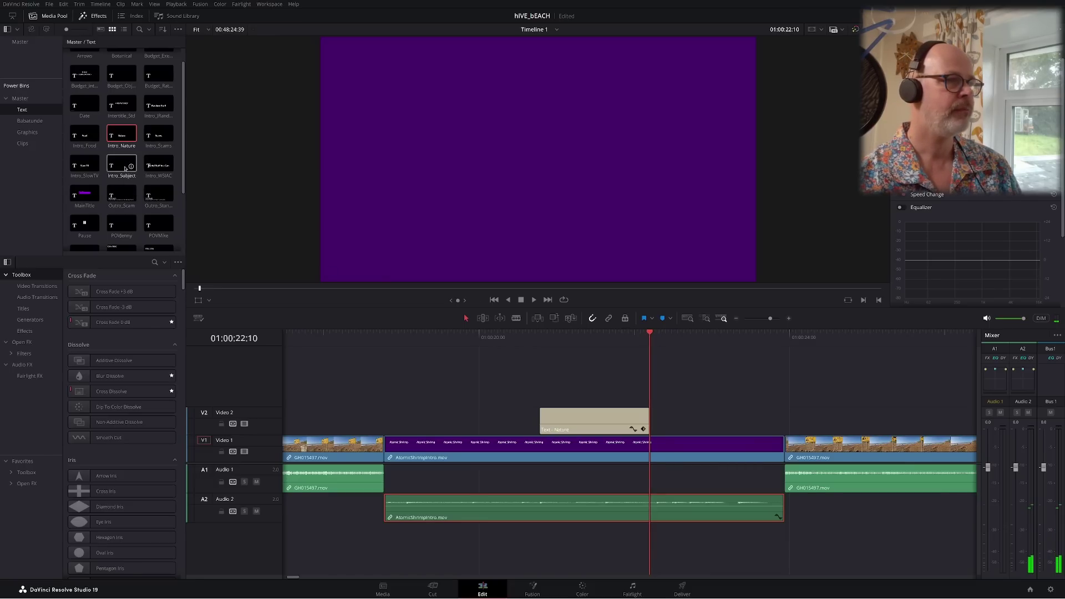
# Place the Intro_Subject title on Video 2 directly after the Nature title and select all of its placeholder text
pyautogui.moveTo(124, 165); pyautogui.dragTo(652, 413)
pyautogui.doubleClick(652, 416)
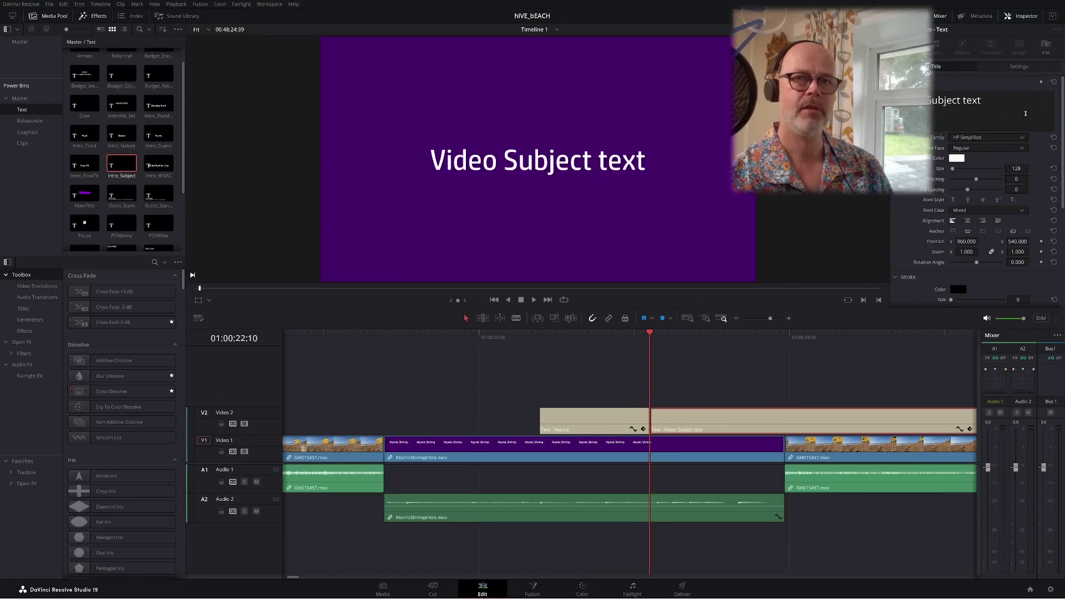
pyautogui.hotkey('ctrl', 'a')
pyautogui.write('hIV')
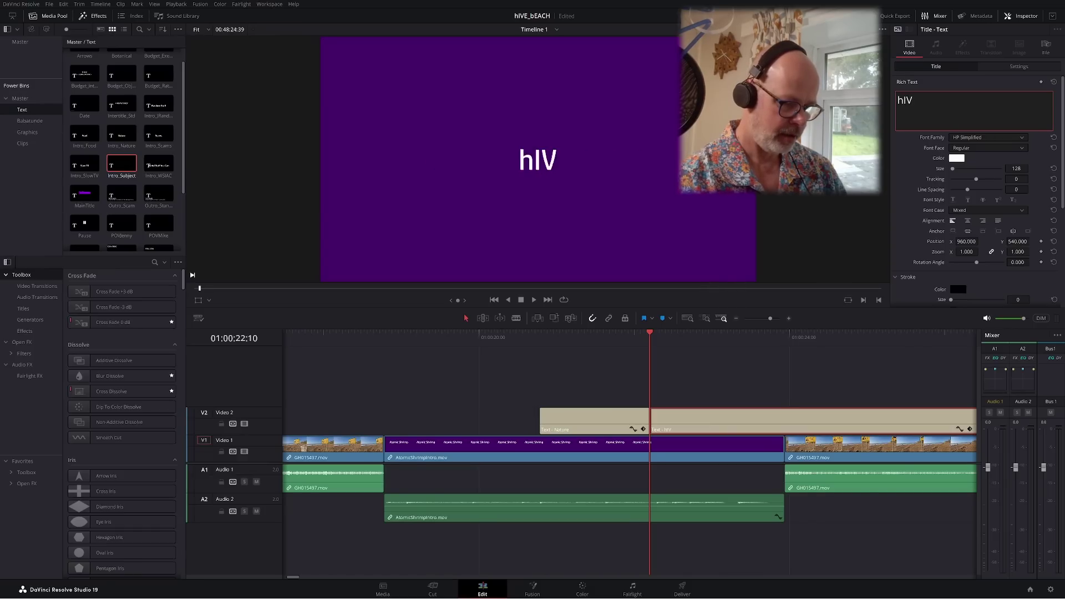
pyautogui.write('E bEACH')
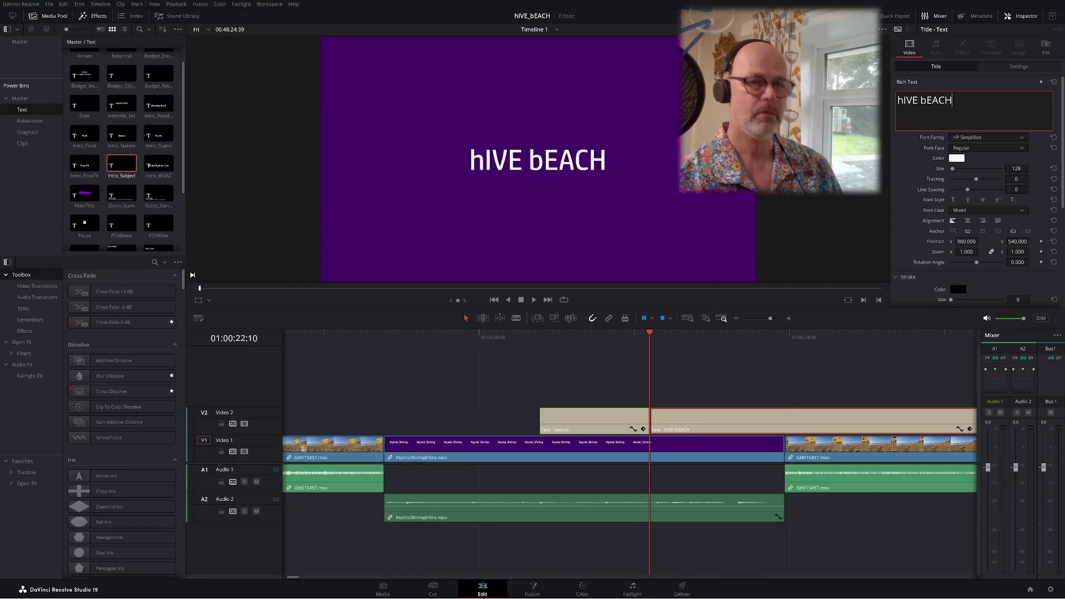
pyautogui.press('BackSpace')
pyautogui.press('BackSpace')
pyautogui.press('BackSpace')
pyautogui.press('BackSpace')
pyautogui.press('BackSpace')
pyautogui.press('BackSpace')
pyautogui.press('BackSpace')
pyautogui.press('BackSpace')
pyautogui.press('BackSpace')
pyautogui.press('BackSpace')
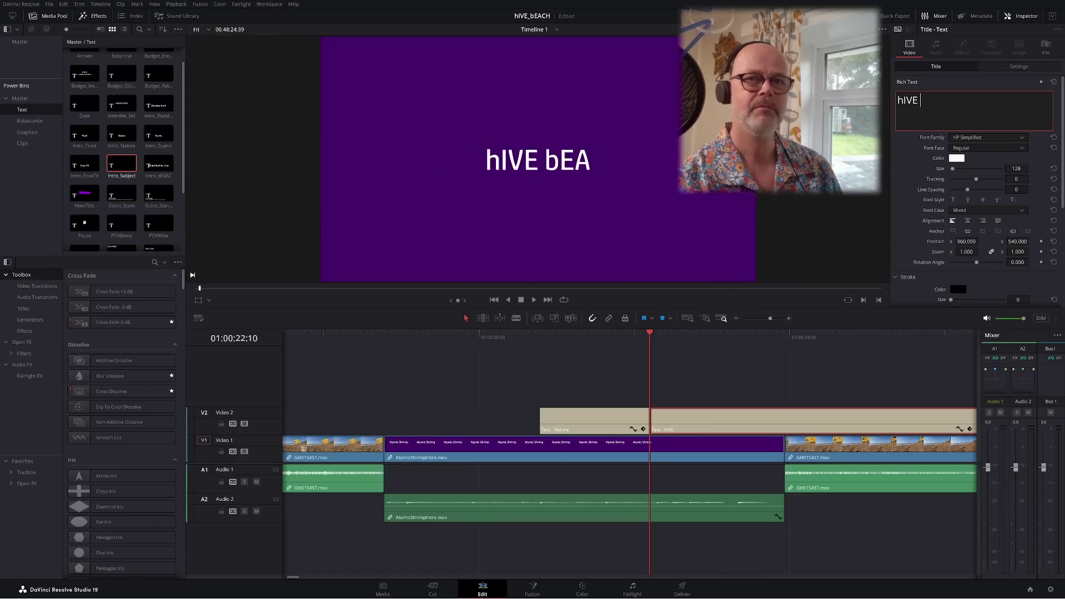
# Set the subject title's text to "Hive Beach"
pyautogui.write('Hive')
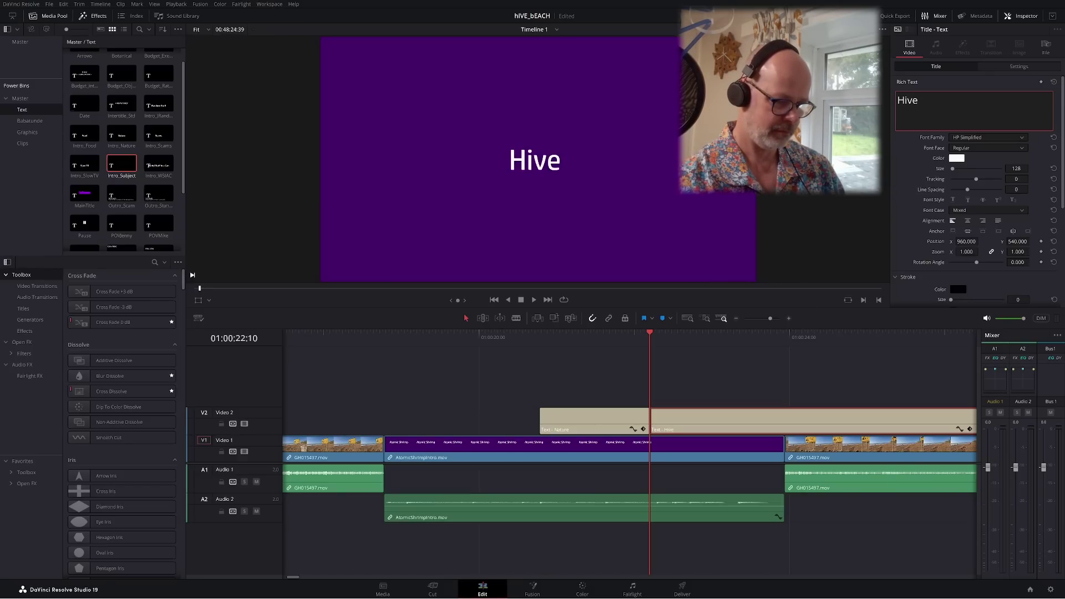
pyautogui.write(' Beach')
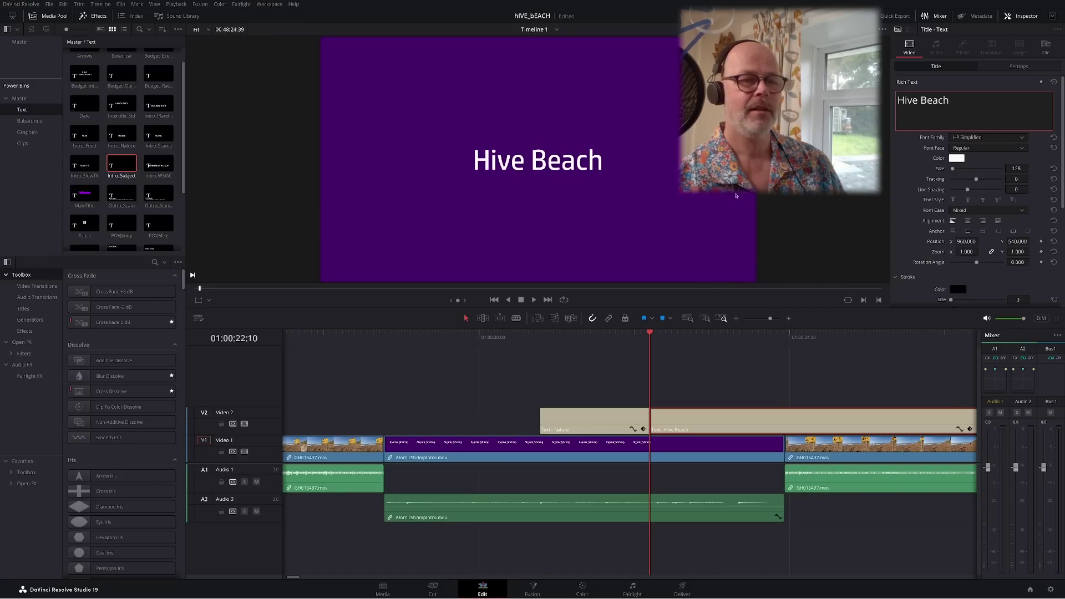
# Play from 01:00:18:26 through the intro and both titles into the beach footage to check their timing
pyautogui.click(364, 335)
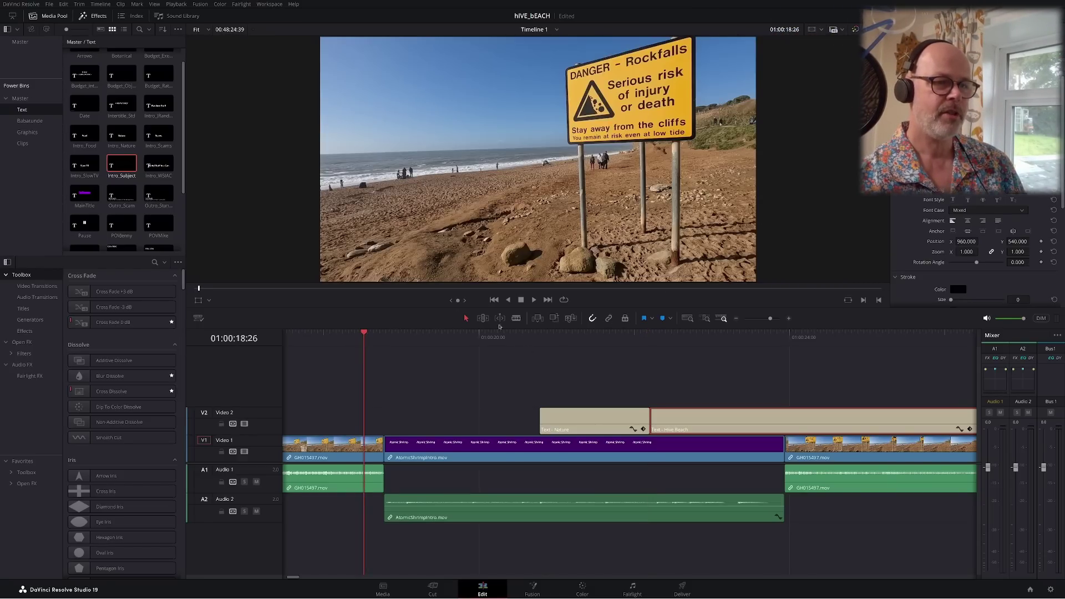
pyautogui.click(534, 299)
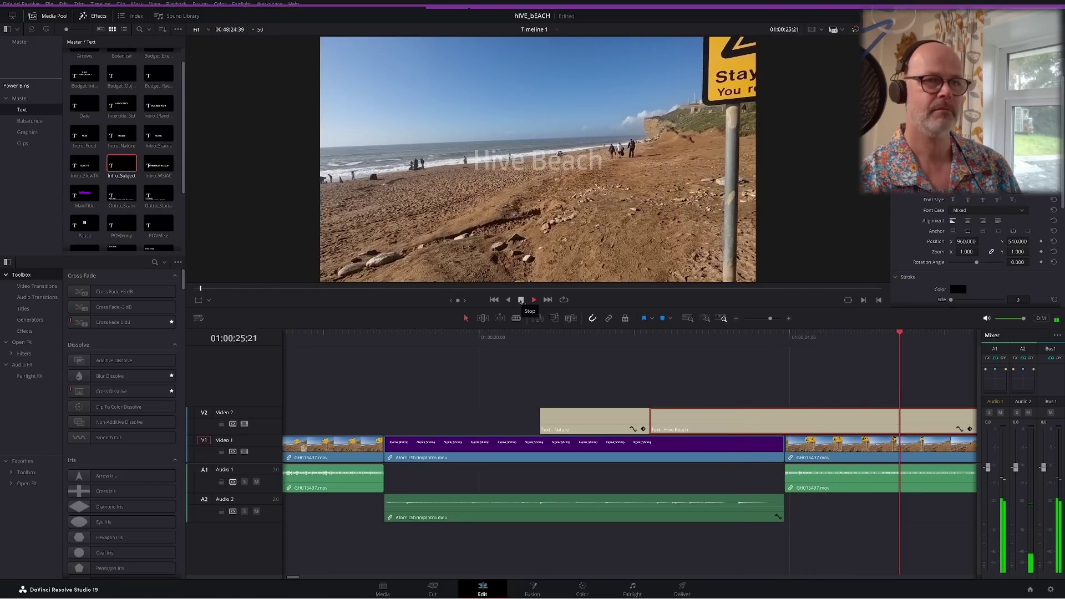
pyautogui.click(521, 300)
pyautogui.hotkey('shift', 'z')
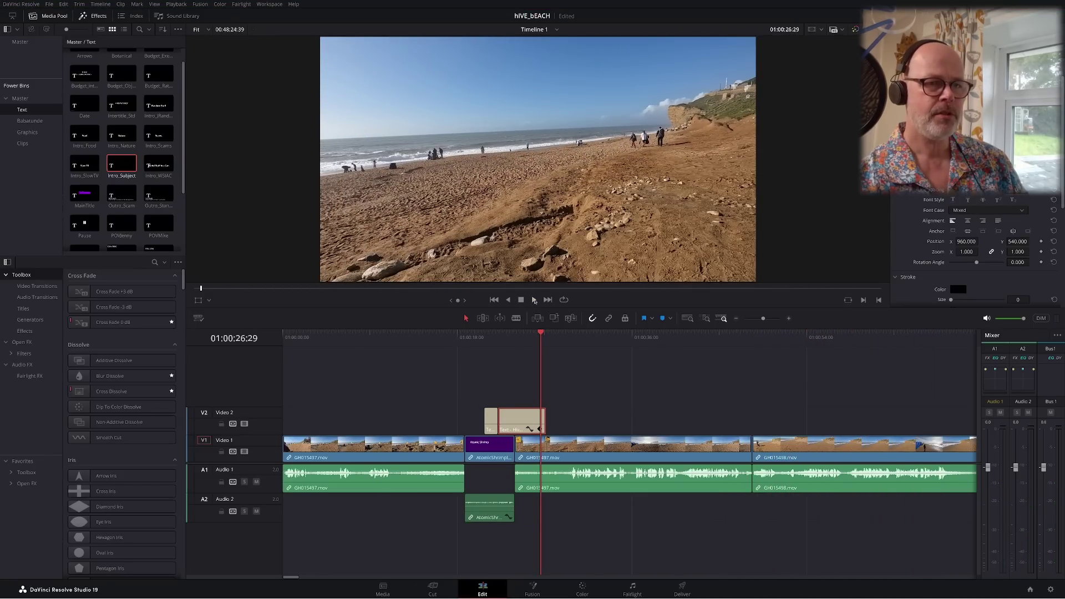
# Play the beach footage on from 01:00:26:29 and set the playhead at 01:00:47:13, just before the clip's end
pyautogui.click(534, 300)
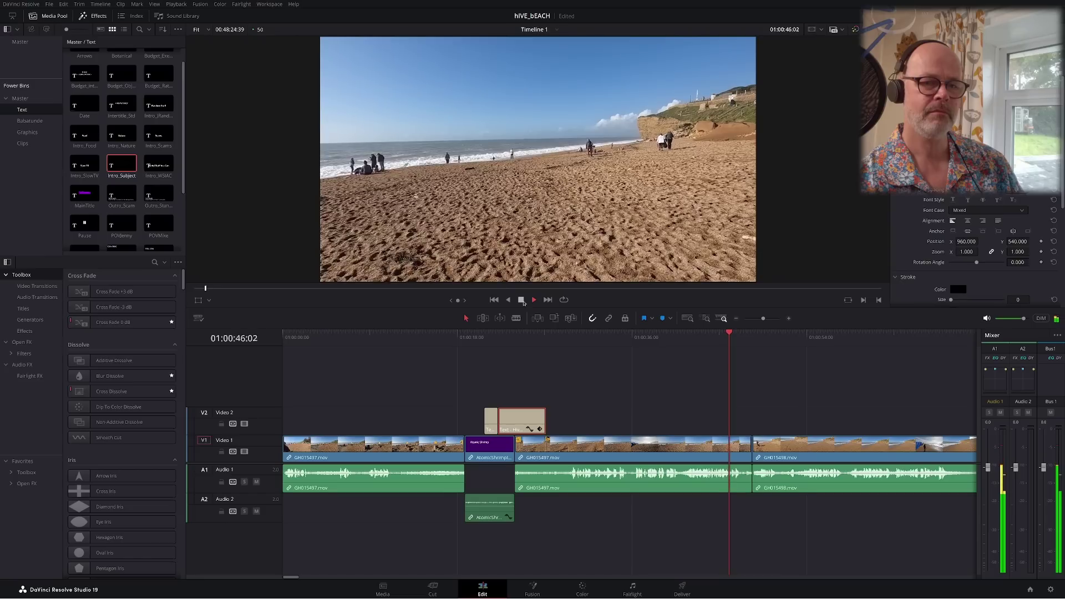
pyautogui.click(523, 303)
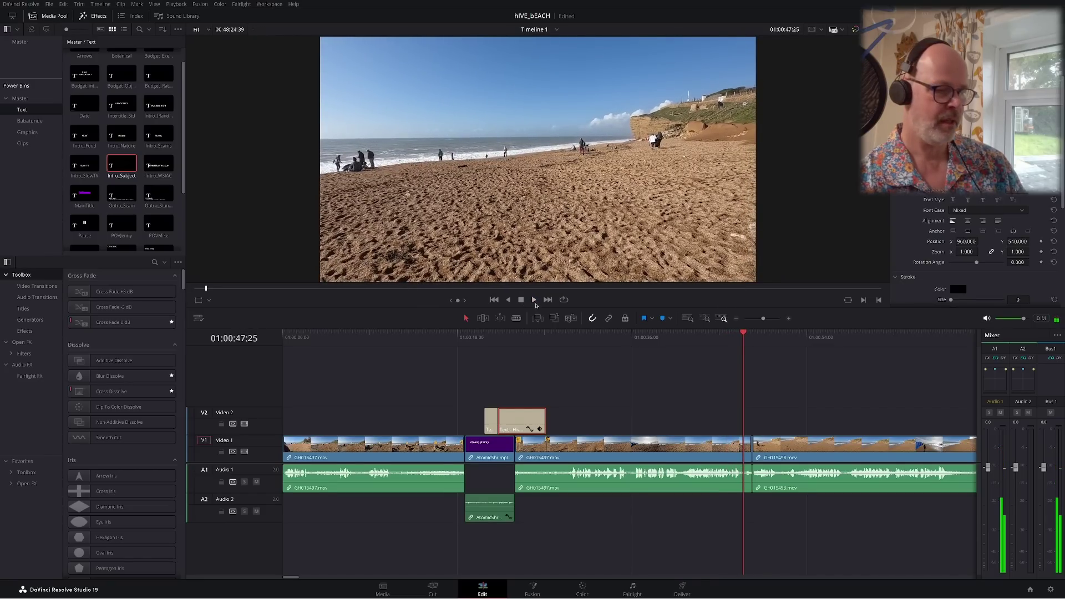
pyautogui.press('Left')
pyautogui.press('Left')
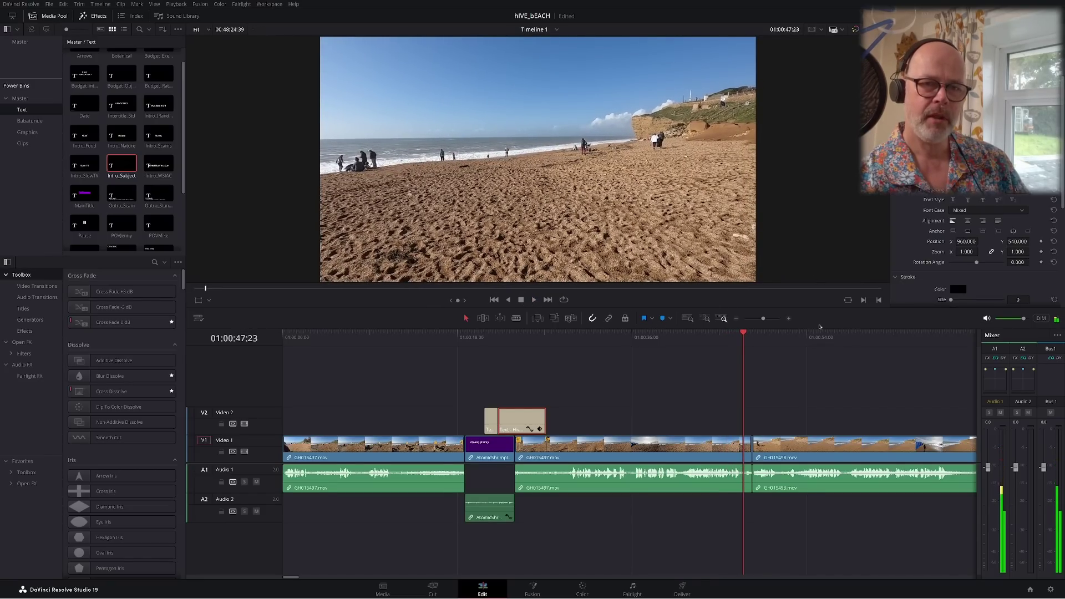
pyautogui.scroll(5, 582, 345)
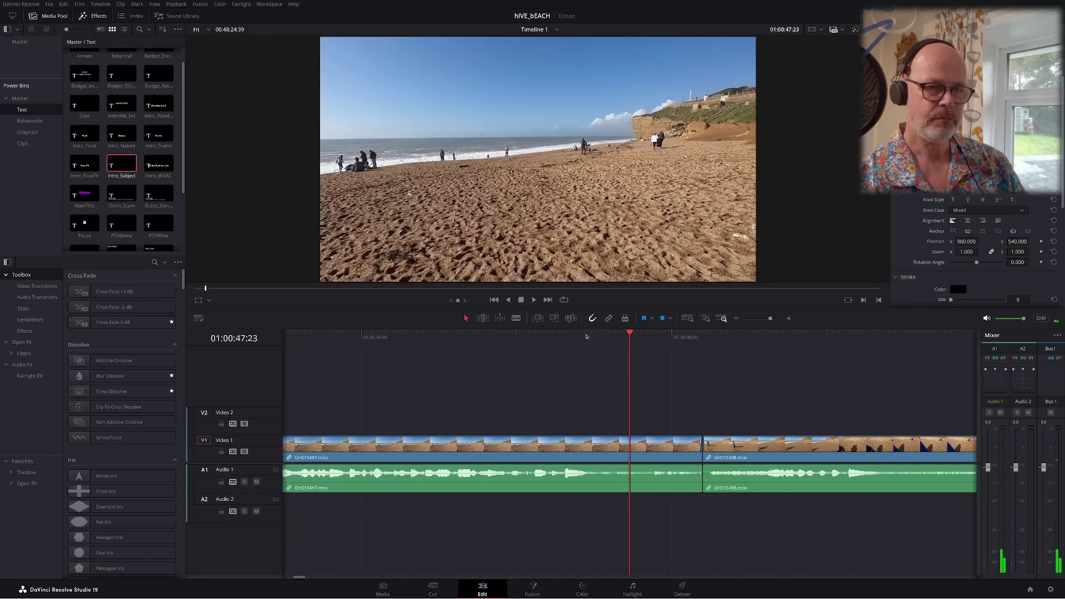
pyautogui.press('Left')
pyautogui.press('Left')
pyautogui.press('Left')
pyautogui.press('Left')
pyautogui.press('Left')
pyautogui.press('Left')
pyautogui.press('Left')
pyautogui.press('Left')
pyautogui.press('Left')
pyautogui.press('Left')
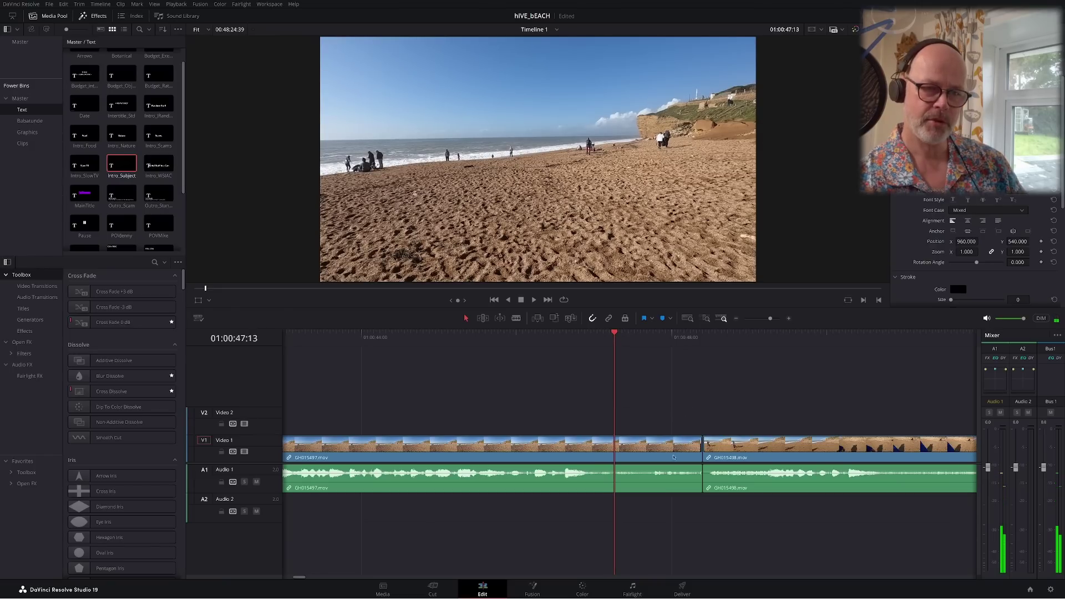
# Ripple trim the end of the GH015497 clip to the playhead at 01:00:47:13 and save the project
pyautogui.click(668, 412)
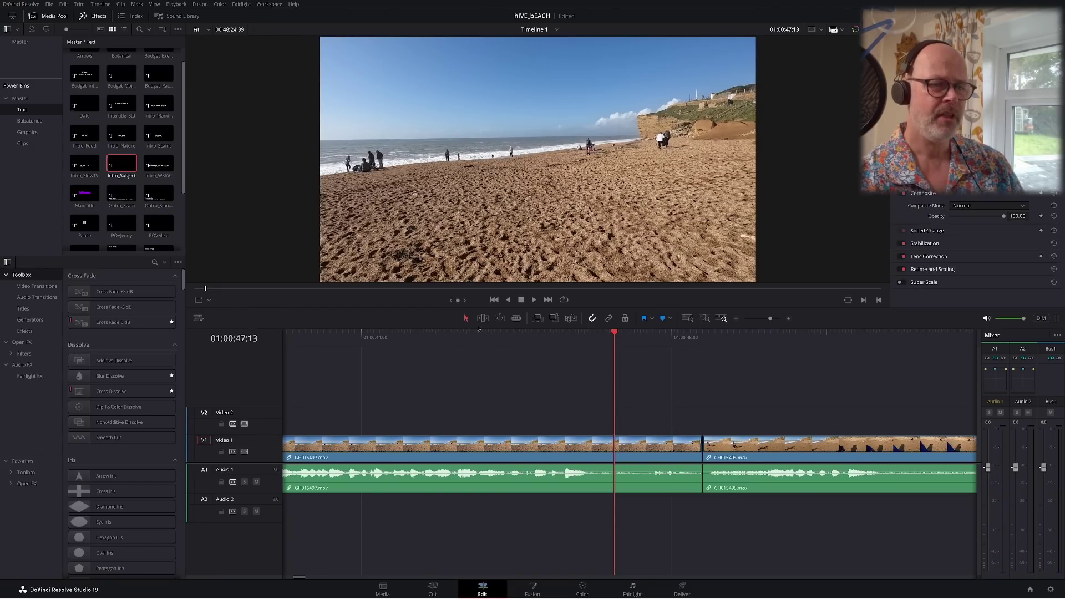
pyautogui.click(516, 319)
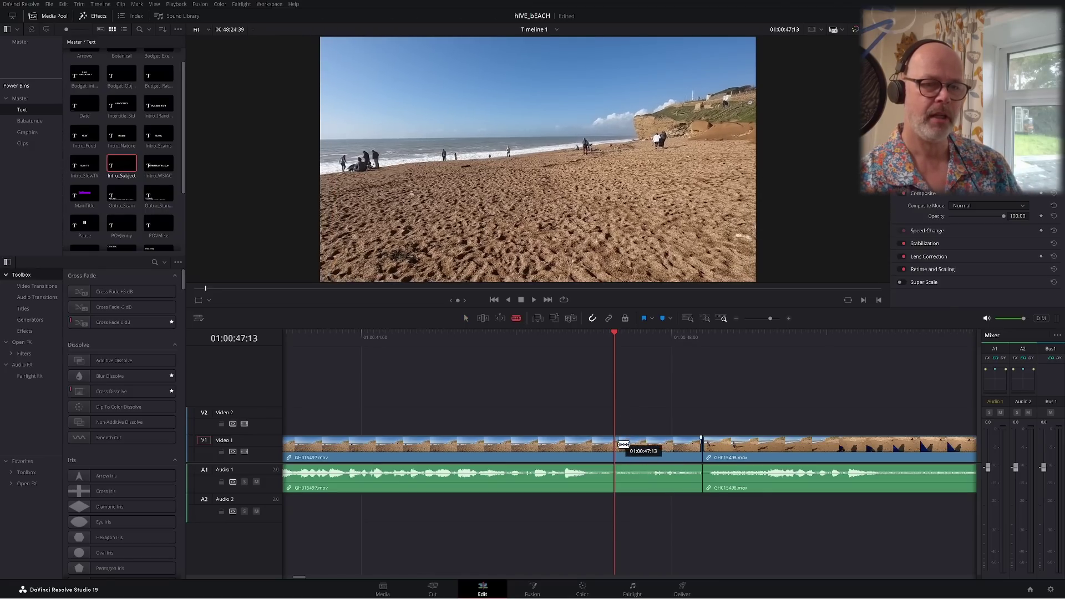
pyautogui.press('a')
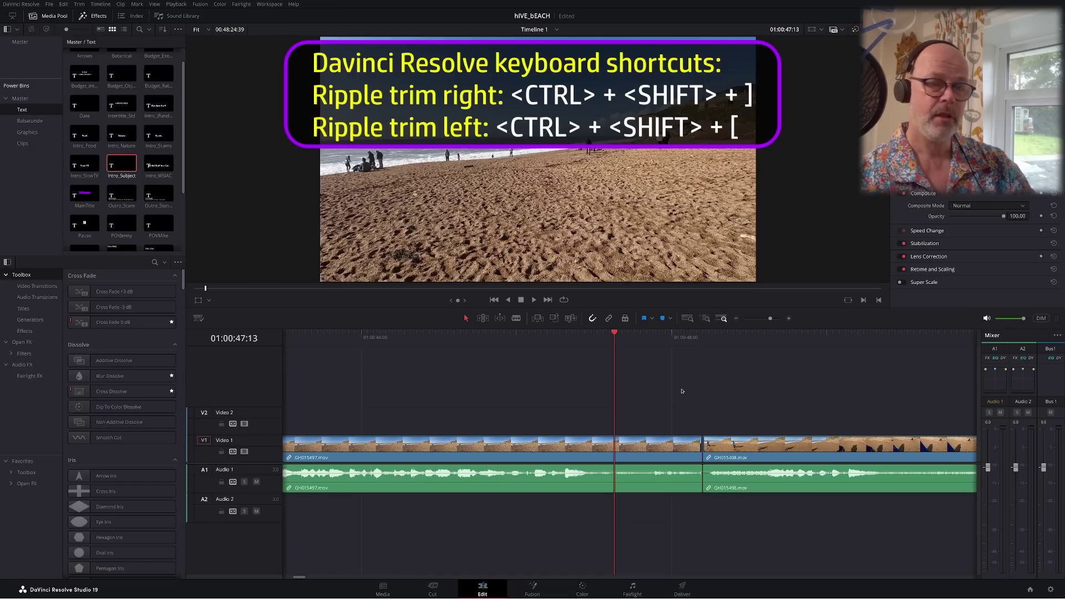
pyautogui.hotkey('ctrl', 'shift', ']')
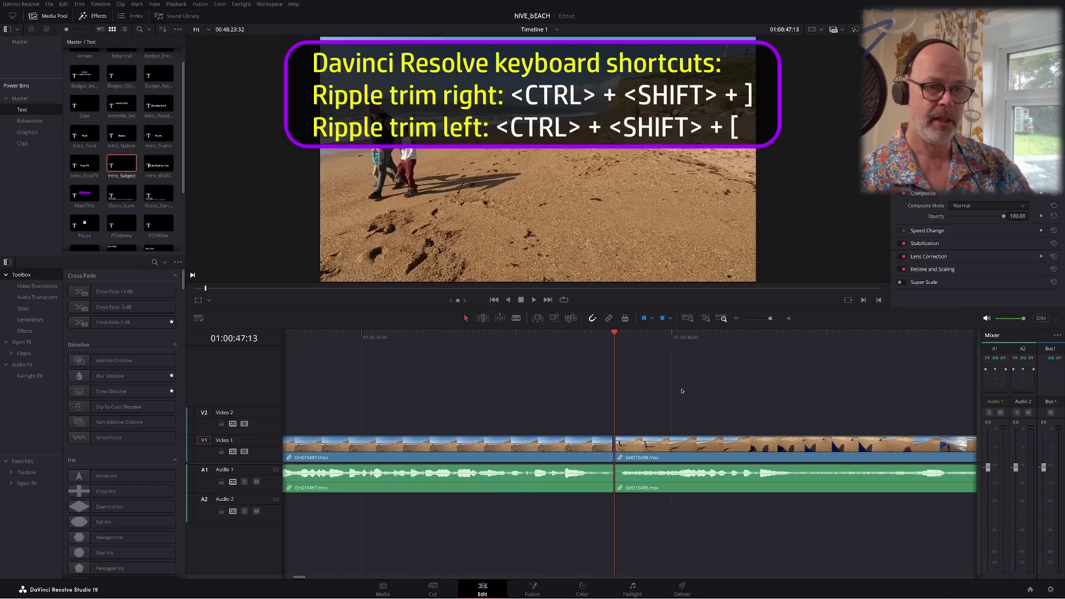
pyautogui.hotkey('ctrl', 's')
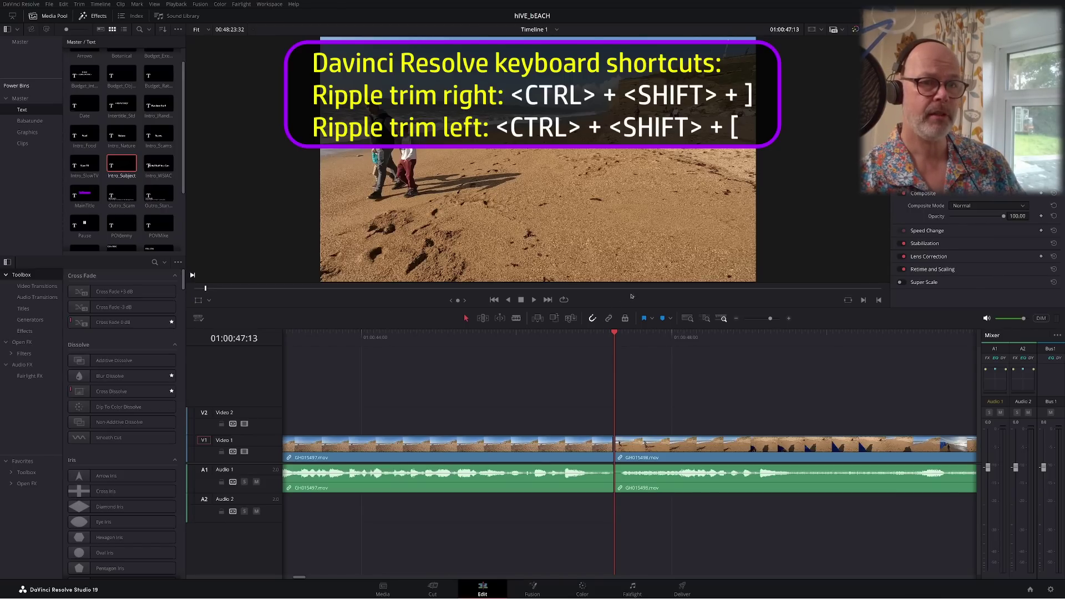
# Review the opening of the following clip, ripple trim about five seconds off its start and return the playhead to 01:00:46:43
pyautogui.moveTo(616, 337); pyautogui.dragTo(797, 357)
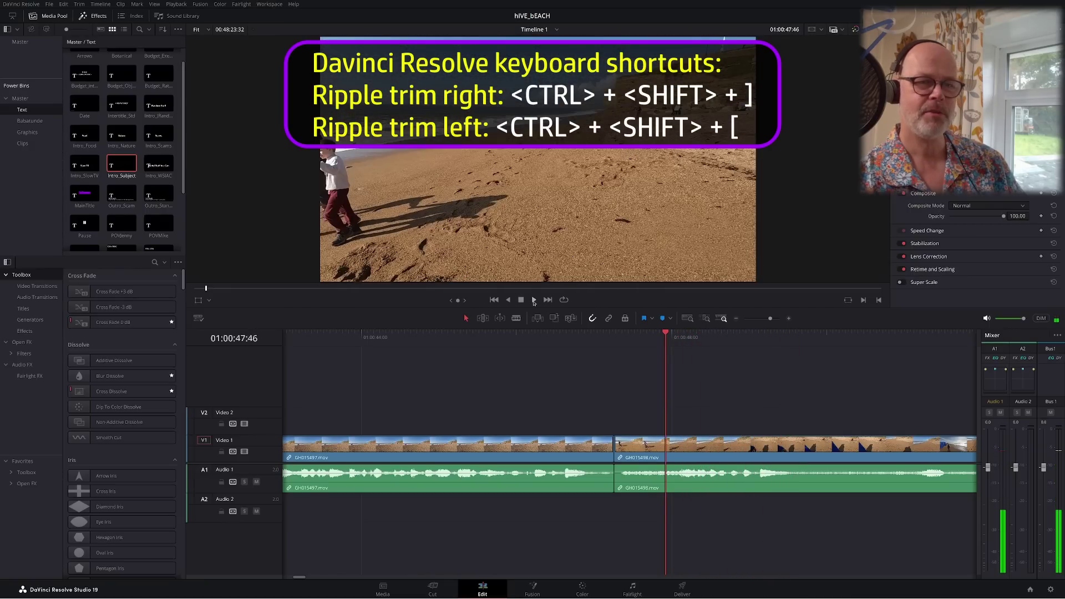
pyautogui.click(533, 300)
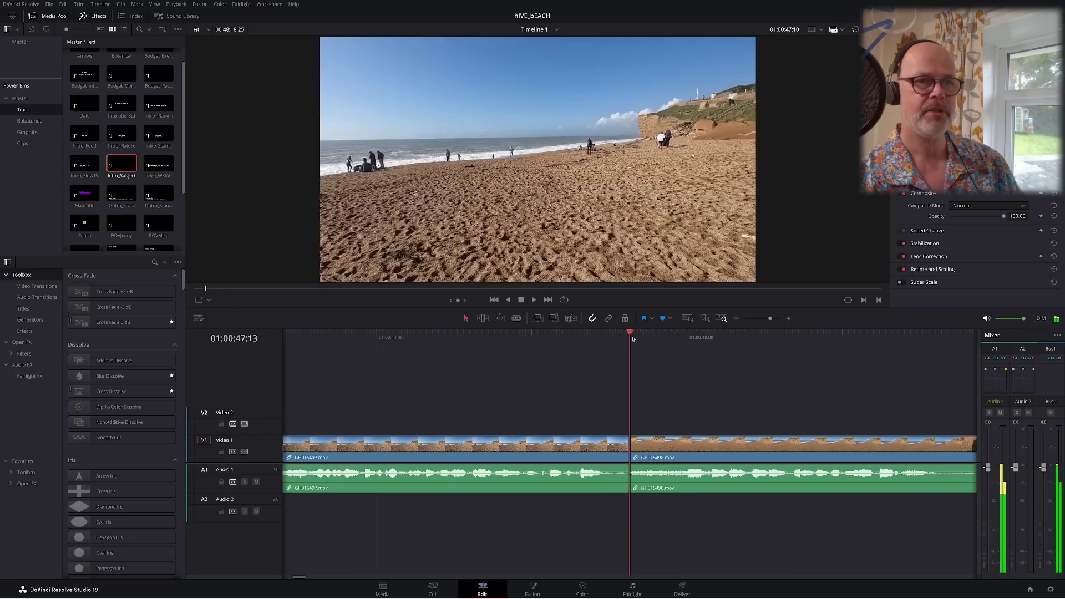
pyautogui.moveTo(633, 339); pyautogui.dragTo(600, 339)
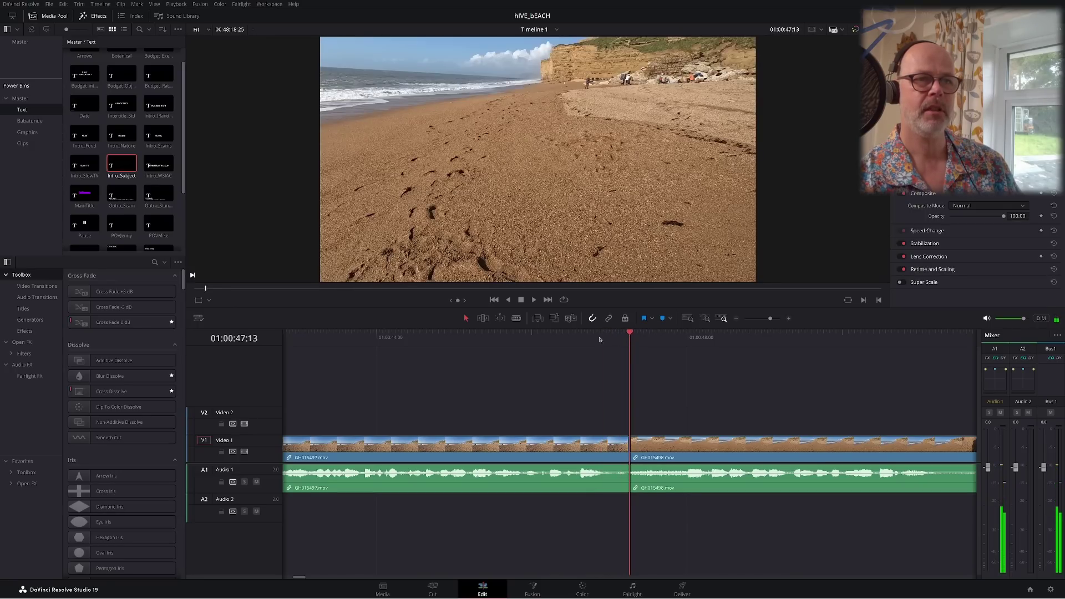
pyautogui.click(600, 339)
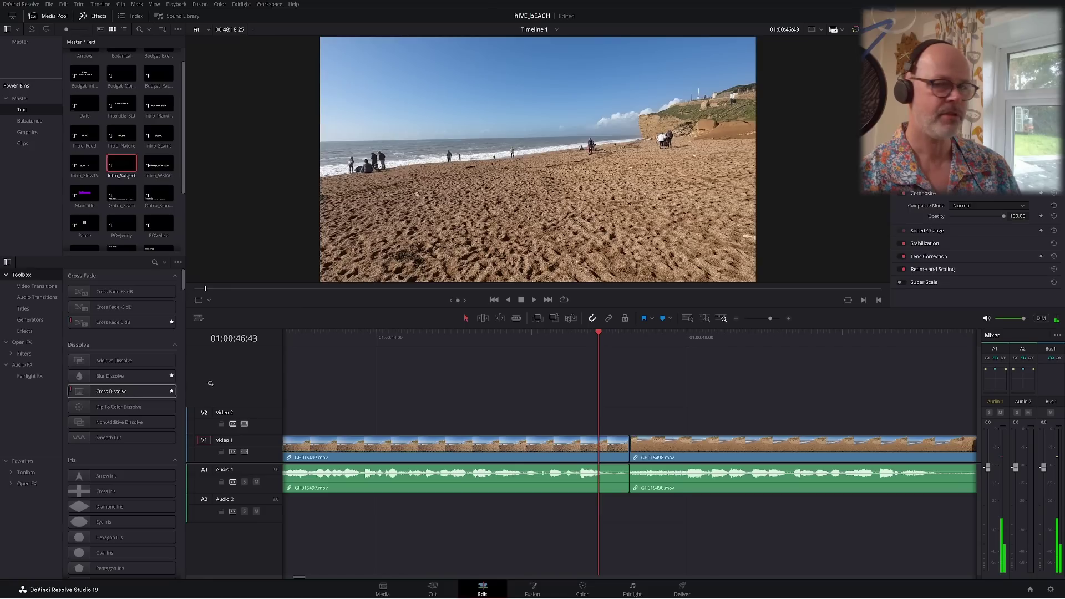
# Add a Cross Dissolve on Video 1 at the 01:00:47:13 cut between the two beach clips and play through it
pyautogui.moveTo(210, 384); pyautogui.dragTo(635, 446)
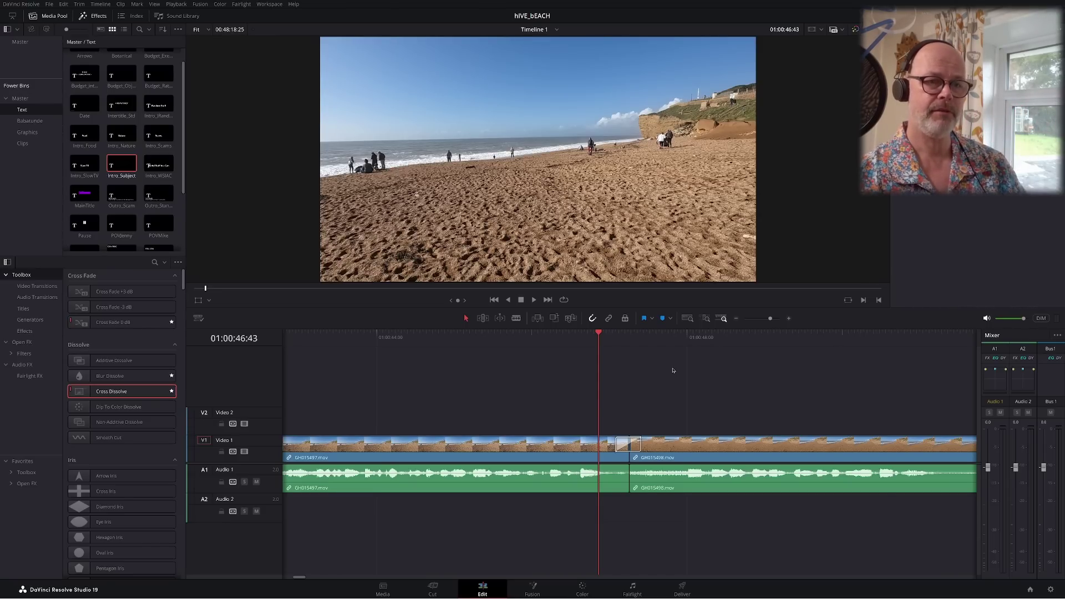
pyautogui.click(534, 300)
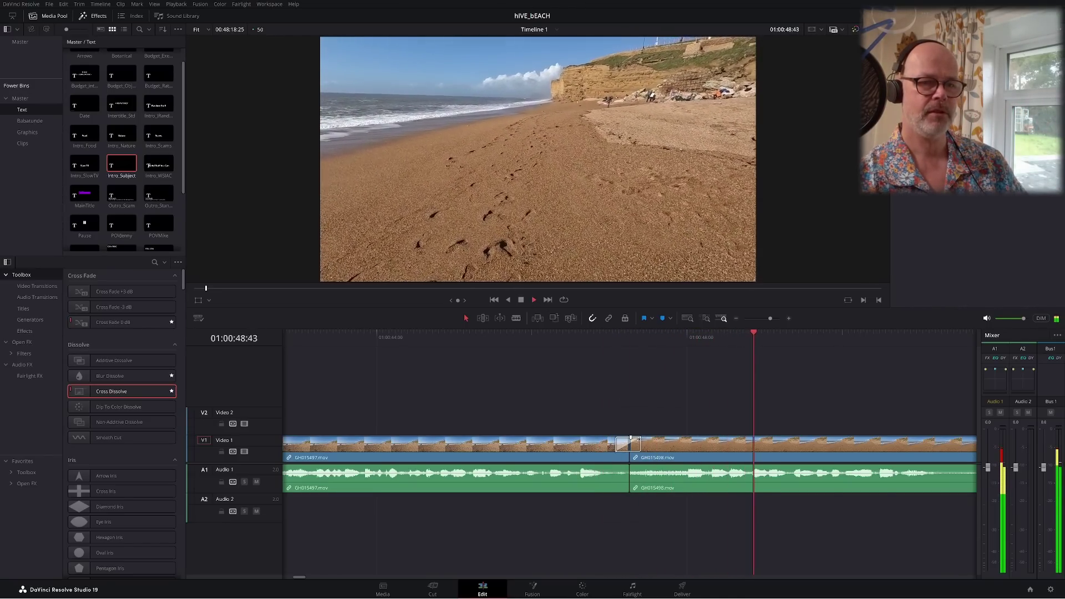
pyautogui.click(520, 300)
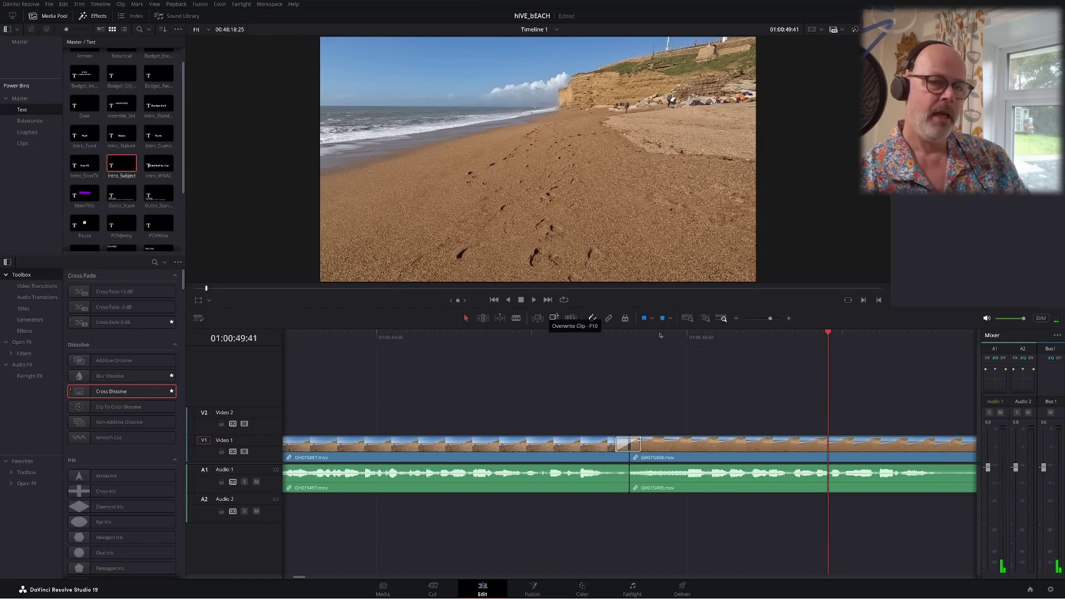
# Play the beach footage after the titles from 01:00:30:17 and stop the playhead at 01:00:31:41
pyautogui.click(737, 319)
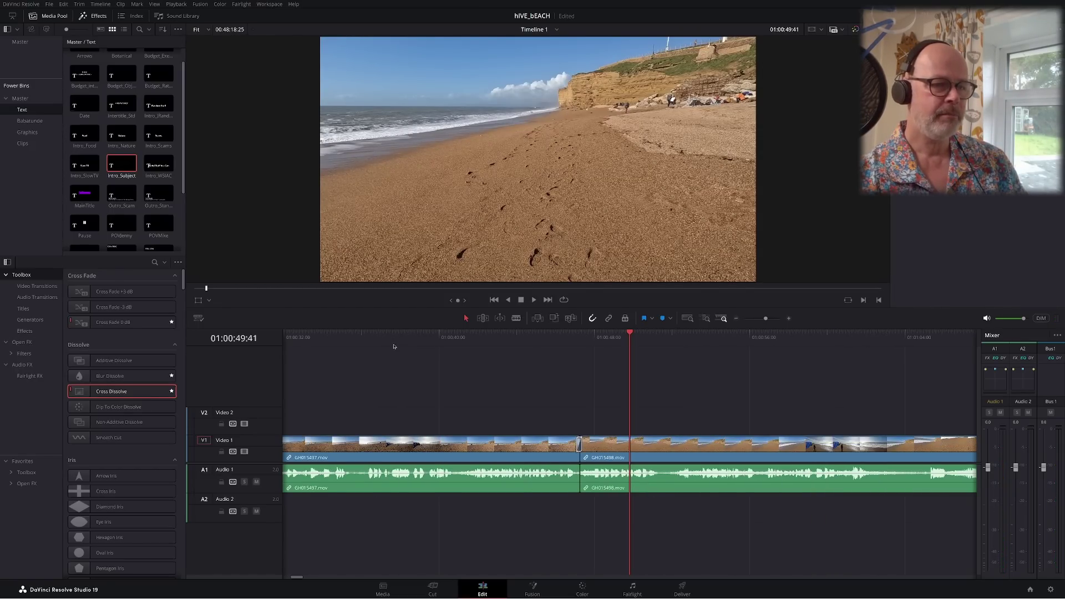
pyautogui.click(379, 334)
pyautogui.click(736, 319)
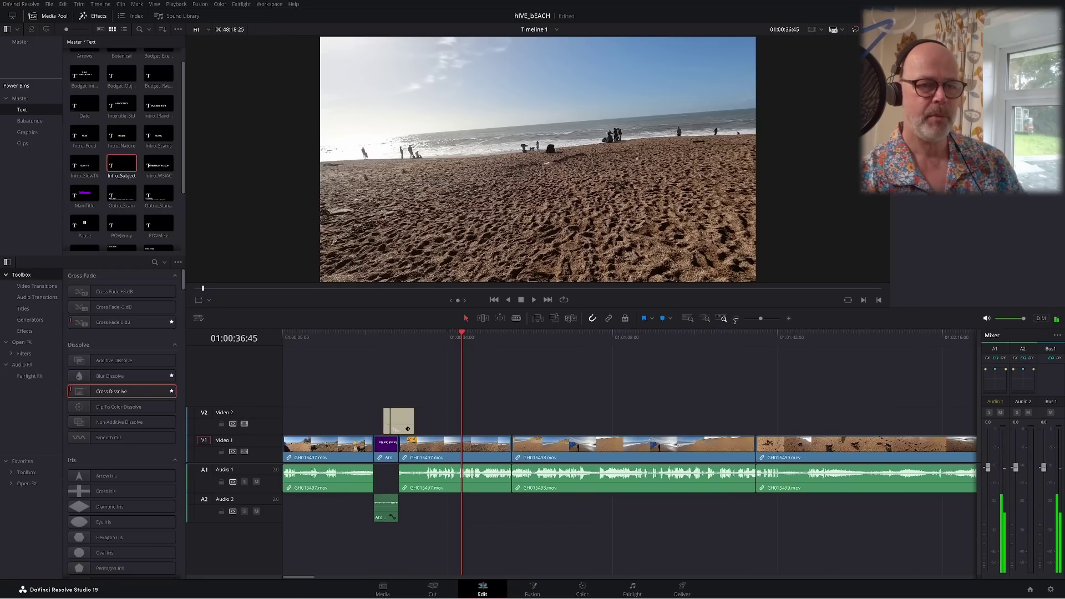
pyautogui.moveTo(434, 337)
pyautogui.mouseDown()
pyautogui.moveTo(450, 337)
pyautogui.moveTo(430, 338)
pyautogui.mouseUp()
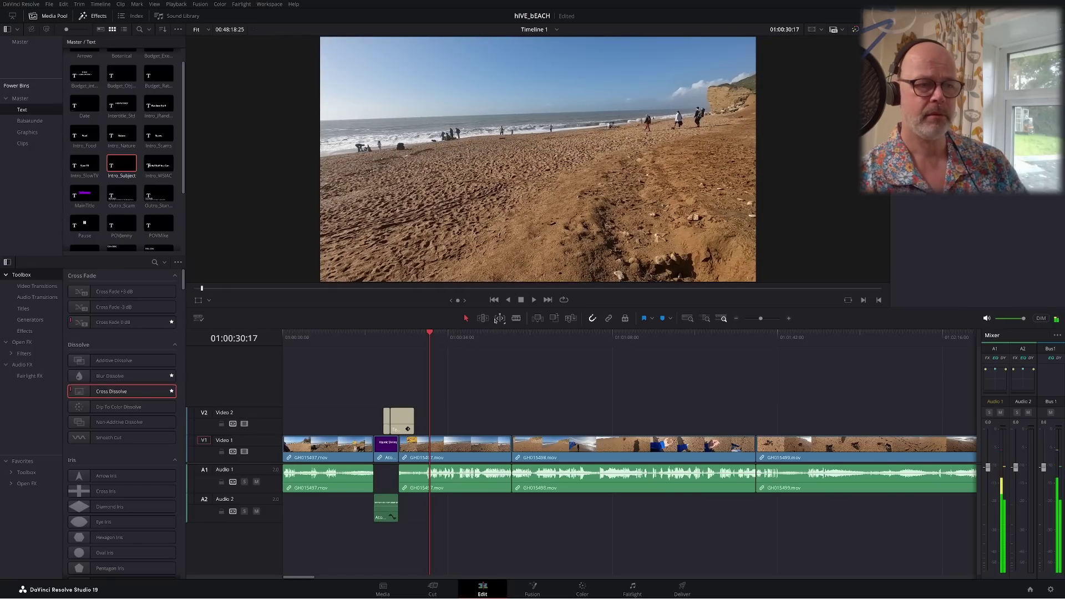
pyautogui.press('space')
pyautogui.click(522, 299)
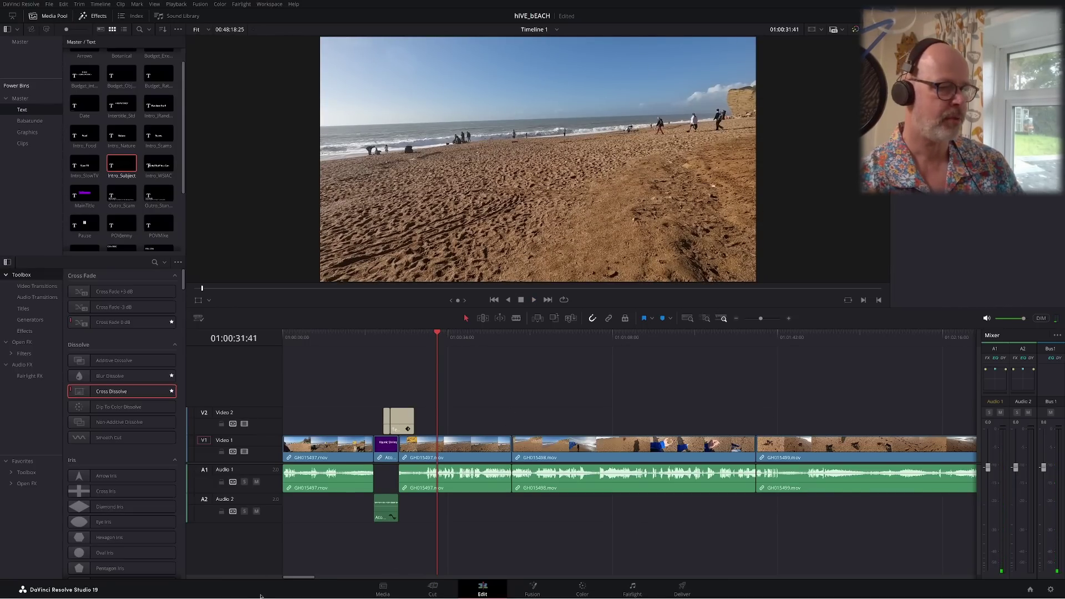
# Switch to Google Maps in Firefox and examine the coastline from Chesil Beach up to Hive Beach and West Bay
pyautogui.moveTo(261, 597)
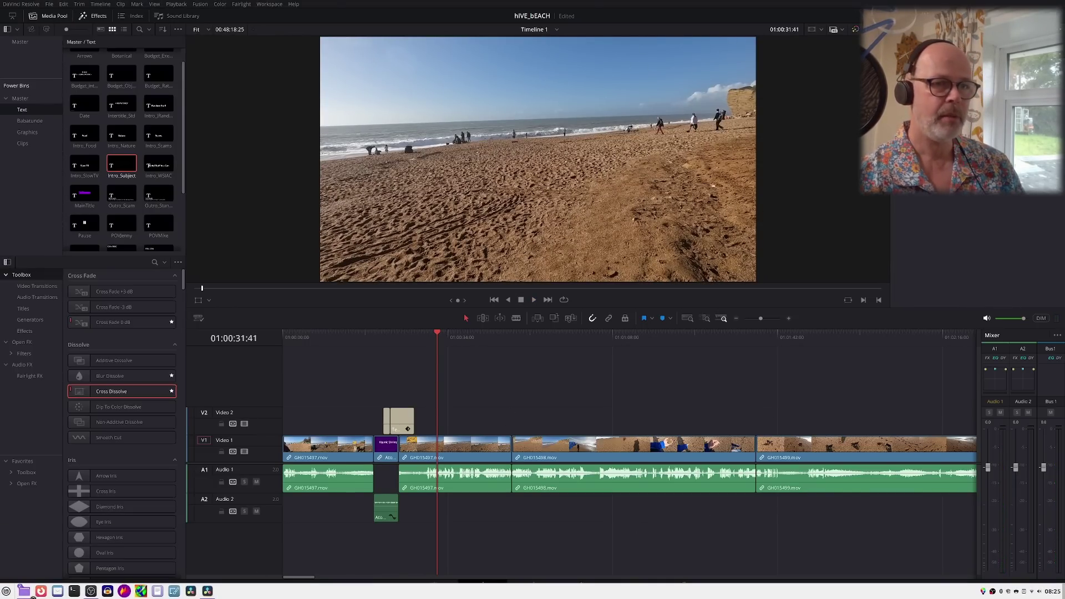
pyautogui.click(40, 591)
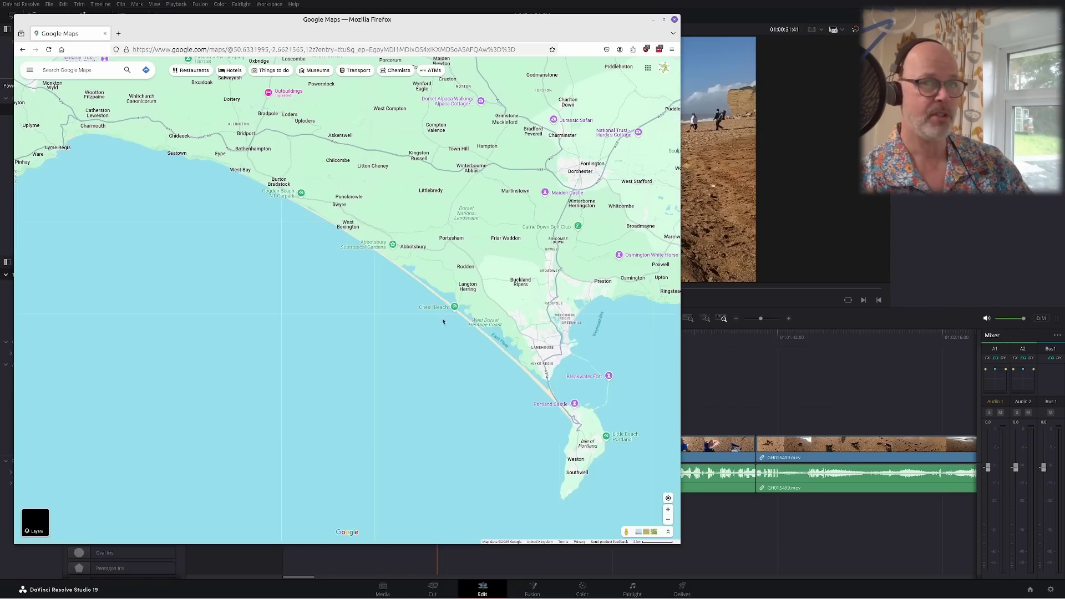
pyautogui.scroll(-2, 431, 307)
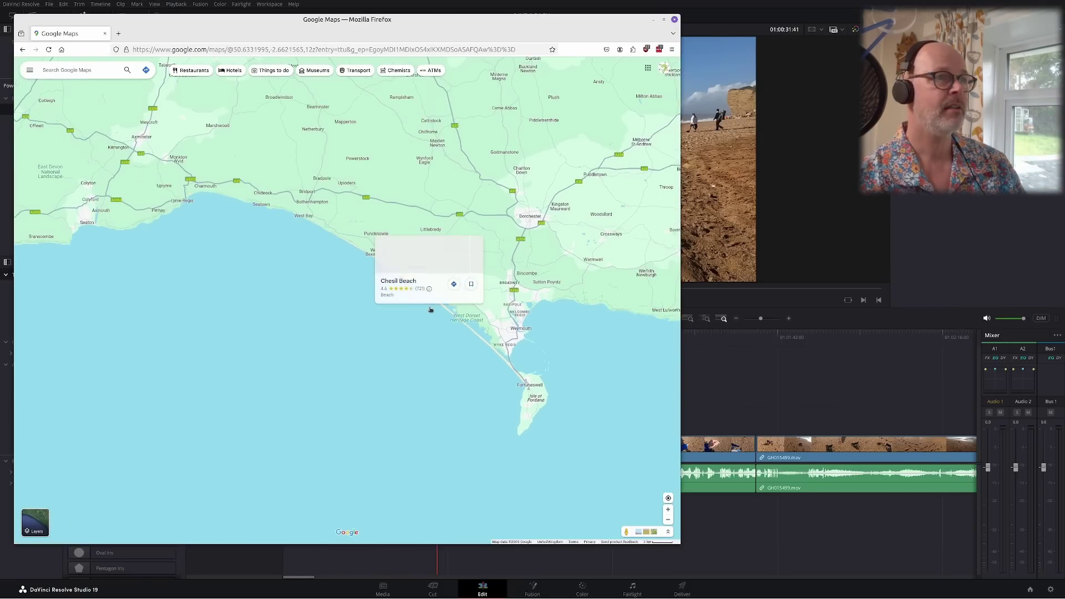
pyautogui.scroll(2, 430, 309)
pyautogui.moveTo(427, 327); pyautogui.dragTo(452, 288)
pyautogui.scroll(2, 289, 231)
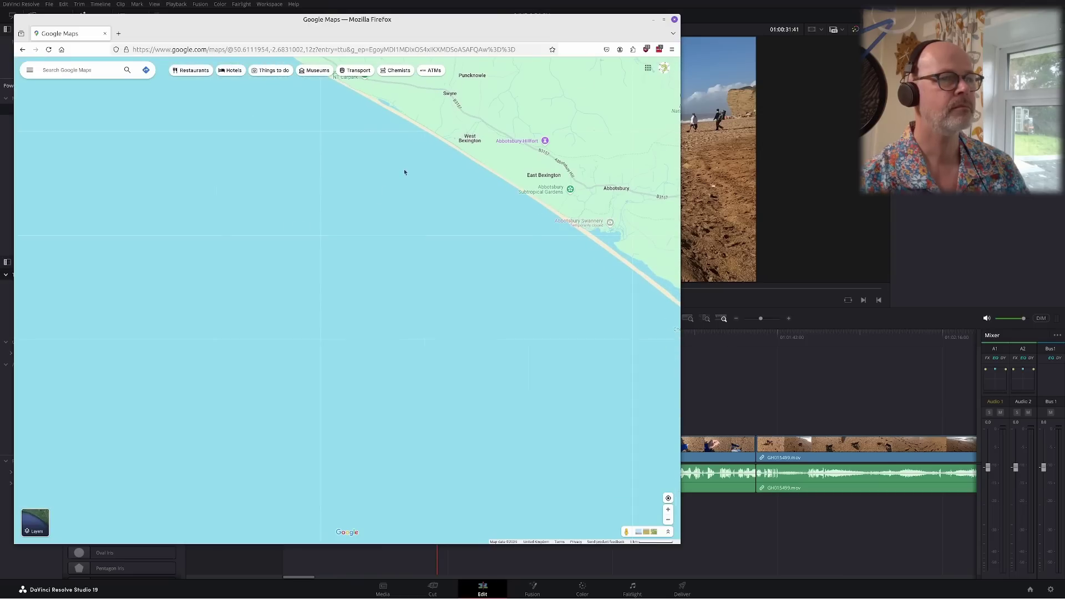
pyautogui.moveTo(280, 91); pyautogui.dragTo(298, 264)
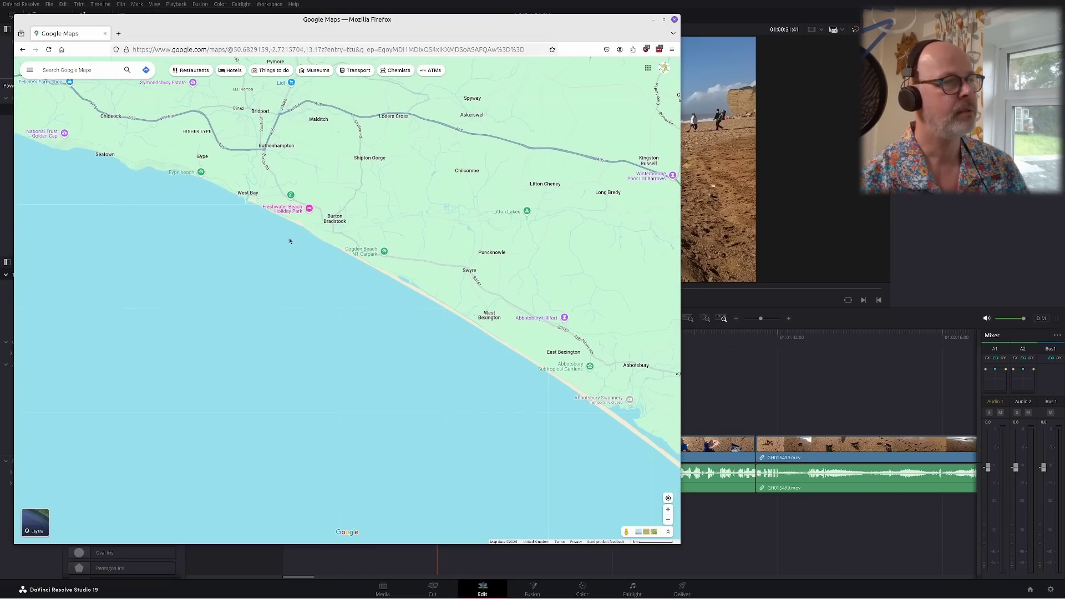
pyautogui.scroll(4, 299, 228)
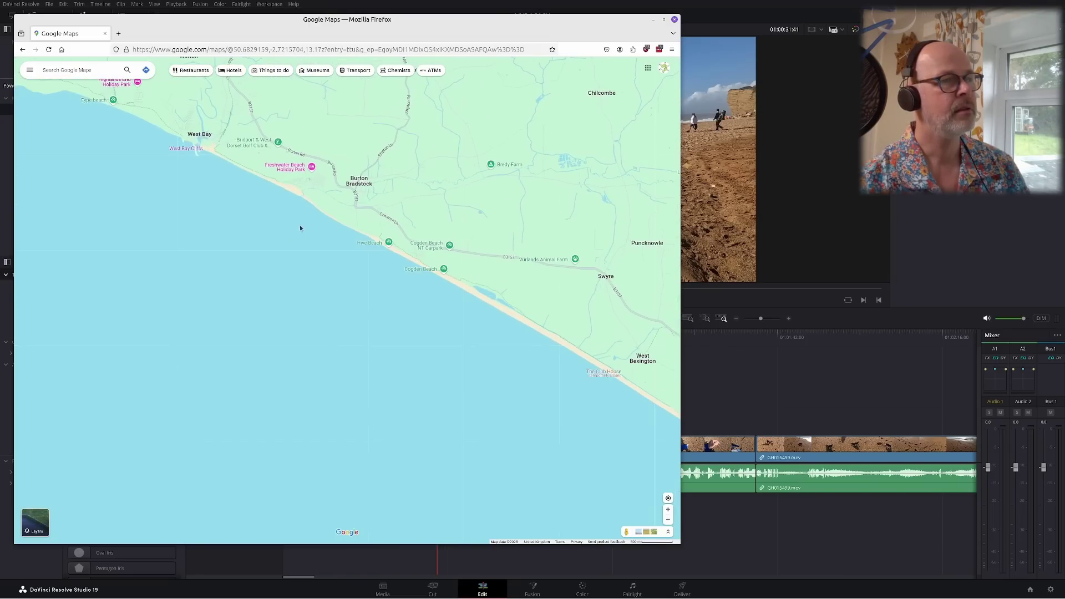
pyautogui.scroll(-2, 425, 253)
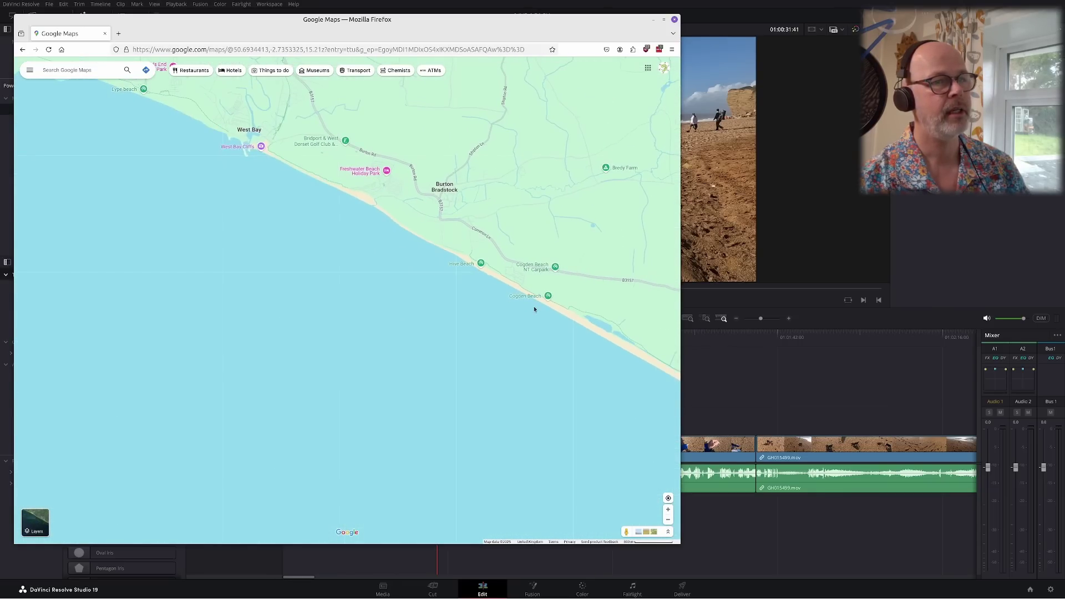
# Frame the map on the whole Chesil coast, from Lyme Regis and West Bay down to the Isle of Portland
pyautogui.moveTo(475, 282); pyautogui.dragTo(465, 221)
pyautogui.scroll(-3, 377, 300)
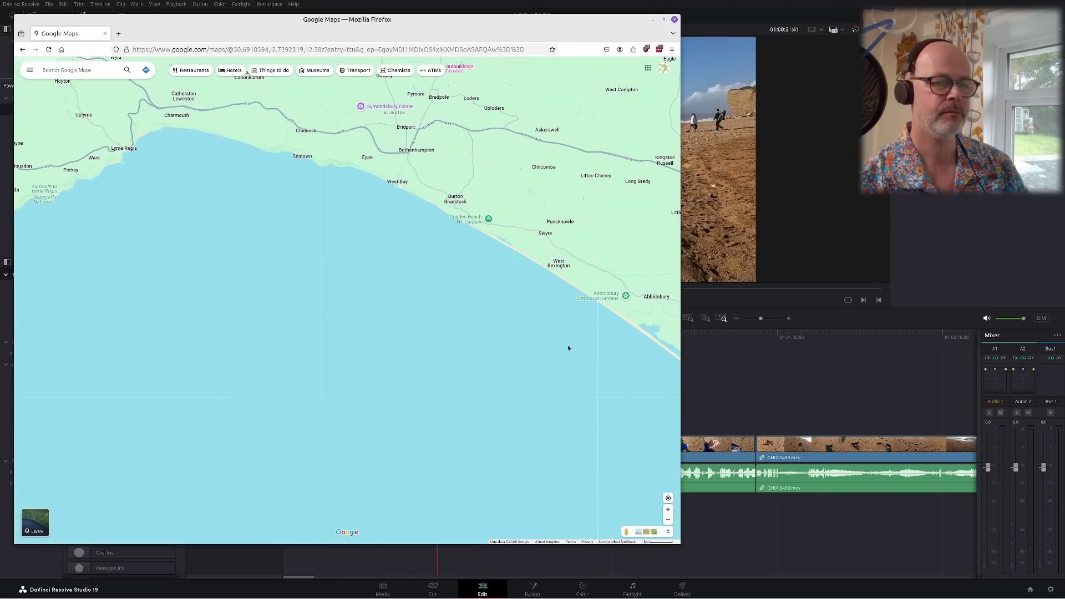
pyautogui.moveTo(595, 424); pyautogui.dragTo(456, 307)
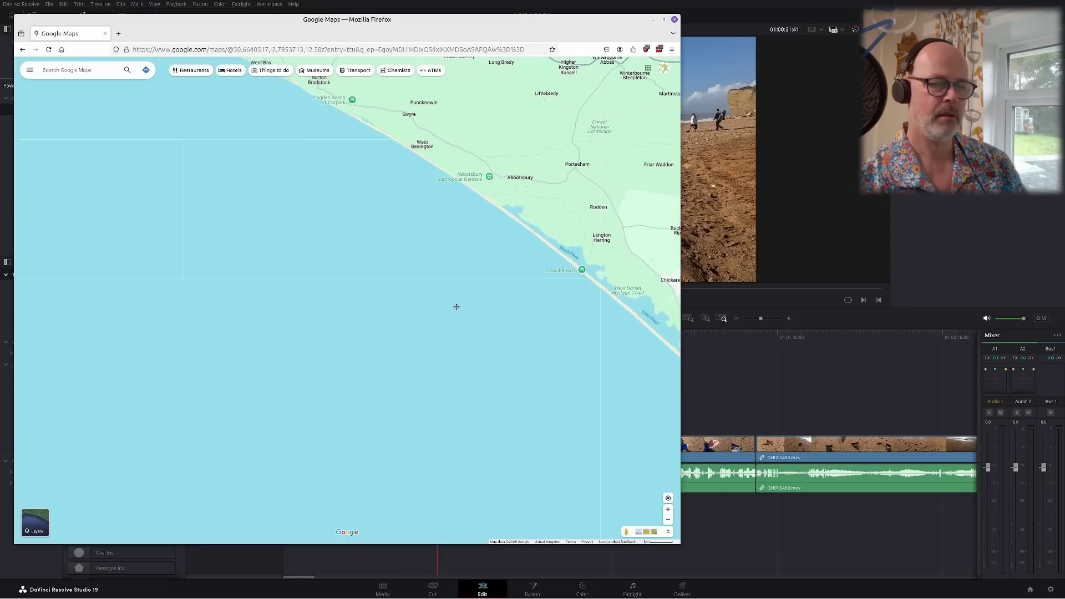
pyautogui.scroll(-2, 465, 344)
pyautogui.scroll(2, 473, 349)
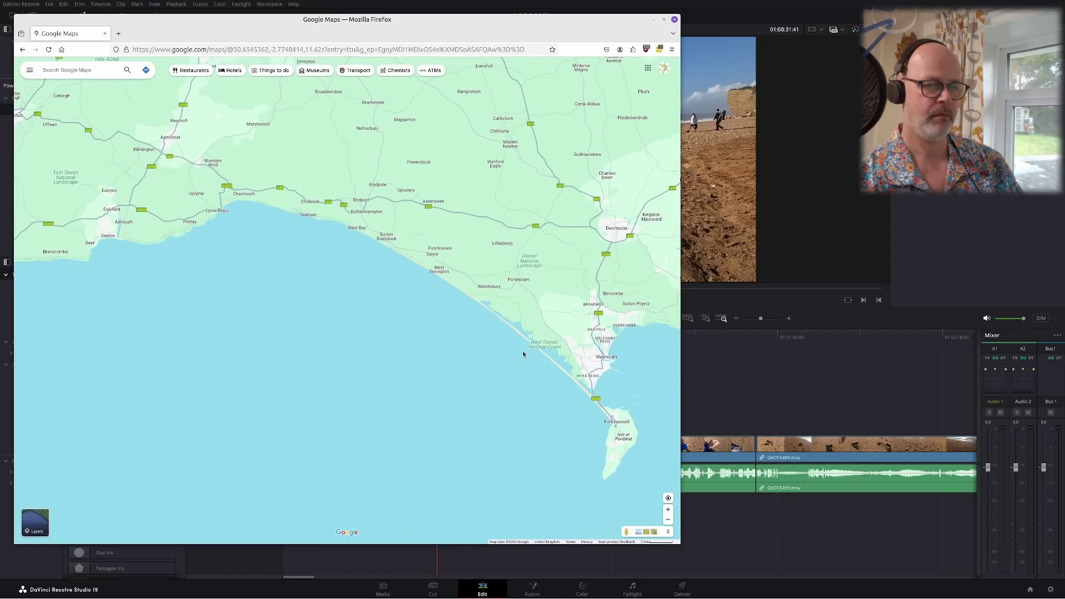
pyautogui.moveTo(523, 354); pyautogui.dragTo(528, 361)
# Capture a screenshot of the map area from West Bay to the Isle of Portland and save it as PNG in Downloads
pyautogui.moveTo(80, 594)
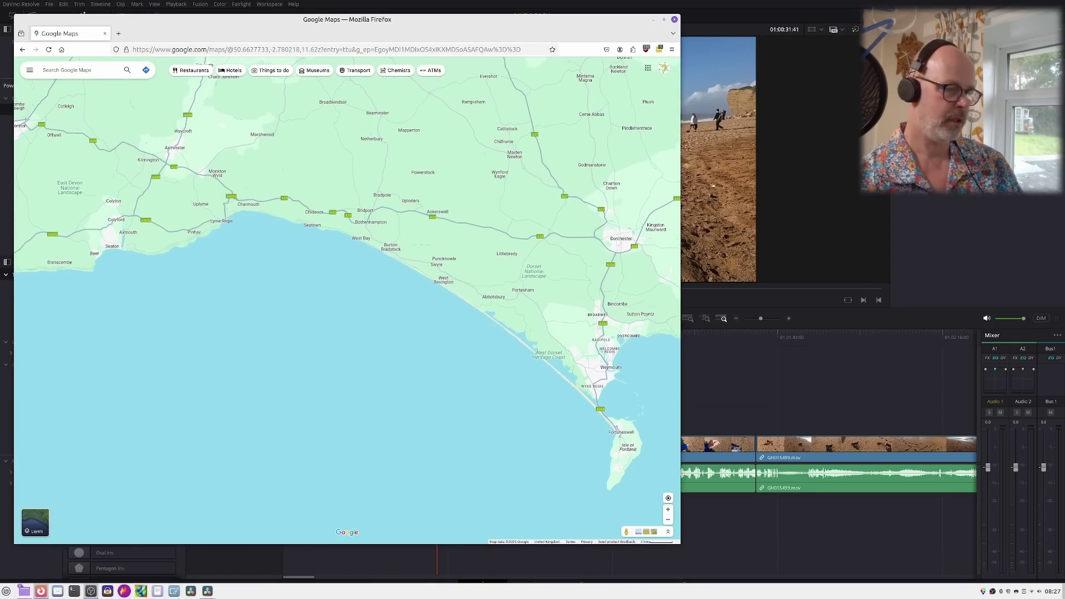
pyautogui.click(90, 590)
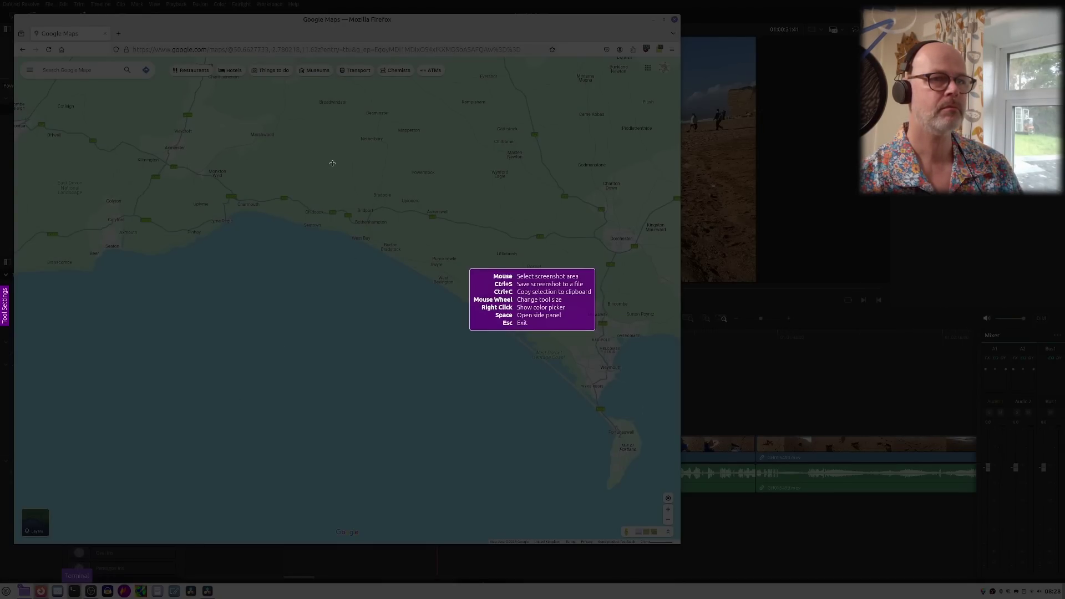
pyautogui.moveTo(333, 164)
pyautogui.mouseDown()
pyautogui.moveTo(632, 504)
pyautogui.moveTo(681, 544)
pyautogui.mouseUp()
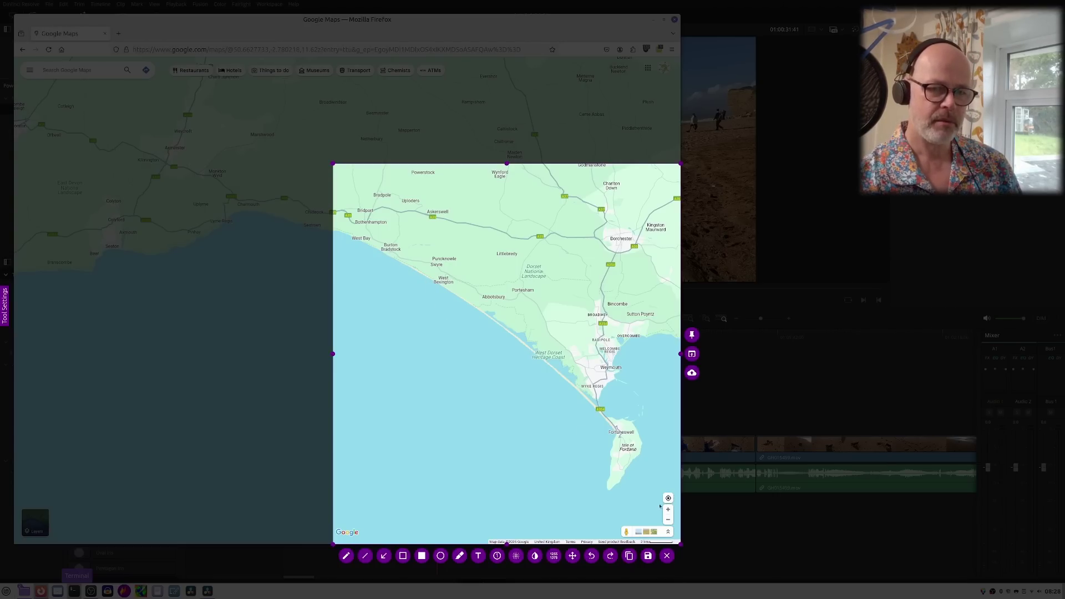
pyautogui.click(649, 556)
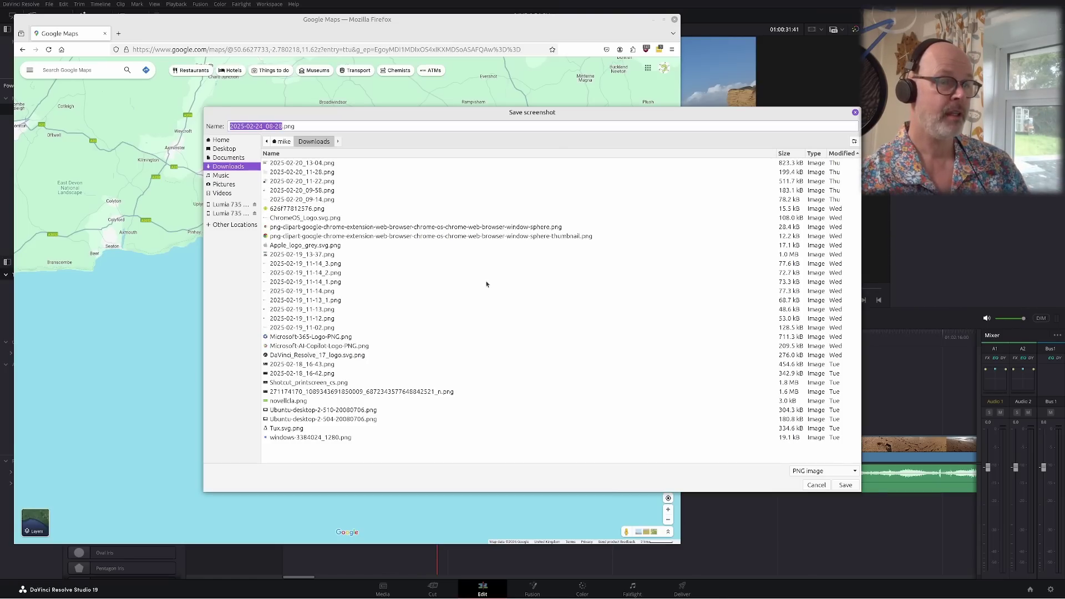
pyautogui.click(840, 486)
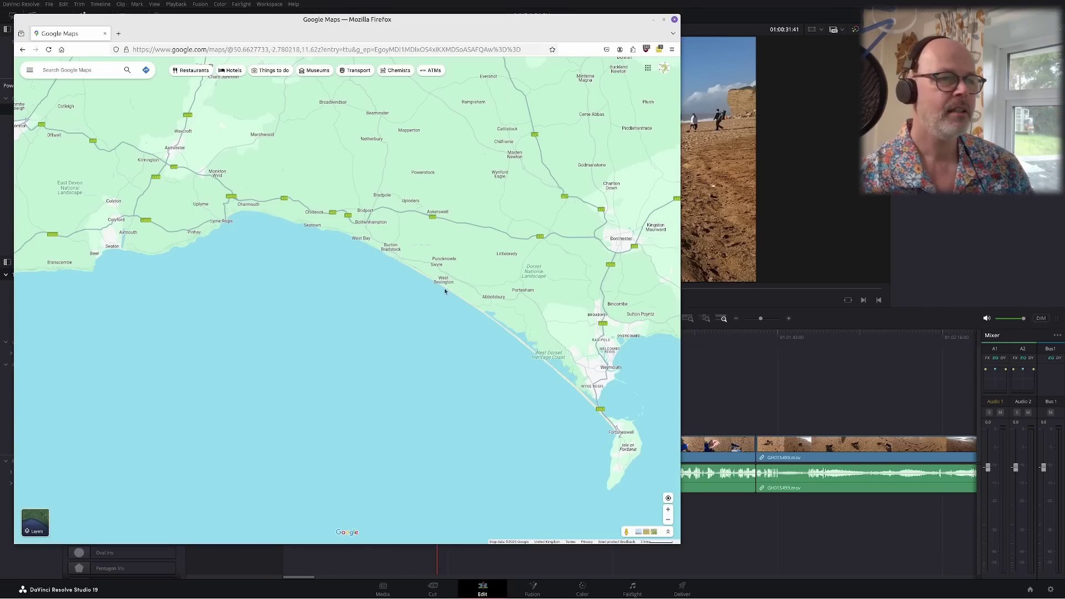
# Examine the coast around West Bay, Burton Bradstock and Cogden Beach on the map, and close the browser
pyautogui.scroll(4, 444, 291)
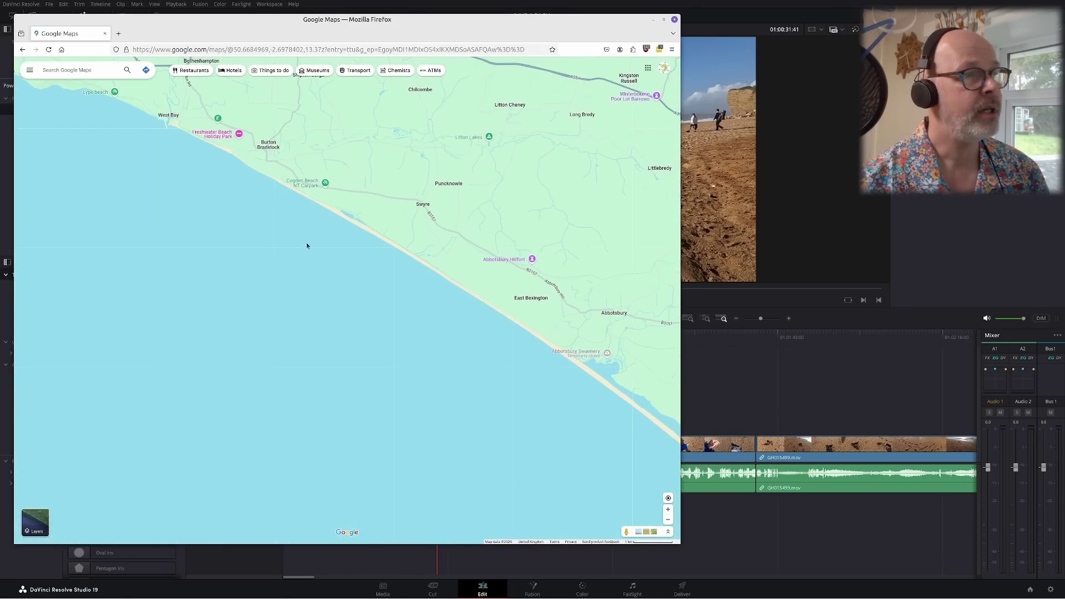
pyautogui.moveTo(307, 246); pyautogui.dragTo(438, 272)
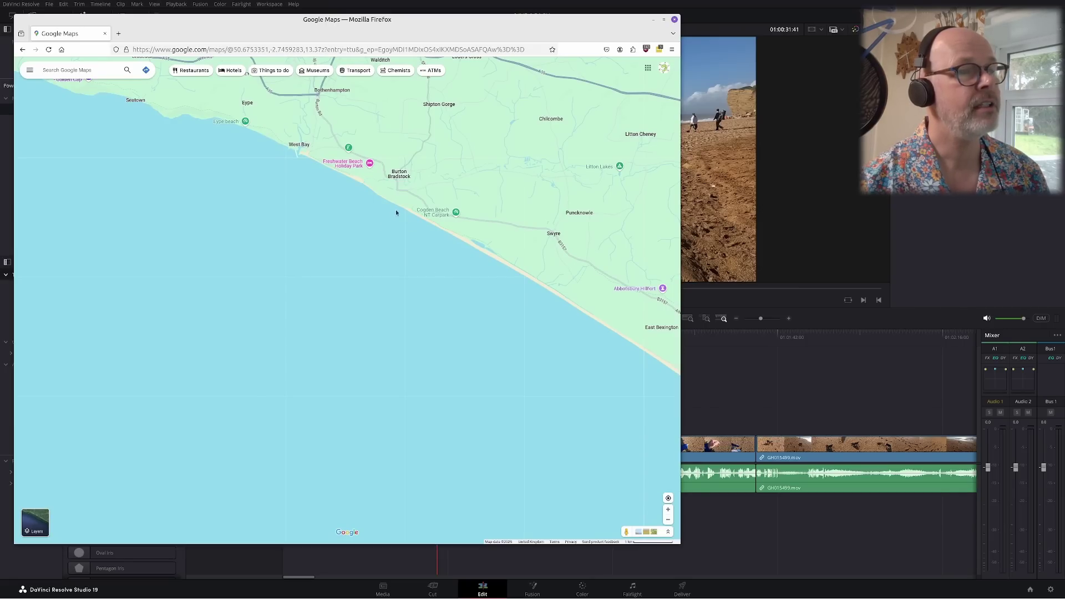
pyautogui.scroll(2, 396, 213)
pyautogui.scroll(-2, 450, 235)
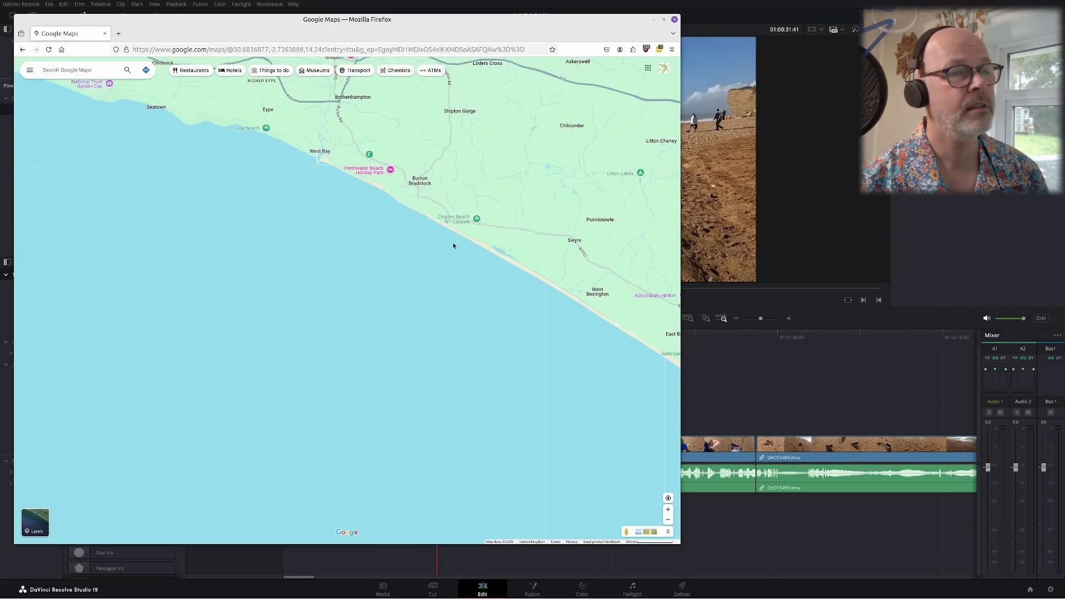
pyautogui.scroll(-3, 453, 245)
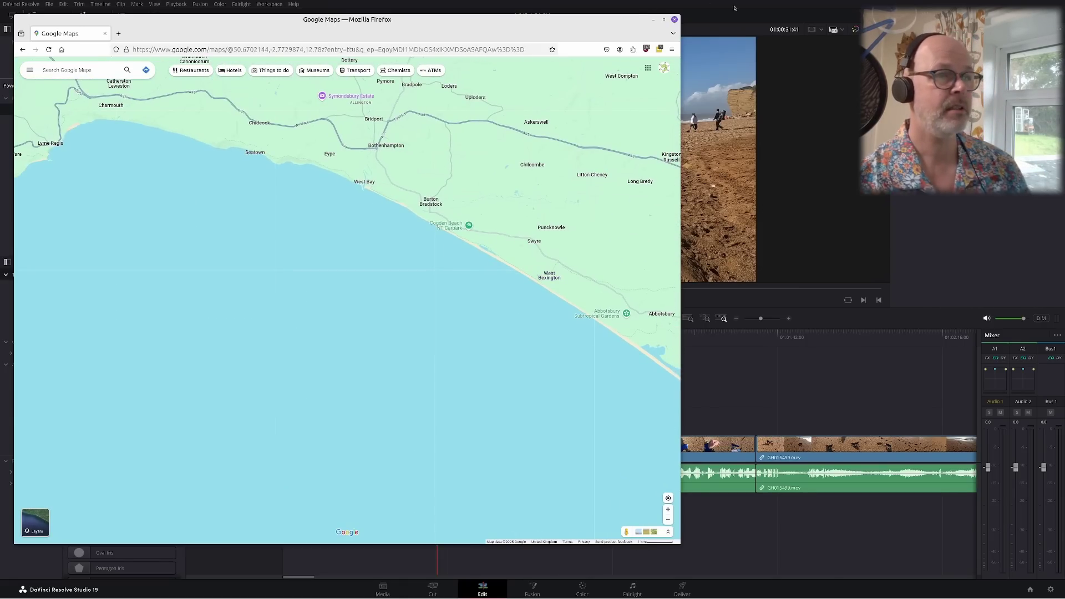
pyautogui.click(674, 19)
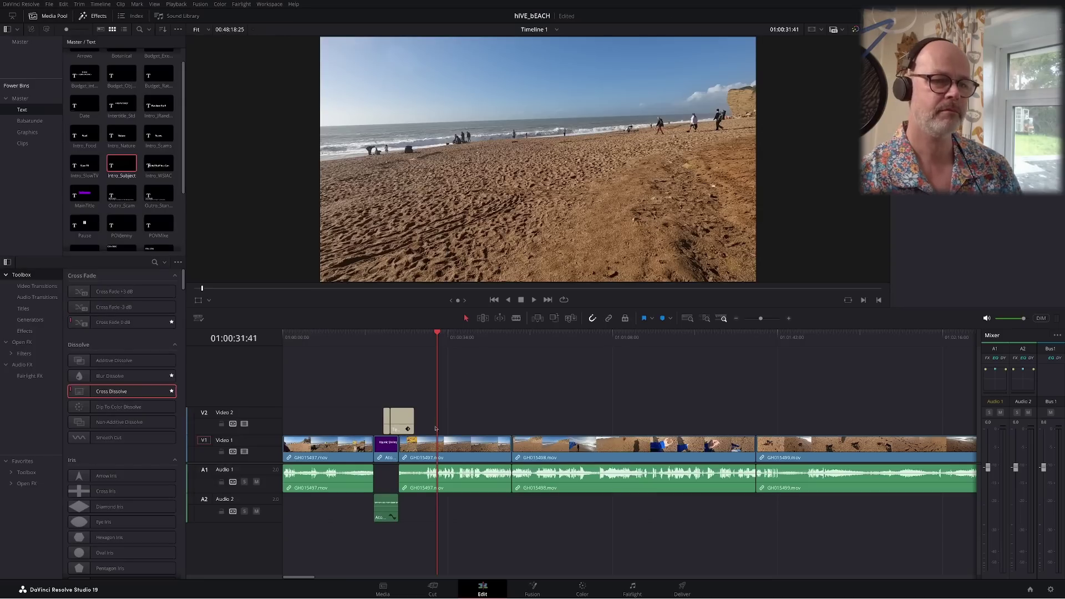
# Place the map screenshot from Downloads on Video 2 at 01:00:31:41 and set its X position to 907
pyautogui.moveTo(31, 595)
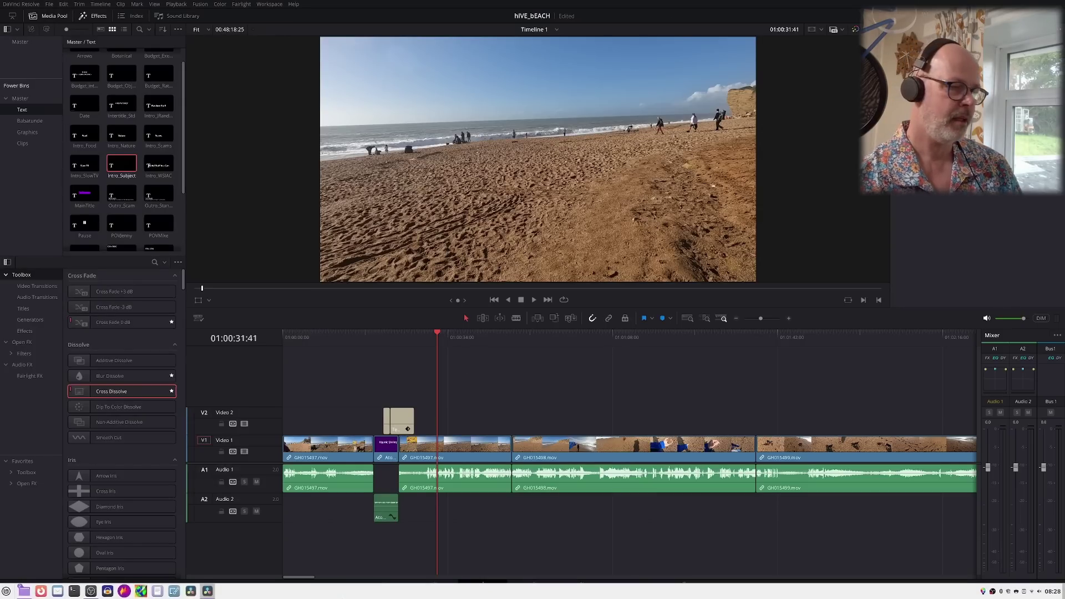
pyautogui.click(31, 595)
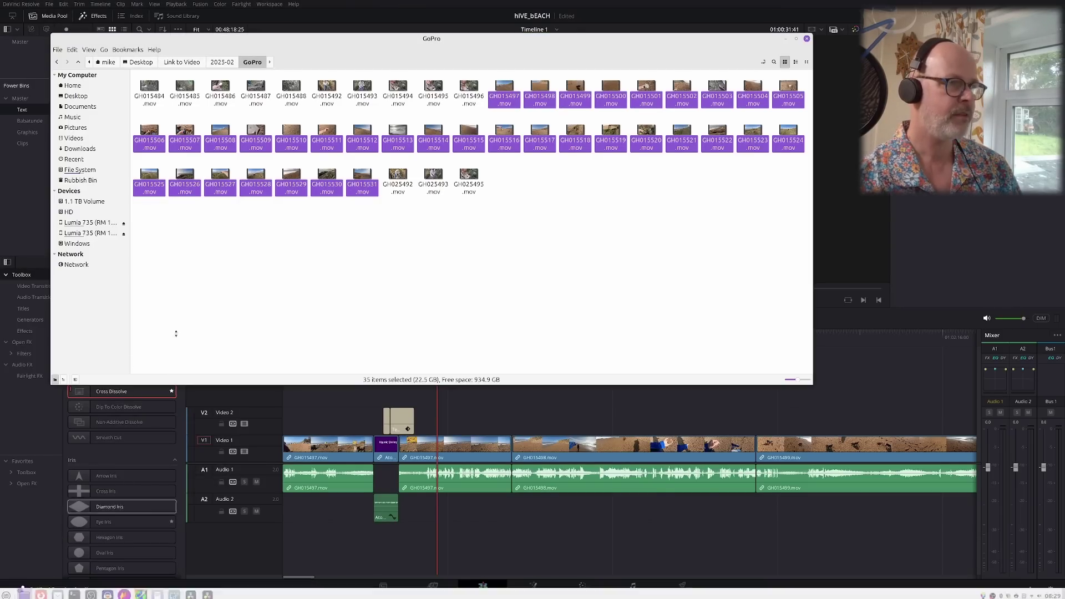
pyautogui.click(79, 149)
pyautogui.moveTo(148, 85); pyautogui.dragTo(446, 417)
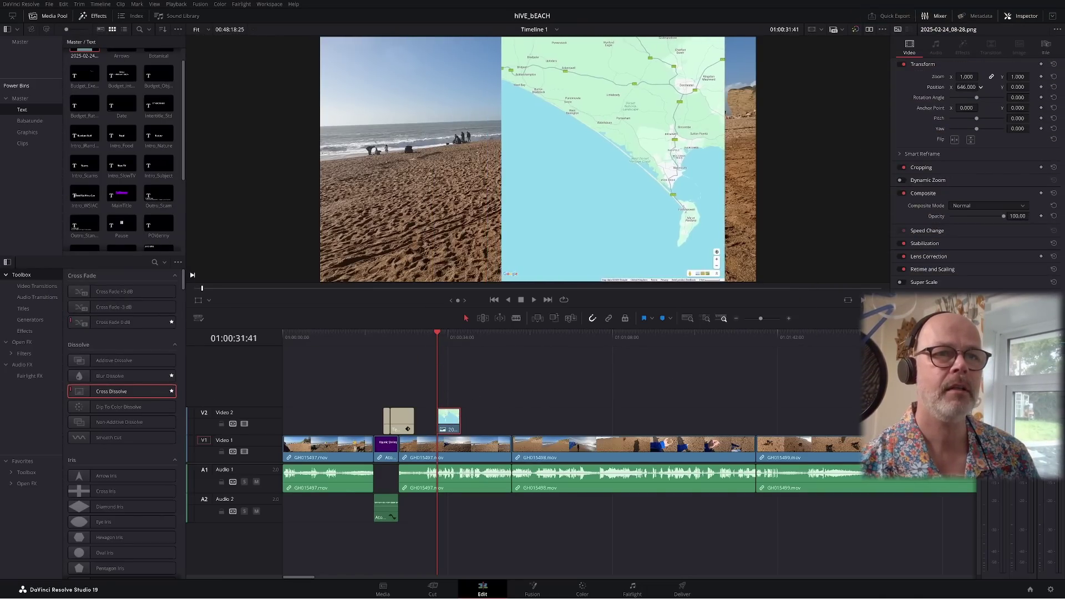
pyautogui.moveTo(967, 88)
pyautogui.mouseDown()
pyautogui.moveTo(993, 87)
pyautogui.moveTo(888, 87)
pyautogui.moveTo(981, 87)
pyautogui.mouseUp()
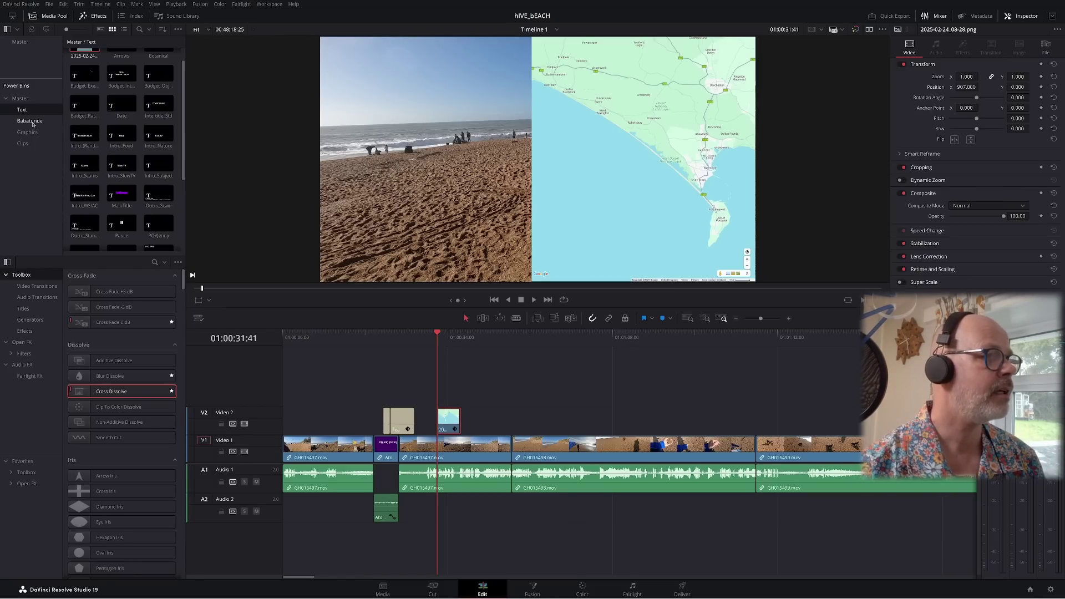
# Add the Arrows title on Video 3 above the map and delete every arrow character except the one pointing up and right
pyautogui.scroll(1, 127, 115)
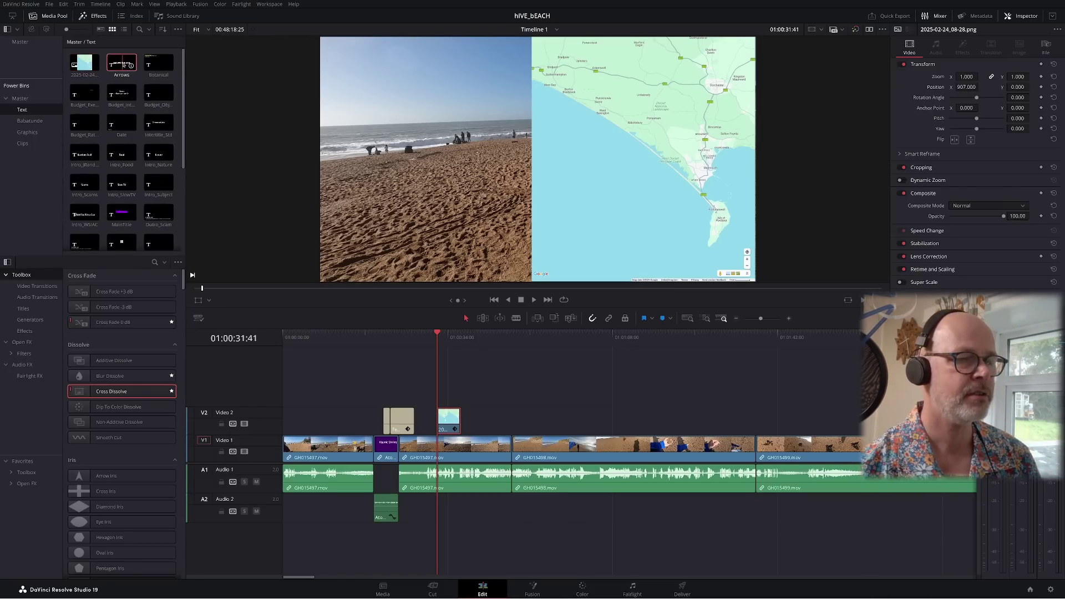
pyautogui.moveTo(121, 64); pyautogui.dragTo(447, 391)
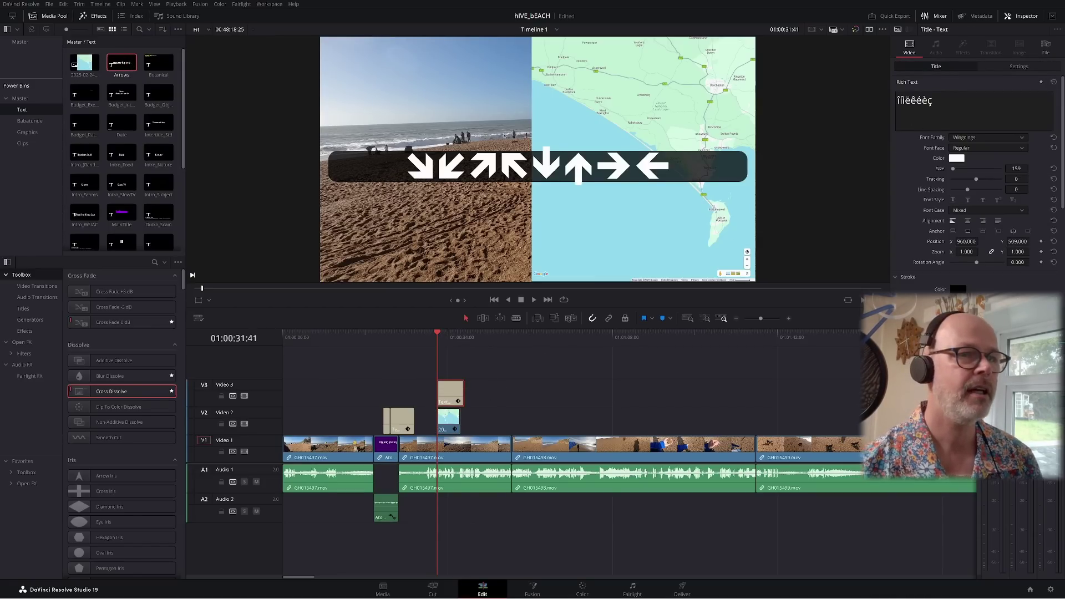
pyautogui.moveTo(902, 101); pyautogui.dragTo(885, 103)
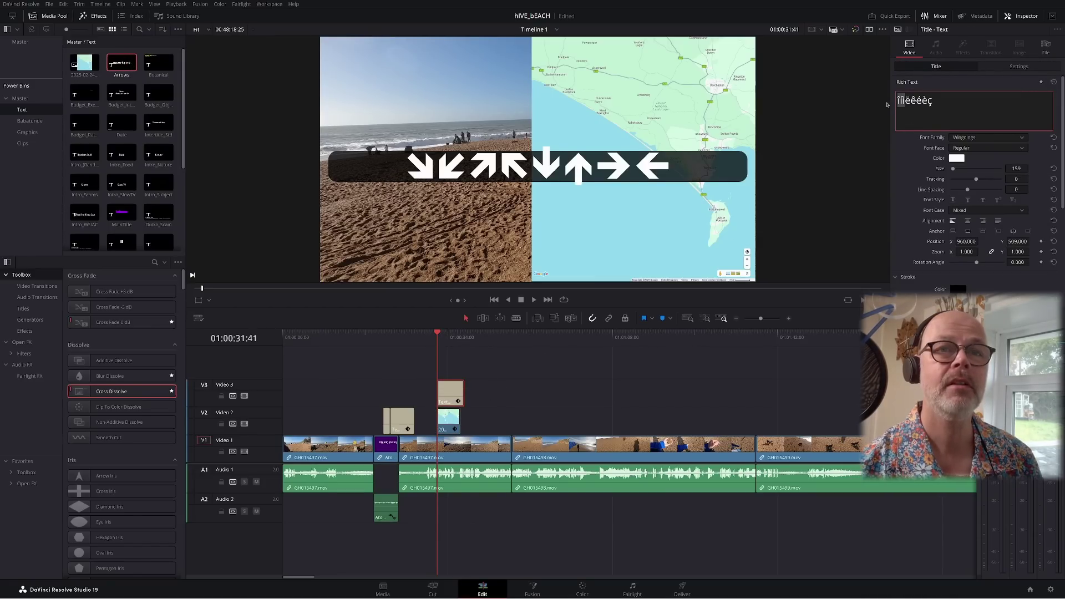
pyautogui.press('Left')
pyautogui.press('Delete')
pyautogui.press('Delete')
pyautogui.press('Delete')
pyautogui.press('Delete')
pyautogui.press('Delete')
pyautogui.press('Delete')
pyautogui.press('Delete')
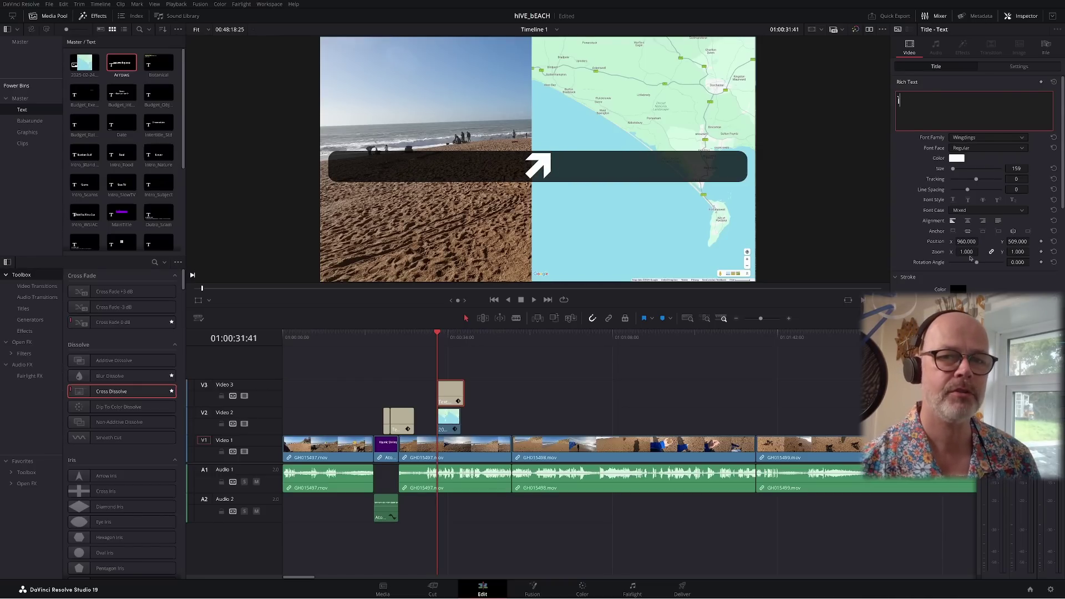
# Set the arrow title's background width to 0 and its text color to purple
pyautogui.scroll(-5, 993, 280)
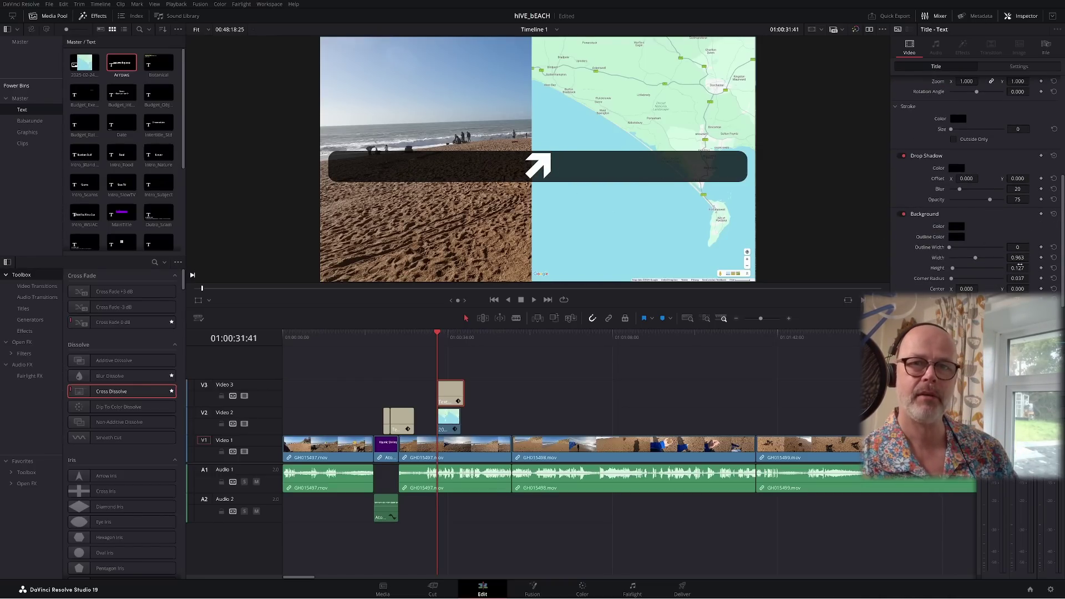
pyautogui.moveTo(1022, 257)
pyautogui.mouseDown()
pyautogui.moveTo(987, 256)
pyautogui.moveTo(1022, 256)
pyautogui.mouseUp()
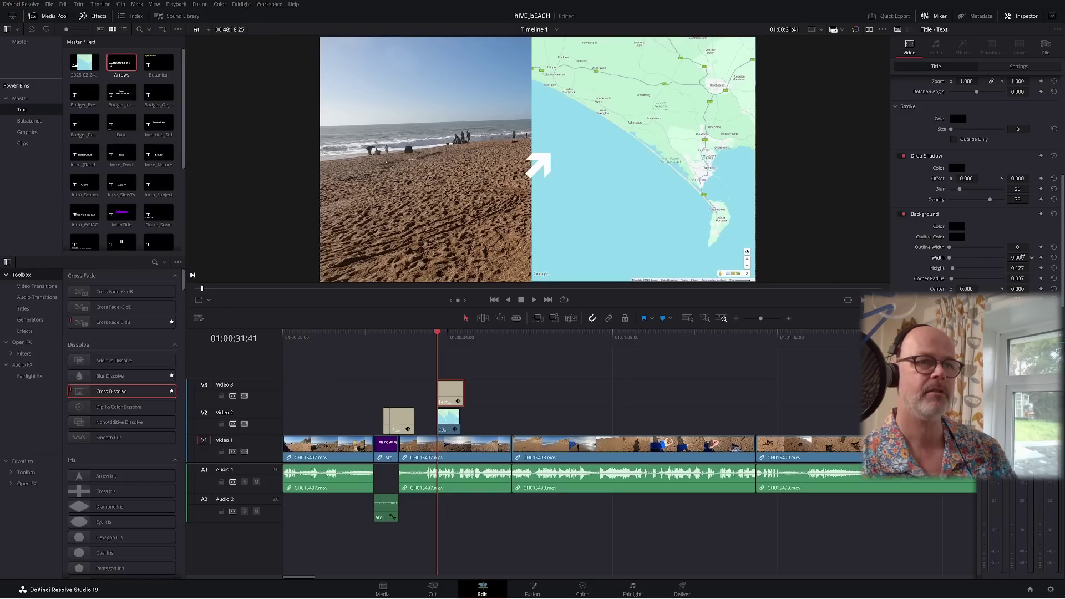
pyautogui.scroll(5, 987, 171)
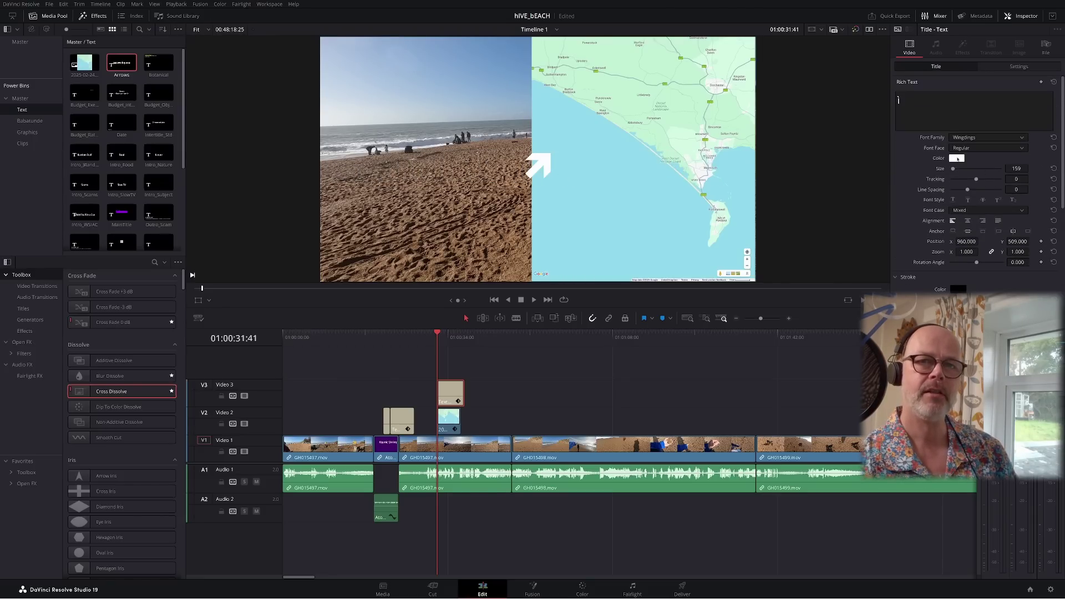
pyautogui.click(956, 159)
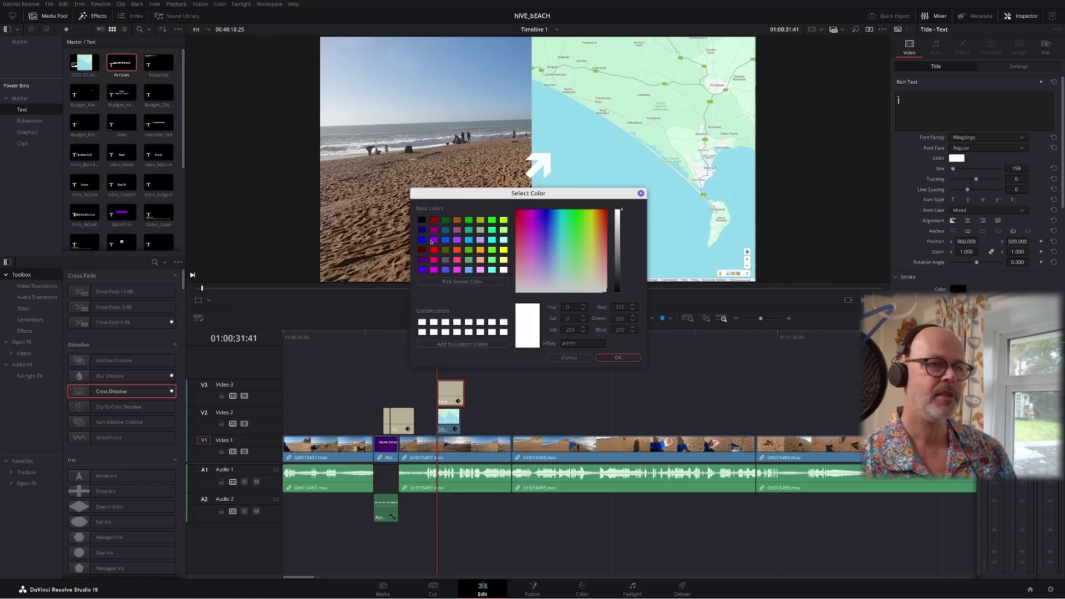
pyautogui.click(432, 241)
pyautogui.click(617, 358)
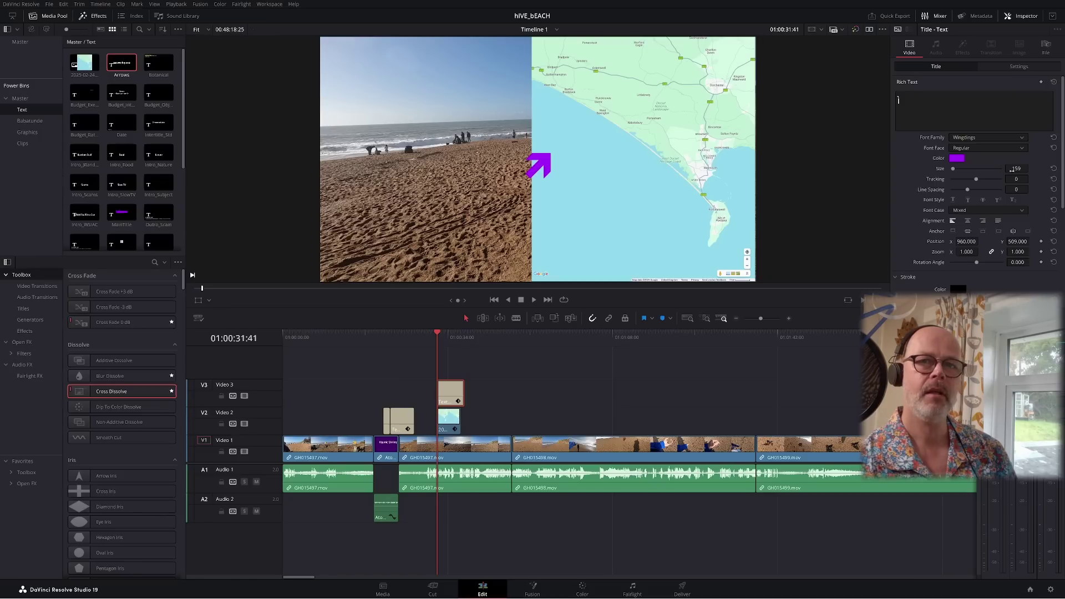
# Give the arrow a yellow stroke of size 8 and a drop shadow Y offset of -8
pyautogui.scroll(-6, 1010, 169)
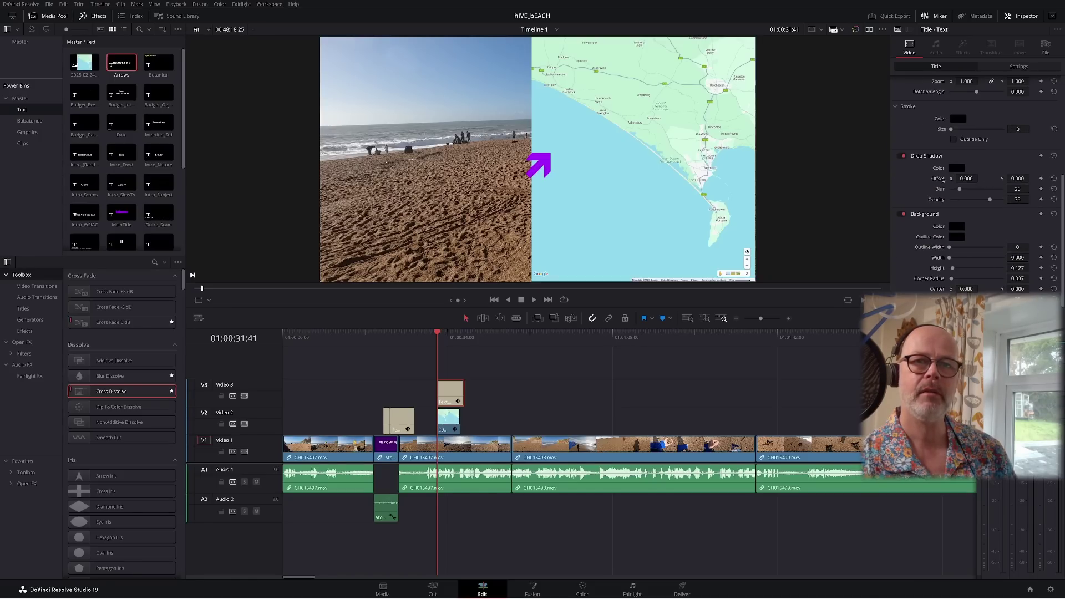
pyautogui.scroll(3, 959, 236)
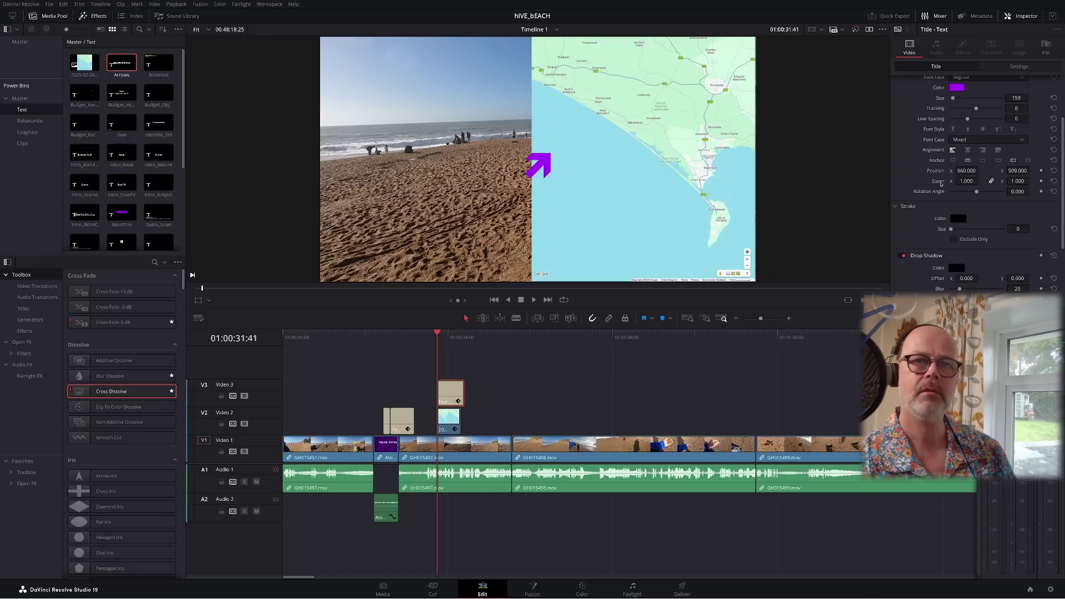
pyautogui.click(958, 219)
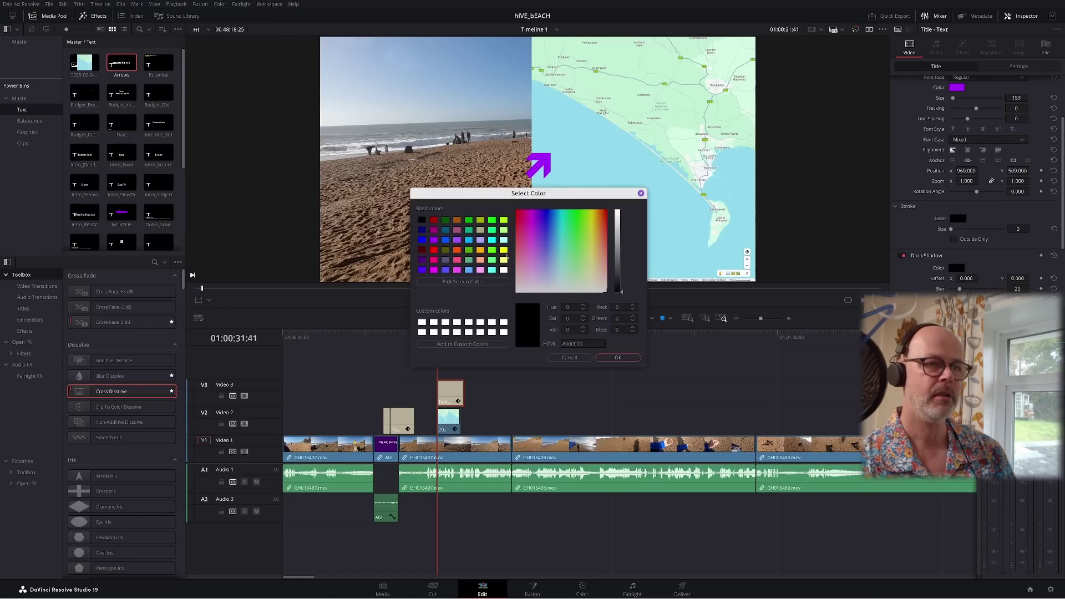
pyautogui.click(504, 251)
pyautogui.click(620, 358)
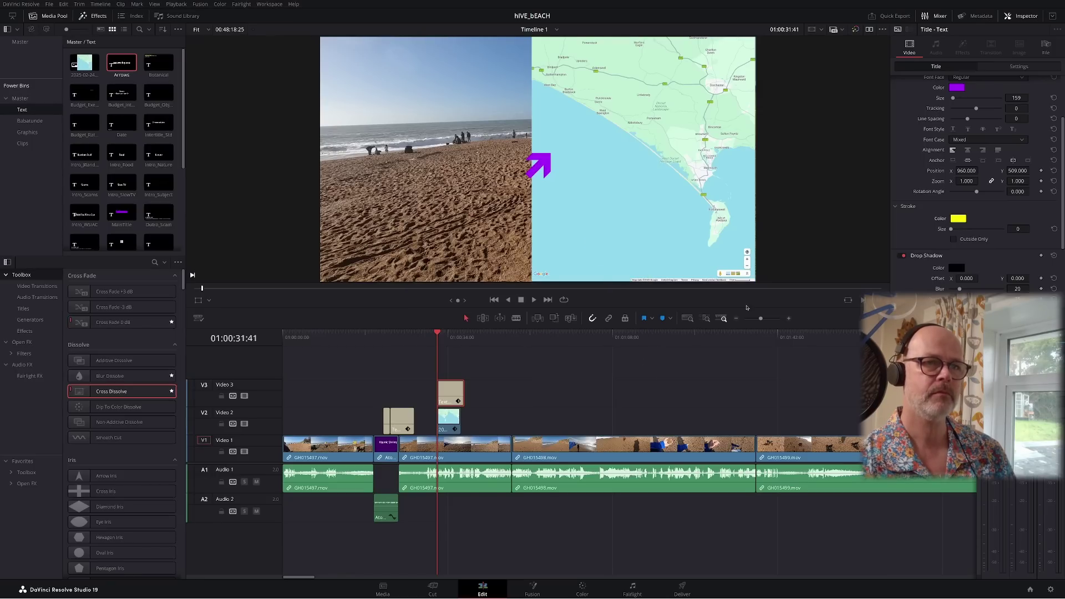
pyautogui.moveTo(1019, 229); pyautogui.dragTo(1032, 229)
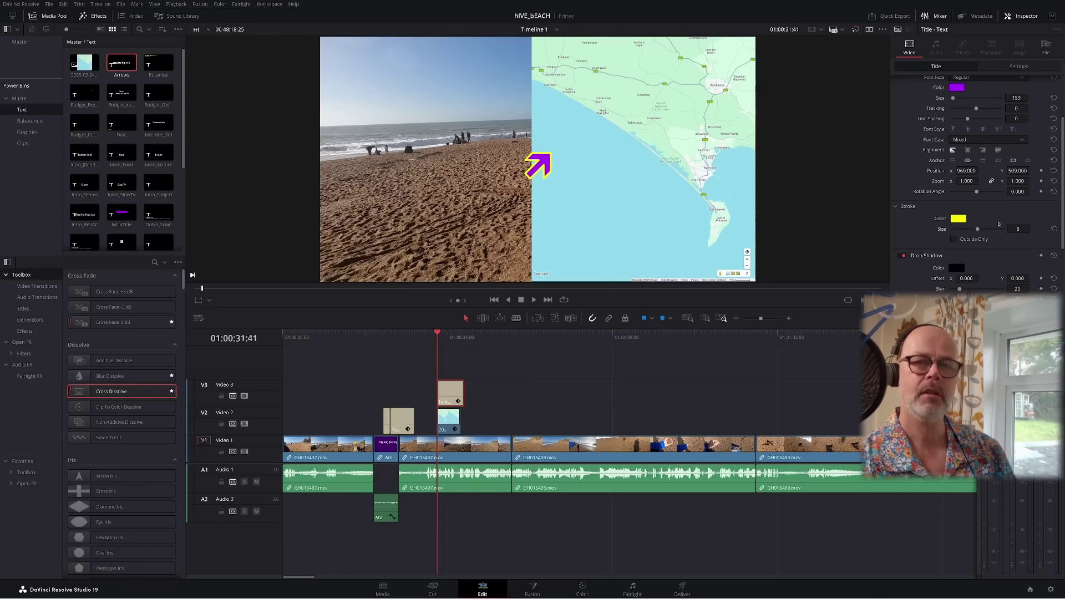
pyautogui.scroll(-2, 987, 255)
pyautogui.moveTo(1011, 228); pyautogui.dragTo(1032, 227)
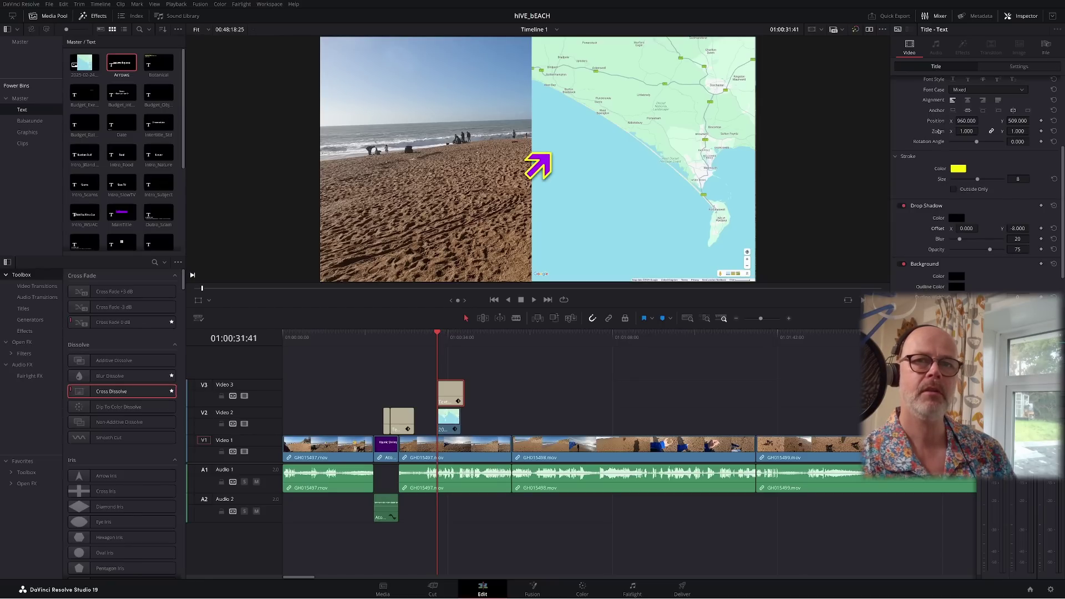
# Position the arrow at X 1069, Y 734 so it points at Hive Beach on the map's coastline
pyautogui.moveTo(958, 120); pyautogui.dragTo(985, 127)
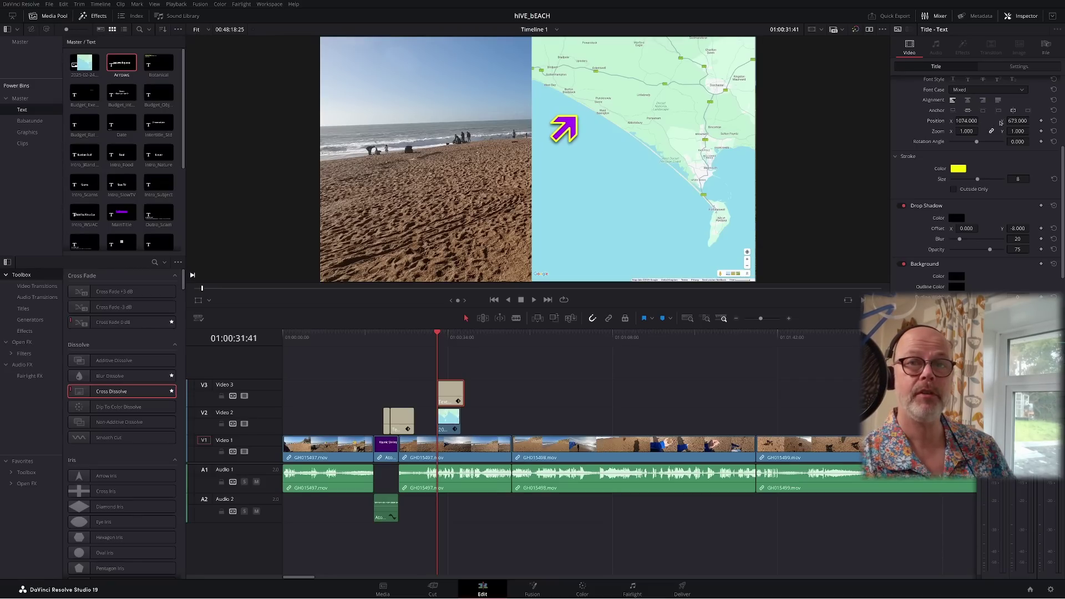
pyautogui.moveTo(1011, 120); pyautogui.dragTo(1032, 121)
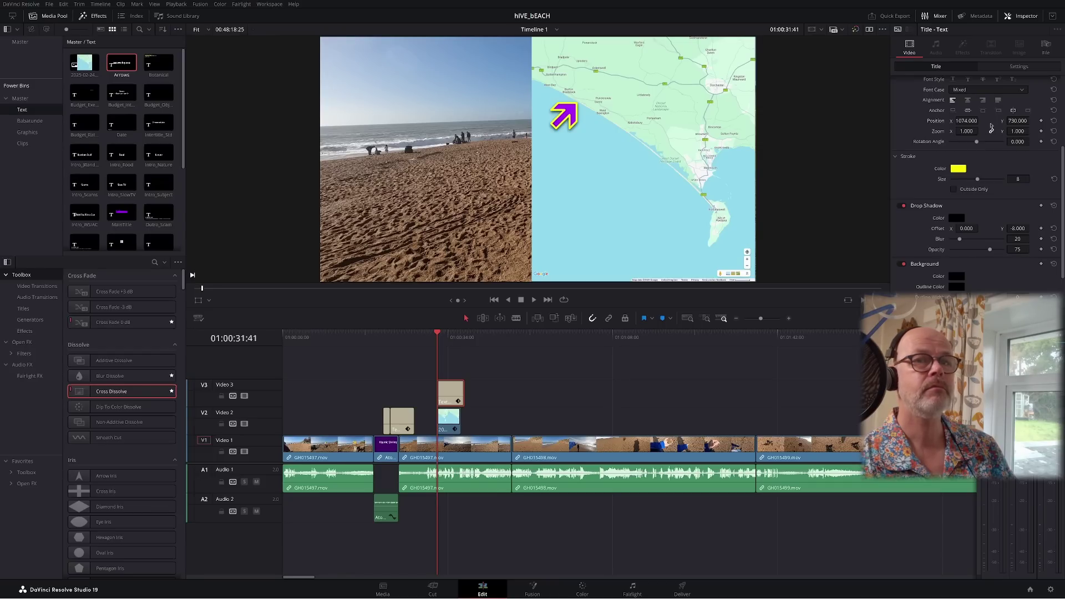
pyautogui.moveTo(964, 120); pyautogui.dragTo(1030, 120)
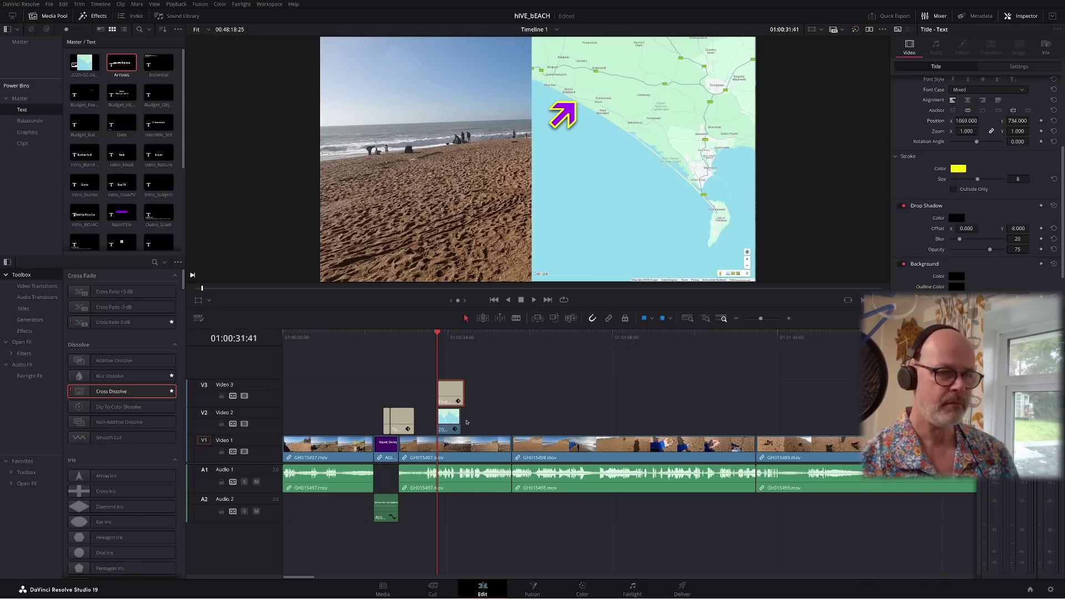
# Extend the map and arrow clips to the end of the first GoPro clip below and combine them into a compound clip
pyautogui.moveTo(460, 421); pyautogui.dragTo(510, 420)
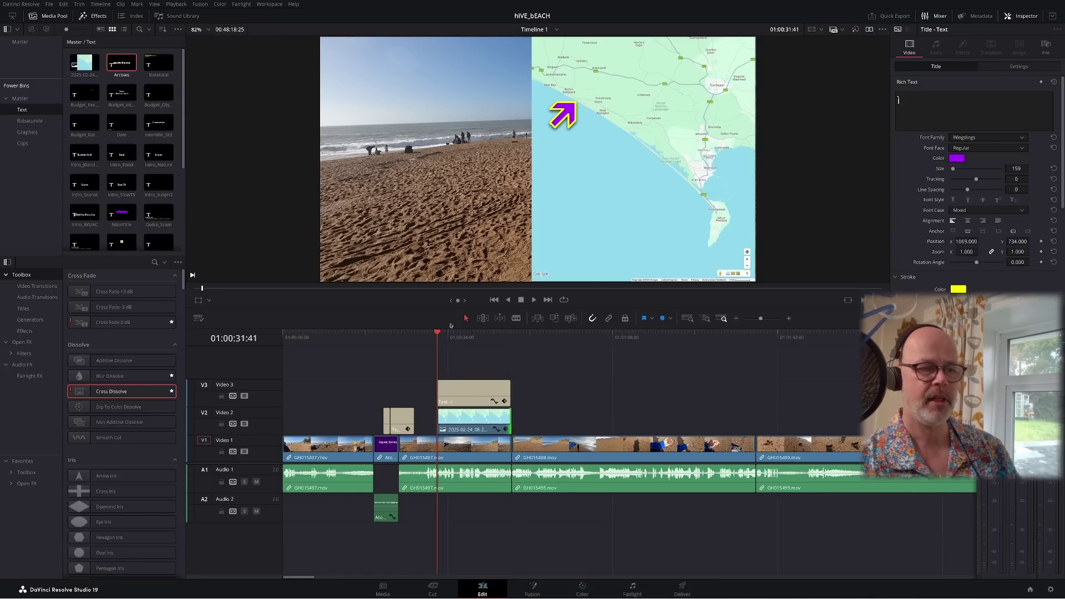
pyautogui.moveTo(542, 379); pyautogui.dragTo(467, 412)
pyautogui.rightClick(475, 418)
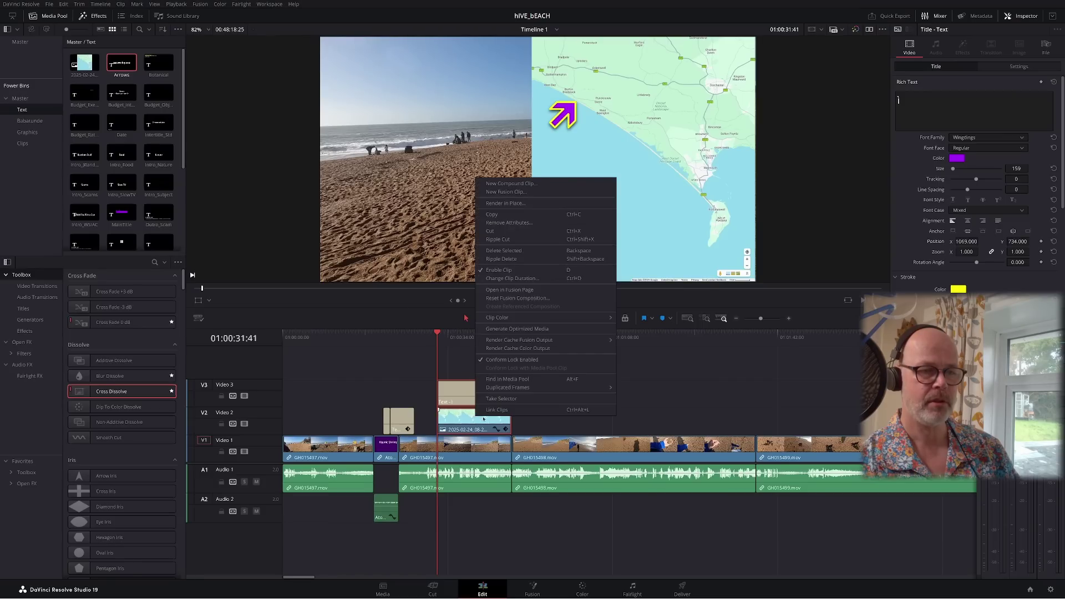
pyautogui.click(511, 184)
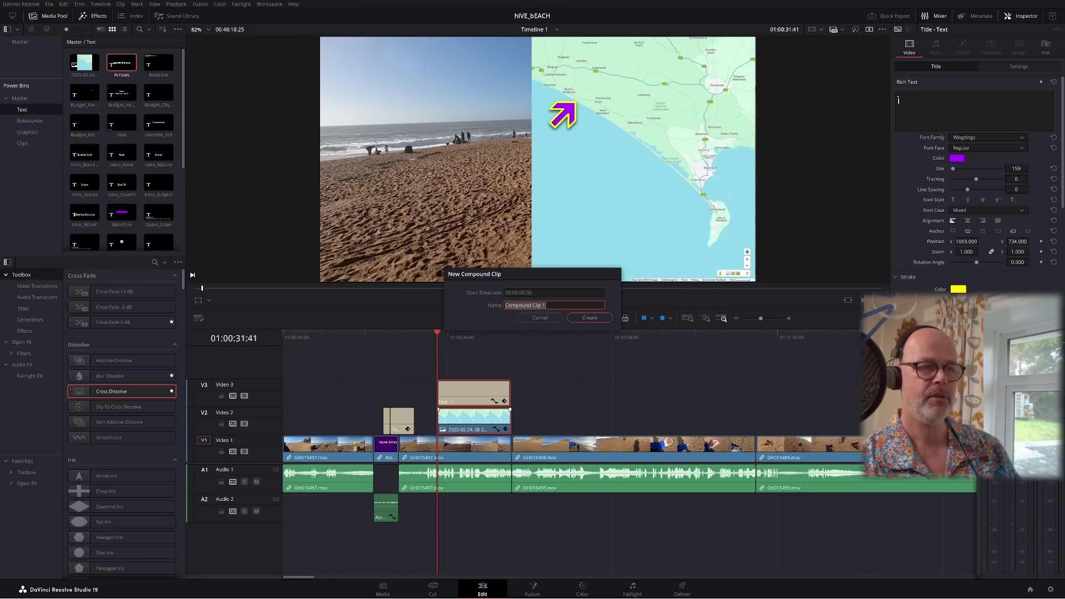
pyautogui.click(591, 319)
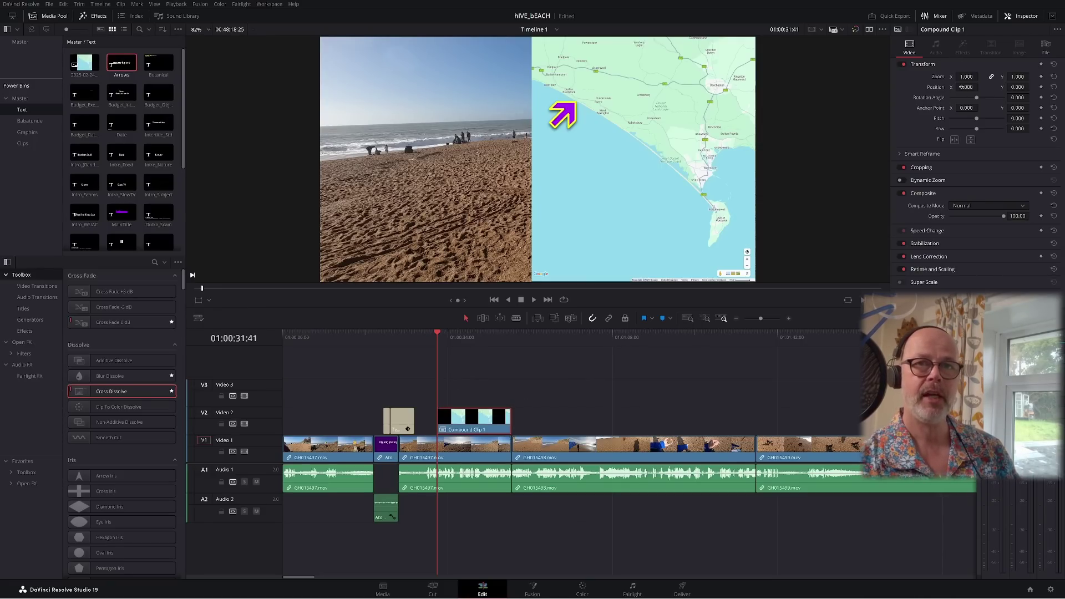
# Keyframe the compound clip's X position from 992 at its start to 22 at 01:00:32:20 so the map slides in
pyautogui.moveTo(962, 87); pyautogui.dragTo(980, 87)
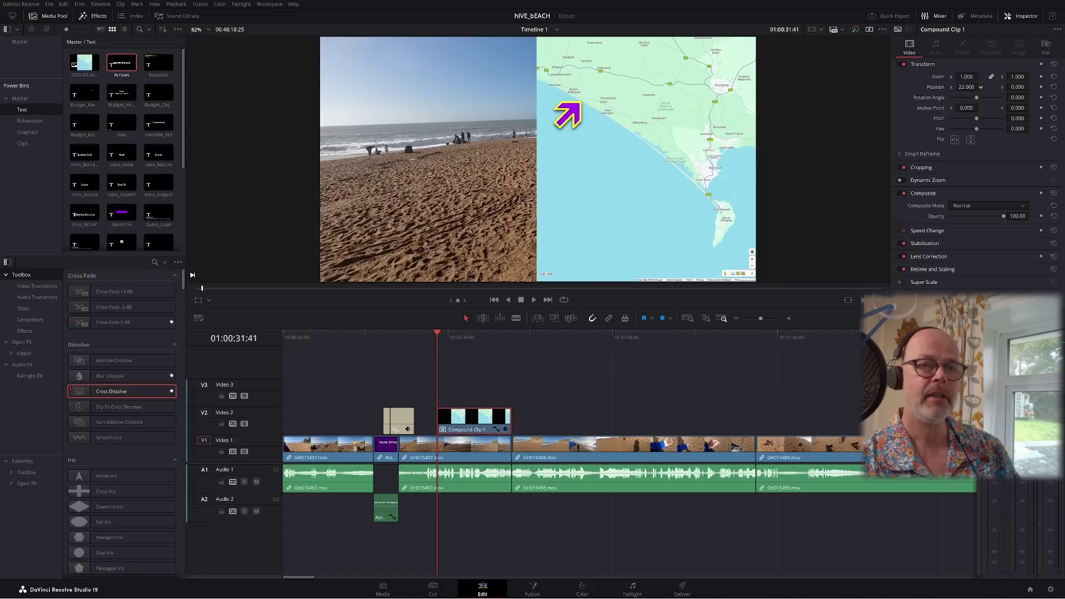
pyautogui.click(789, 319)
pyautogui.click(641, 339)
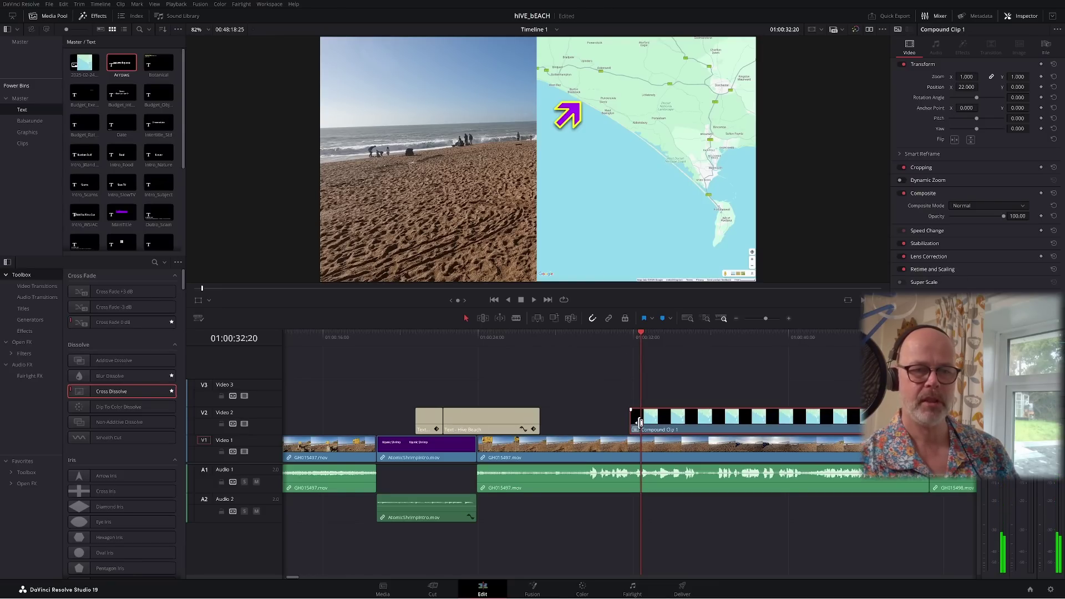
pyautogui.click(1040, 65)
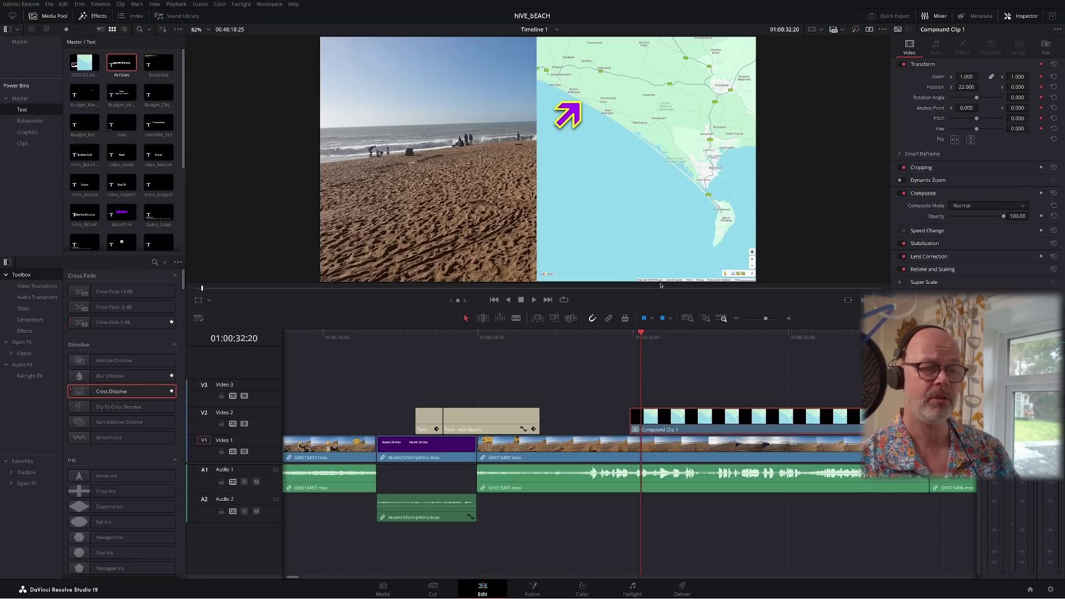
pyautogui.click(631, 337)
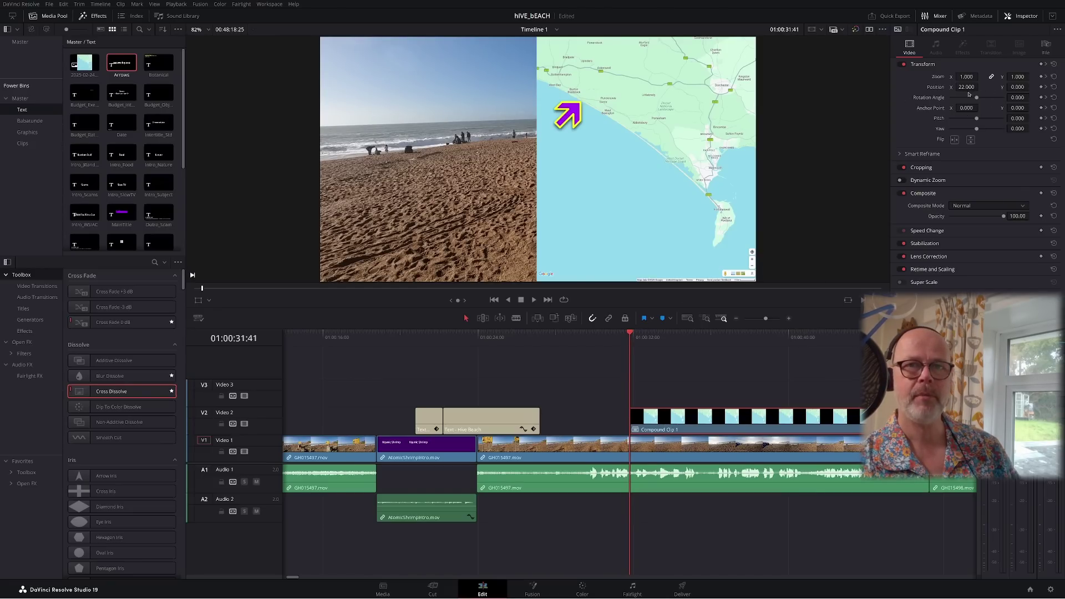
pyautogui.moveTo(963, 87); pyautogui.dragTo(980, 87)
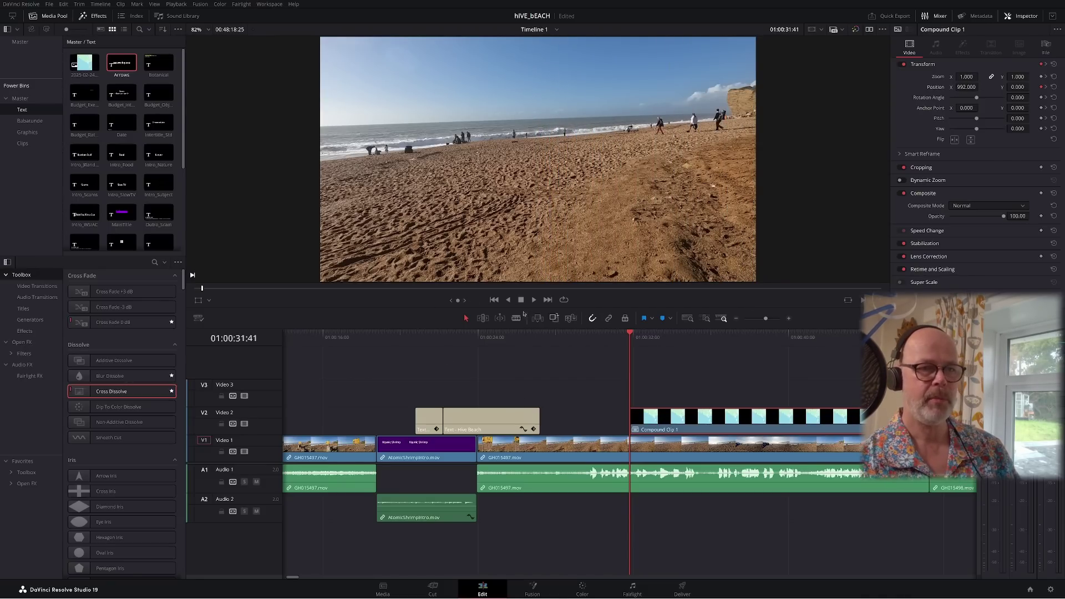
# Play the map slide-in, trim the compound clip's end to 01:00:41:27 and give it a short fade-out
pyautogui.click(564, 343)
pyautogui.press('space')
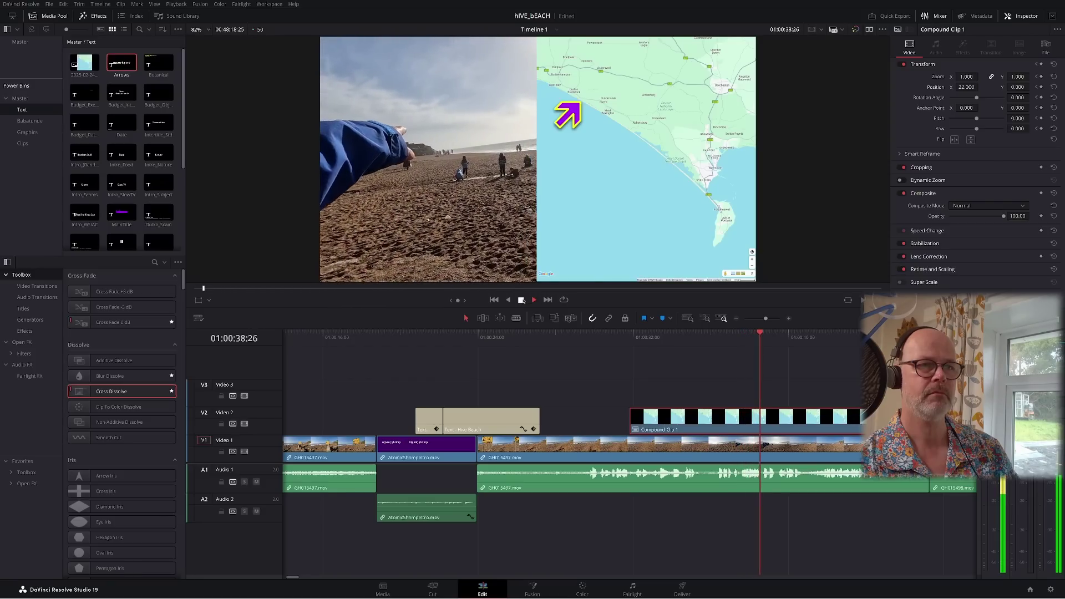
pyautogui.click(523, 301)
pyautogui.press('space')
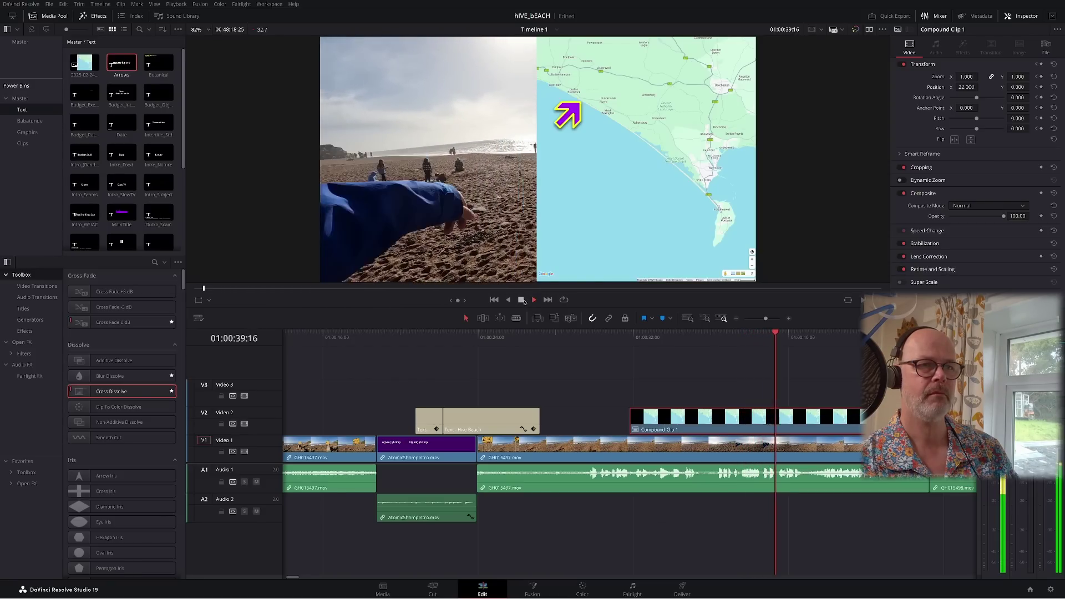
pyautogui.click(523, 301)
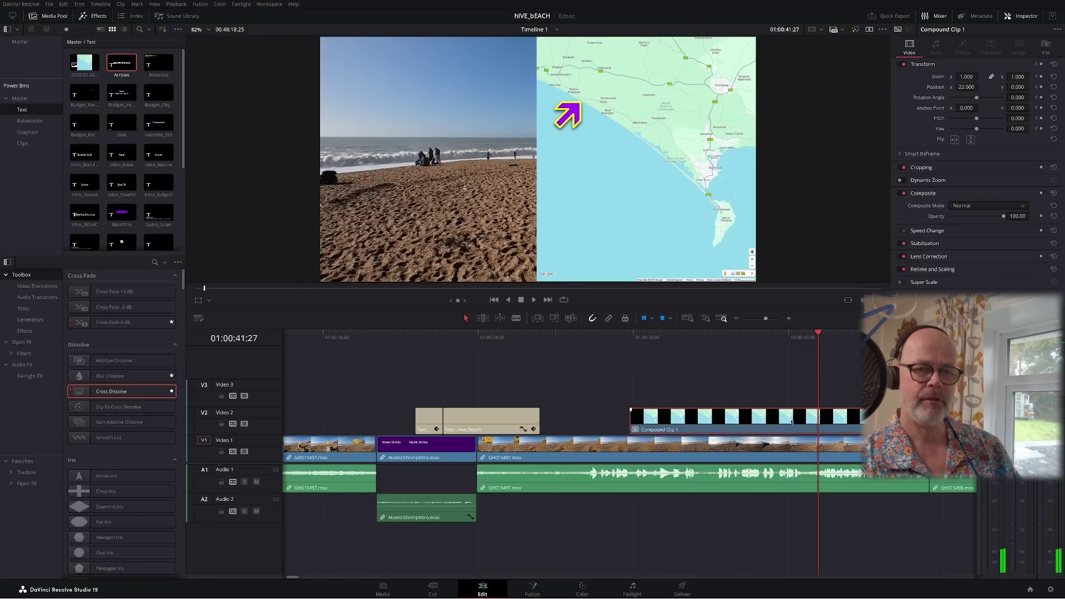
pyautogui.moveTo(930, 419); pyautogui.dragTo(816, 413)
pyautogui.moveTo(799, 338); pyautogui.dragTo(812, 340)
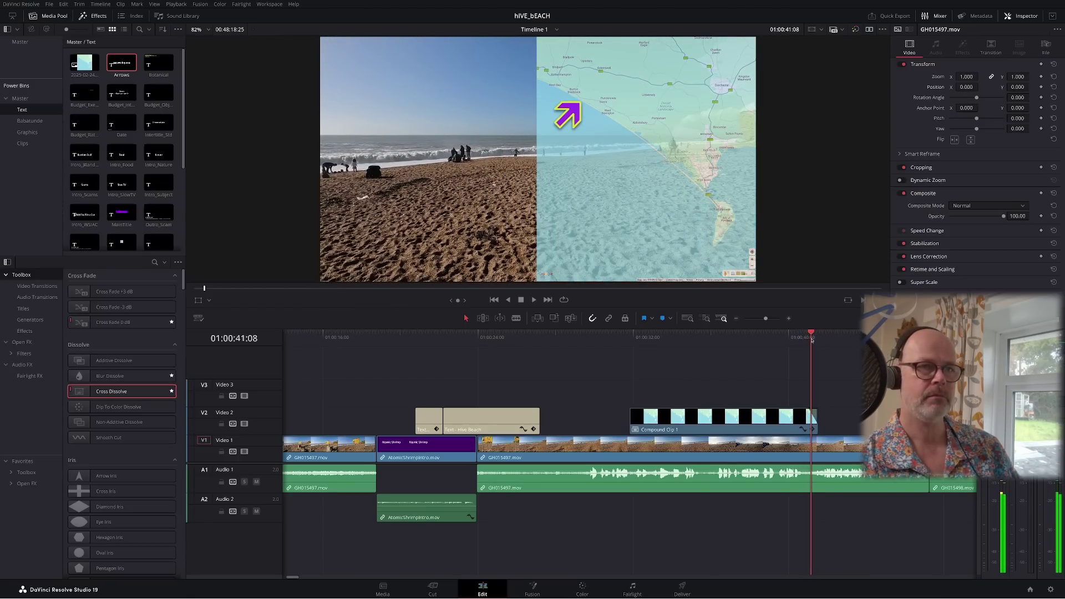
# Listen to the GH015498.mov clip and enable Voice Isolation on its audio with an amount of 30
pyautogui.click(687, 317)
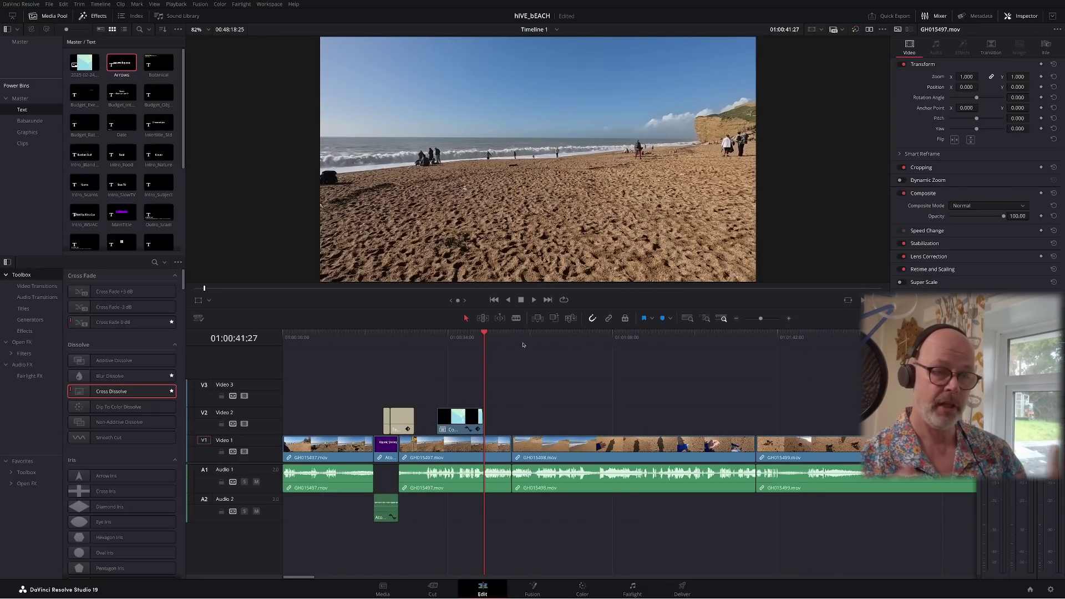
pyautogui.press('Down')
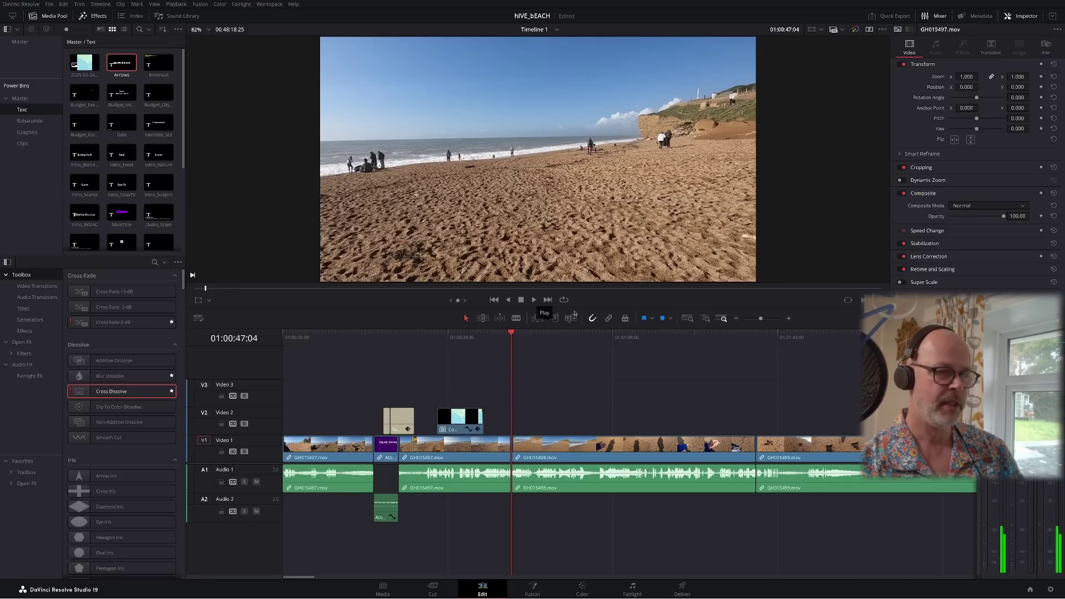
pyautogui.click(788, 318)
pyautogui.click(788, 318)
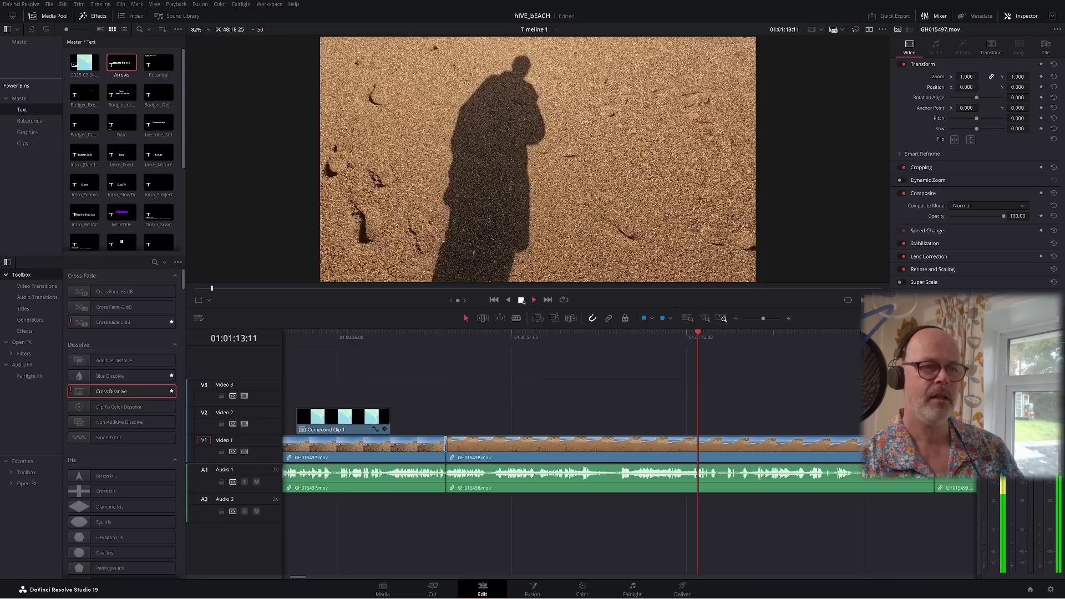
pyautogui.click(522, 300)
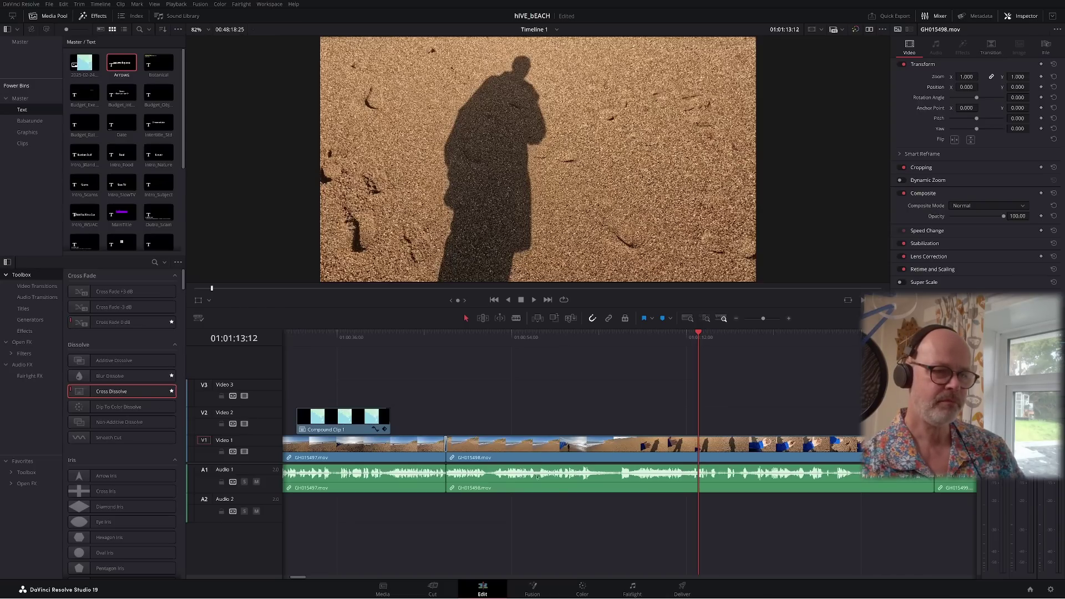
pyautogui.click(565, 487)
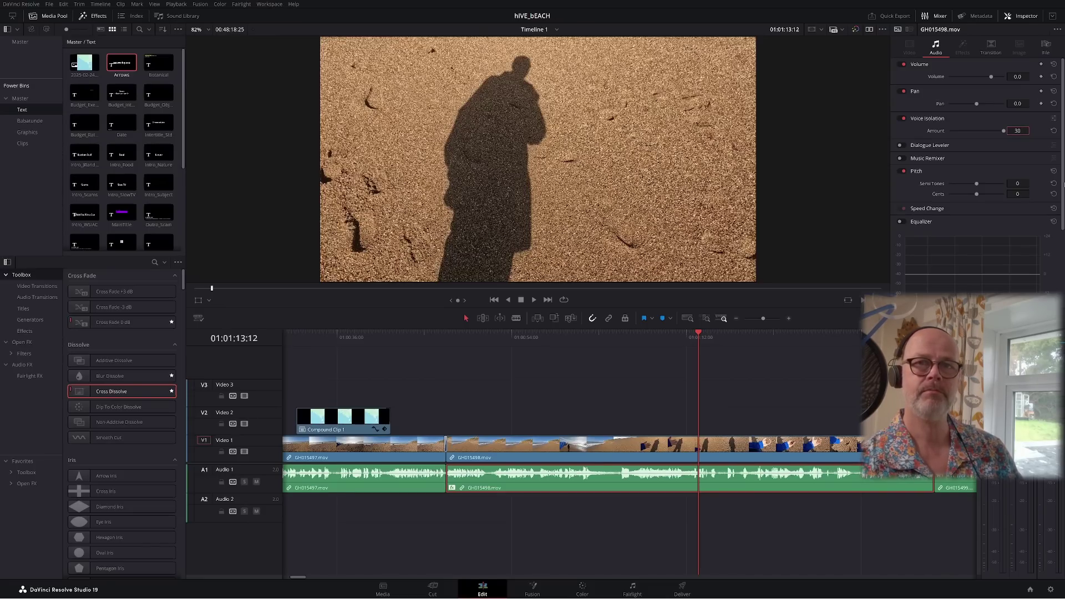
pyautogui.press('Return')
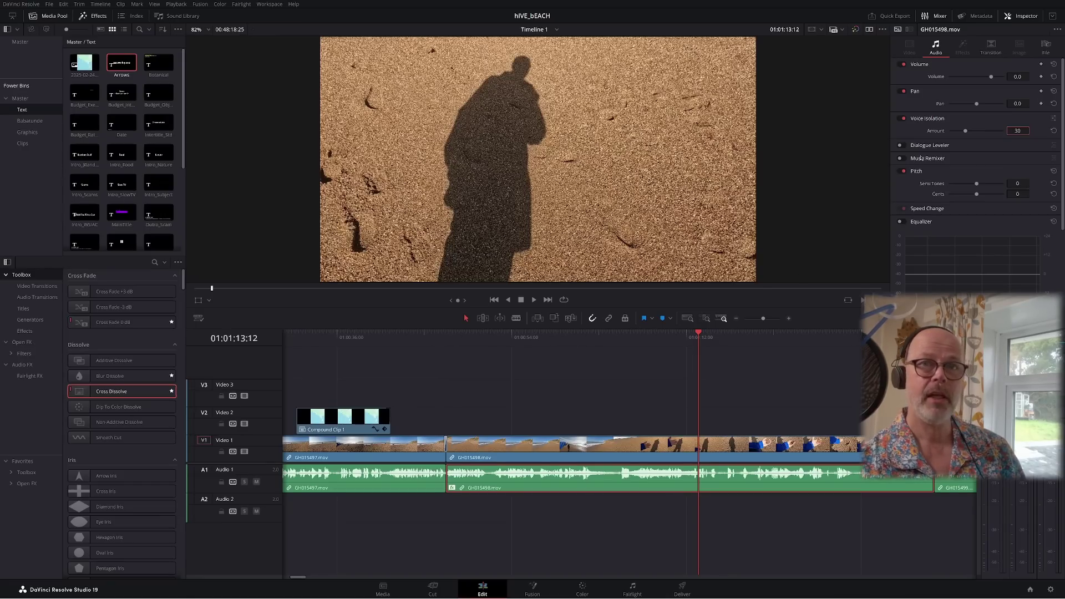
# Try a Voice Isolation amount of 100 on GH015498.mov and play it from 01:00:59:31
pyautogui.moveTo(966, 132); pyautogui.dragTo(1044, 142)
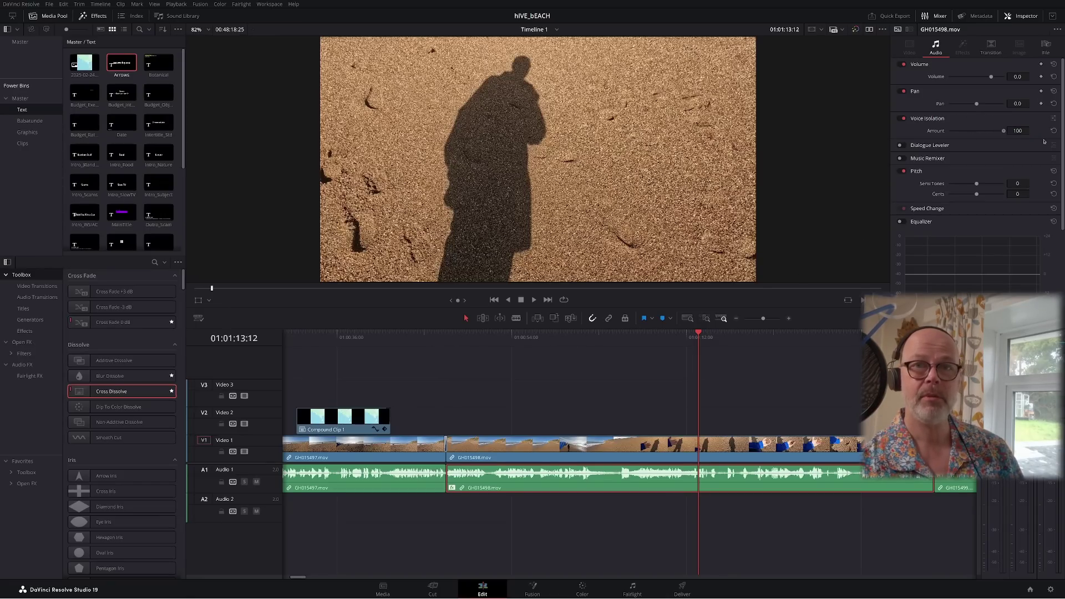
pyautogui.click(566, 333)
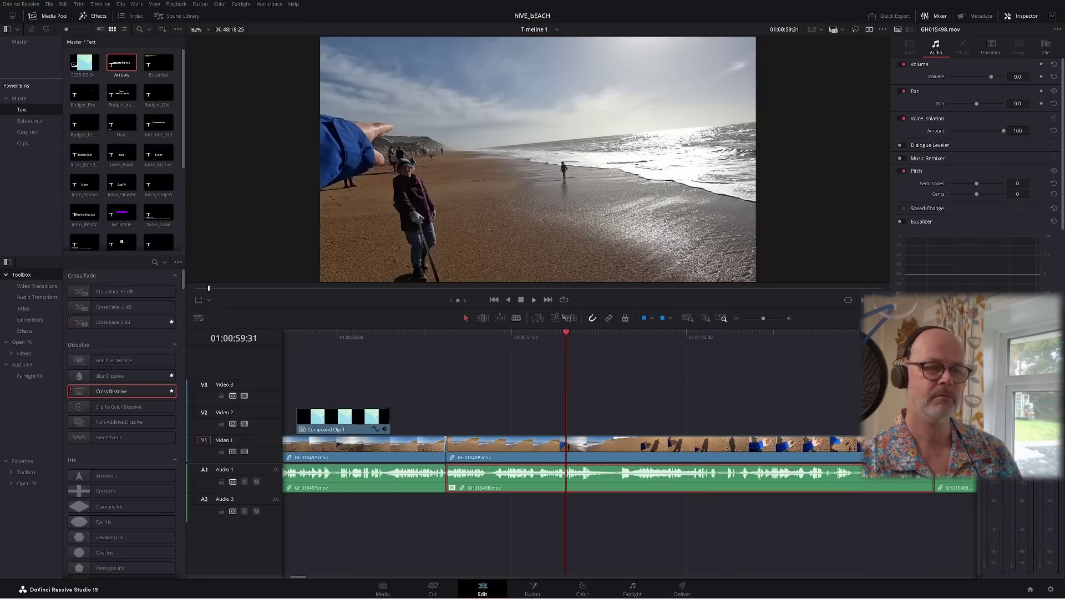
pyautogui.press('space')
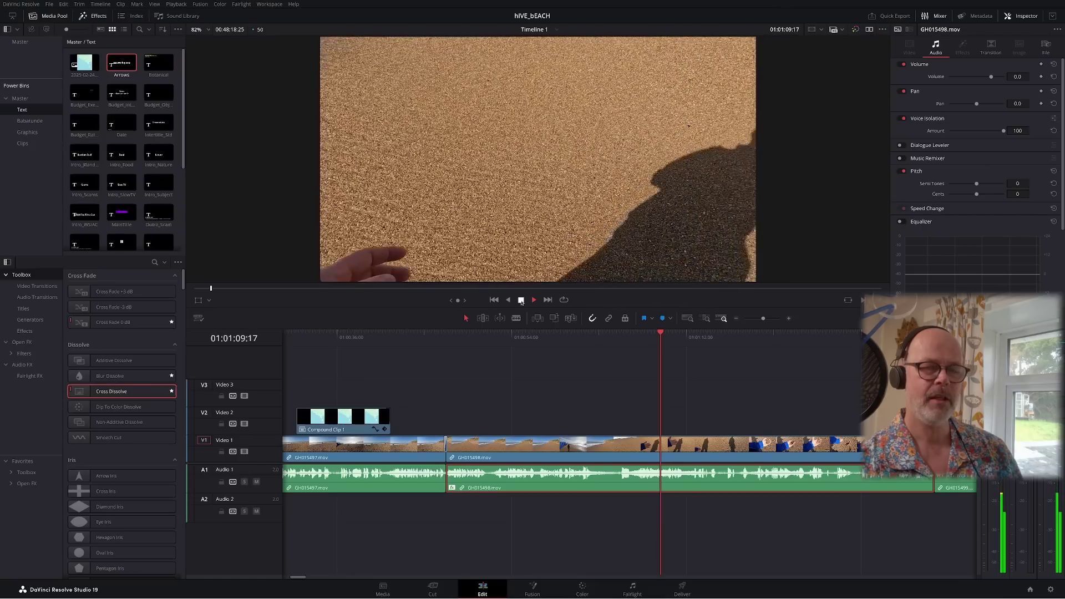
pyautogui.click(522, 301)
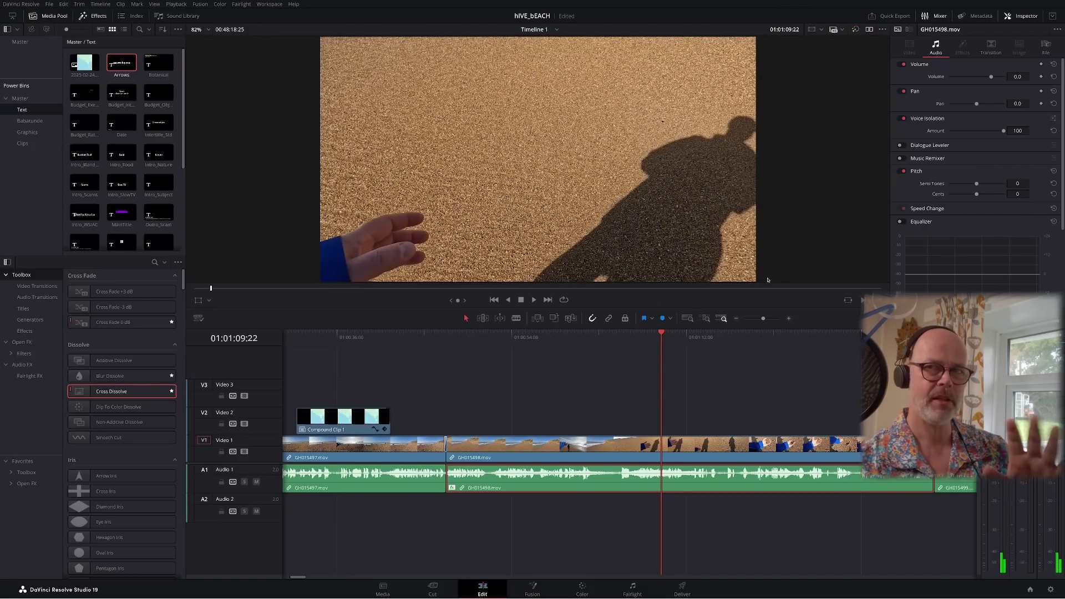
# Set the Voice Isolation amount of GH015498.mov to 30 and listen again from 01:00:59:31
pyautogui.click(1018, 130)
pyautogui.write('30')
pyautogui.press('Return')
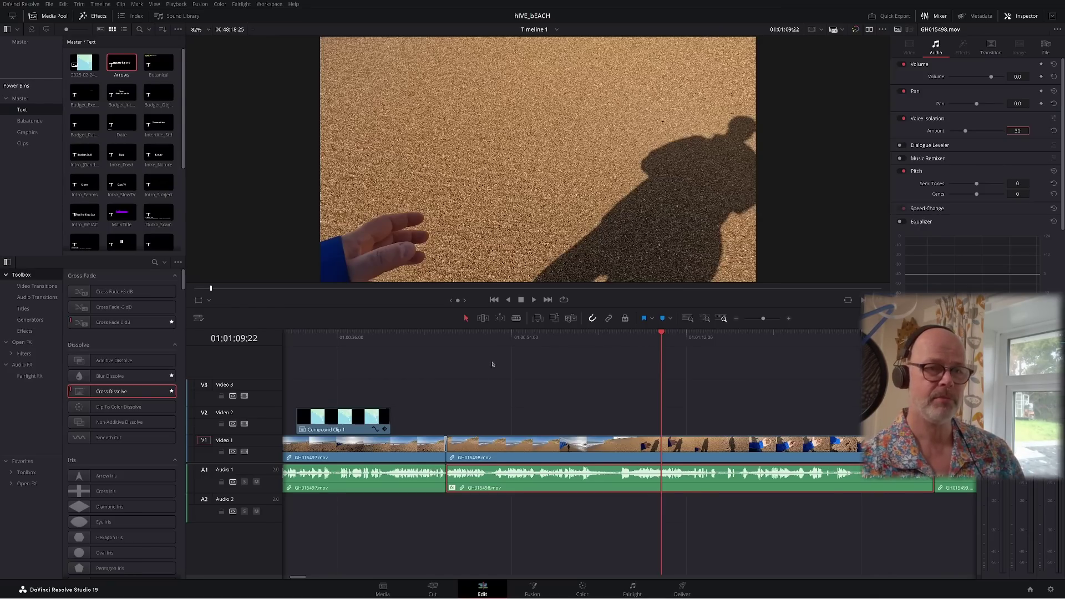
pyautogui.click(566, 336)
pyautogui.click(532, 302)
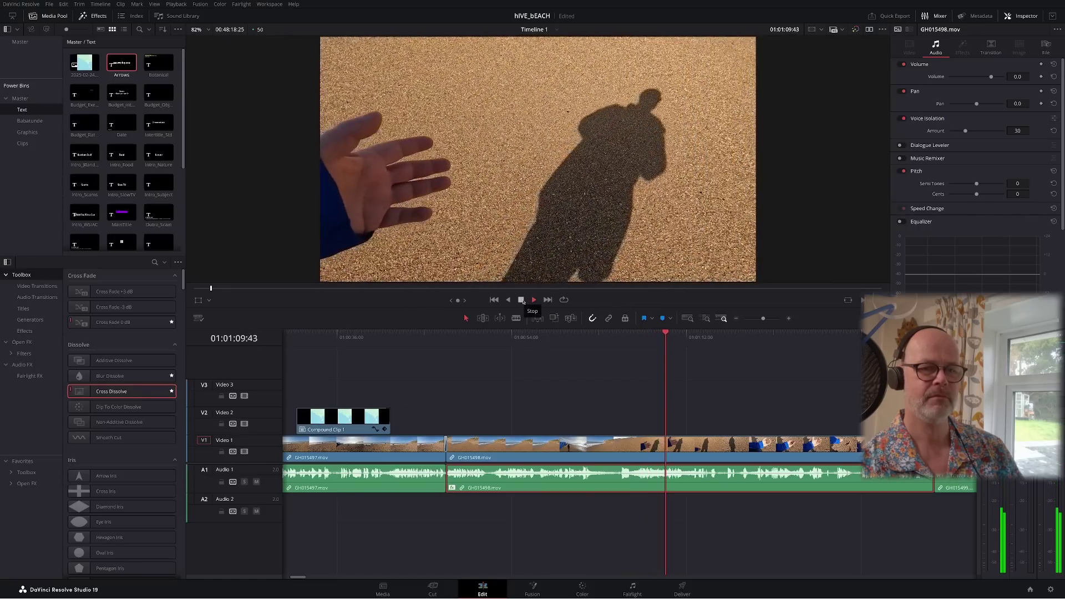
pyautogui.click(522, 300)
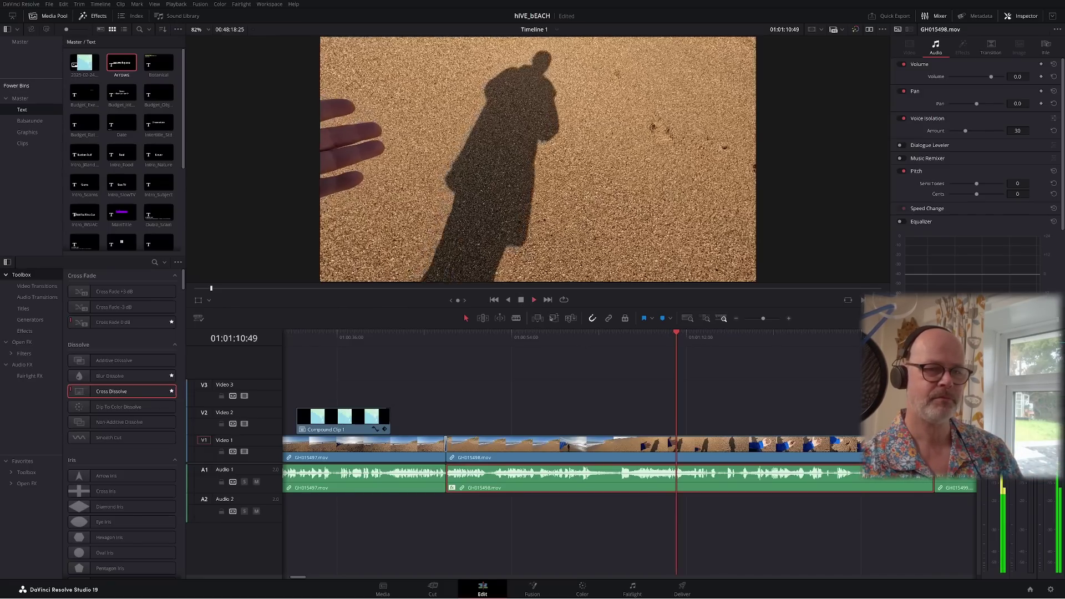
# Ripple-trim the end of GH015498.mov so the cut to GH015499.mov falls at 01:01:36:37
pyautogui.press('Down')
pyautogui.click(751, 374)
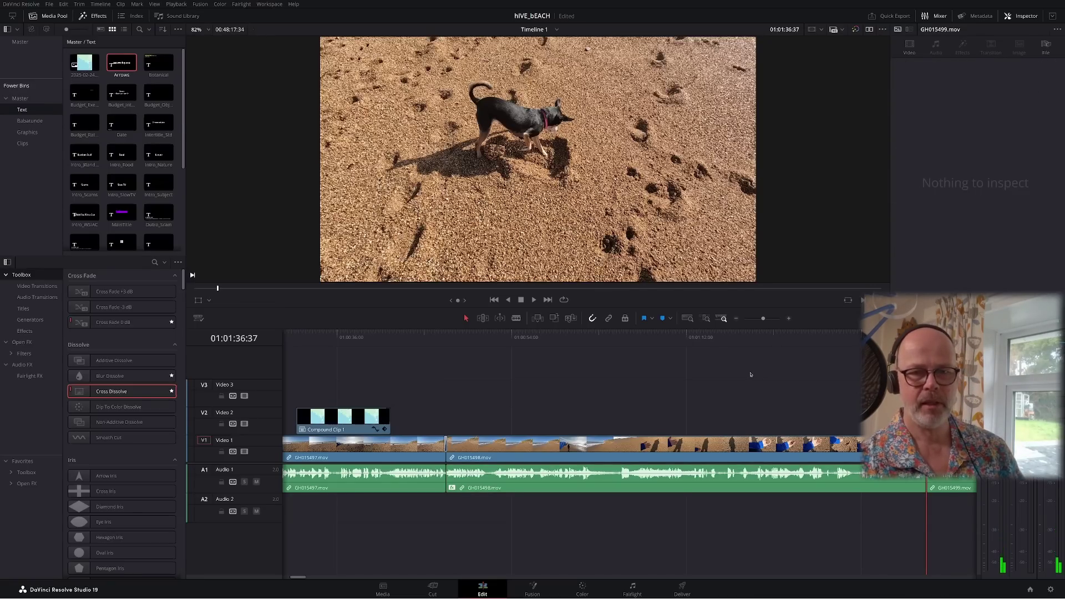
# Split the audio of GH015499.mov at 01:01:41:15 and set the volume of its first part to -10
pyautogui.click(736, 319)
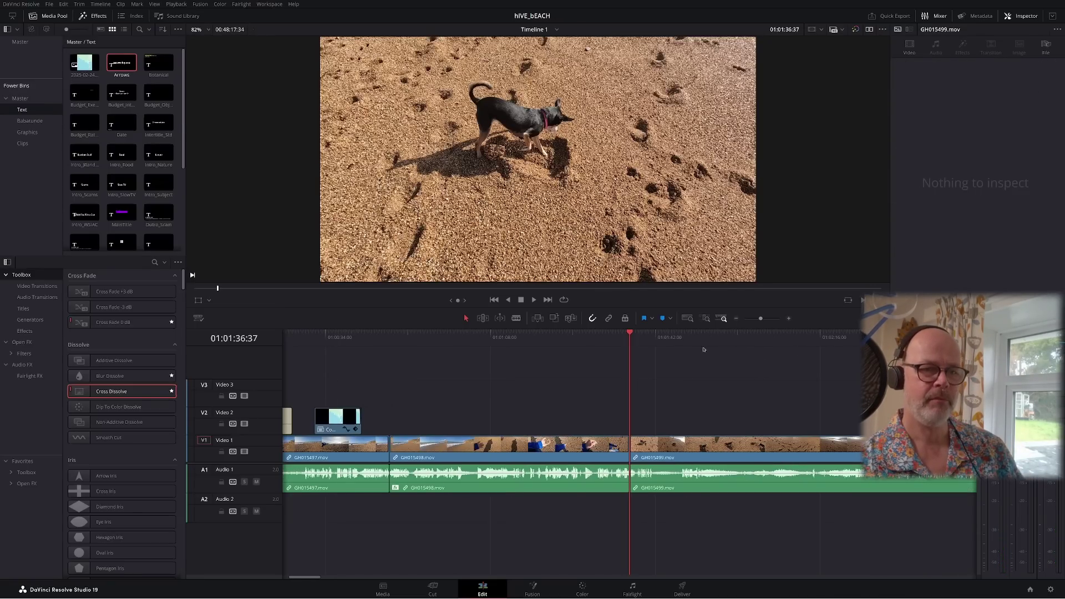
pyautogui.click(788, 319)
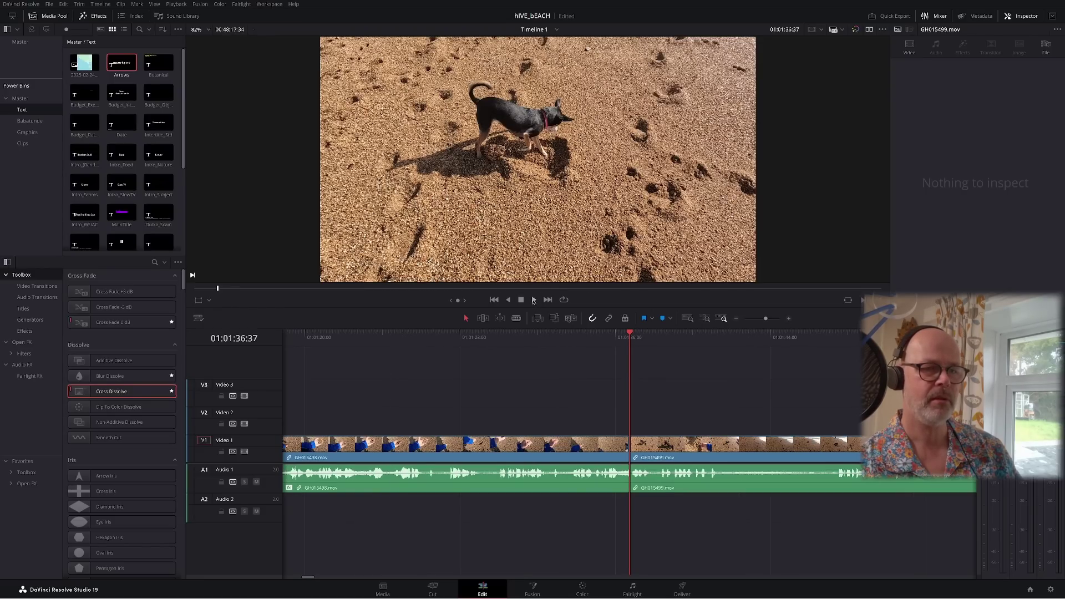
pyautogui.click(533, 300)
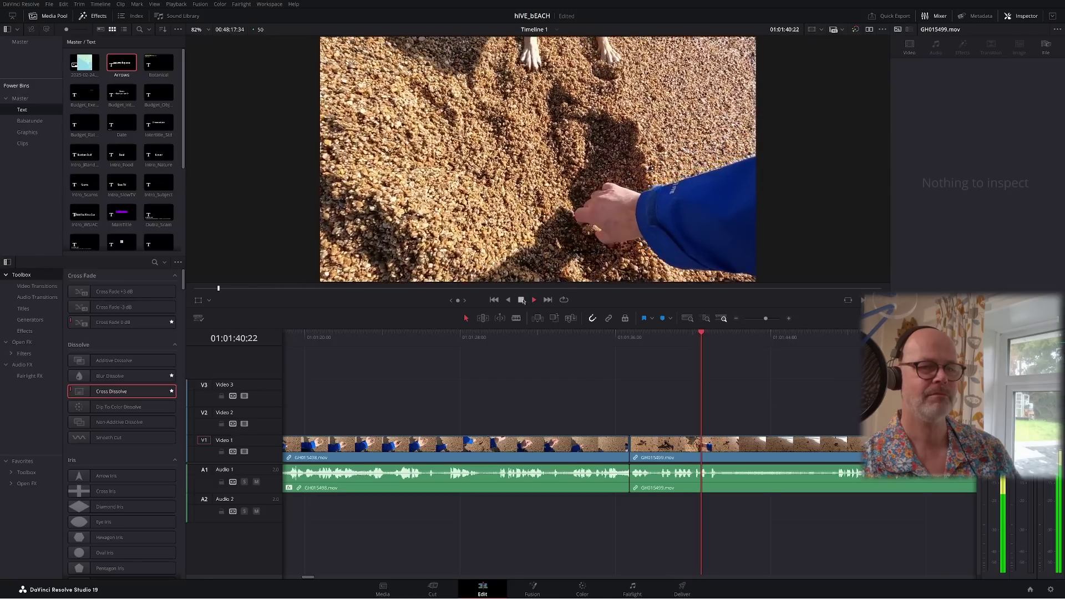
pyautogui.click(534, 303)
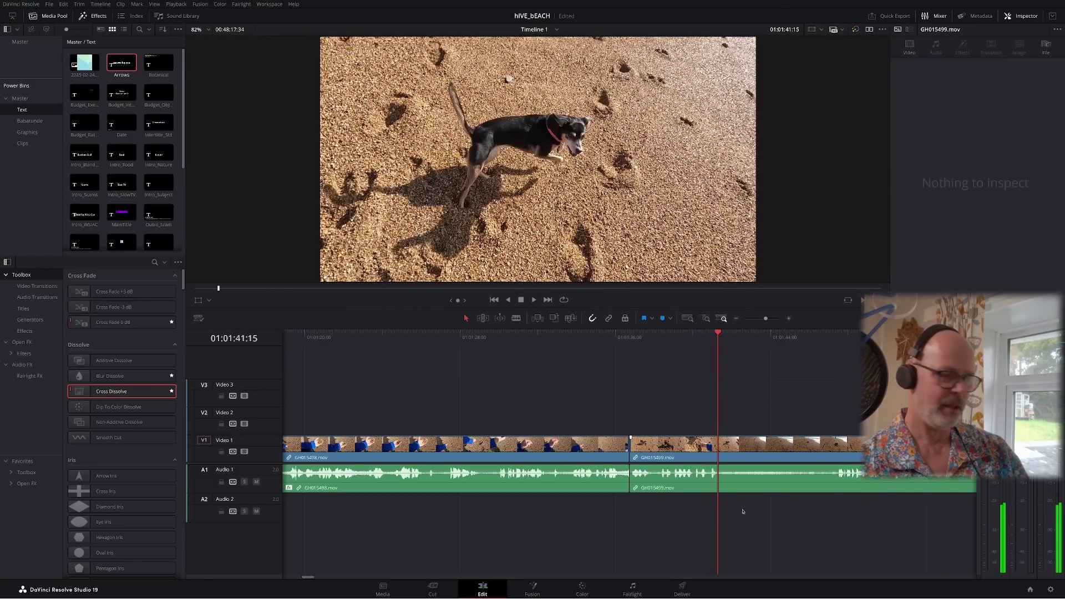
pyautogui.click(729, 478)
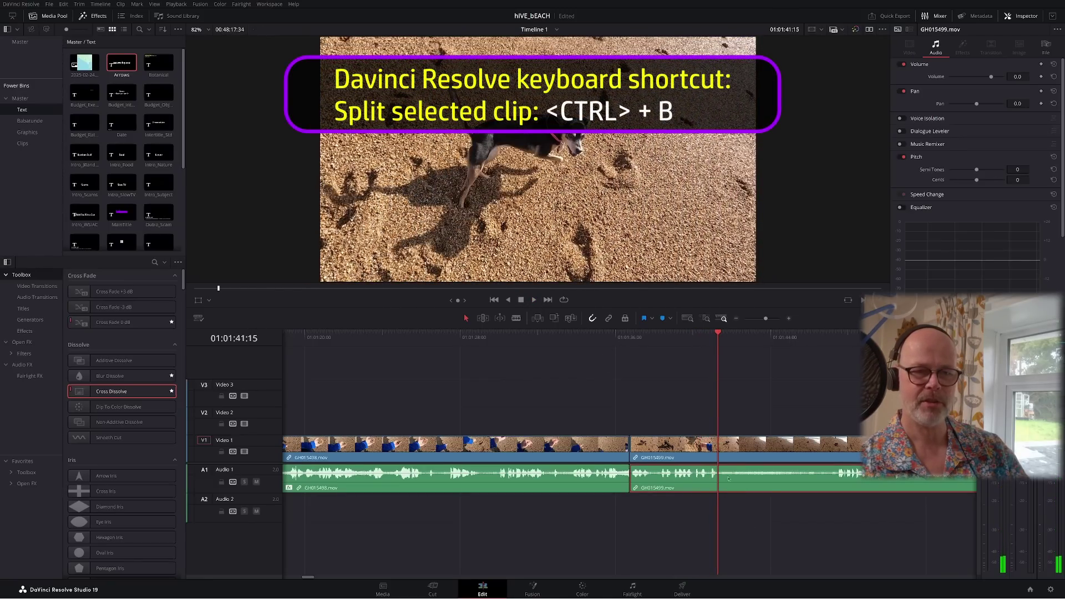
pyautogui.hotkey('ctrl', 'b')
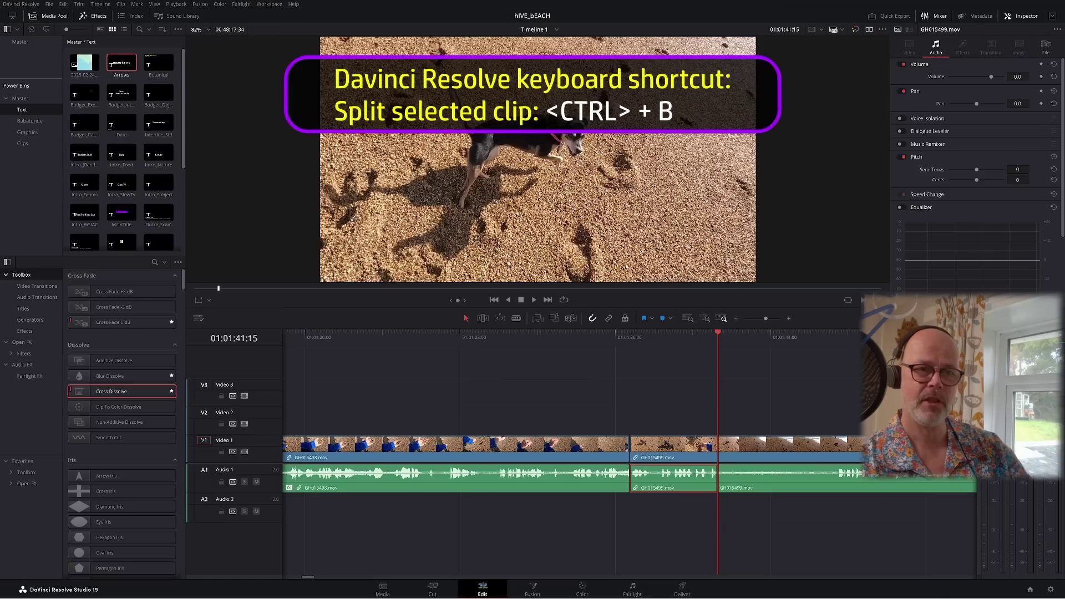
pyautogui.moveTo(1017, 76); pyautogui.dragTo(994, 76)
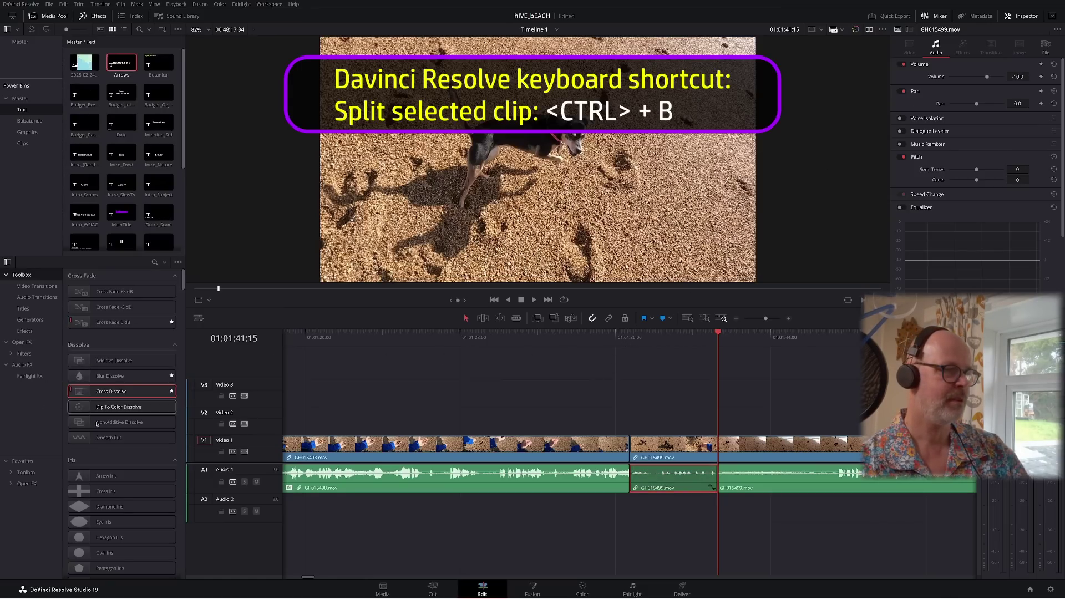
# Add a Cross Dissolve at the start of the GH015499.mov video clip
pyautogui.moveTo(114, 391); pyautogui.dragTo(635, 445)
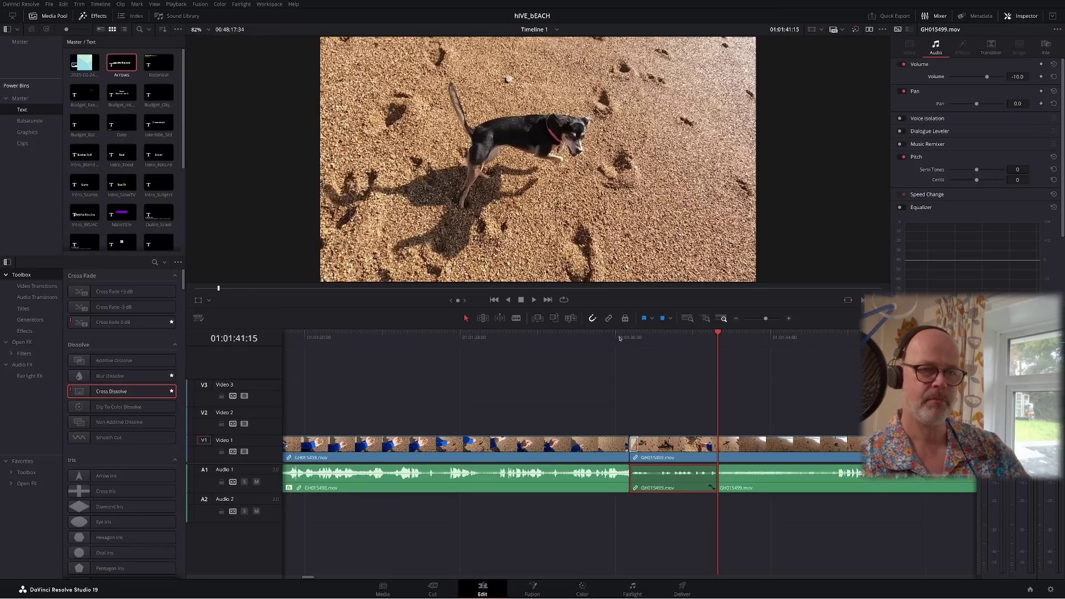
# Play back the dissolve from GH015498.mov into the start of GH015499.mov
pyautogui.click(620, 338)
pyautogui.click(534, 300)
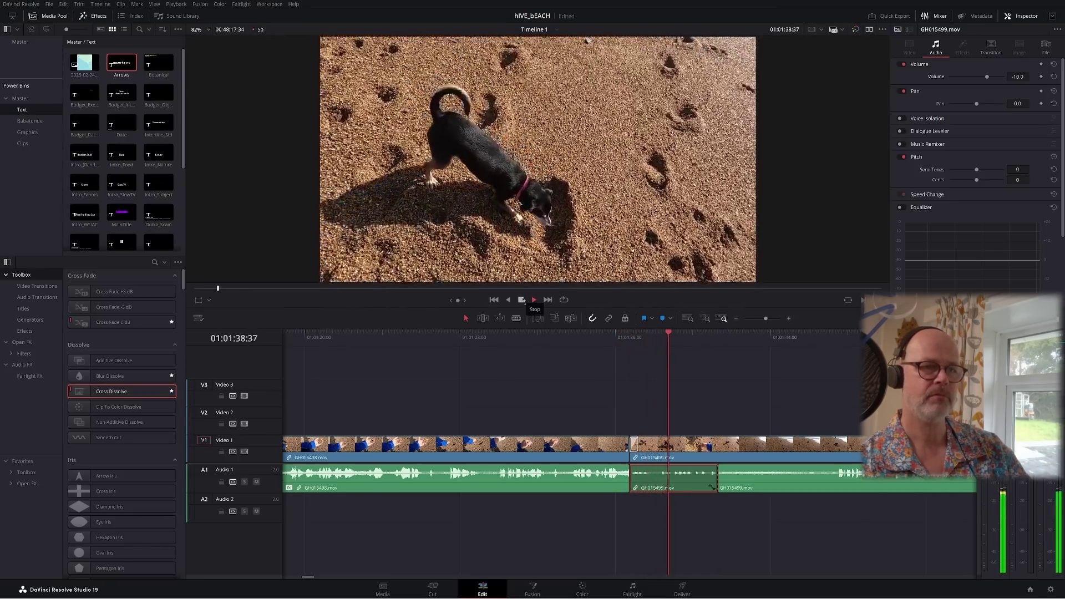
pyautogui.click(522, 300)
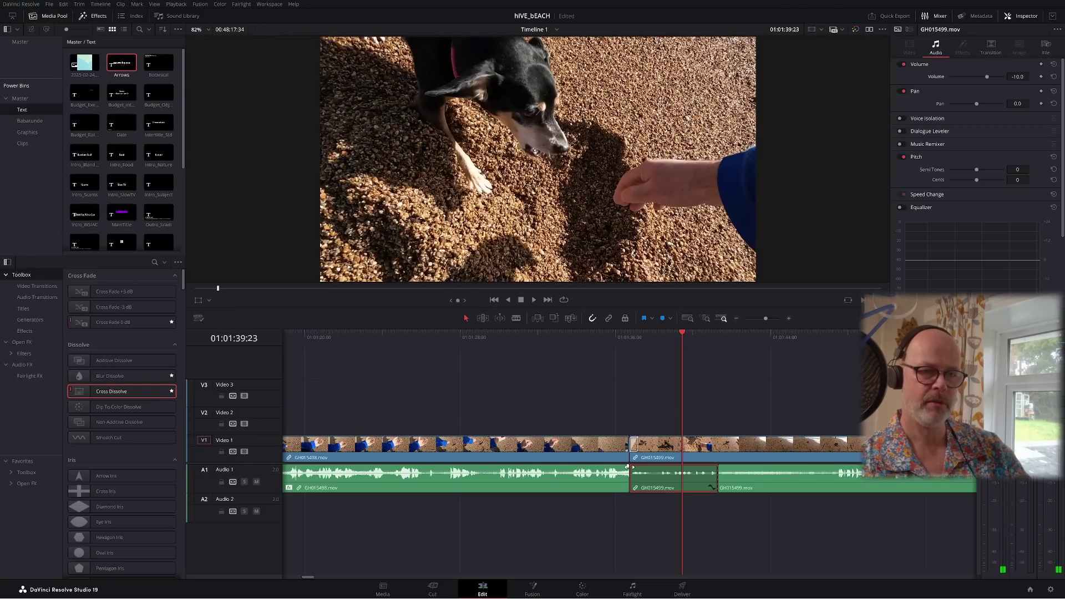
# Add a Cross Fade 0 dB at the start of the GH015499.mov audio and play it back from 01:01:36:37
pyautogui.click(626, 468)
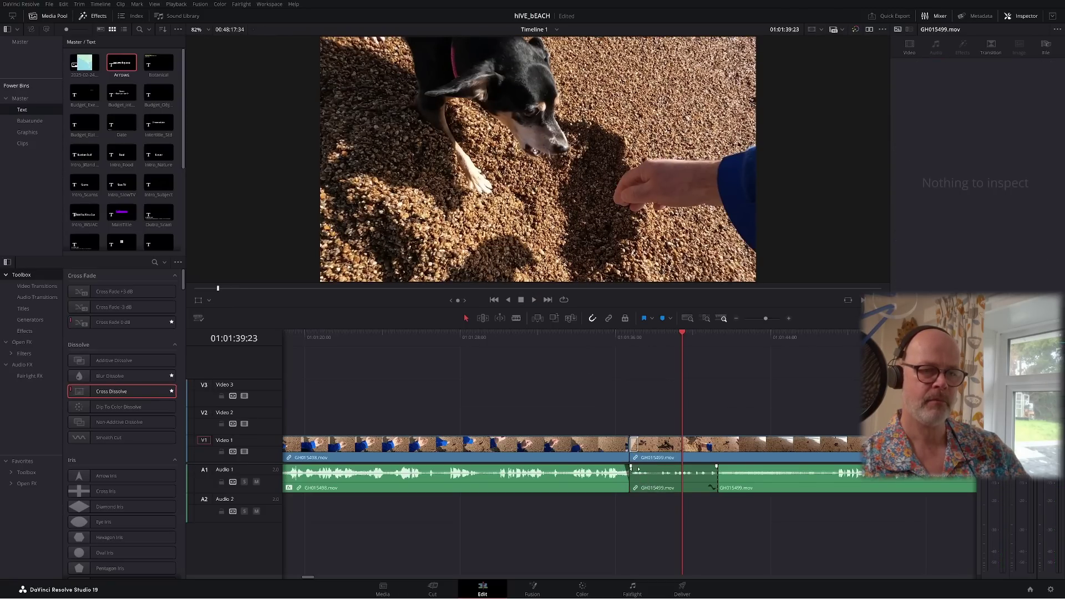
pyautogui.click(622, 470)
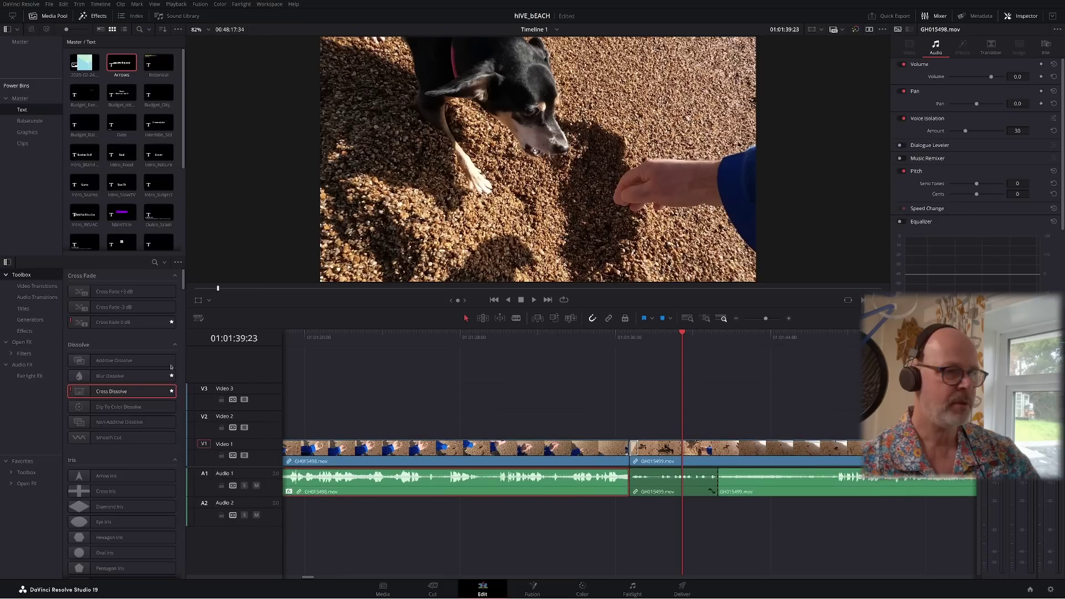
pyautogui.click(22, 460)
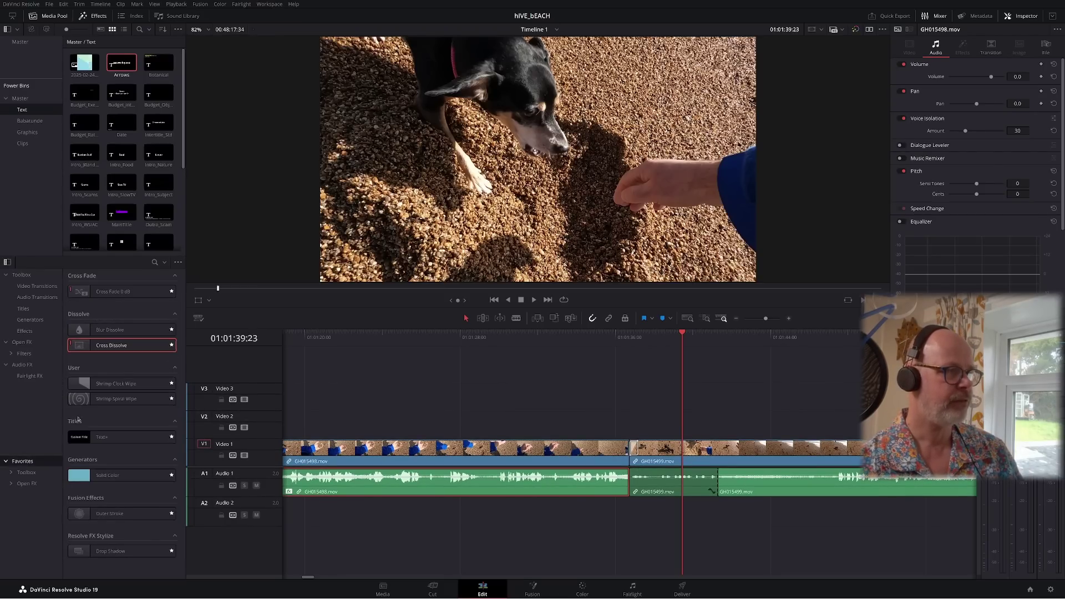
pyautogui.moveTo(131, 292); pyautogui.dragTo(631, 475)
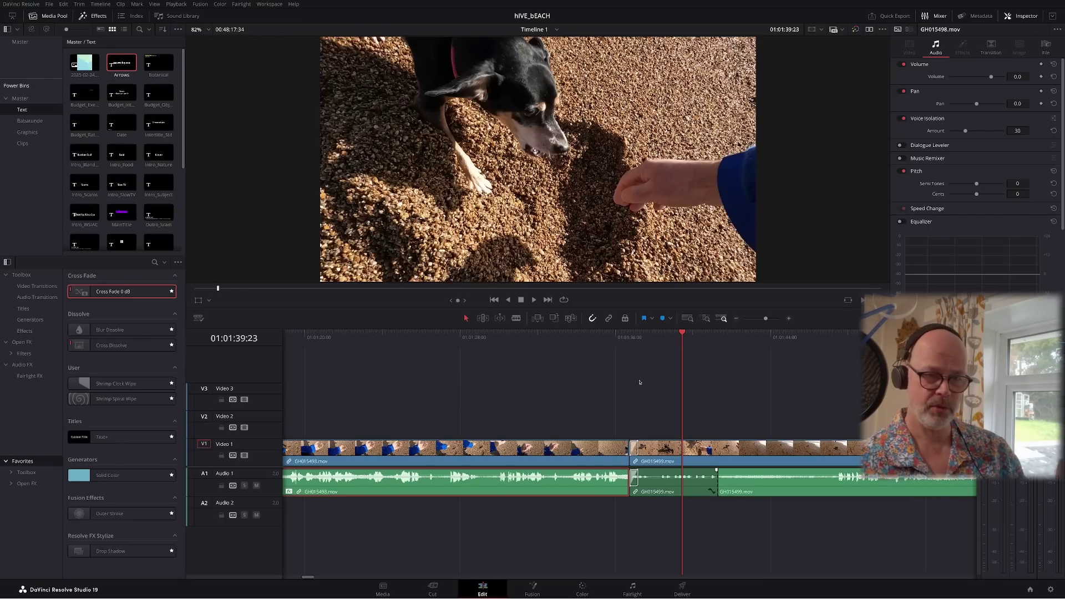
pyautogui.click(630, 355)
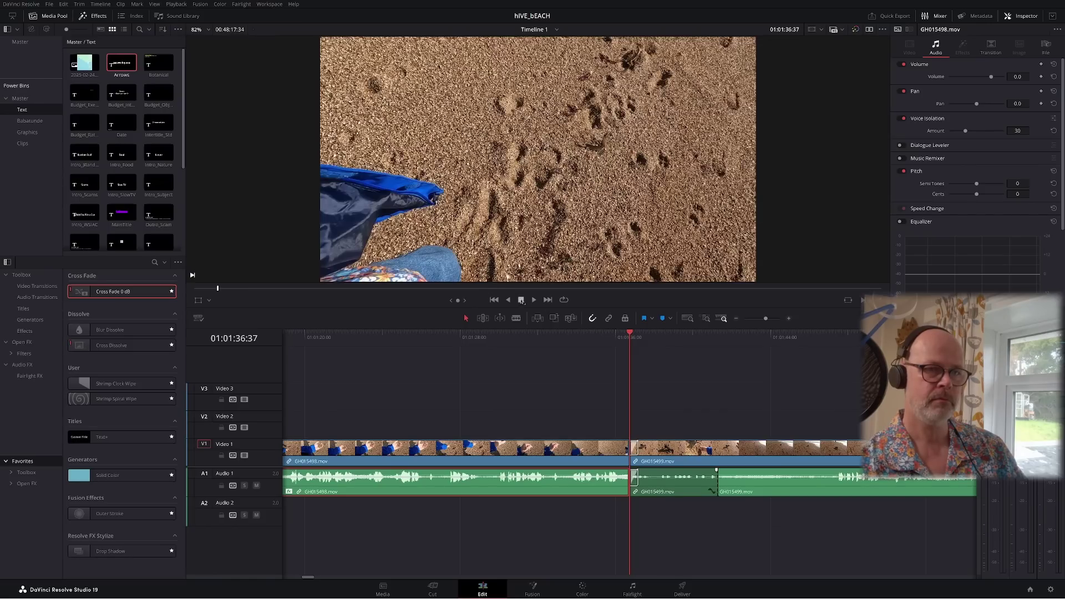
pyautogui.click(534, 300)
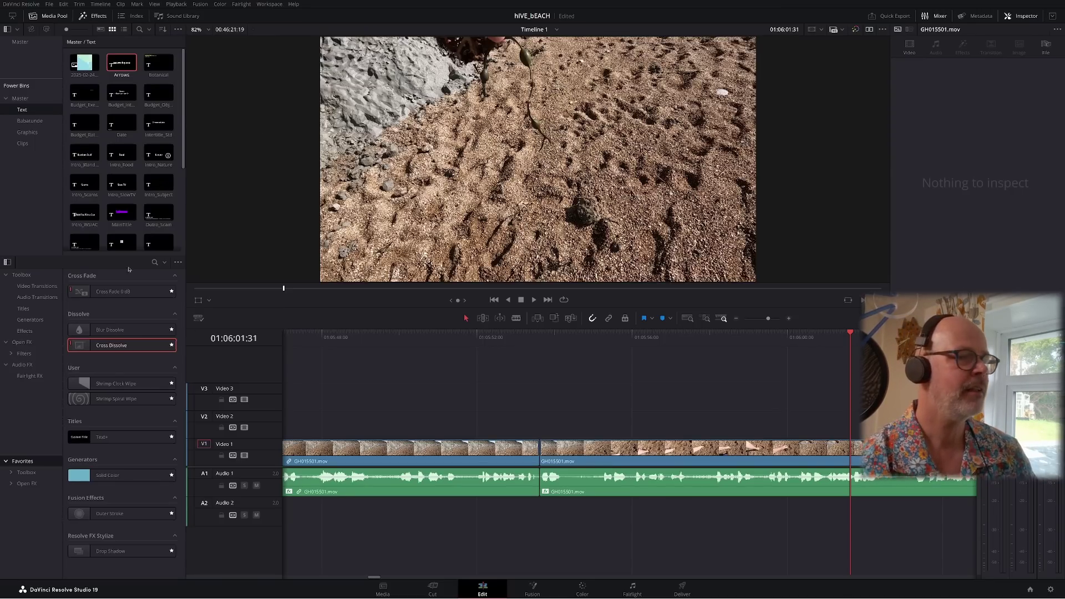
# Switch to Firefox and examine enlarged seaweed photos in the Google results for knotted wrack
pyautogui.moveTo(42, 593)
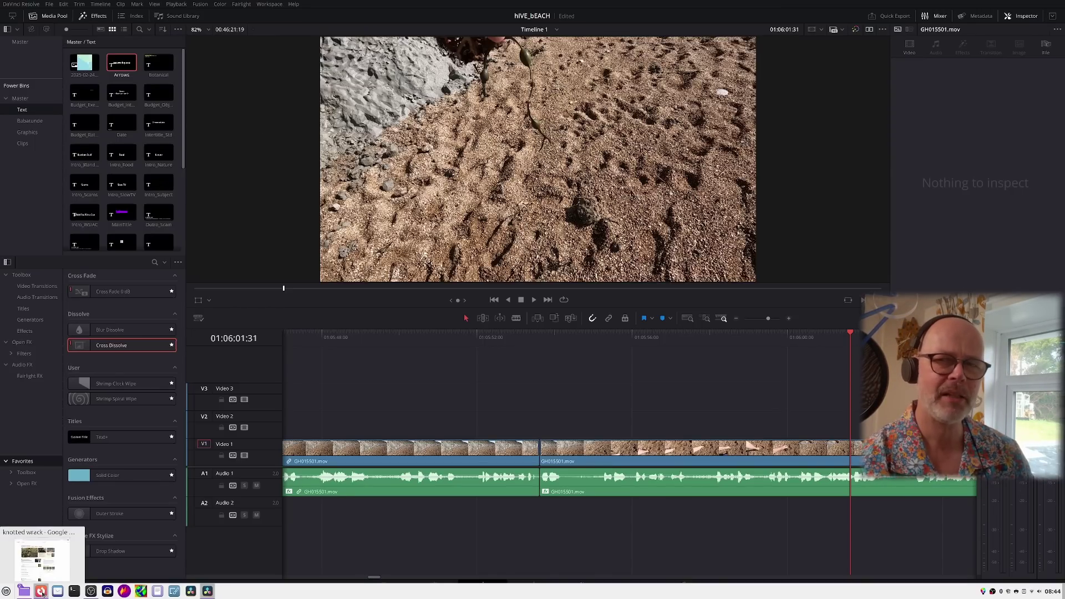
pyautogui.click(42, 593)
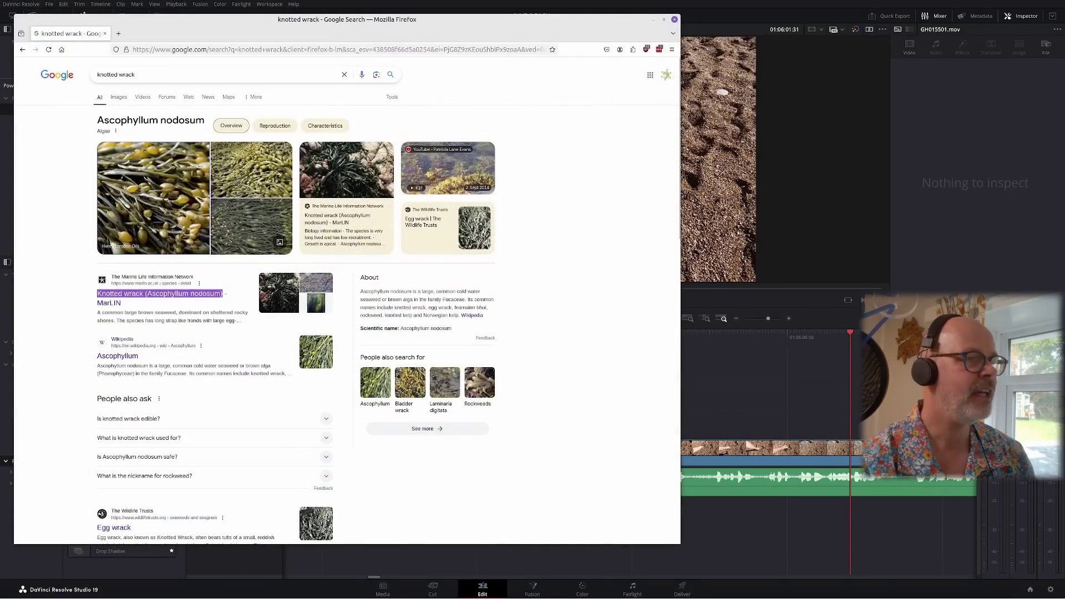
pyautogui.click(155, 225)
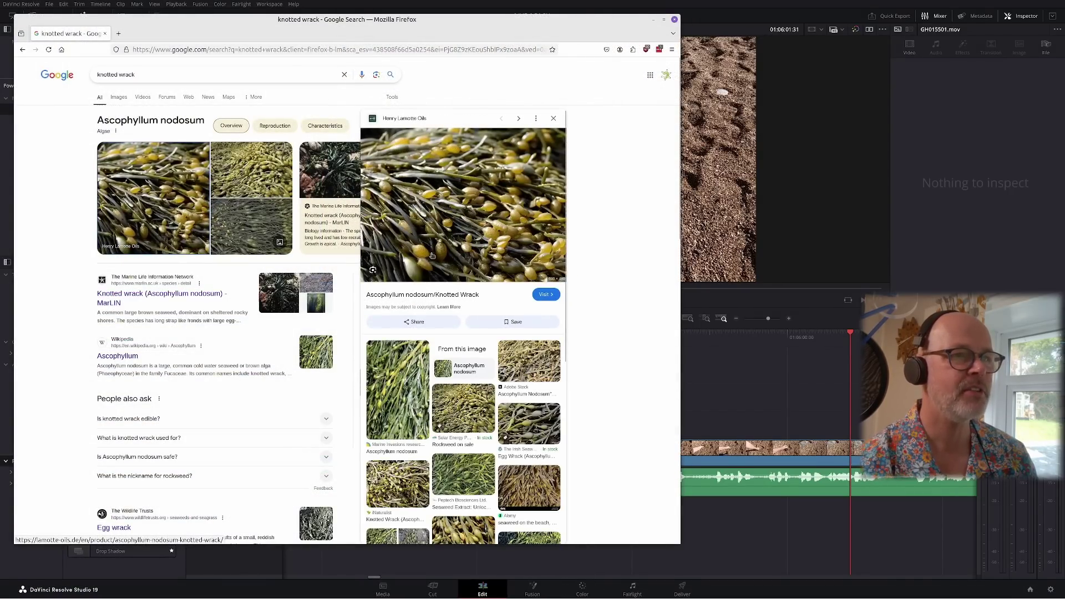
pyautogui.moveTo(516, 19); pyautogui.dragTo(301, 419)
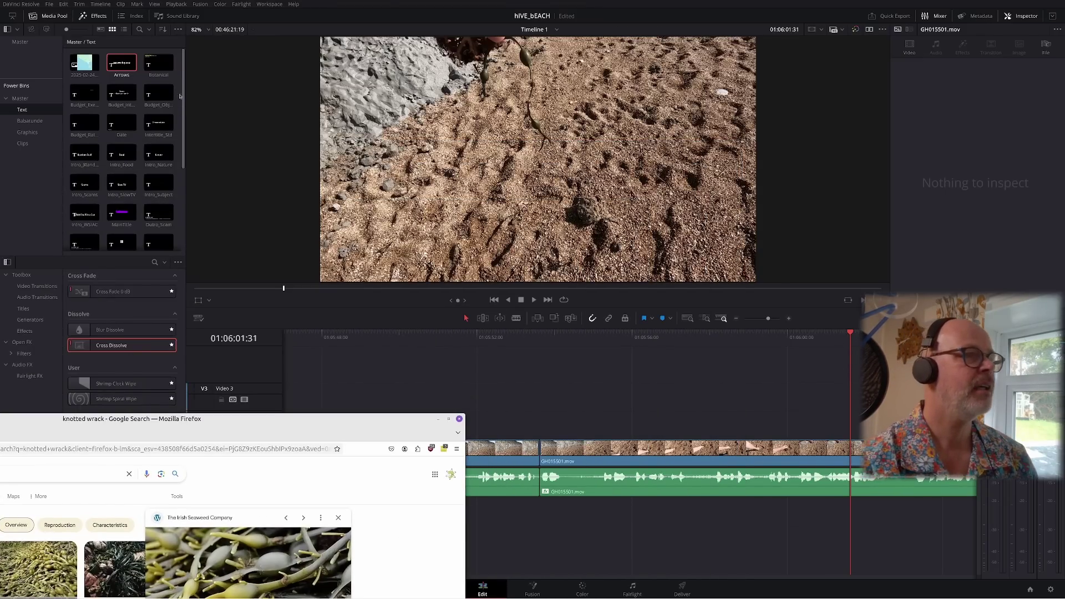
# Place the Botanical title from the Text bin on Video 2 above GH015501.mov, overlapping 01:06:01:31
pyautogui.click(161, 63)
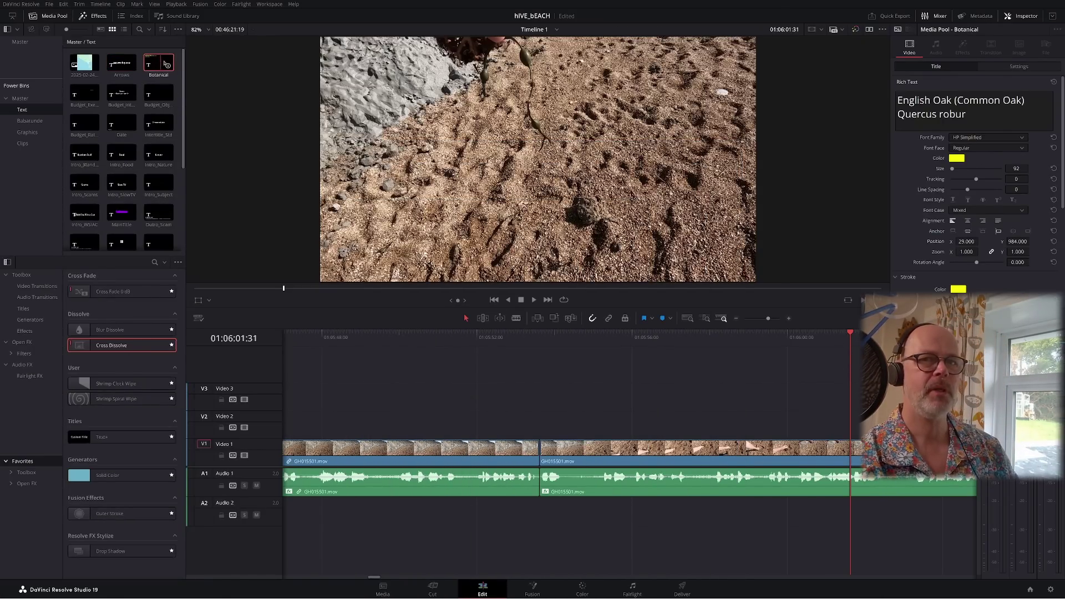
pyautogui.moveTo(162, 67); pyautogui.dragTo(739, 426)
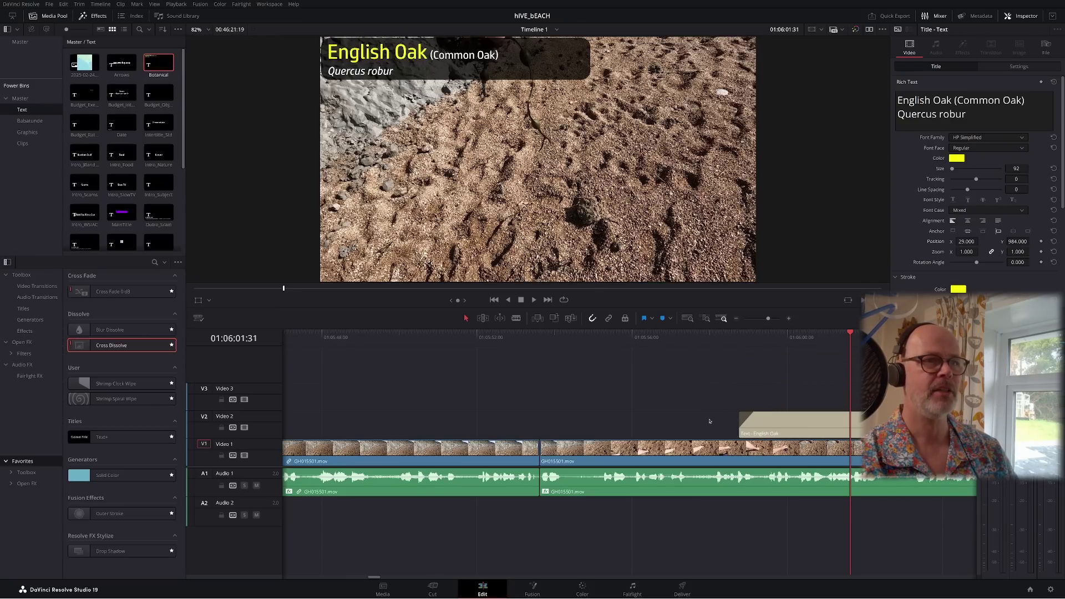
pyautogui.click(799, 432)
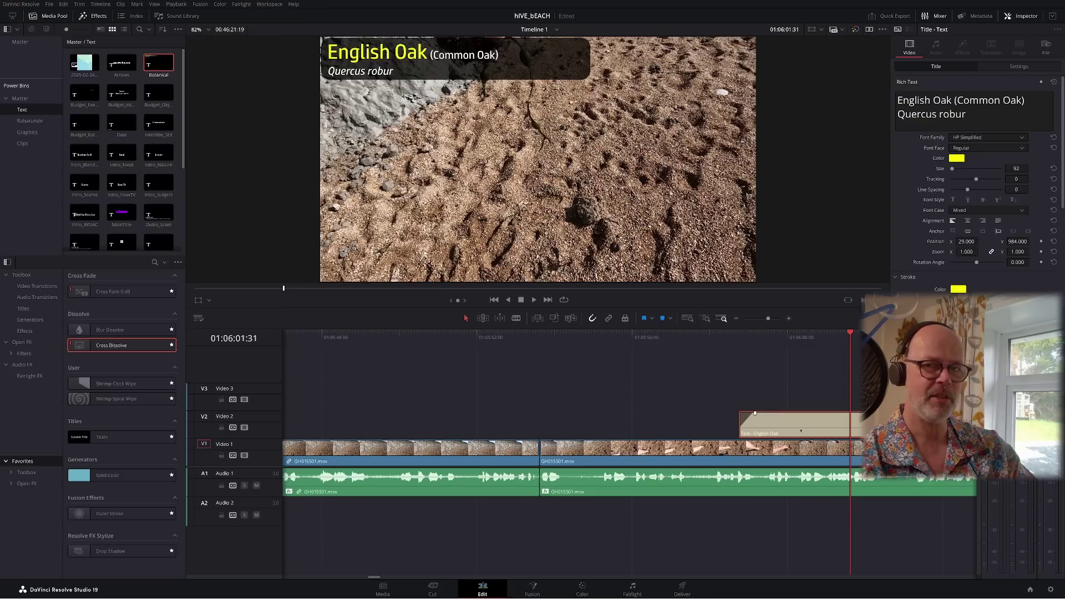
# Replace "English Oak" in the title text with "Knotted Wrack"
pyautogui.moveTo(980, 100); pyautogui.dragTo(897, 100)
pyautogui.write('KNott')
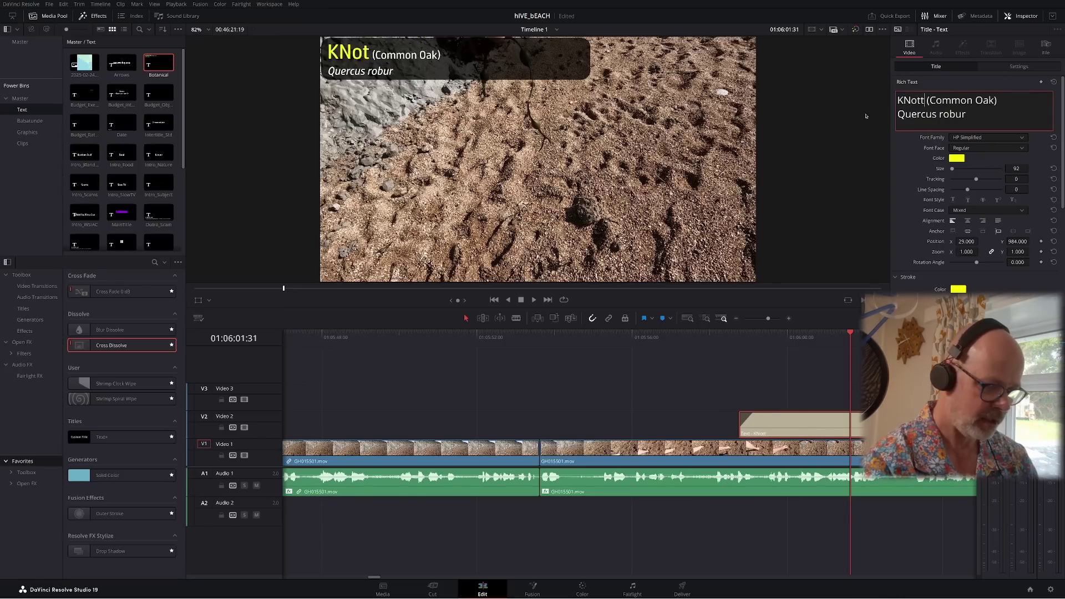
pyautogui.write('ed')
pyautogui.write('Wrack')
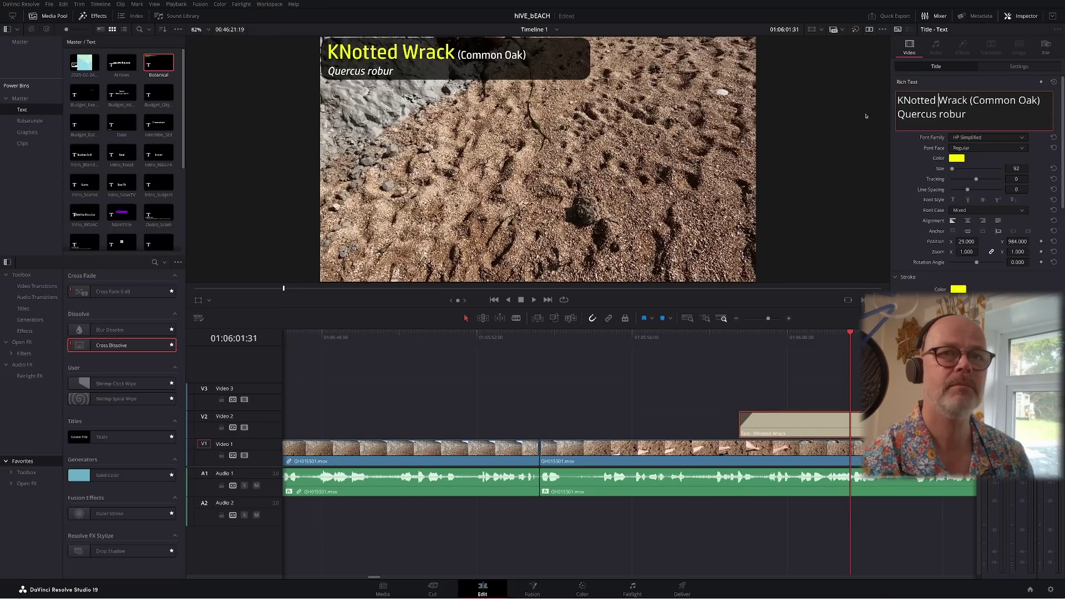
pyautogui.press('BackSpace')
pyautogui.write('n')
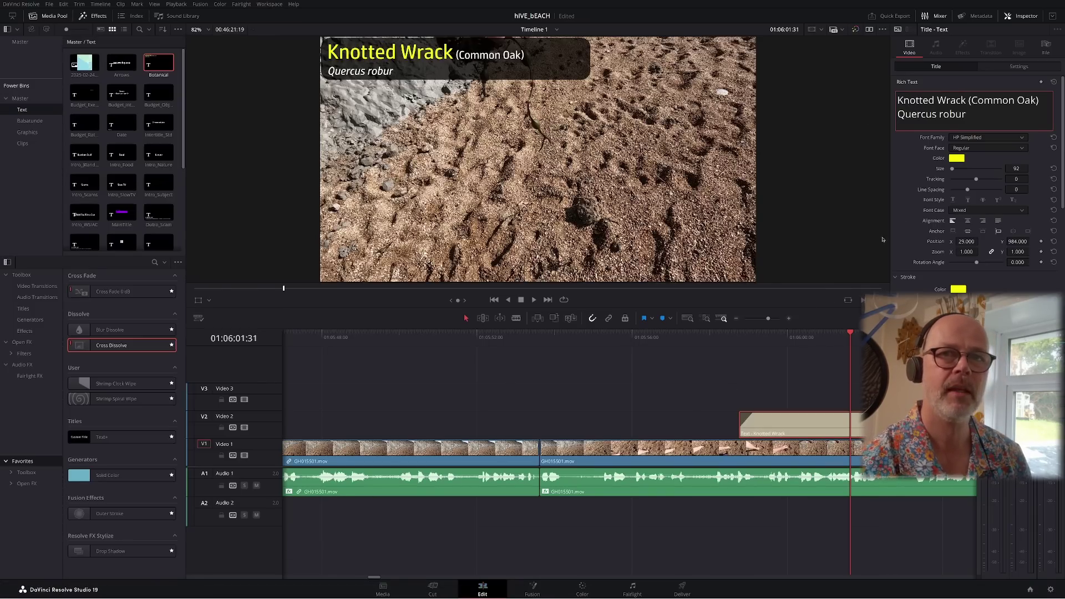
# Replace the alternative name in the title's parentheses with "Egg Wrack"
pyautogui.doubleClick(993, 101)
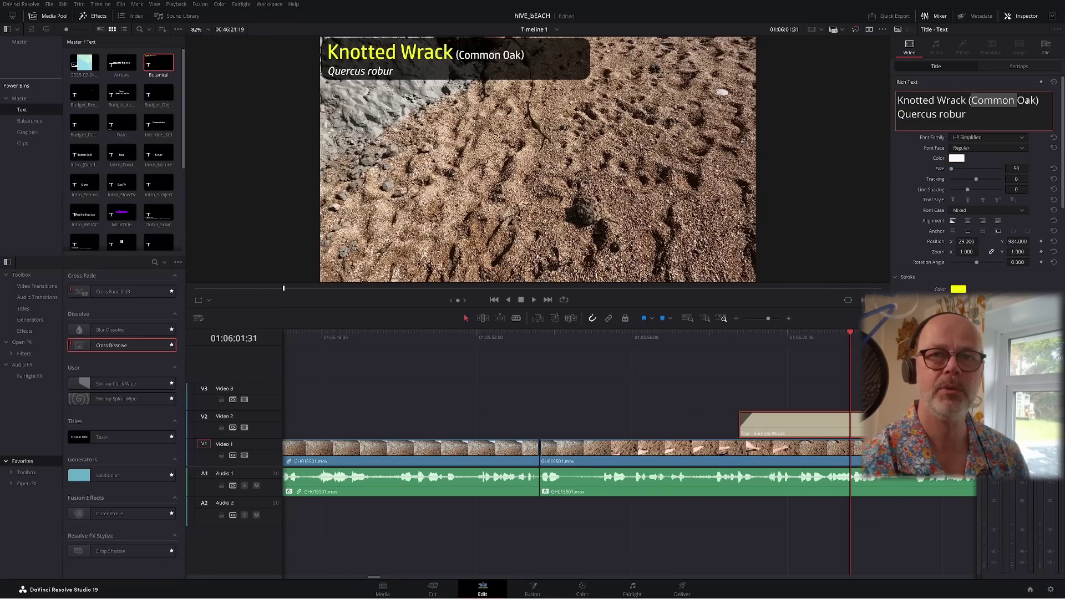
pyautogui.moveTo(1027, 100); pyautogui.dragTo(1033, 100)
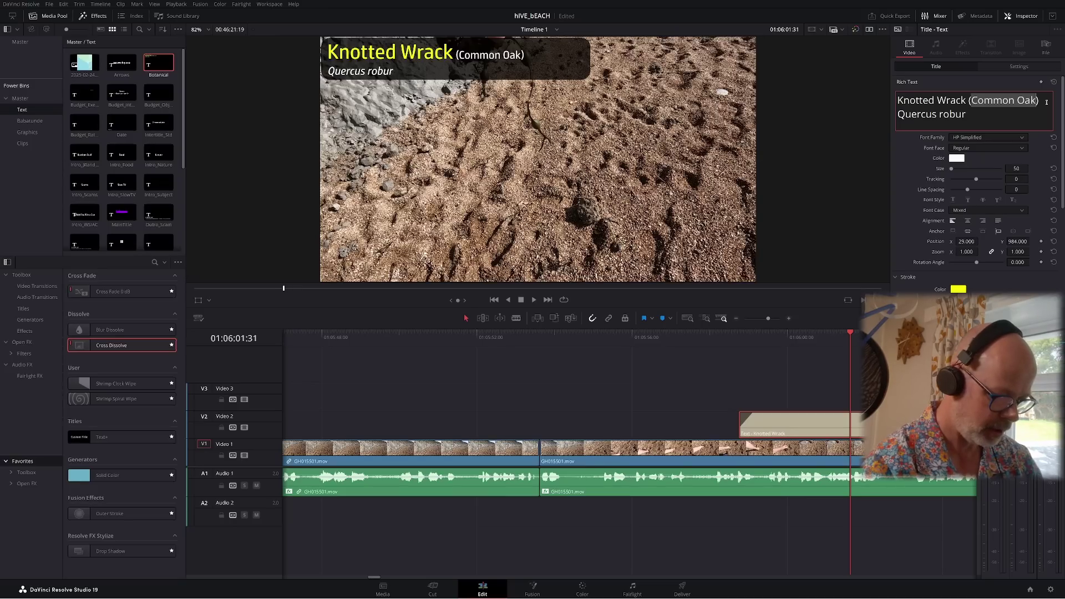
pyautogui.write('Egg')
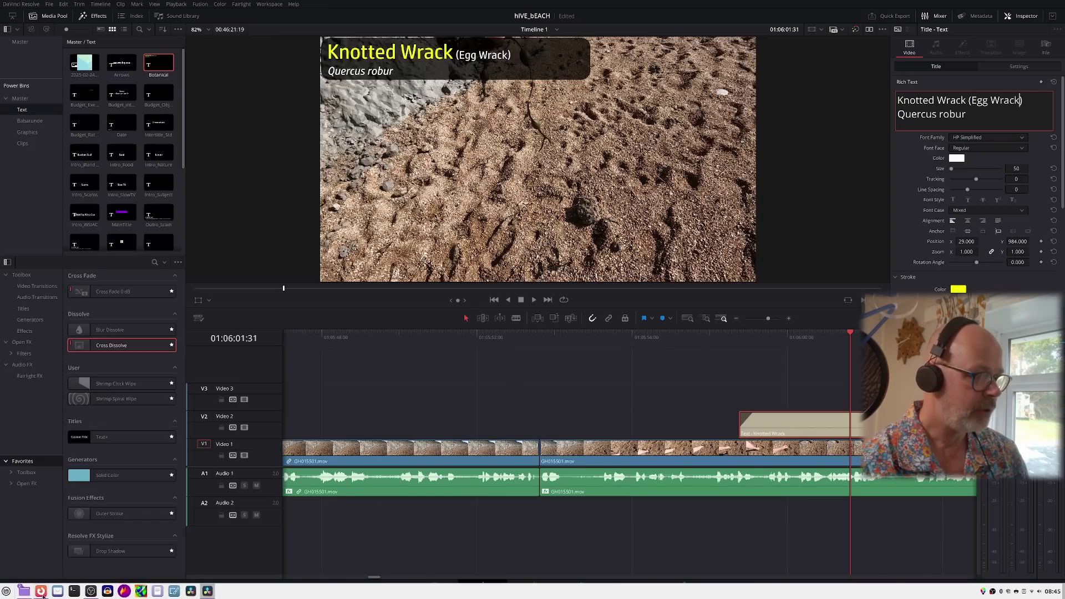
# Copy the seaweed's Latin name from the Firefox results and make the title's second line "Ascophyllum nodosum"
pyautogui.click(41, 591)
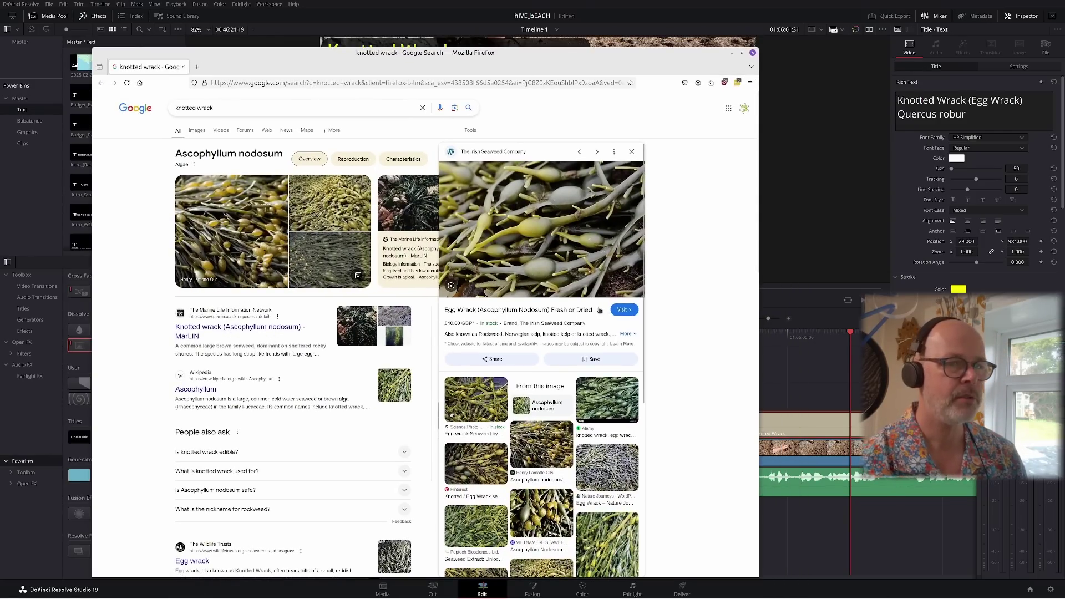
pyautogui.moveTo(226, 400); pyautogui.dragTo(175, 400)
pyautogui.hotkey('ctrl', 'c')
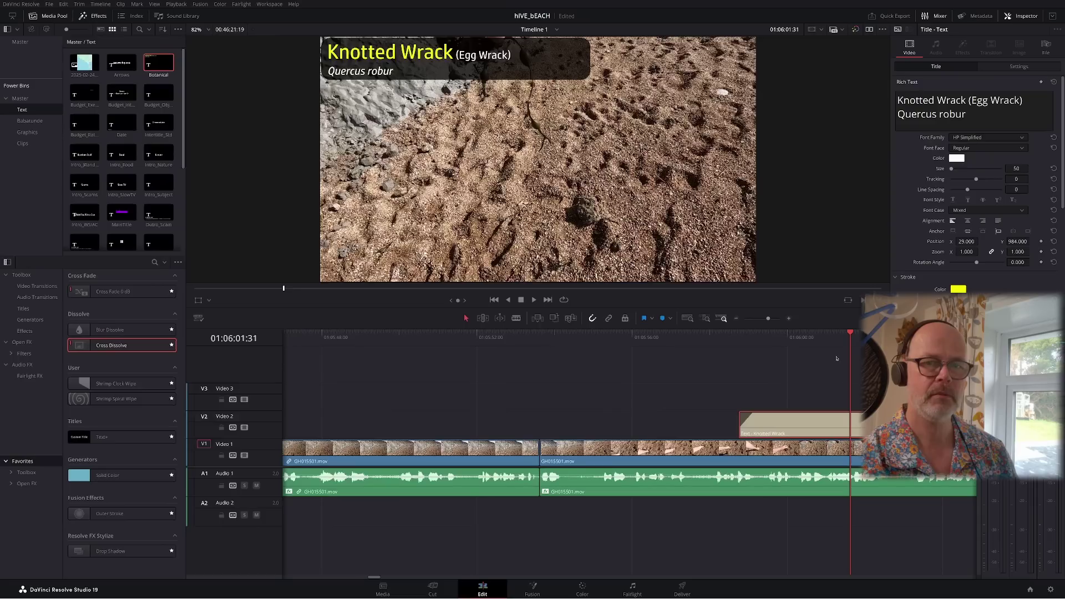
pyautogui.click(786, 422)
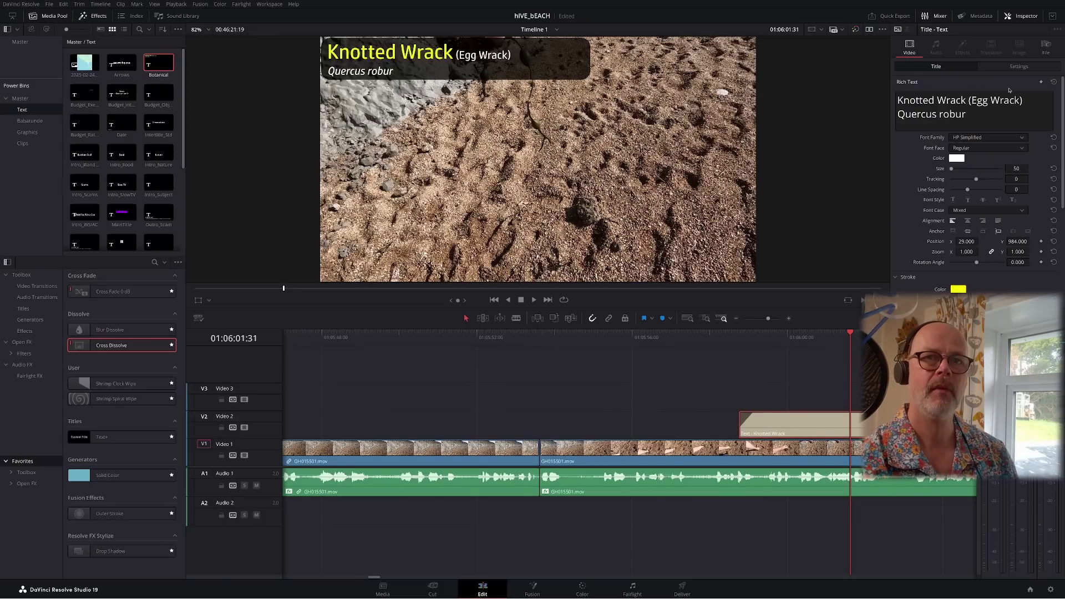
pyautogui.moveTo(966, 115); pyautogui.dragTo(858, 116)
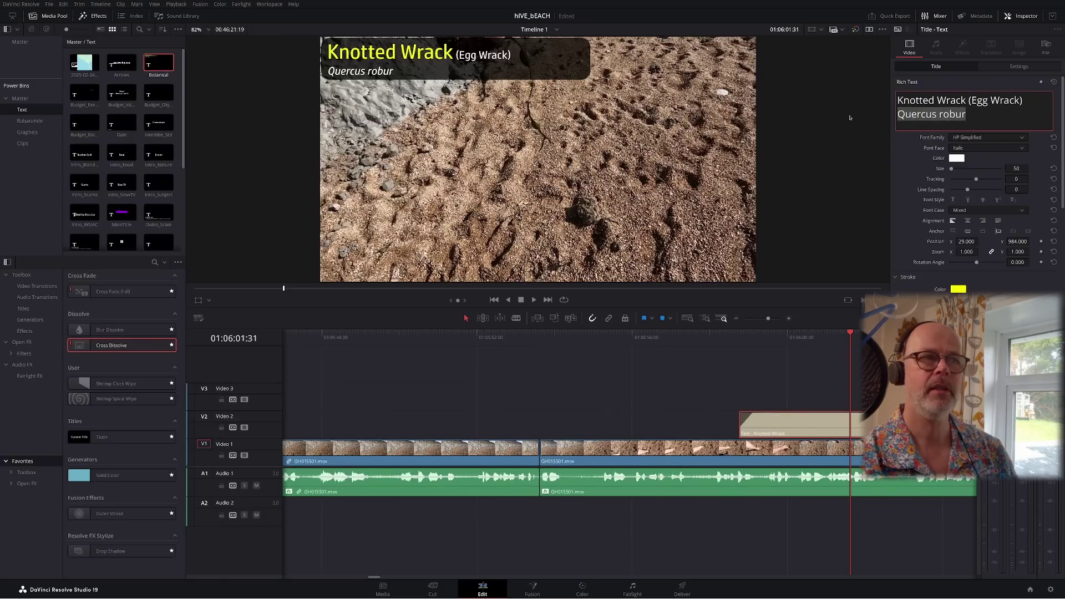
pyautogui.hotkey('ctrl', 'v')
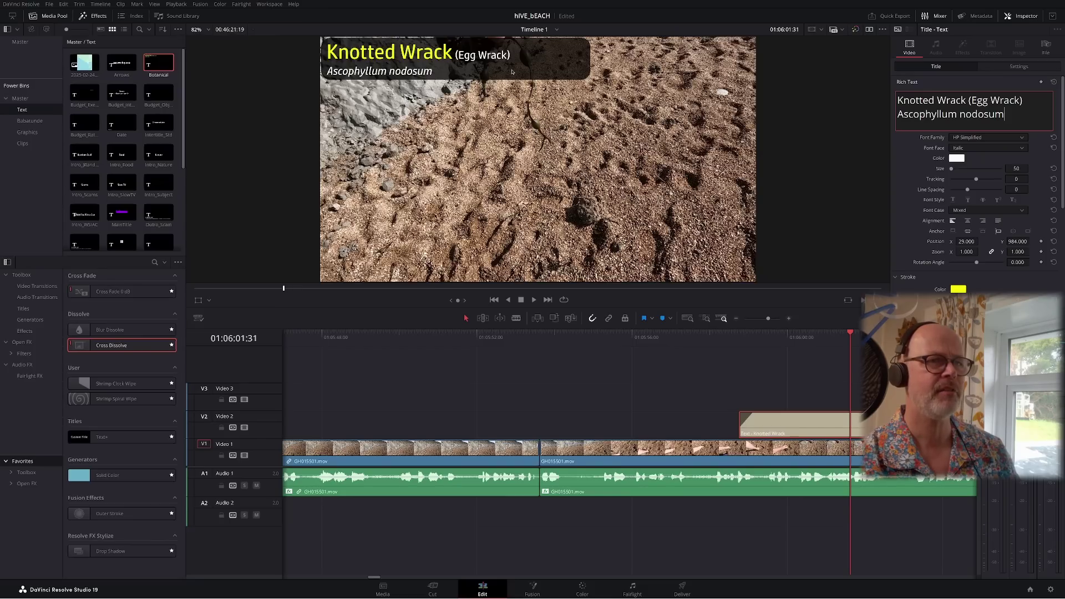
# Set the Knotted Wrack title's Y position to 105 and shift it on Video 2 to start at about 01:06:01
pyautogui.moveTo(1021, 242); pyautogui.dragTo(991, 242)
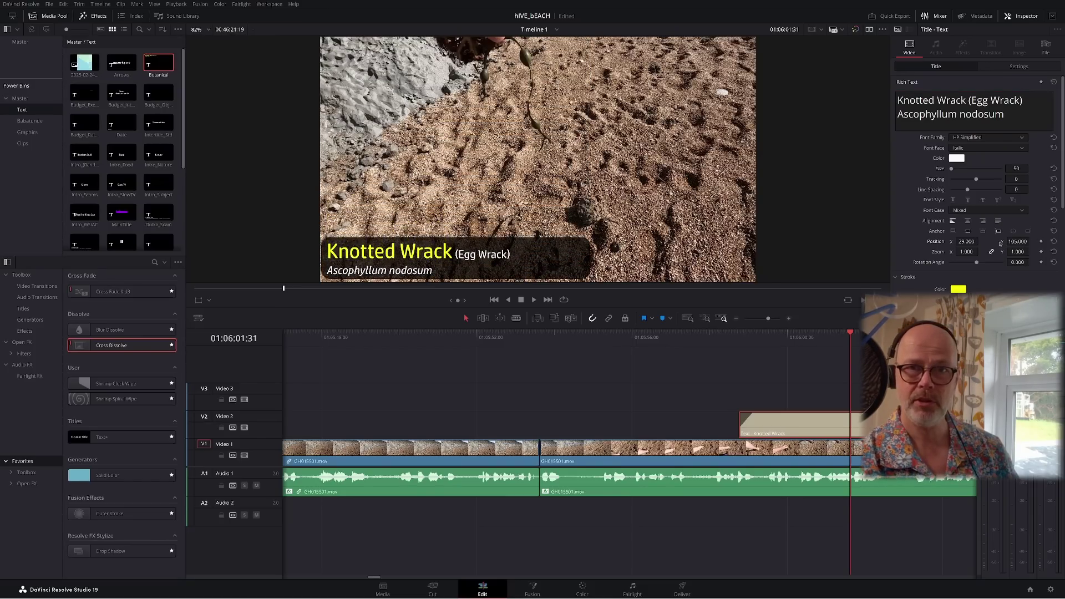
pyautogui.moveTo(992, 242); pyautogui.dragTo(1017, 240)
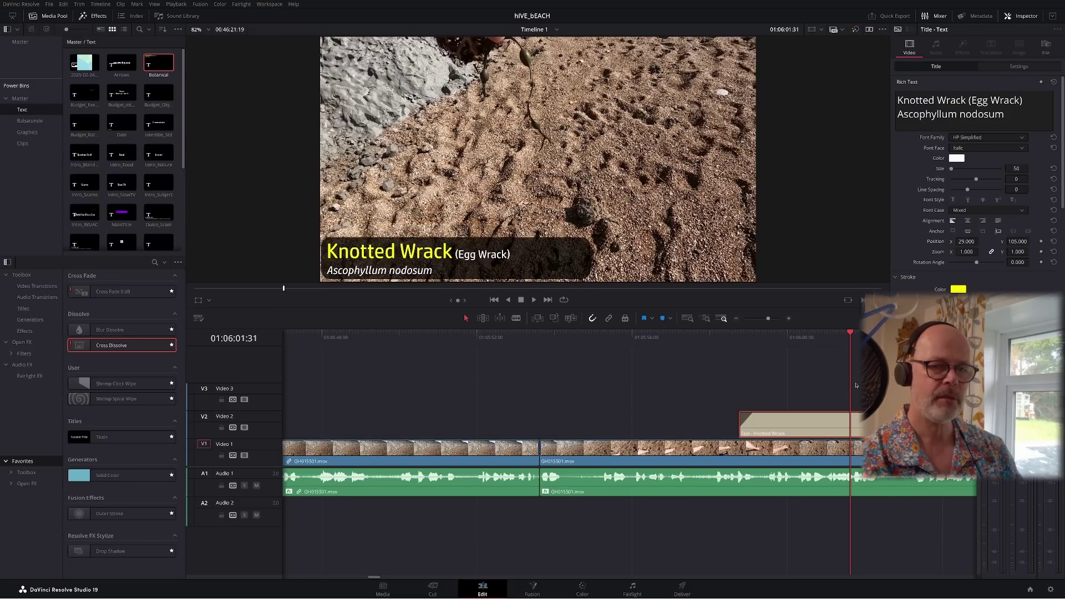
pyautogui.click(712, 335)
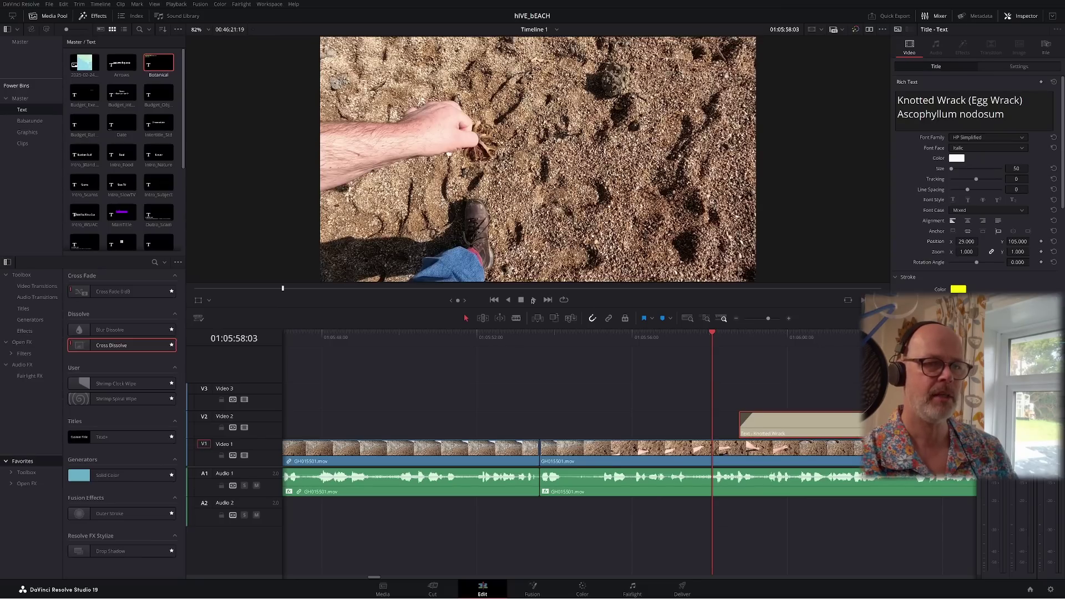
pyautogui.click(533, 300)
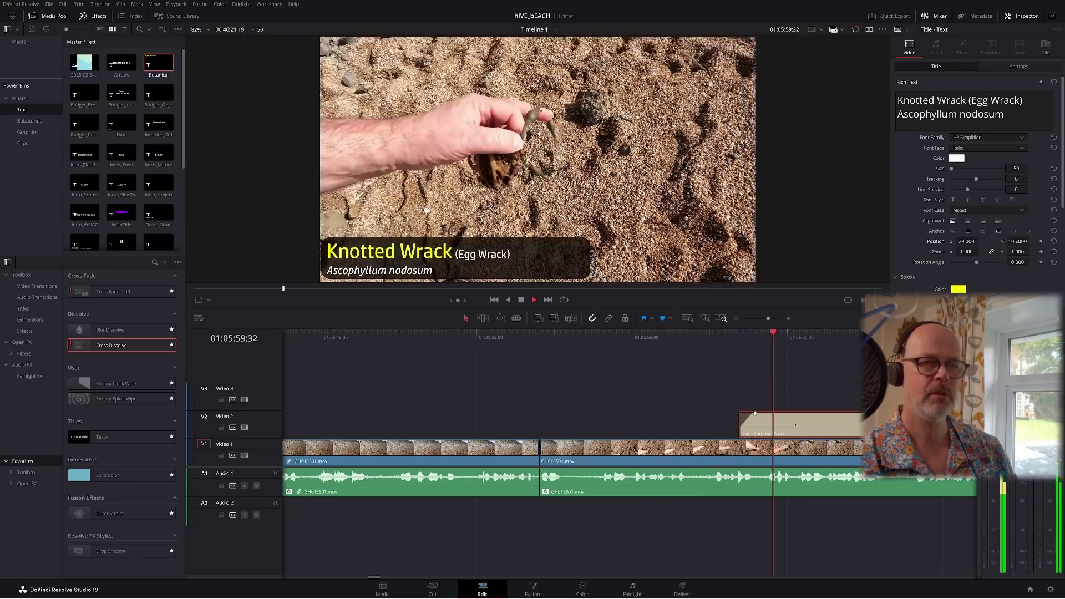
pyautogui.moveTo(796, 425); pyautogui.dragTo(850, 413)
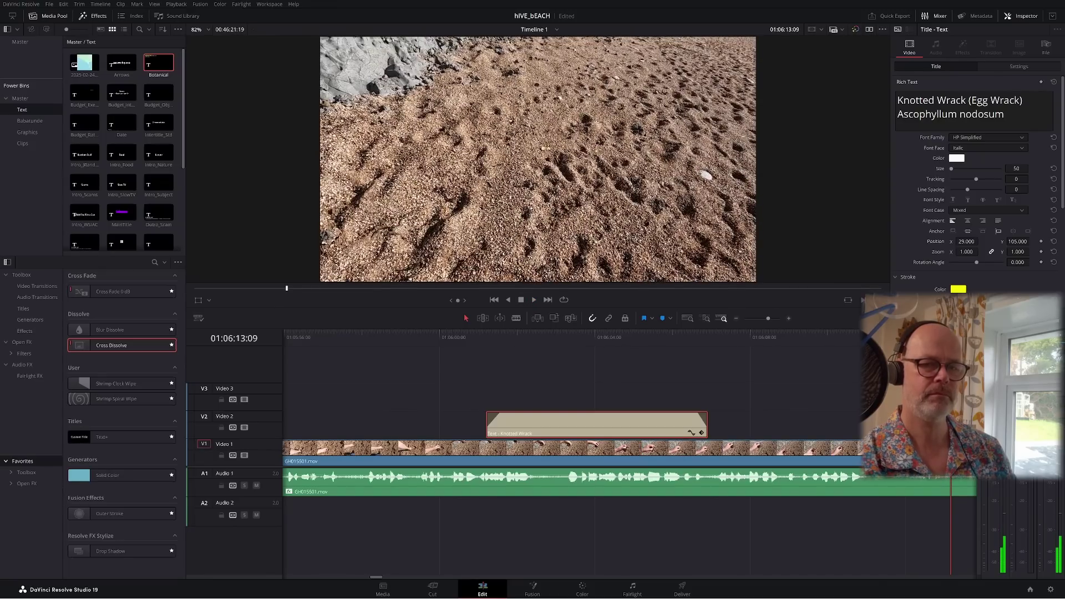
# Split GH015501.mov at 01:06:11:24 and check the footage on both sides of the cut, up to 01:06:20:21
pyautogui.moveTo(951, 337); pyautogui.dragTo(885, 337)
pyautogui.hotkey('ctrl', 'b')
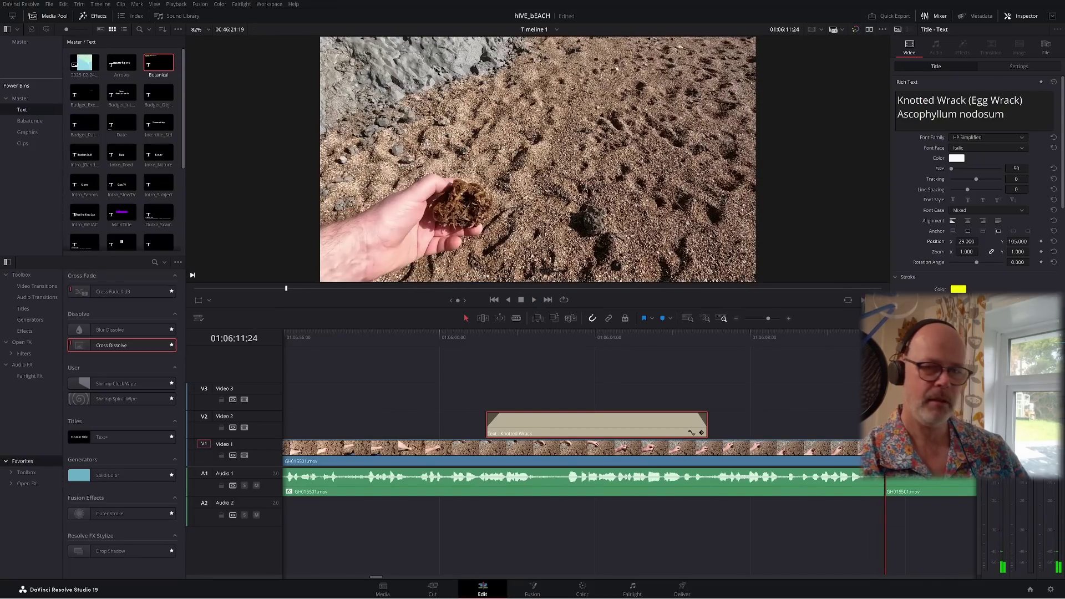
pyautogui.click(737, 319)
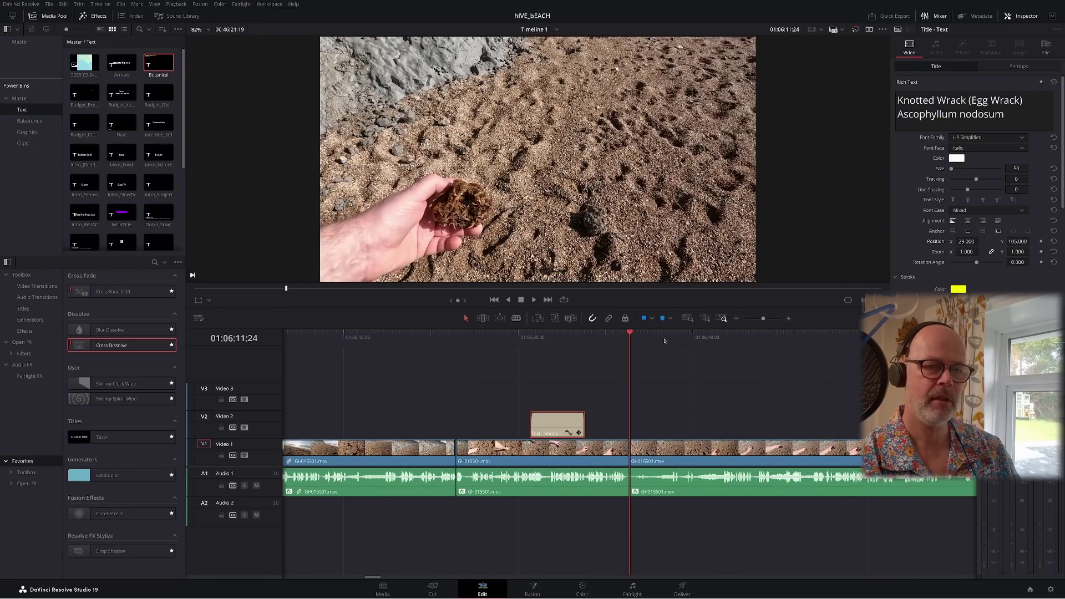
pyautogui.moveTo(664, 341); pyautogui.dragTo(716, 346)
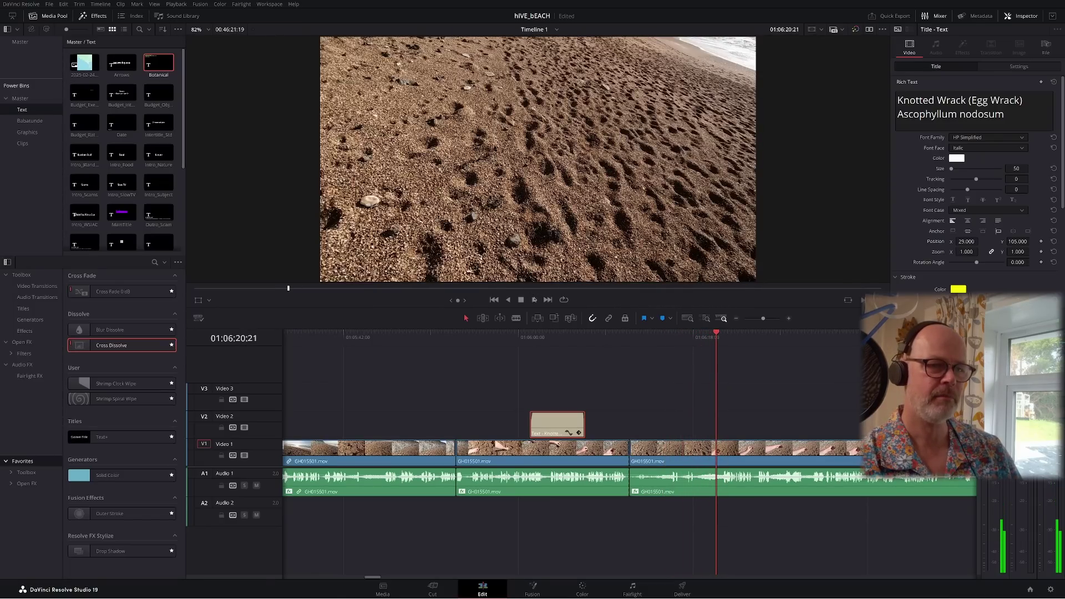
pyautogui.click(595, 336)
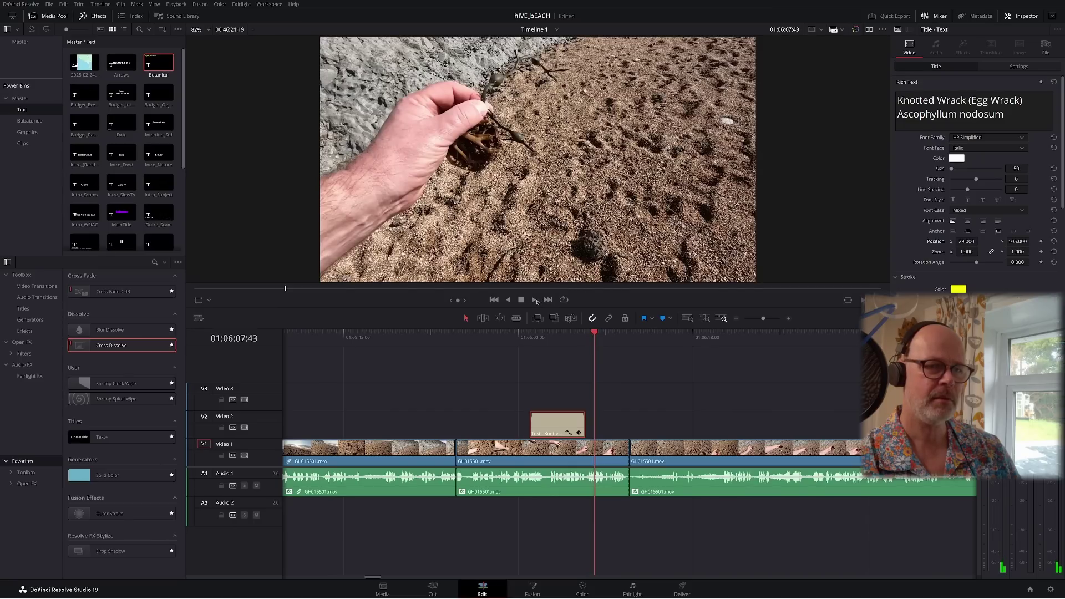
# Play the footage after the Knotted Wrack title and ripple-trim the end of that GH015501.mov clip to 01:06:09:11
pyautogui.click(533, 299)
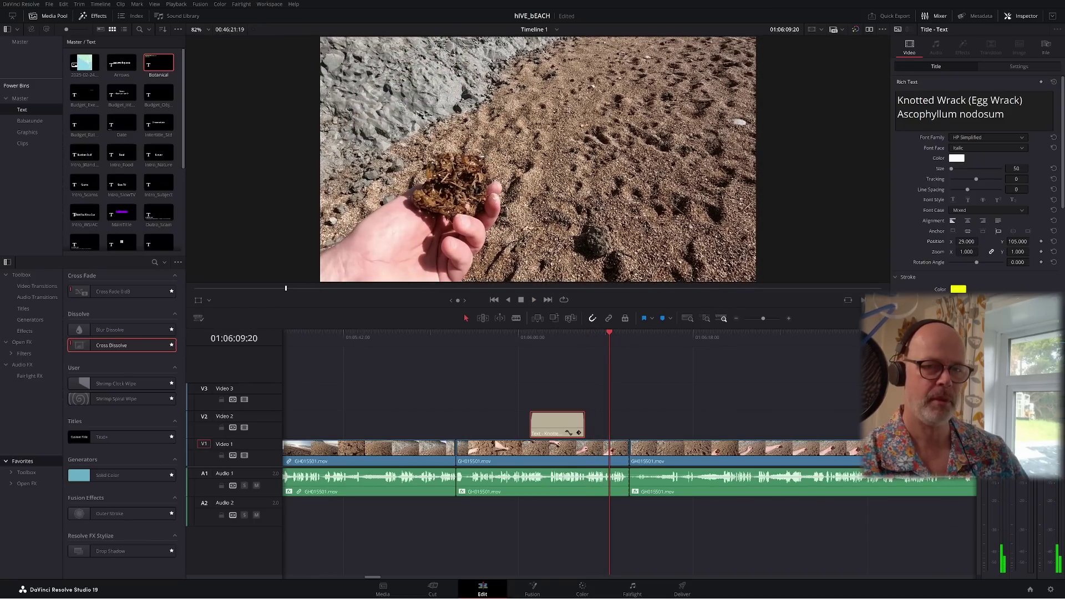
pyautogui.click(789, 320)
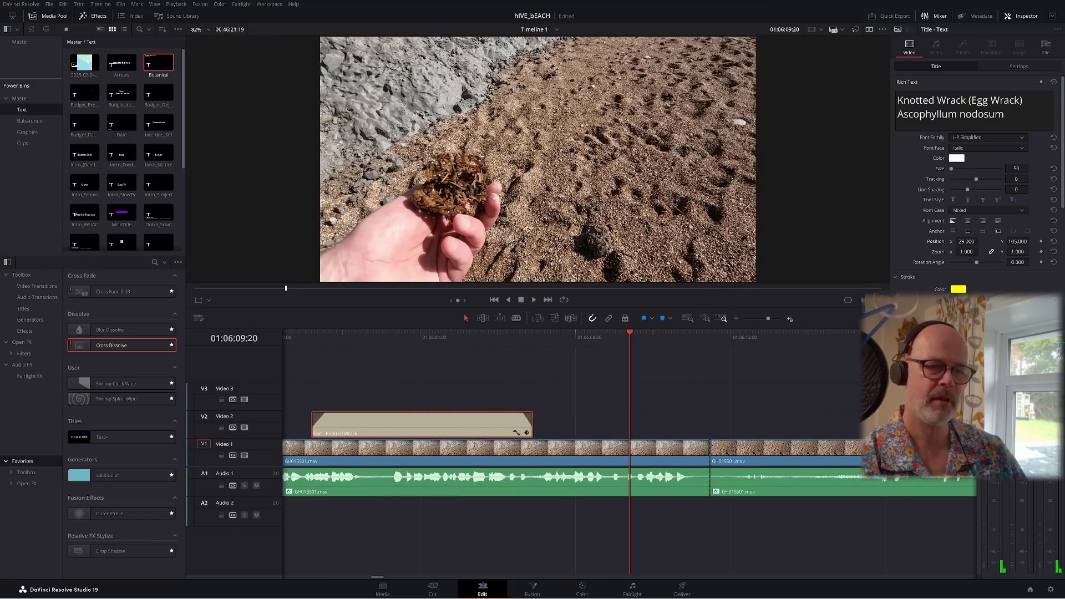
pyautogui.click(617, 337)
pyautogui.click(748, 386)
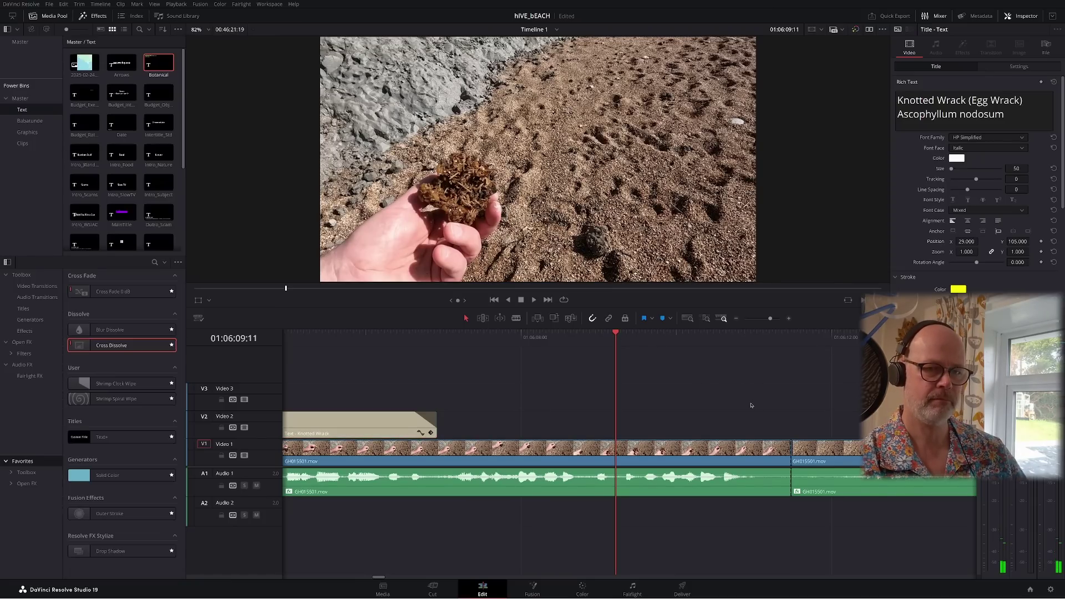
pyautogui.hotkey('ctrl', 'shift', ']')
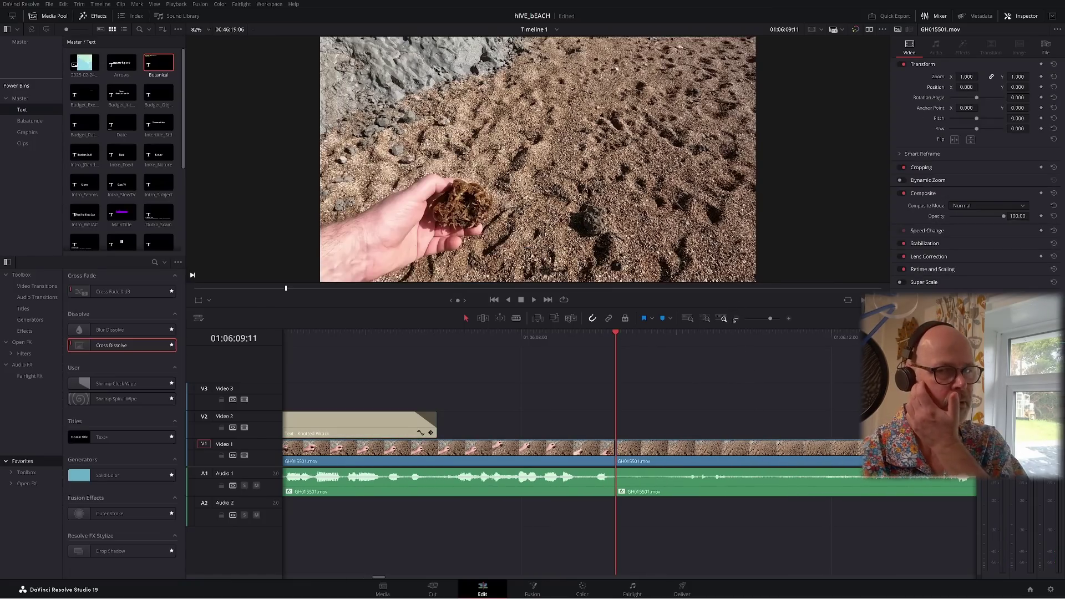
# Ripple-trim the start of the following GH015501.mov clip at 01:06:18:39 and play across the new cut
pyautogui.click(736, 319)
pyautogui.moveTo(796, 336); pyautogui.dragTo(815, 336)
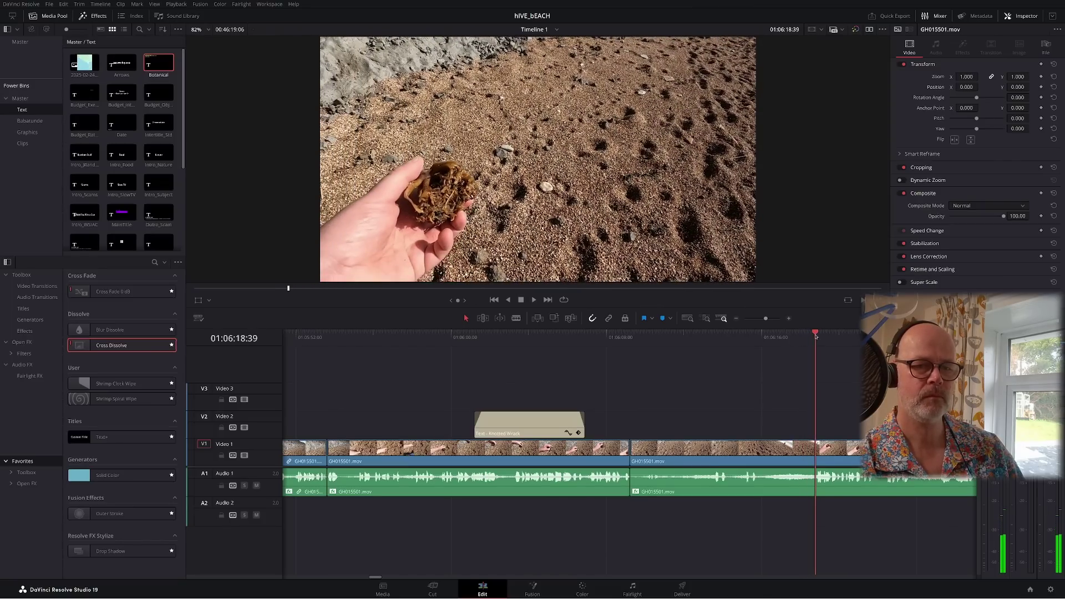
pyautogui.hotkey('ctrl', 'shift', '[')
pyautogui.click(620, 337)
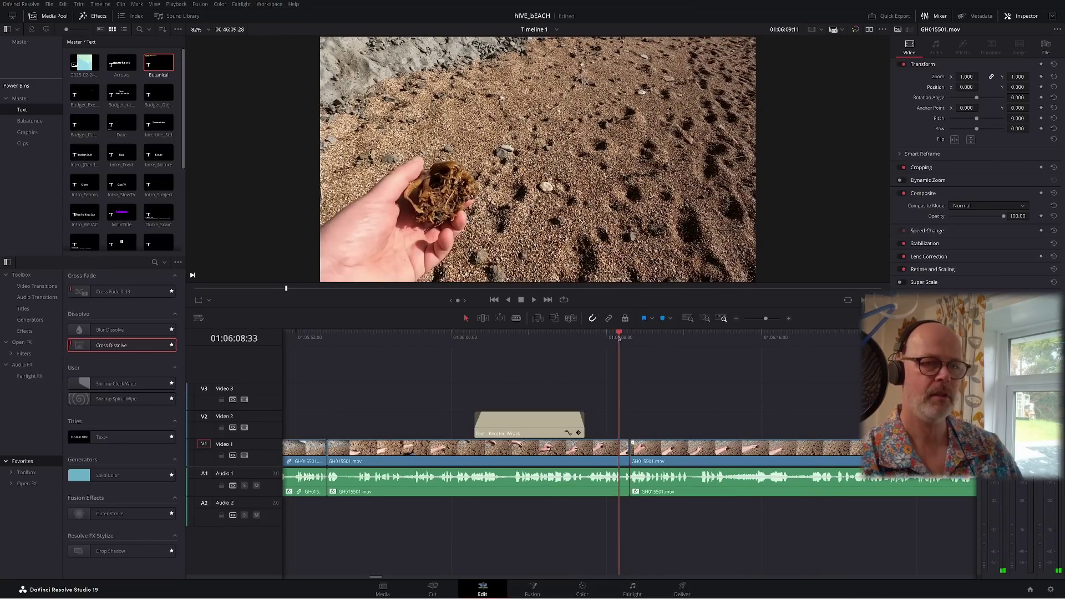
pyautogui.click(534, 301)
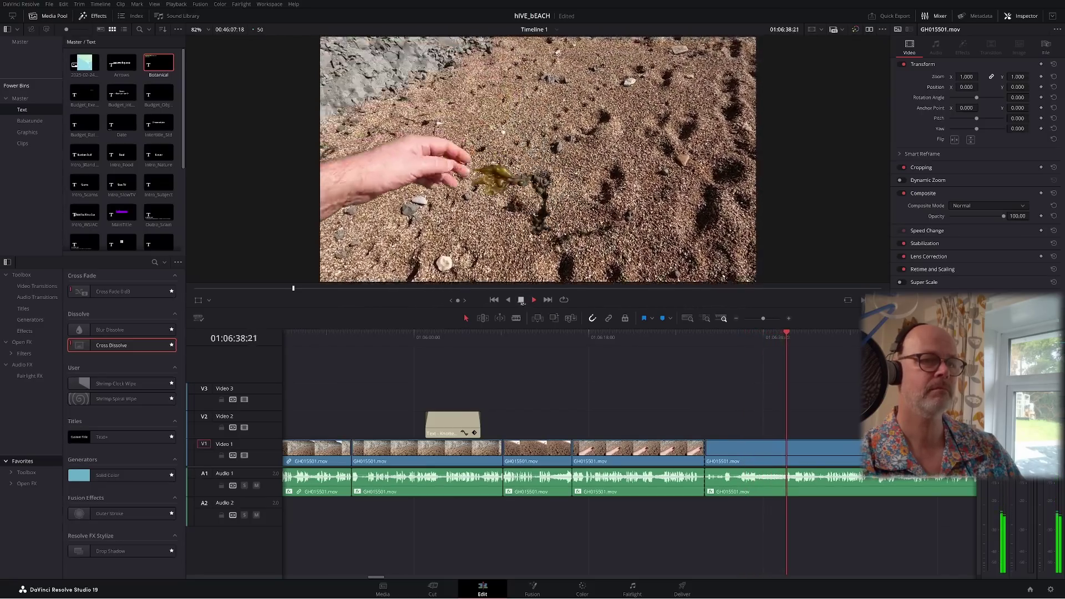
# Place the playhead at 01:06:33:10, switch to Firefox and search Google for "bladder wrack seaweed"
pyautogui.click(725, 340)
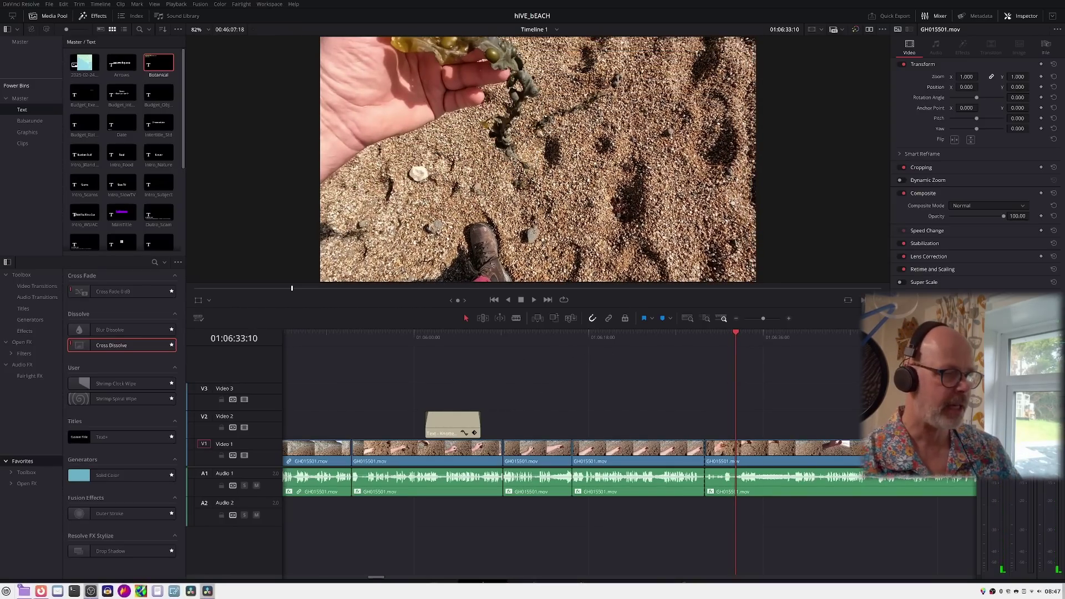
pyautogui.click(60, 580)
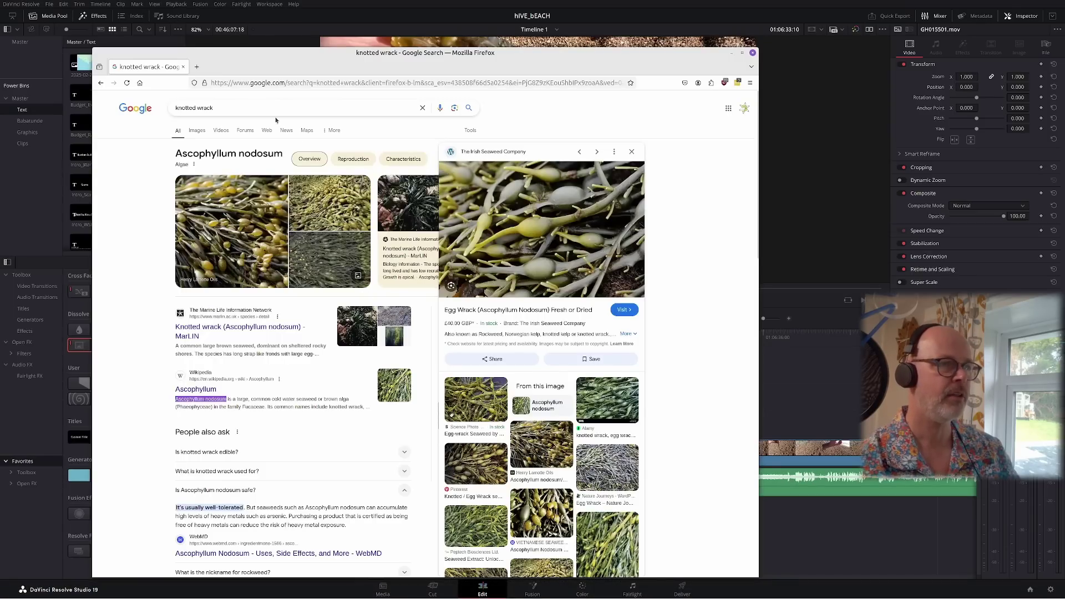
pyautogui.tripleClick(231, 111)
pyautogui.write('blas')
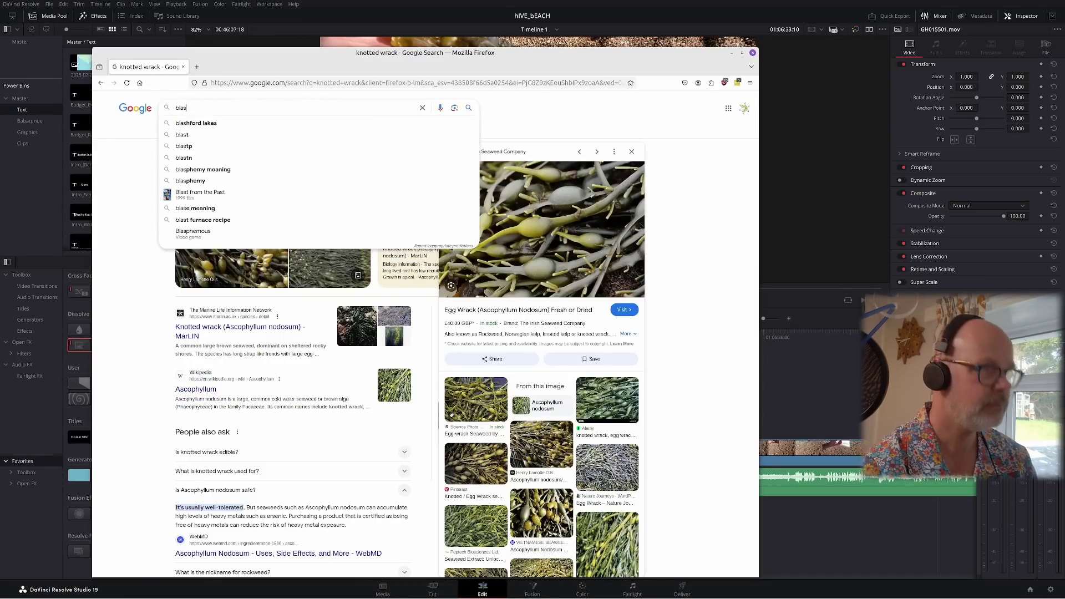
pyautogui.press('BackSpace')
pyautogui.write('dder')
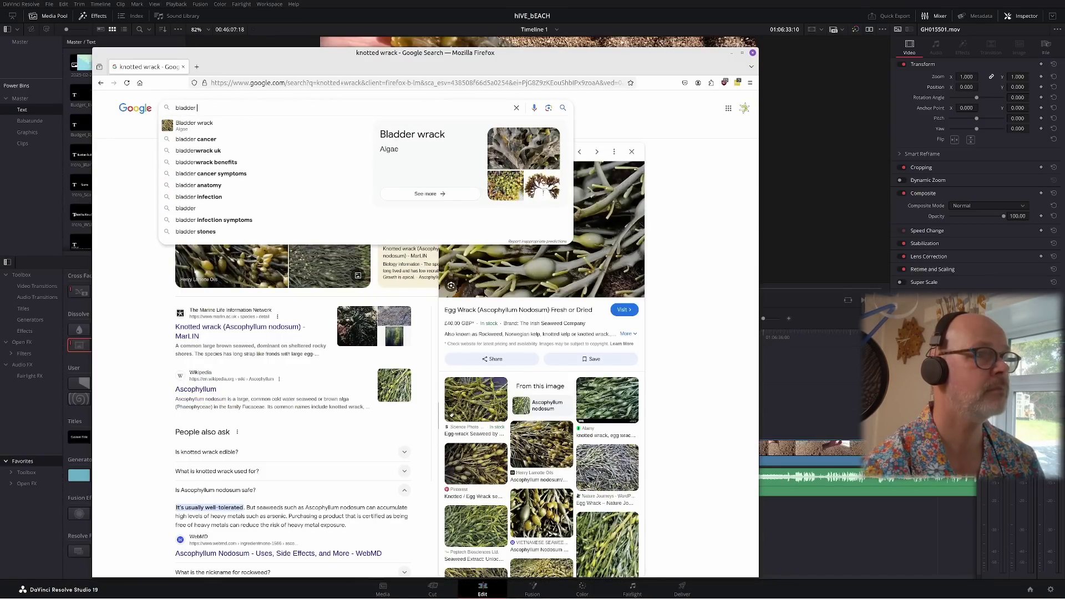
pyautogui.write(' wrack seaweed')
pyautogui.press('Return')
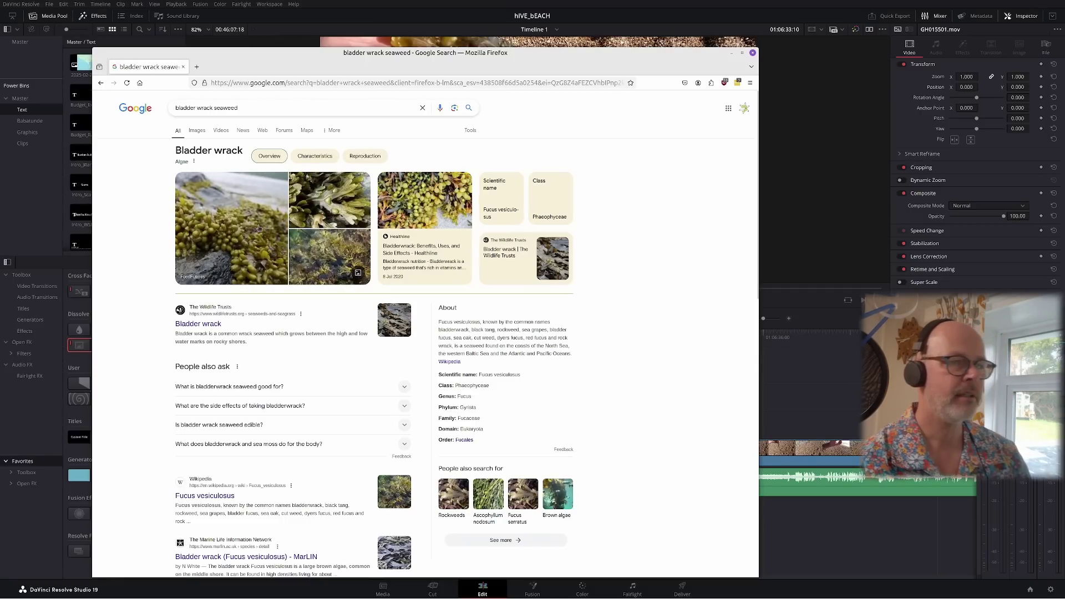
# Copy the Latin name "Fucus vesiculosus" from the About text in the results and return to DaVinci Resolve
pyautogui.moveTo(530, 266)
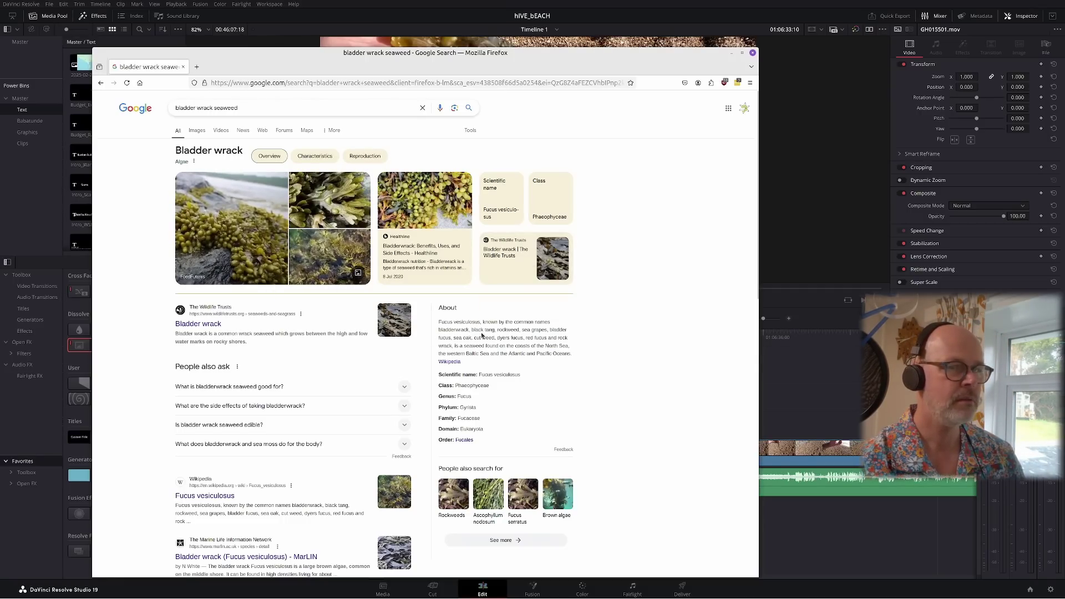
pyautogui.moveTo(449, 321)
pyautogui.mouseDown()
pyautogui.moveTo(388, 499)
pyautogui.moveTo(436, 328)
pyautogui.mouseUp()
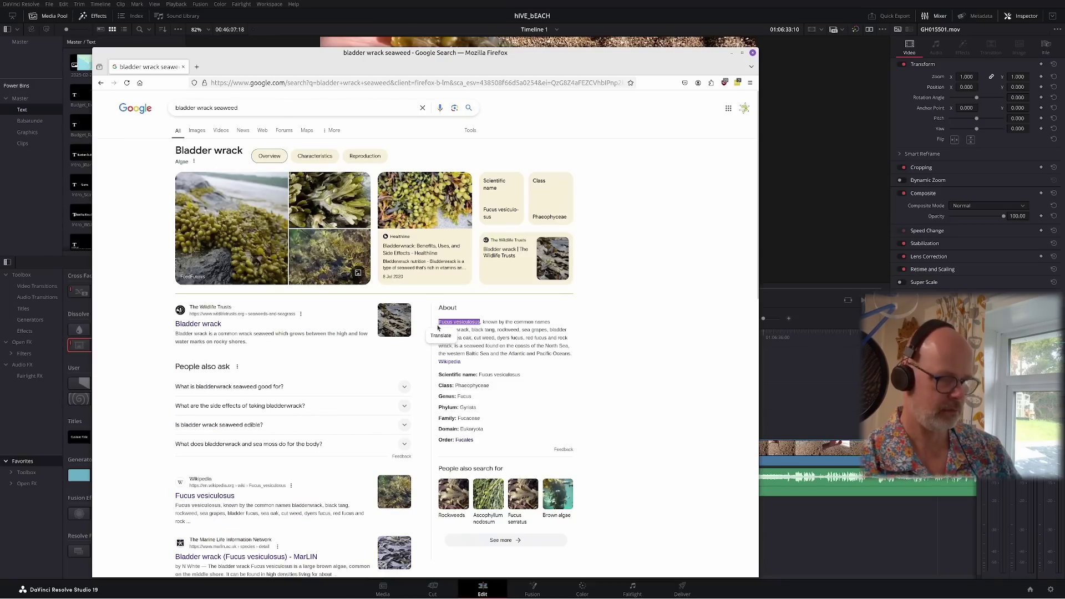
pyautogui.click(861, 362)
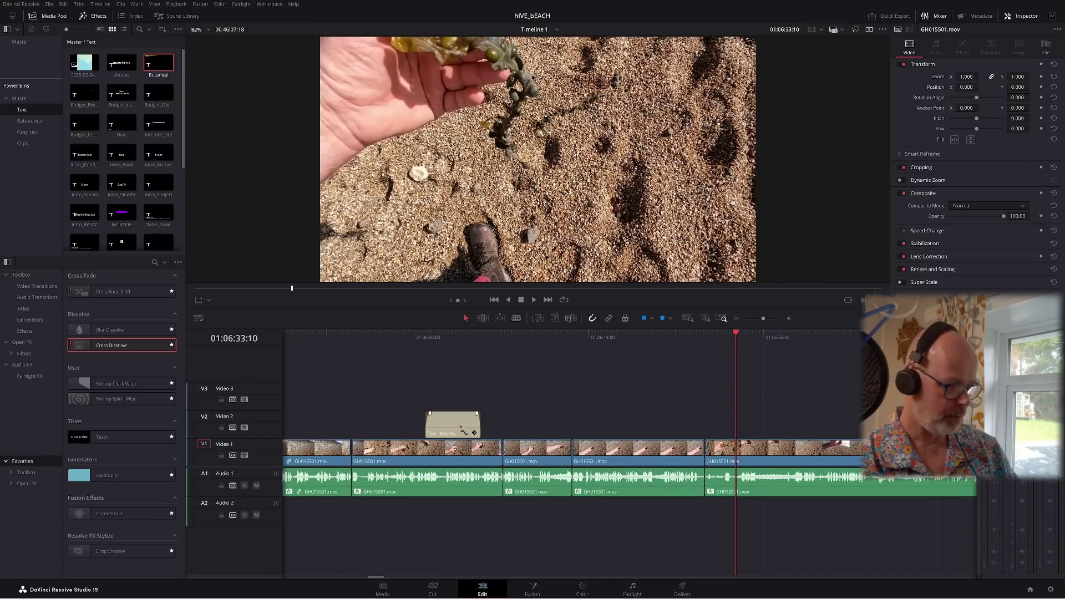
# Duplicate the Knotted Wrack title on Video 2 to 01:06:33:10 and change the copy's first word to "Bladder"
pyautogui.moveTo(455, 423); pyautogui.dragTo(766, 422)
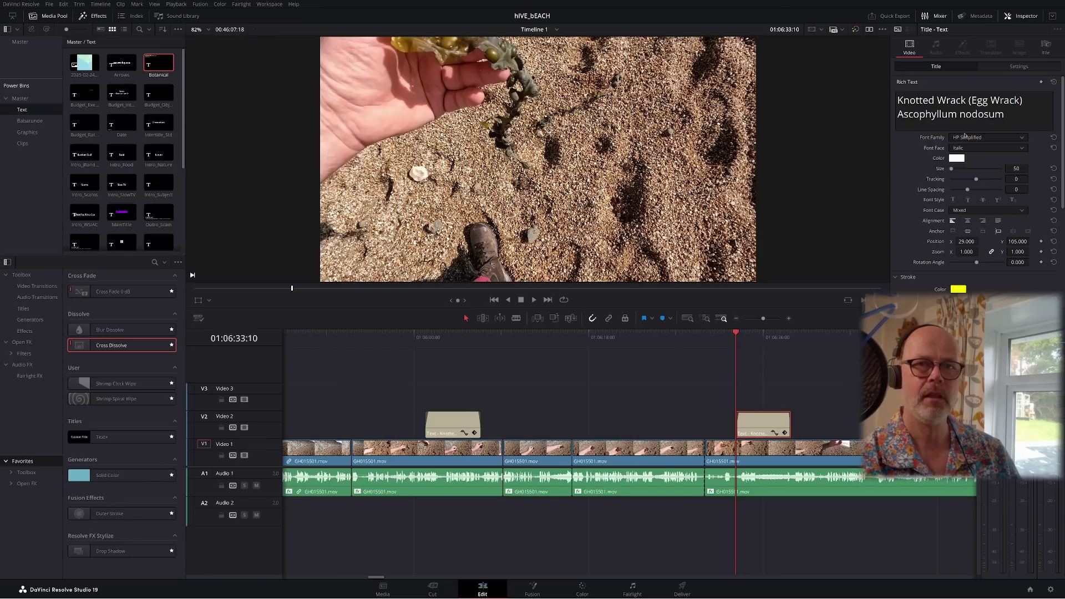
pyautogui.doubleClick(925, 100)
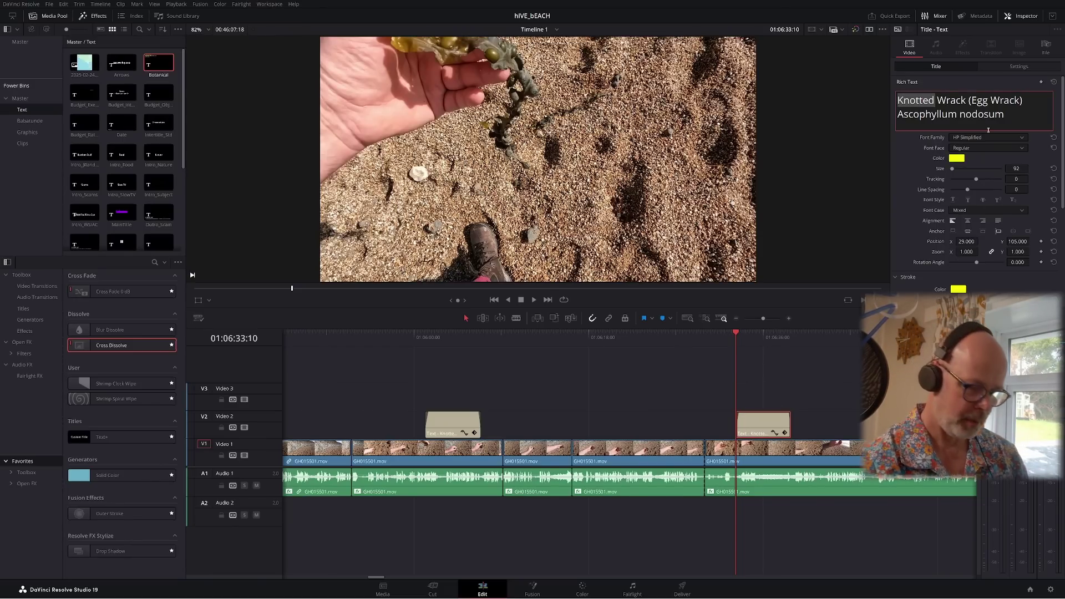
pyautogui.write('Bladder')
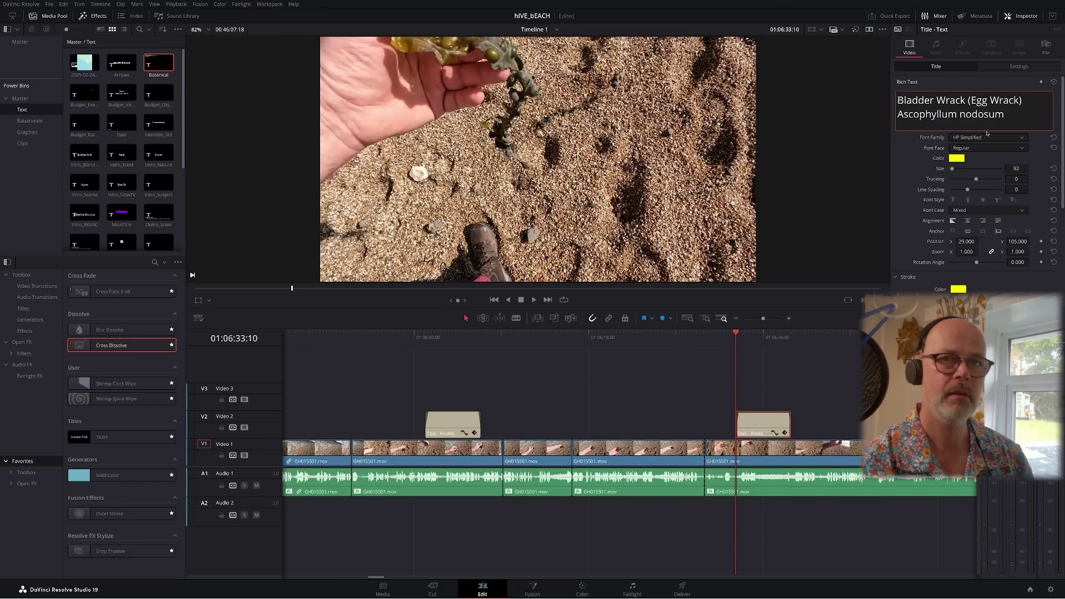
# Change the Bladder Wrack title's alternative name to "Sea Oak" and its second line to "Fucus vesiculosus"
pyautogui.hotkey('alt', 'Tab')
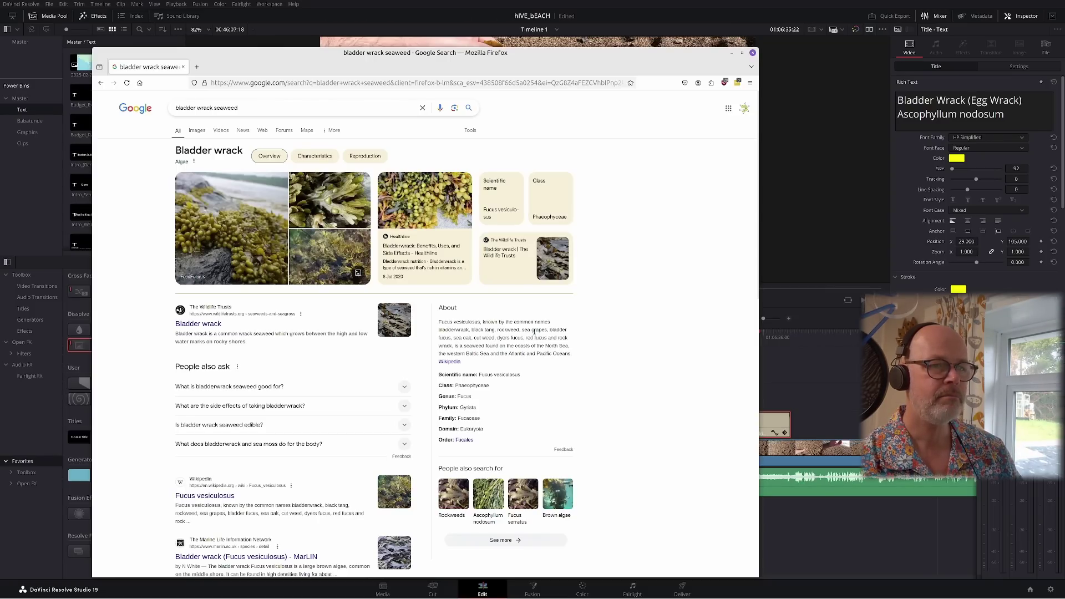
pyautogui.hotkey('alt', 'Tab')
pyautogui.write('Sea Oak')
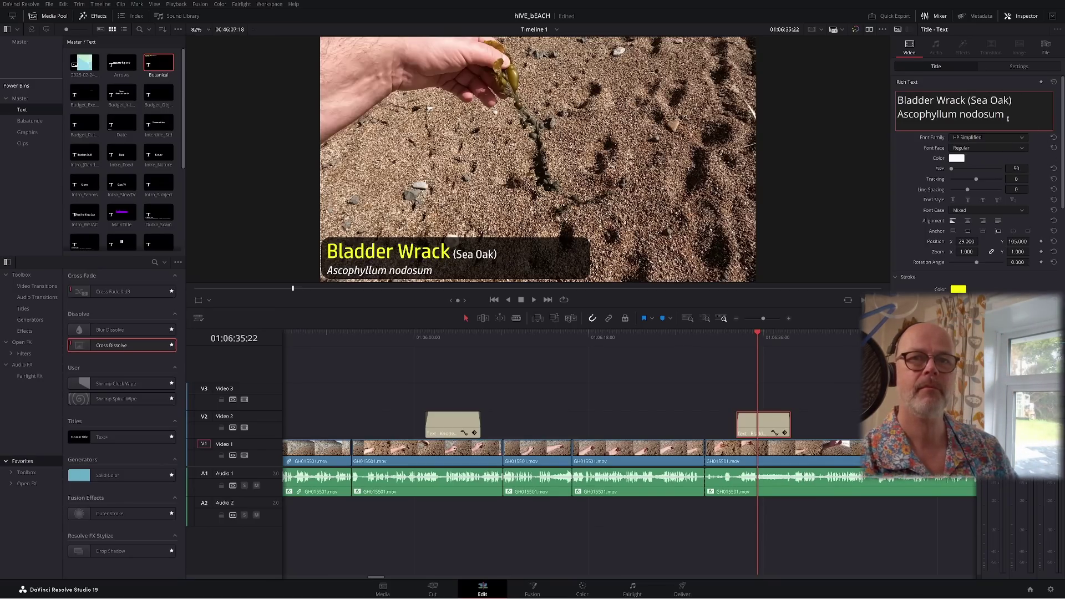
pyautogui.tripleClick(917, 116)
pyautogui.write('Fucus vesiculosus')
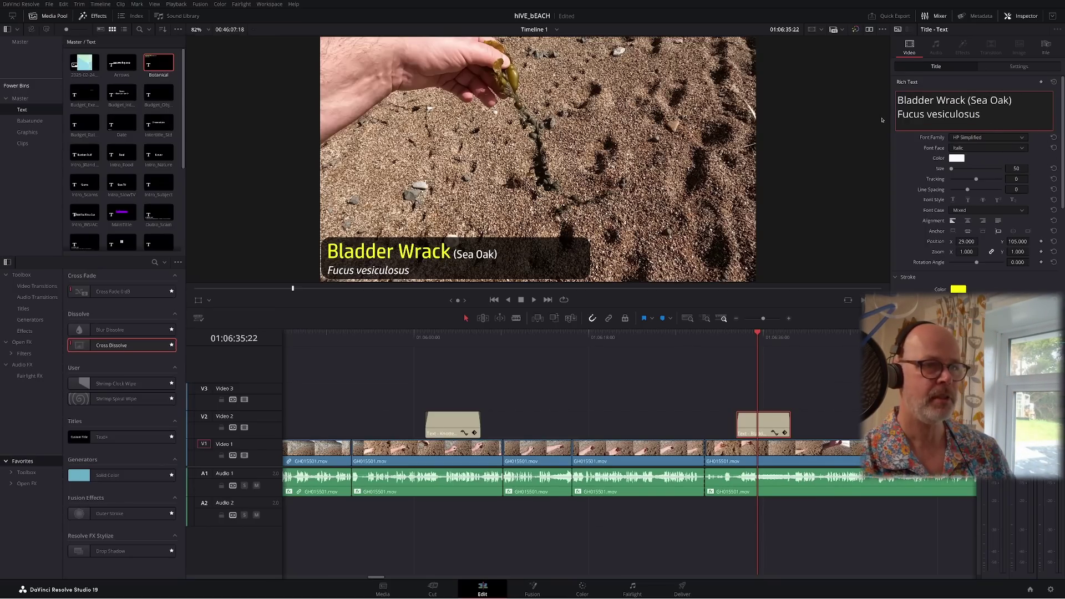
# Play the footage from 01:06:31:42 past the Bladder Wrack title and into GH015502.mov, stopping at 01:07:43:43
pyautogui.click(721, 350)
pyautogui.click(722, 334)
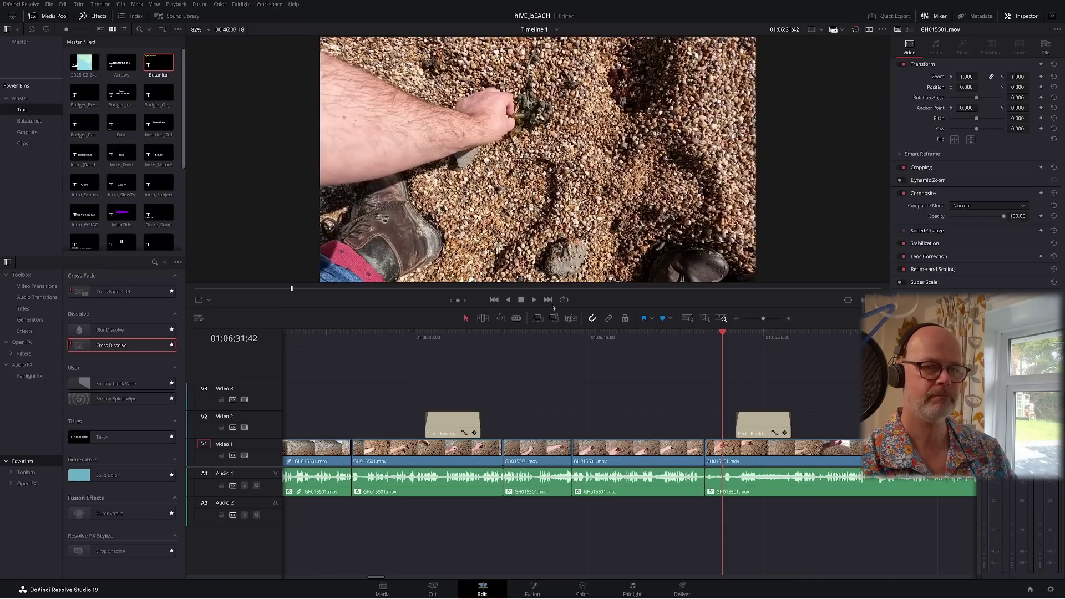
pyautogui.click(534, 300)
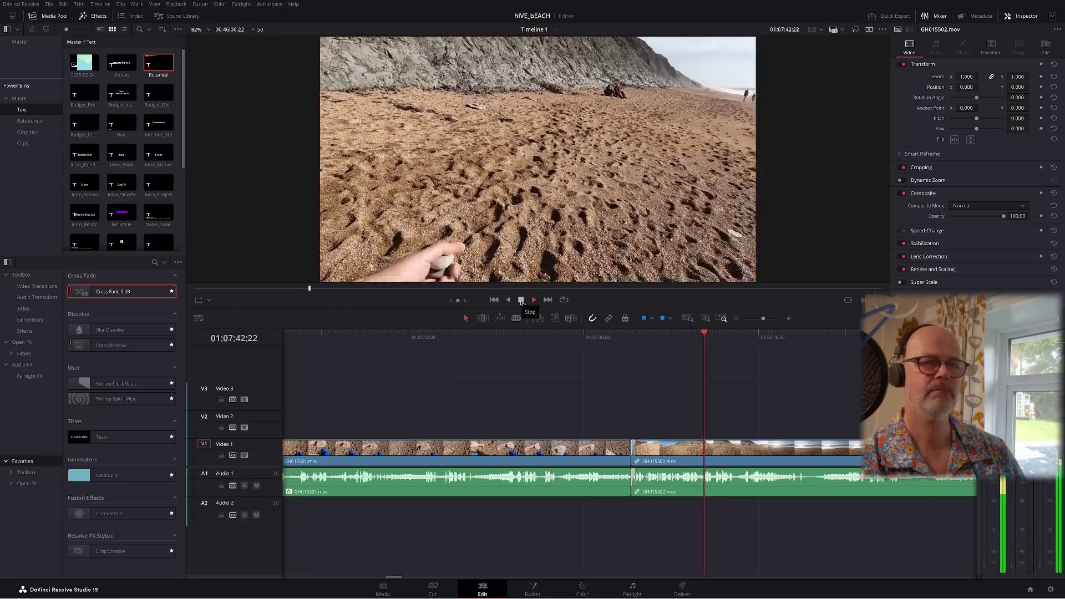
pyautogui.click(522, 300)
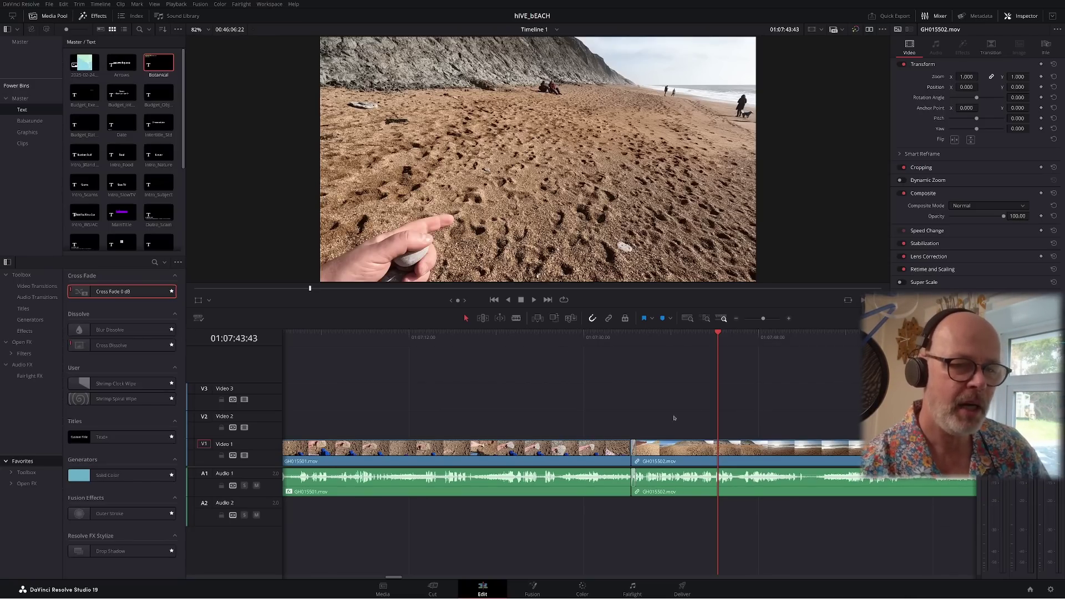
# Split the GH015502.mov audio on Audio 1 at 01:07:43:43 and set the first part's clip color to Orange
pyautogui.click(700, 495)
pyautogui.hotkey('ctrl', 'b')
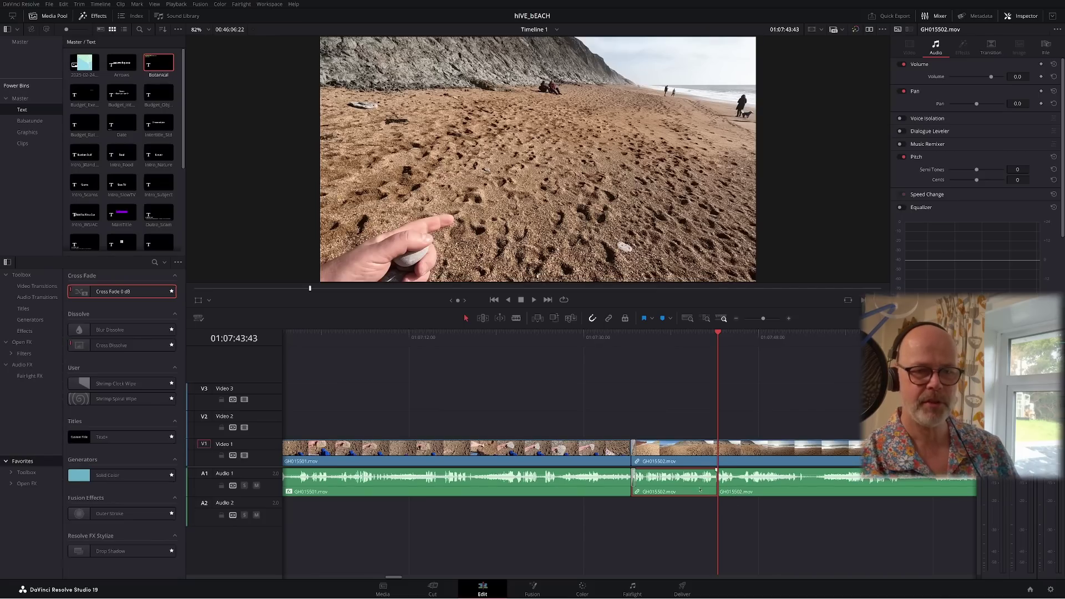
pyautogui.rightClick(701, 490)
pyautogui.moveTo(795, 418)
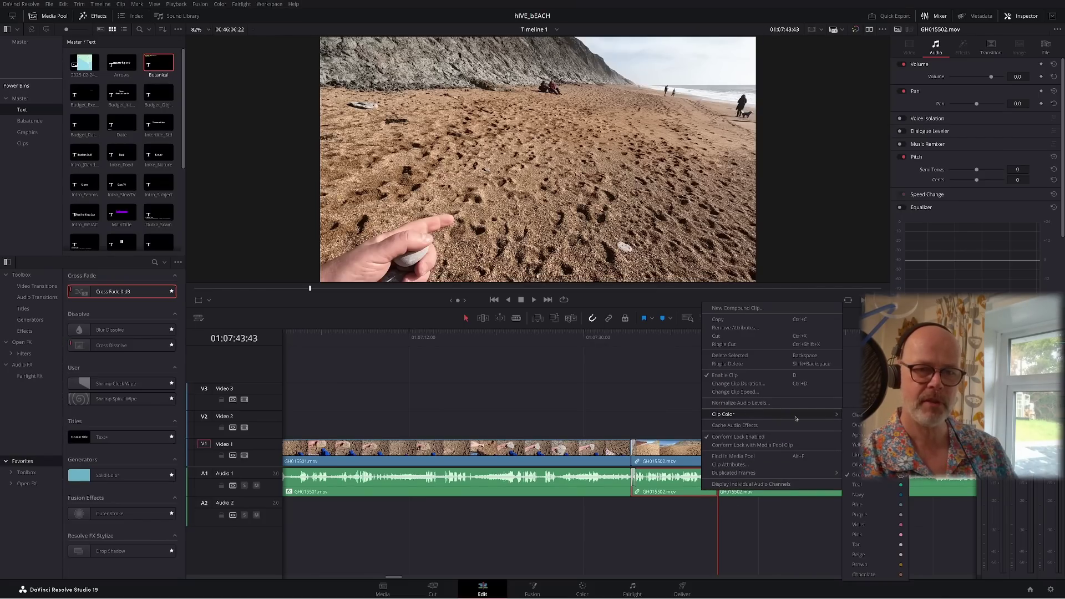
pyautogui.click(860, 424)
pyautogui.click(696, 537)
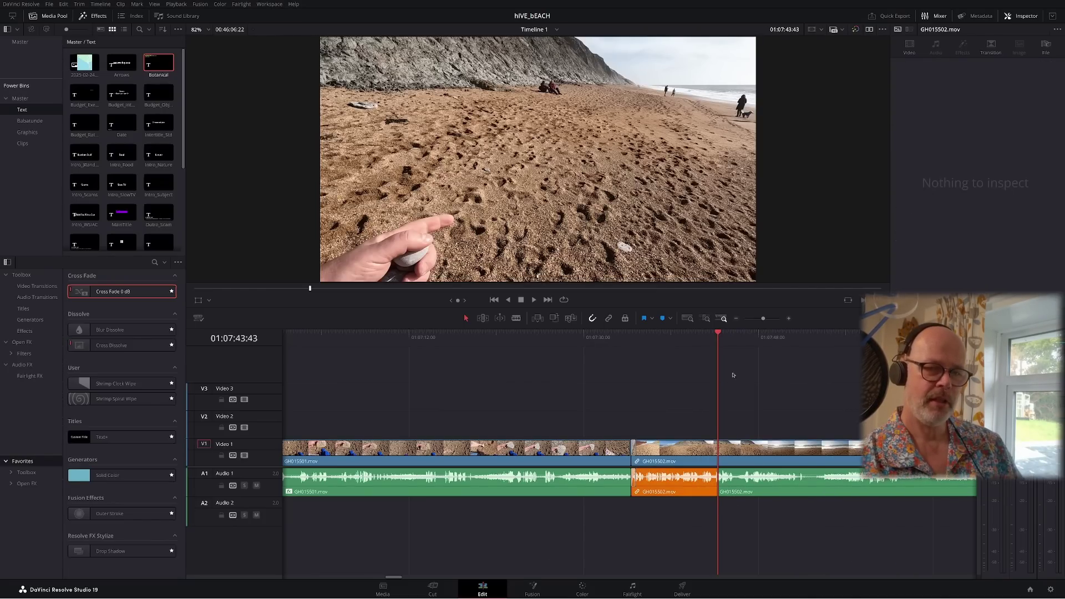
pyautogui.click(692, 337)
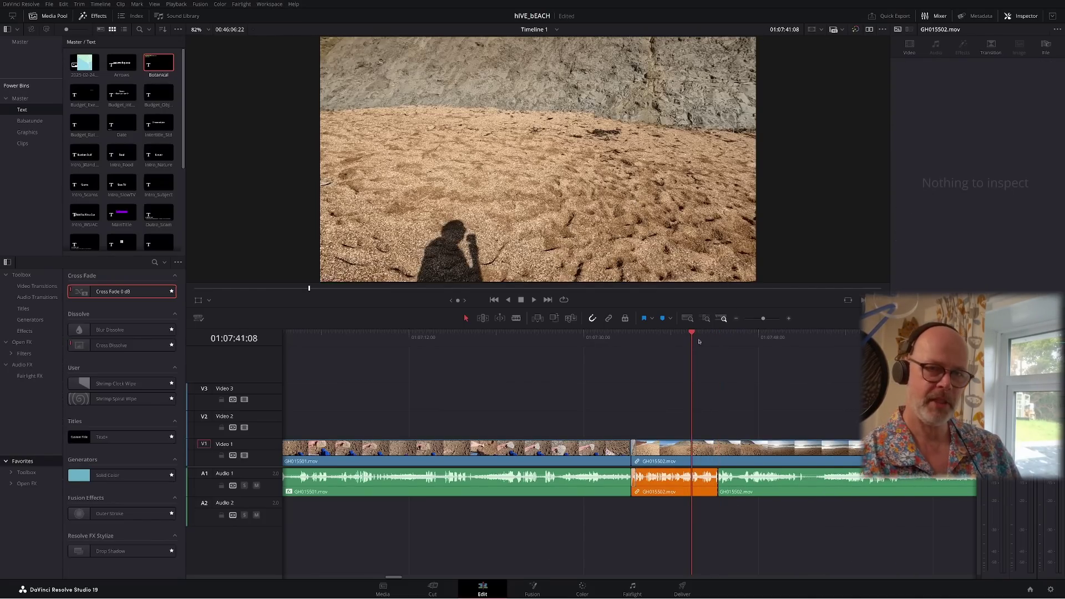
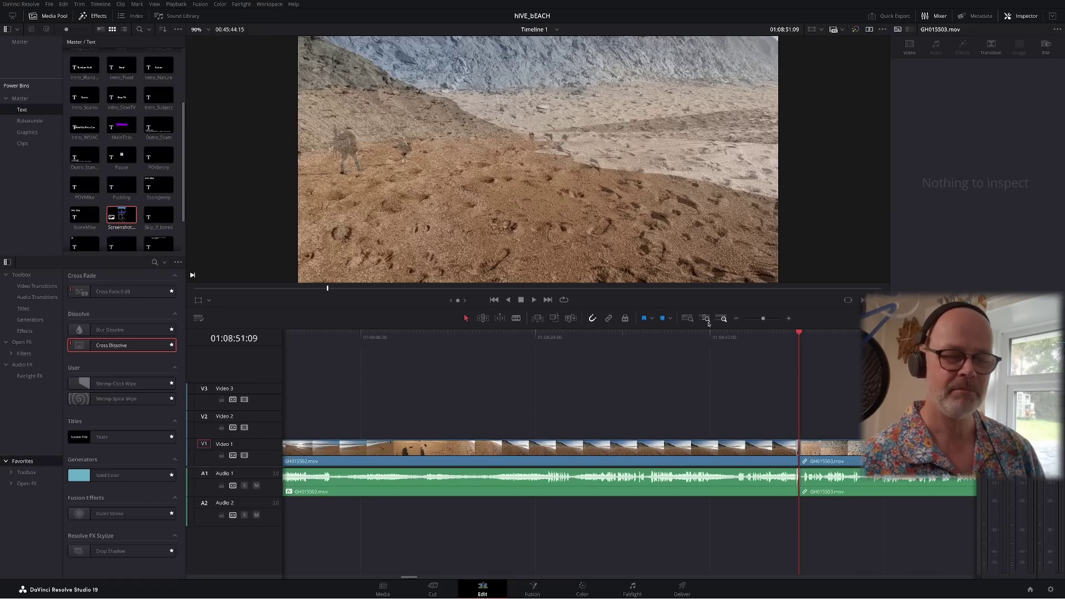
# Review the GH015503.mov footage at high speed from 01:08:51:09 to about 01:09:29, replaying the cliff section
pyautogui.click(708, 322)
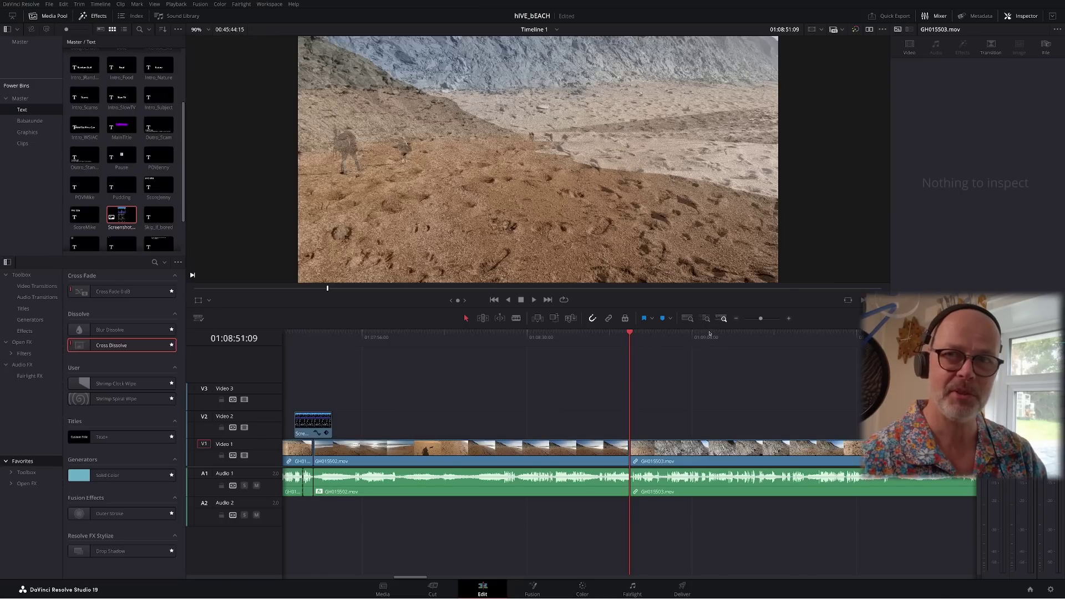
pyautogui.click(788, 319)
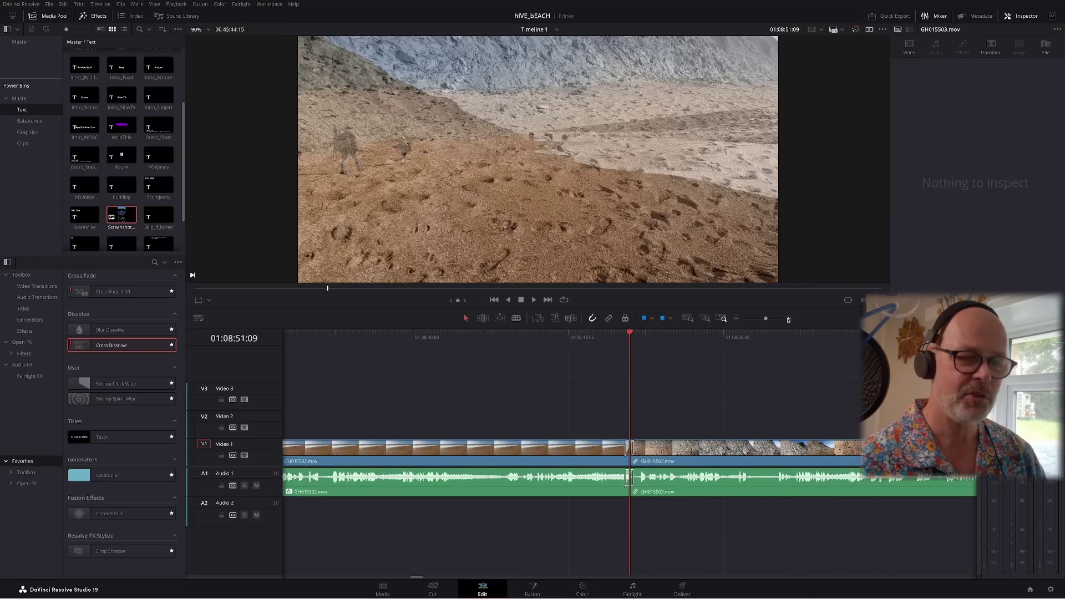
pyautogui.press('l')
pyautogui.press('l')
pyautogui.press('l')
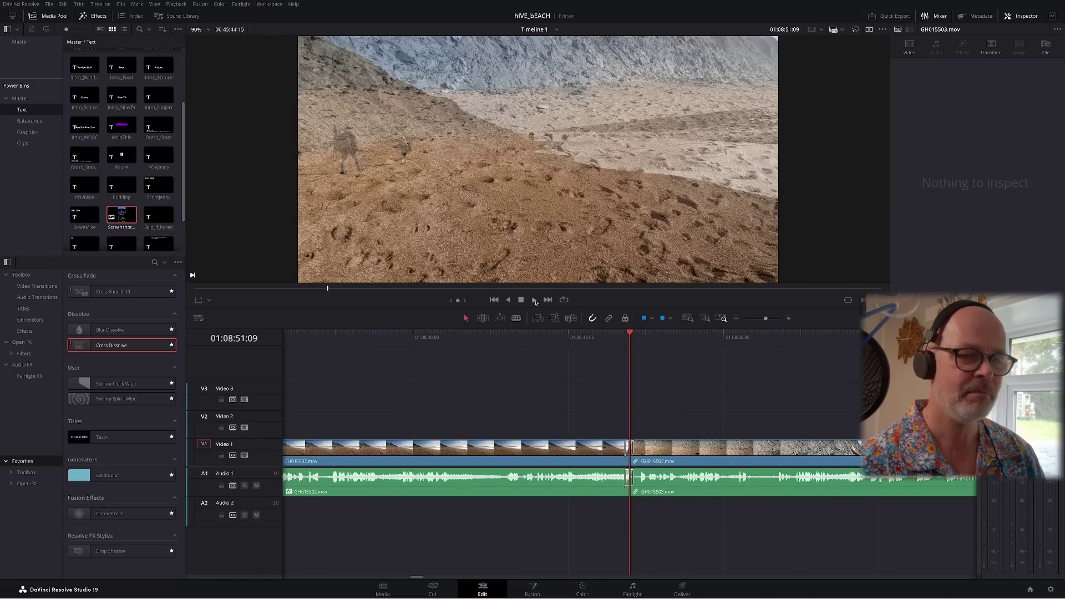
pyautogui.click(736, 319)
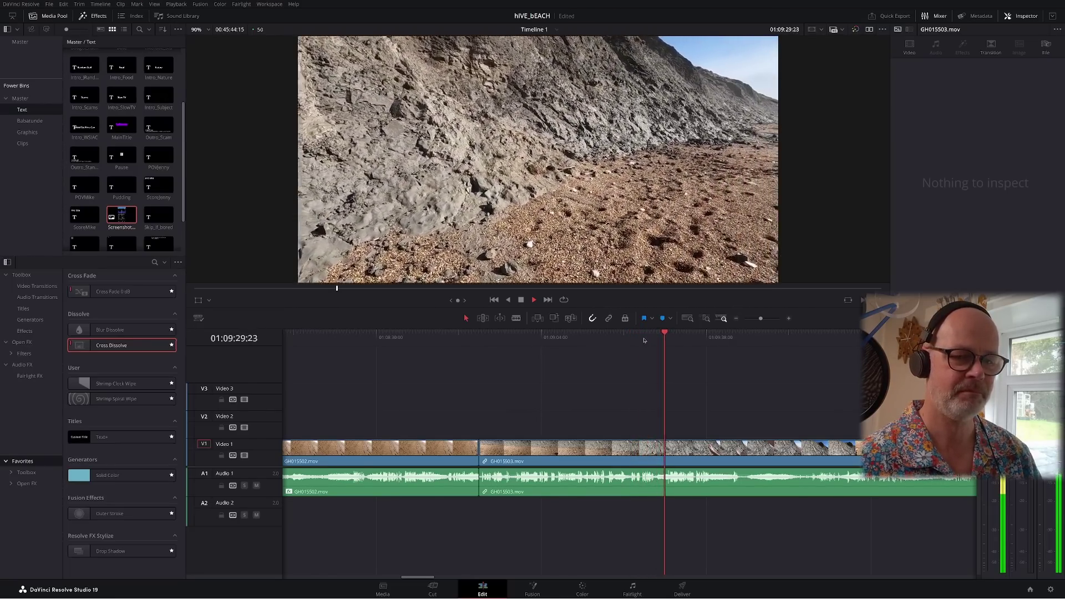
pyautogui.click(642, 336)
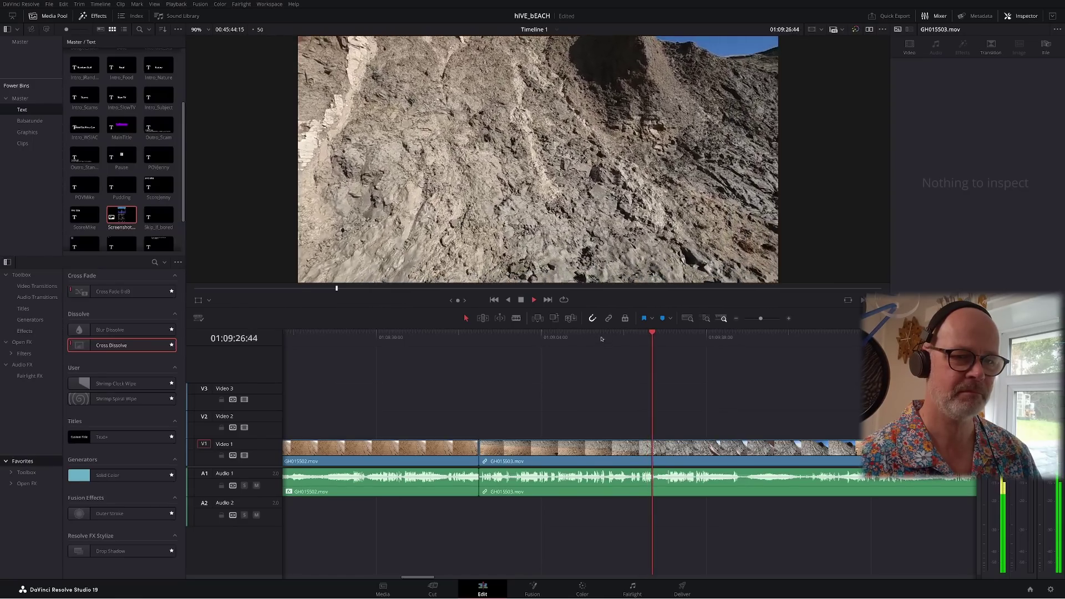
pyautogui.click(602, 337)
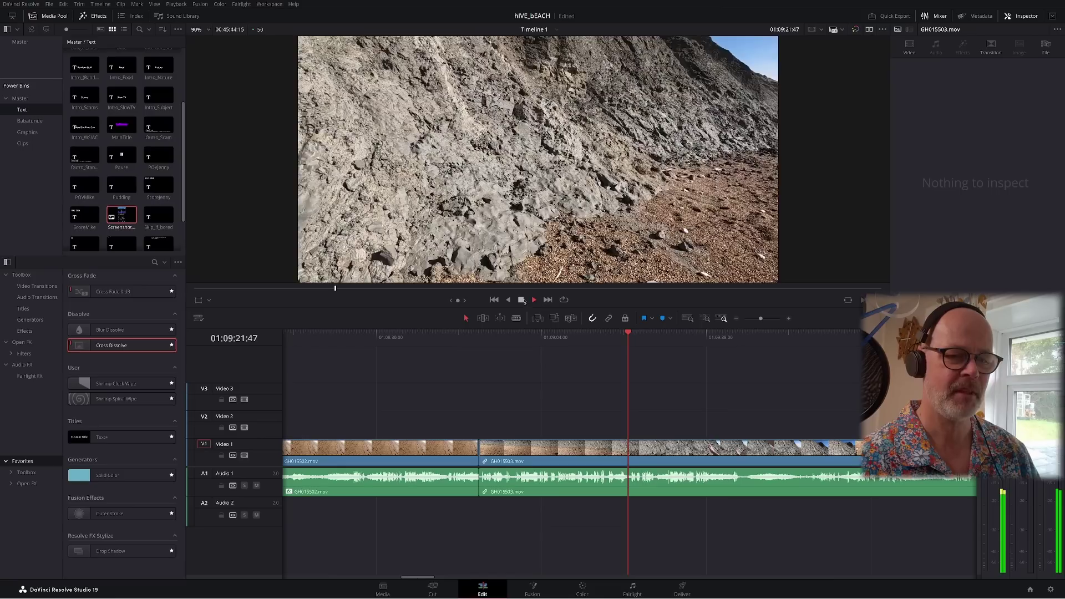
# Split GH015503.mov at 01:09:22:08 and ripple-delete the footage from that cut up to 01:09:57:03
pyautogui.click(523, 300)
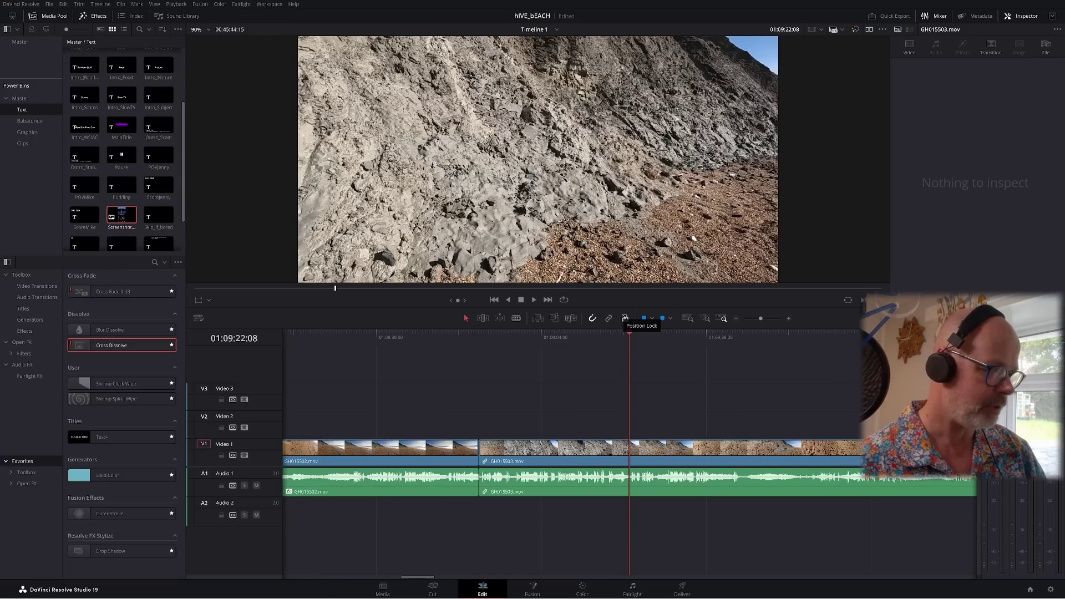
pyautogui.hotkey('ctrl', 'b')
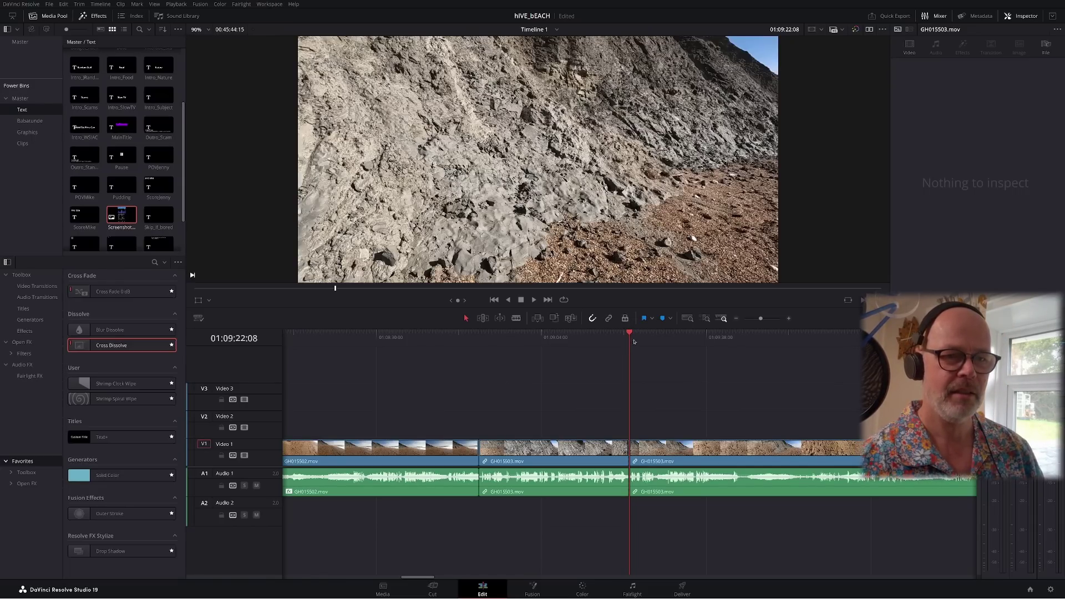
pyautogui.press('space')
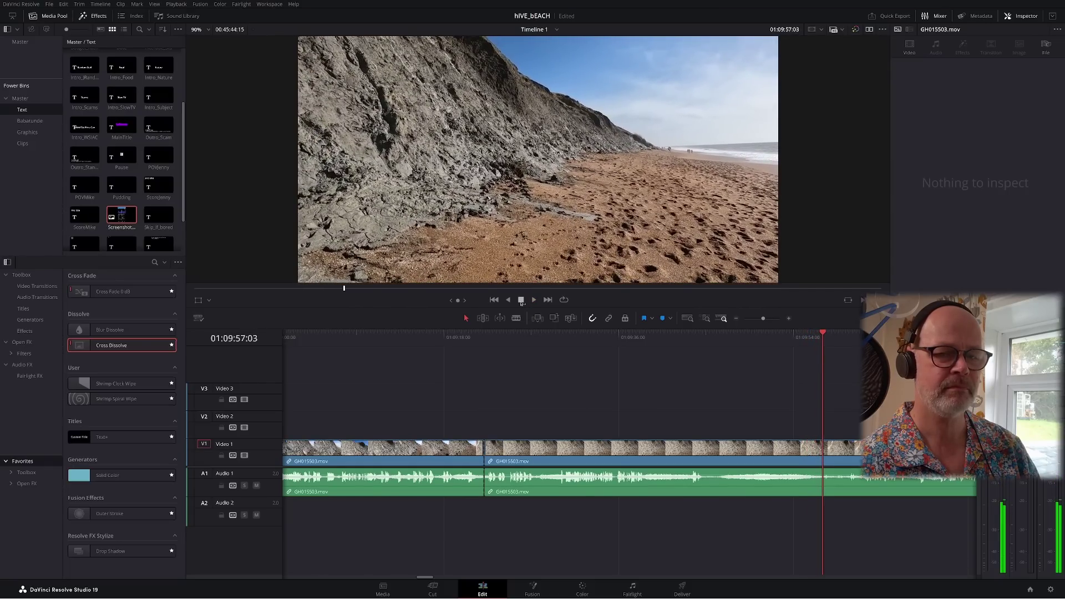
pyautogui.click(521, 300)
pyautogui.press('Up')
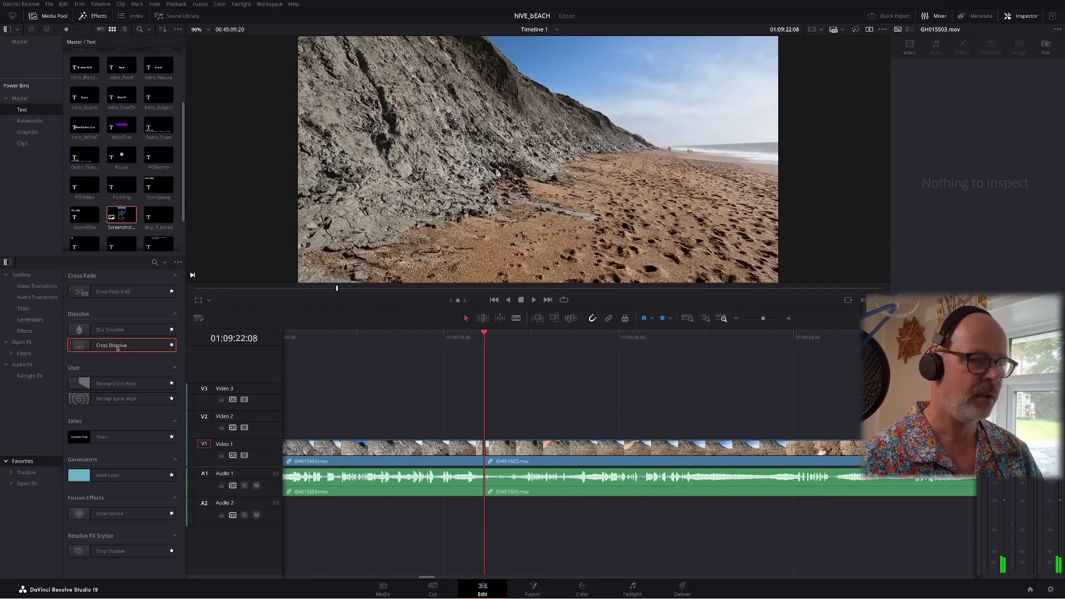
# Add a Cross Dissolve to the video and a Cross Fade 0 dB to the audio at the 01:09:22:08 cut
pyautogui.moveTo(111, 345); pyautogui.dragTo(486, 464)
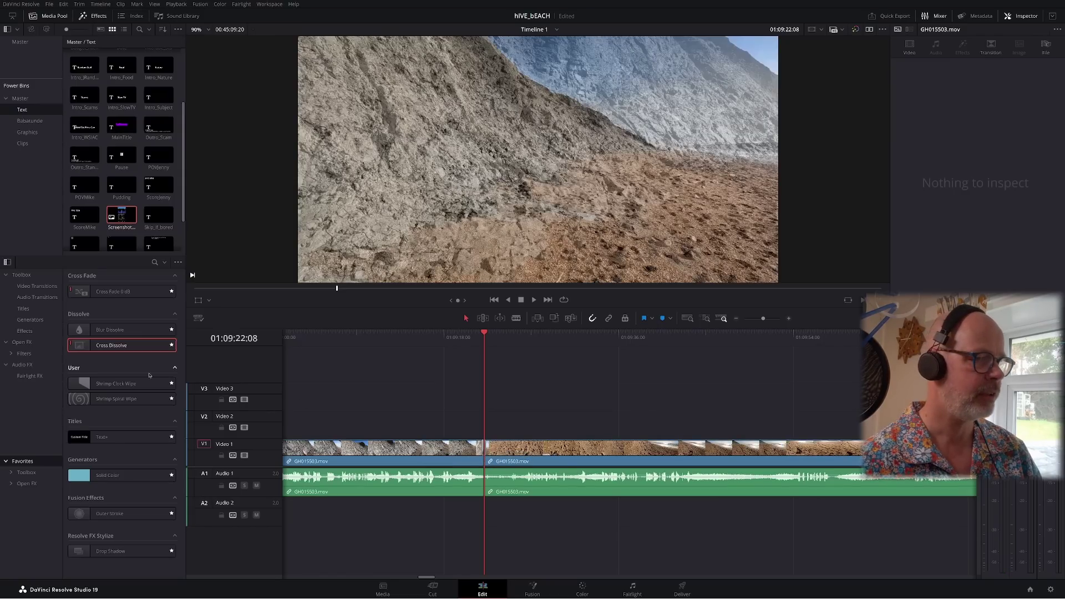
pyautogui.moveTo(119, 294); pyautogui.dragTo(484, 478)
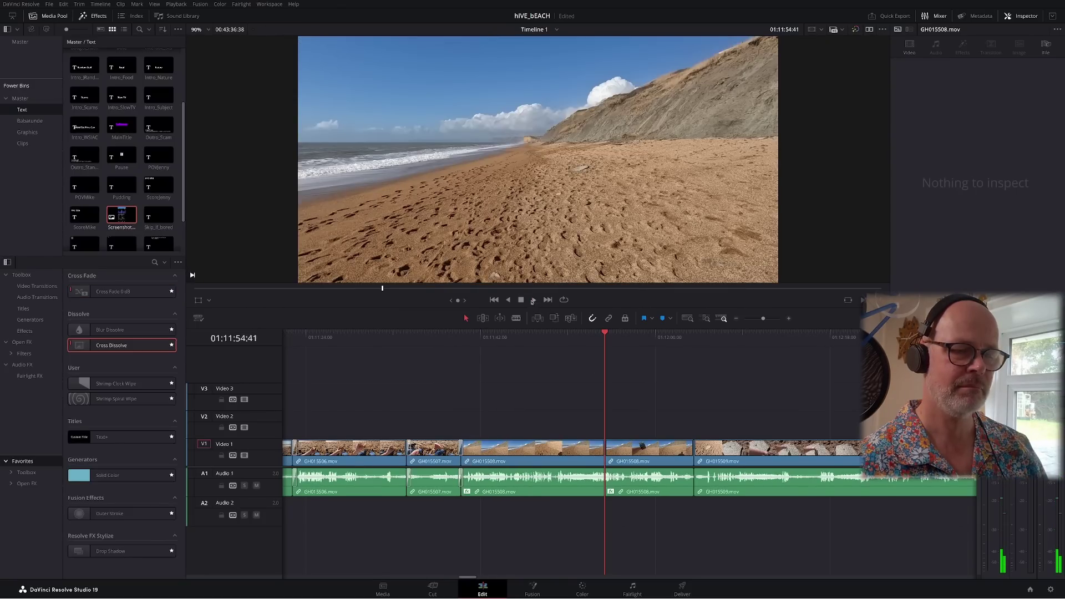
# Replay the crisp packet section of GH015508.mov from about 01:11:52 and split the clip's video and audio at 01:11:54:43
pyautogui.click(532, 300)
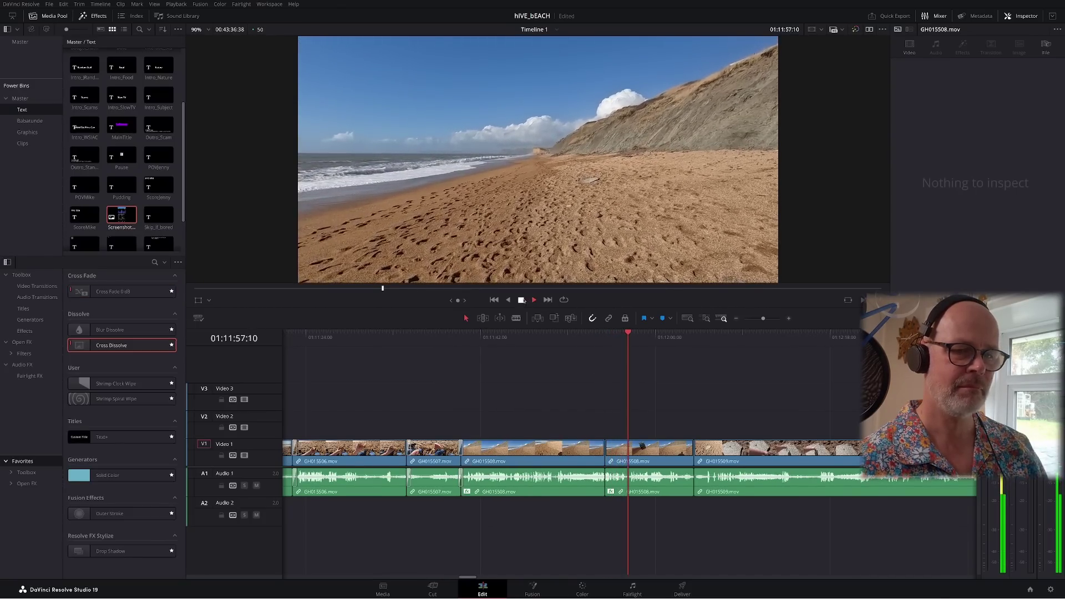
pyautogui.click(534, 299)
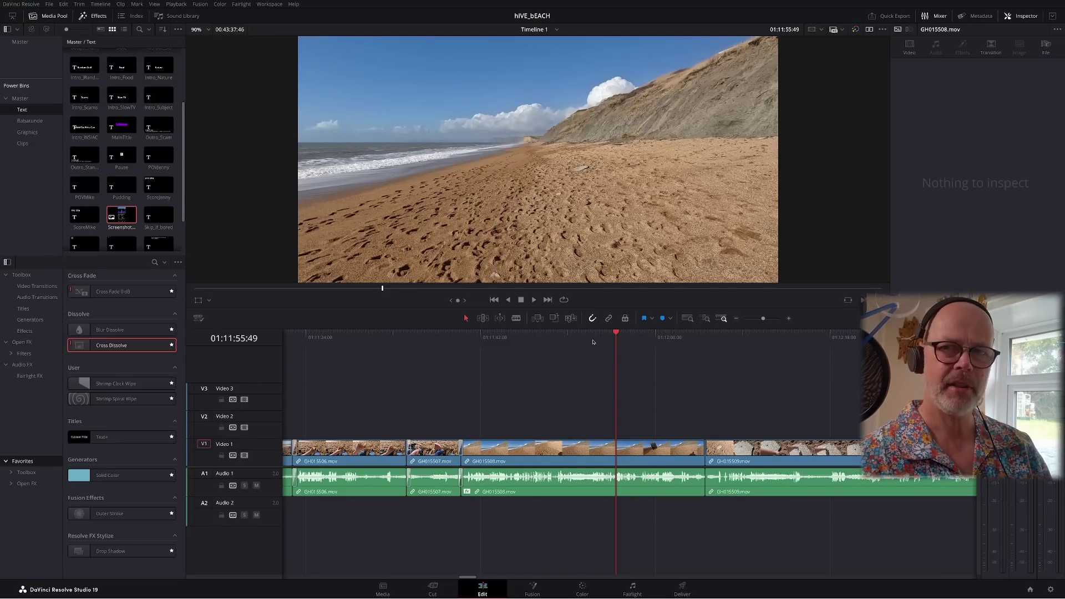
pyautogui.click(584, 337)
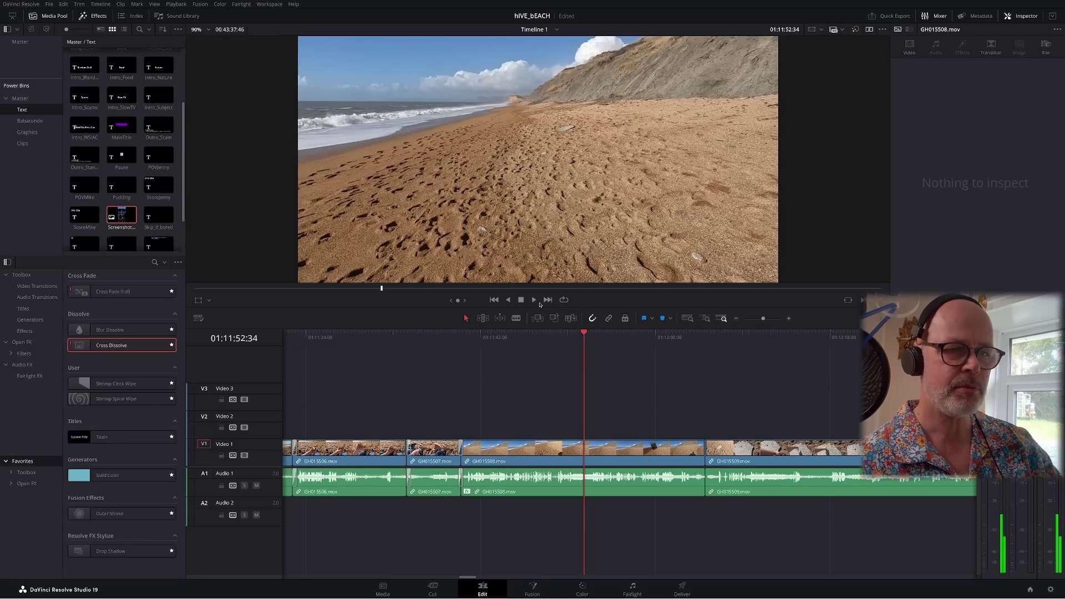
pyautogui.click(535, 301)
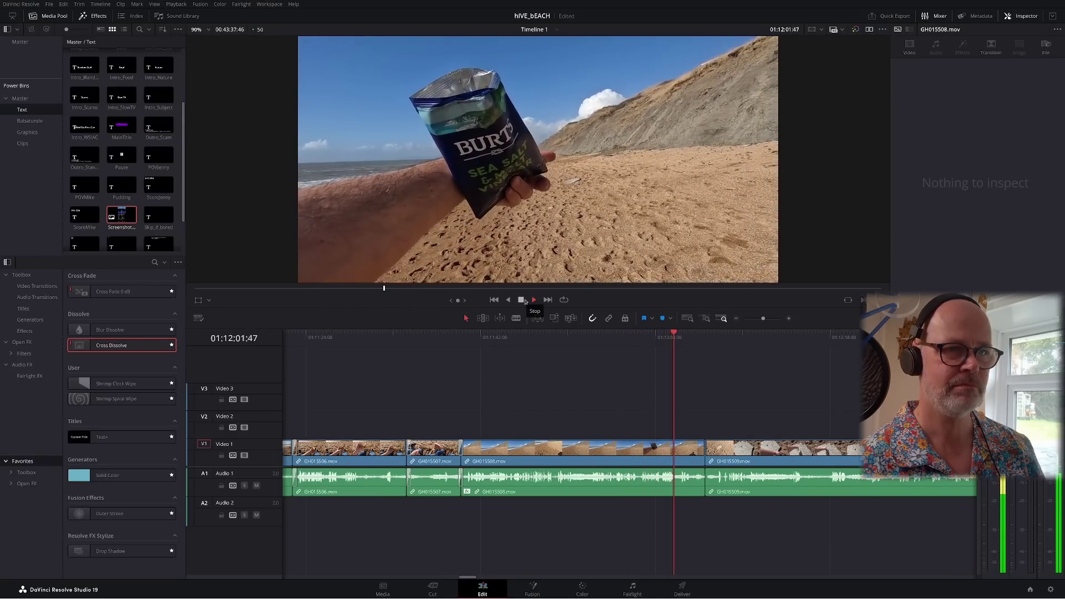
pyautogui.click(524, 300)
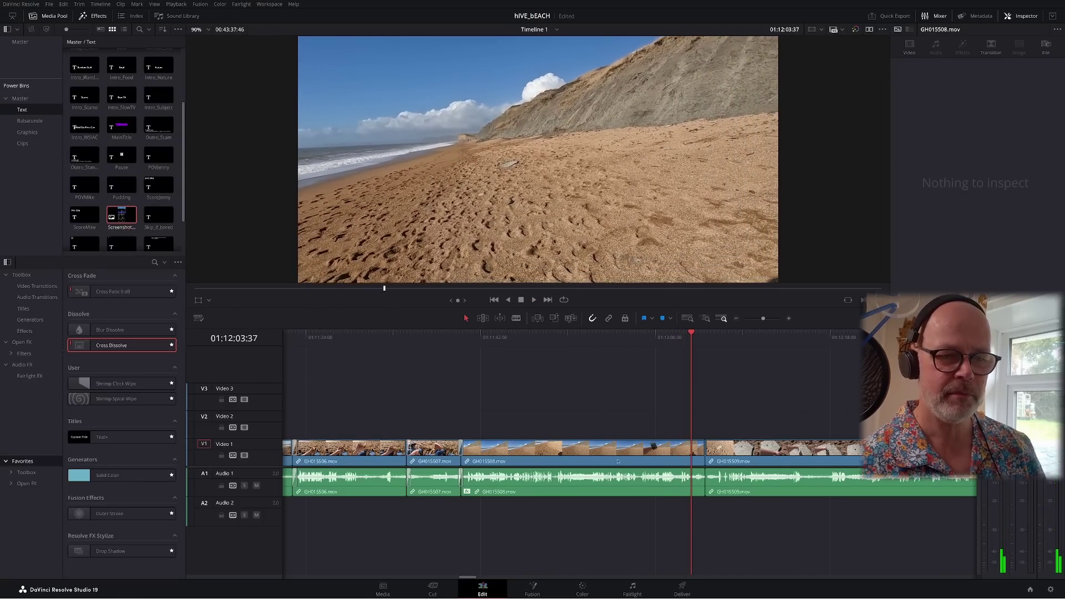
pyautogui.click(586, 339)
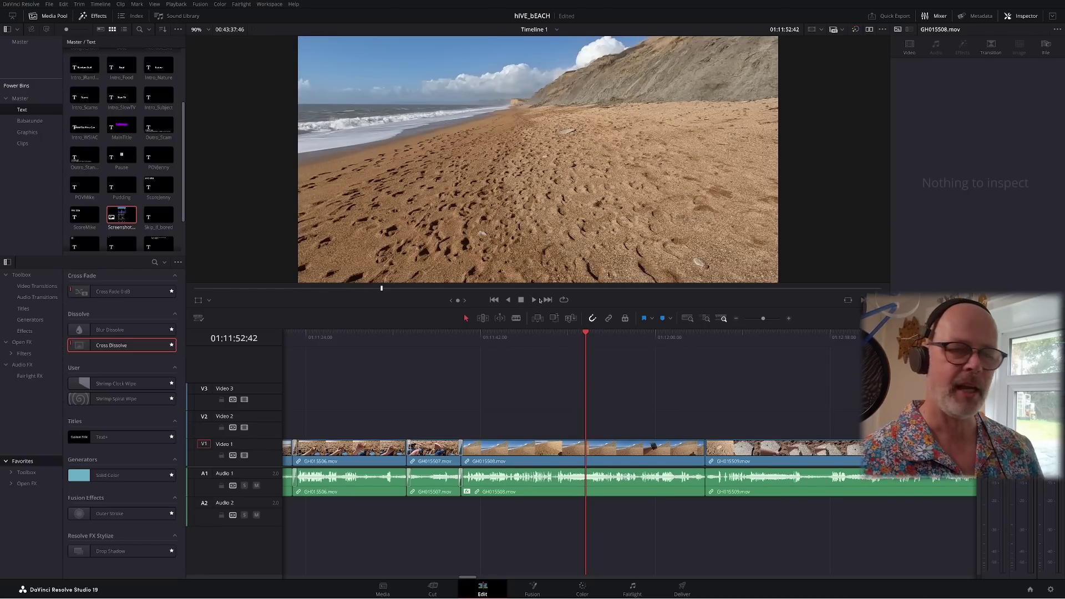
pyautogui.click(534, 300)
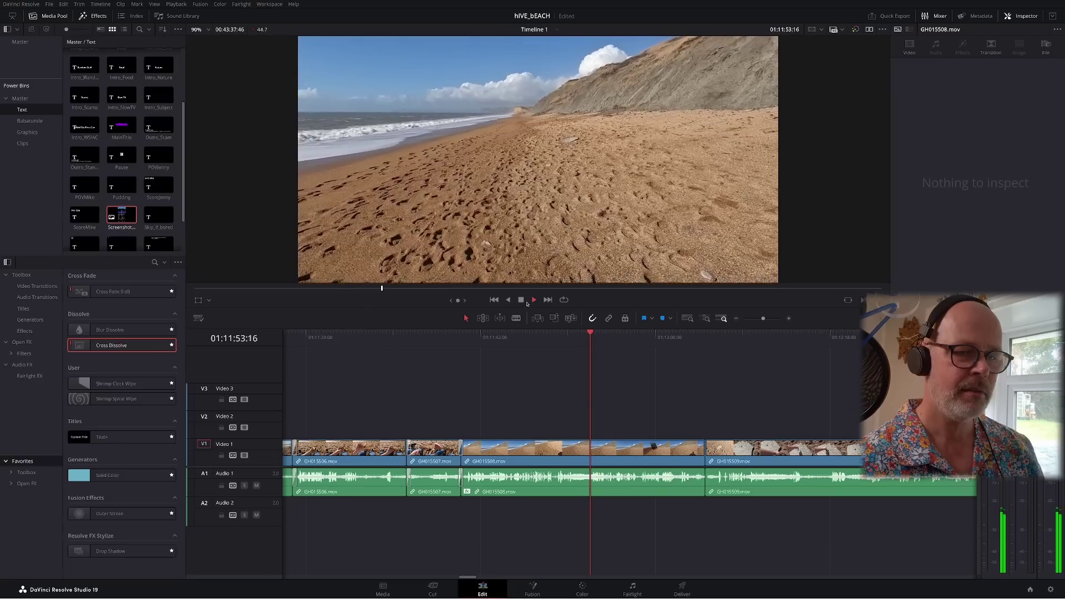
pyautogui.press('space')
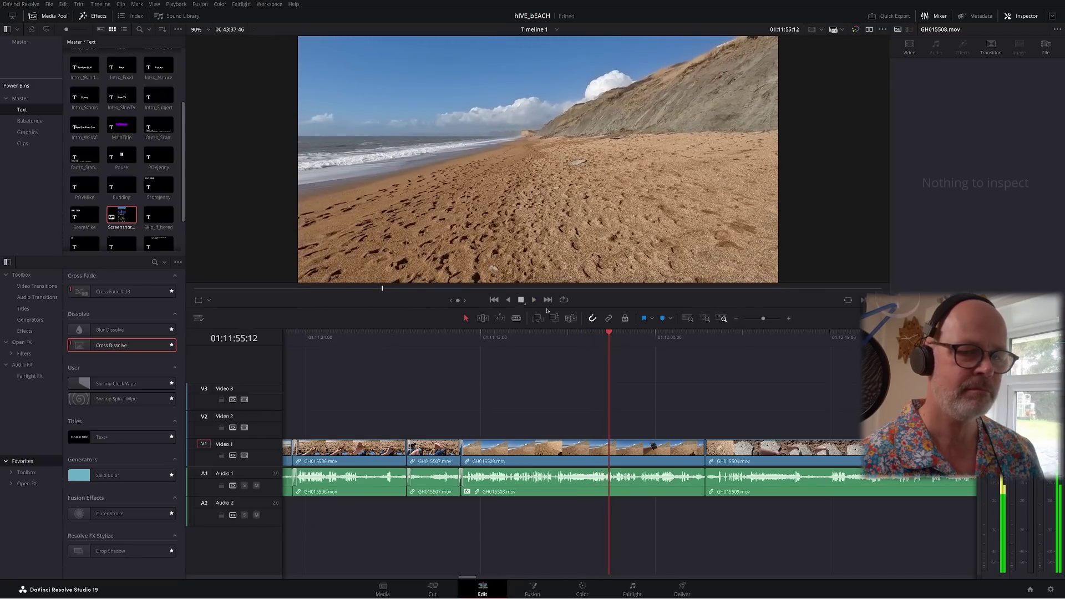
pyautogui.moveTo(598, 339); pyautogui.dragTo(605, 338)
pyautogui.hotkey('ctrl', 'b')
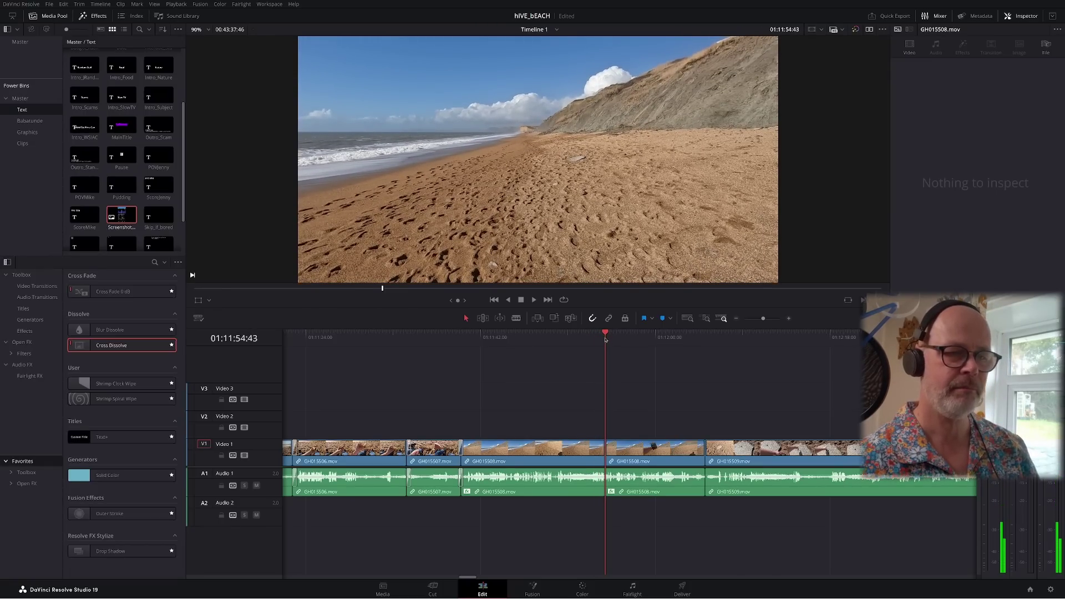
# Ripple-trim the start of the second GH015508.mov part to 01:11:56:35 and play back across the cut
pyautogui.click(536, 302)
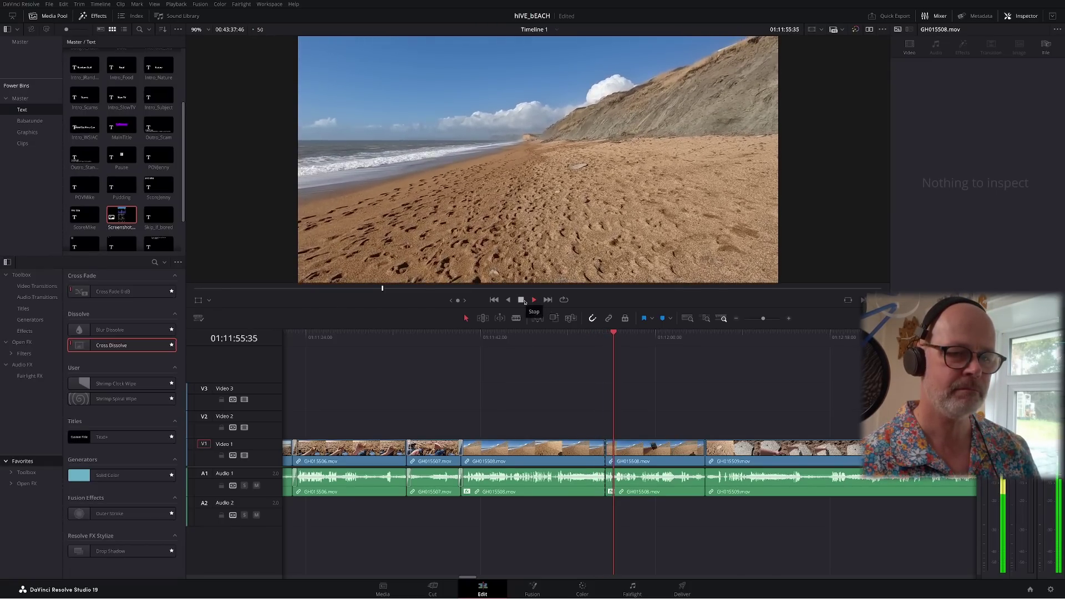
pyautogui.press('space')
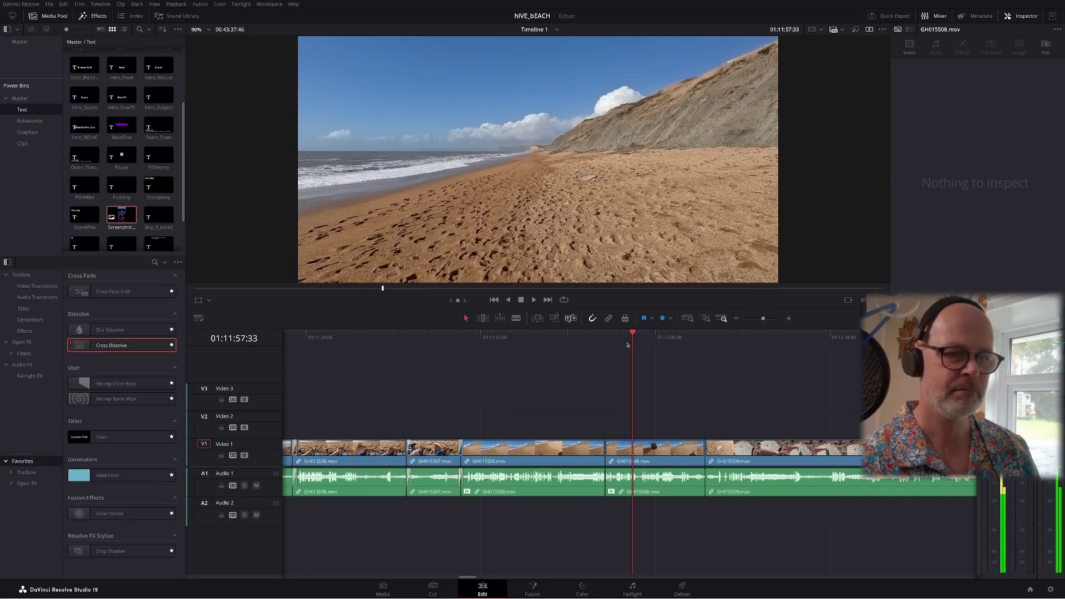
pyautogui.moveTo(625, 337); pyautogui.dragTo(624, 337)
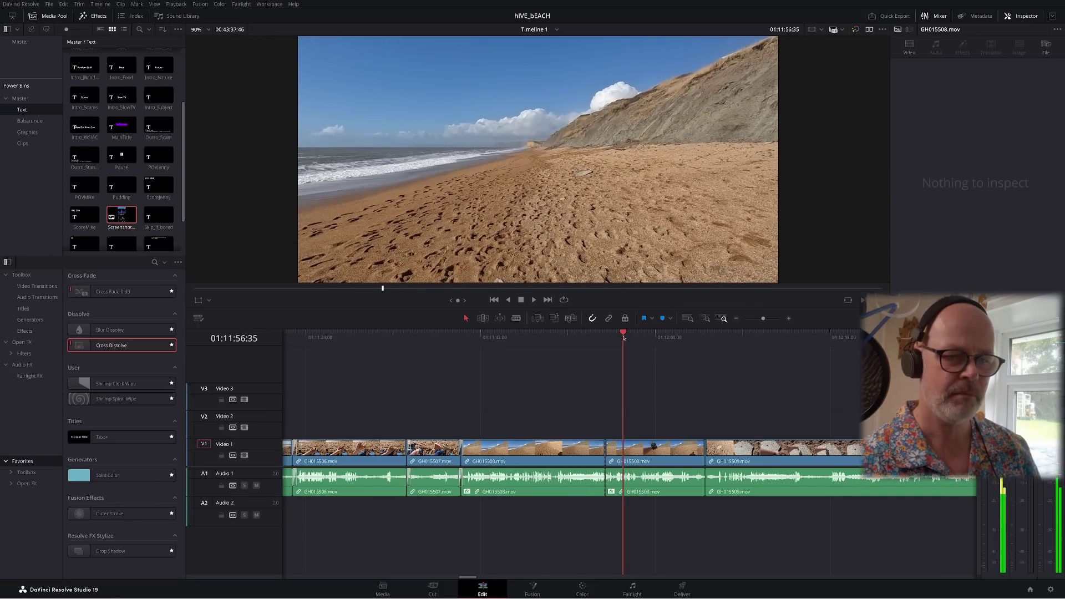
pyautogui.hotkey('shift', '[')
pyautogui.click(592, 342)
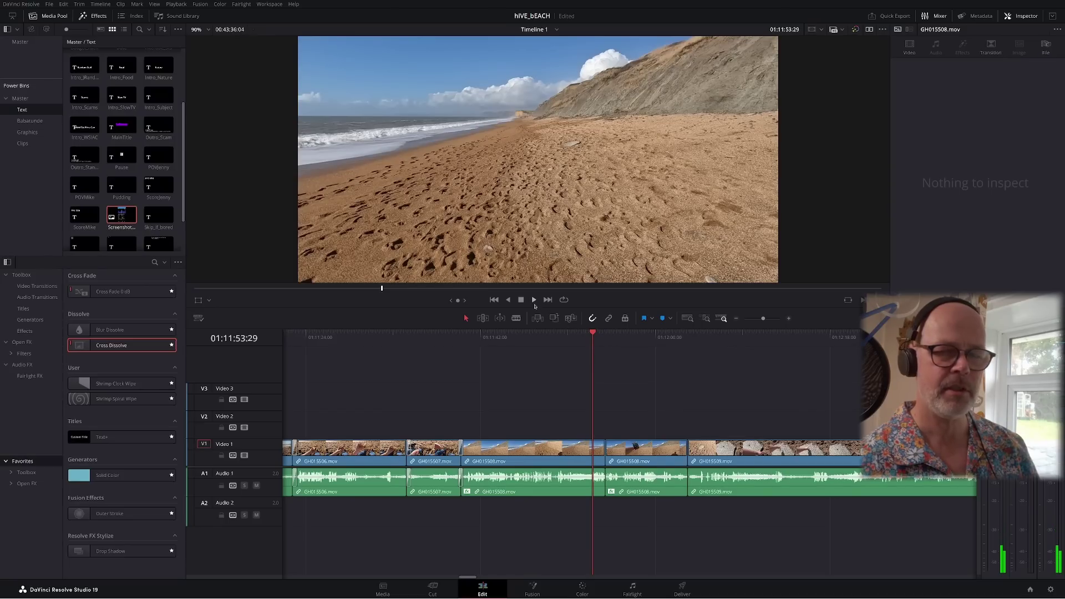
pyautogui.click(535, 305)
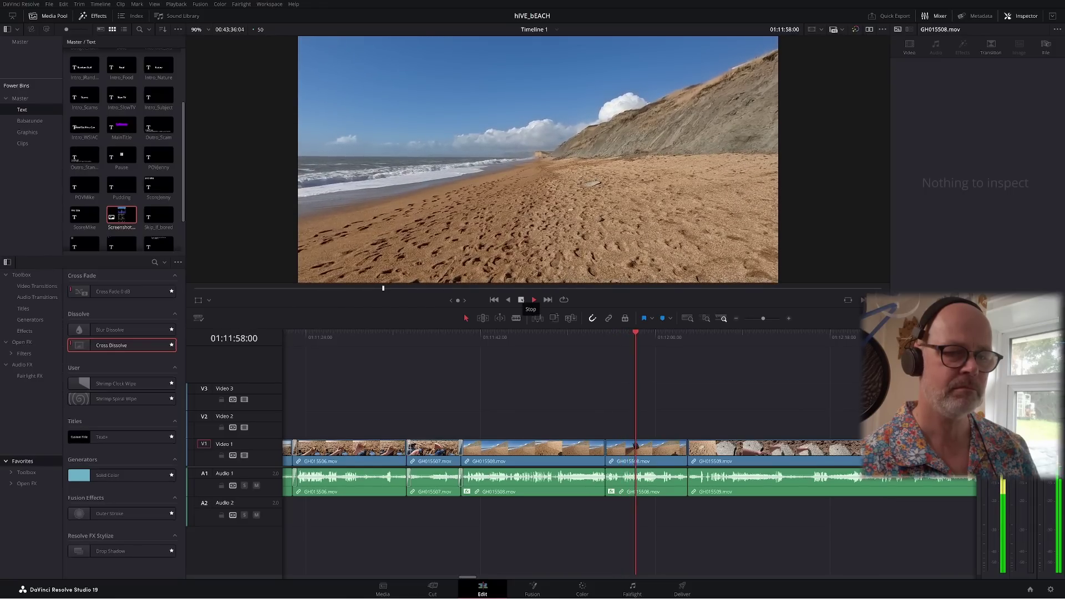
pyautogui.click(521, 299)
# Try rolling only the GH015508.mov video cut to about 01:11:55:35 and trimming both video parts back to about 01:11:53:40
pyautogui.click(605, 336)
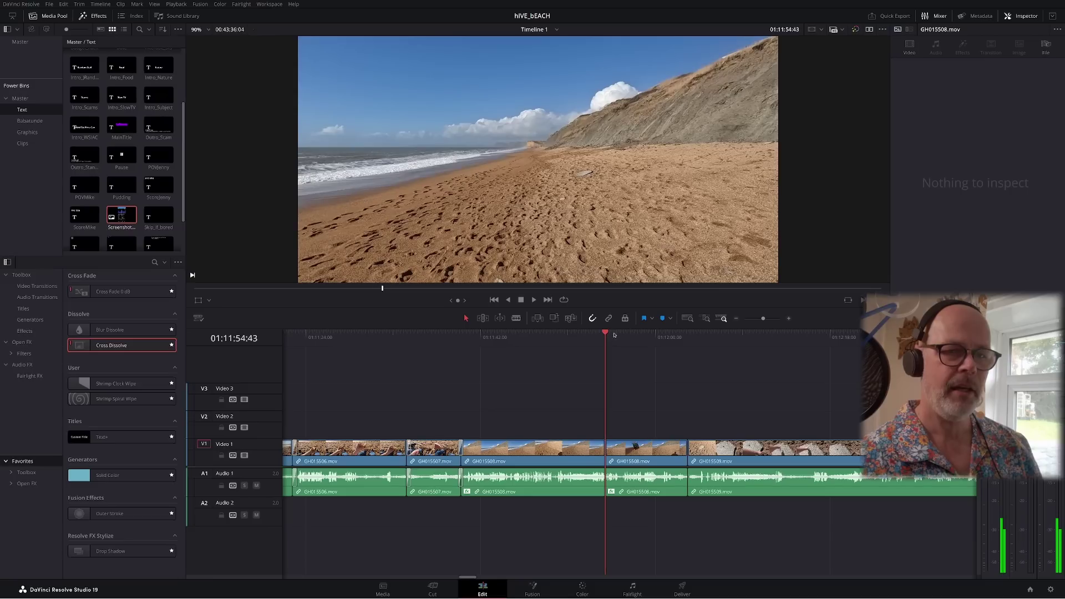
pyautogui.click(790, 319)
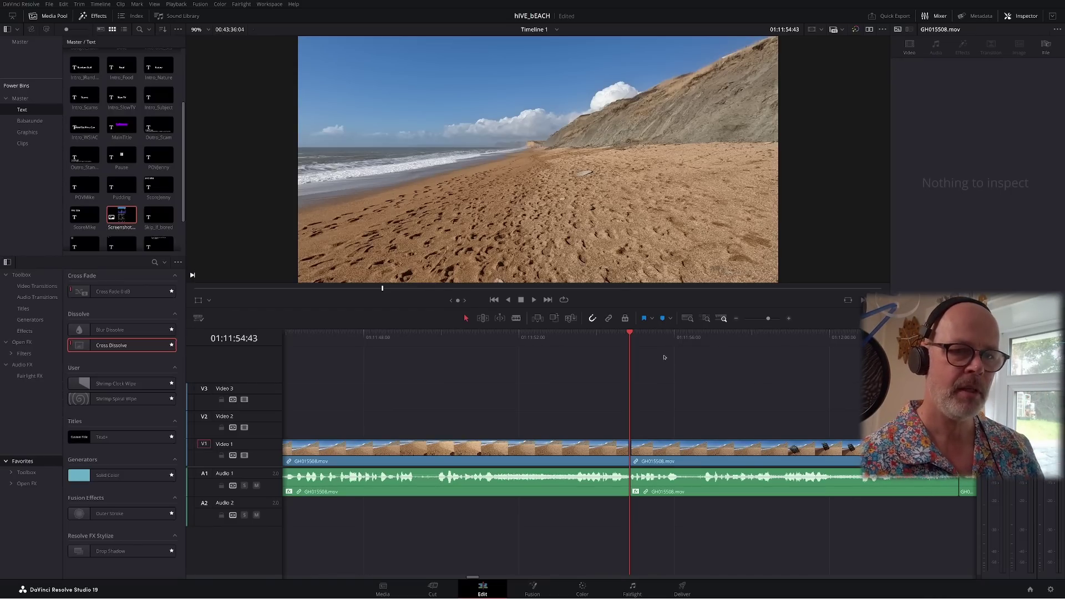
pyautogui.click(654, 340)
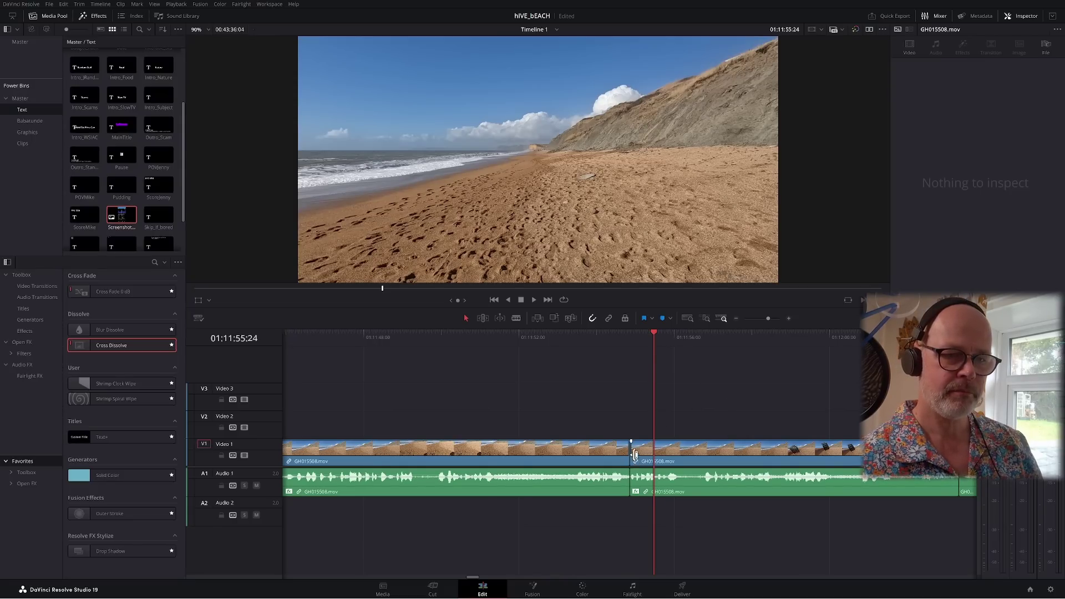
pyautogui.moveTo(633, 452); pyautogui.dragTo(664, 452)
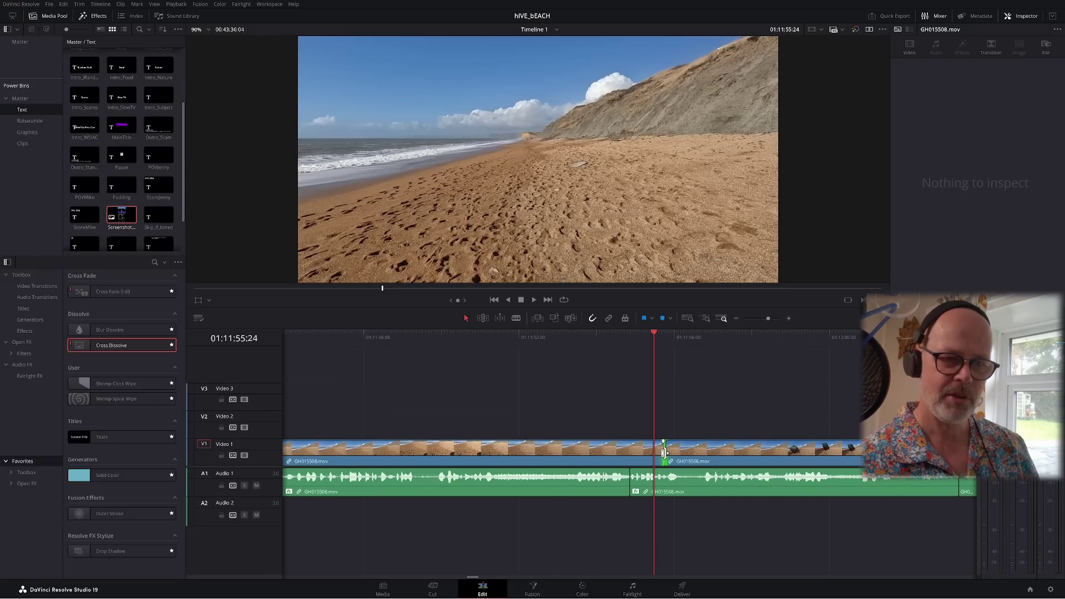
pyautogui.moveTo(664, 452); pyautogui.dragTo(590, 452)
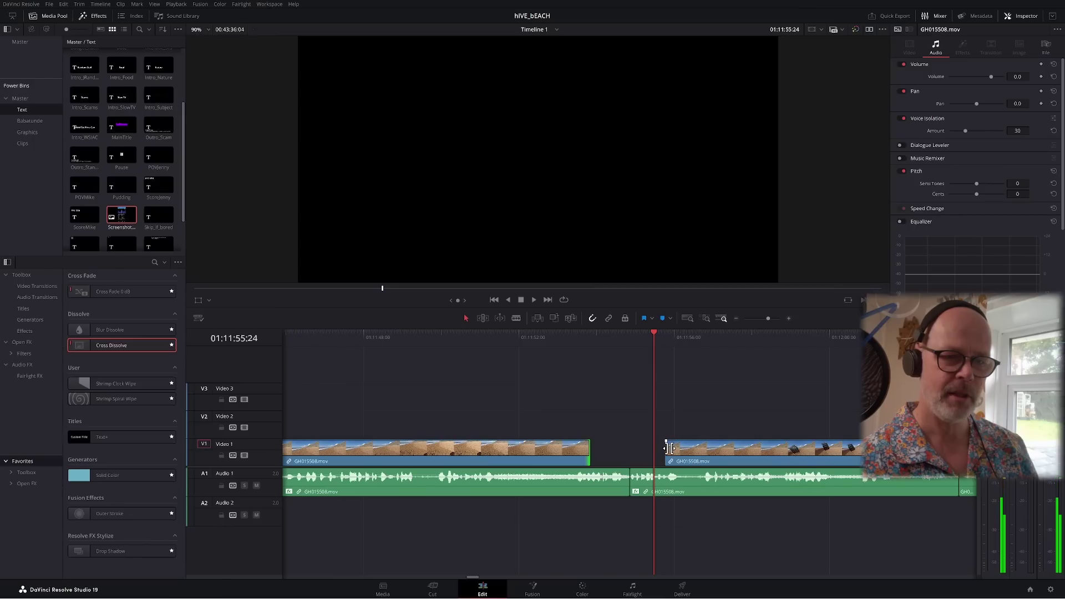
pyautogui.moveTo(669, 449); pyautogui.dragTo(591, 448)
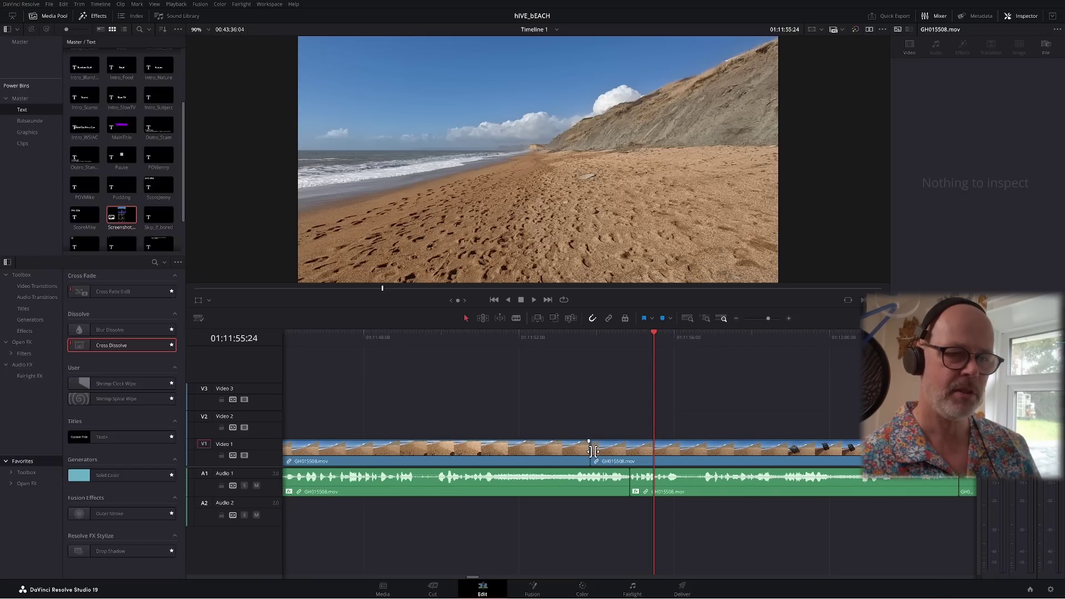
# Roll the GH015508.mov video cut forward to about 01:11:56:40, leaving the audio cut in place, and play across it
pyautogui.moveTo(592, 451); pyautogui.dragTo(704, 467)
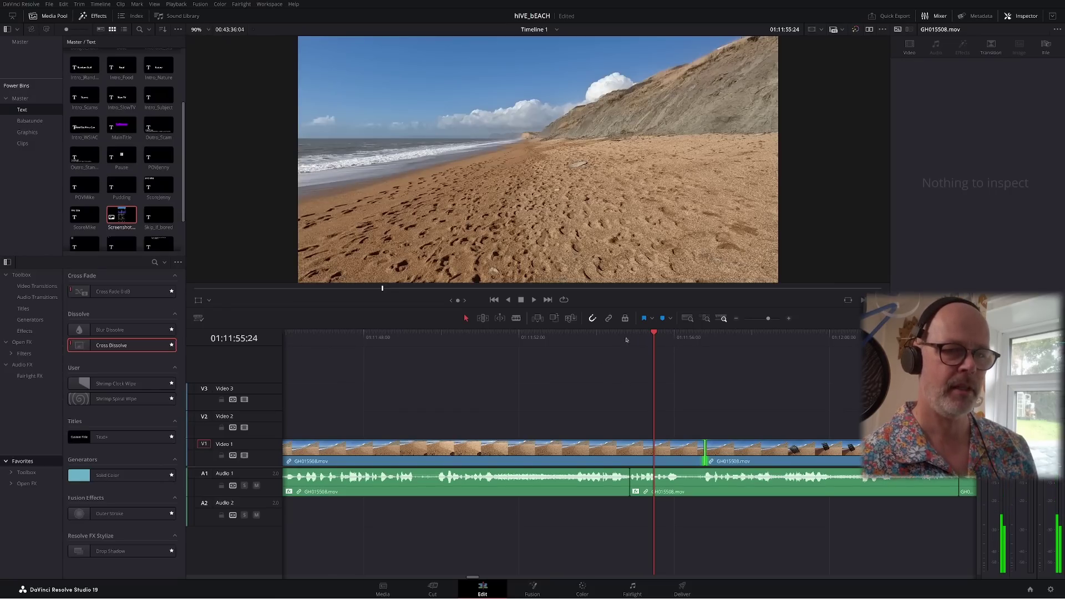
pyautogui.click(608, 336)
pyautogui.click(534, 300)
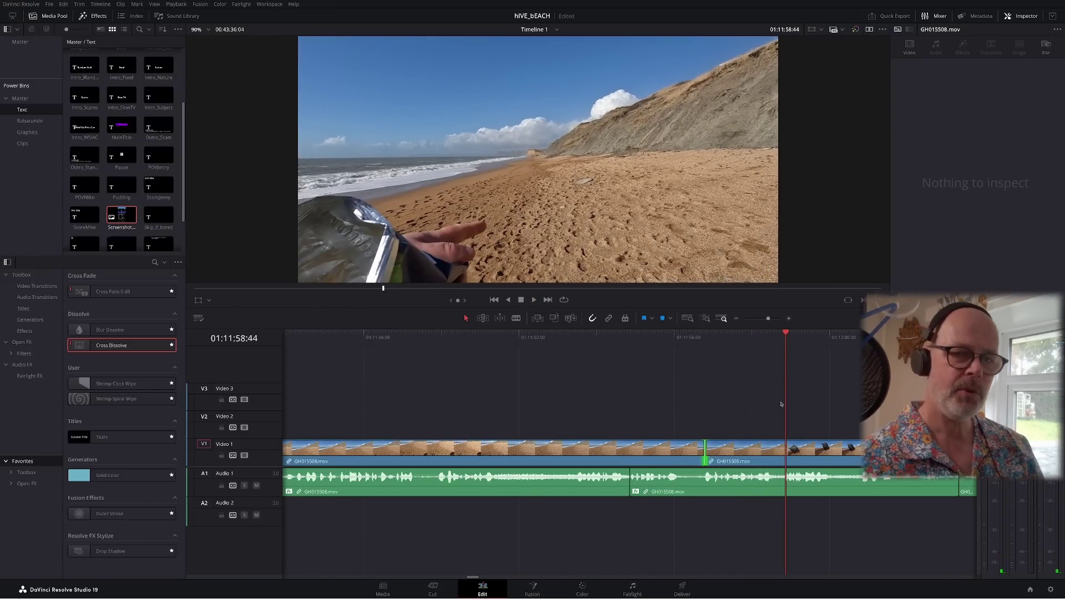
# Roll the GH015508.mov video cut on to about 01:12:02:10 and play the crisp packet section
pyautogui.click(736, 319)
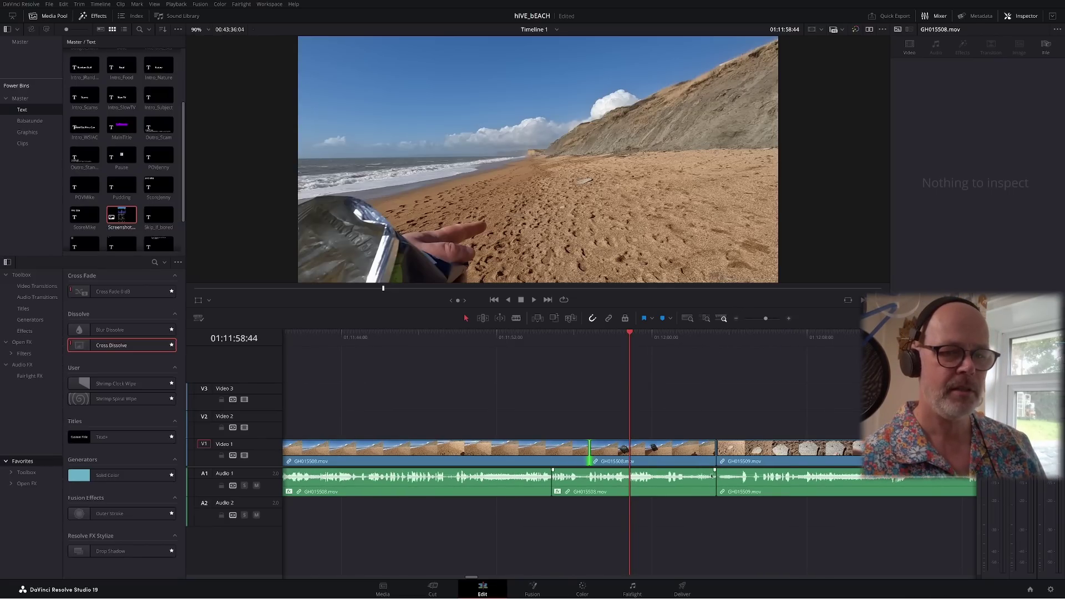
pyautogui.moveTo(588, 452); pyautogui.dragTo(696, 456)
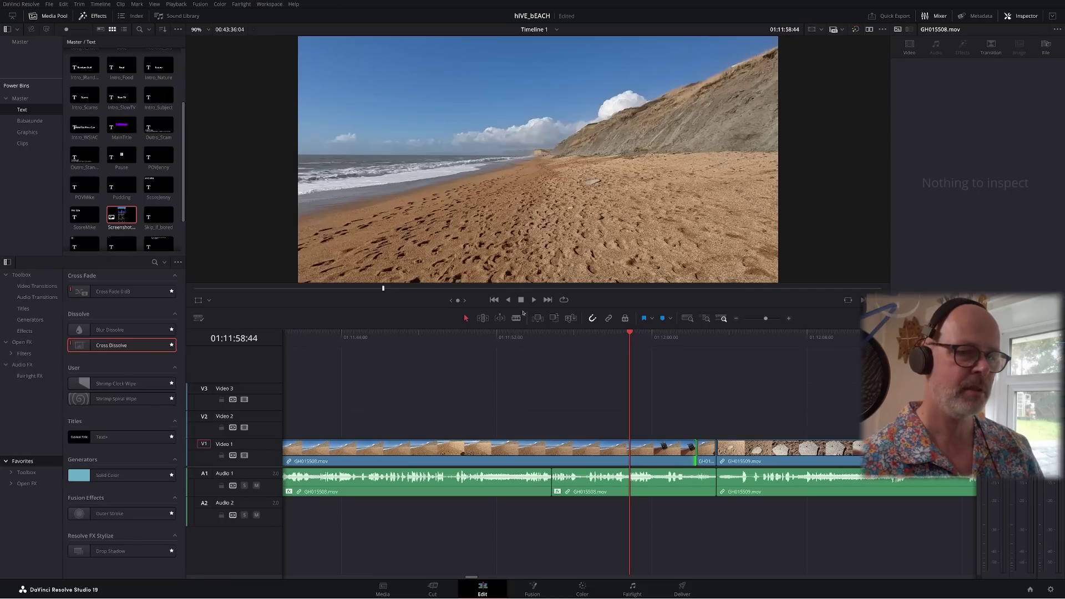
pyautogui.click(588, 336)
pyautogui.click(534, 301)
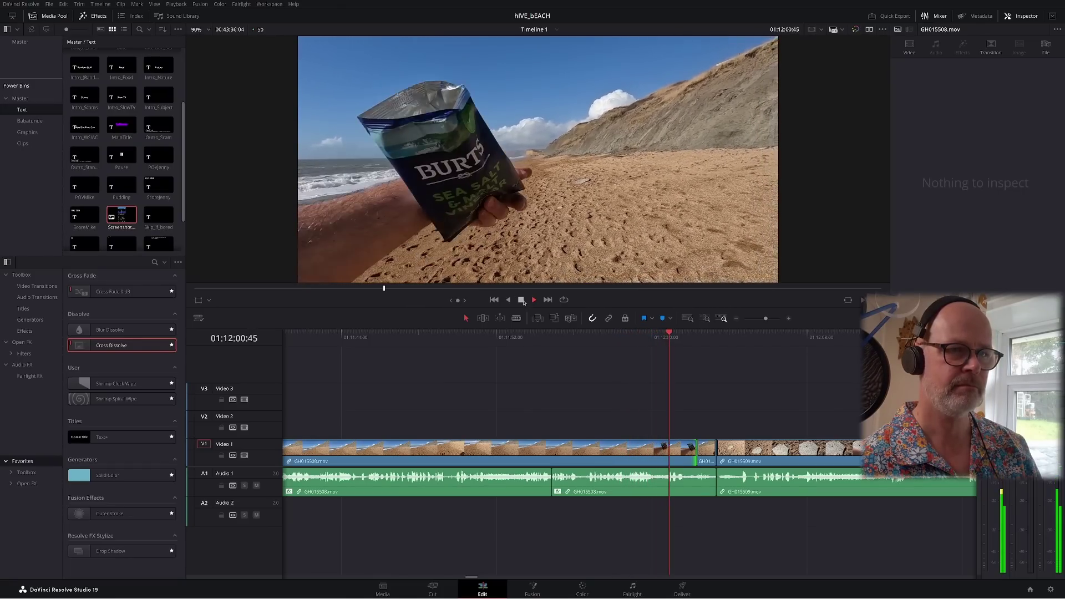
pyautogui.press('space')
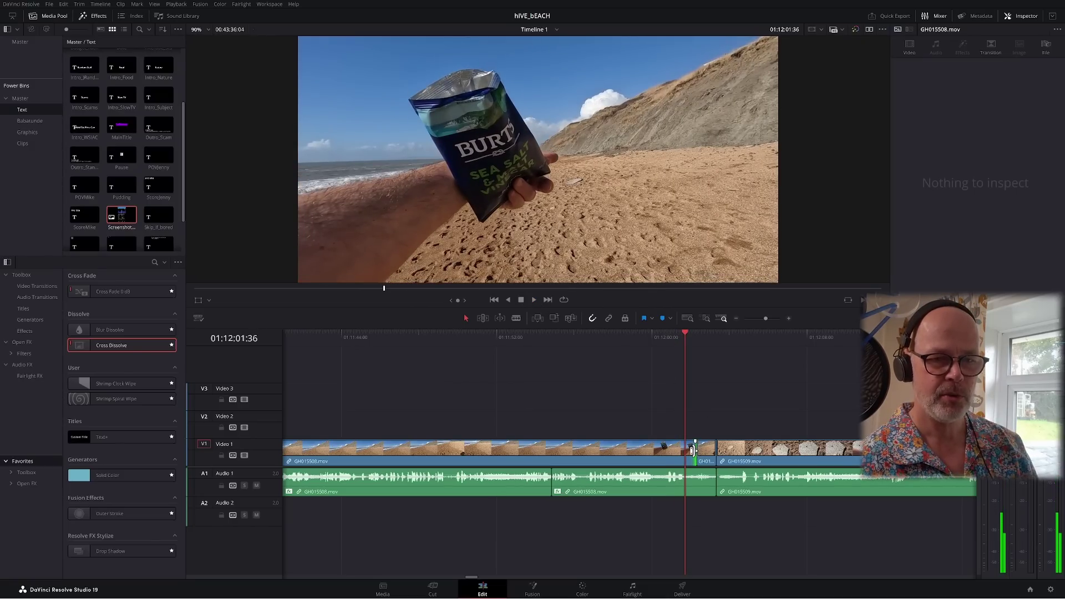
# Roll the video cut to the end of the second GH015508.mov part and ripple-trim the clip's end to 01:12:02:14
pyautogui.moveTo(693, 449); pyautogui.dragTo(711, 448)
pyautogui.click(534, 300)
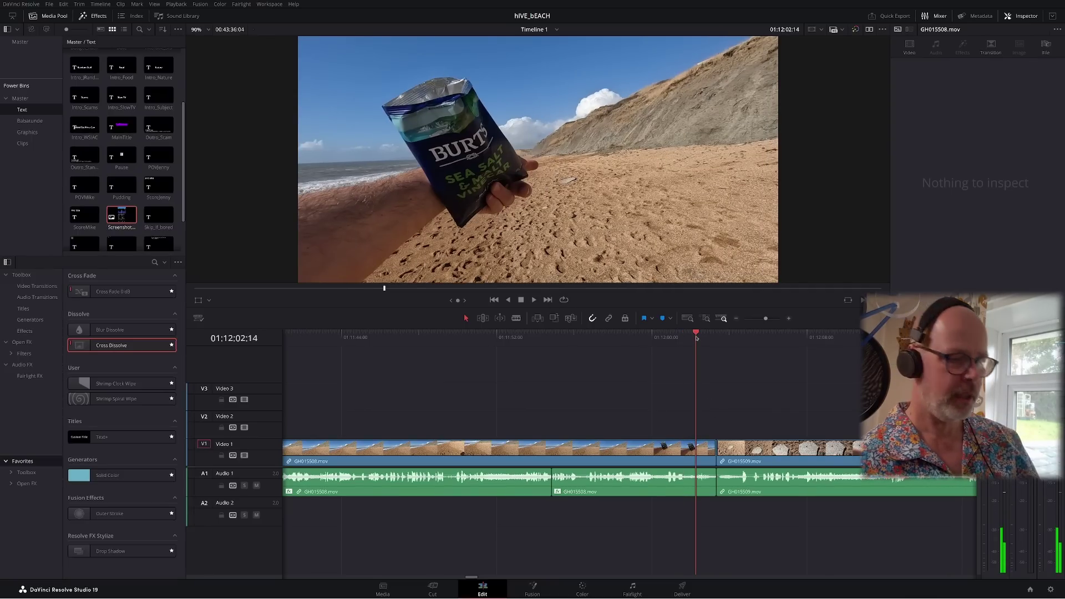
pyautogui.press('e')
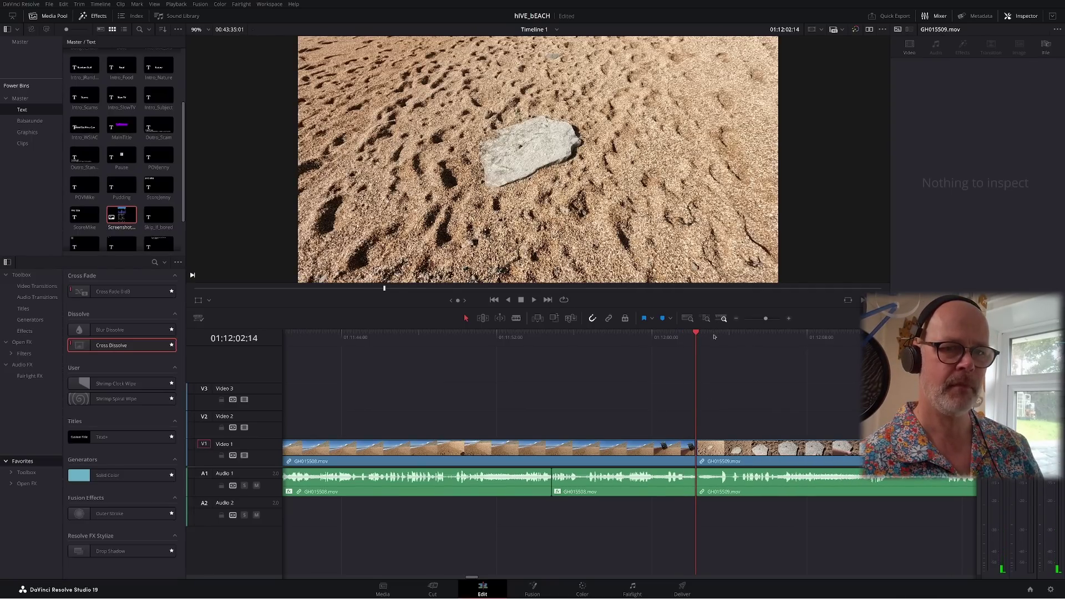
pyautogui.moveTo(701, 339); pyautogui.dragTo(712, 339)
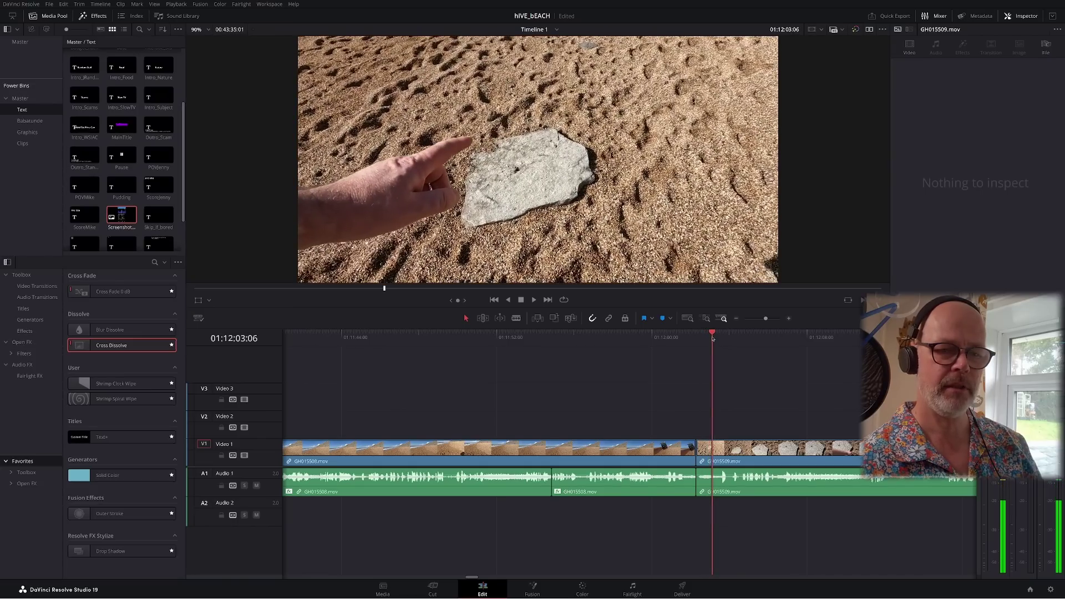
# Ripple-trim the start of GH015509.mov to 01:12:03:06 and enable Voice Isolation at 20 on its audio
pyautogui.hotkey('ctrl', 'shift', '[')
pyautogui.click(749, 489)
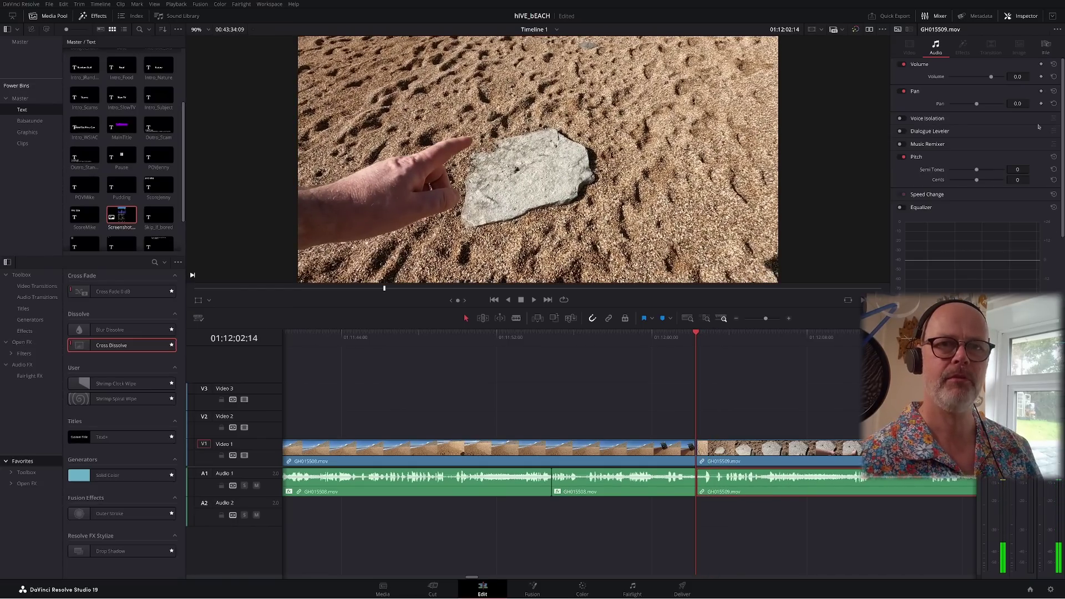
pyautogui.click(900, 119)
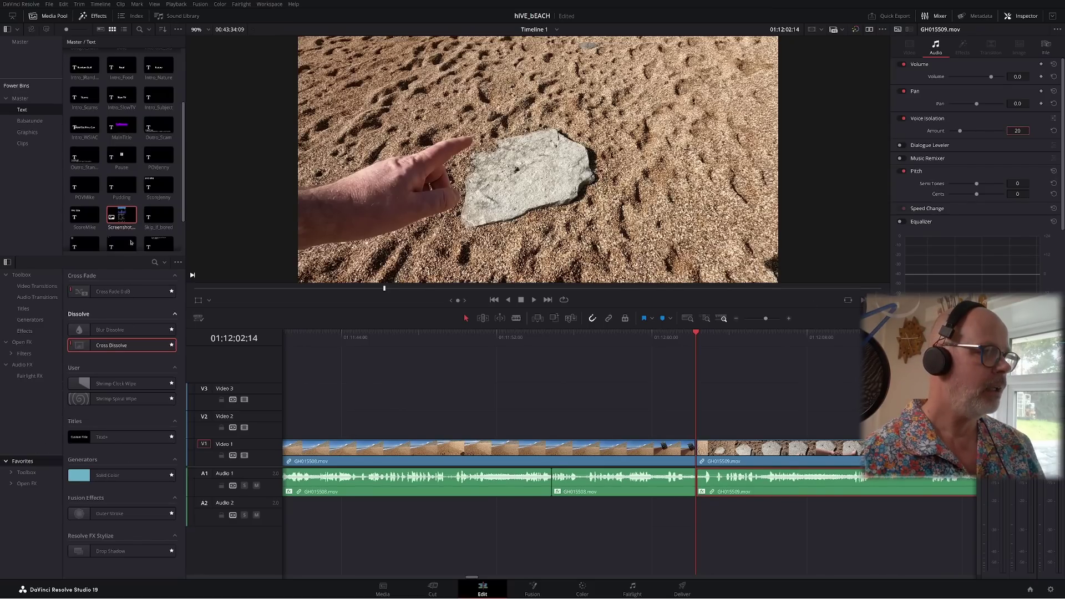
# Add a 0 dB audio Cross Fade and a video Cross Dissolve at the GH015508.mov to GH015509.mov cut and play it
pyautogui.moveTo(121, 295)
pyautogui.mouseDown()
pyautogui.moveTo(624, 444)
pyautogui.moveTo(686, 488)
pyautogui.moveTo(695, 483)
pyautogui.mouseUp()
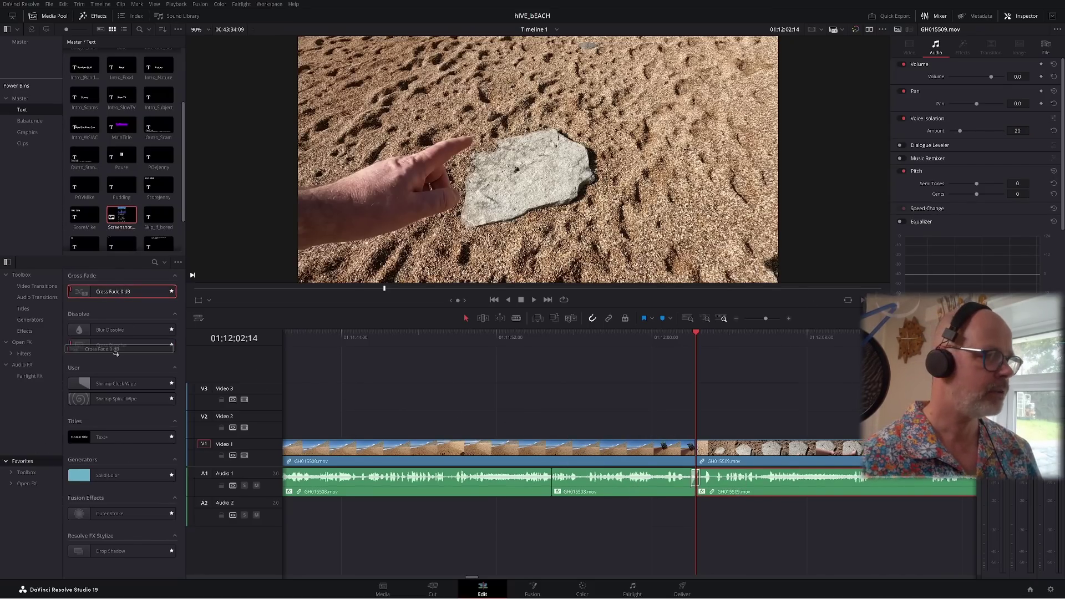
pyautogui.moveTo(116, 354); pyautogui.dragTo(694, 448)
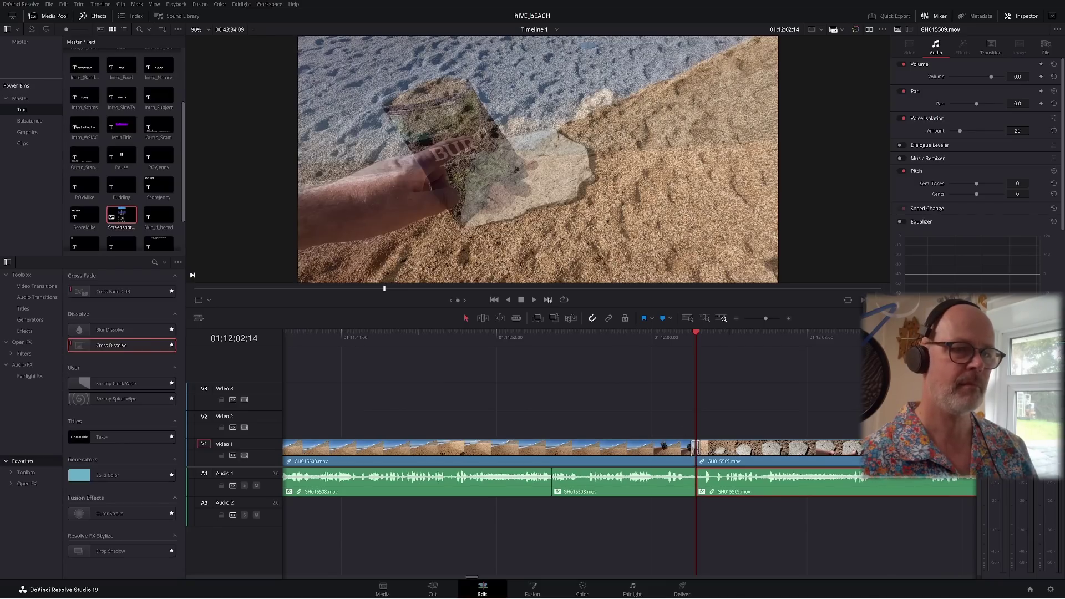
pyautogui.click(534, 299)
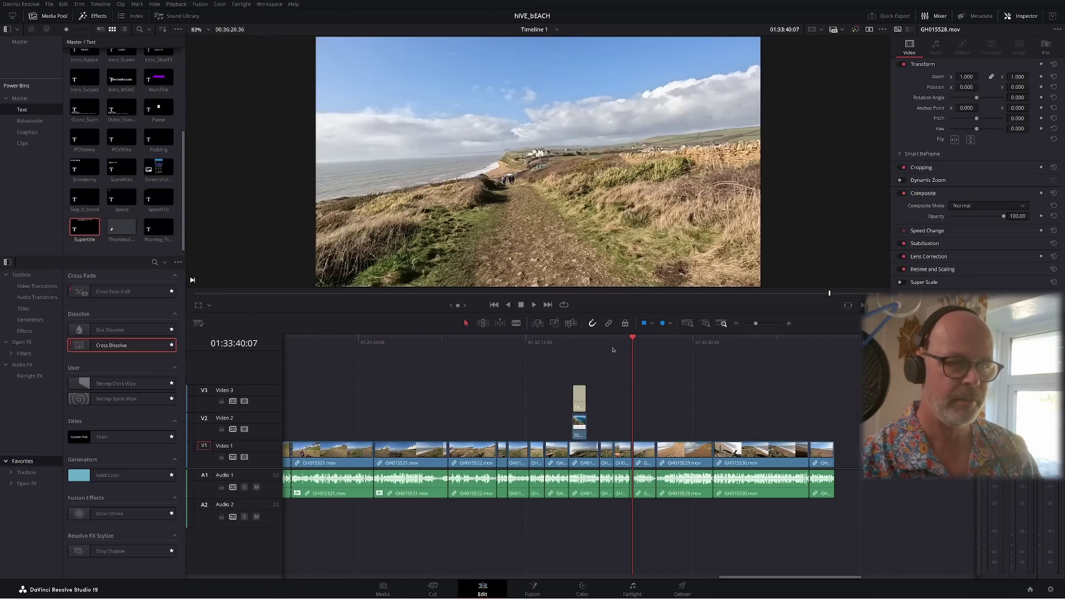
# Examine the scene order around GH015527.mov and GH015528.mov, between about 01:32:50 and 01:33:49
pyautogui.moveTo(612, 349)
pyautogui.mouseDown()
pyautogui.moveTo(623, 343)
pyautogui.moveTo(580, 340)
pyautogui.moveTo(599, 339)
pyautogui.mouseUp()
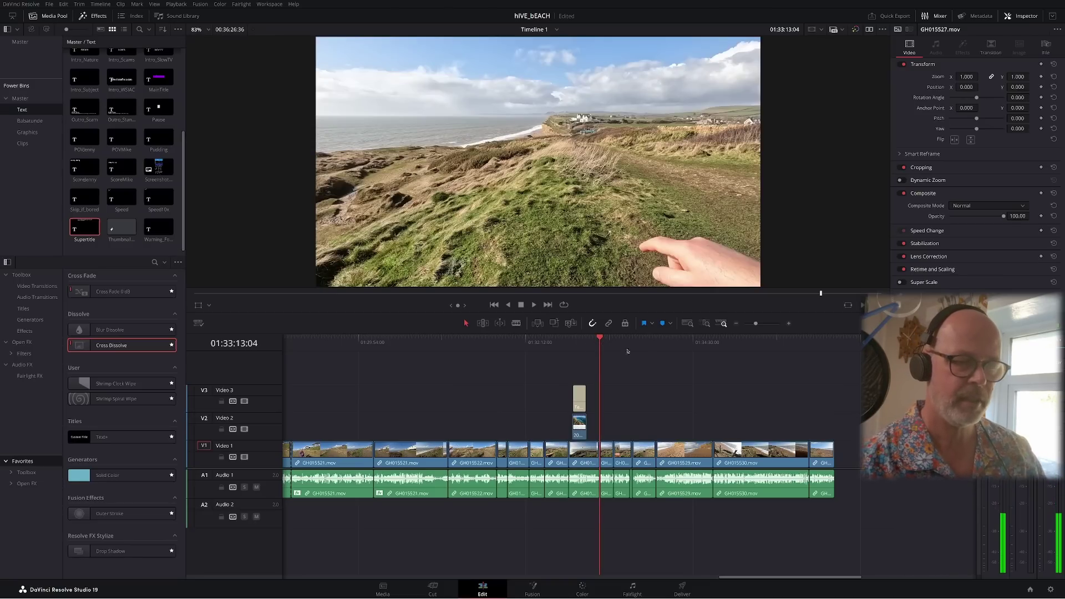
pyautogui.click(573, 337)
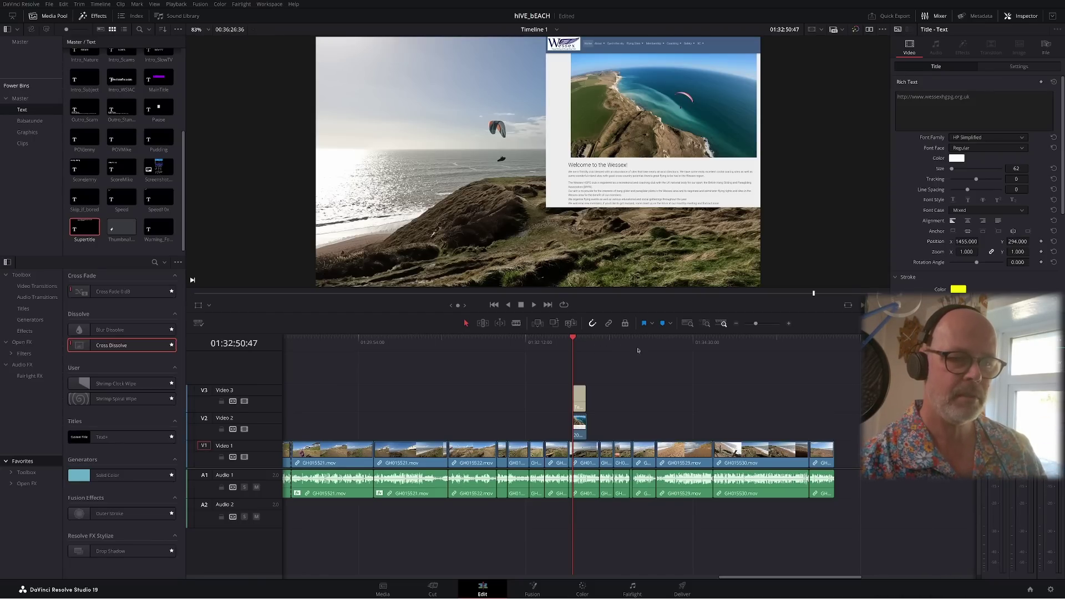
pyautogui.click(636, 345)
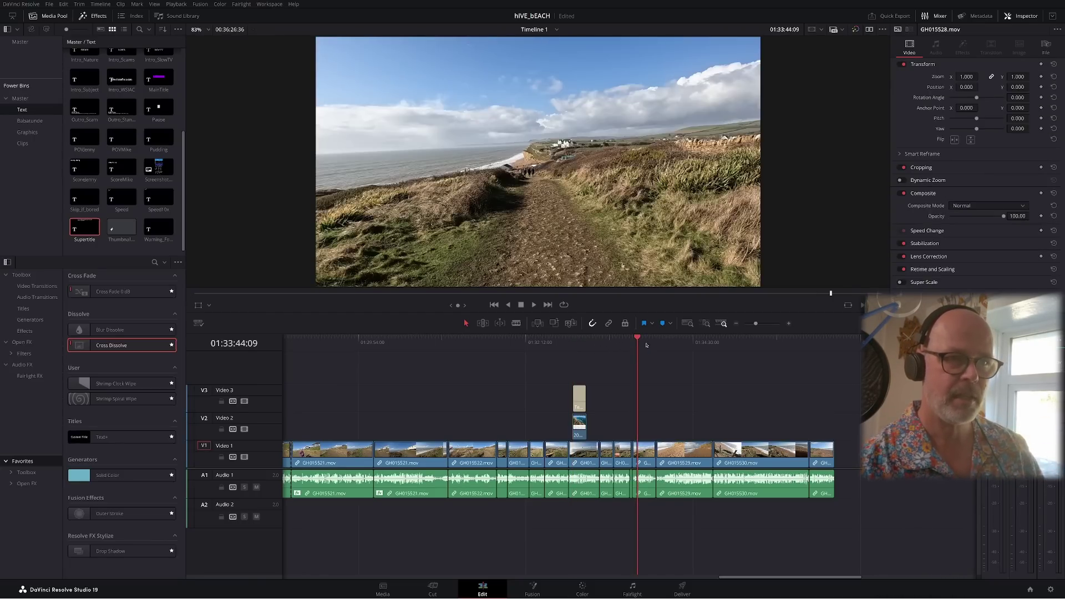
pyautogui.click(788, 323)
pyautogui.click(788, 323)
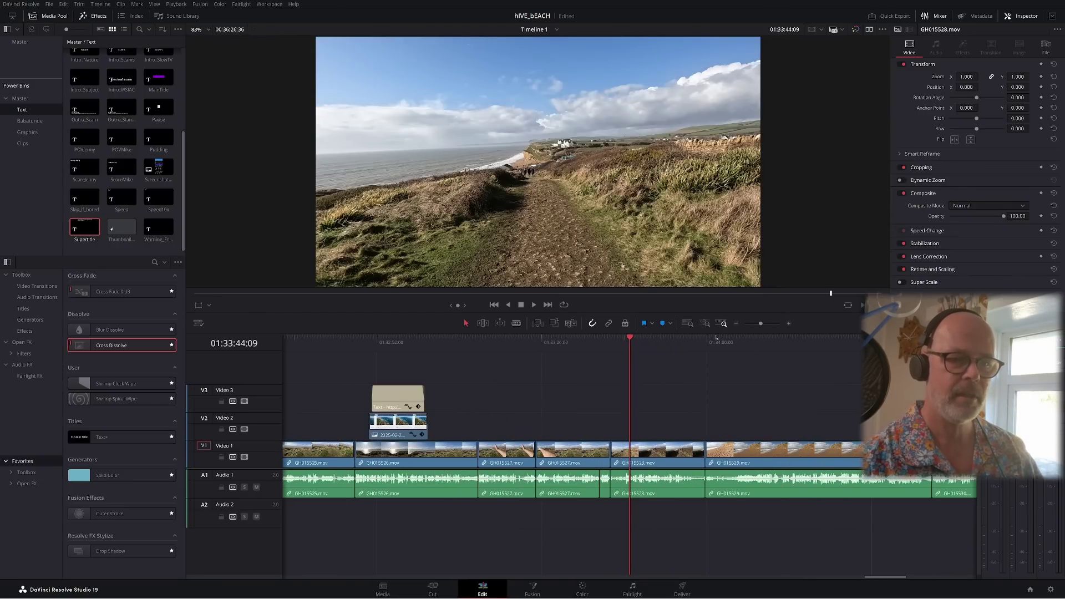
pyautogui.click(640, 345)
pyautogui.press('space')
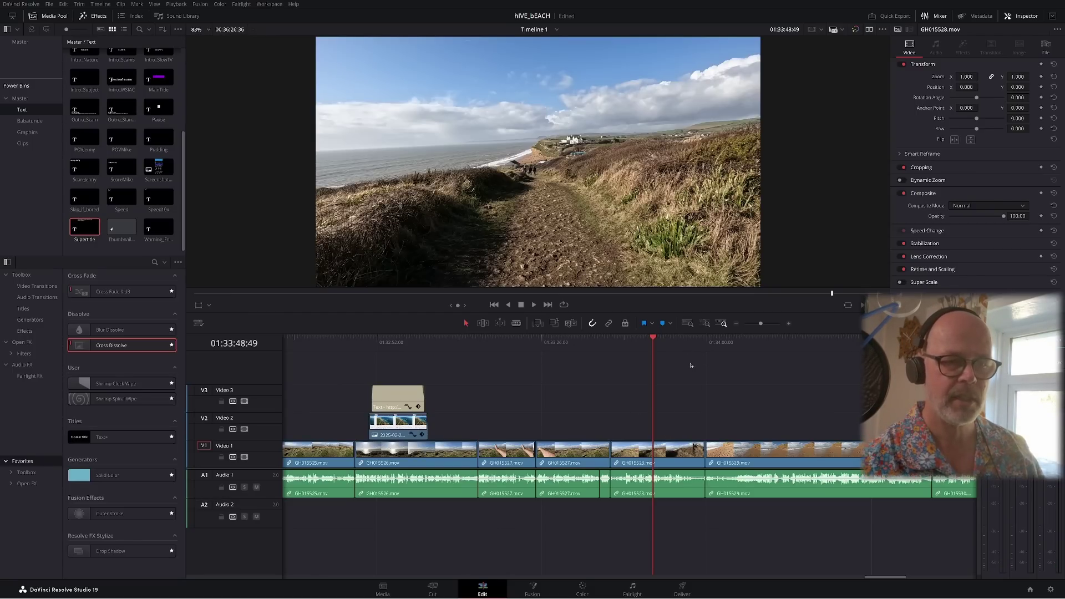
# Cut the GH015529.mov, GH015530.mov and GH015531.mov clips after GH015528.mov out of the timeline
pyautogui.click(736, 325)
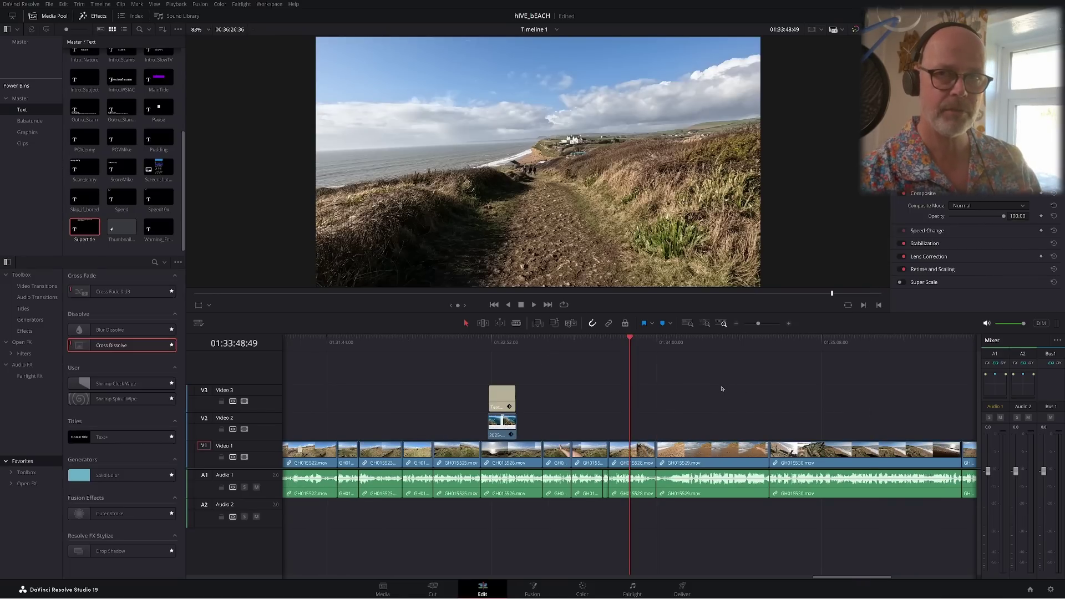
pyautogui.click(735, 325)
pyautogui.moveTo(858, 423); pyautogui.dragTo(656, 495)
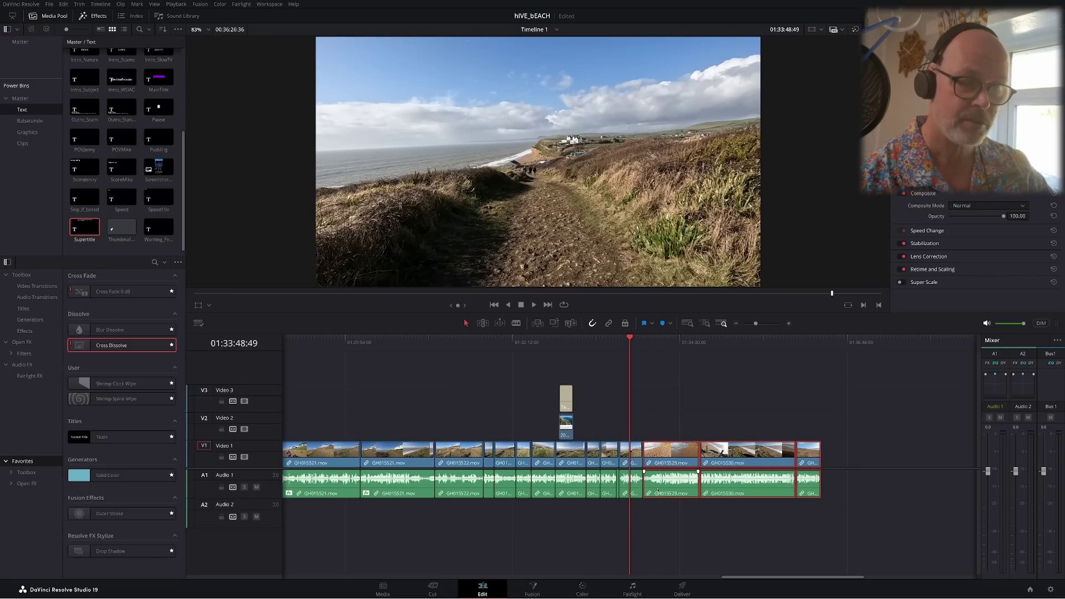
pyautogui.press('Delete')
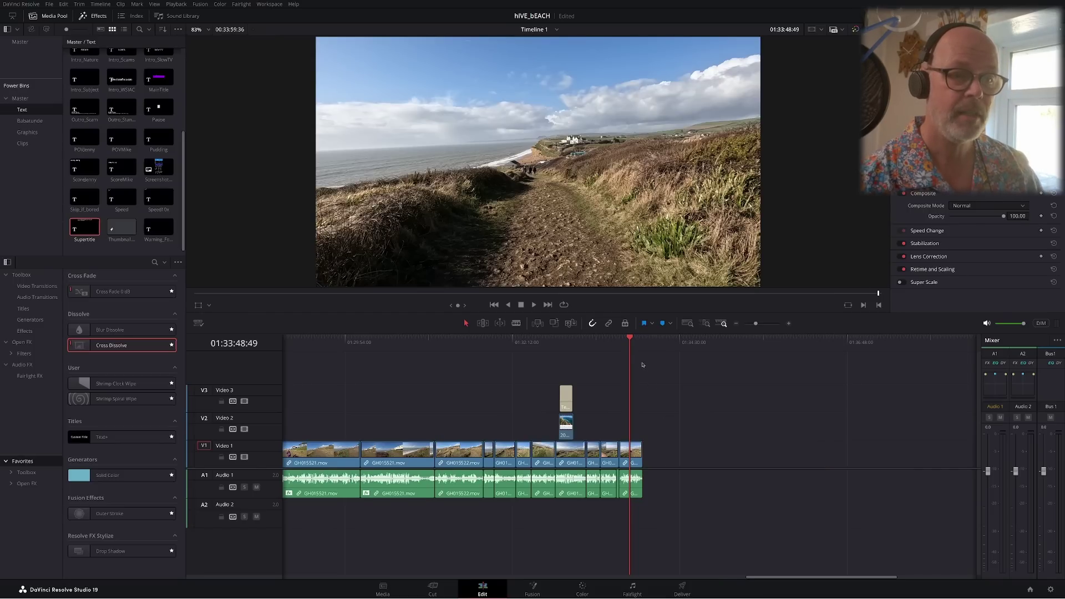
# Paste-insert the three cut clips ahead of GH015528.mov at 01:33:40:07
pyautogui.press('Up')
pyautogui.click(789, 323)
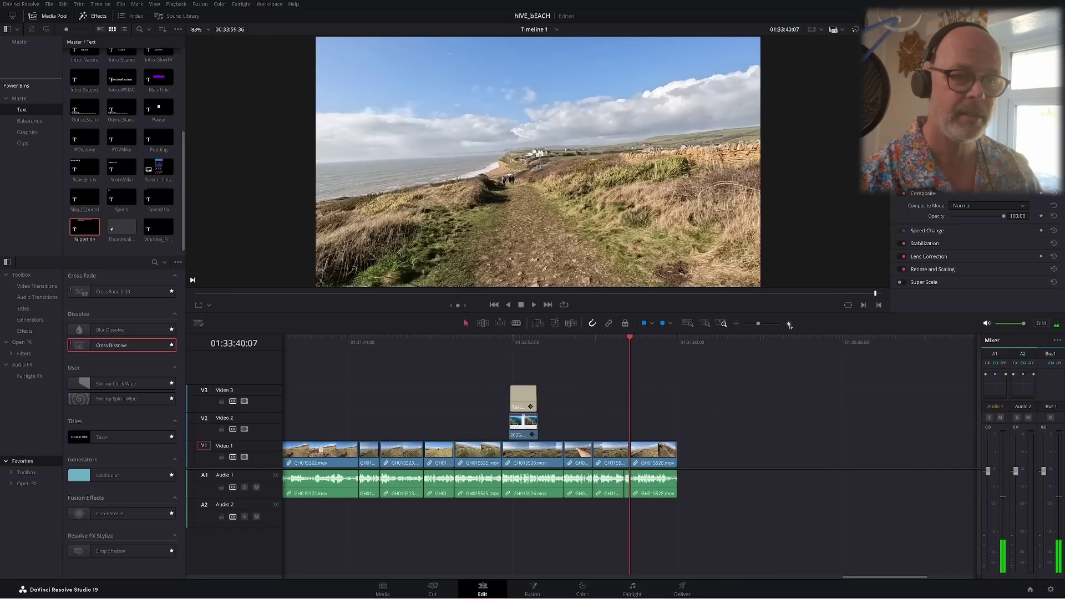
pyautogui.click(789, 324)
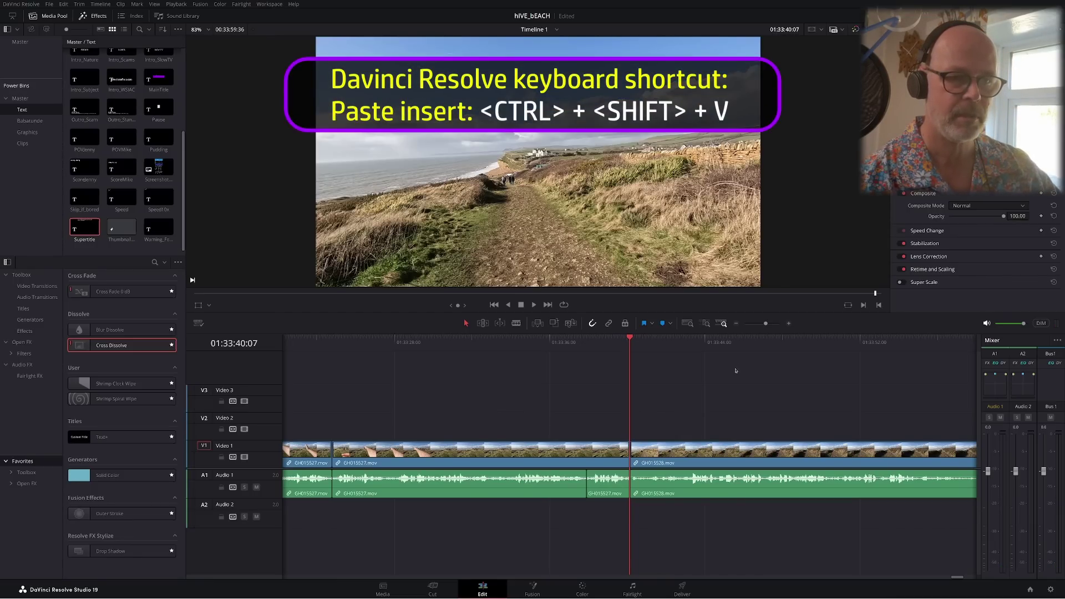
pyautogui.hotkey('ctrl', 'shift', 'v')
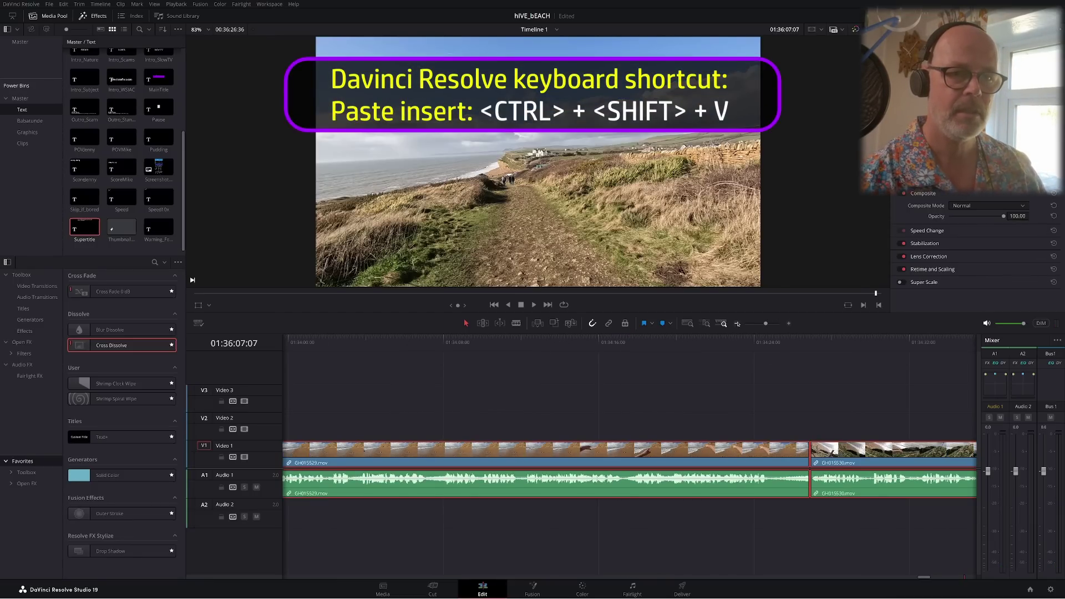
# Play the moved GH015529.mov clip from 01:33:40:07 and stop on the pointing hand at 01:34:15:28
pyautogui.click(736, 323)
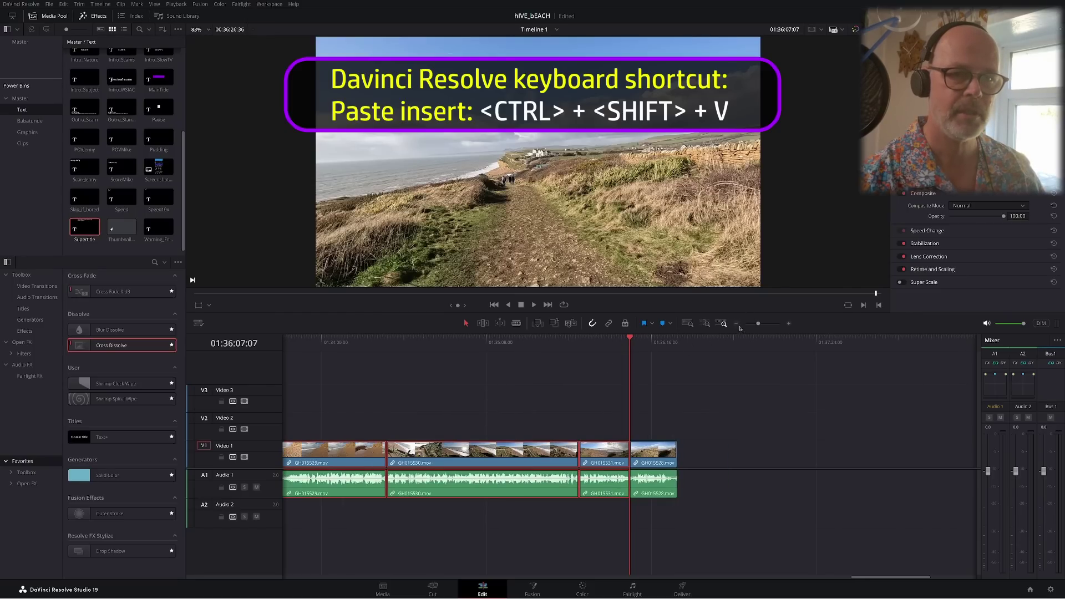
pyautogui.click(736, 324)
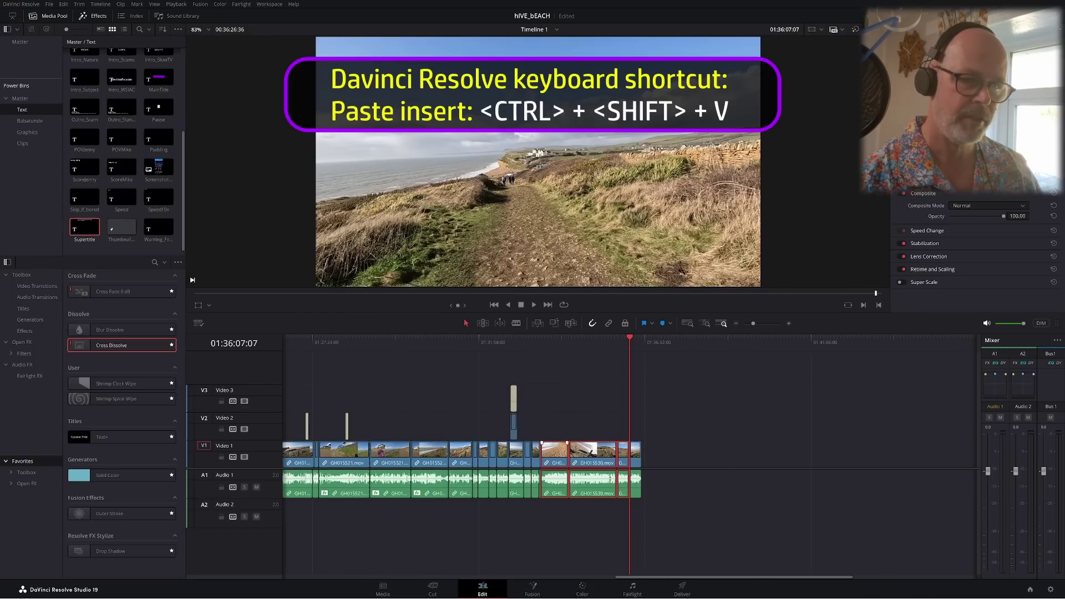
pyautogui.click(540, 340)
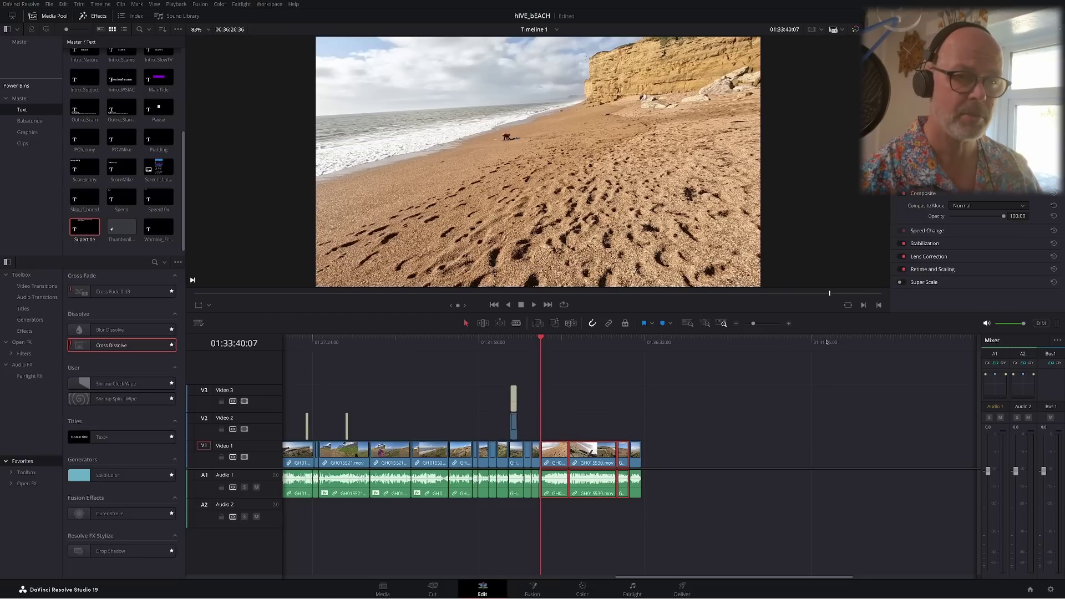
pyautogui.click(786, 323)
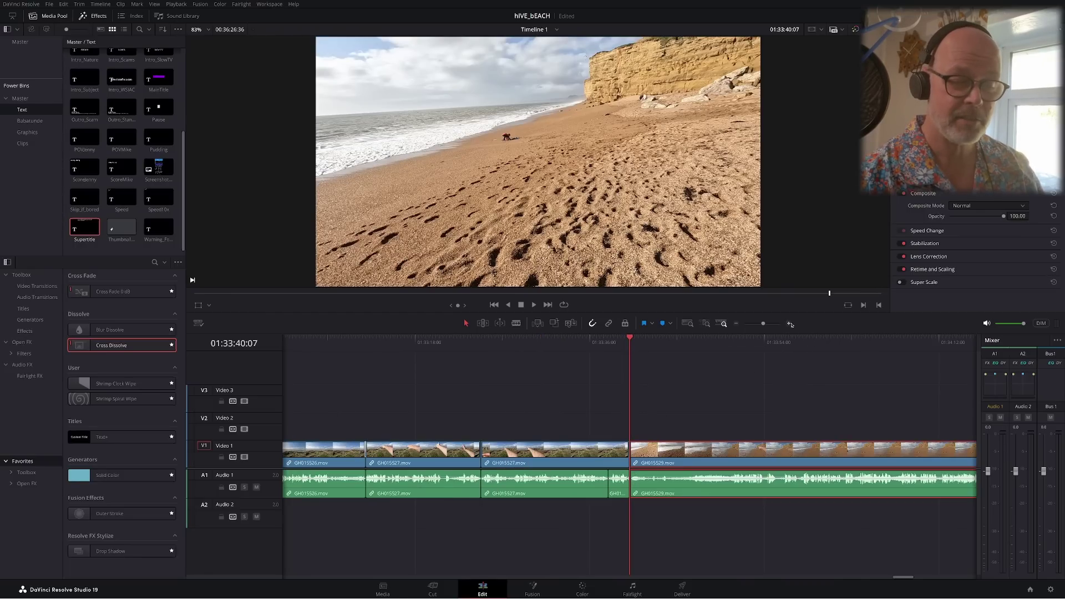
pyautogui.click(651, 342)
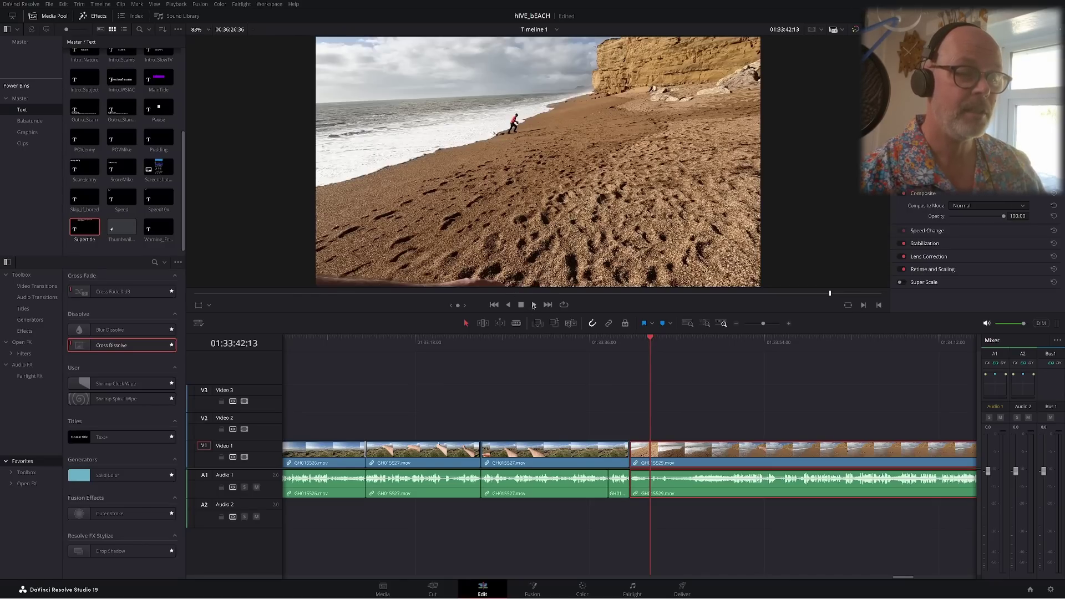
pyautogui.click(634, 342)
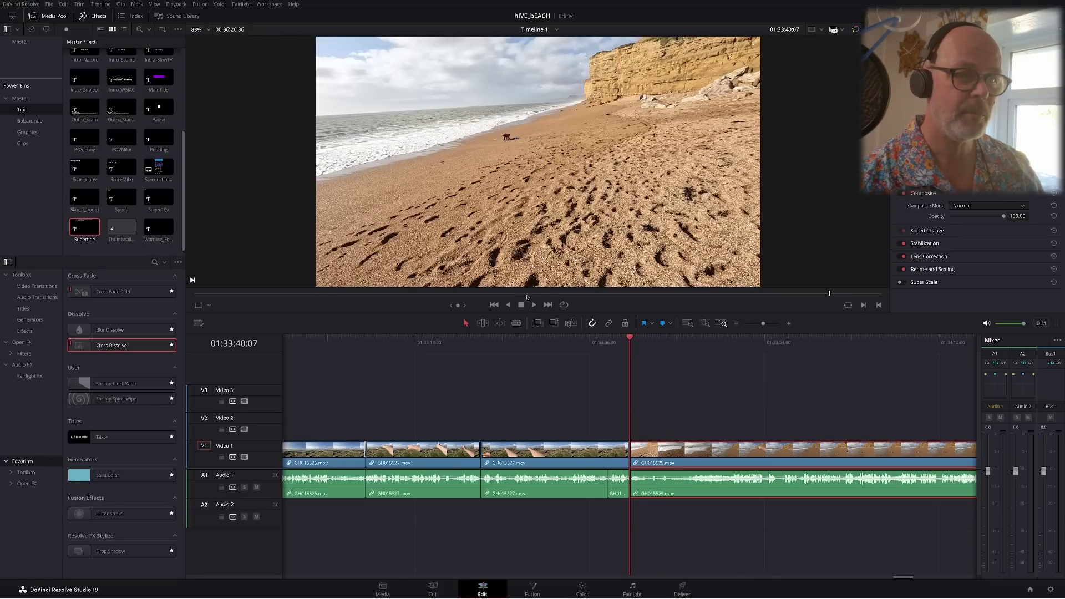
pyautogui.click(533, 305)
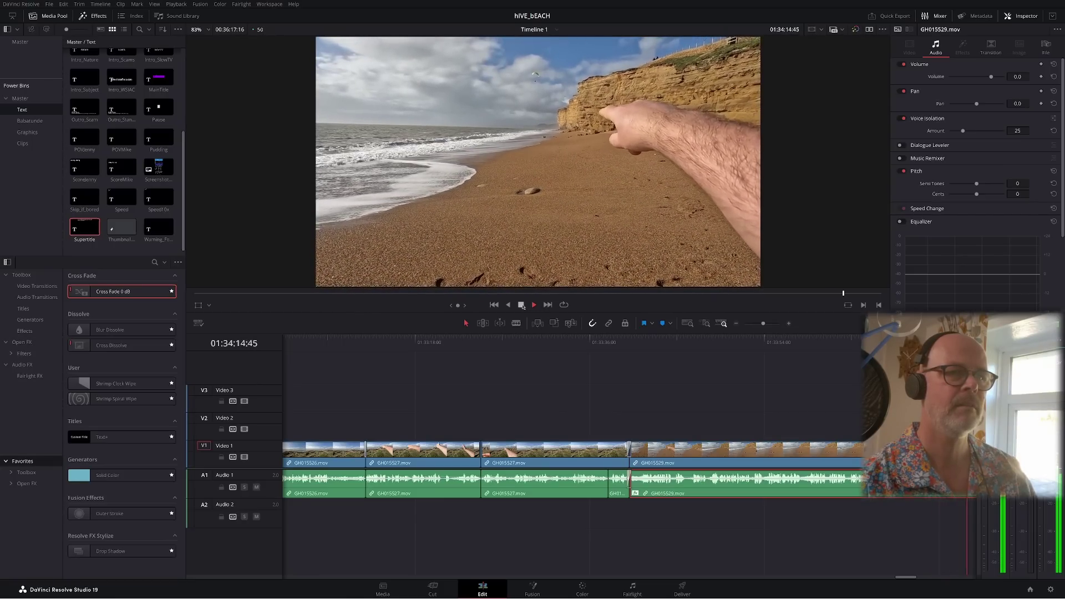
pyautogui.click(522, 305)
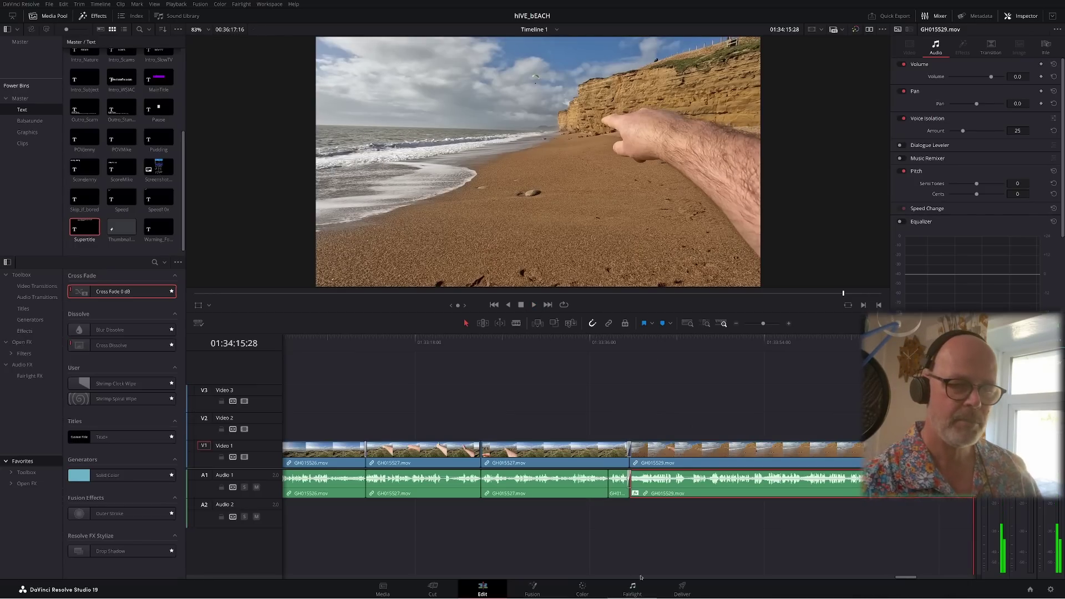
# Add the beach photo IMG_20250222_132232.jpg from the file manager's Link to Video/2025-02/Main folder to Video 2, above the start of GH015530.mov
pyautogui.moveTo(903, 580); pyautogui.dragTo(913, 580)
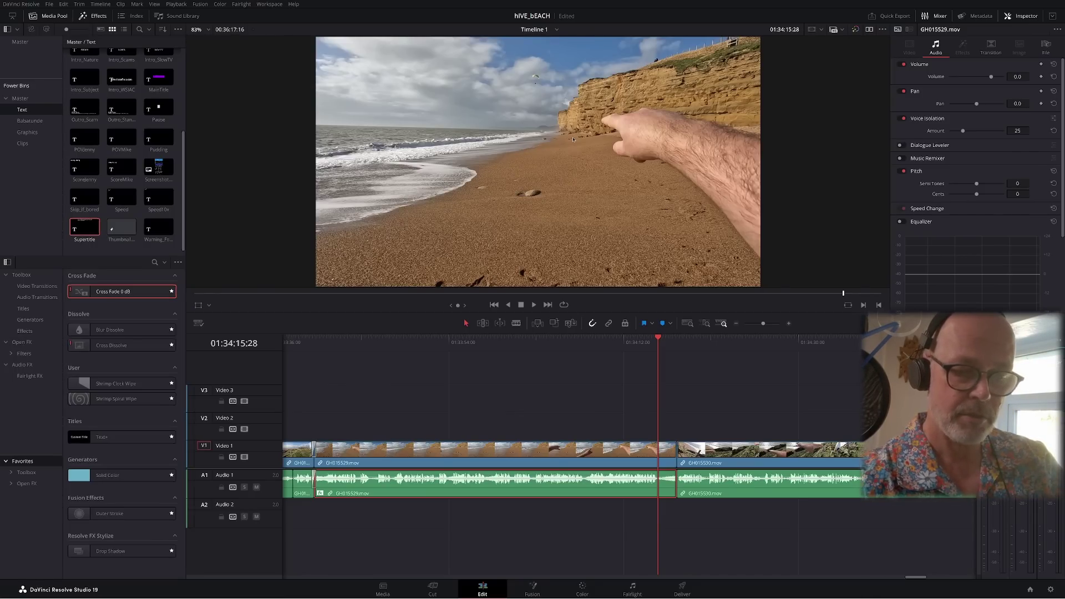
pyautogui.hotkey('alt', 'Tab')
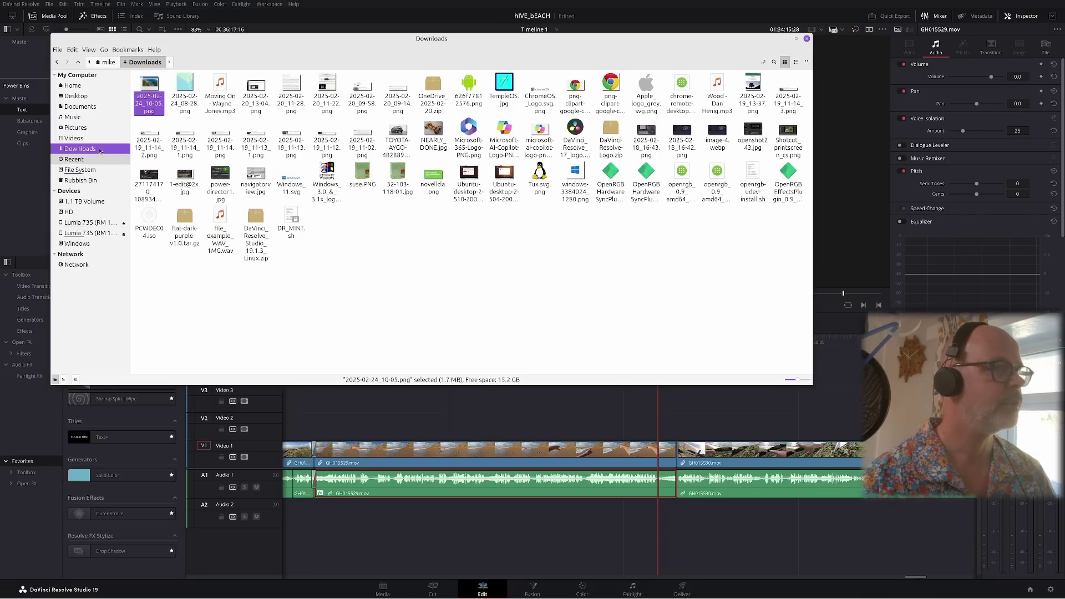
pyautogui.click(77, 97)
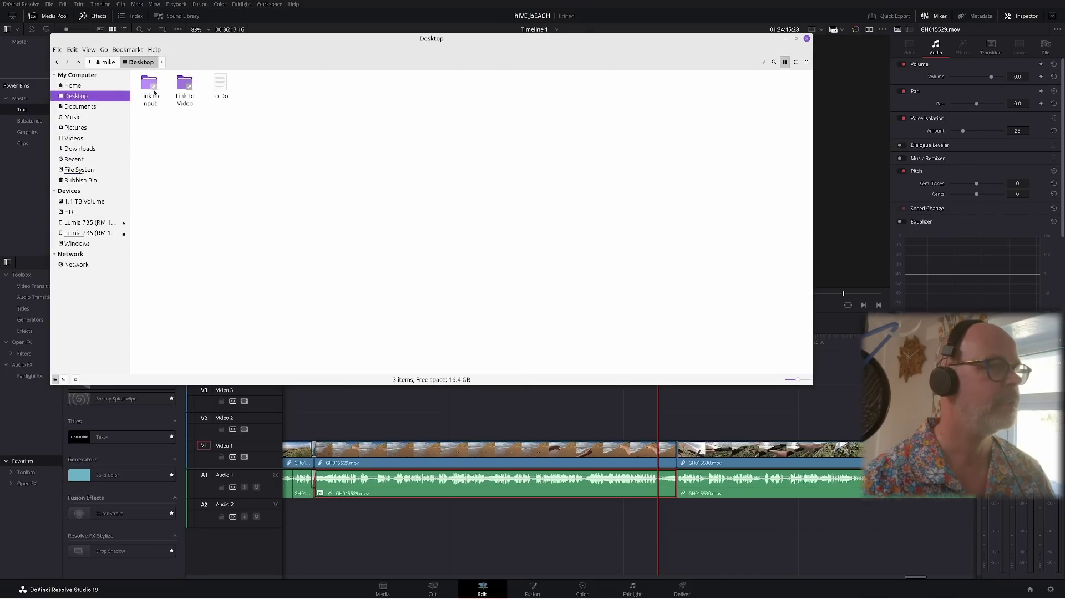
pyautogui.doubleClick(185, 84)
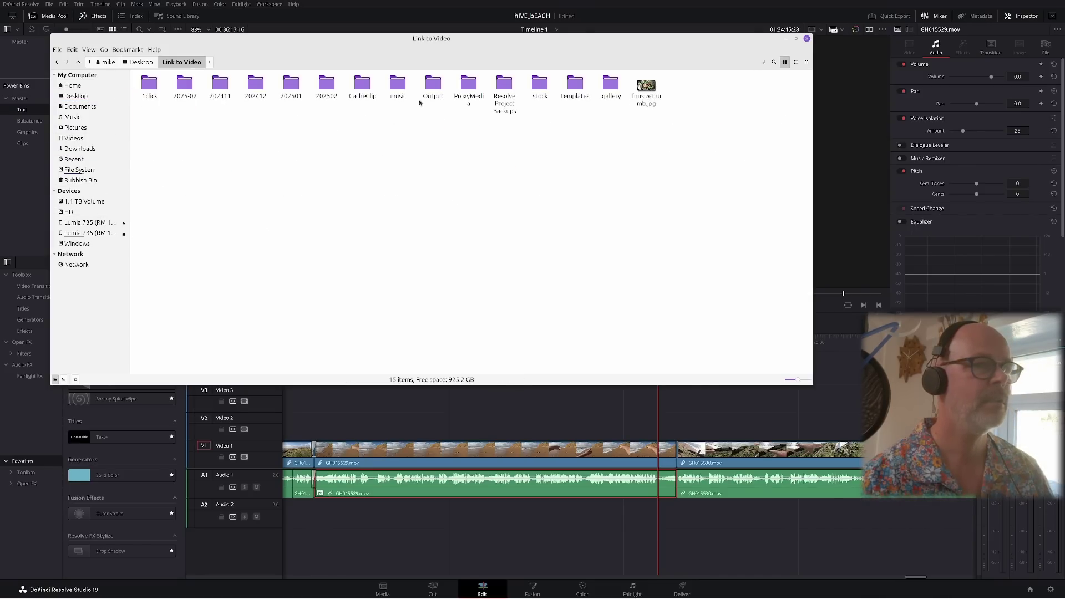
pyautogui.doubleClick(186, 86)
pyautogui.doubleClick(291, 86)
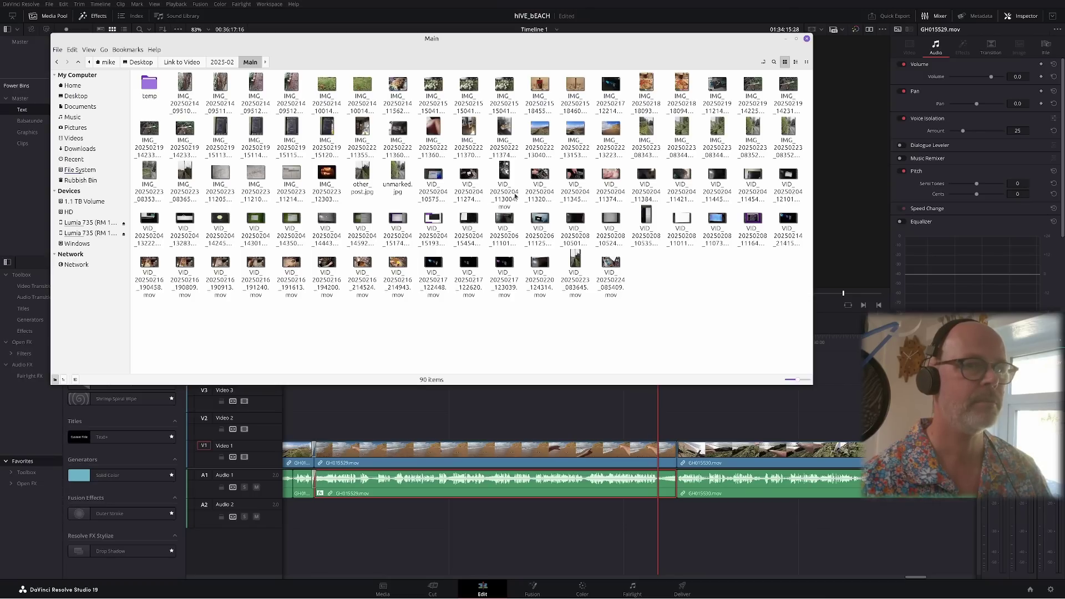
pyautogui.click(613, 133)
pyautogui.moveTo(614, 133); pyautogui.dragTo(714, 435)
# Try zooming GH015529.mov to 5.560 at Y position -861 against the Video 2 photo zoomed to 6.010, and undo both
pyautogui.click(654, 452)
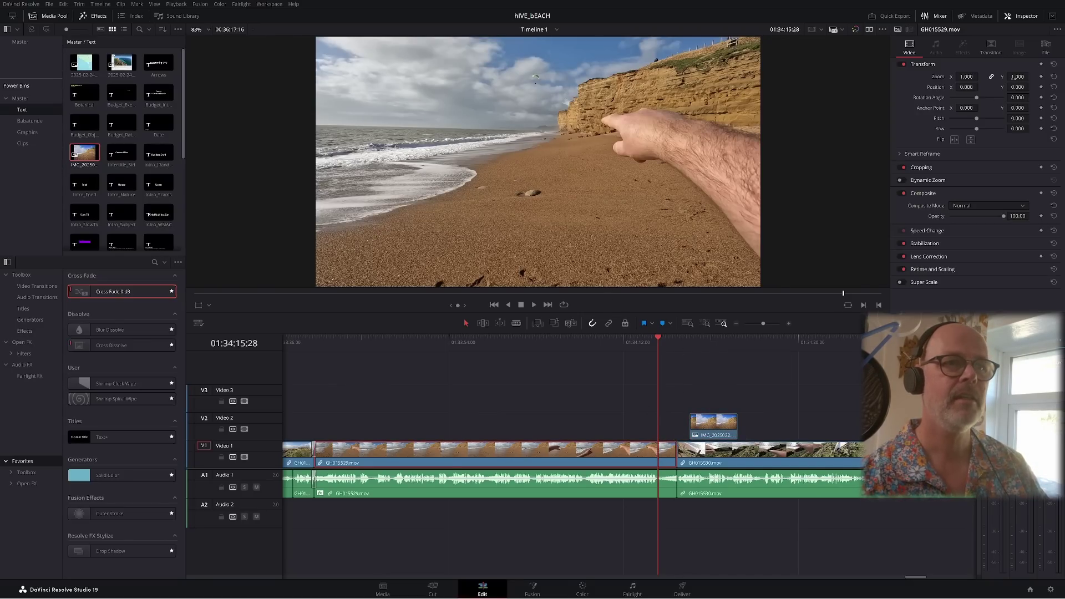
pyautogui.moveTo(1013, 77)
pyautogui.mouseDown()
pyautogui.moveTo(1054, 77)
pyautogui.moveTo(1032, 87)
pyautogui.mouseUp()
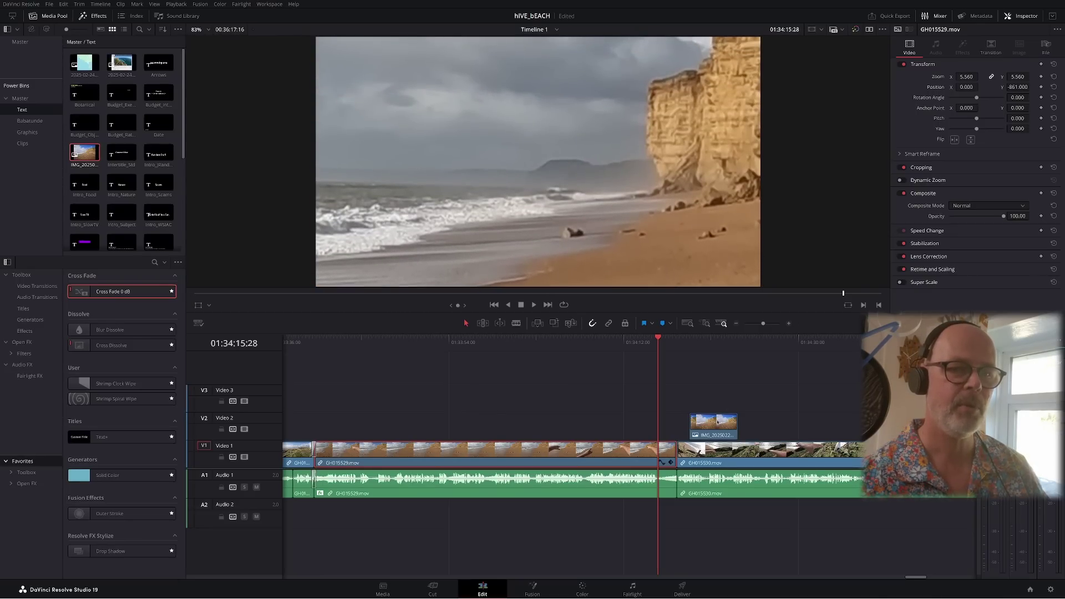
pyautogui.moveTo(719, 424); pyautogui.dragTo(647, 425)
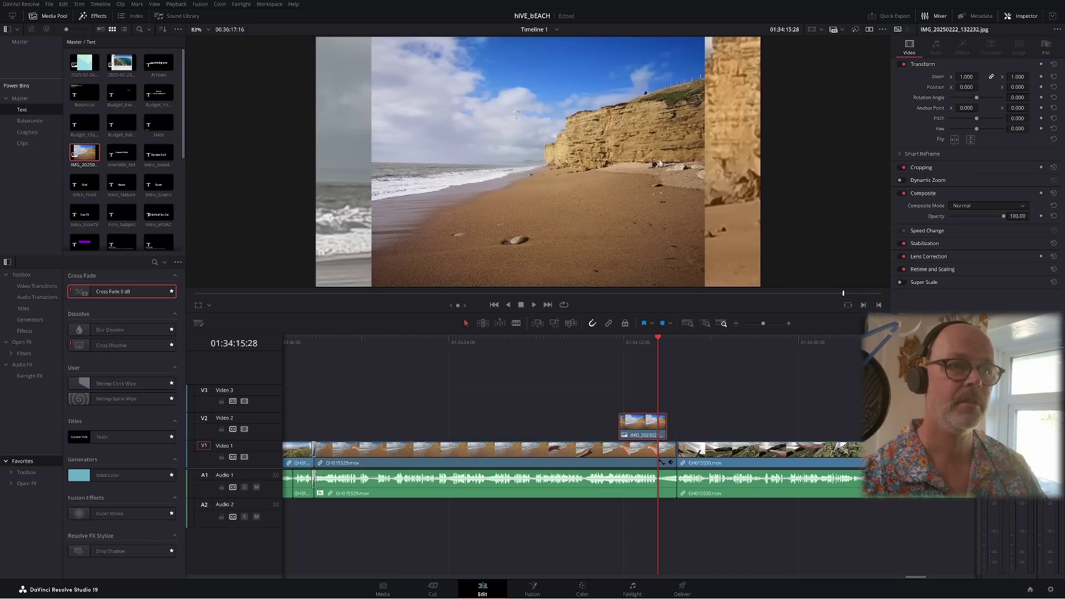
pyautogui.moveTo(1017, 76); pyautogui.dragTo(1030, 77)
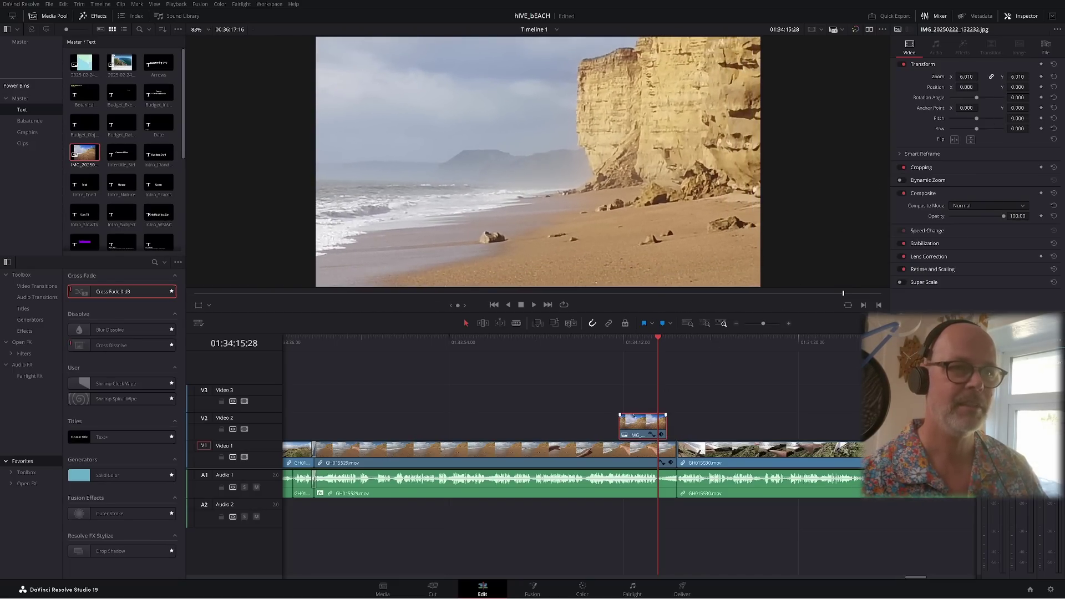
pyautogui.moveTo(634, 416)
pyautogui.mouseDown()
pyautogui.moveTo(602, 418)
pyautogui.moveTo(644, 418)
pyautogui.moveTo(627, 419)
pyautogui.mouseUp()
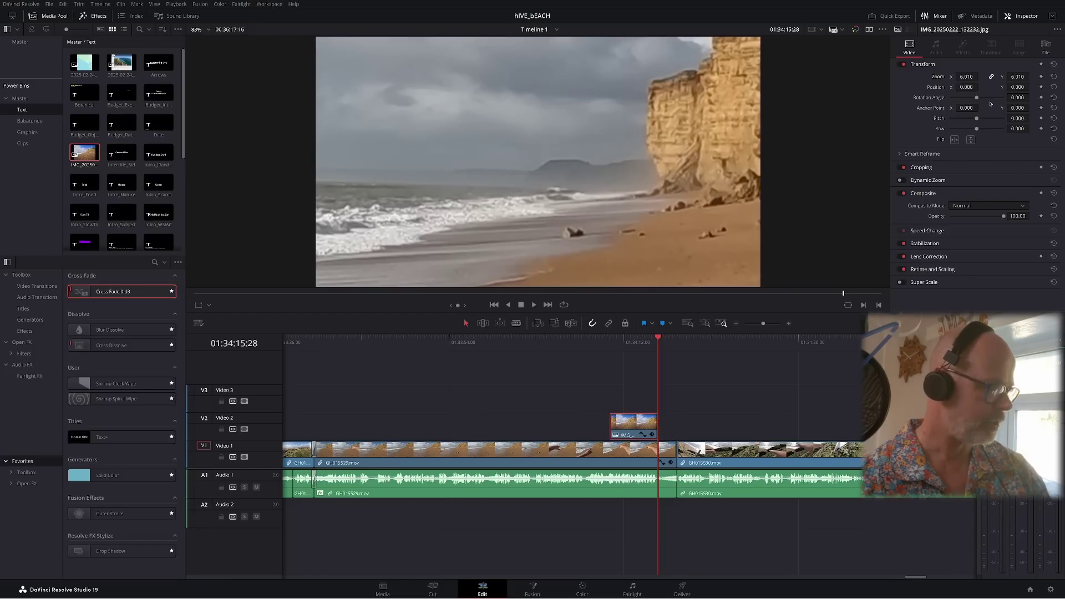
pyautogui.hotkey('ctrl', 'z')
pyautogui.hotkey('ctrl', 'z')
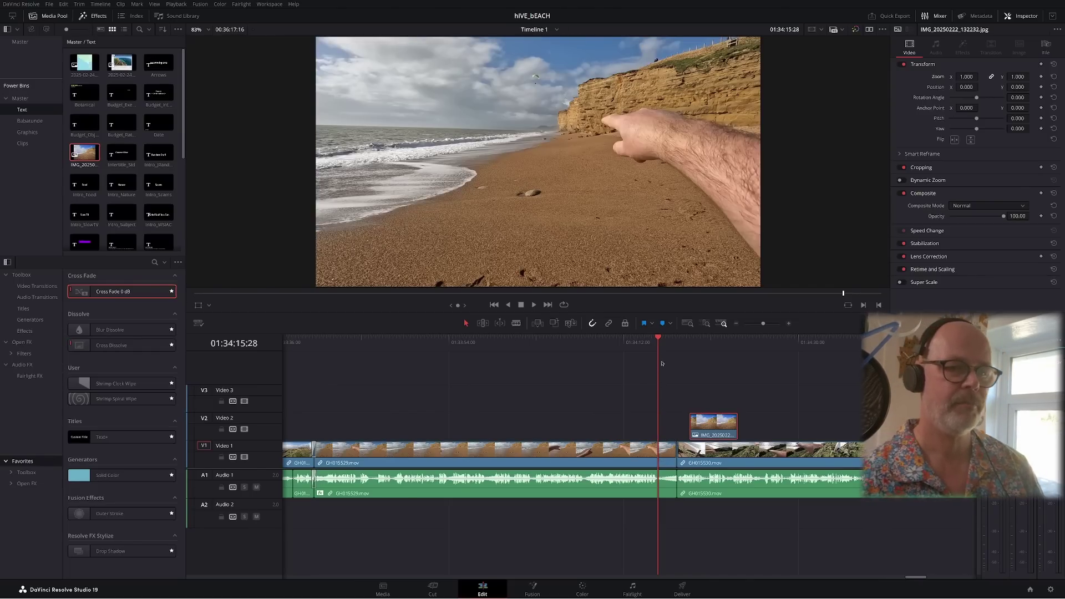
# Move the Video 2 beach photo back over the end of GH015529.mov, across 01:34:13:34, and set its opacity to 40
pyautogui.moveTo(624, 344)
pyautogui.mouseDown()
pyautogui.moveTo(611, 344)
pyautogui.moveTo(640, 346)
pyautogui.mouseUp()
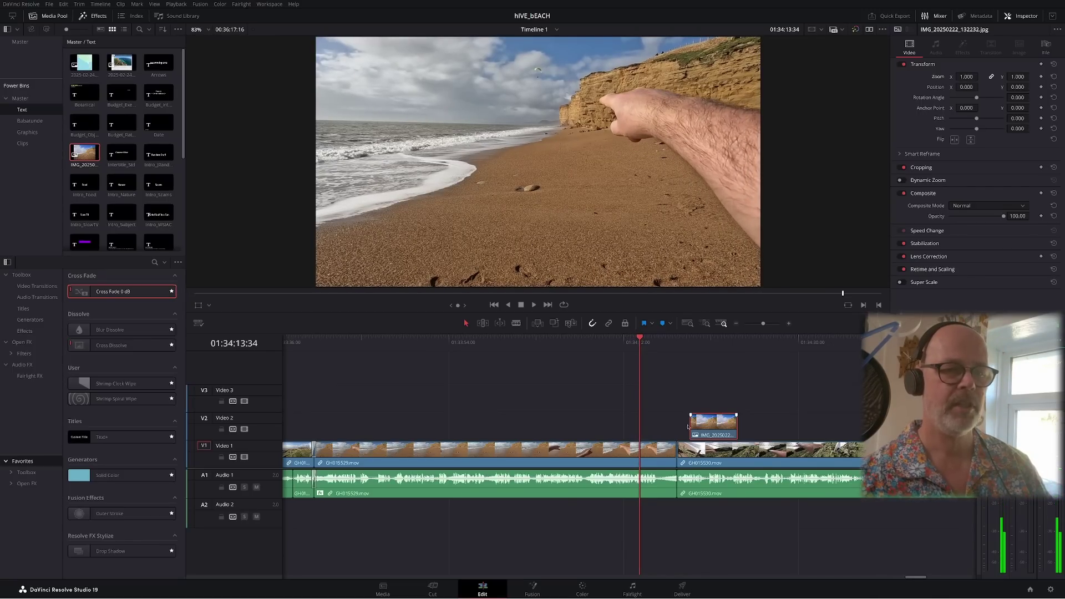
pyautogui.moveTo(688, 426); pyautogui.dragTo(656, 426)
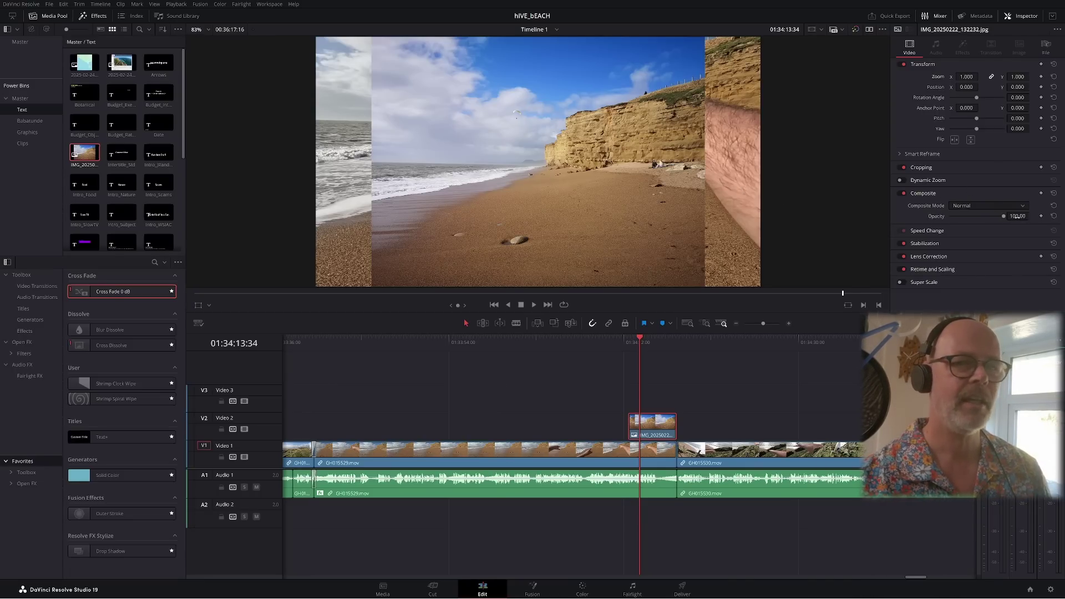
pyautogui.moveTo(1017, 216); pyautogui.dragTo(985, 215)
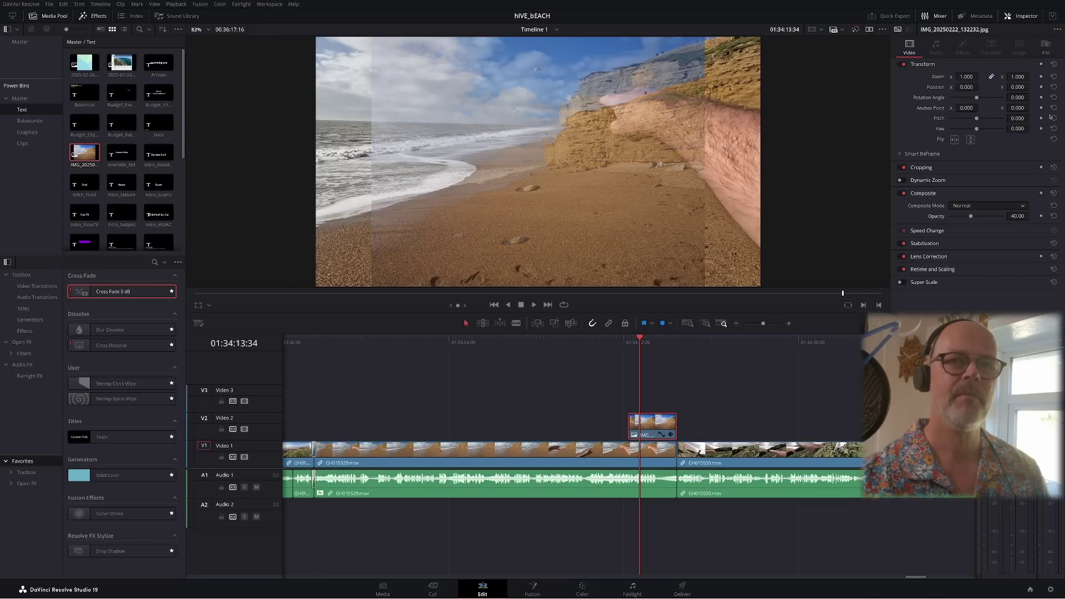
# Align the photo with the footage beneath by setting its zoom to 0.930 and position to X 89, Y 172
pyautogui.click(1032, 77)
pyautogui.moveTo(1011, 77); pyautogui.dragTo(1032, 87)
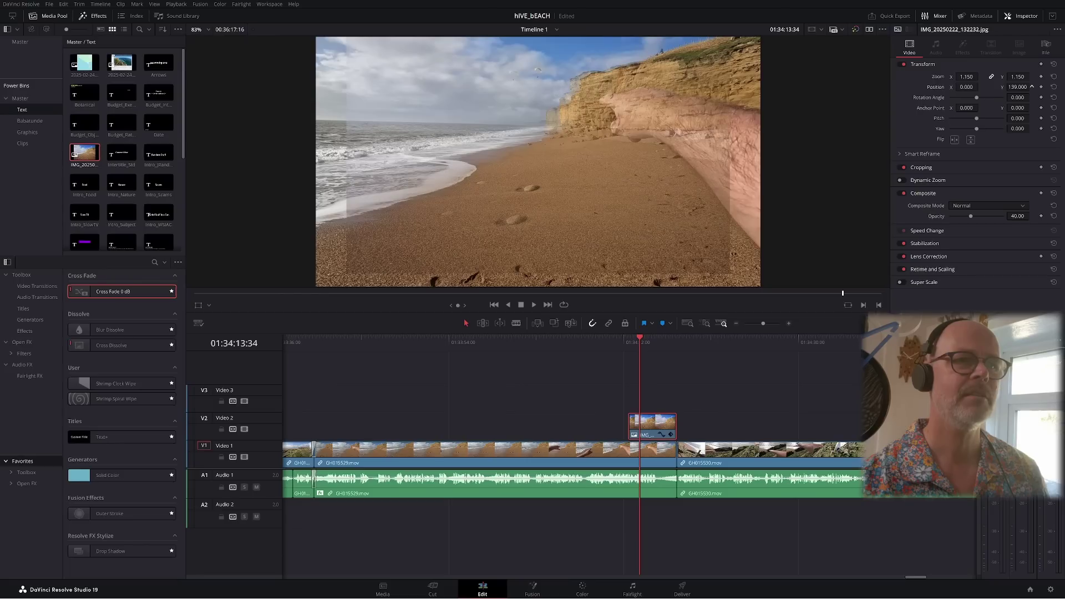
pyautogui.moveTo(966, 87); pyautogui.dragTo(1031, 86)
pyautogui.moveTo(966, 87); pyautogui.dragTo(981, 87)
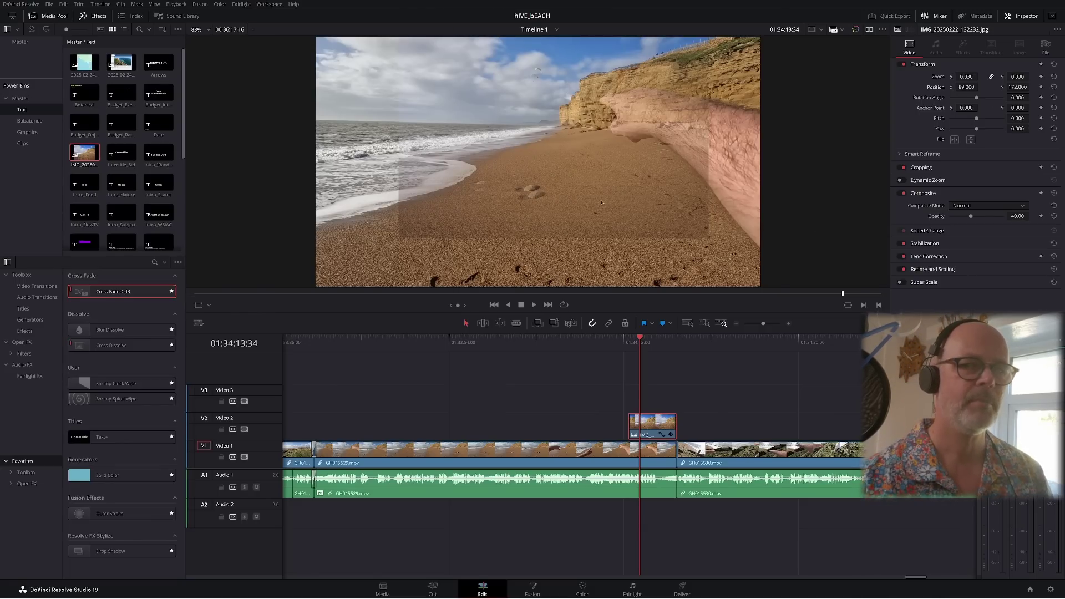
# Crop the photo left 291, right 246, top 196 and bottom 288 with softness -27, and restore its opacity to 100
pyautogui.click(988, 170)
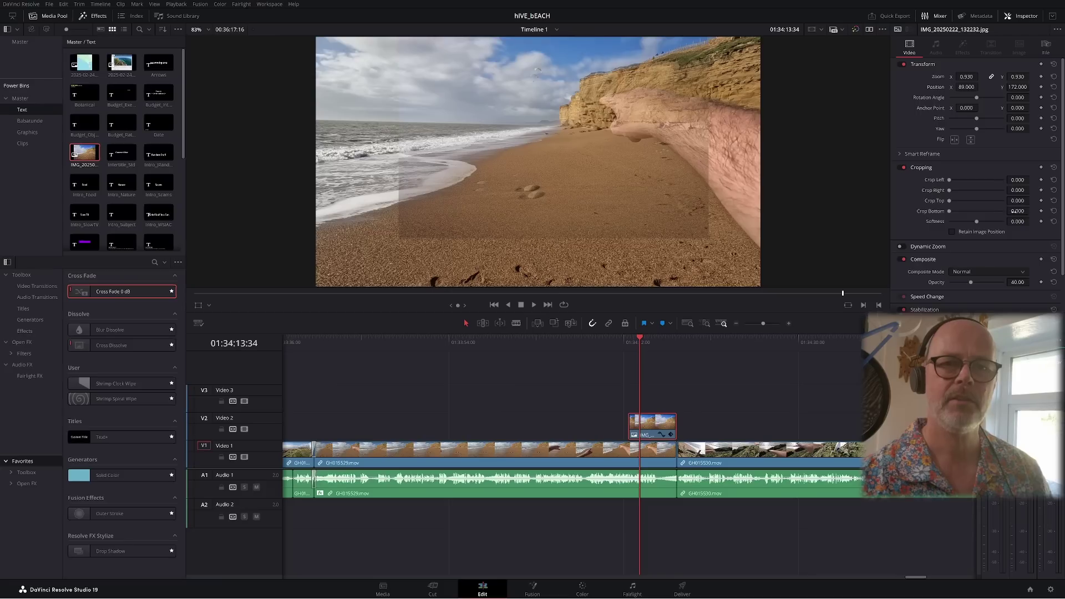
pyautogui.moveTo(1014, 211)
pyautogui.mouseDown()
pyautogui.moveTo(1032, 210)
pyautogui.moveTo(1019, 180)
pyautogui.moveTo(1033, 179)
pyautogui.moveTo(1026, 222)
pyautogui.mouseUp()
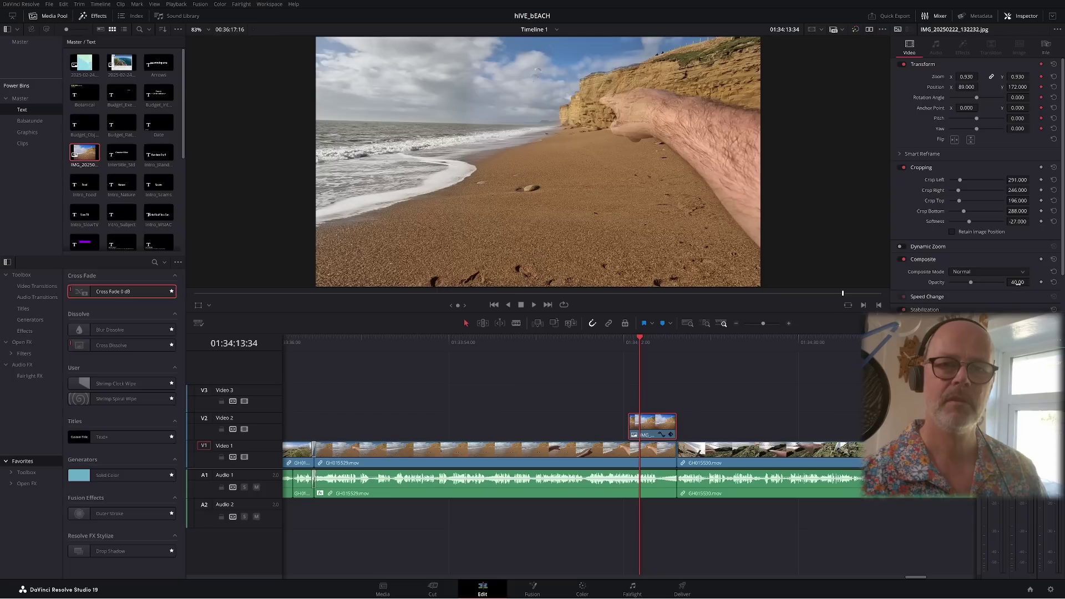
pyautogui.moveTo(1017, 282); pyautogui.dragTo(1043, 282)
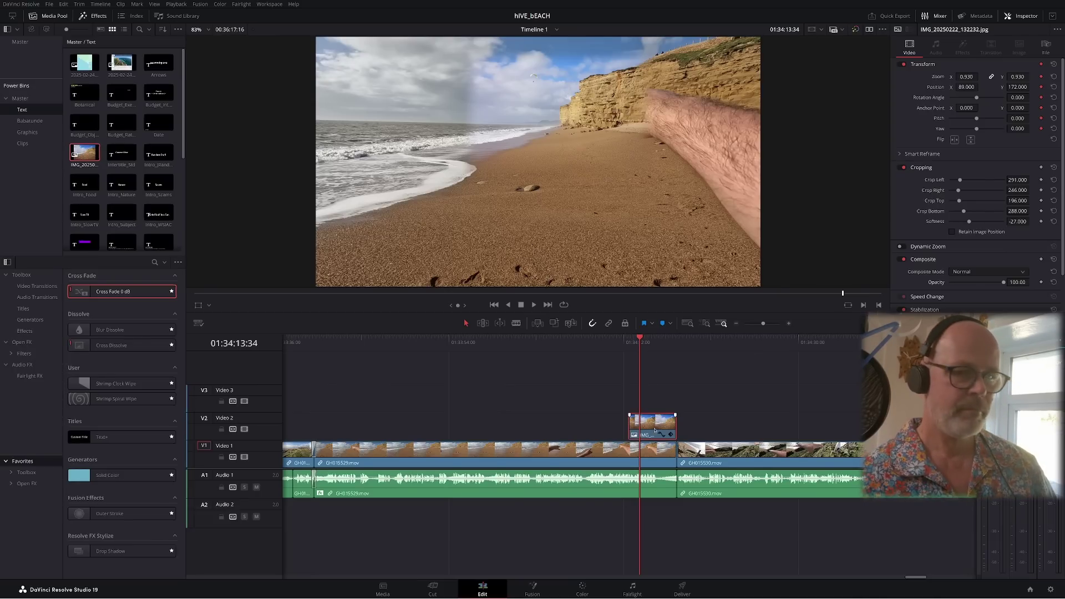
# Cut the photo and GH015529.mov at 01:34:13:34, dropping the photo's earlier part, and extend its end over GH015530.mov
pyautogui.hotkey('ctrl', 'b')
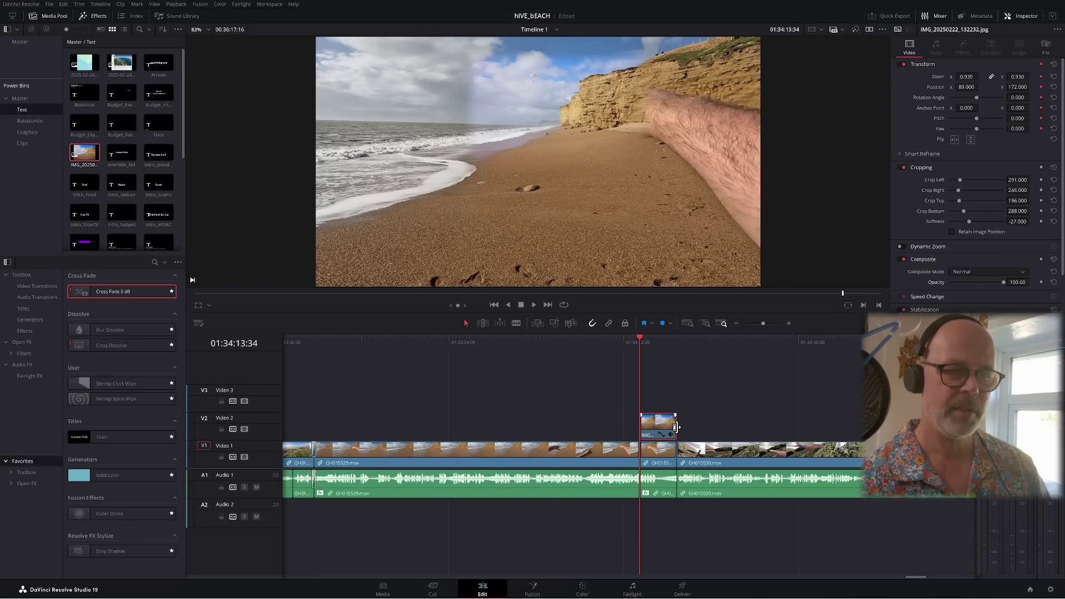
pyautogui.moveTo(676, 427); pyautogui.dragTo(720, 426)
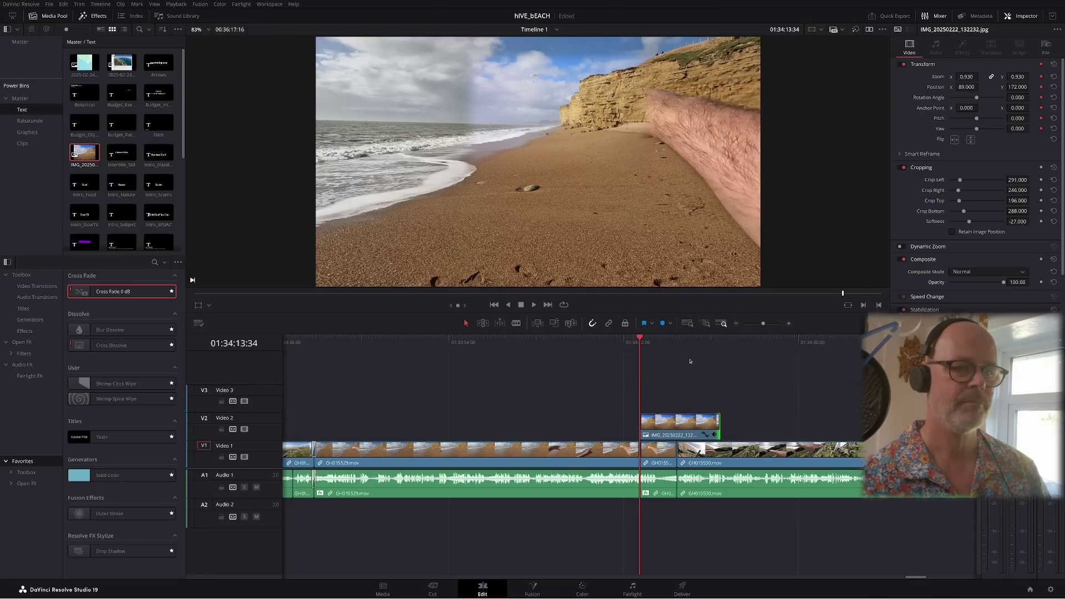
# Keyframe the photo at 01:34:14:20 to zoom 4.650 and position X 29, Y 0, and play the zoom from 01:34:11:27
pyautogui.click(660, 423)
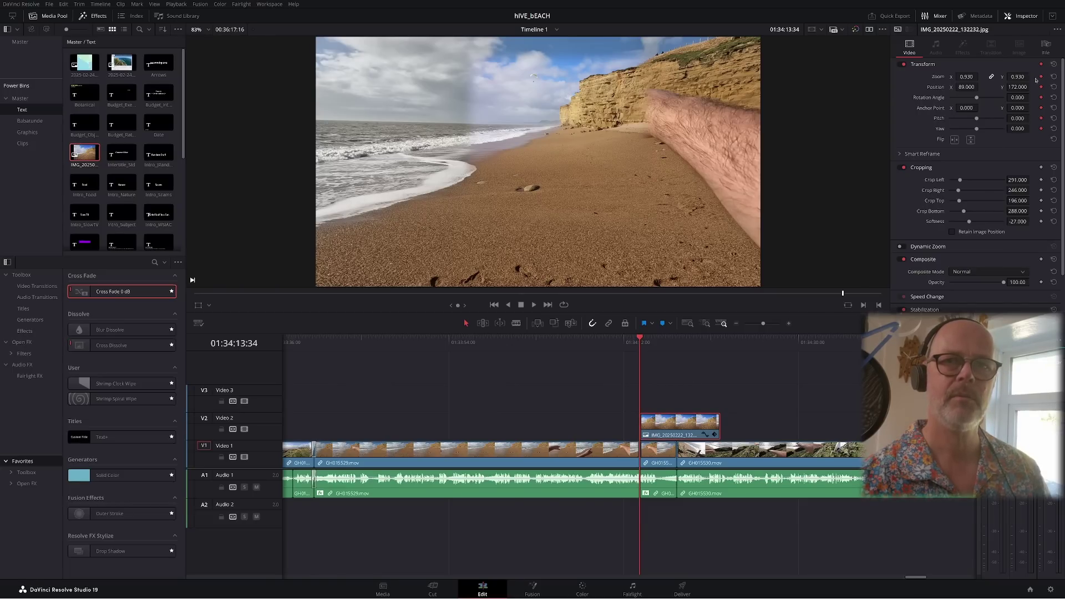
pyautogui.click(647, 342)
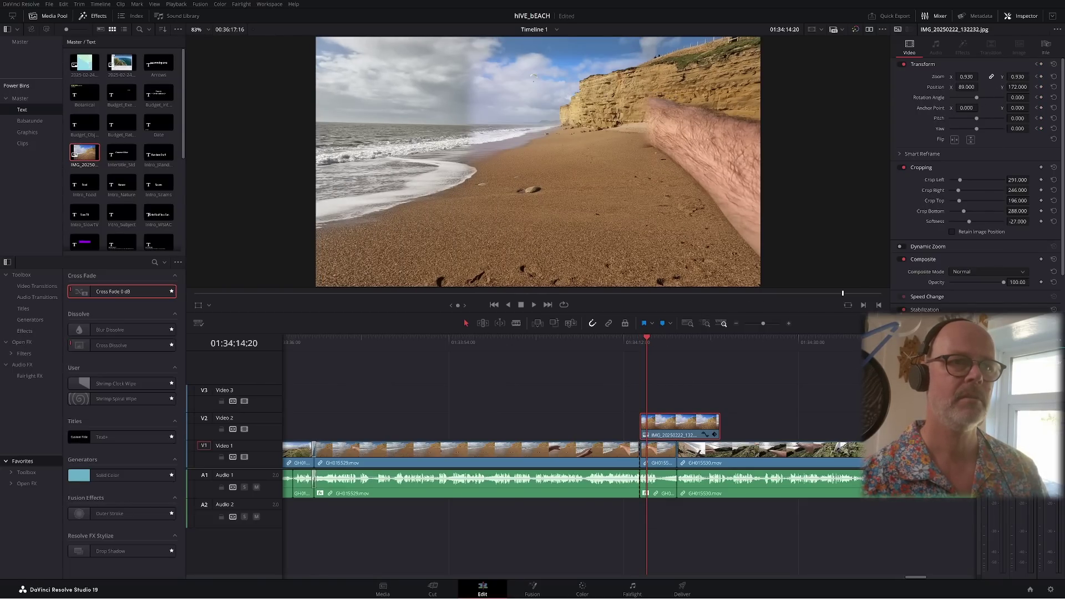
pyautogui.moveTo(1017, 77); pyautogui.dragTo(970, 87)
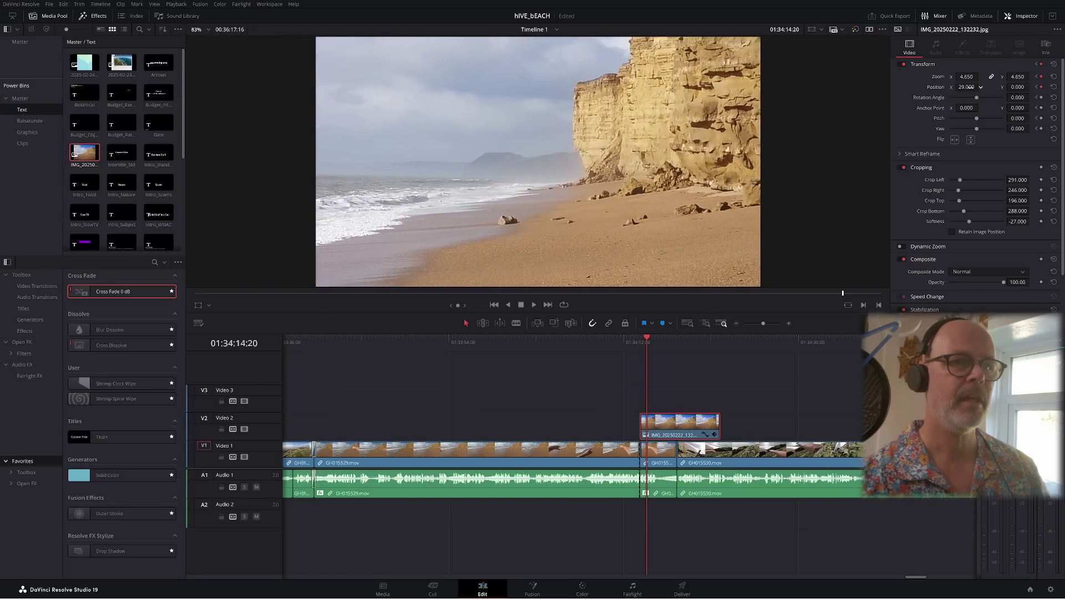
pyautogui.click(619, 354)
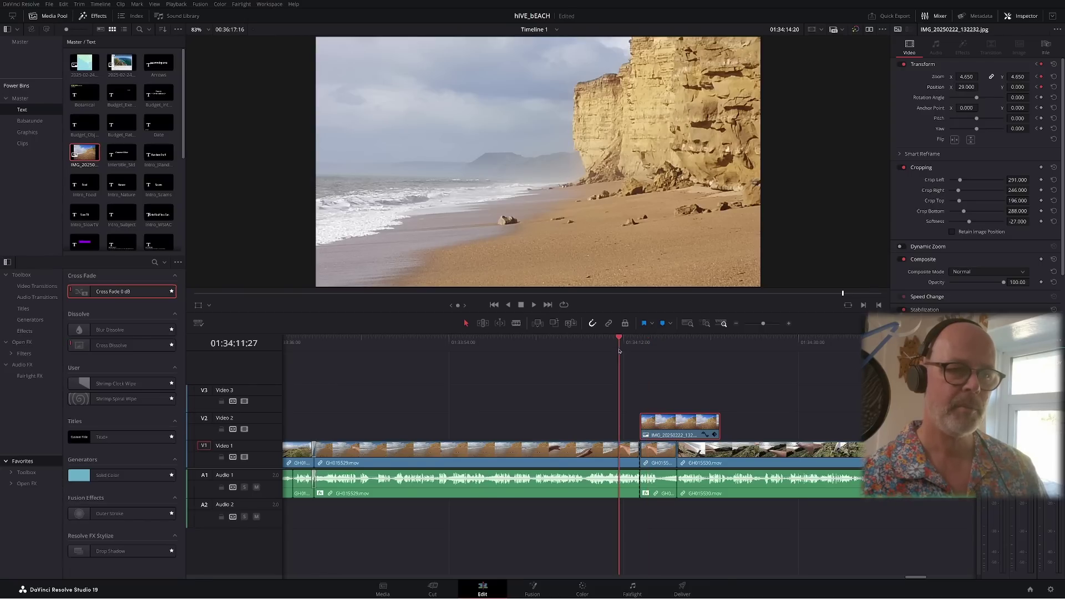
pyautogui.click(533, 304)
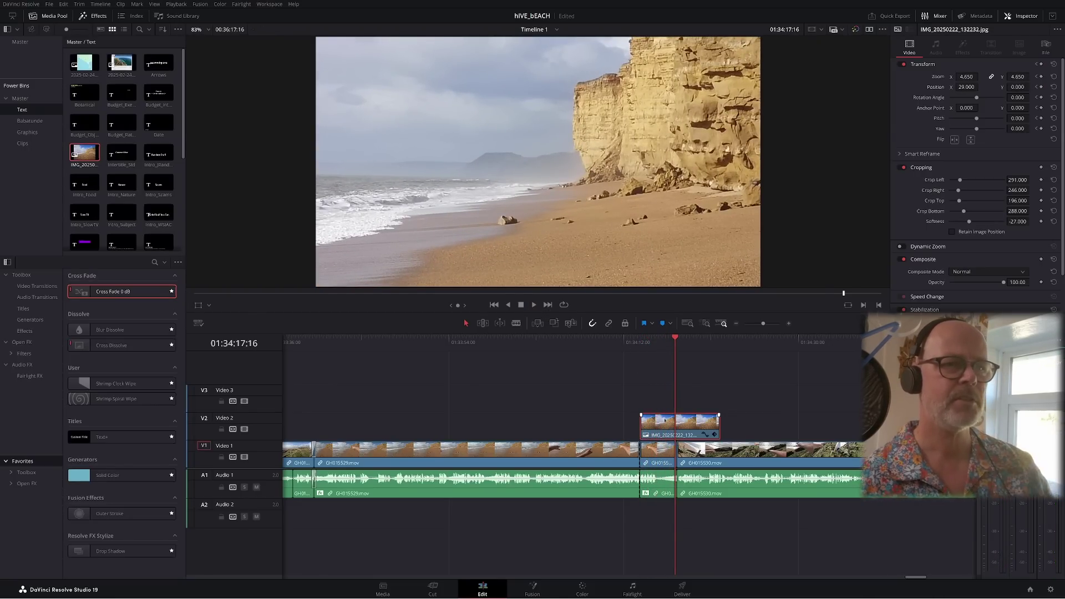
# Increase the photo's contrast on the Color page by moving the custom curve's black and white points inward, and return to the edit
pyautogui.click(588, 590)
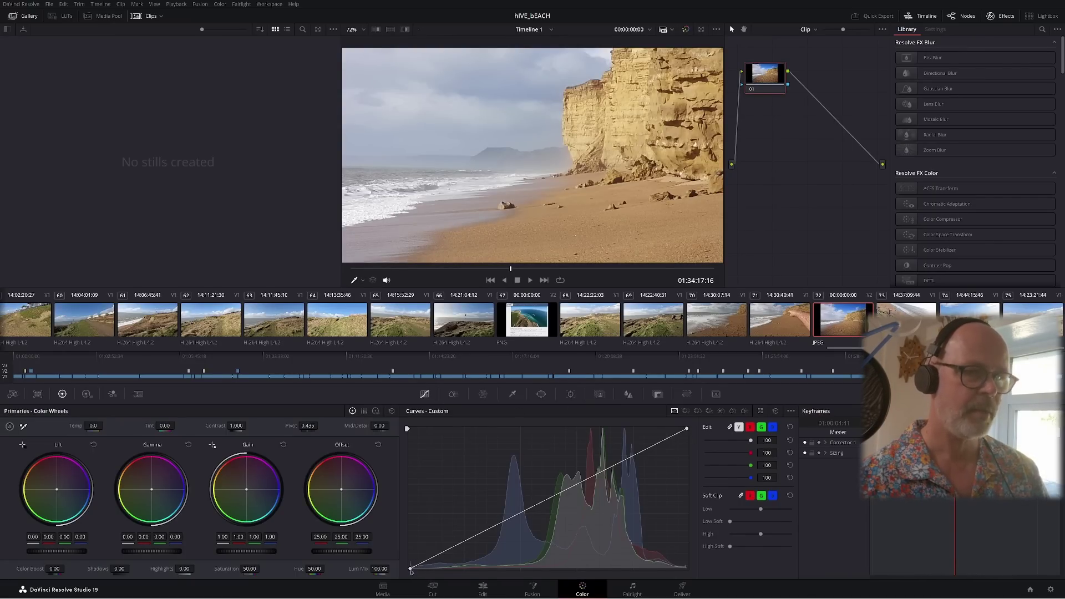
pyautogui.moveTo(410, 569); pyautogui.dragTo(449, 569)
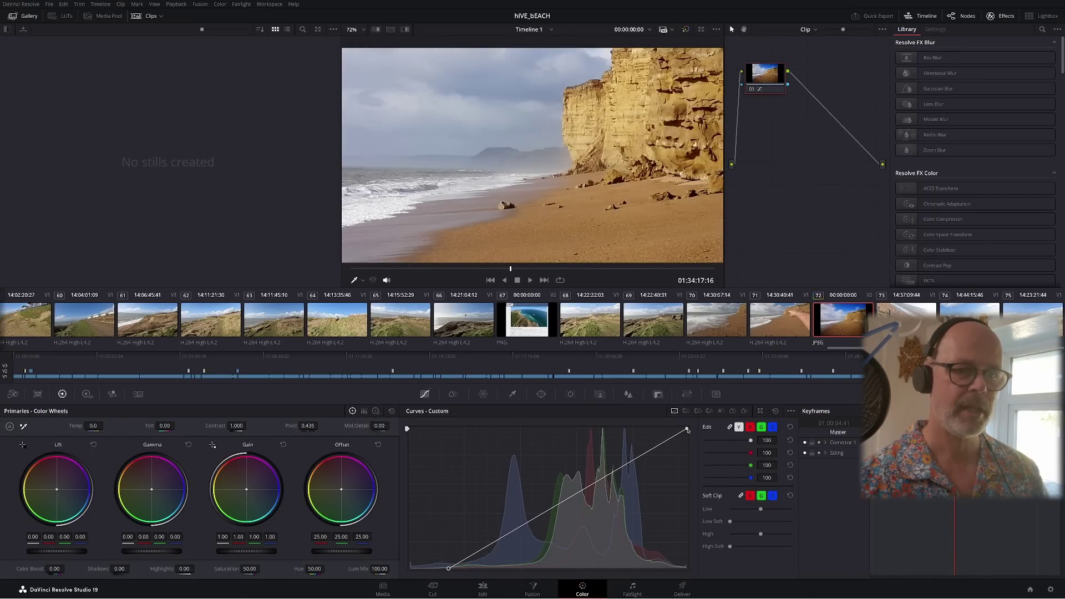
pyautogui.moveTo(687, 430)
pyautogui.mouseDown()
pyautogui.moveTo(654, 430)
pyautogui.moveTo(679, 431)
pyautogui.mouseUp()
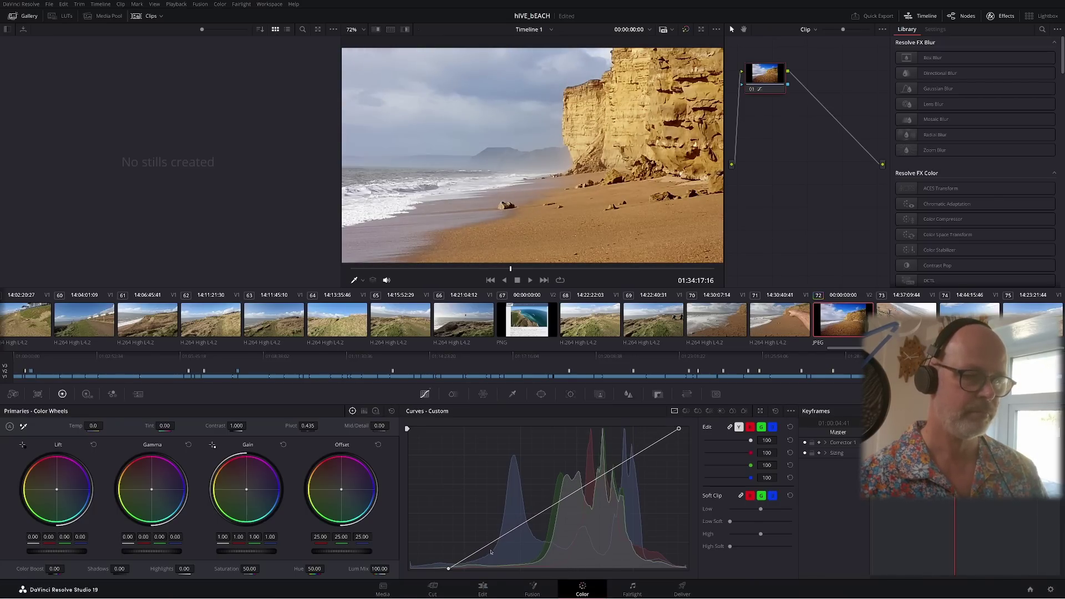
pyautogui.click(483, 588)
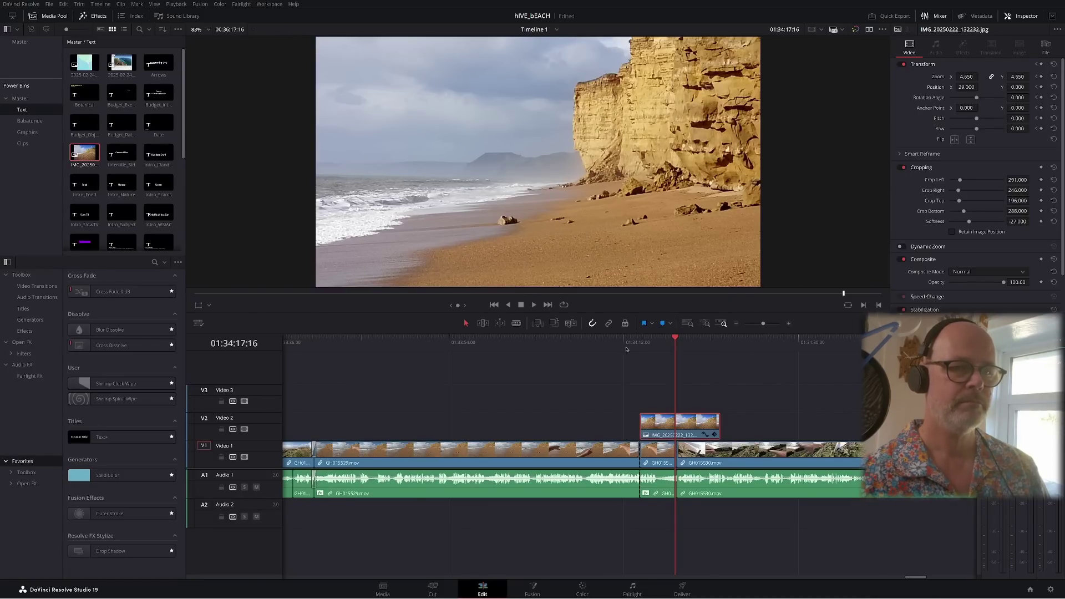
# Play the zoomed photo from just before its start and trim its end to 01:34:18:30
pyautogui.click(627, 346)
pyautogui.click(534, 305)
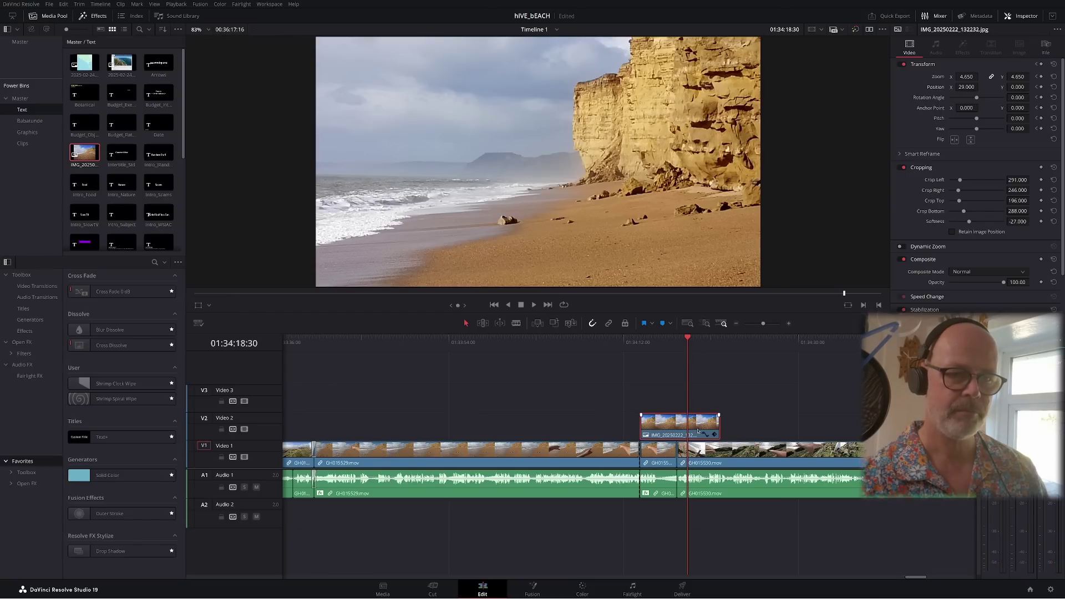
pyautogui.hotkey('shift', ']')
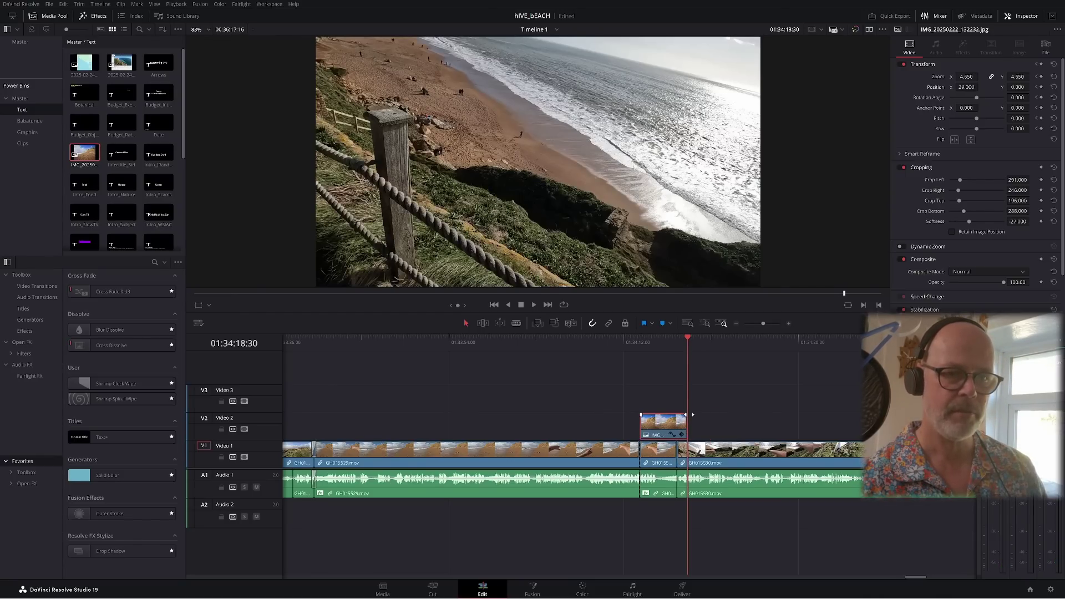
pyautogui.moveTo(692, 414); pyautogui.dragTo(687, 415)
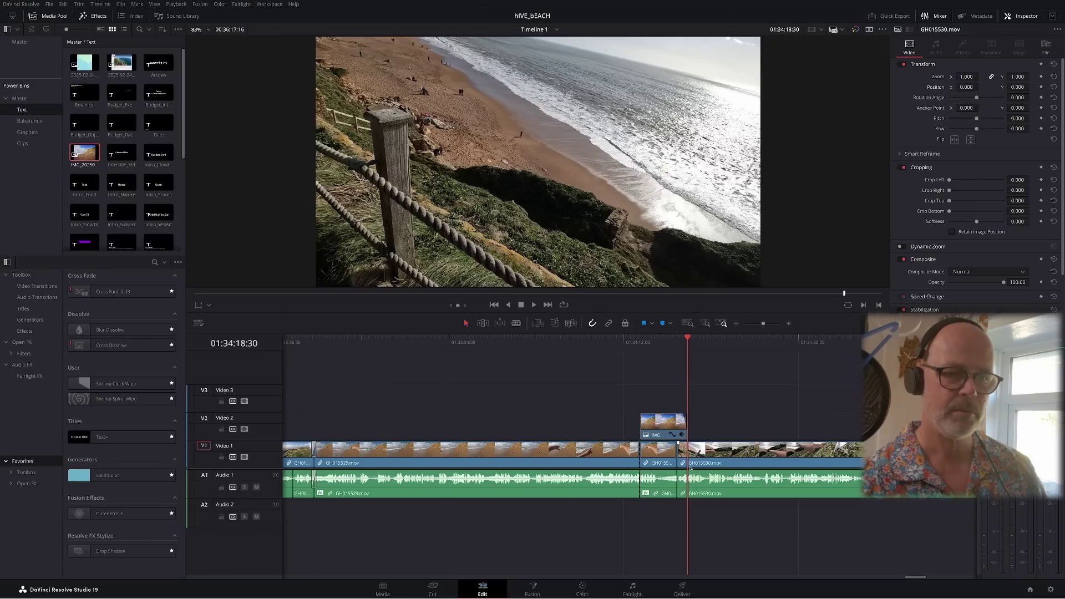
# Play the timeline from 01:34:12:05 to review the photo zoom and the clips following it
pyautogui.click(670, 338)
pyautogui.moveTo(635, 347); pyautogui.dragTo(625, 347)
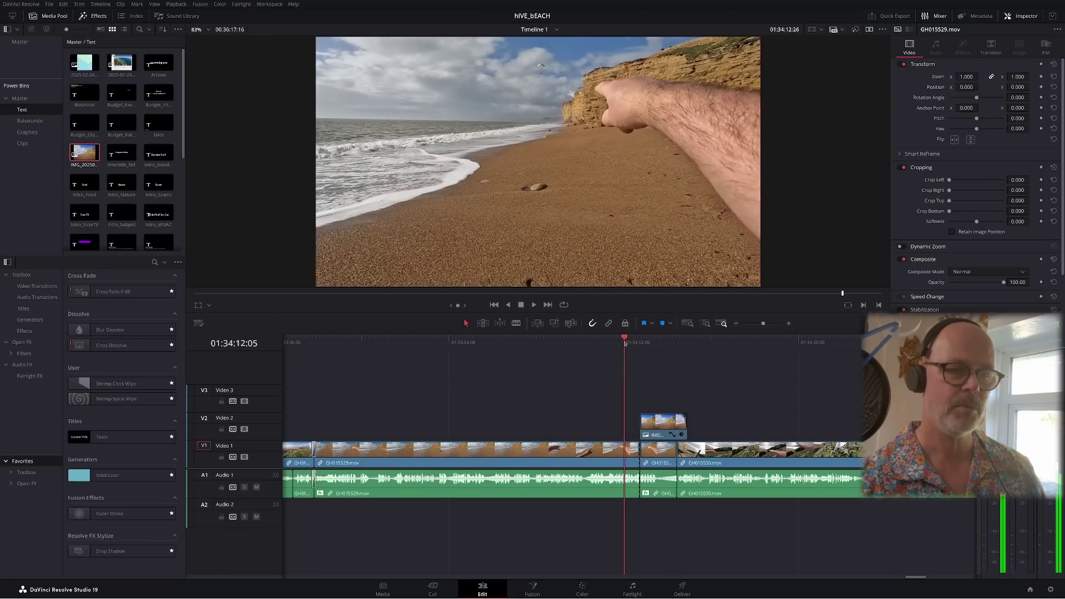
pyautogui.click(536, 305)
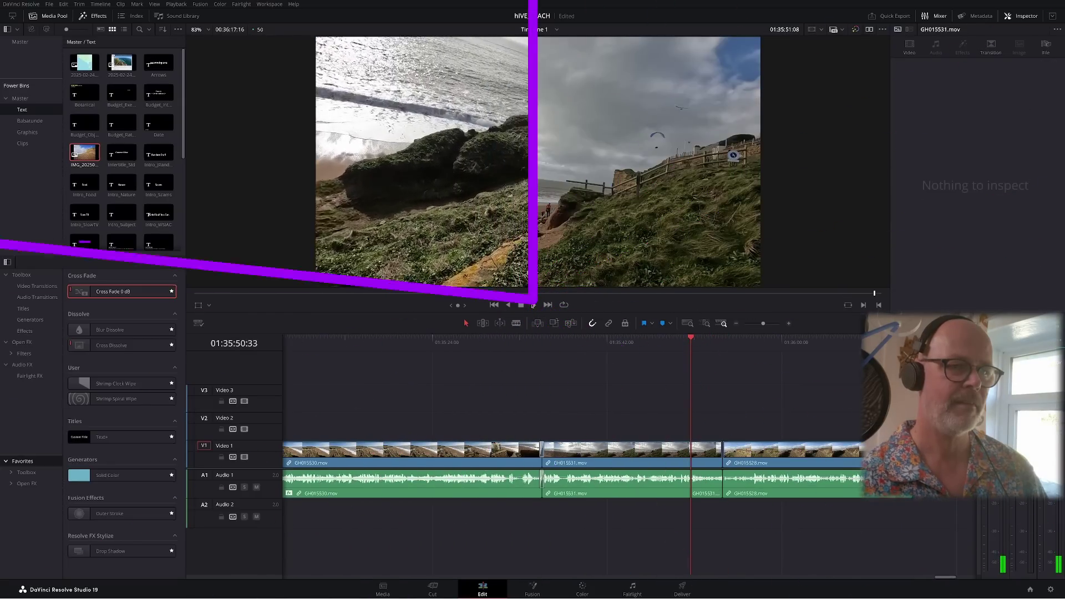
# Ripple-trim the end of the GH015531.mov clip to 01:35:52:12 so GH015528.mov follows it directly
pyautogui.click(522, 304)
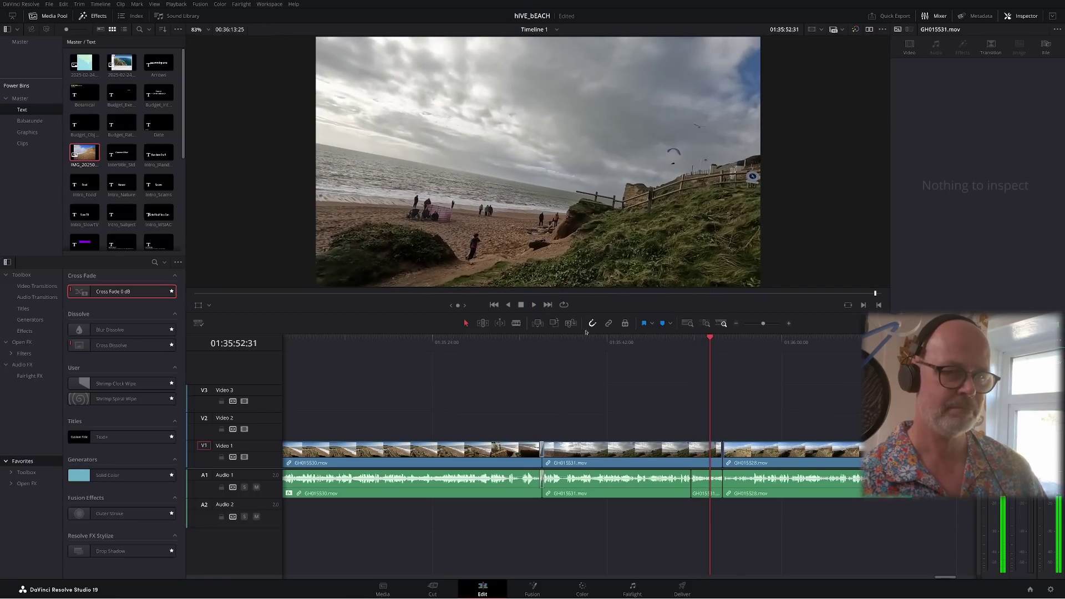
pyautogui.click(706, 342)
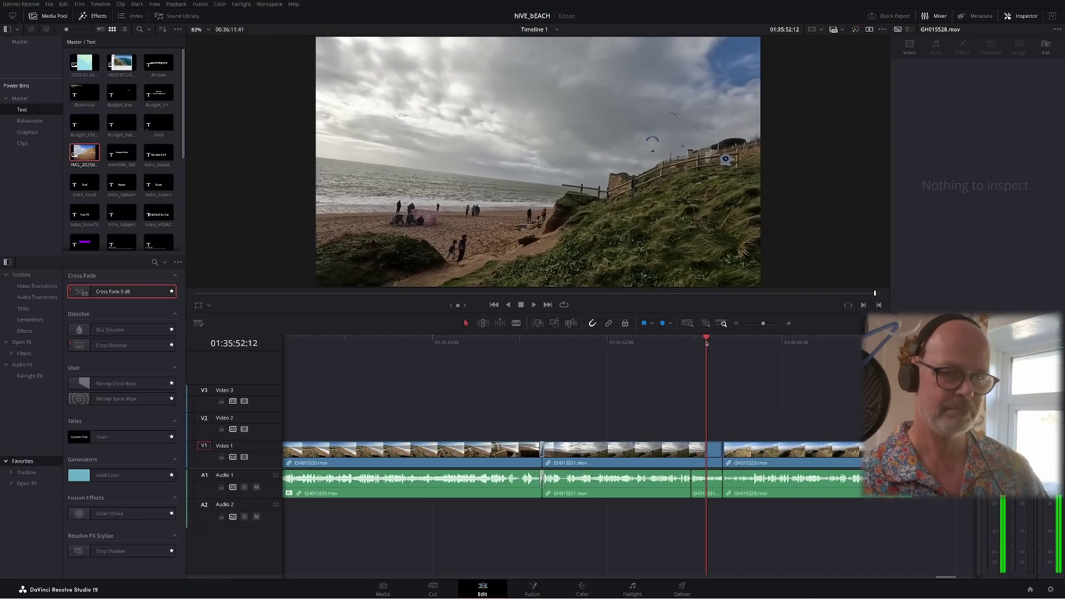
pyautogui.hotkey('ctrl', 'shift', ']')
pyautogui.moveTo(715, 343); pyautogui.dragTo(730, 343)
pyautogui.press('Up')
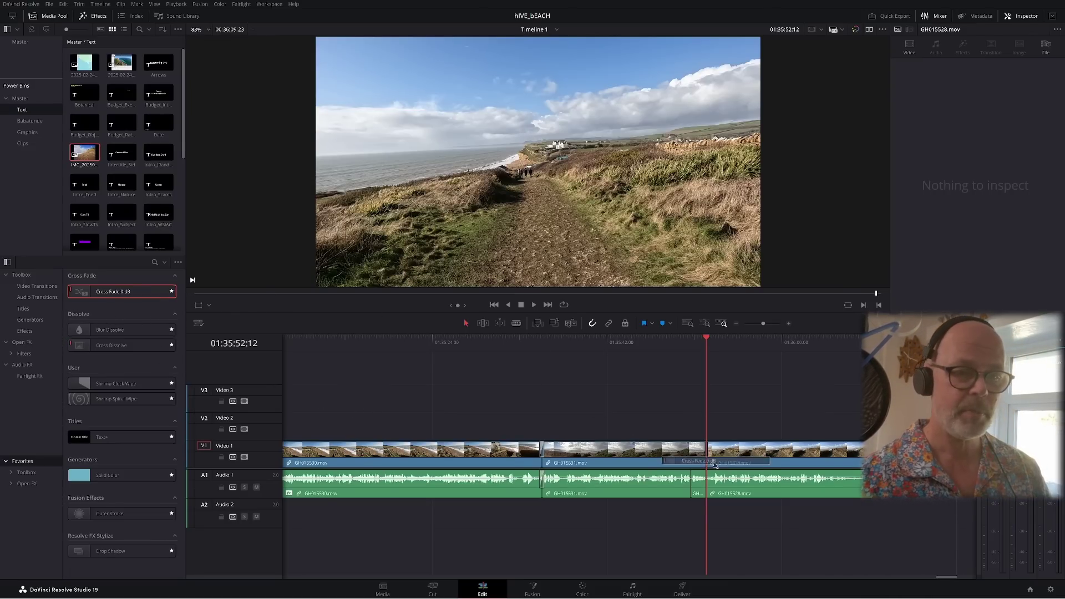
# Add a Cross Dissolve at the cut between GH015531.mov and GH015528.mov and play through the transition
pyautogui.moveTo(91, 345); pyautogui.dragTo(706, 446)
pyautogui.click(533, 305)
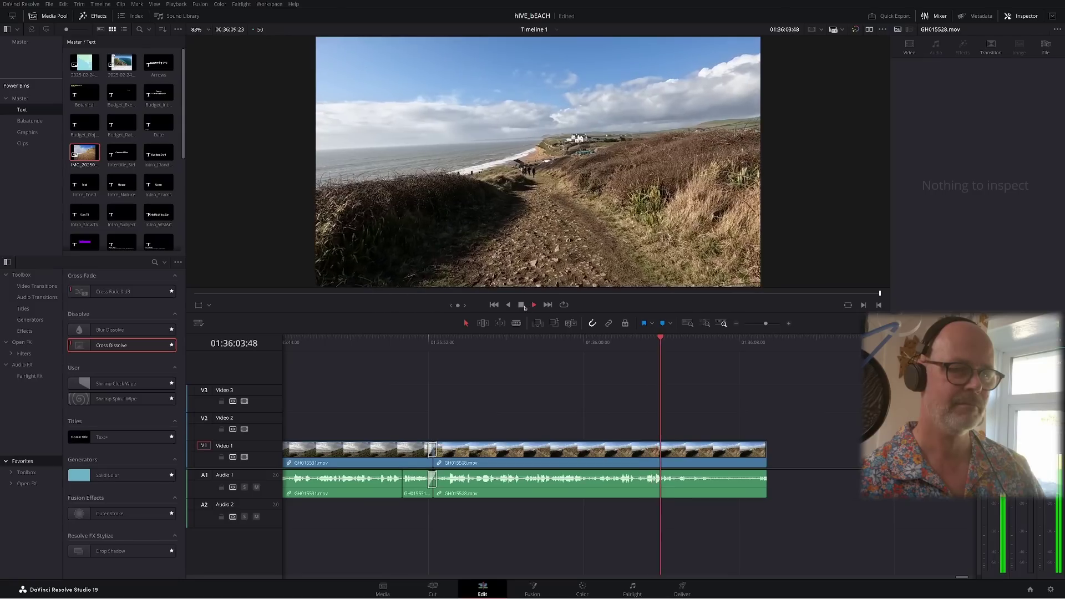
pyautogui.click(519, 305)
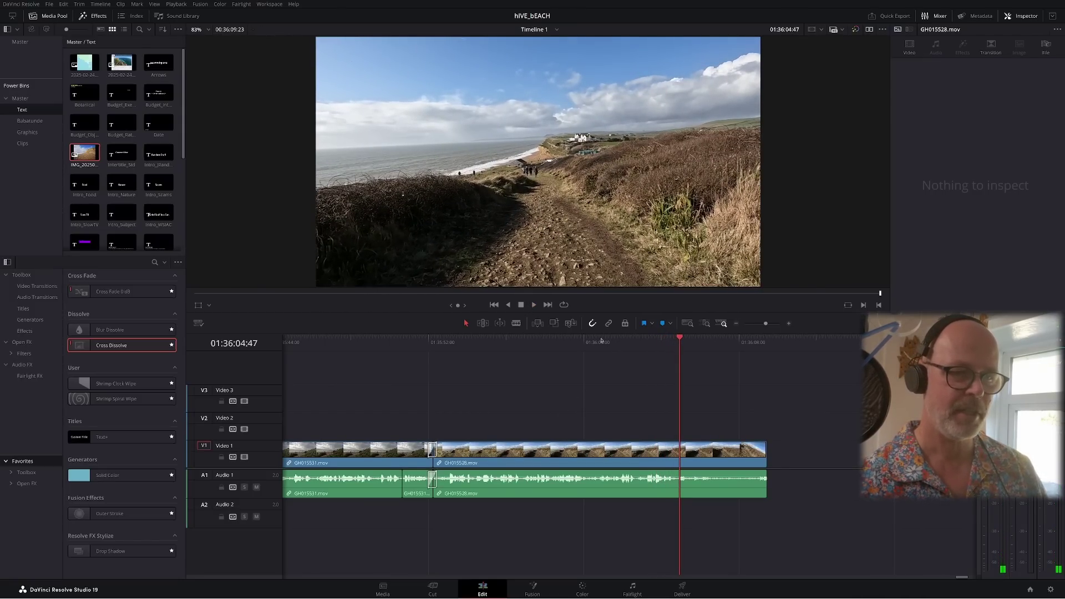
# Cut out the section of GH015528.mov between 01:35:56:42 and 01:36:01:40 and close the gap
pyautogui.moveTo(601, 340); pyautogui.dragTo(619, 341)
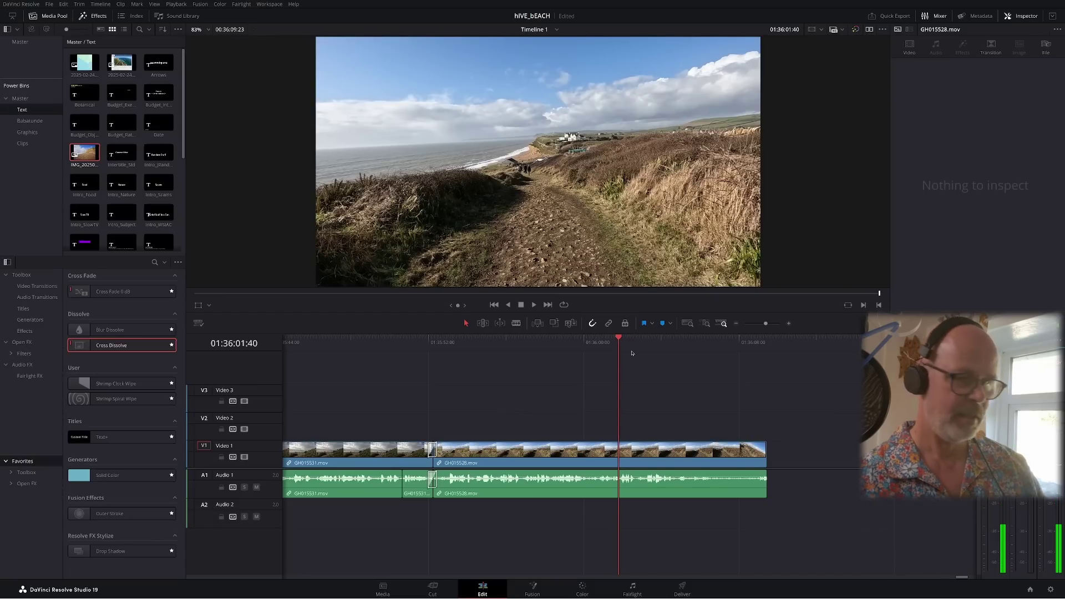
pyautogui.hotkey('ctrl', 'b')
pyautogui.click(438, 342)
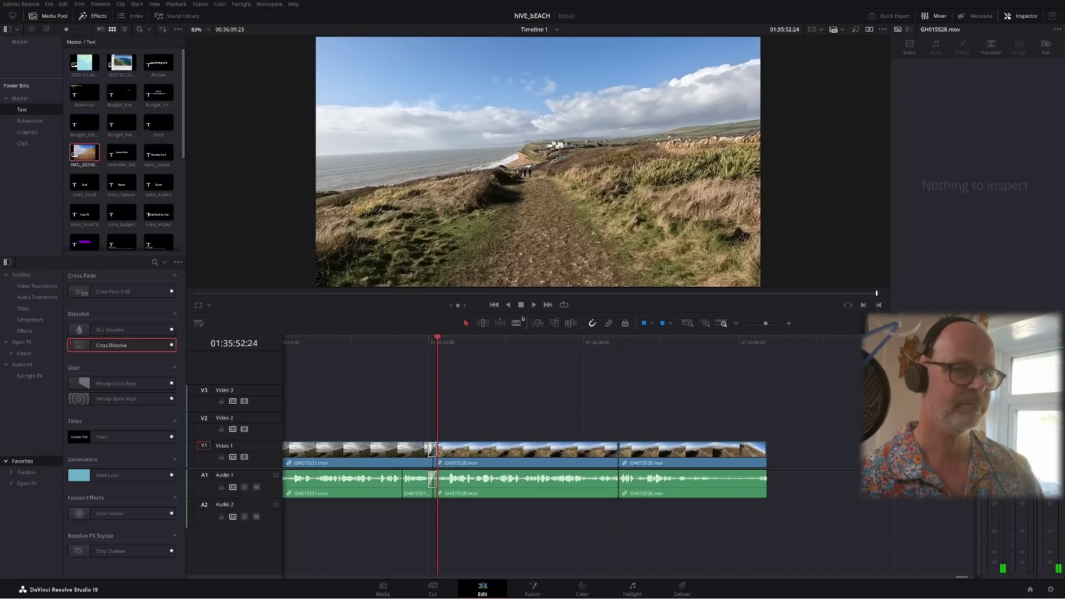
pyautogui.click(535, 305)
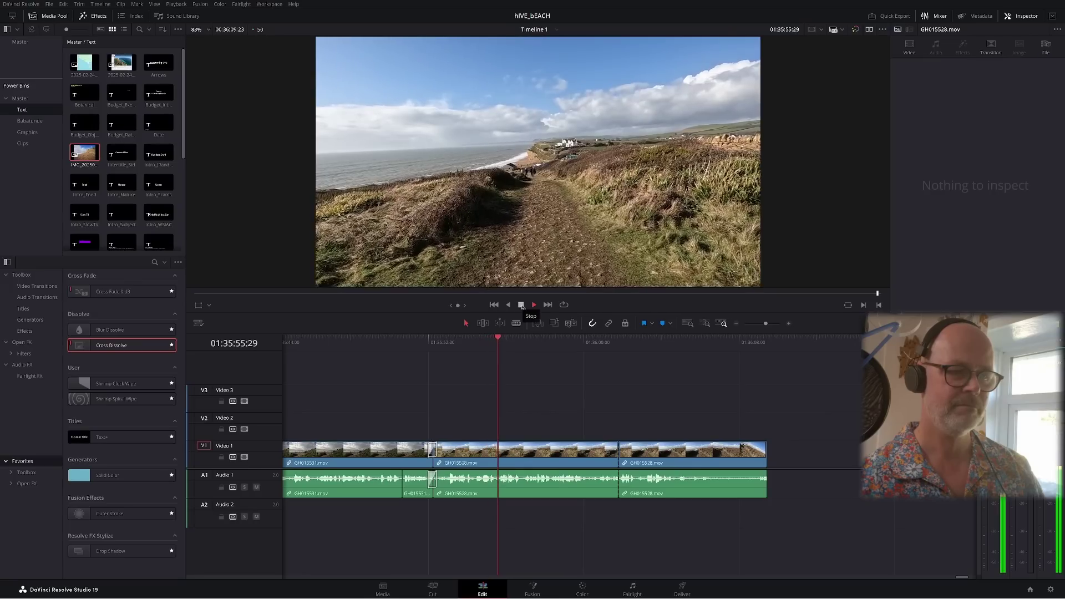
pyautogui.click(521, 306)
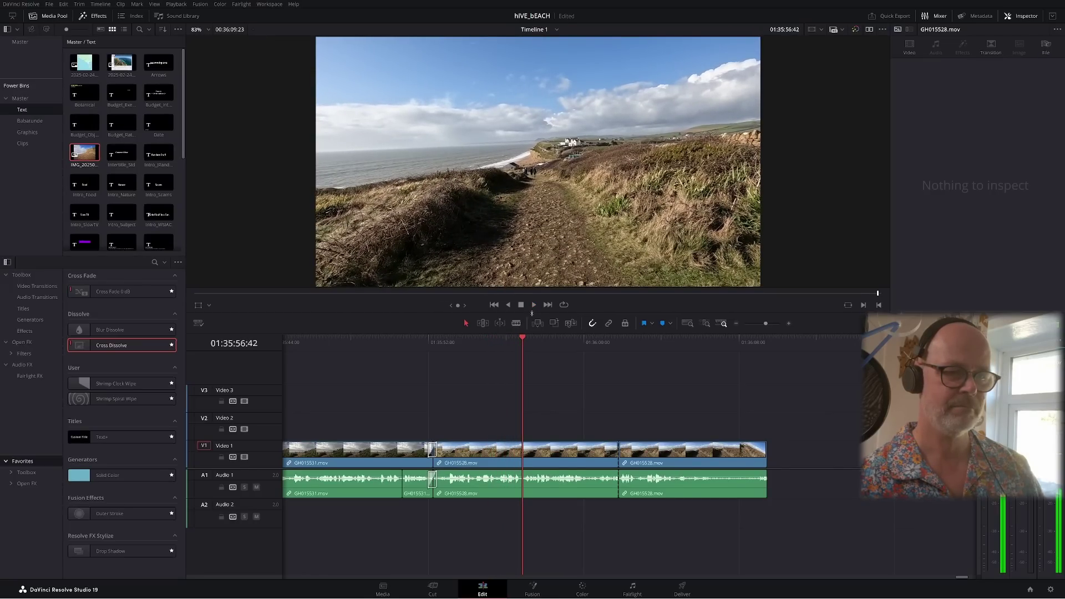
pyautogui.hotkey('ctrl', 'b')
pyautogui.click(571, 450)
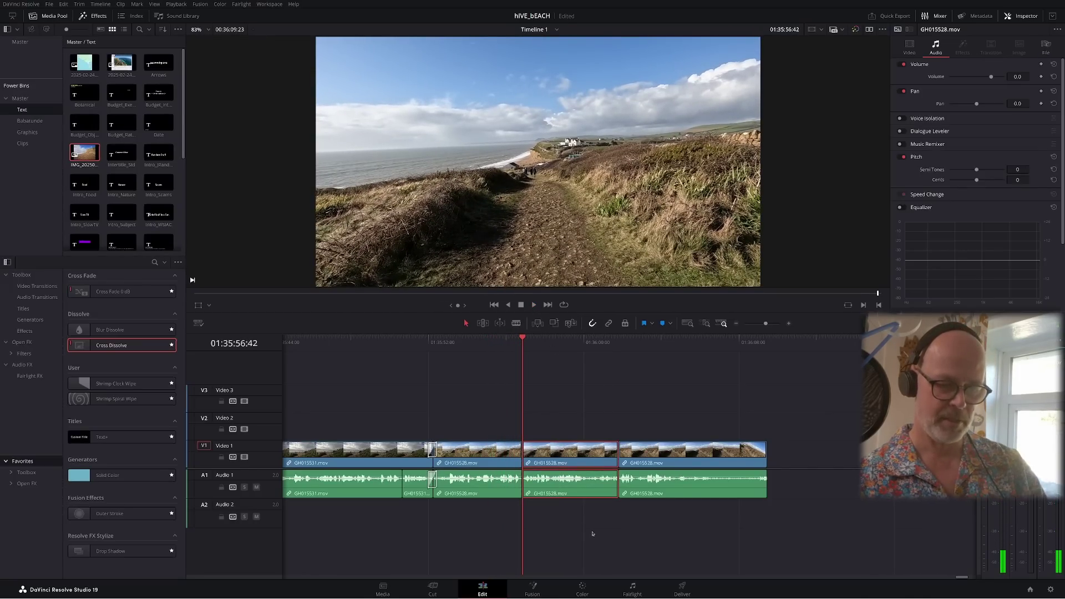
pyautogui.press('BackSpace')
# Extend the first GH015528.mov video portion over the following video cut until it runs past the end of the audio
pyautogui.moveTo(522, 454); pyautogui.dragTo(587, 455)
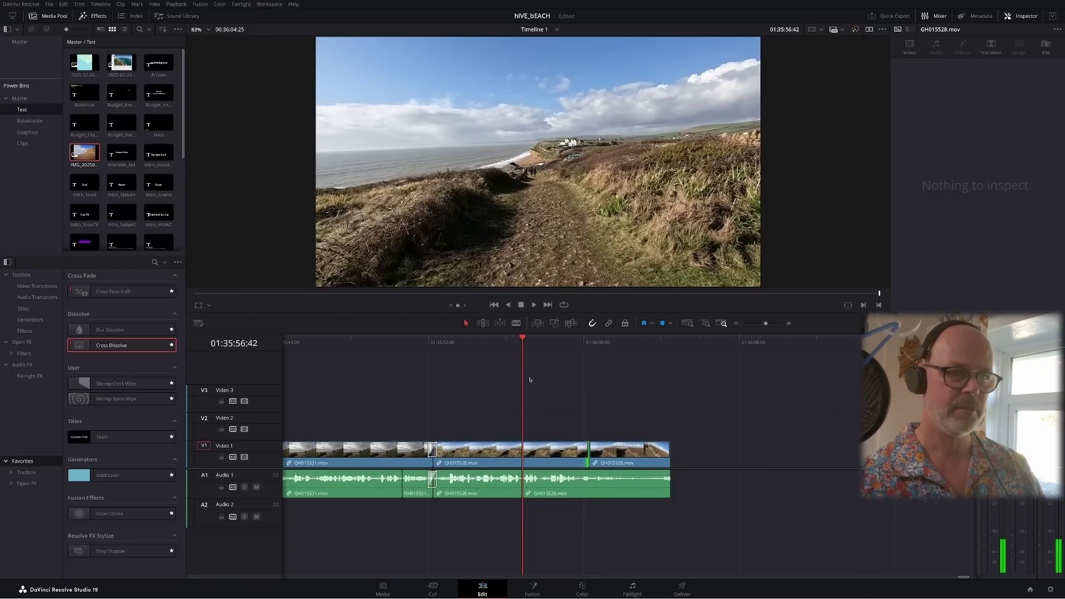
pyautogui.click(486, 344)
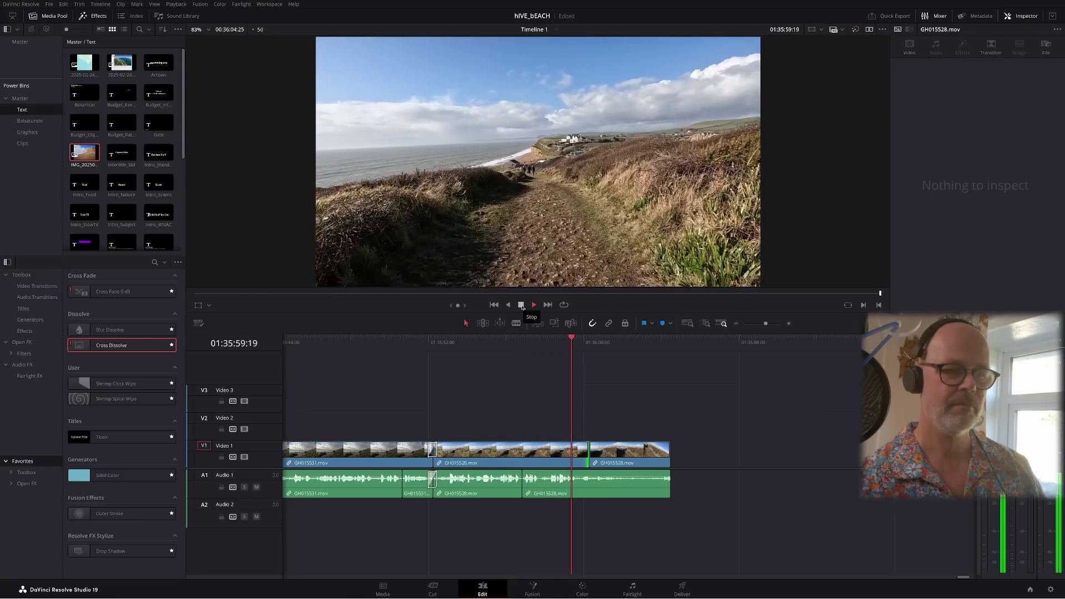
pyautogui.click(522, 305)
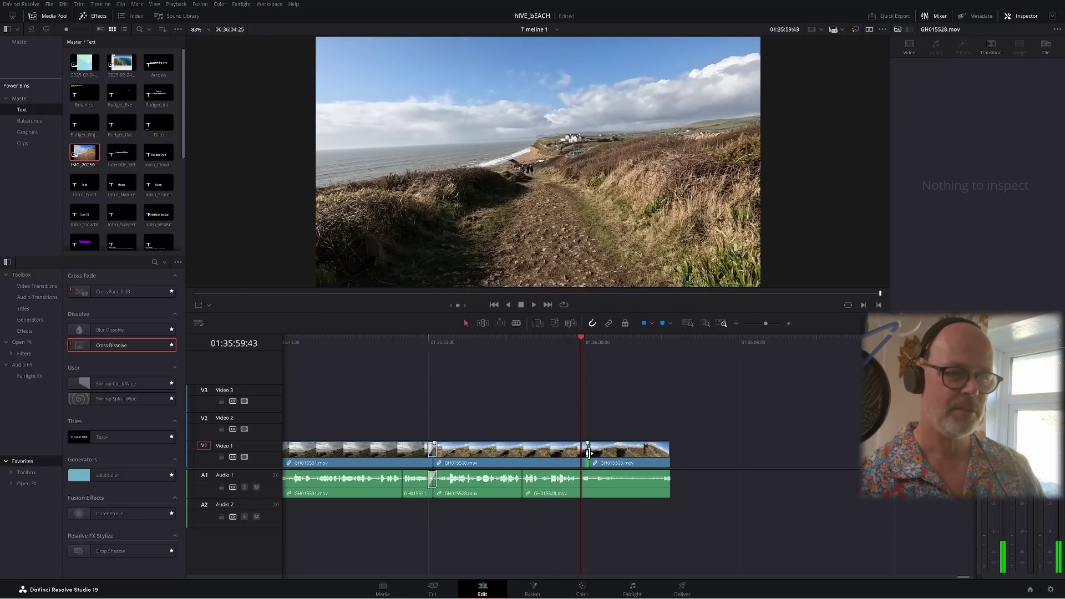
pyautogui.moveTo(595, 456); pyautogui.dragTo(675, 456)
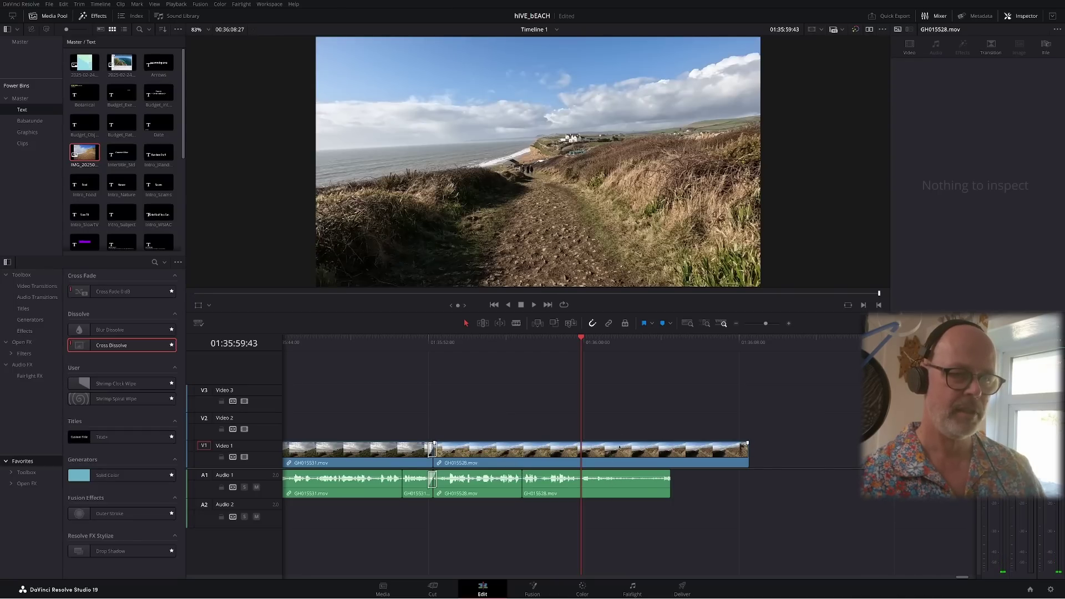
# Split GH015528.mov at 01:35:59:43 and delete the audio after the split
pyautogui.hotkey('ctrl', 'b')
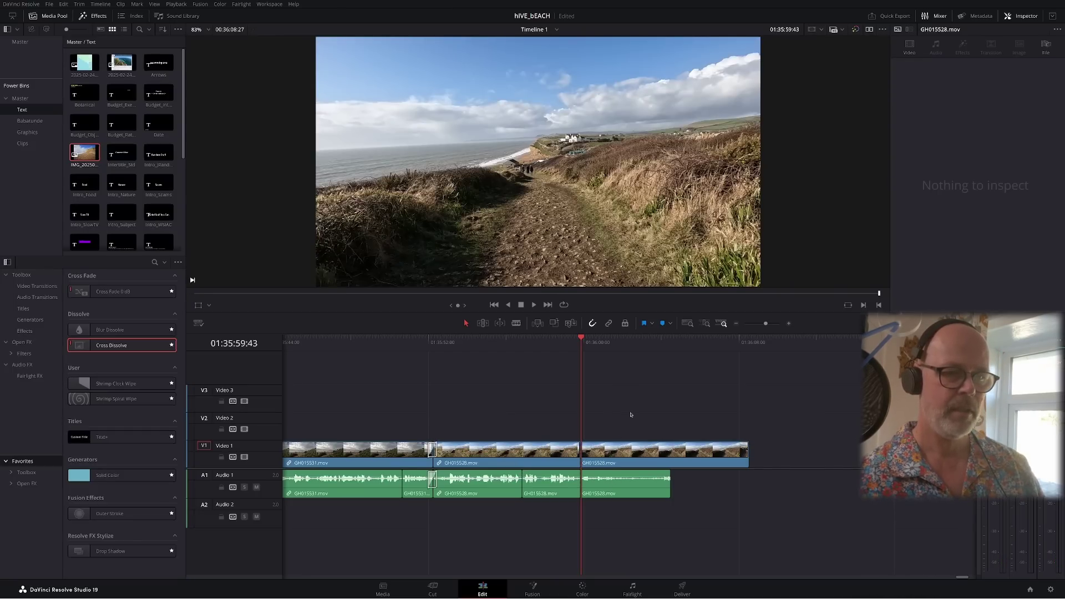
pyautogui.click(621, 483)
pyautogui.press('Delete')
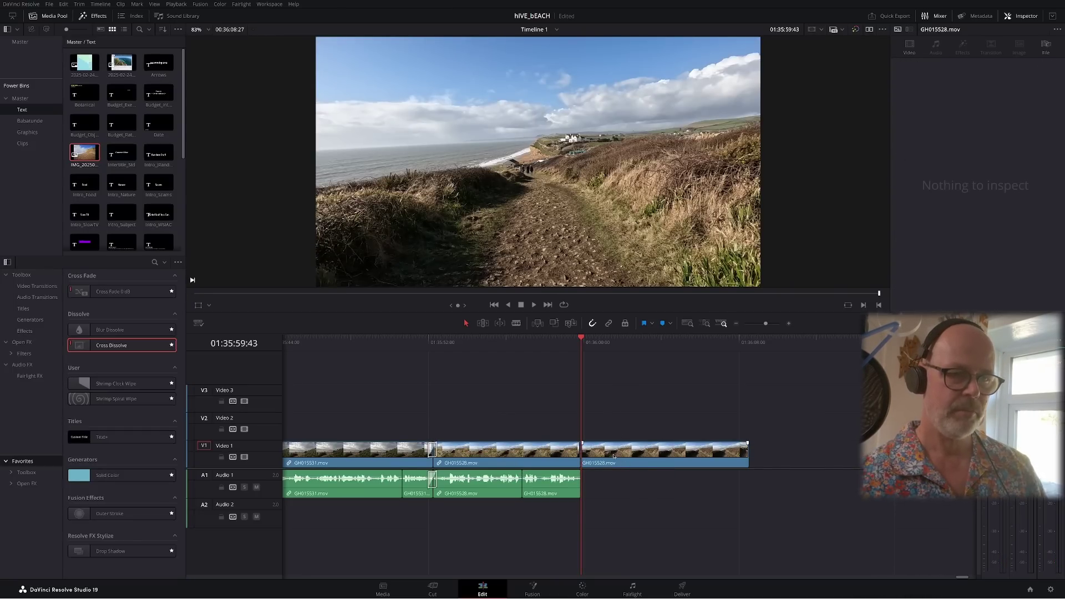
# Turn the last GH015528.mov video segment into a freeze frame and extend it to 20 seconds
pyautogui.rightClick(613, 456)
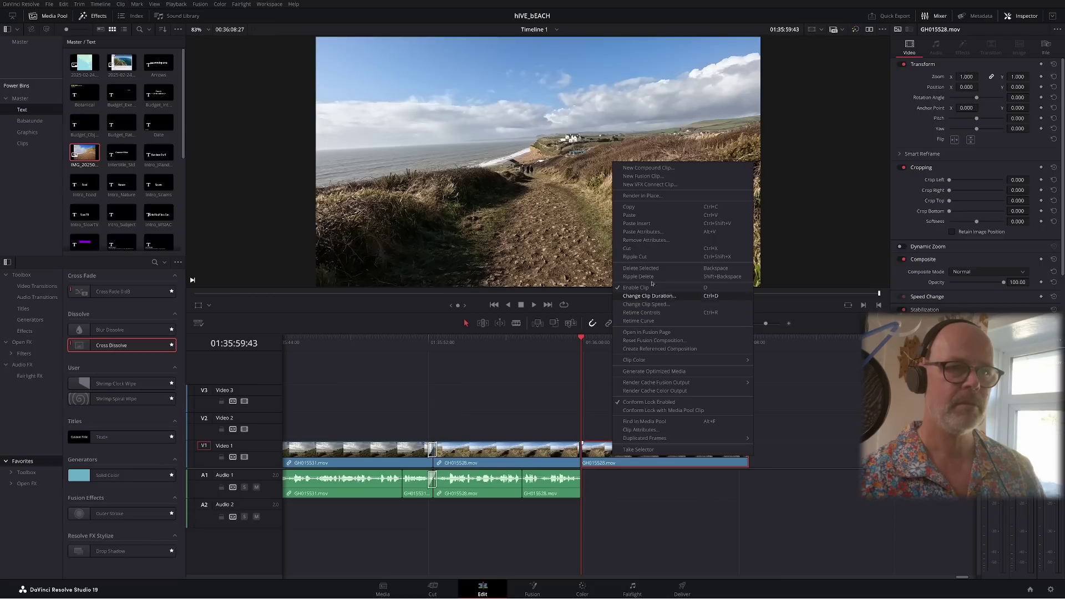
pyautogui.click(657, 305)
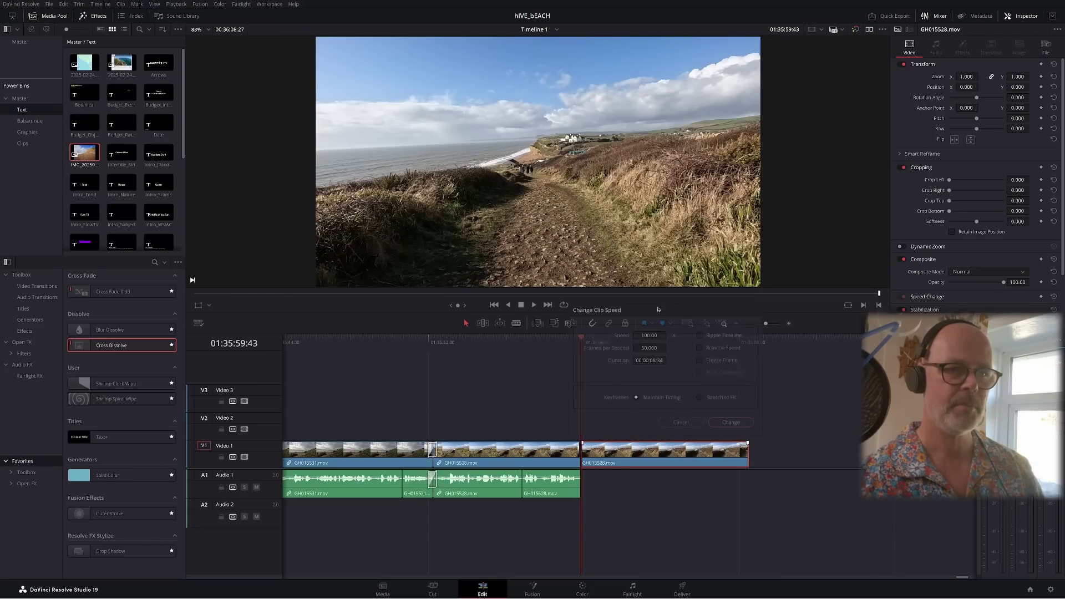
pyautogui.click(699, 360)
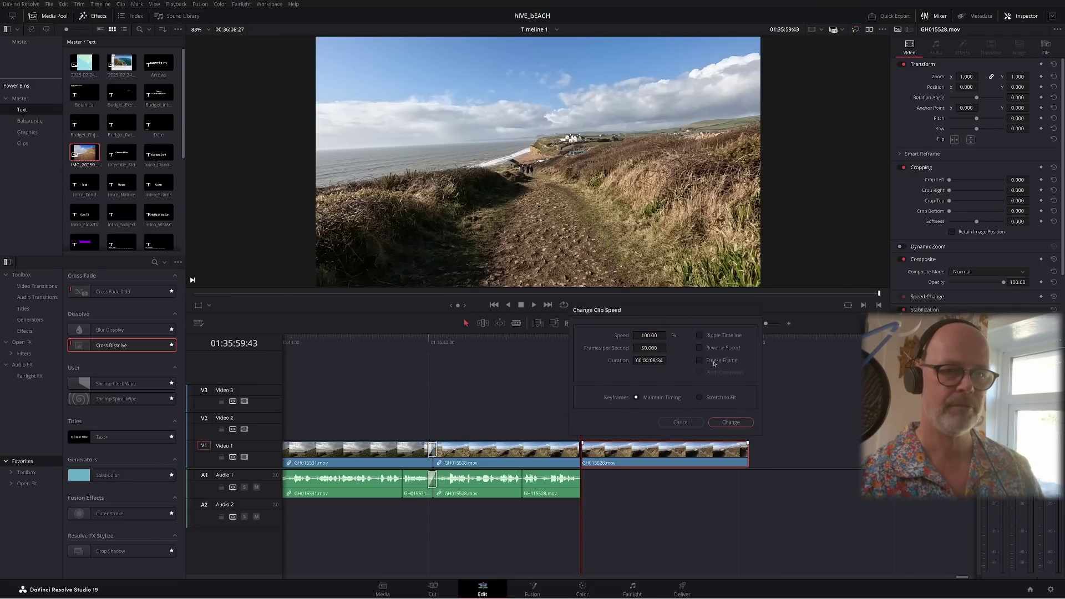
pyautogui.click(731, 422)
pyautogui.moveTo(748, 463); pyautogui.dragTo(927, 468)
# Place endscreen.png from the Graphics bin on Video 2 over the full length of the freeze frame
pyautogui.click(22, 132)
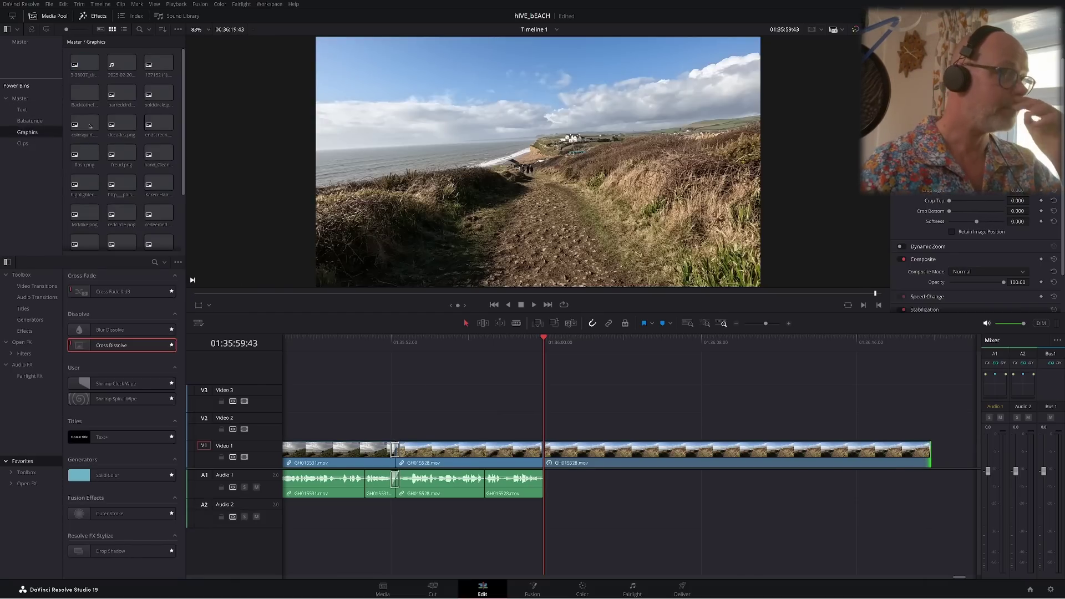
pyautogui.moveTo(159, 123); pyautogui.dragTo(924, 435)
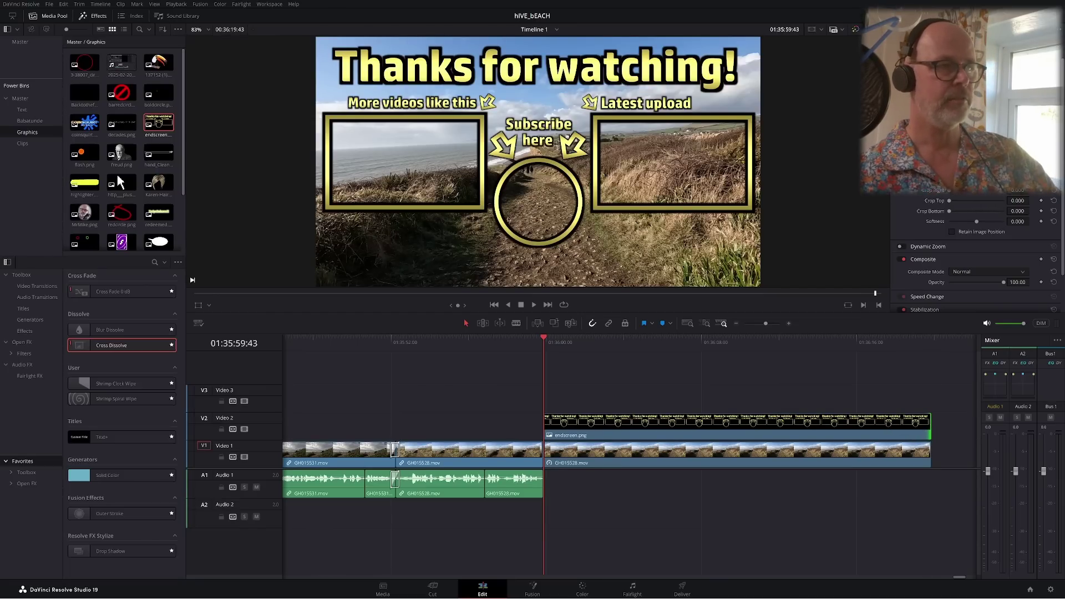
# Add a Blur Dissolve to the end of the freeze frame, stretch it to 20 seconds, and raise its vertical strength to the maximum
pyautogui.moveTo(121, 331)
pyautogui.mouseDown()
pyautogui.moveTo(768, 408)
pyautogui.moveTo(898, 468)
pyautogui.moveTo(923, 456)
pyautogui.mouseUp()
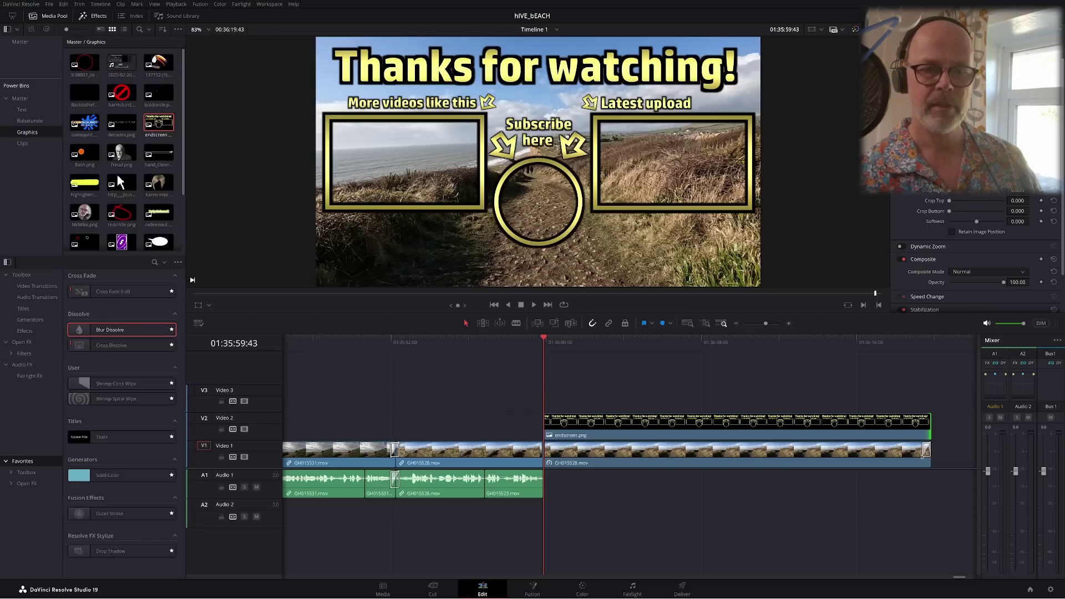
pyautogui.moveTo(513, 440); pyautogui.dragTo(514, 440)
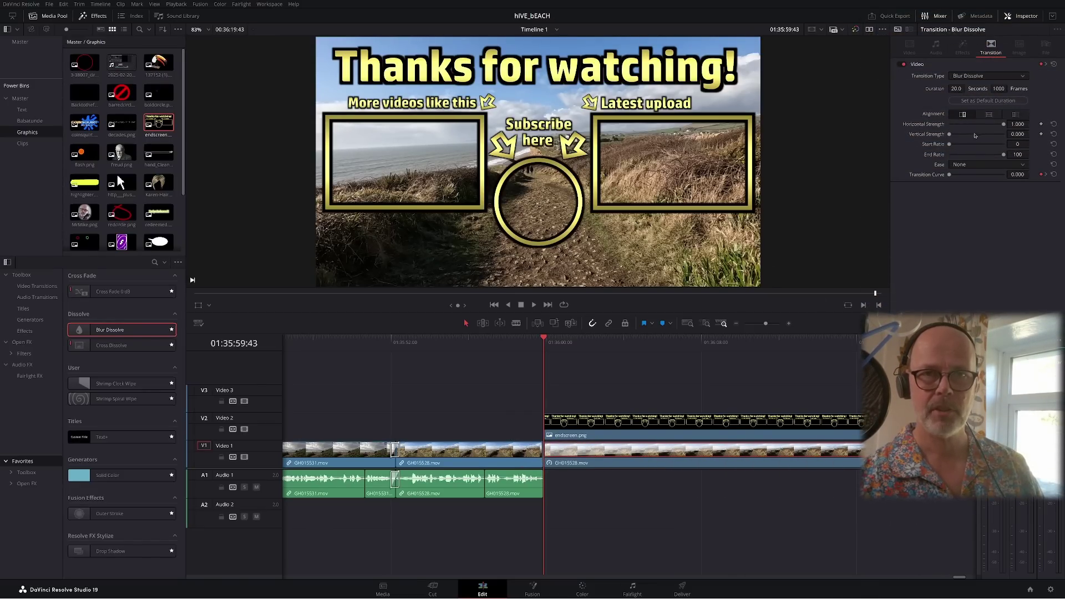
pyautogui.moveTo(543, 349); pyautogui.dragTo(675, 356)
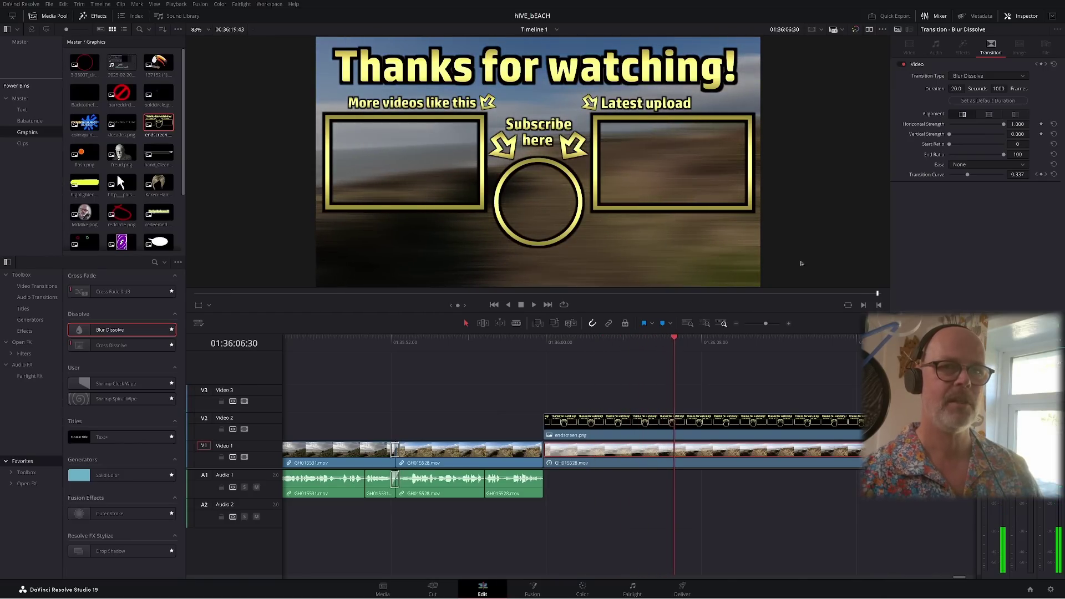
pyautogui.moveTo(949, 134); pyautogui.dragTo(1005, 134)
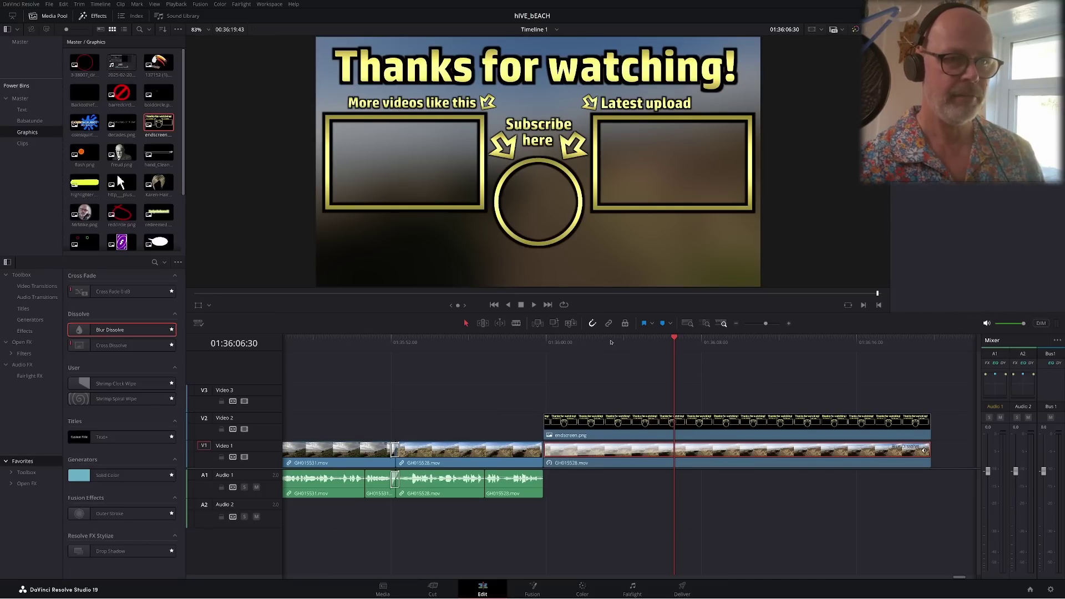
# Preview how the blur and fade progress behind the end screen, returning to the start of the freeze frame
pyautogui.moveTo(551, 349); pyautogui.dragTo(748, 357)
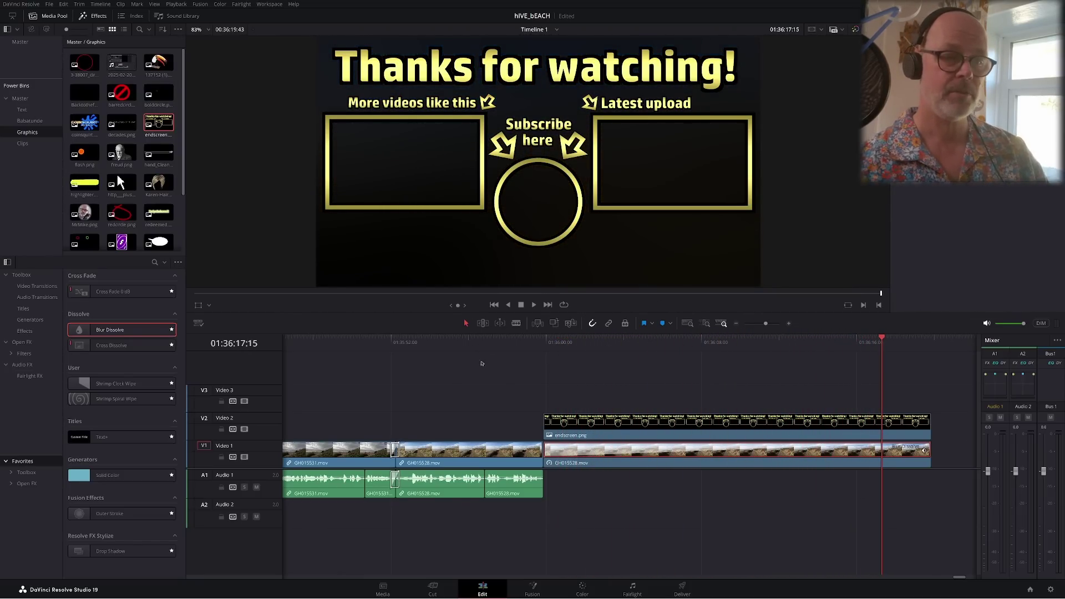
pyautogui.hotkey('shift', 'Left')
pyautogui.hotkey('shift', 'Left')
pyautogui.hotkey('shift', 'Left')
pyautogui.hotkey('shift', 'Left')
pyautogui.hotkey('shift', 'Left')
pyautogui.hotkey('shift', 'Left')
pyautogui.hotkey('shift', 'Left')
pyautogui.hotkey('shift', 'Left')
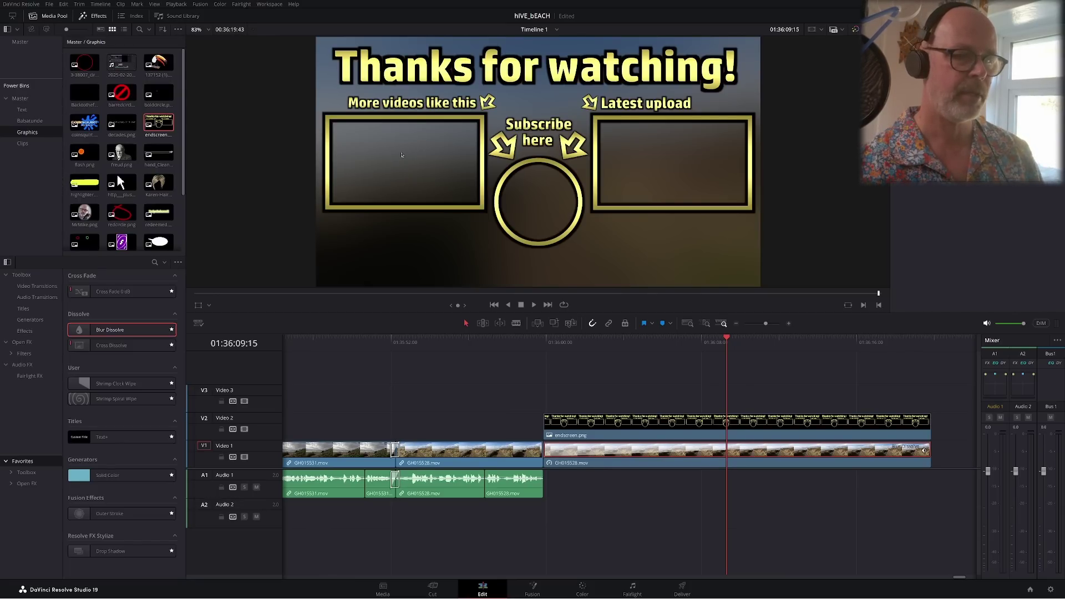
pyautogui.moveTo(616, 347); pyautogui.dragTo(546, 346)
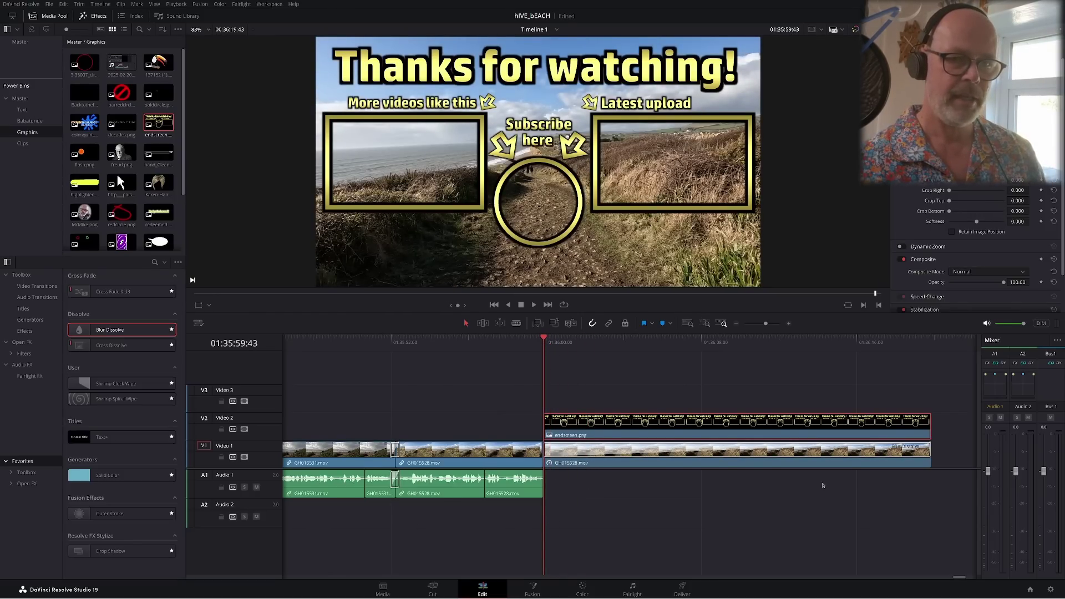
# Switch to Firefox and open the audio library in YouTube Studio
pyautogui.click(41, 590)
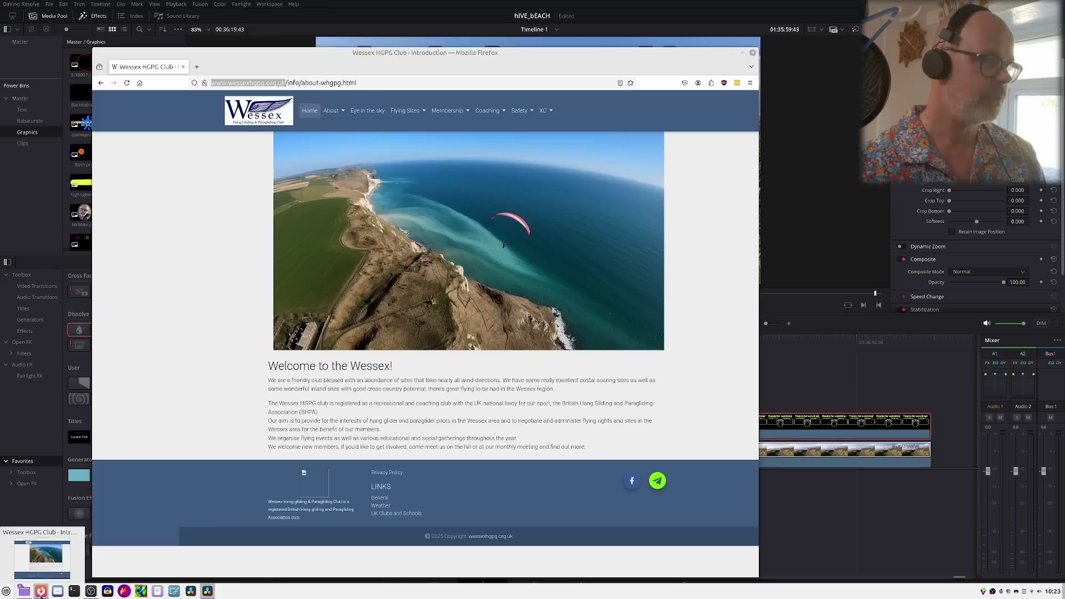
pyautogui.click(140, 84)
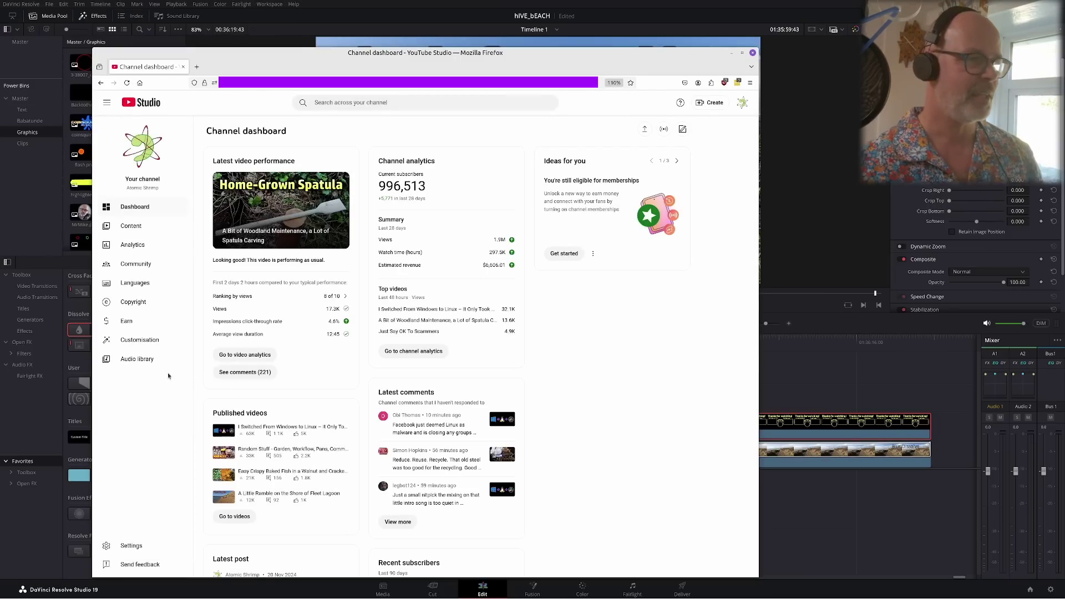
pyautogui.click(145, 360)
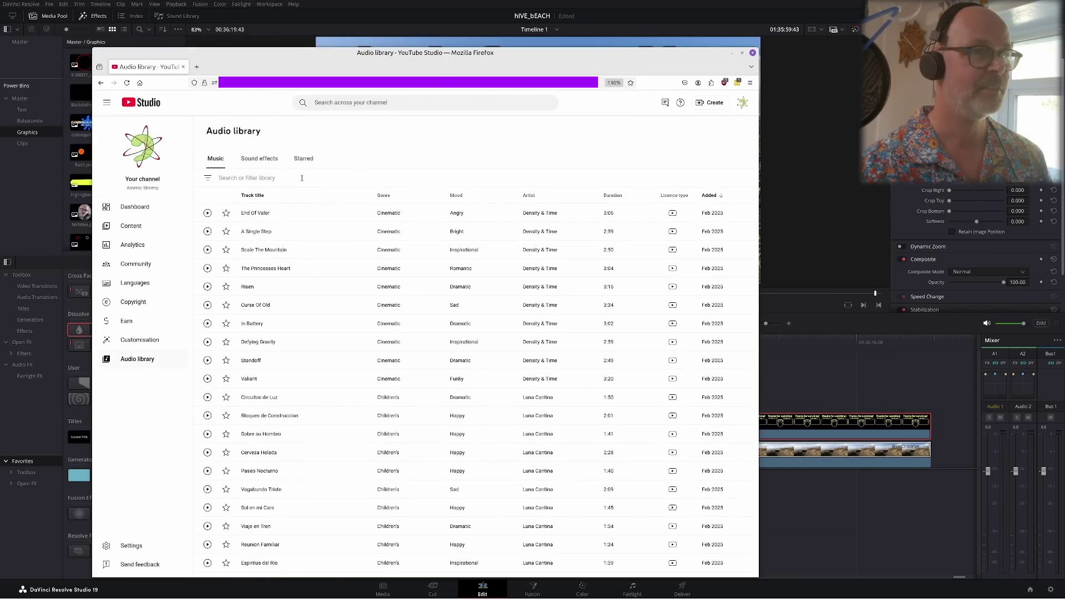
# Search the audio library's music for "new shore"
pyautogui.click(302, 178)
pyautogui.write('n')
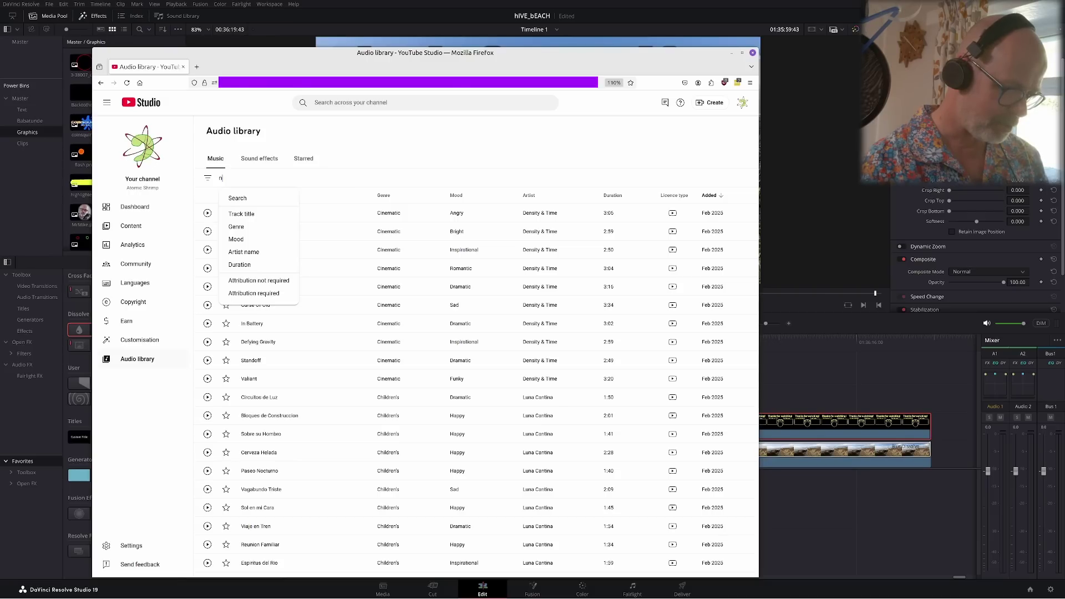
pyautogui.write('ew shore')
pyautogui.press('Return')
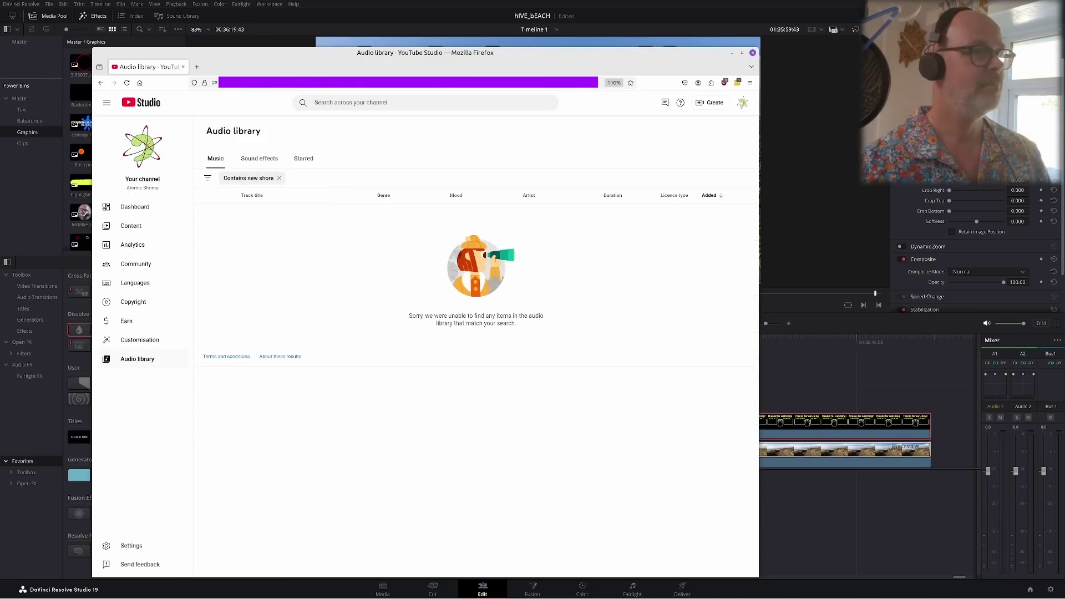
# Clear the search filter and filter the music by track titles containing "beach"
pyautogui.click(279, 179)
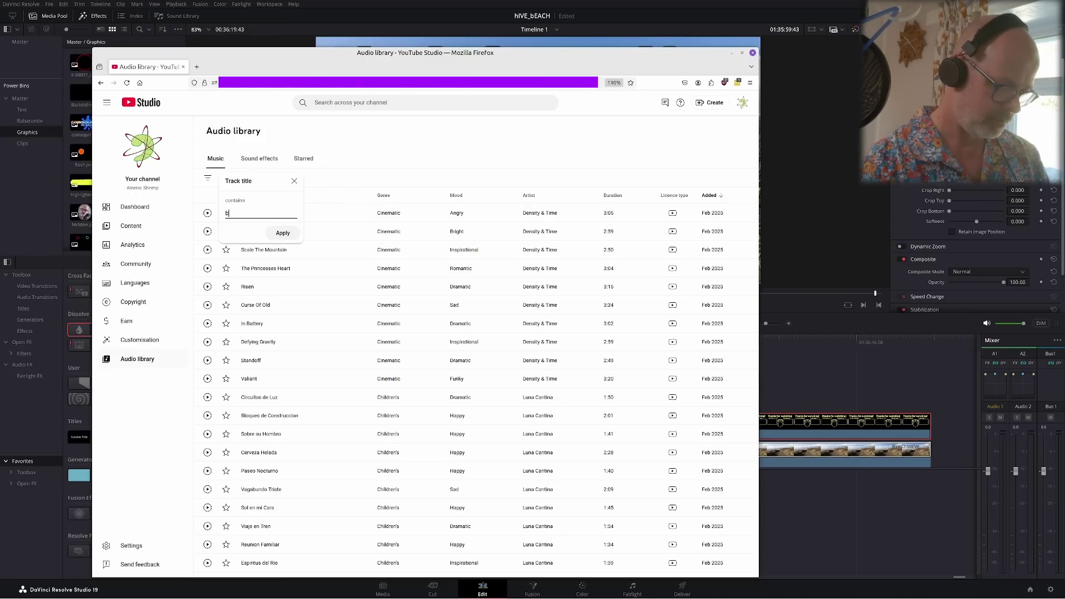
pyautogui.press('Return')
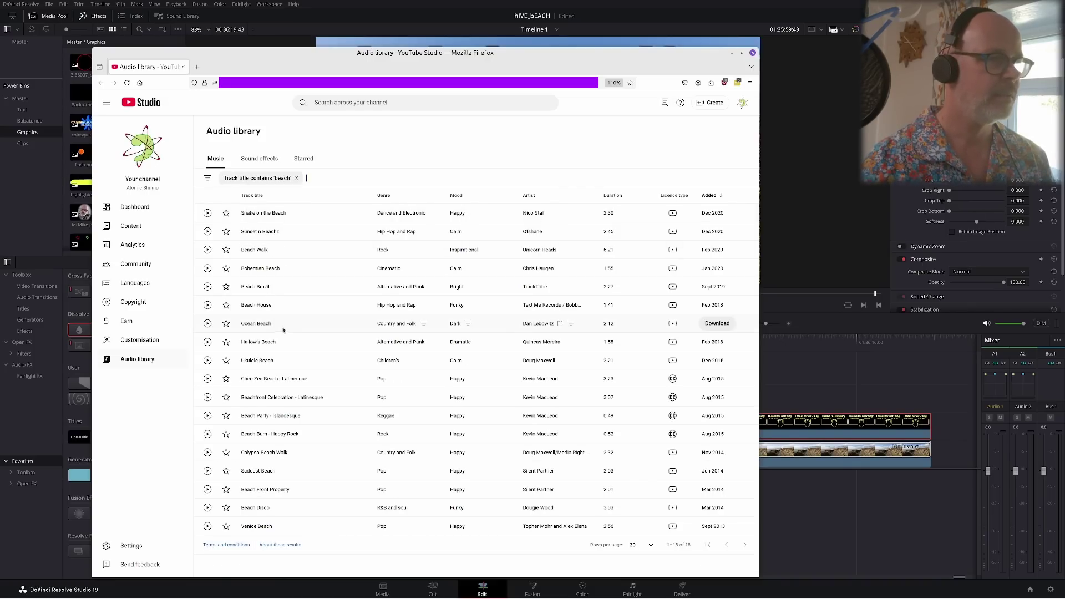
# Preview and download the Ocean Beach track, importing its MP3 from the stock folder into the Audio power bin
pyautogui.click(208, 323)
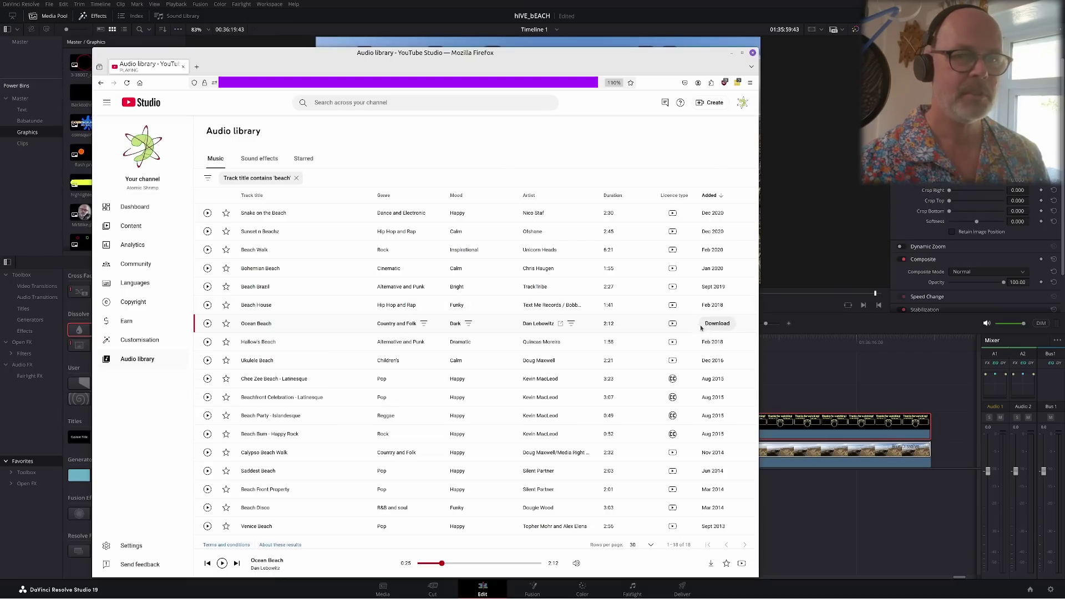
pyautogui.click(717, 323)
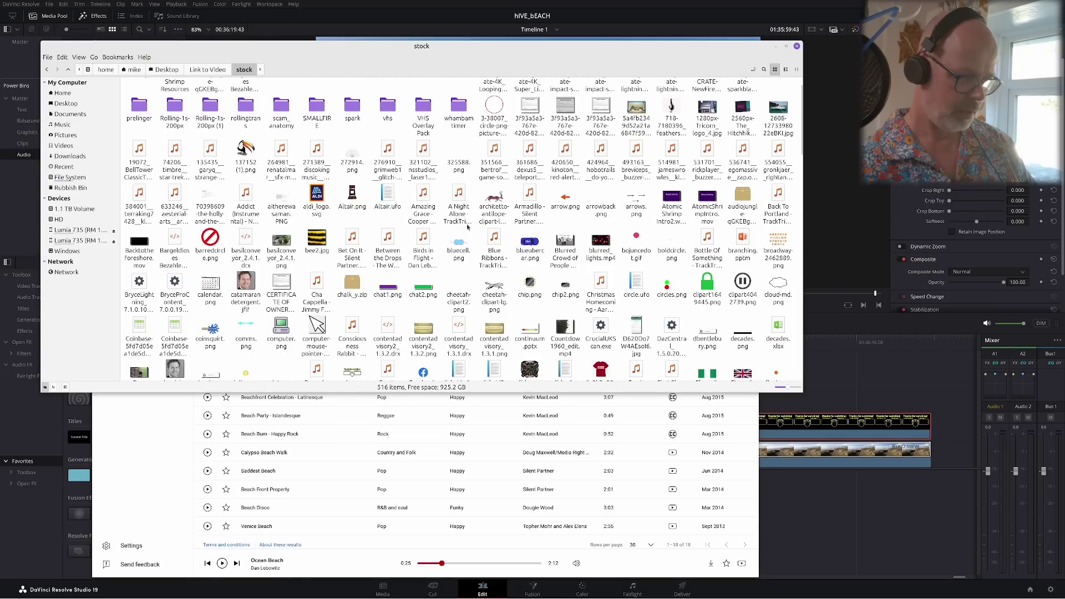
pyautogui.moveTo(422, 46); pyautogui.dragTo(585, 22)
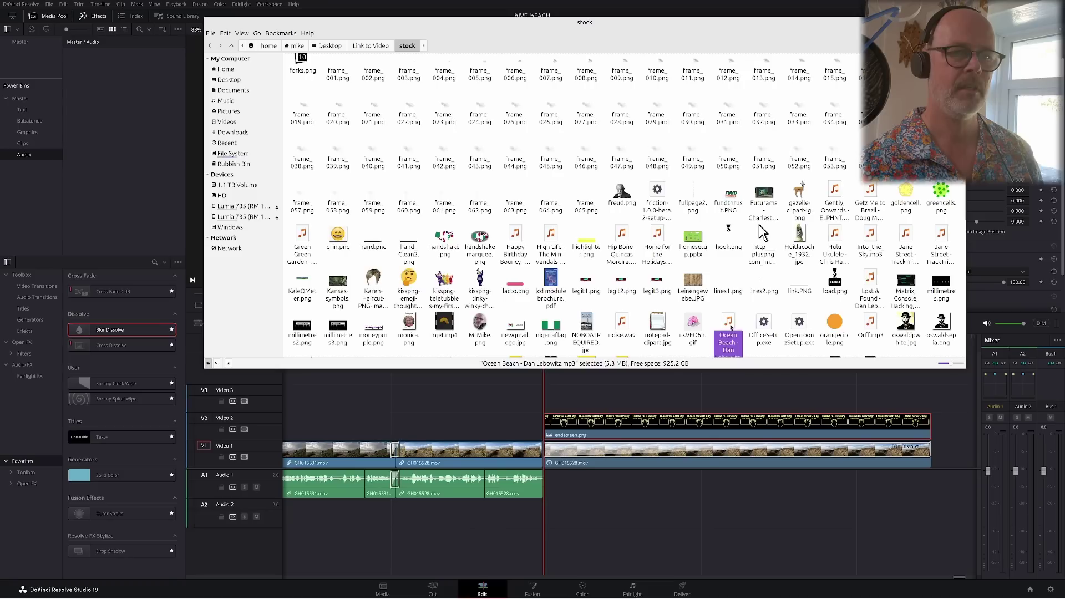
pyautogui.moveTo(728, 324); pyautogui.dragTo(132, 198)
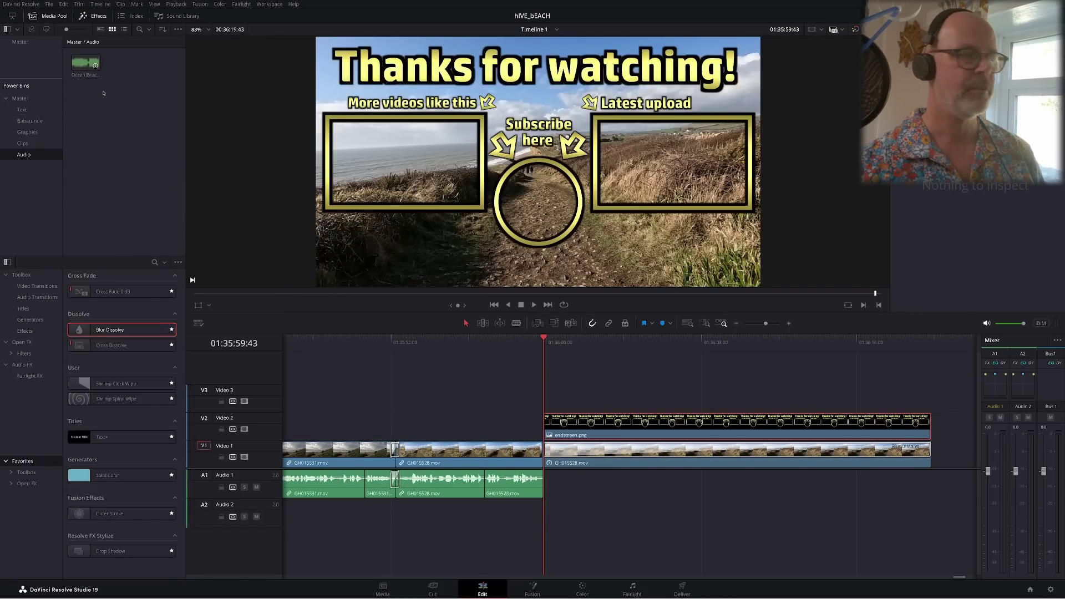
# Place the Ocean Beach music on Audio 3 so it runs under the end screen, sliding it slightly earlier
pyautogui.click(84, 72)
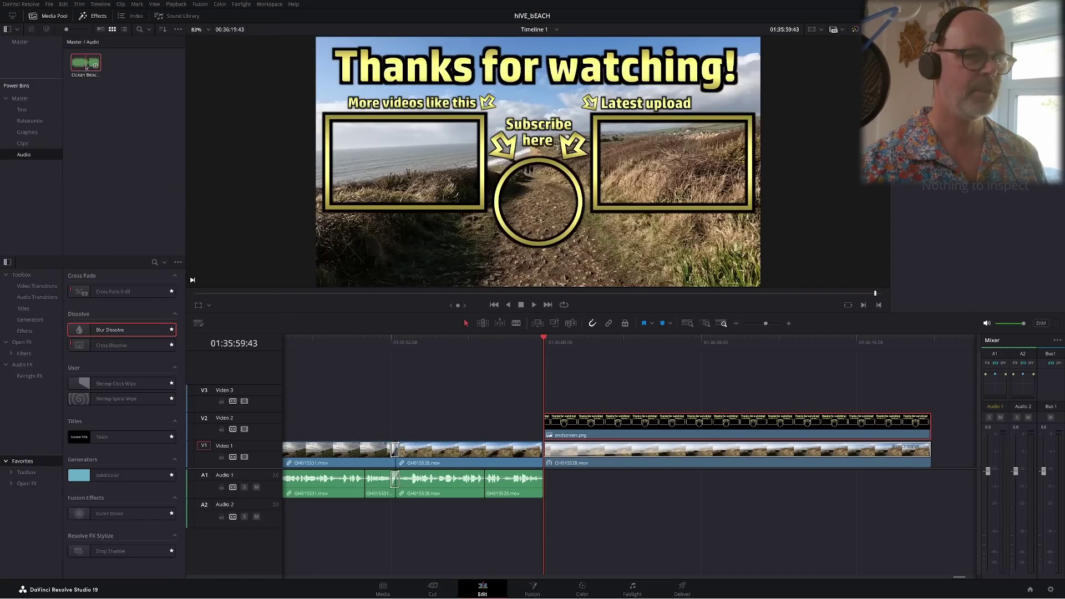
pyautogui.moveTo(86, 66); pyautogui.dragTo(288, 533)
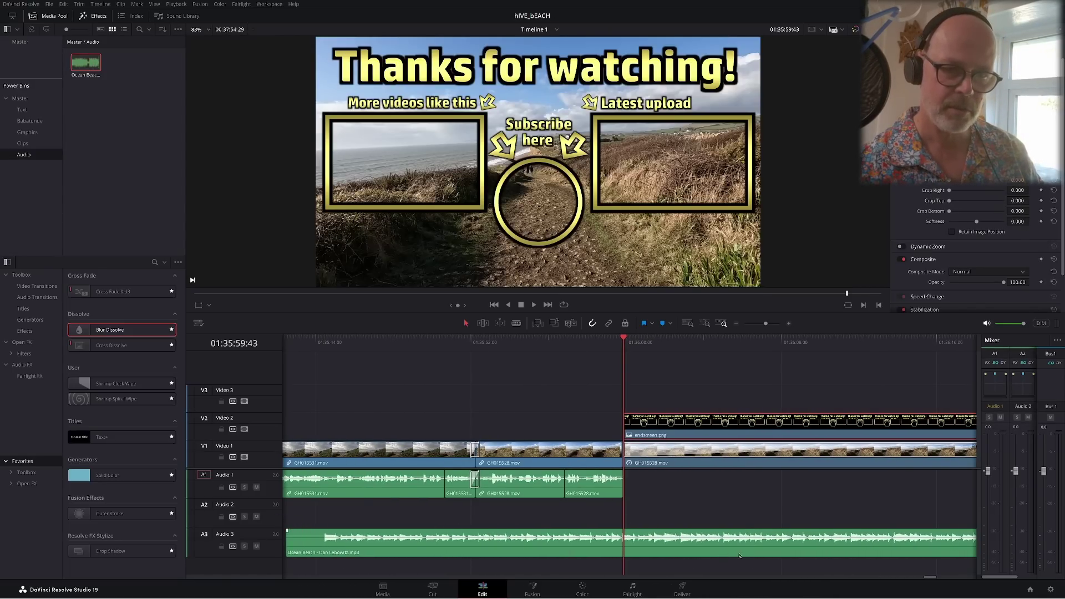
pyautogui.moveTo(739, 554); pyautogui.dragTo(711, 547)
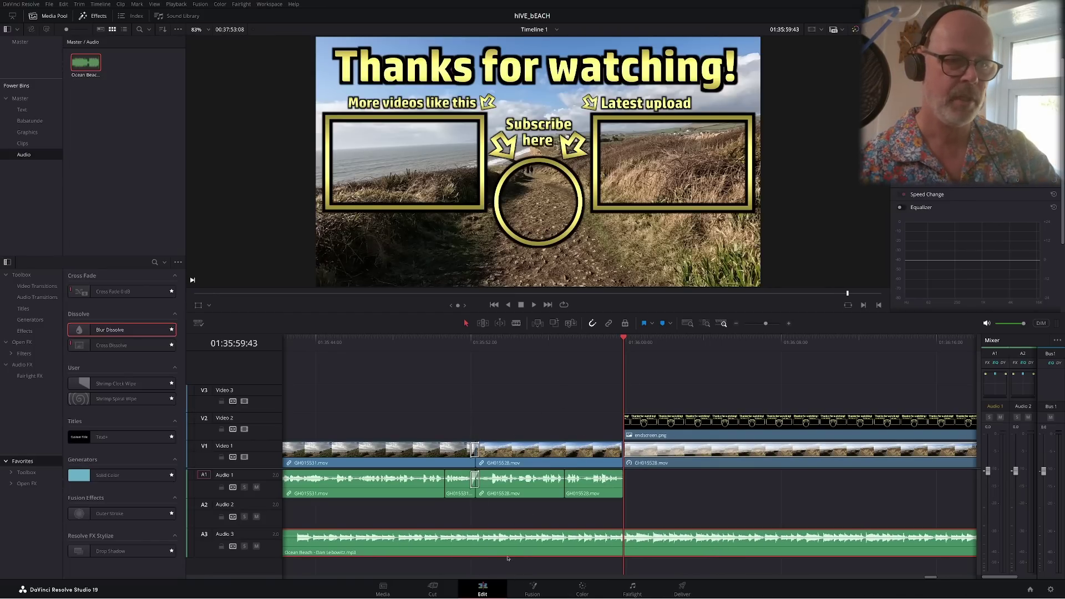
# Play the lead-in to the end screen to check how the music lines up with it
pyautogui.click(533, 305)
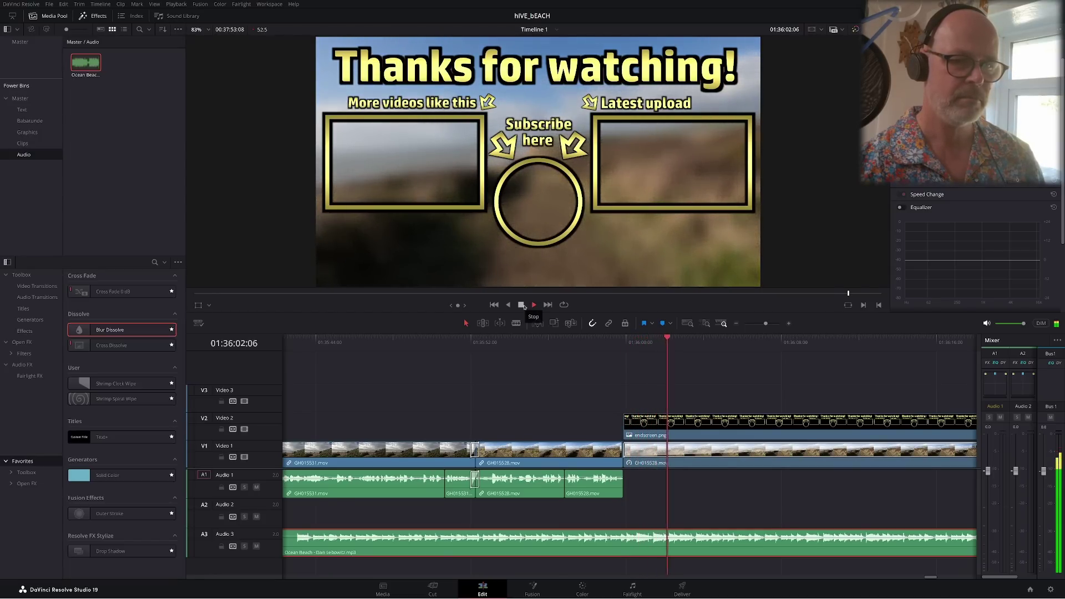
pyautogui.click(505, 337)
pyautogui.press('space')
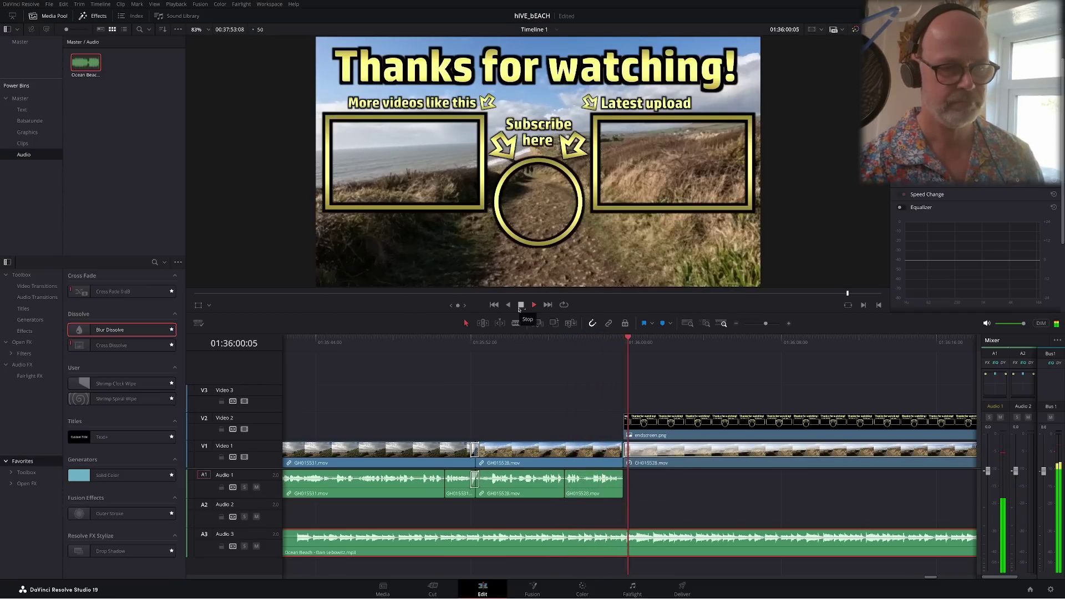
pyautogui.press('space')
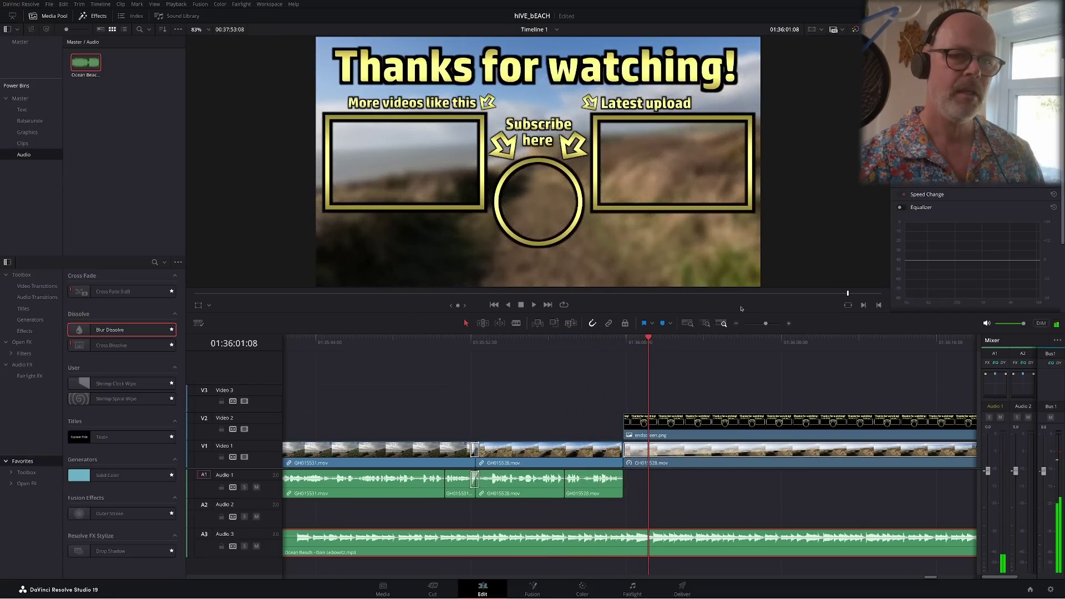
# Trim the end of the Ocean Beach music to the end of the end screen at 01:36:19:43
pyautogui.click(736, 323)
pyautogui.click(736, 323)
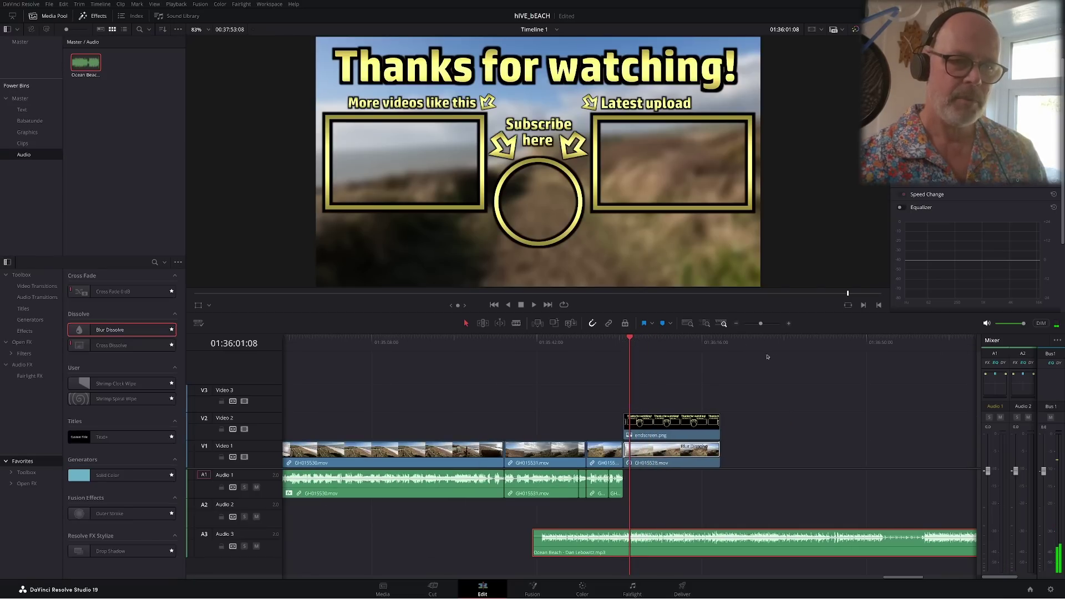
pyautogui.click(724, 339)
pyautogui.hotkey('shift', ']')
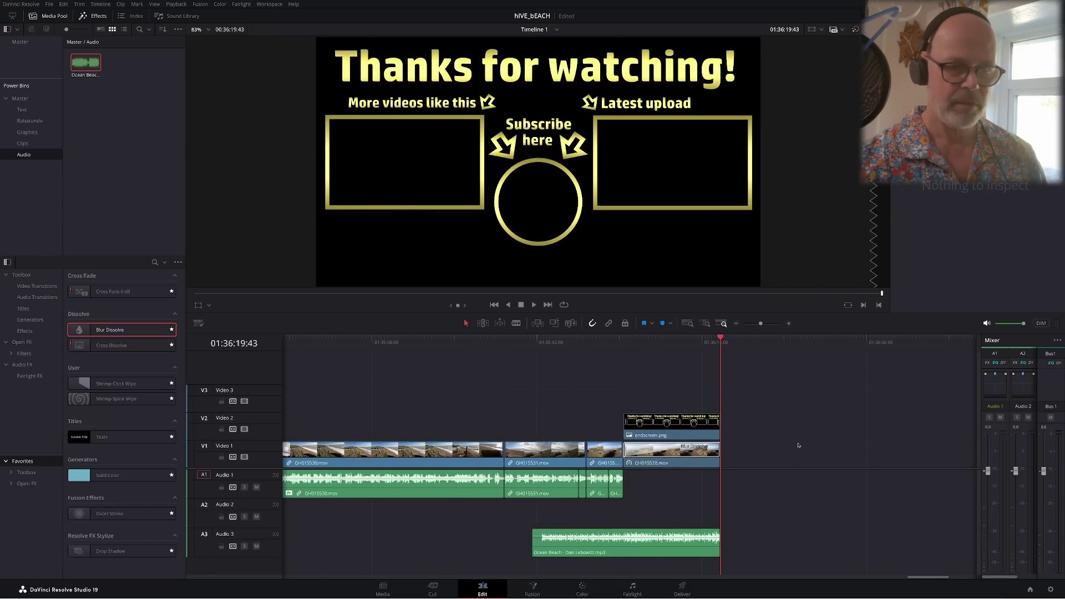
# Set the Ocean Beach clip's volume to -5 and give its end a short fade-out
pyautogui.click(715, 539)
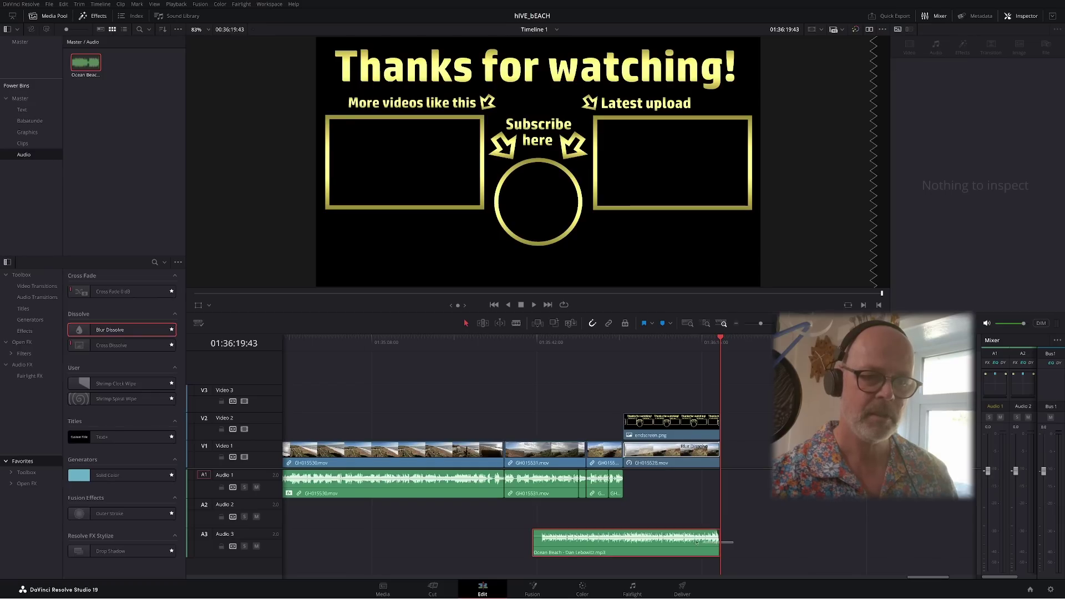
pyautogui.doubleClick(1017, 77)
pyautogui.write('-5')
pyautogui.press('Return')
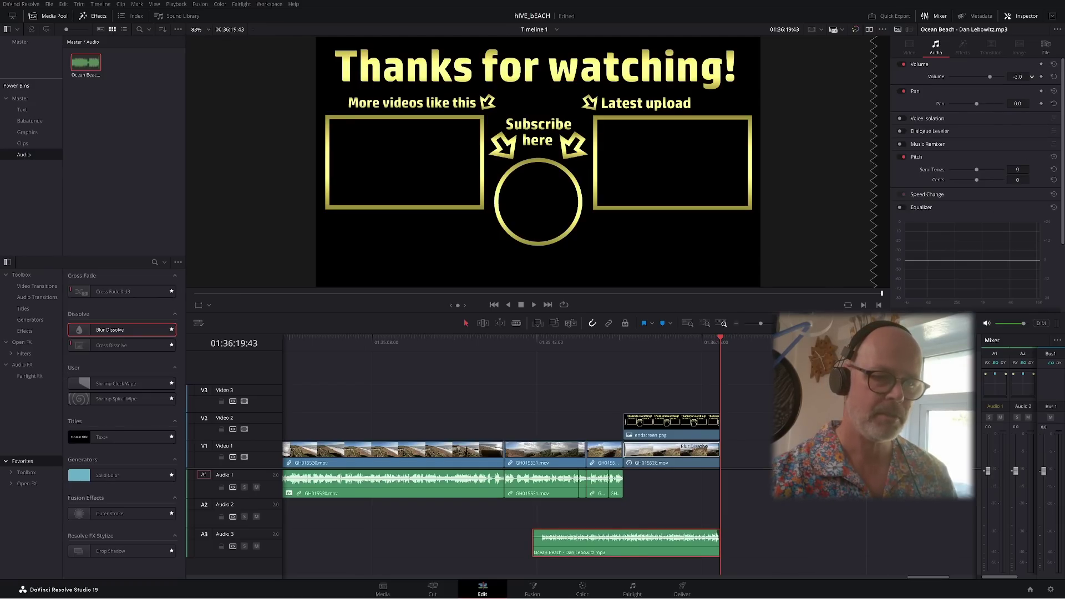
# Save the project and keyframe the music's volume at -5 at 01:36:00:28 and -32 at 01:35:59:11
pyautogui.click(631, 342)
pyautogui.hotkey('ctrl', 's')
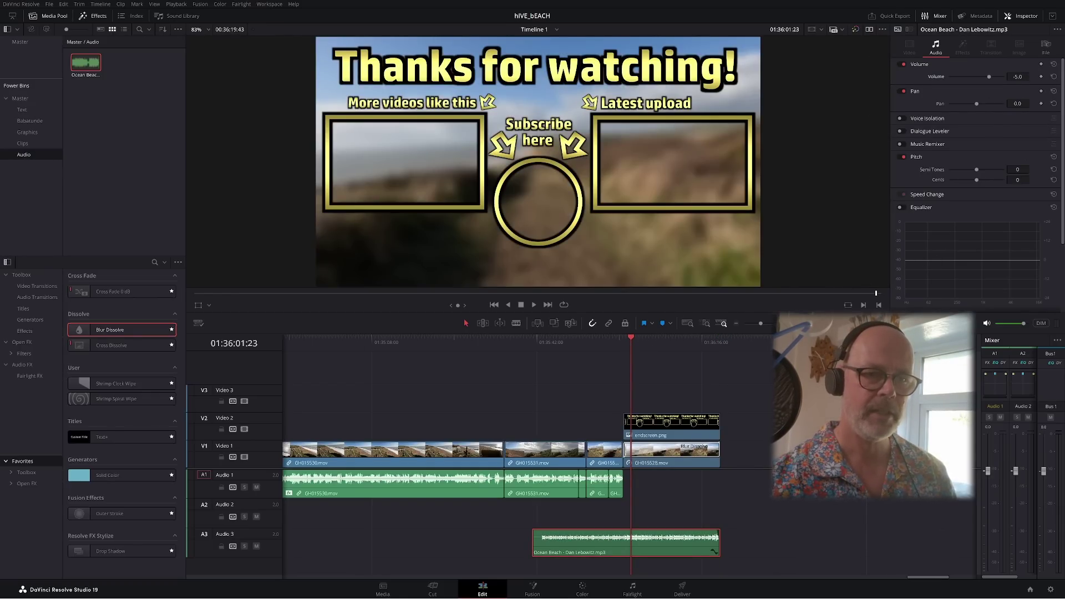
pyautogui.hotkey('ctrl', '=')
pyautogui.moveTo(590, 342); pyautogui.dragTo(595, 345)
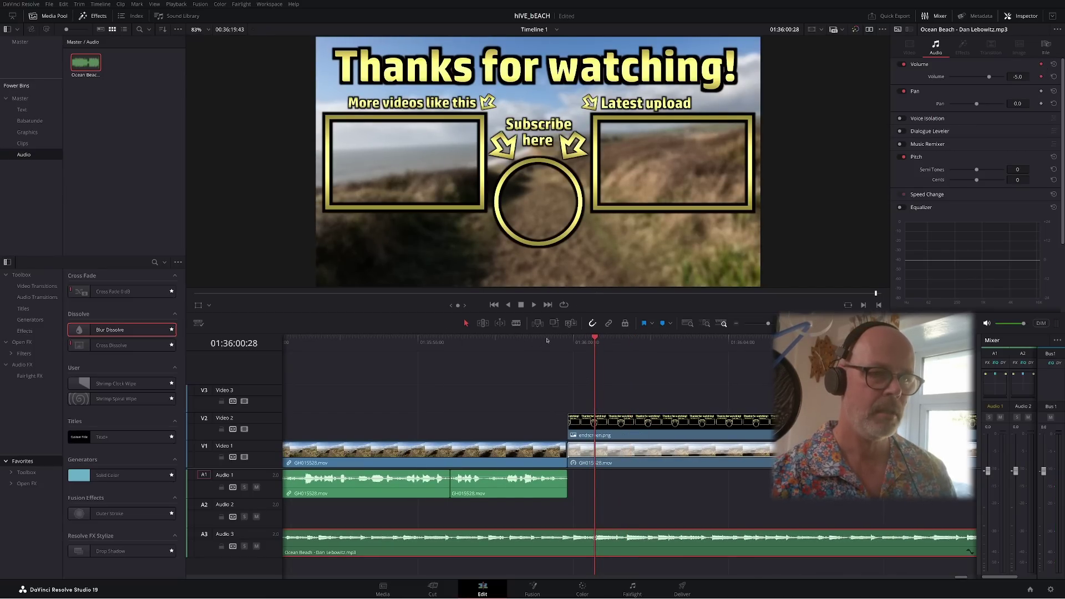
pyautogui.moveTo(546, 340); pyautogui.dragTo(543, 341)
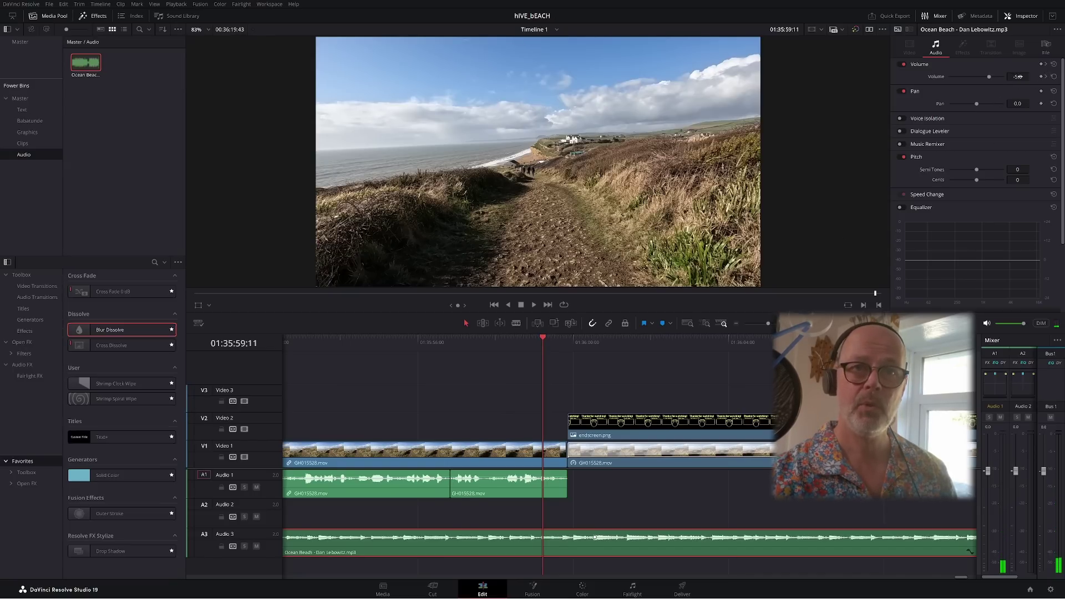
pyautogui.moveTo(988, 77); pyautogui.dragTo(977, 77)
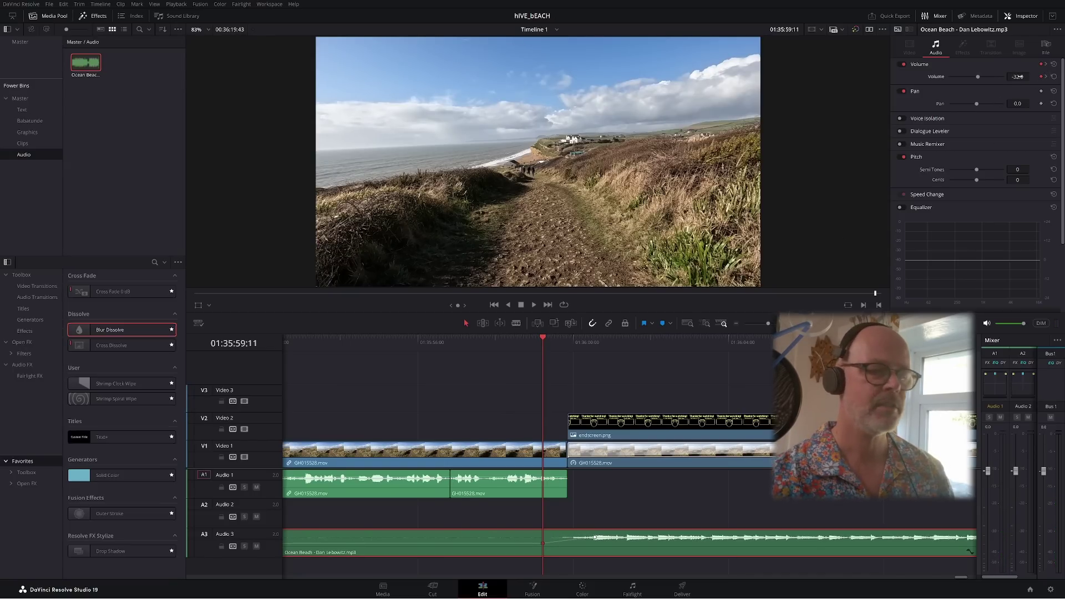
# Play the music from its start, skipping ahead to hear how the volume rises into the end screen
pyautogui.click(736, 324)
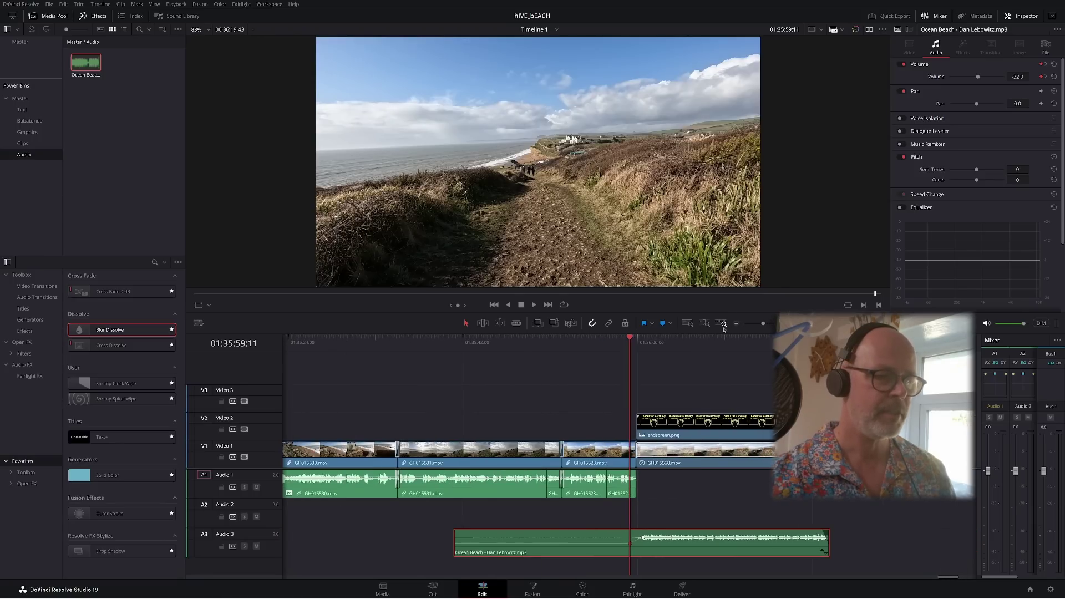
pyautogui.click(459, 354)
pyautogui.click(455, 351)
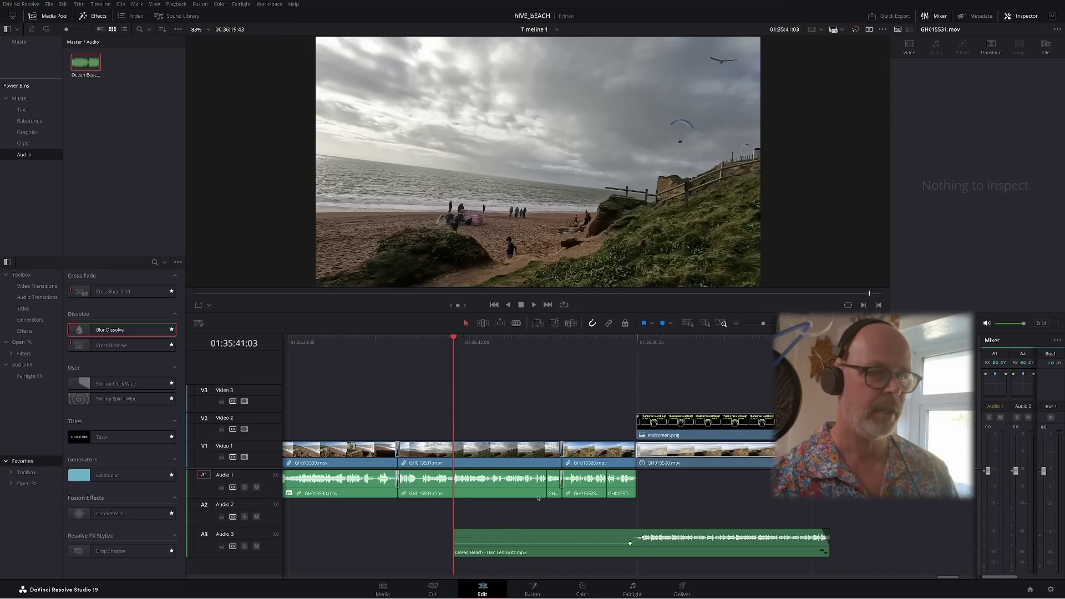
pyautogui.click(533, 305)
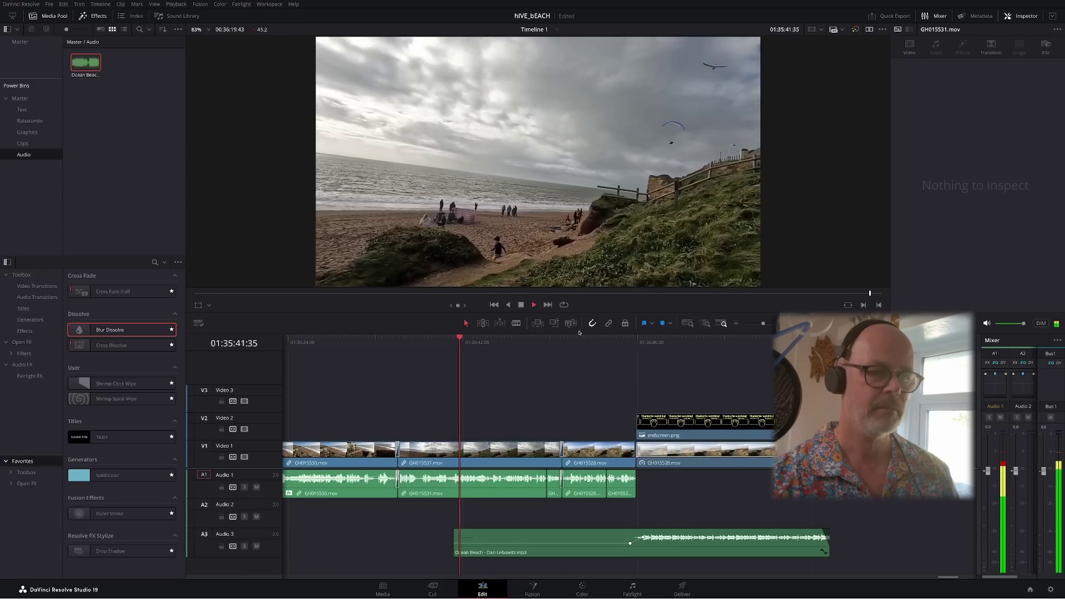
pyautogui.click(565, 343)
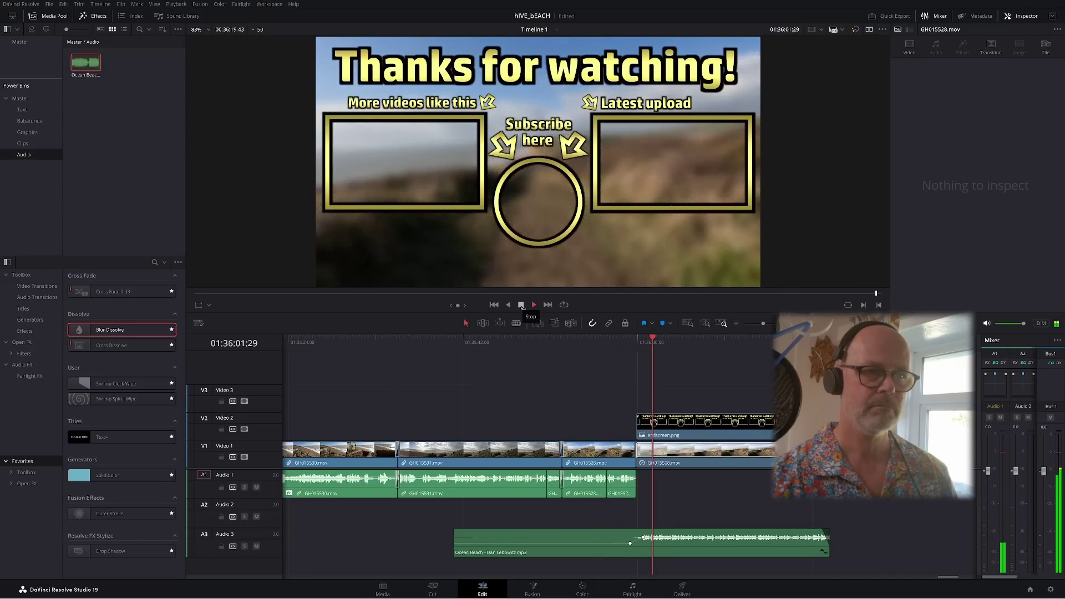
pyautogui.click(522, 305)
# Set the music's volume keyframe at 01:35:59:11 to -18
pyautogui.click(630, 541)
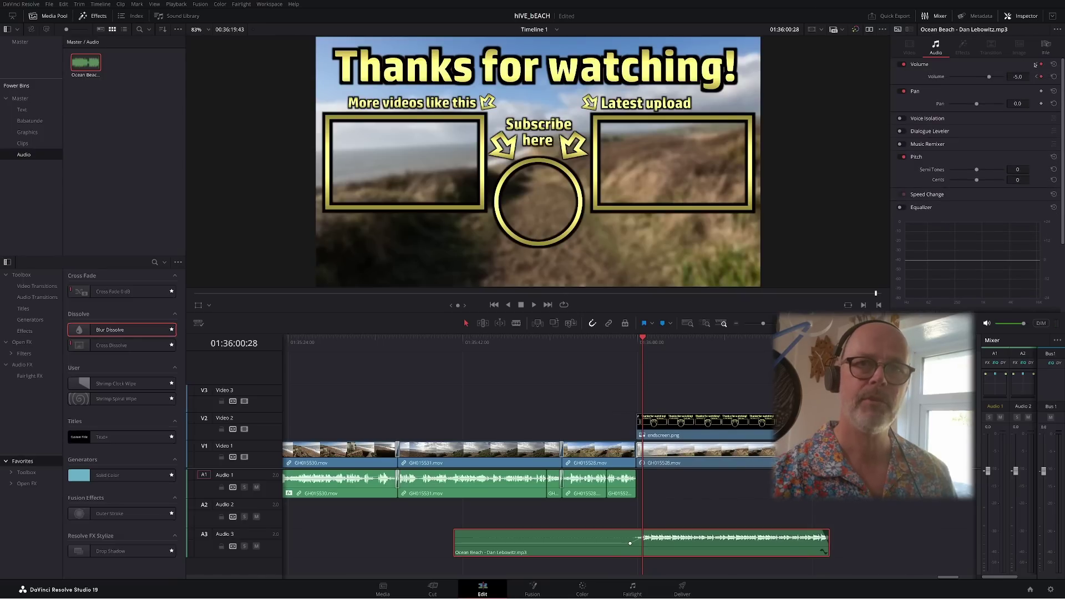
pyautogui.click(1036, 76)
pyautogui.moveTo(1018, 76); pyautogui.dragTo(1035, 76)
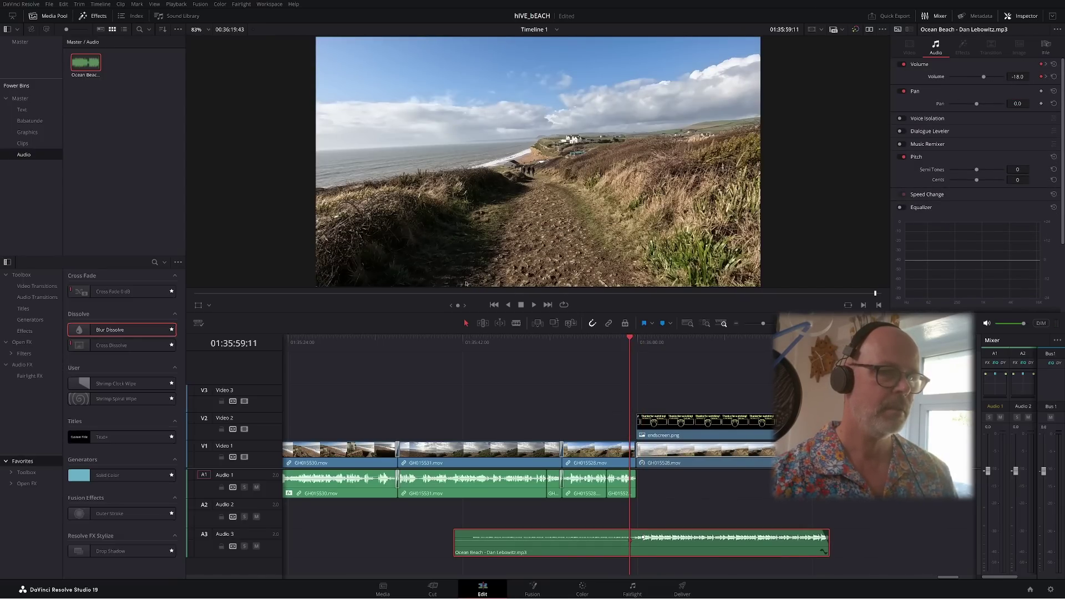
# Add a volume keyframe of -36 near the start of the music at 01:35:41:48
pyautogui.click(448, 341)
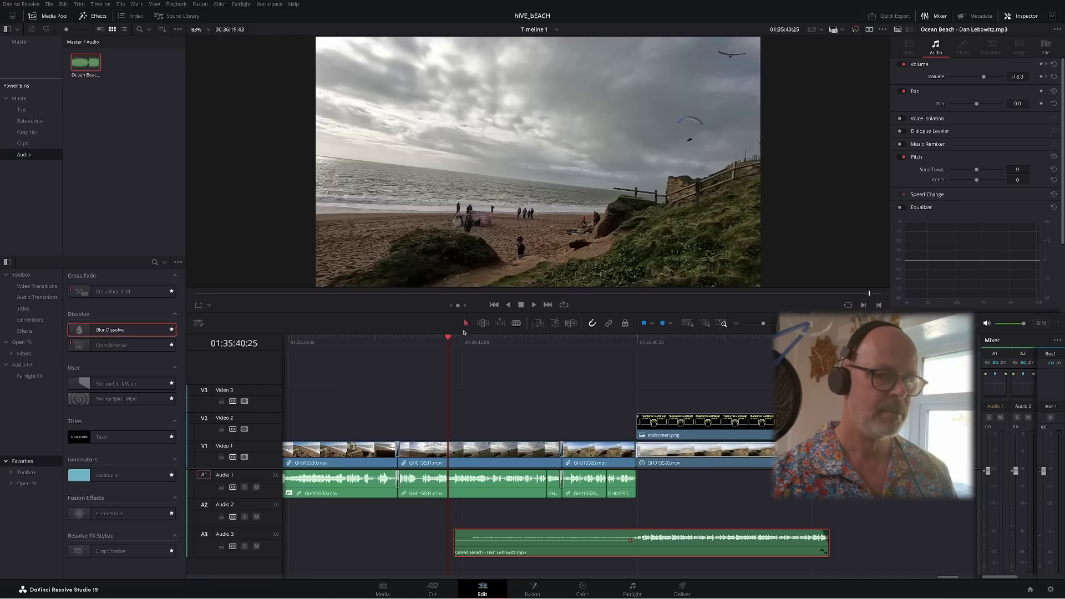
pyautogui.click(462, 339)
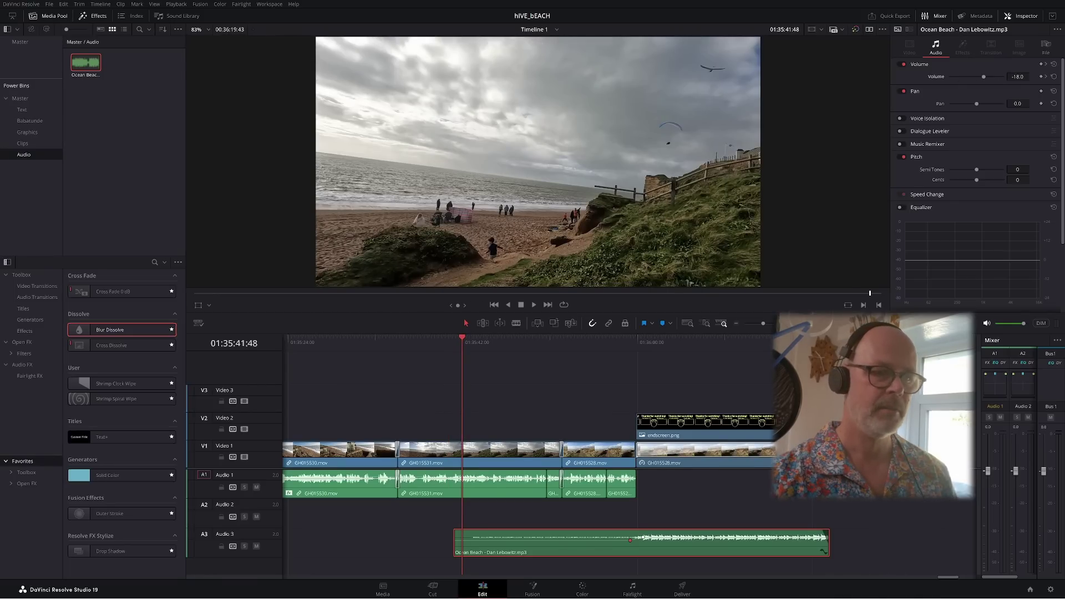
pyautogui.moveTo(494, 536); pyautogui.dragTo(495, 542)
pyautogui.moveTo(1032, 77); pyautogui.dragTo(1033, 76)
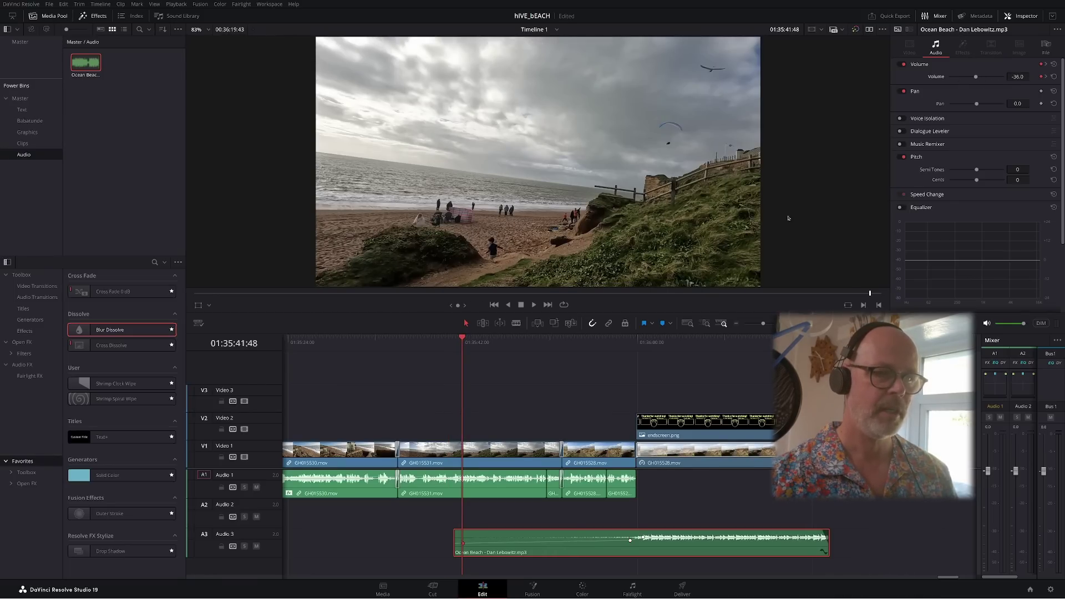
# Play from 01:35:54:02 into the end screen to check the music's gradual volume rise
pyautogui.click(580, 347)
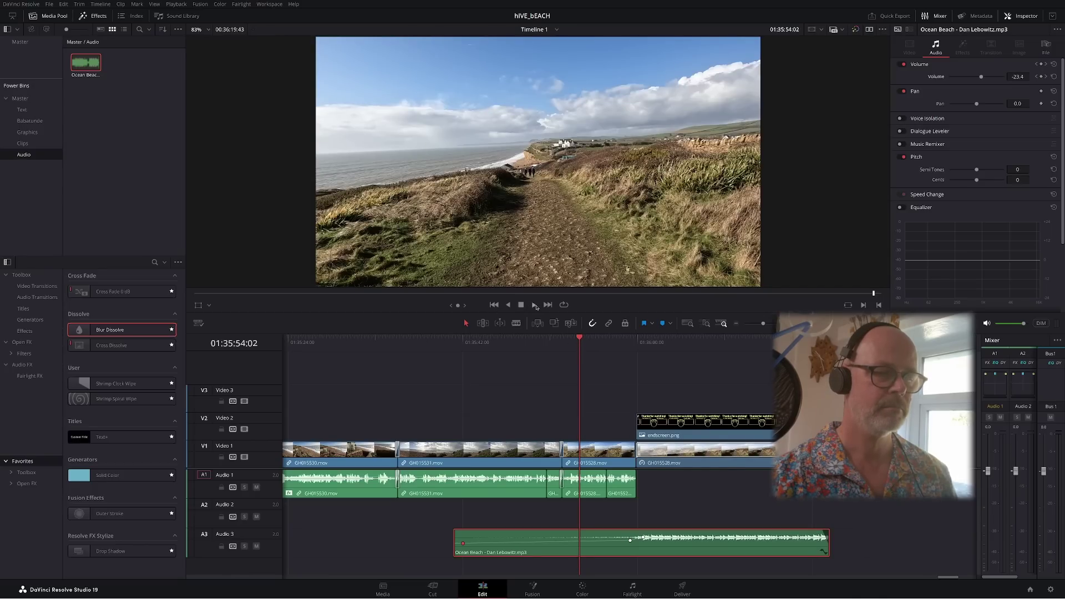
pyautogui.click(535, 305)
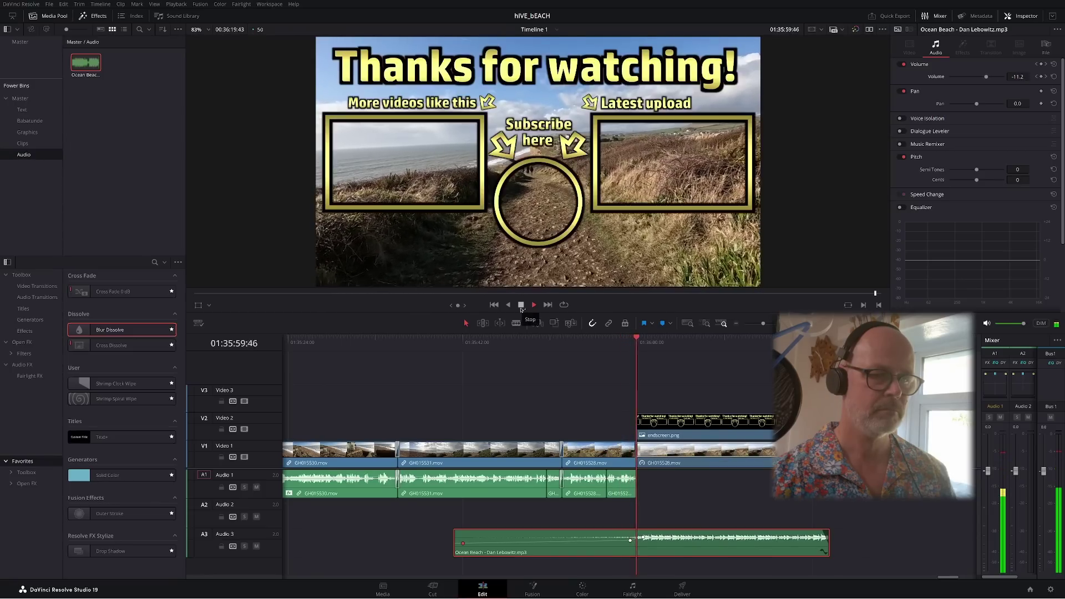
pyautogui.press('space')
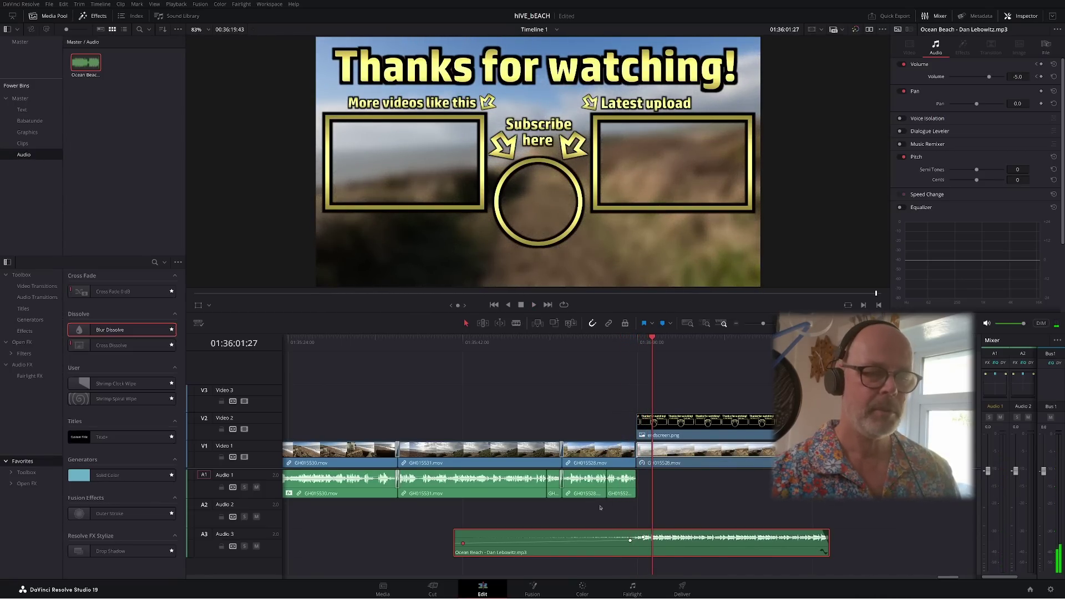
# Enable Voice Isolation with an amount of 20 on the Audio 1 clips, including the last one before the end screen
pyautogui.click(620, 483)
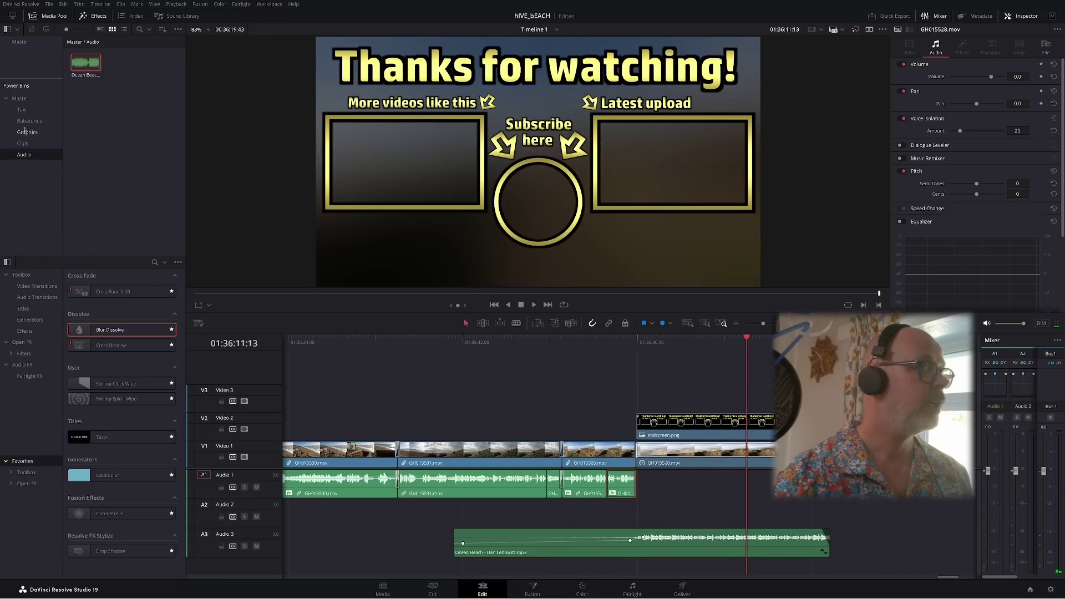
# Place the standard outro music title from the Text power bin on Video 3 above the end screen and view it there
pyautogui.click(22, 110)
pyautogui.scroll(-2, 164, 183)
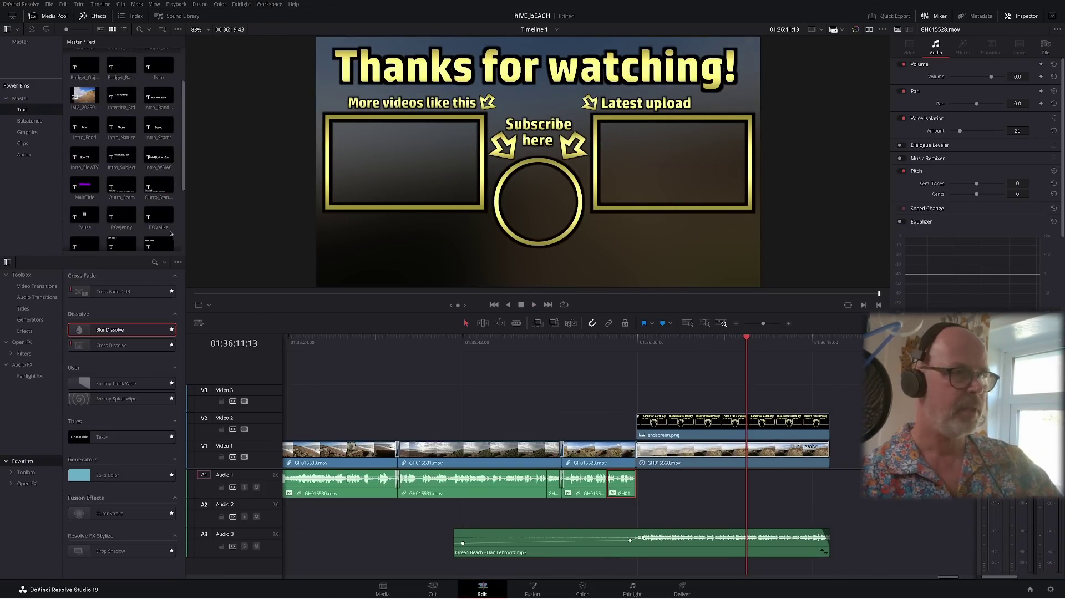
pyautogui.click(125, 186)
pyautogui.moveTo(158, 186); pyautogui.dragTo(705, 354)
pyautogui.click(706, 345)
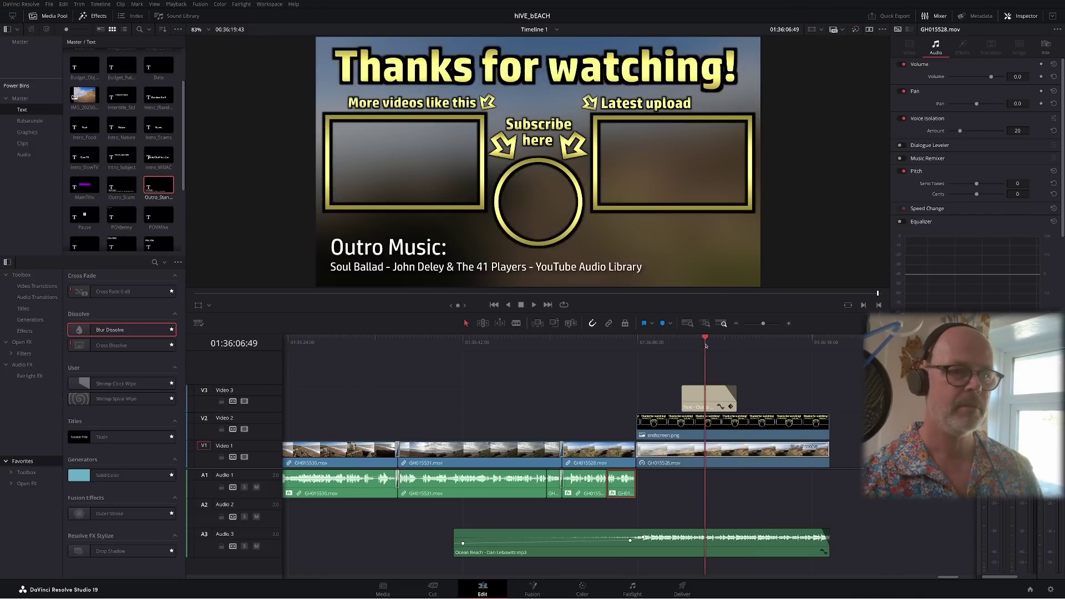
# Replace the song name in the outro music title on Video 3 with "Ocean Beach"
pyautogui.click(692, 401)
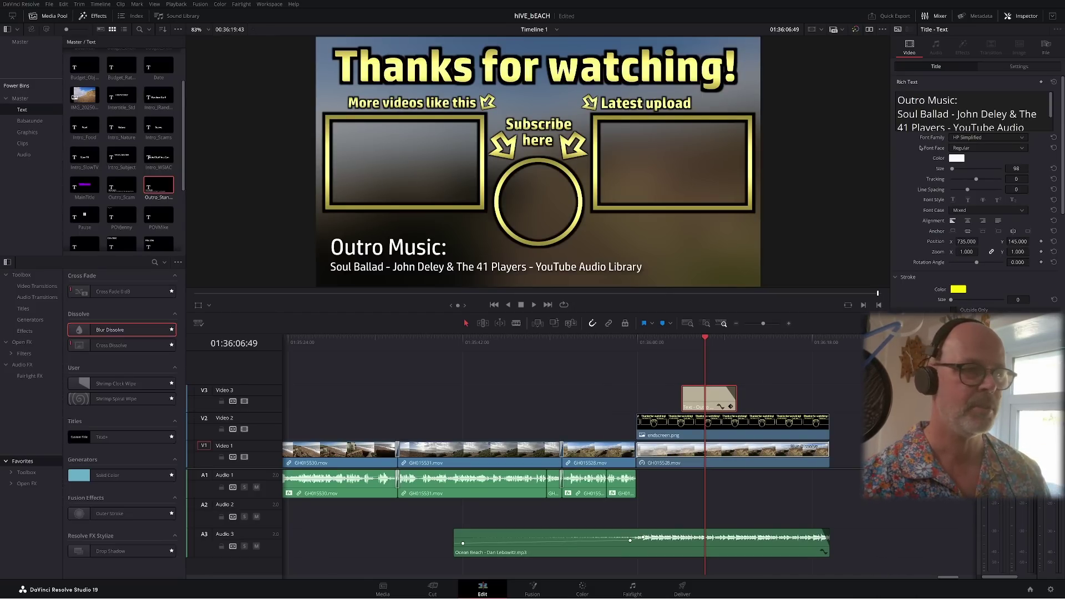
pyautogui.moveTo(945, 114); pyautogui.dragTo(869, 110)
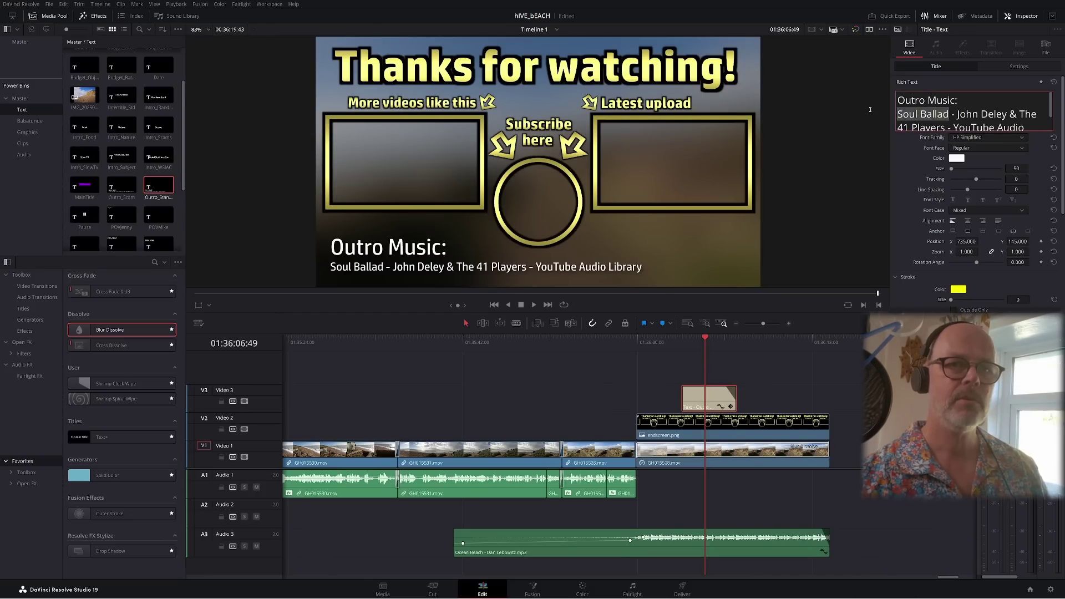
pyautogui.write('Ocean Be')
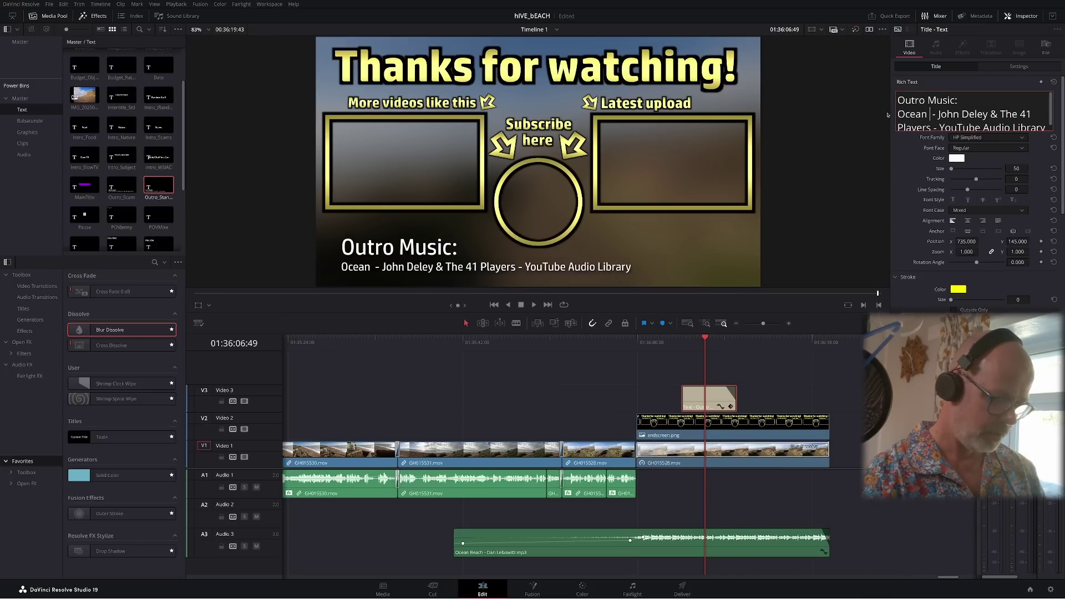
pyautogui.write('ach')
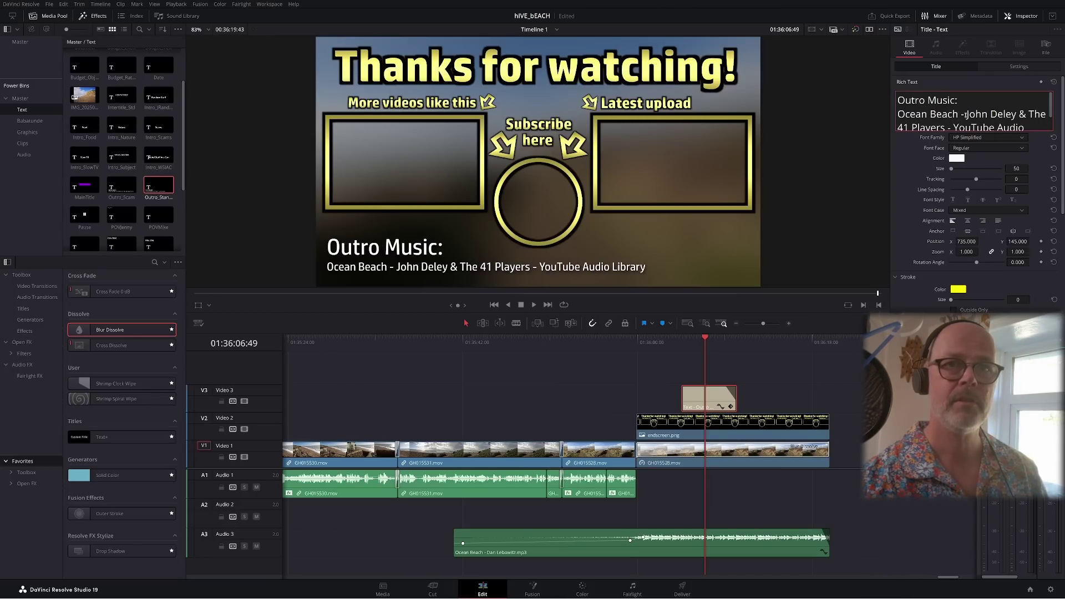
# Replace the artist in the music credit with the Ocean Beach track's artist and set the title's X position to 579
pyautogui.press('Right')
pyautogui.press('Right')
pyautogui.press('Right')
pyautogui.hotkey('ctrl', 'shift', 'Right')
pyautogui.hotkey('ctrl', 'shift', 'Right')
pyautogui.hotkey('ctrl', 'shift', 'Right')
pyautogui.hotkey('ctrl', 'shift', 'Right')
pyautogui.hotkey('ctrl', 'shift', 'Right')
pyautogui.hotkey('ctrl', 'shift', 'Right')
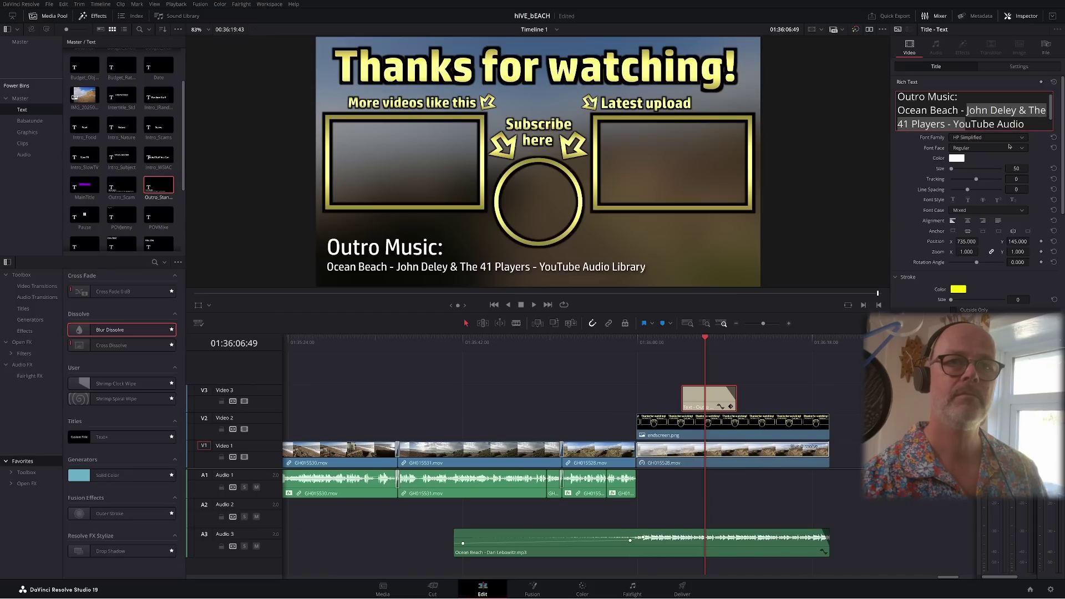
pyautogui.write('Dan Lebo')
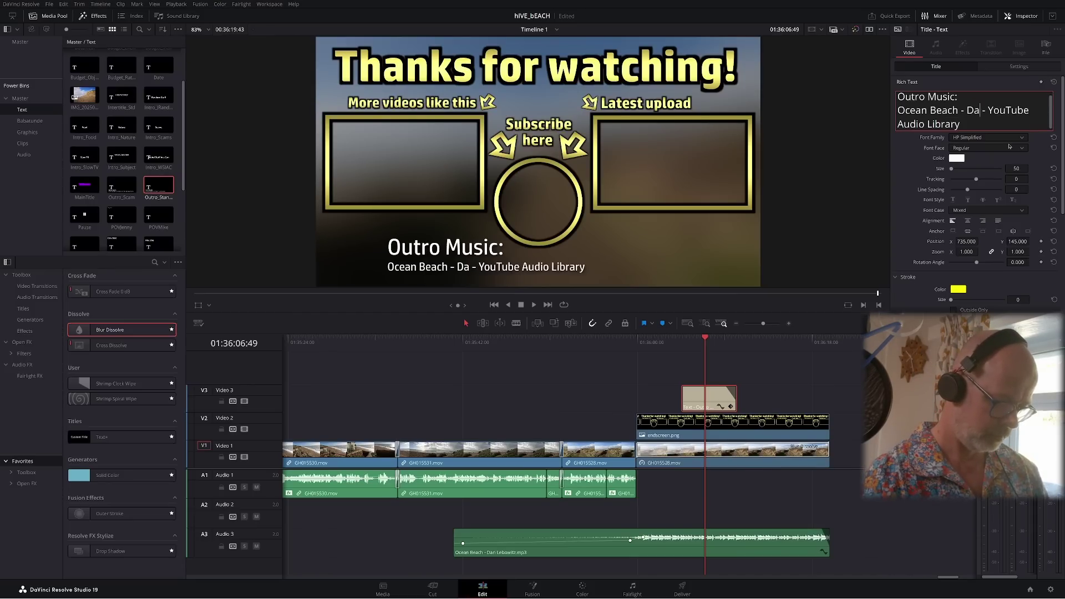
pyautogui.write('witz')
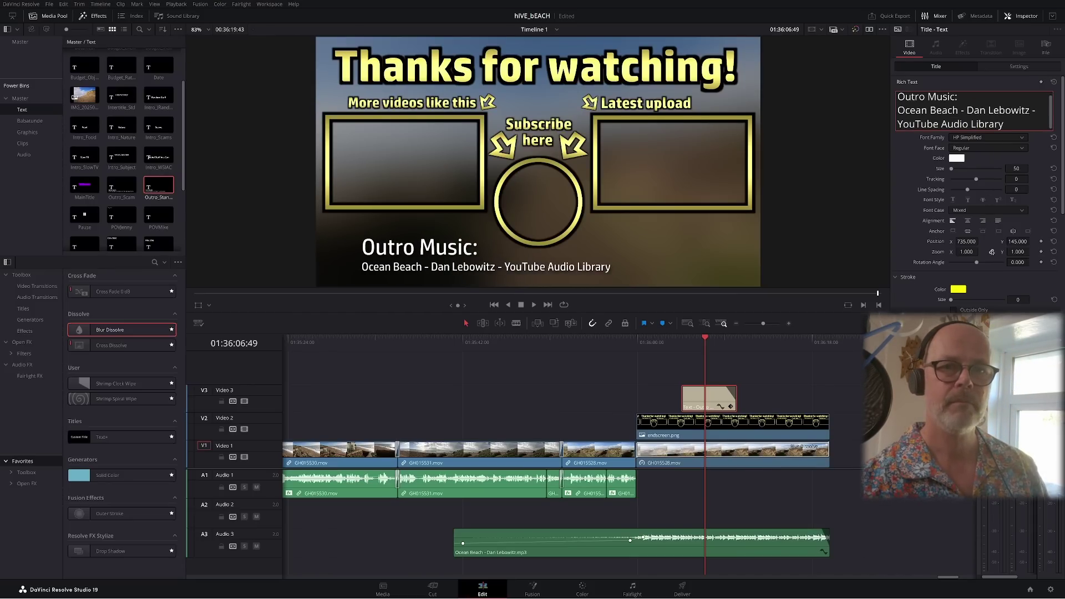
pyautogui.moveTo(968, 241)
pyautogui.mouseDown()
pyautogui.moveTo(937, 242)
pyautogui.moveTo(977, 242)
pyautogui.mouseUp()
pyautogui.scroll(-3, 965, 250)
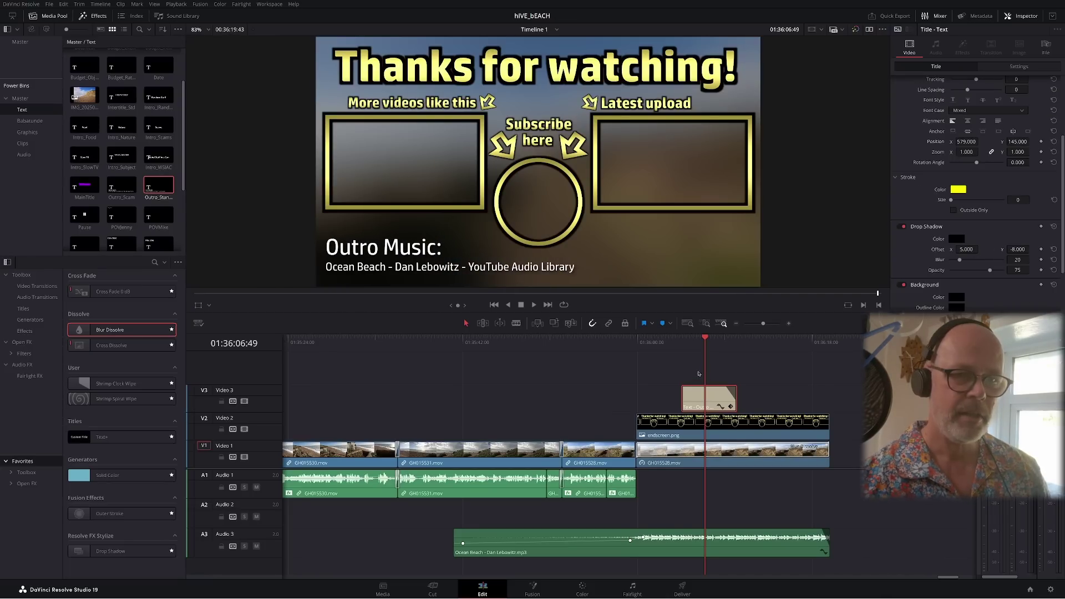
# Move the music credit title along Video 3 so that it starts at 01:36:09:17 over the end screen
pyautogui.click(709, 342)
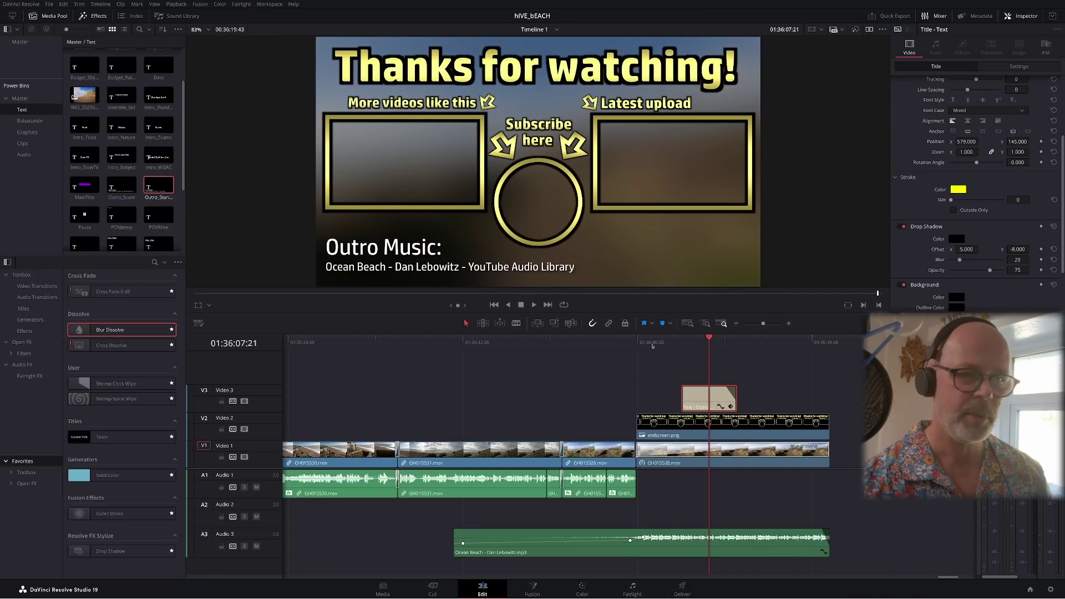
pyautogui.click(533, 304)
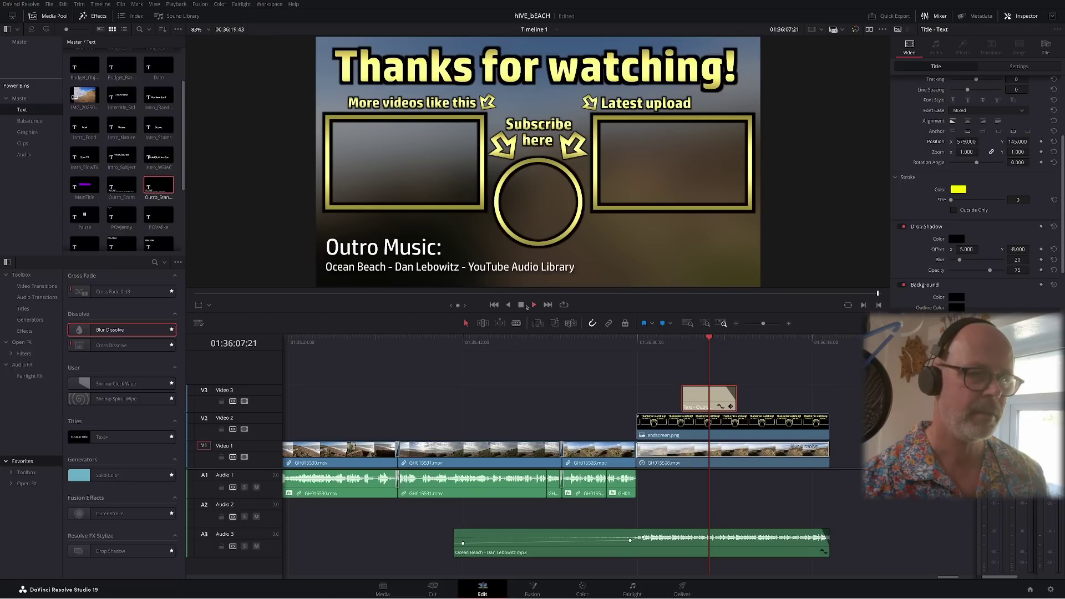
pyautogui.click(521, 305)
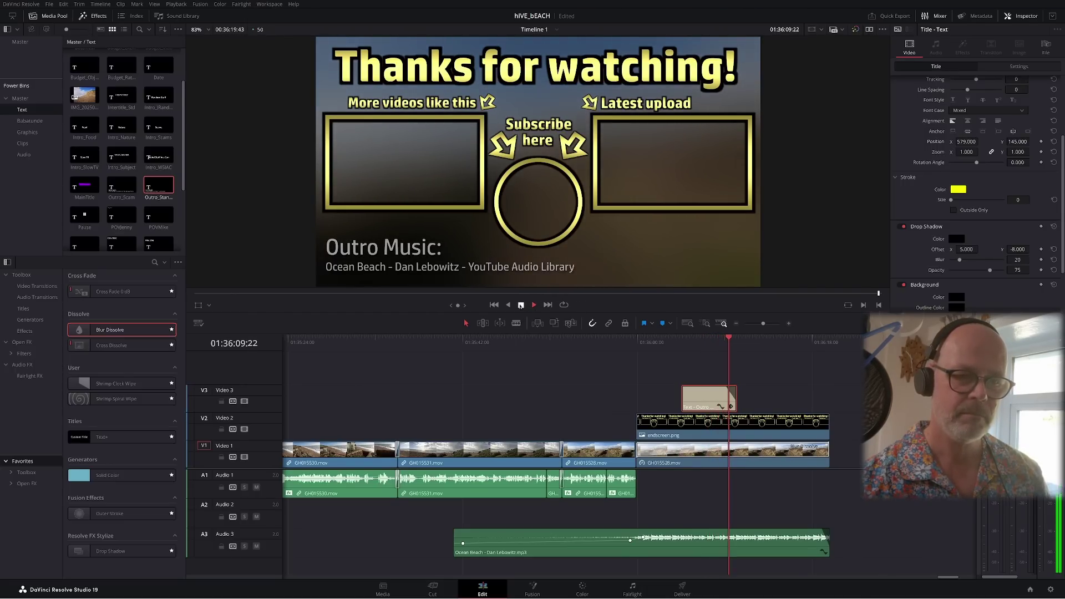
pyautogui.moveTo(722, 344); pyautogui.dragTo(729, 343)
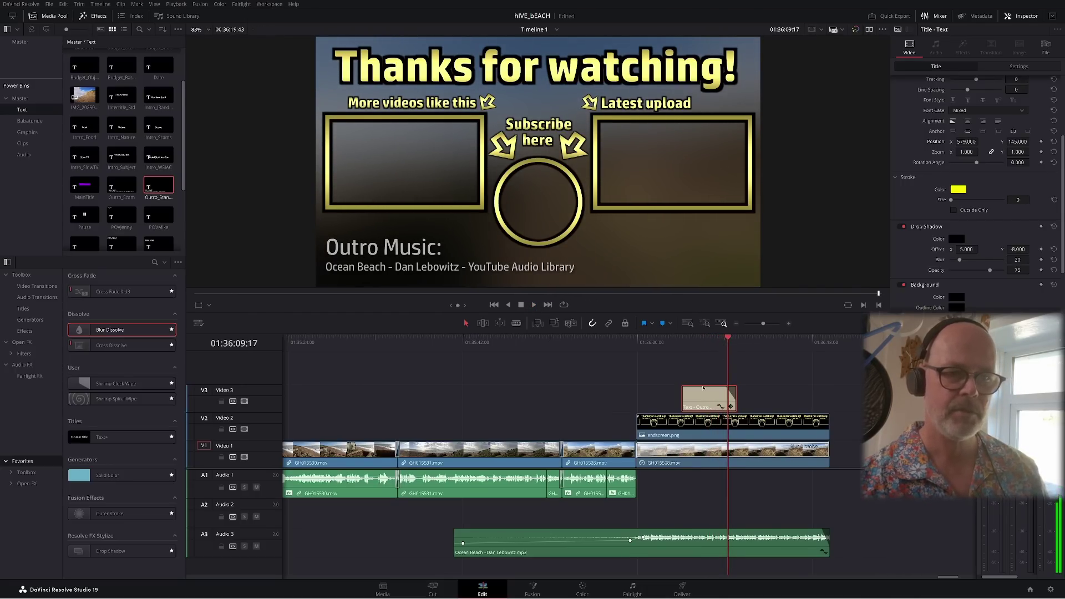
pyautogui.moveTo(716, 398); pyautogui.dragTo(762, 398)
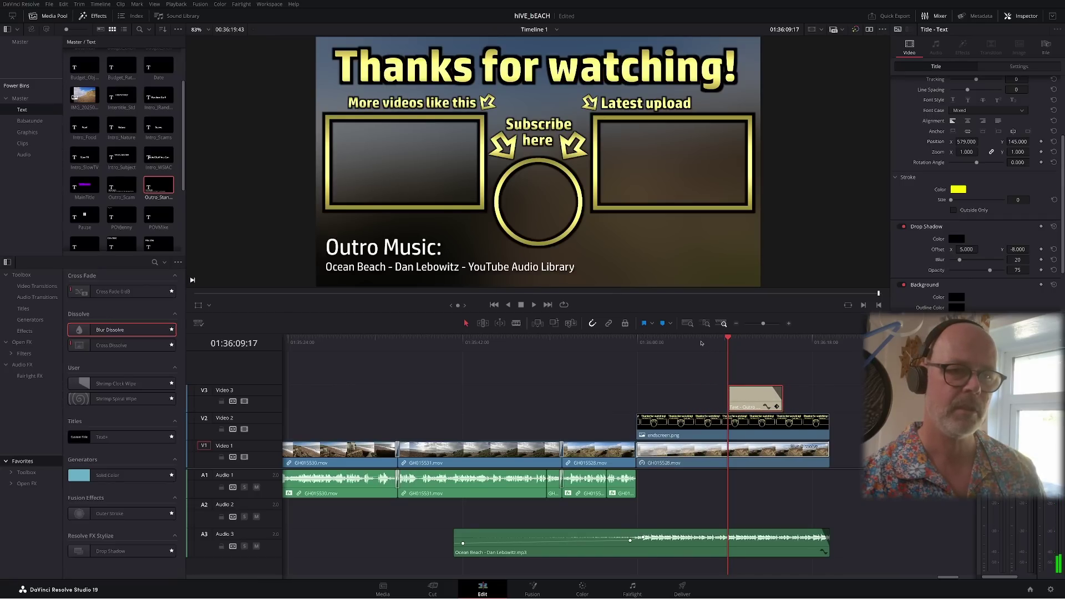
# Play the end screen to check the timing of the repositioned music credit
pyautogui.click(699, 342)
pyautogui.click(534, 305)
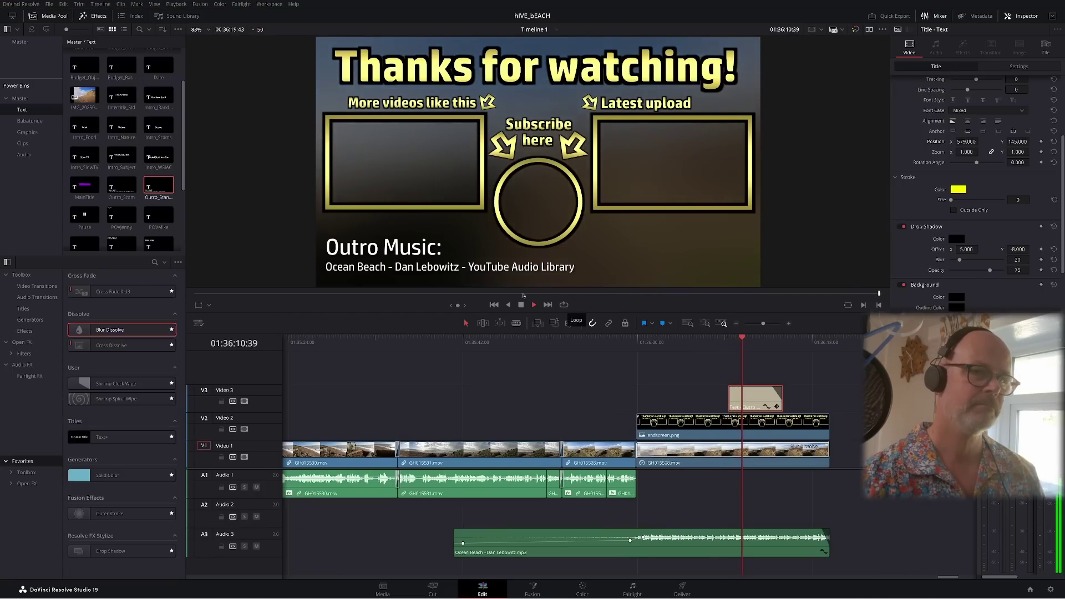
pyautogui.click(520, 306)
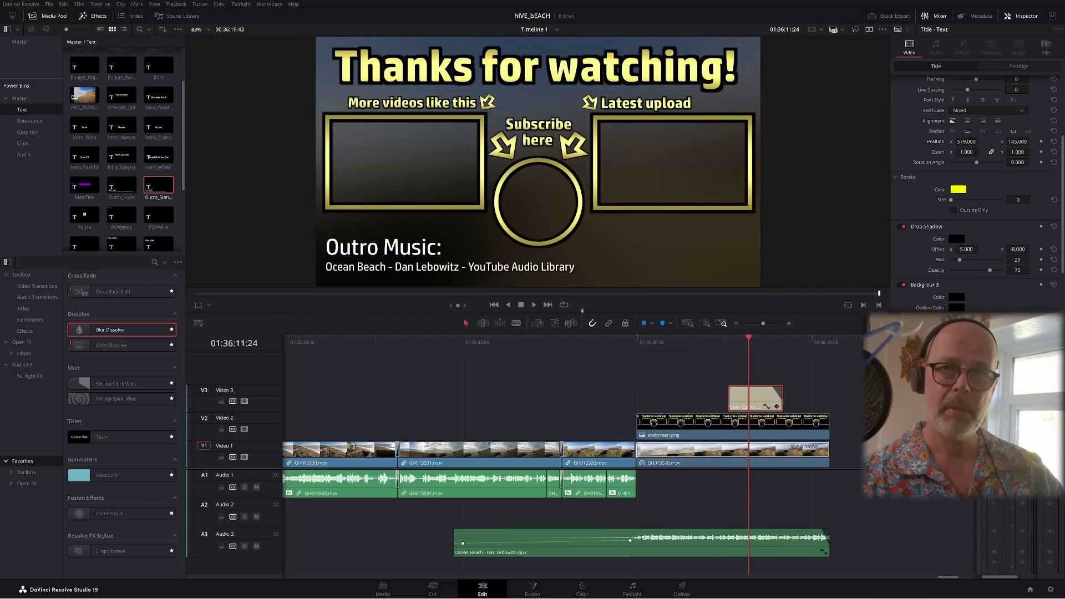
# Examine the whole timeline, from its start at 01:00:00:00 to the end of the last clip at 01:36:19:43
pyautogui.hotkey('ctrl', '-')
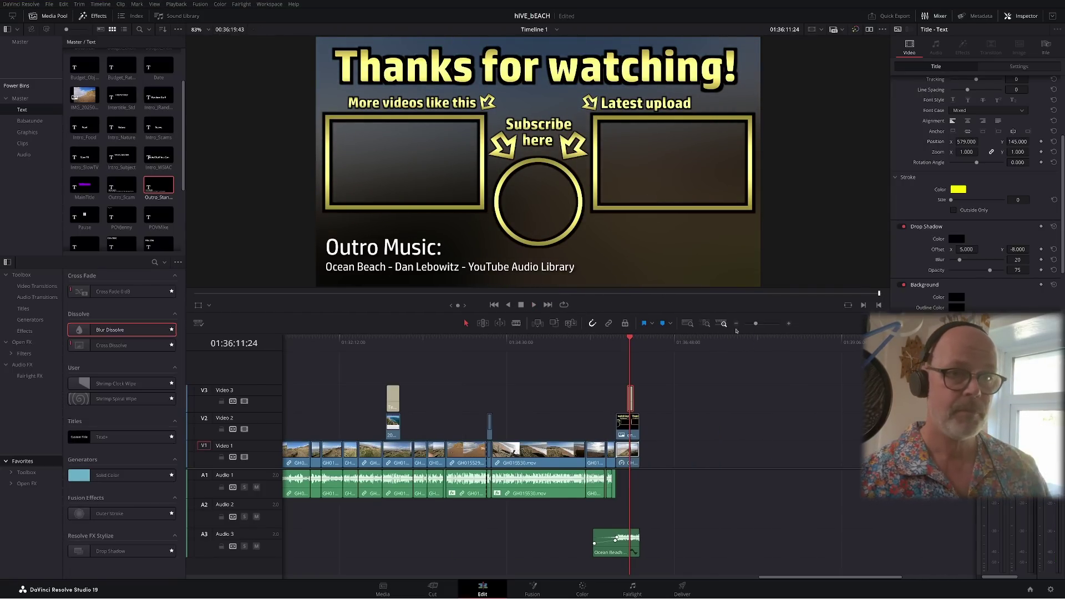
pyautogui.click(736, 323)
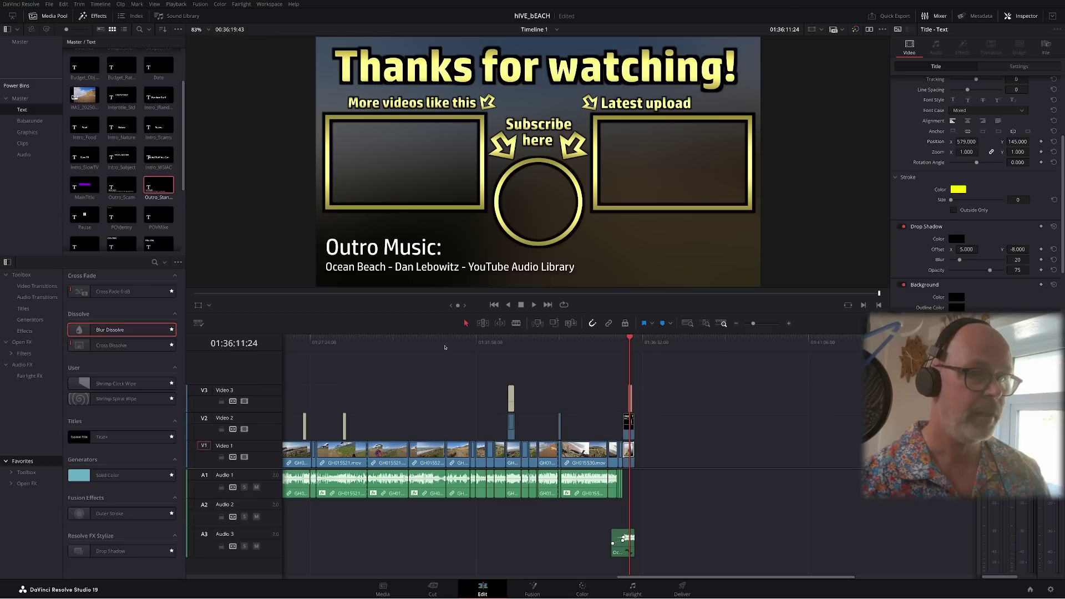
pyautogui.moveTo(441, 343); pyautogui.dragTo(268, 352)
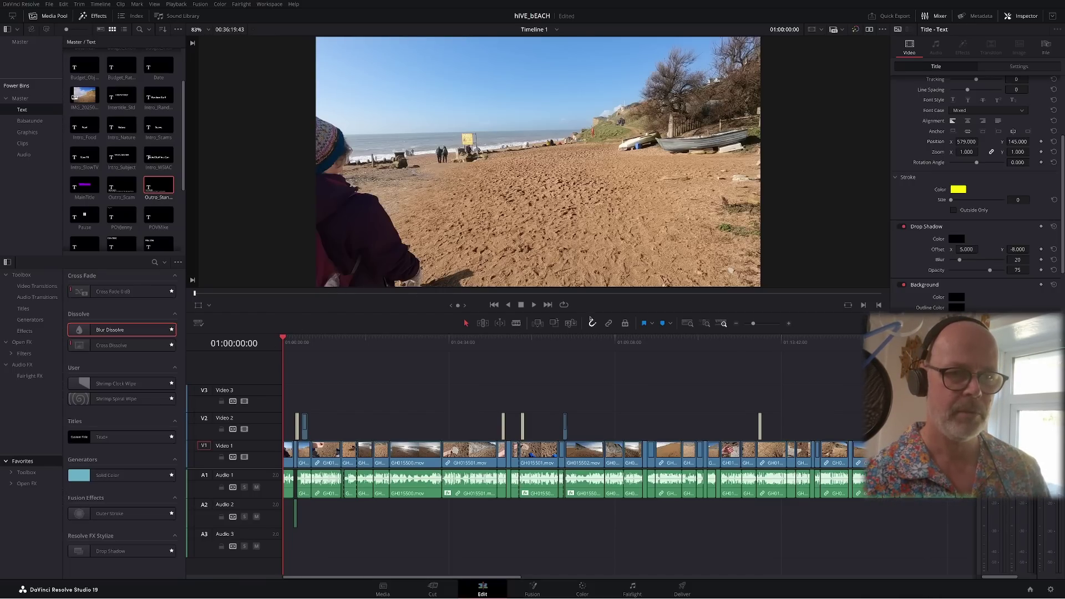
pyautogui.click(736, 324)
pyautogui.click(736, 324)
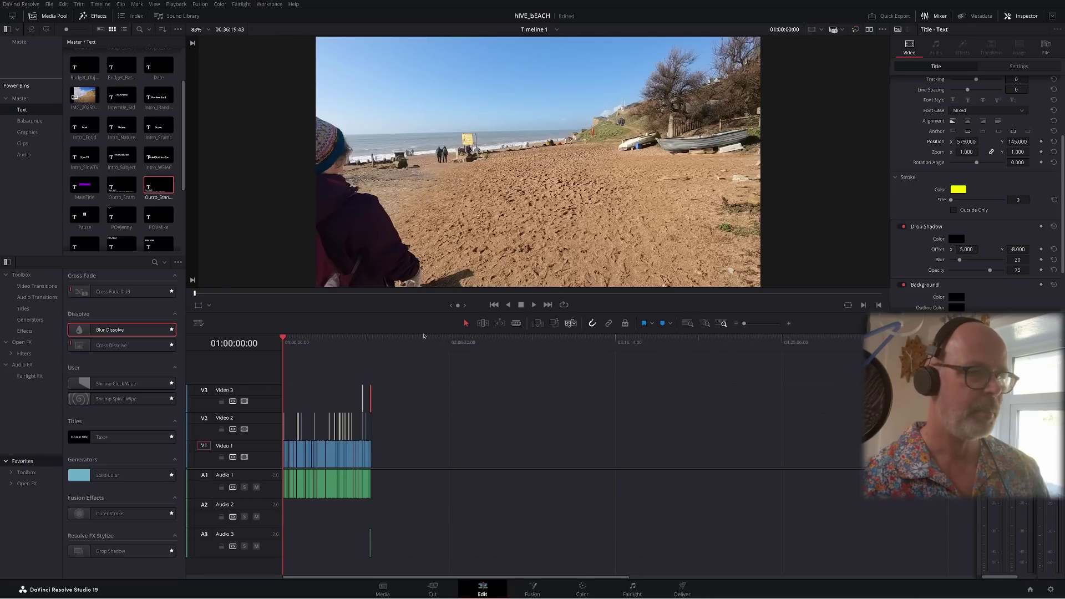
pyautogui.click(379, 344)
pyautogui.press('Up')
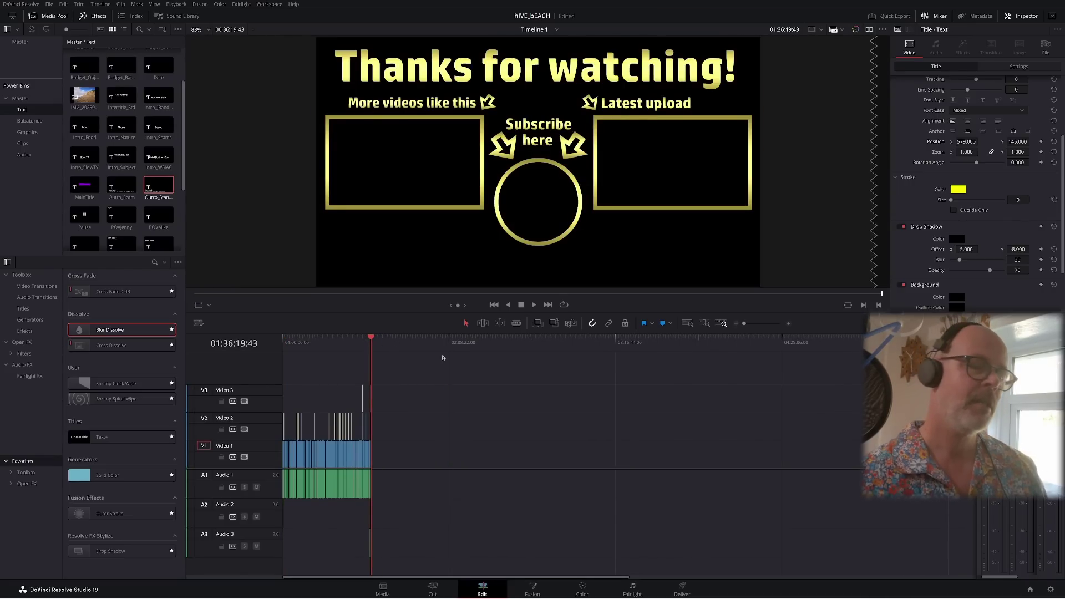
pyautogui.click(789, 323)
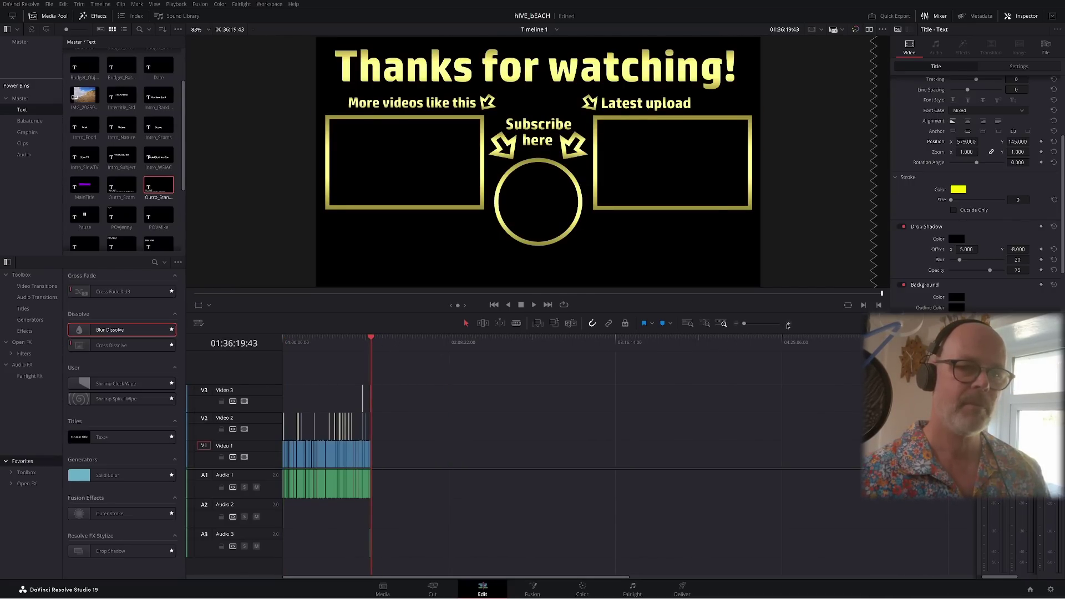
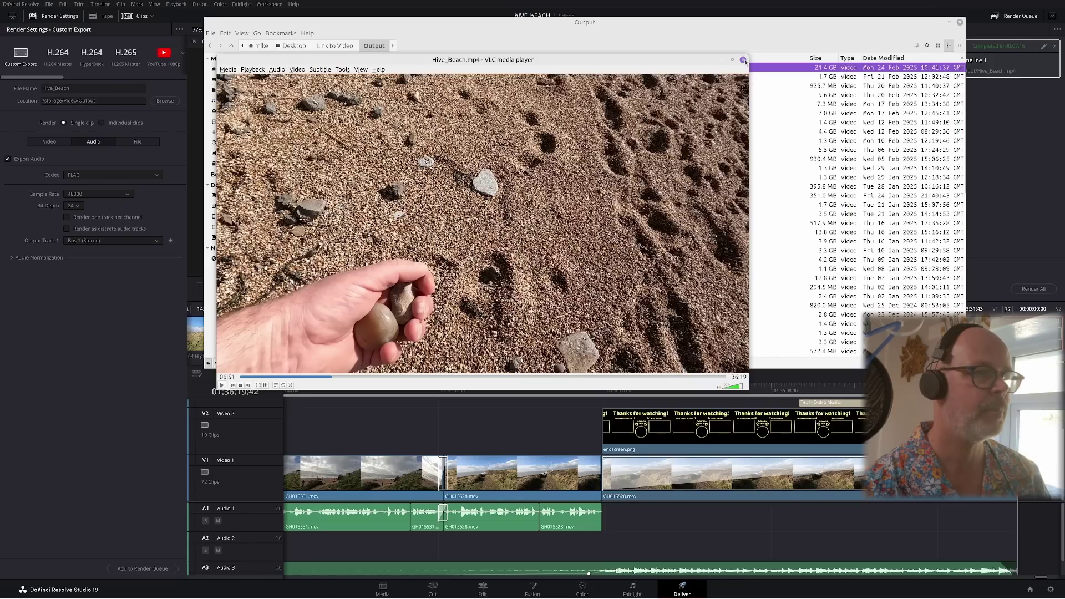
# Close the rendered video's preview, switch to YouTube Studio in Firefox and upload Hive_Beach.mp4 from the Output folder
pyautogui.click(743, 60)
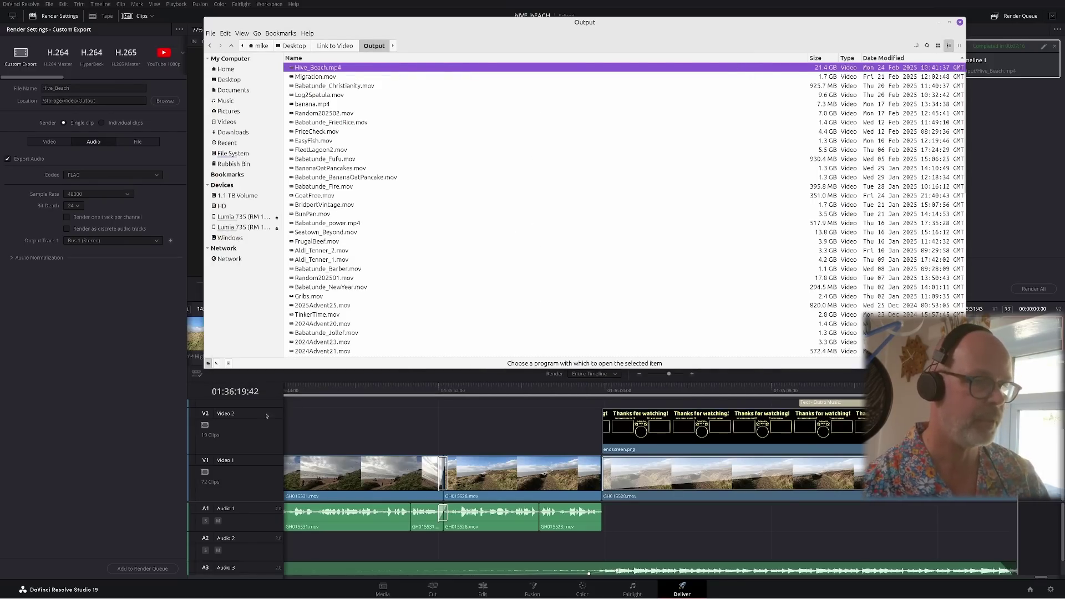
pyautogui.click(41, 592)
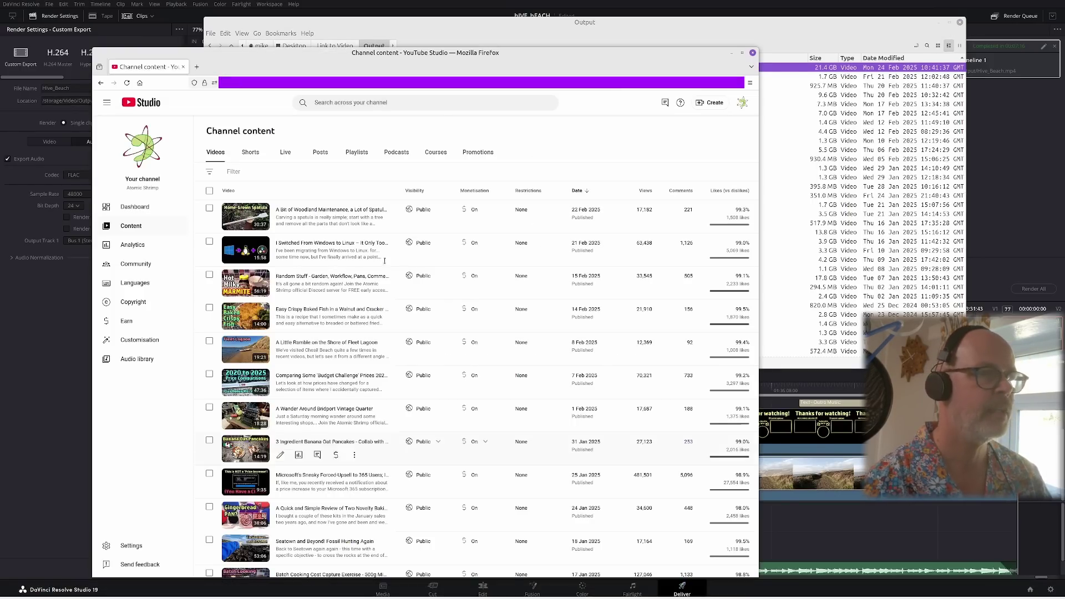
pyautogui.click(710, 102)
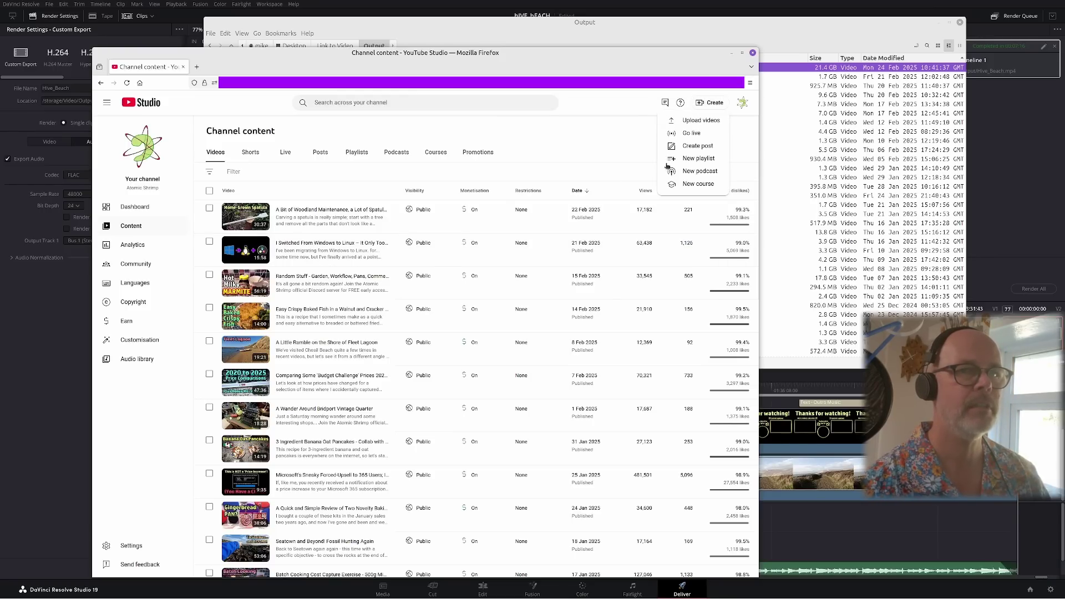
pyautogui.click(703, 119)
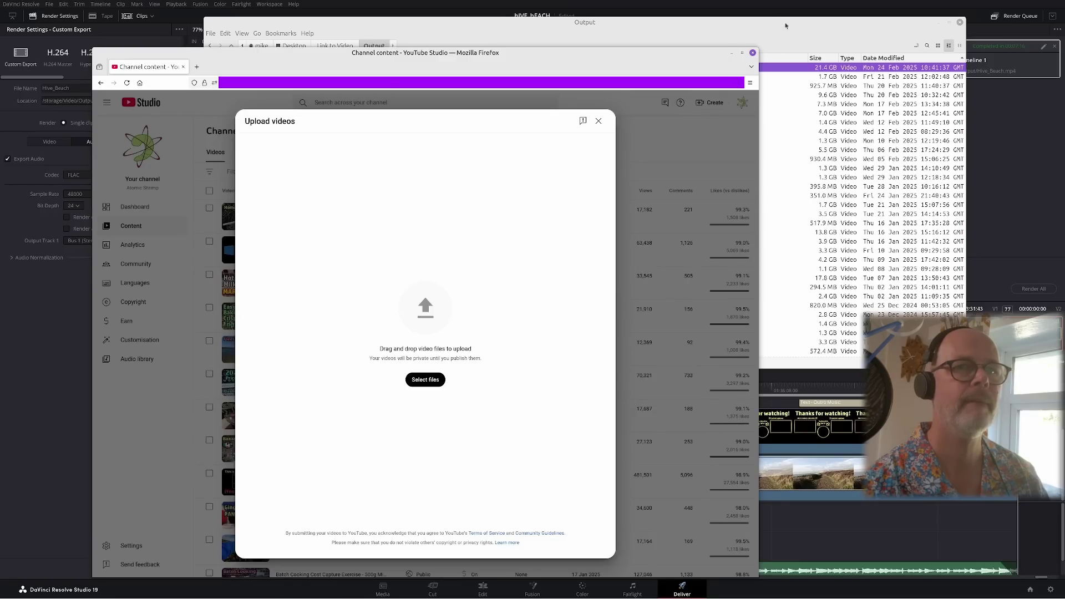
pyautogui.click(785, 23)
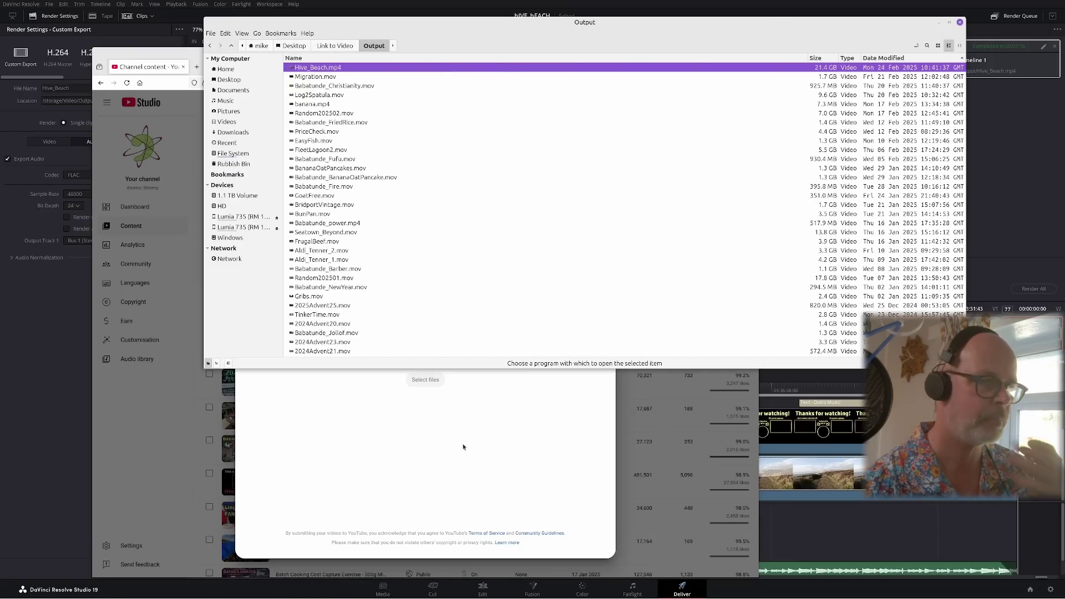
pyautogui.moveTo(463, 447); pyautogui.dragTo(470, 428)
# Set the uploaded video's title to "Hive Beach in February"
pyautogui.moveTo(298, 203); pyautogui.dragTo(252, 207)
pyautogui.write('Hi')
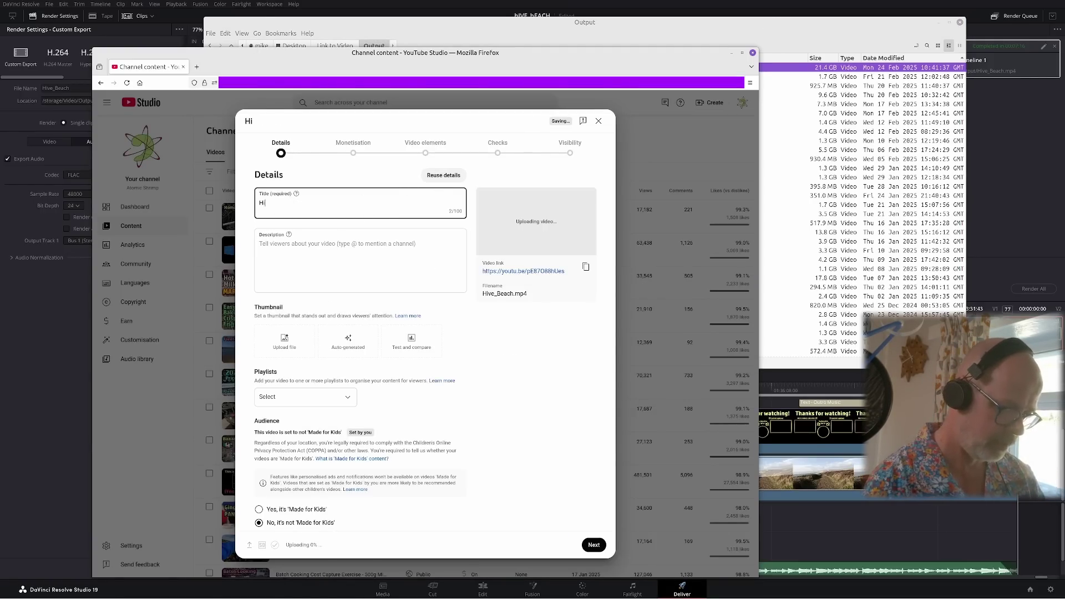
pyautogui.write('ve Beach in')
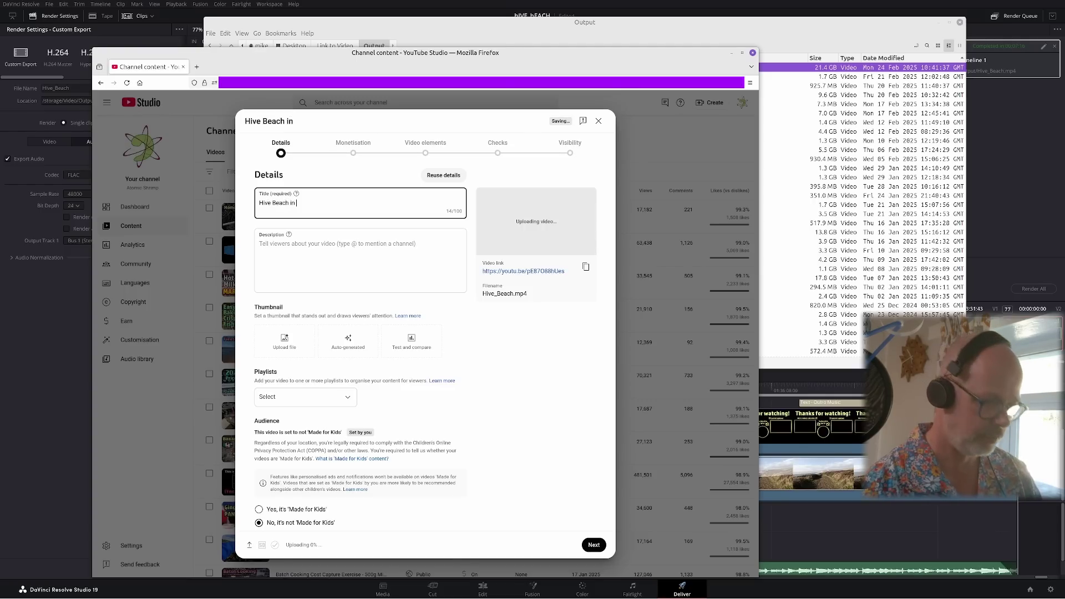
pyautogui.write(' February')
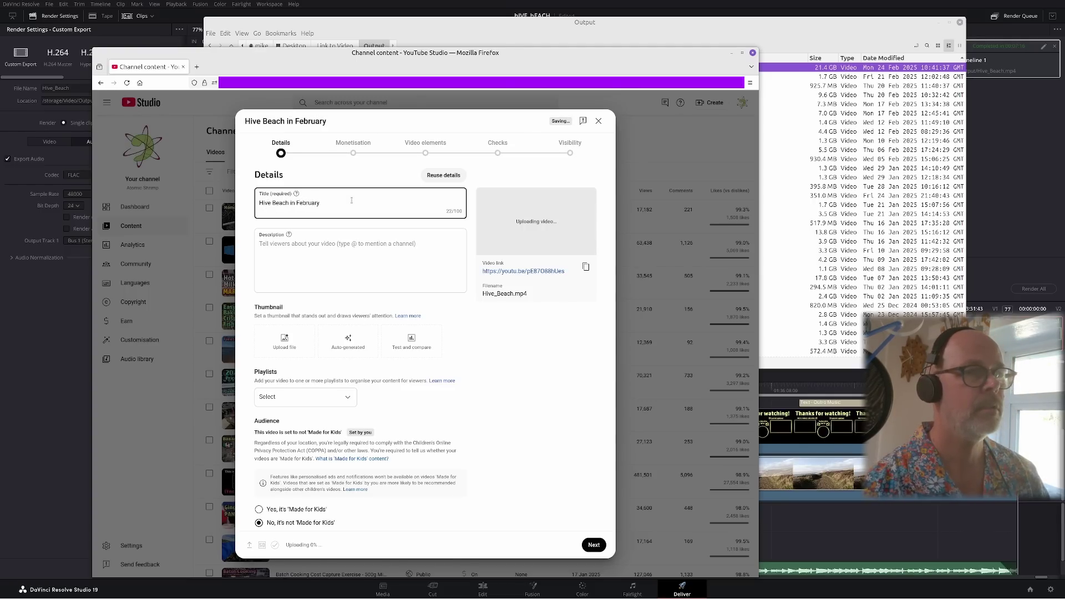
# Reuse the details of "A Little Ramble on the Shore of Fleet Lagoon" for this upload, leaving out its title and playlists
pyautogui.click(443, 174)
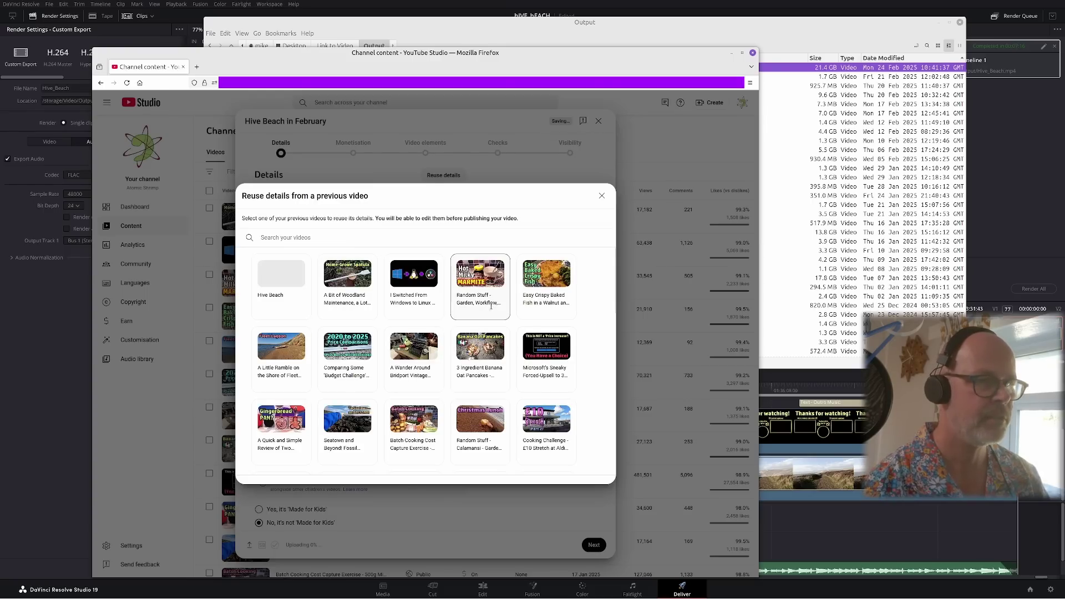
pyautogui.click(281, 358)
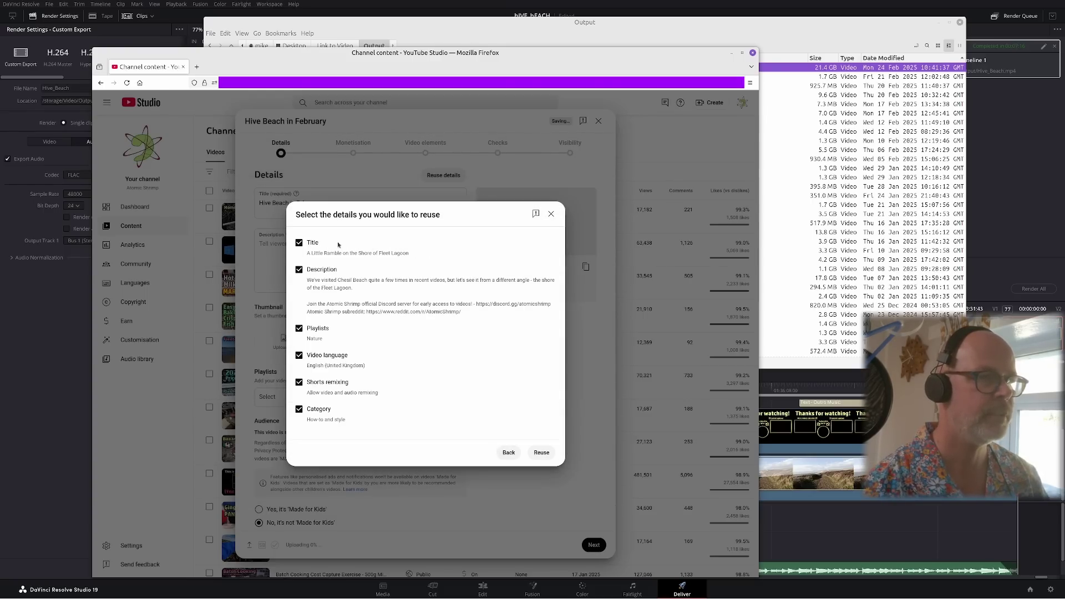
pyautogui.click(299, 242)
pyautogui.click(299, 327)
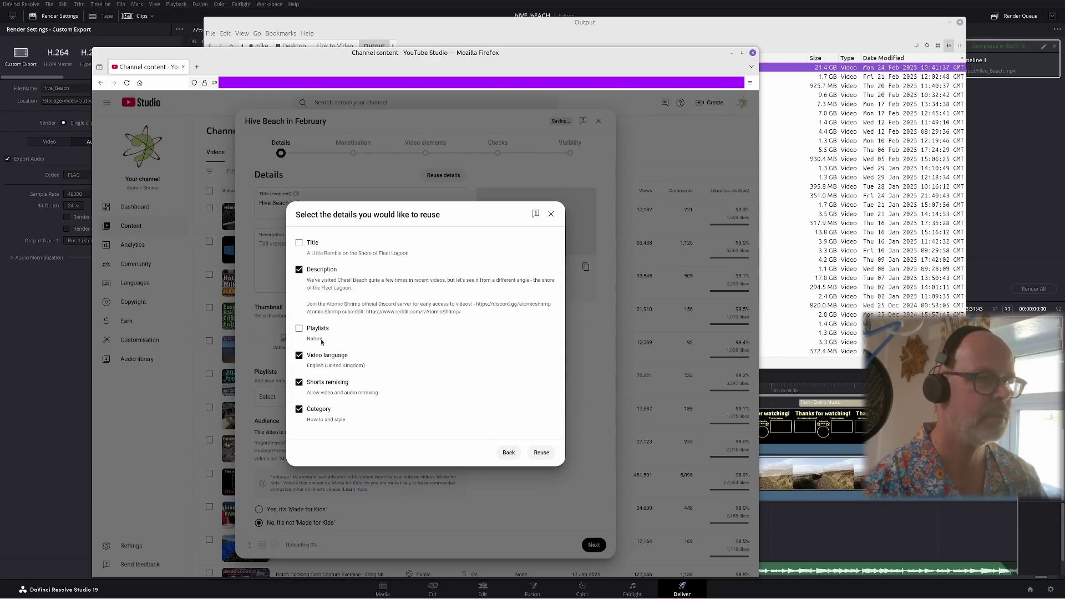
pyautogui.click(542, 452)
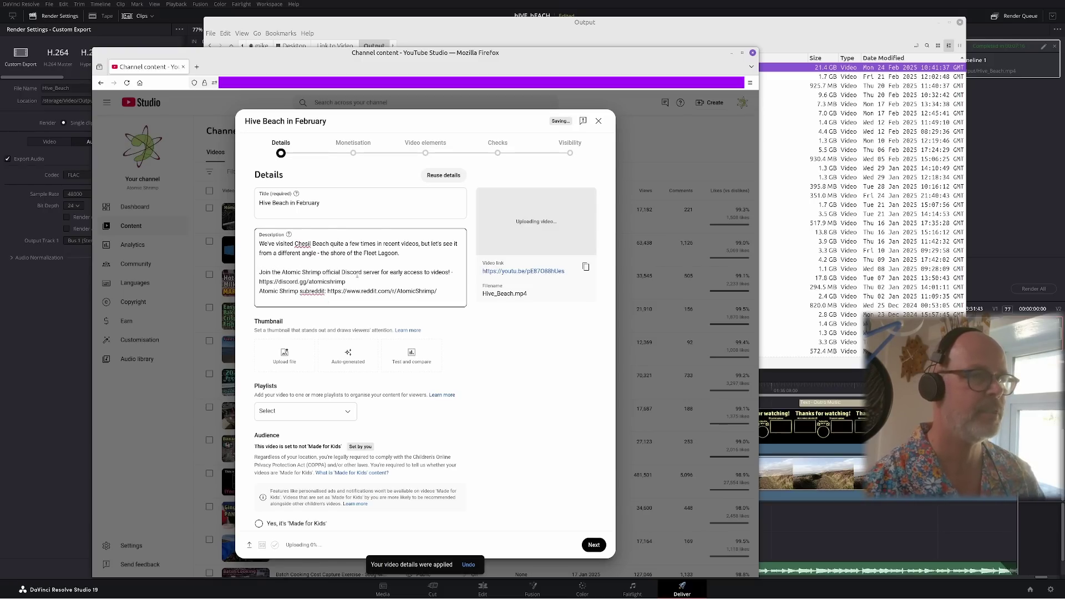
# Replace the description's opening paragraph with "This is a beach on the Jurassic Coast in Dorset that we have not visited before"
pyautogui.moveTo(401, 250); pyautogui.dragTo(182, 224)
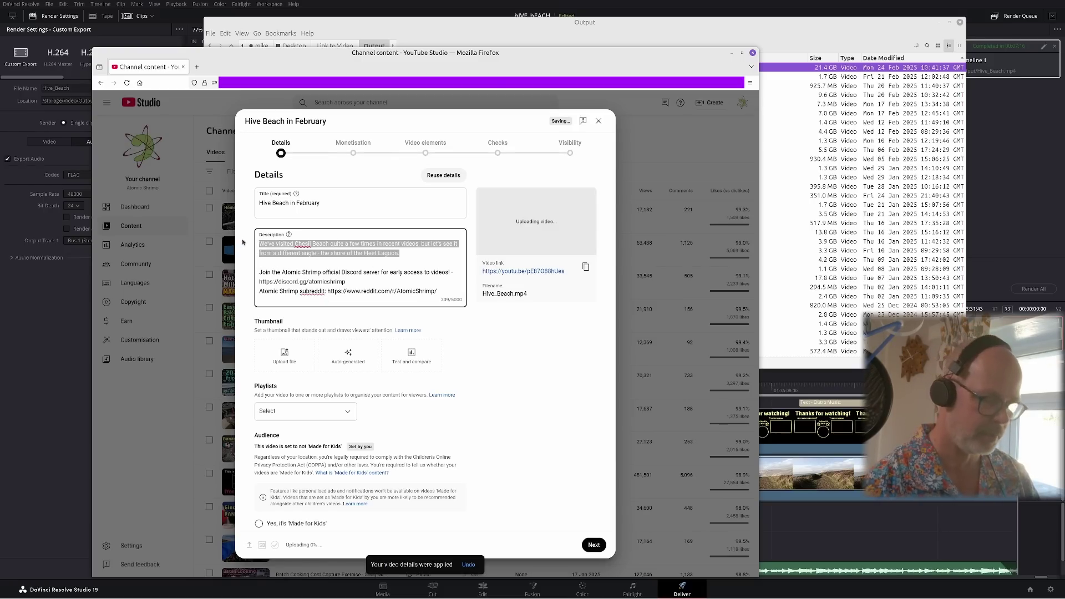
pyautogui.write('This is a beach on the Jurassic Coast in Dorset that we have not visited before')
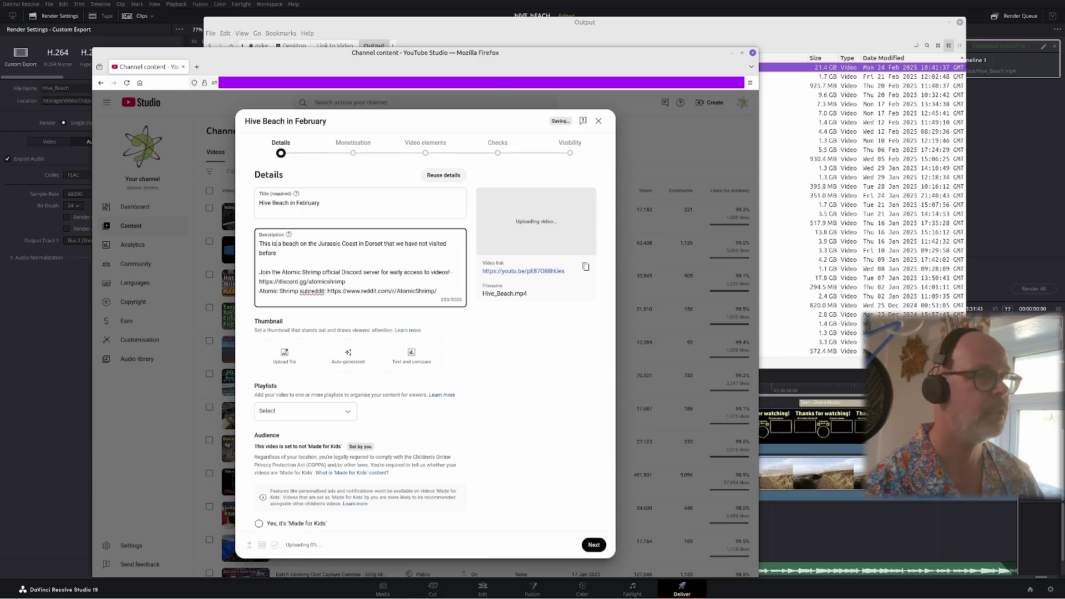
# Change the opening to "This is trip to a beach" and append "- and it turns out that this is the place where Chesil Beach really starts..."
pyautogui.click(277, 244)
pyautogui.write('trip to')
pyautogui.click(296, 253)
pyautogui.write('- an')
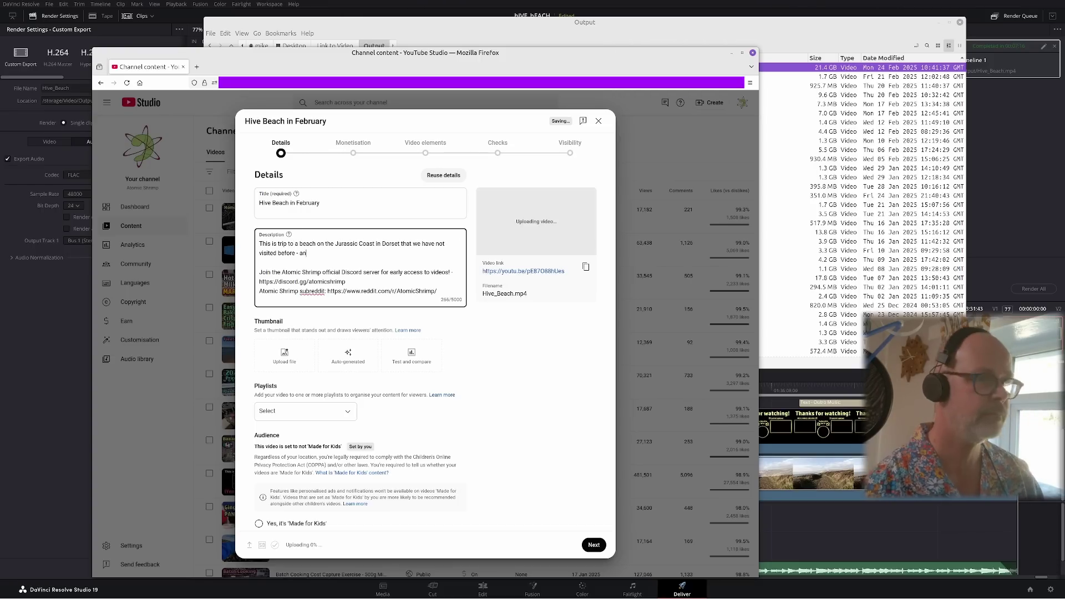
pyautogui.write('d it turns out that this is the place where Chesil Beach really starts...')
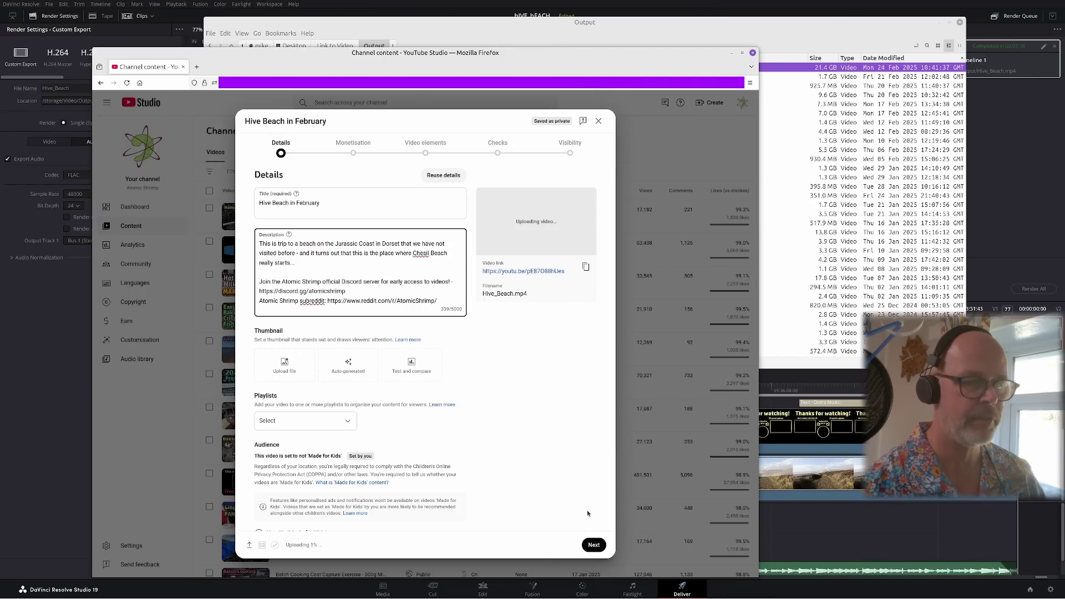
# Set the video's monetisation to On and continue to the ad suitability questionnaire
pyautogui.click(593, 544)
pyautogui.click(267, 235)
pyautogui.click(393, 274)
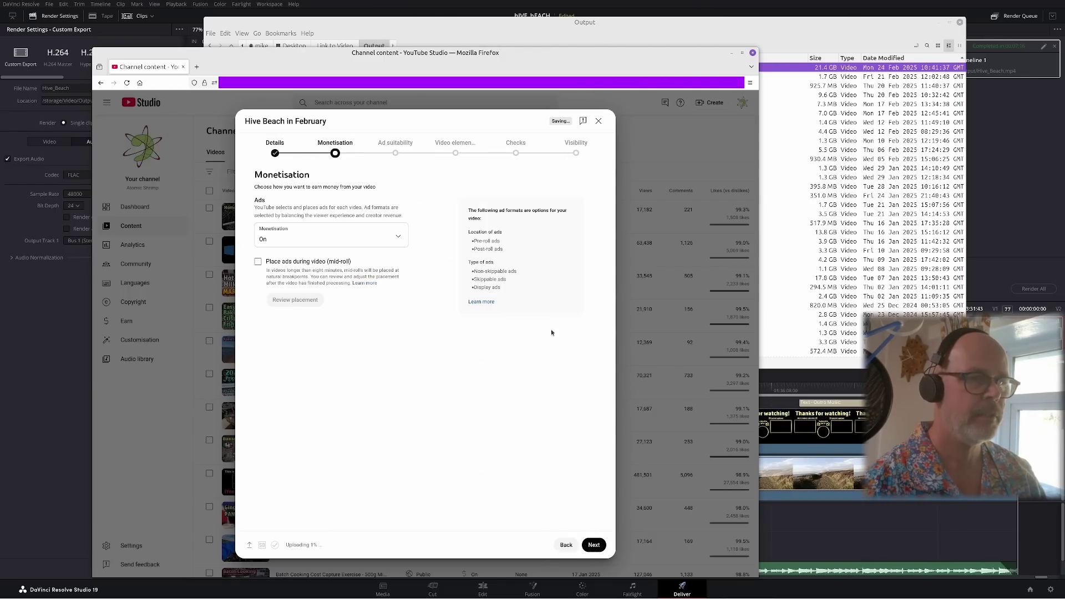
pyautogui.click(593, 544)
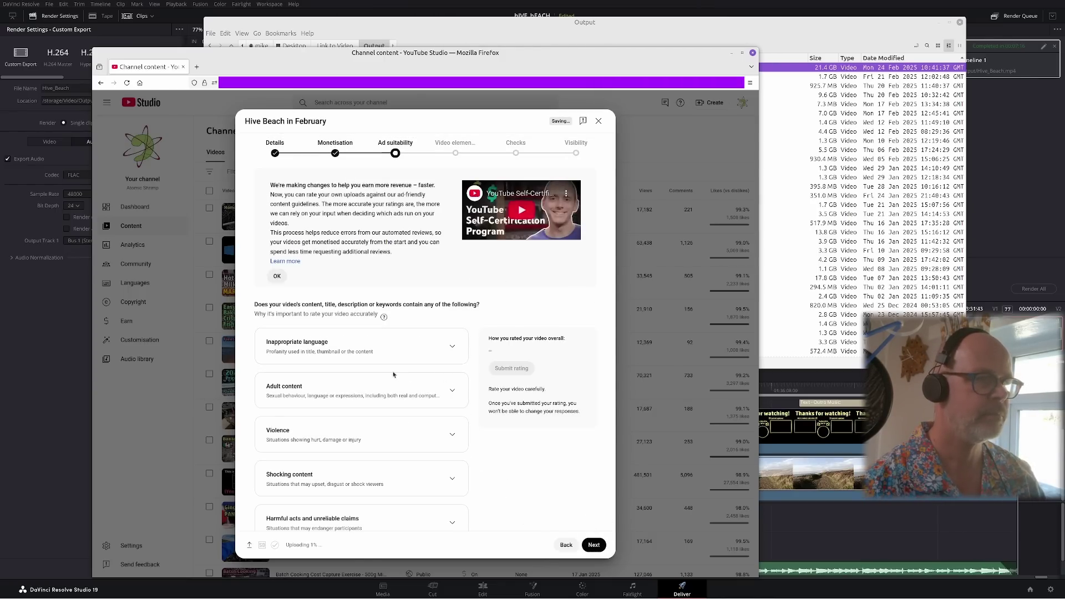
pyautogui.click(566, 544)
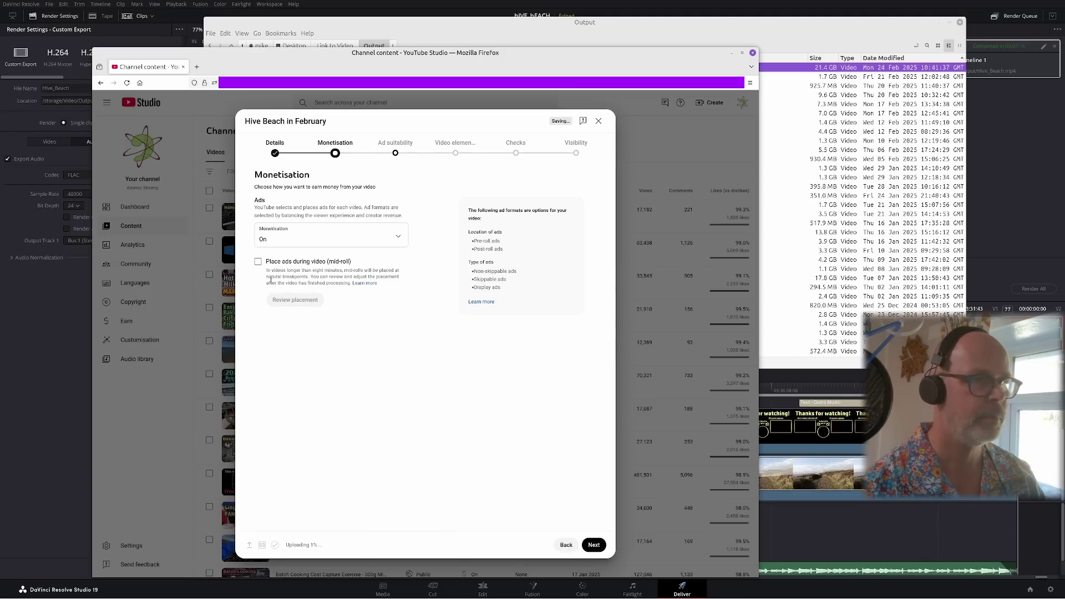
pyautogui.click(593, 545)
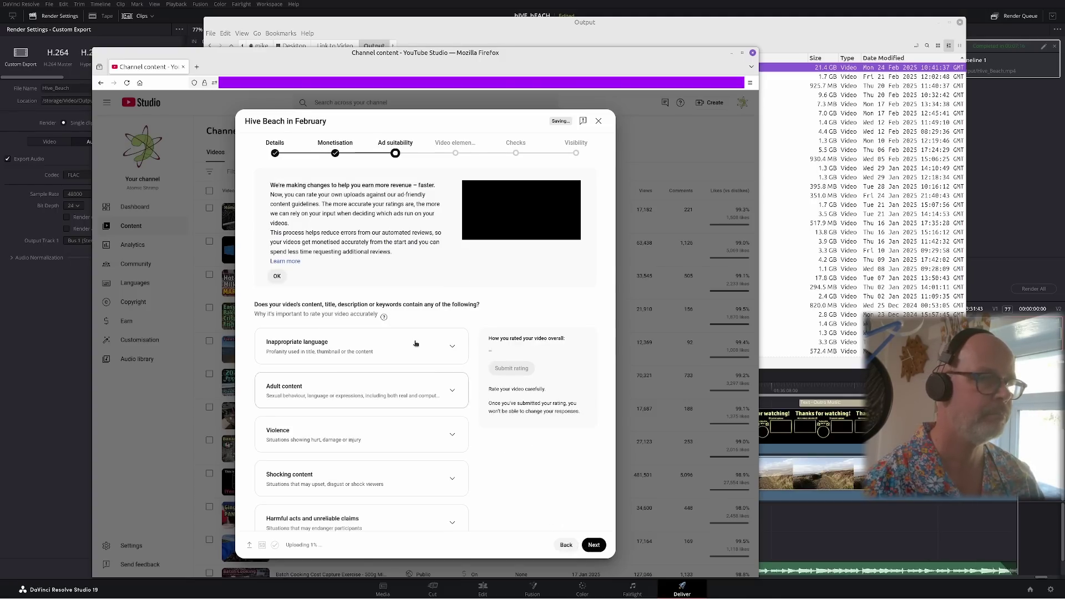
# Rate the video's ad suitability as "None of the above" for all content categories and submit the rating
pyautogui.scroll(-5, 355, 410)
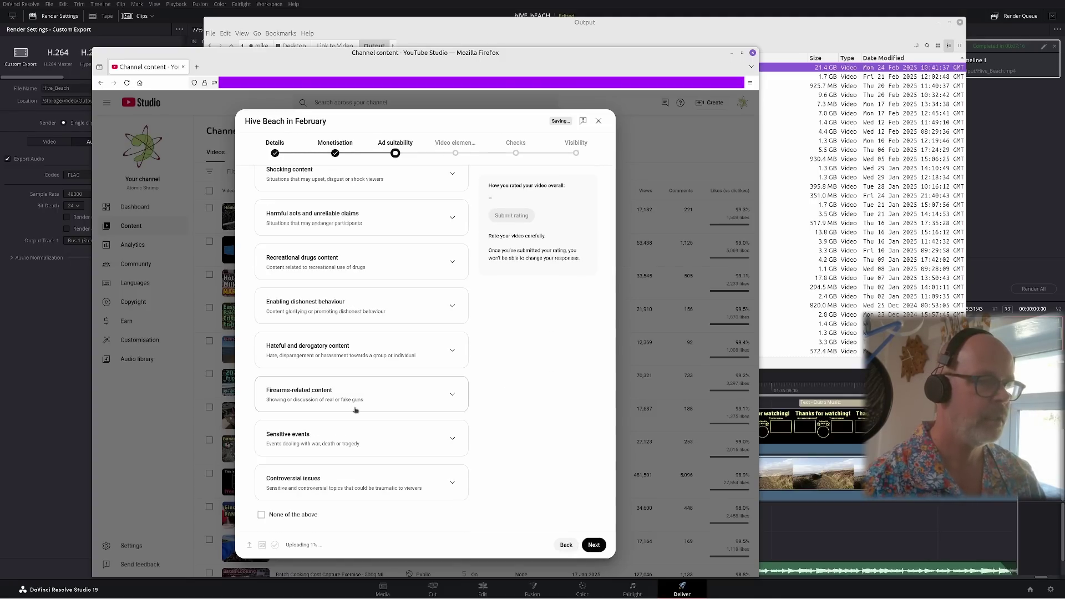
pyautogui.click(279, 515)
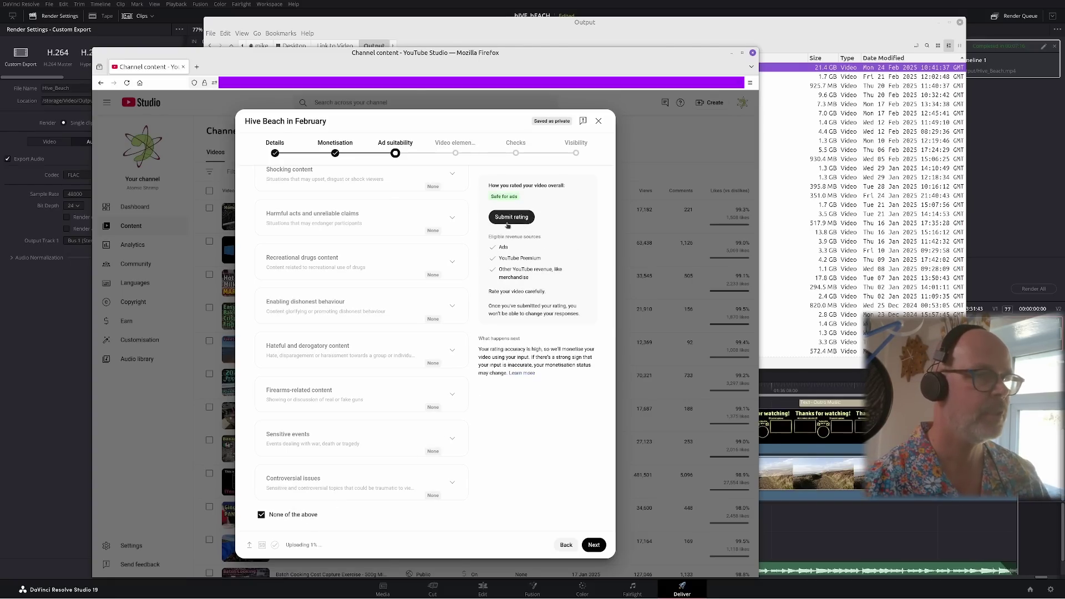
pyautogui.scroll(10, 377, 247)
pyautogui.scroll(-5, 444, 226)
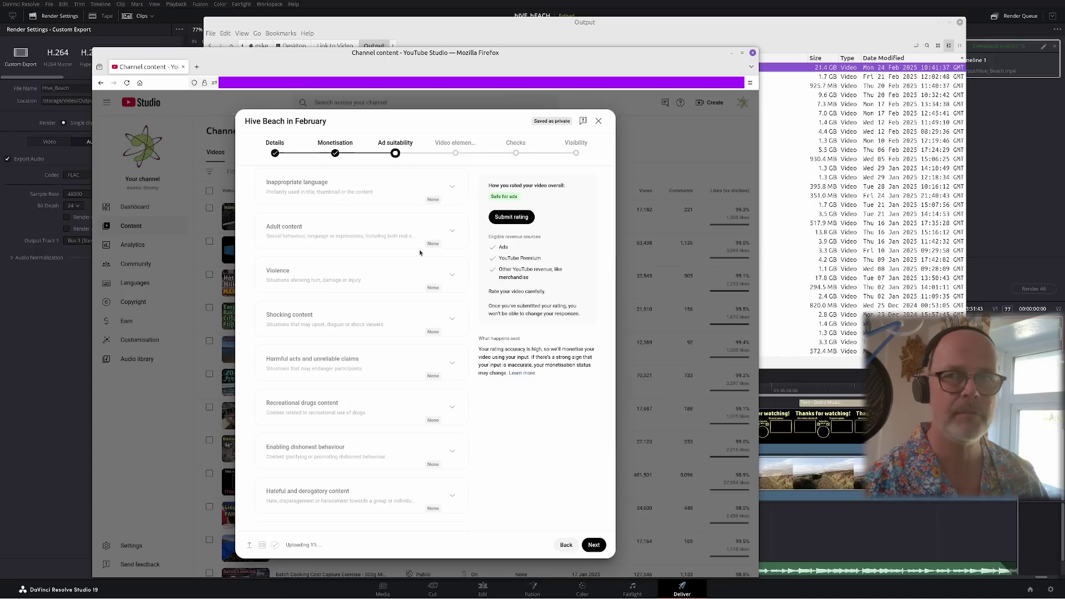
pyautogui.scroll(2, 437, 263)
pyautogui.scroll(-1, 437, 272)
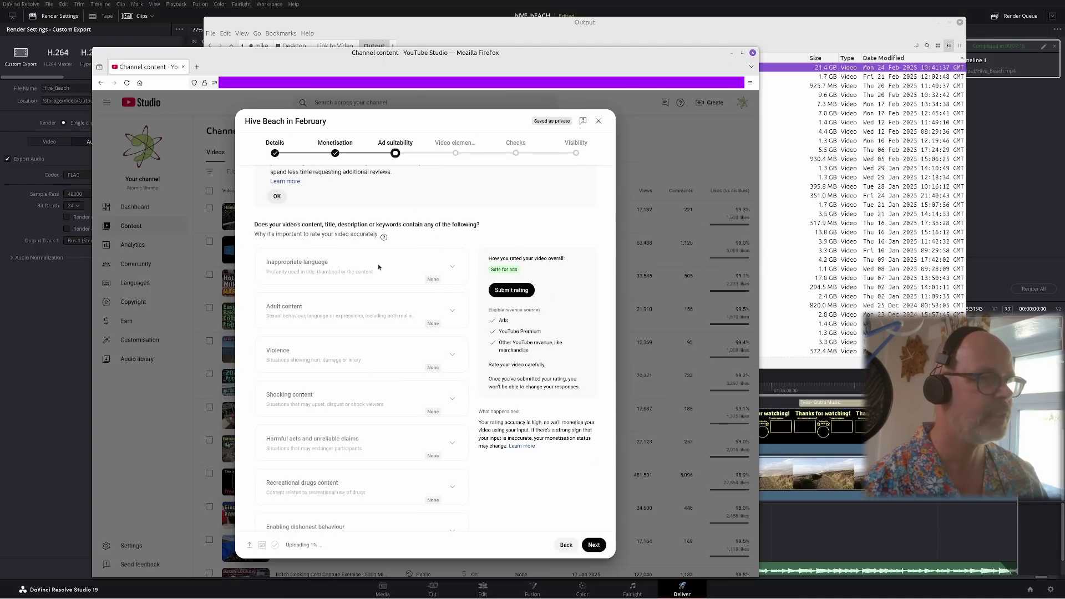
pyautogui.scroll(-2, 381, 299)
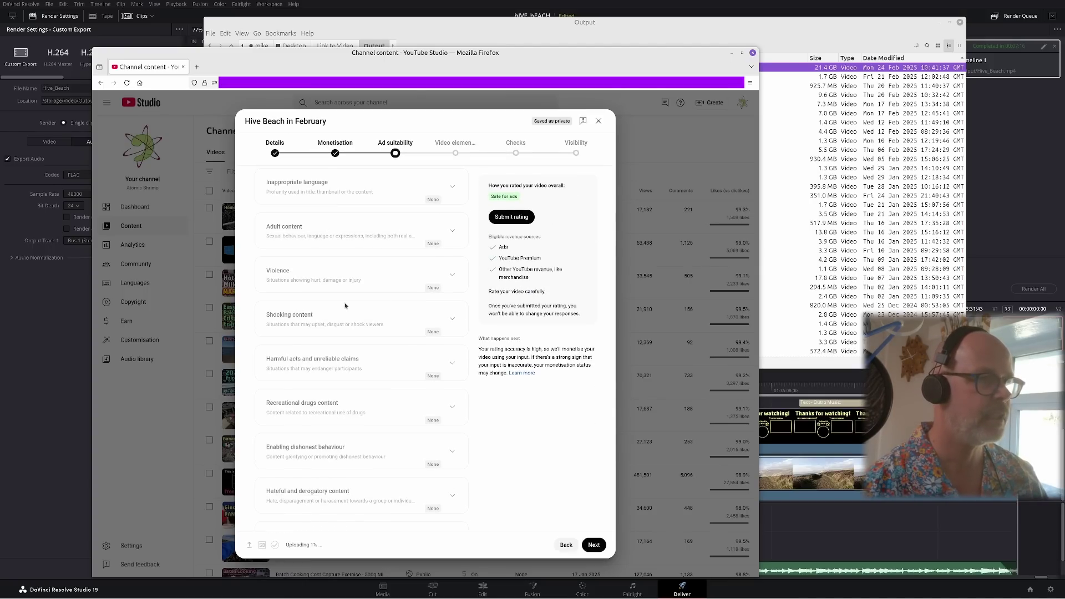
pyautogui.scroll(-2, 352, 307)
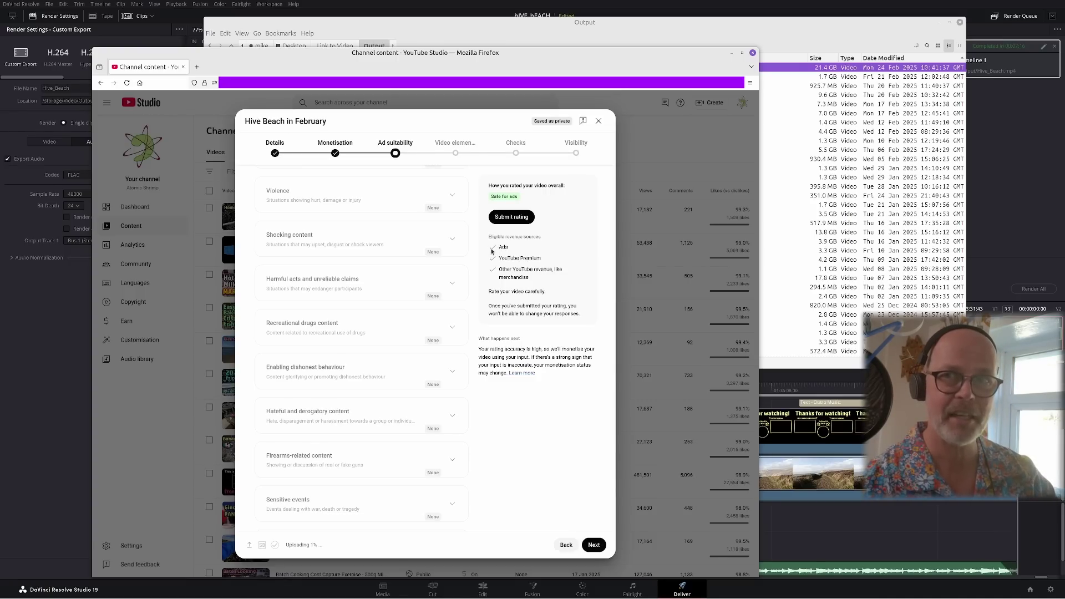
pyautogui.click(516, 218)
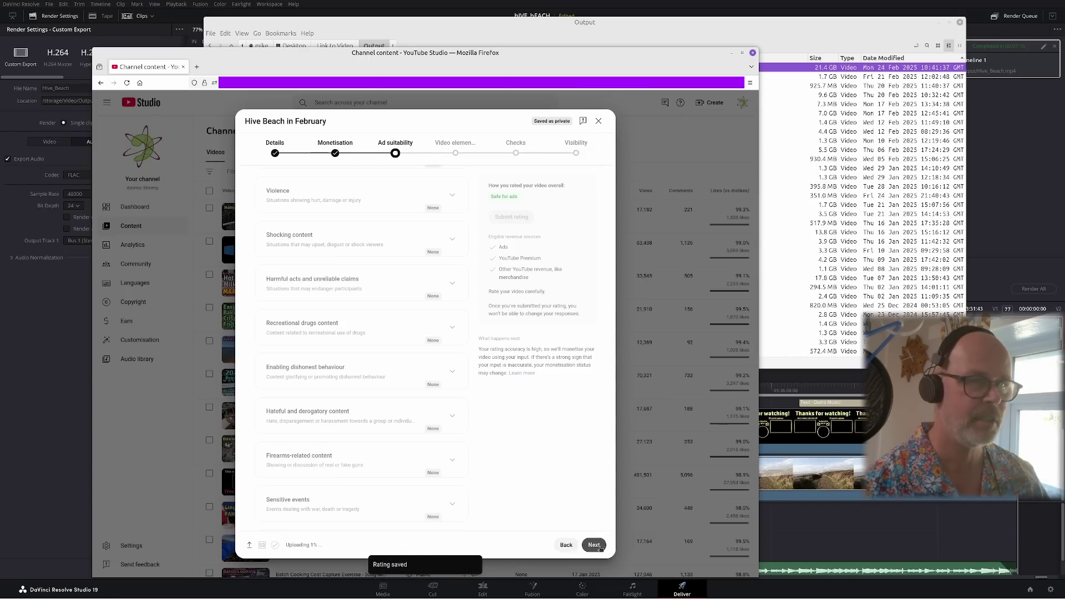
# Skip the video elements and checks, save the video with Unlisted visibility and dismiss the upload notice
pyautogui.click(593, 544)
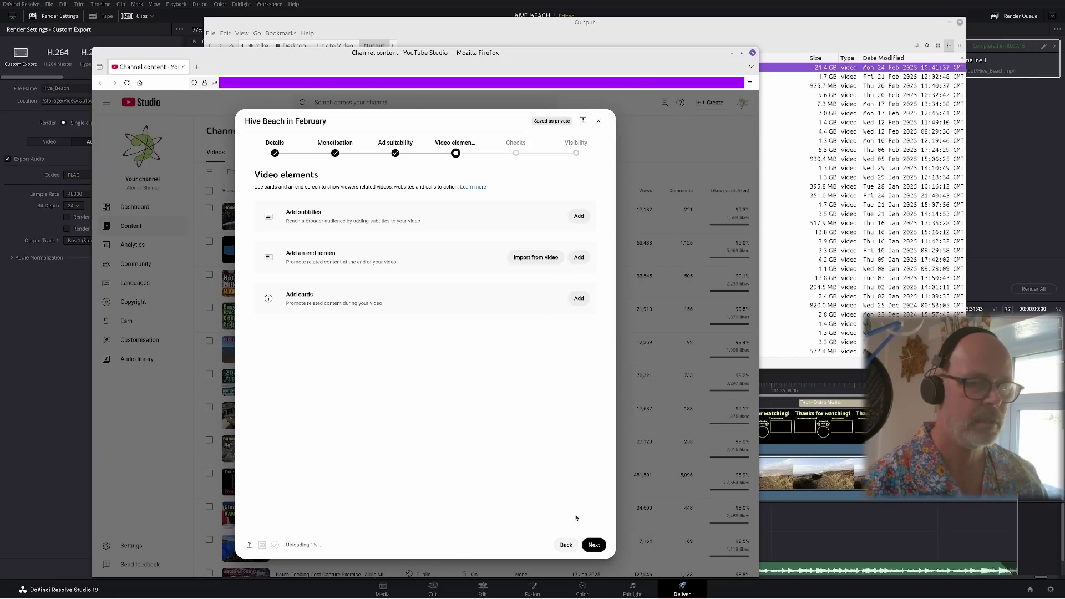
pyautogui.click(593, 545)
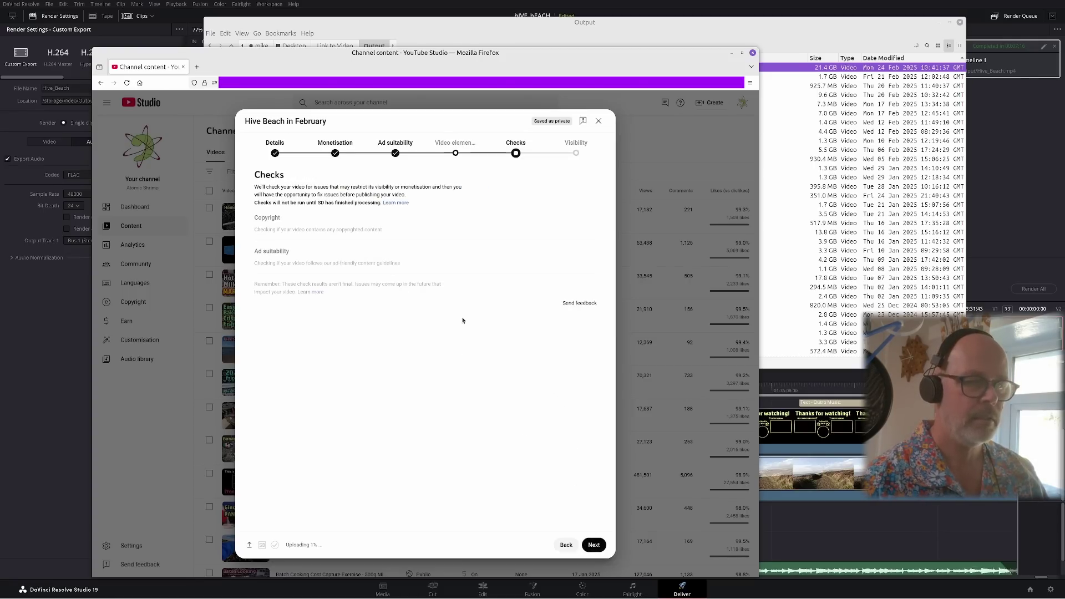
pyautogui.click(594, 545)
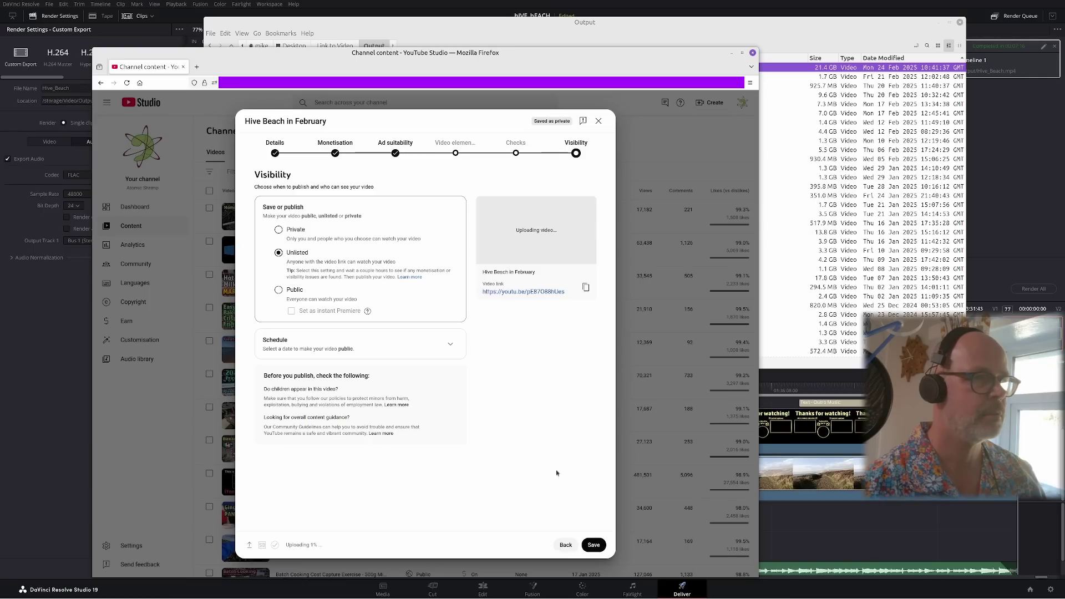
pyautogui.click(596, 544)
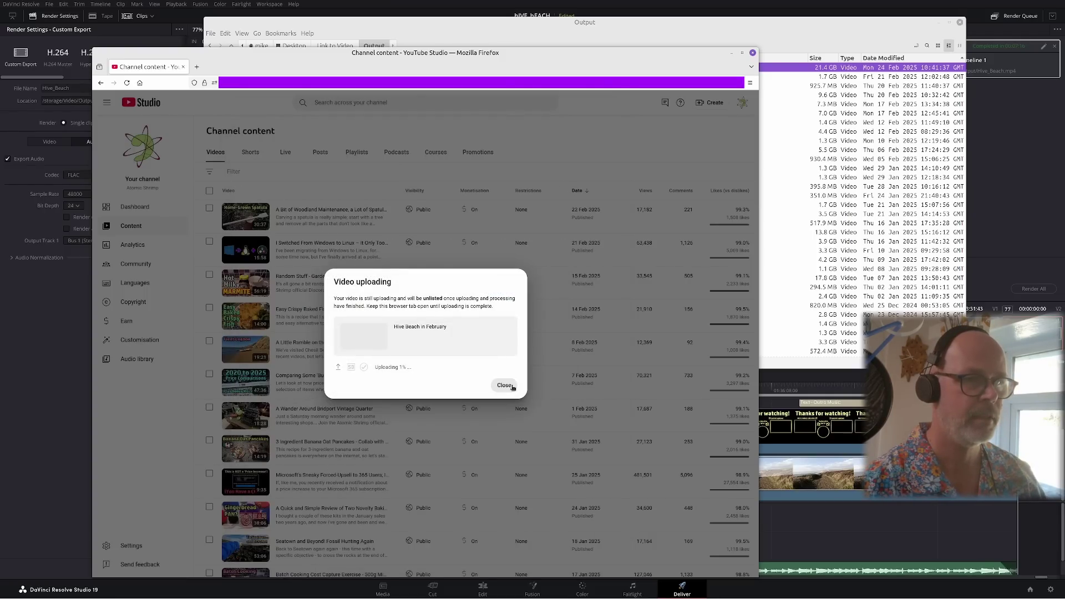
pyautogui.click(512, 387)
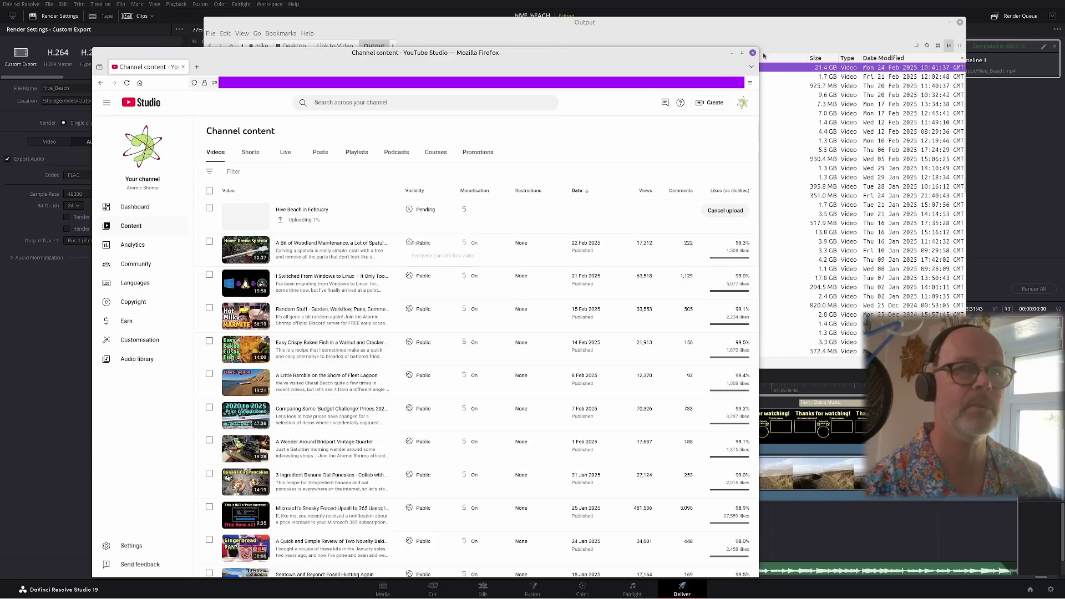
# Minimise the Output folder and YouTube Studio windows and switch to a maximised PhotoImpact
pyautogui.click(814, 39)
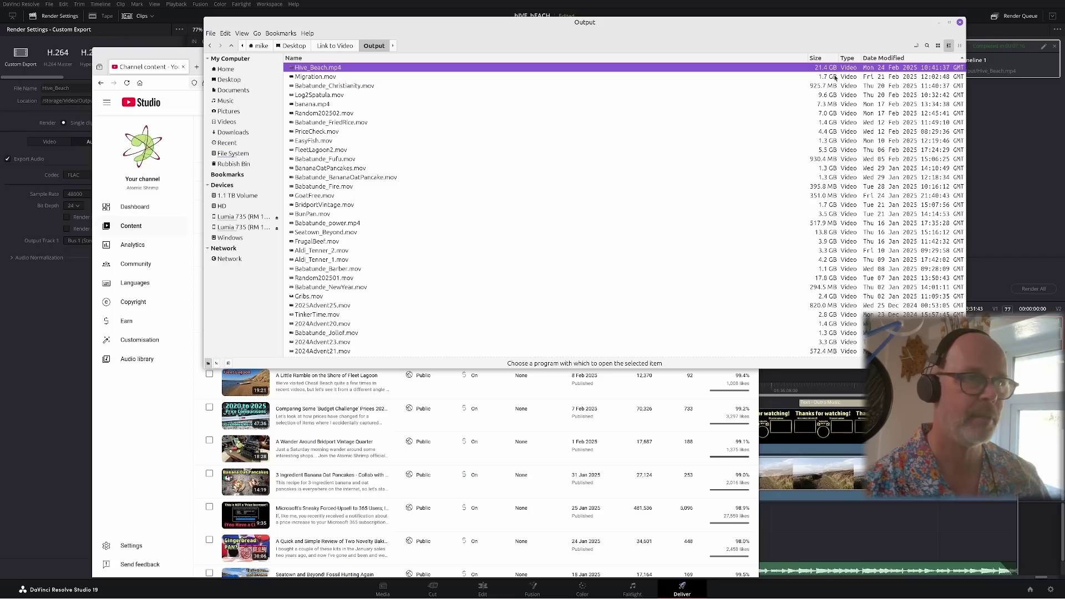
pyautogui.click(938, 23)
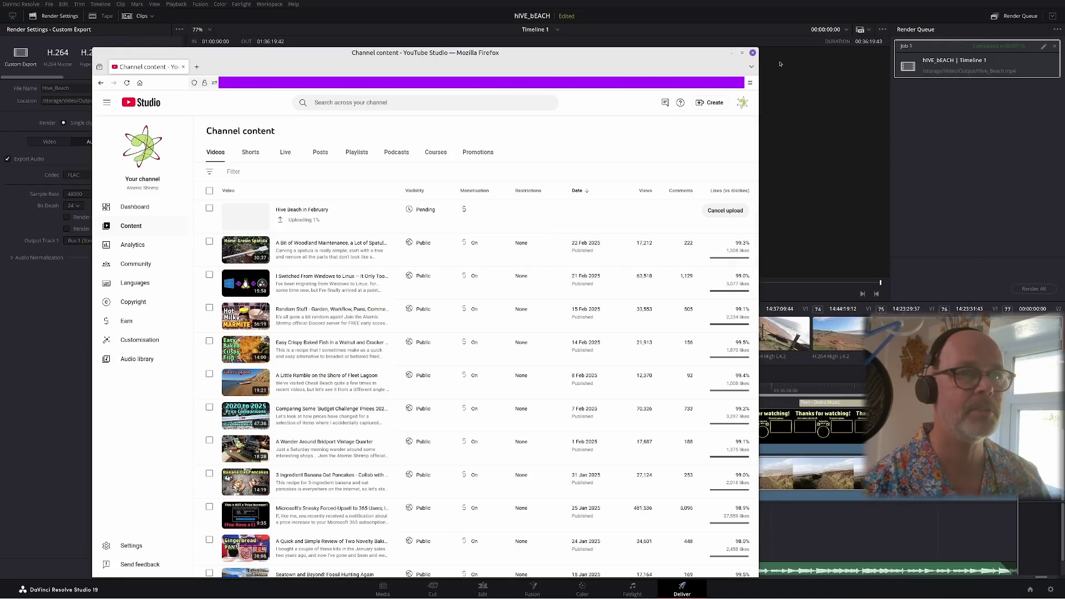
pyautogui.click(742, 53)
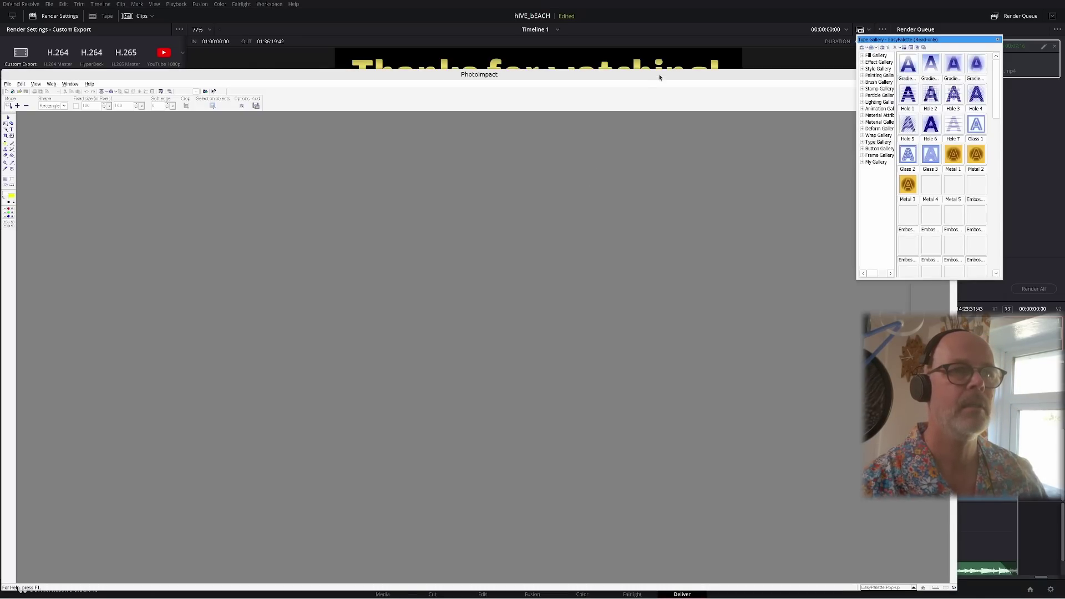
pyautogui.doubleClick(662, 75)
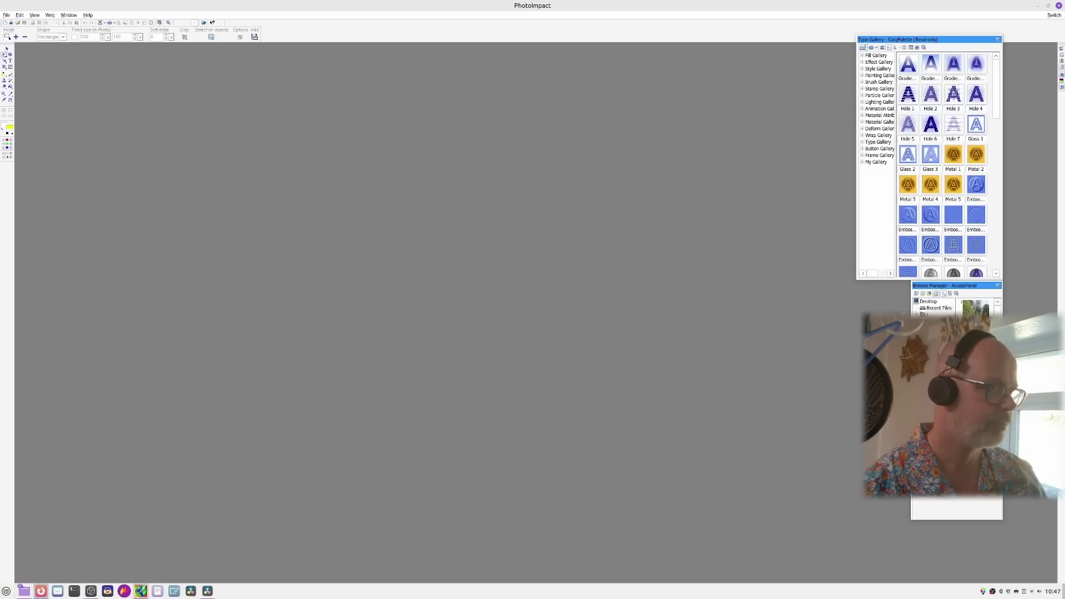
# Open IMG_20250222_131539.jpg from the 2025-02 Main folder in PhotoImpact, and close the program
pyautogui.click(209, 555)
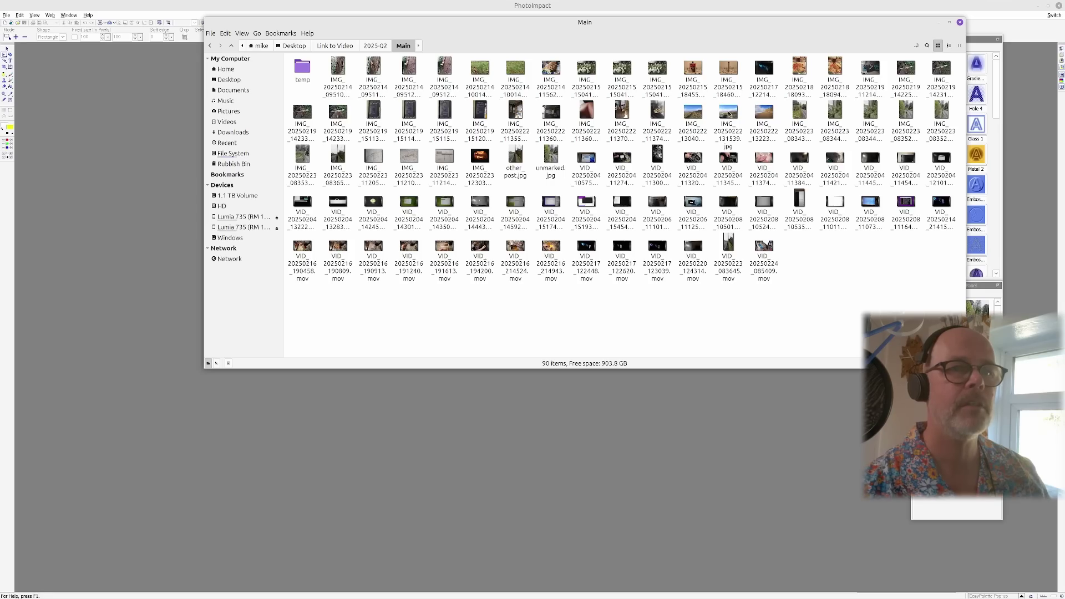
pyautogui.click(728, 127)
pyautogui.moveTo(727, 127); pyautogui.dragTo(300, 413)
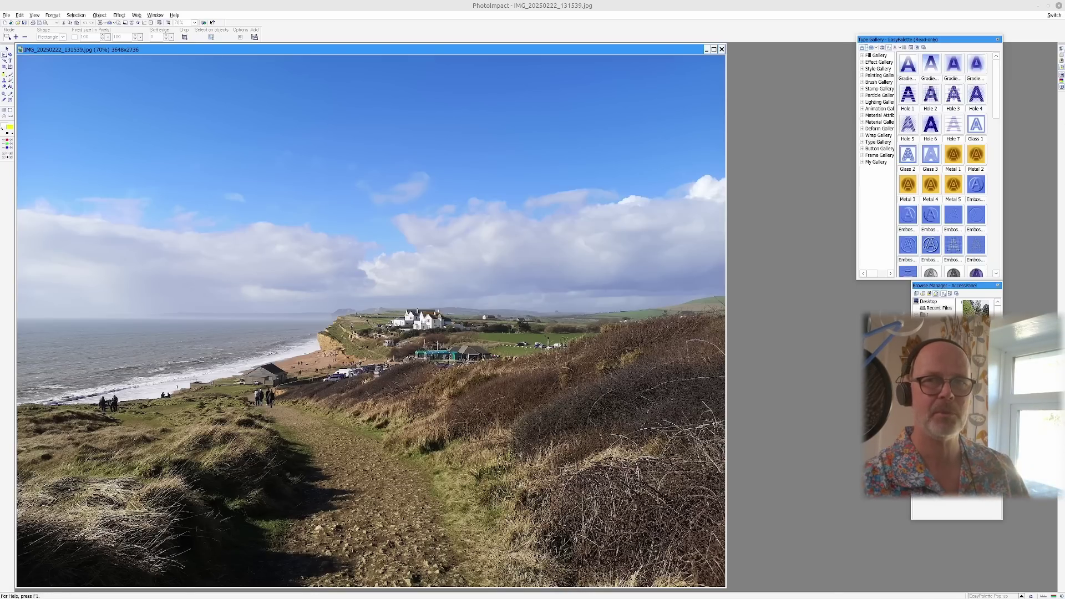
pyautogui.click(1058, 5)
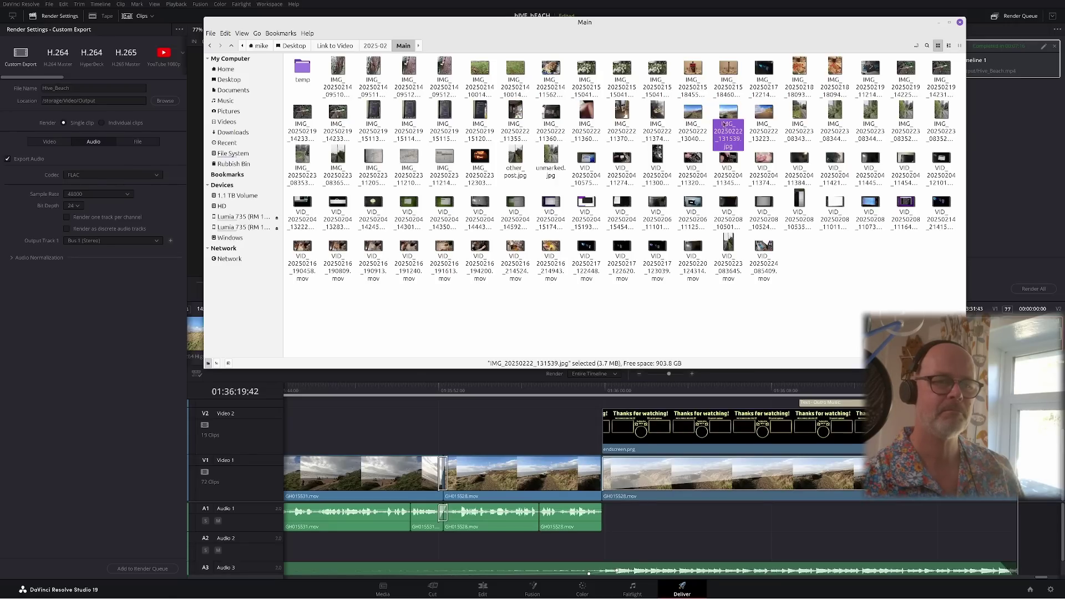
# Return to DaVinci Resolve and open the project's timeline on the Edit page
pyautogui.moveTo(710, 45); pyautogui.dragTo(370, 53)
pyautogui.click(655, 534)
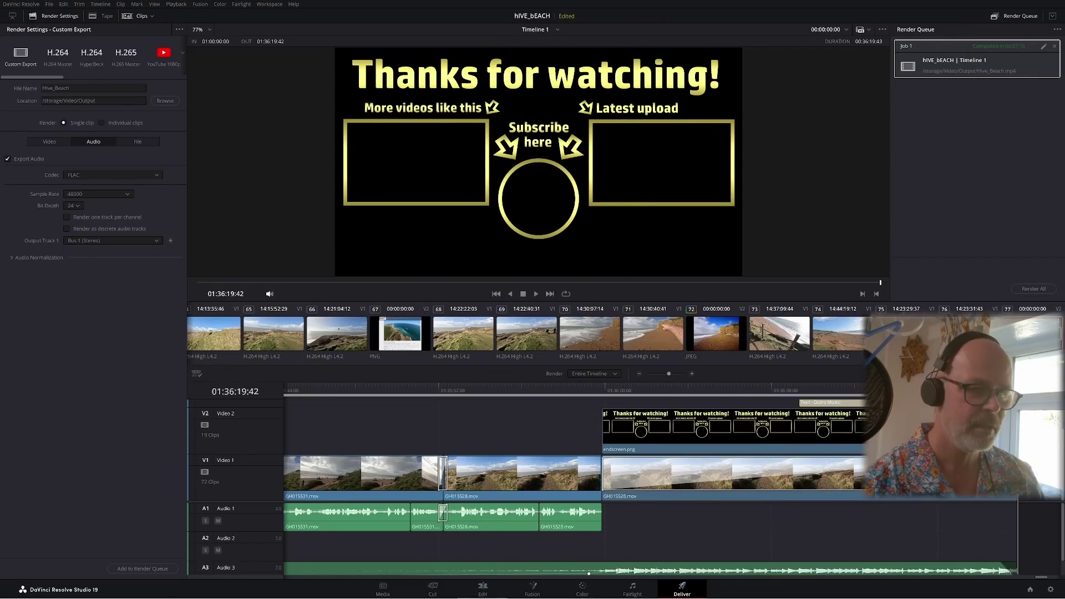
pyautogui.click(483, 589)
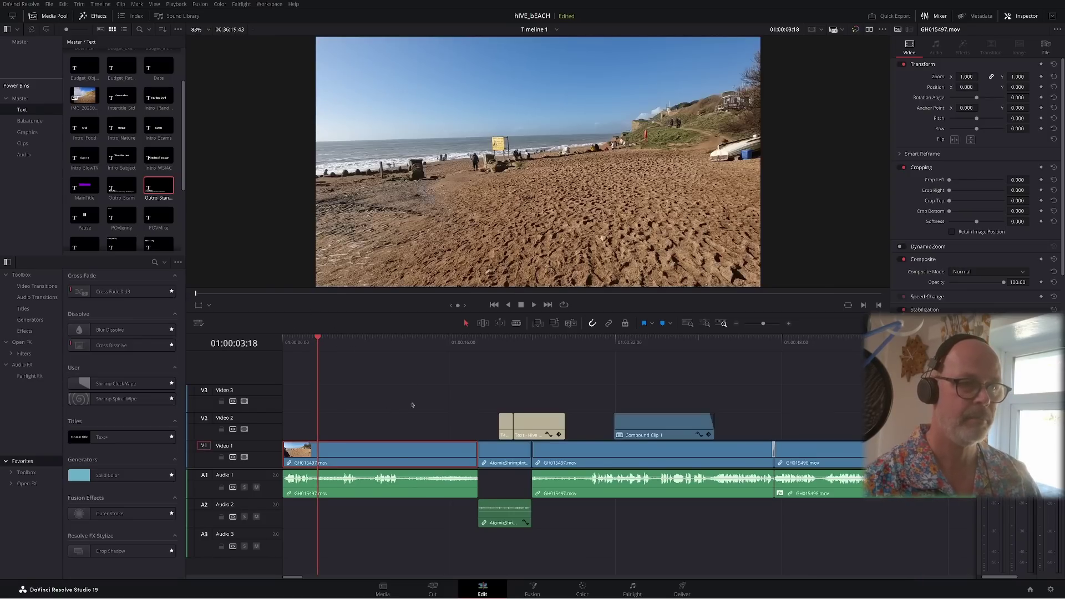
# Place IMG_20250222_131539.jpg from the Main folder on the Video 2 track at the playhead, above the opening clip, and select it
pyautogui.moveTo(24, 591)
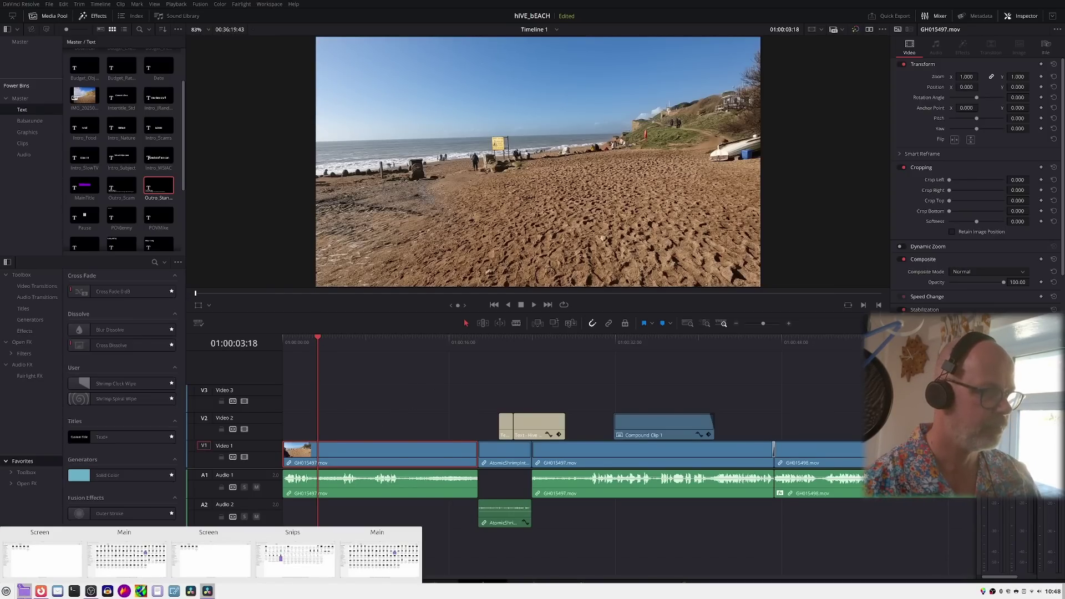
pyautogui.click(124, 555)
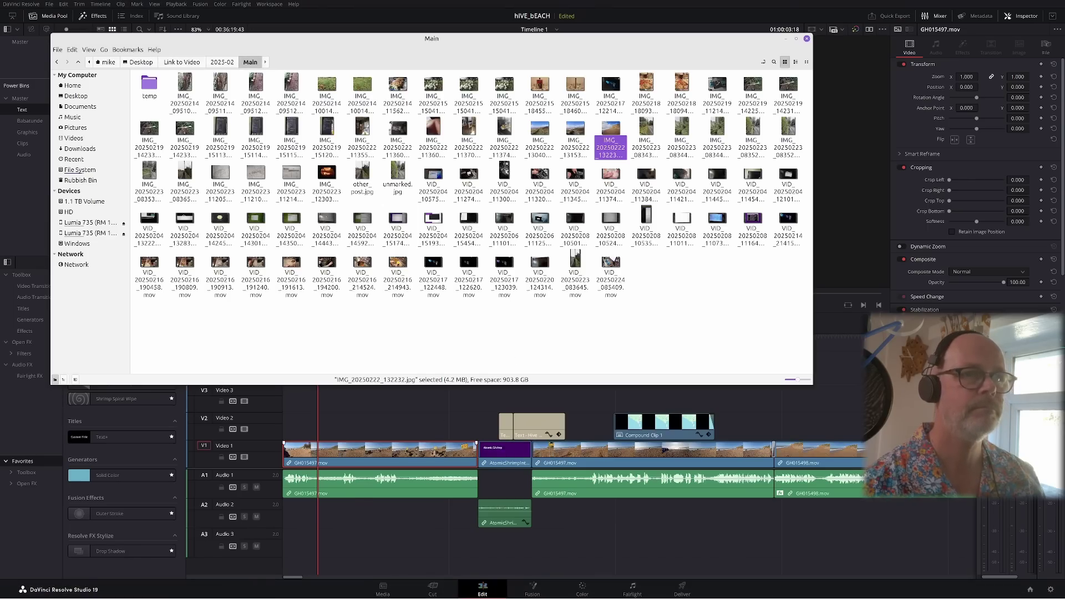
pyautogui.moveTo(575, 128); pyautogui.dragTo(335, 427)
pyautogui.click(336, 427)
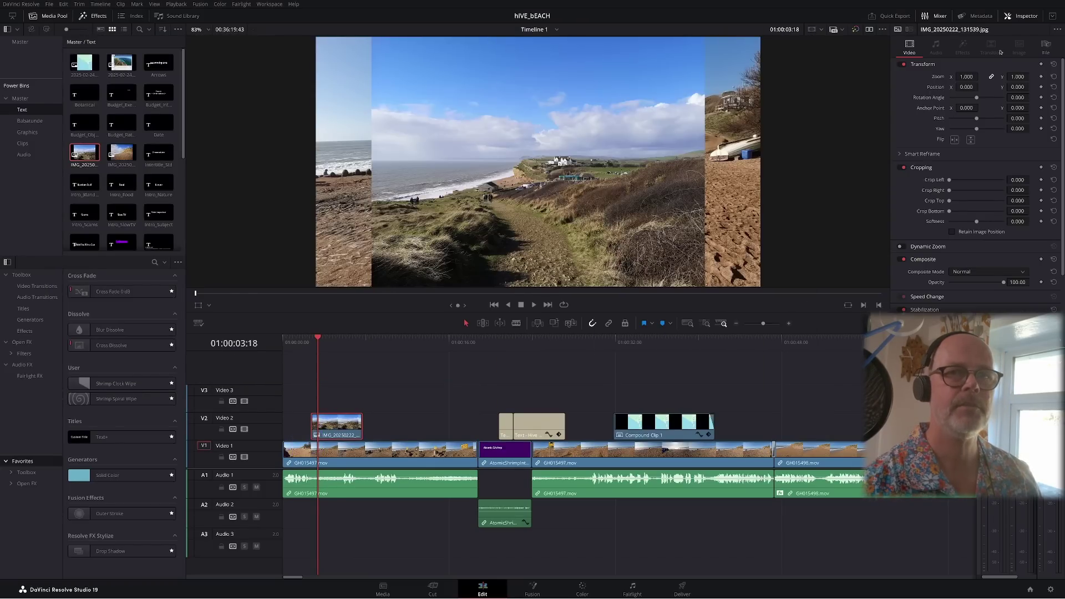
# Set the photo's transform to zoom 2.350, position X 464 and Y 6, and rotation angle 0.700
pyautogui.moveTo(1010, 78); pyautogui.dragTo(1040, 76)
pyautogui.moveTo(966, 87)
pyautogui.mouseDown()
pyautogui.moveTo(998, 87)
pyautogui.moveTo(974, 100)
pyautogui.moveTo(1032, 86)
pyautogui.moveTo(971, 87)
pyautogui.moveTo(980, 87)
pyautogui.mouseUp()
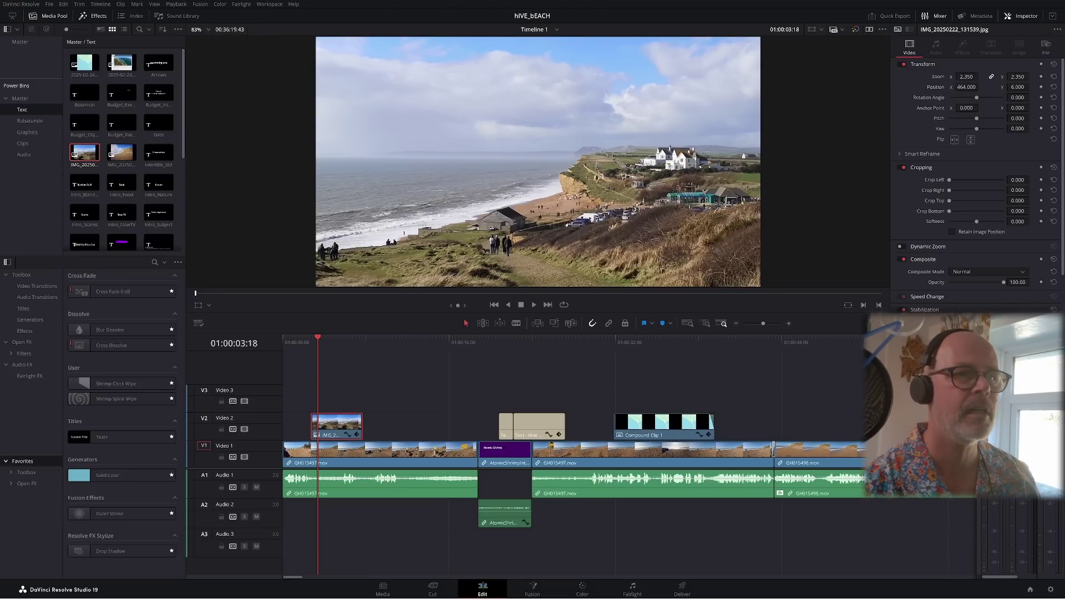
pyautogui.click(1032, 97)
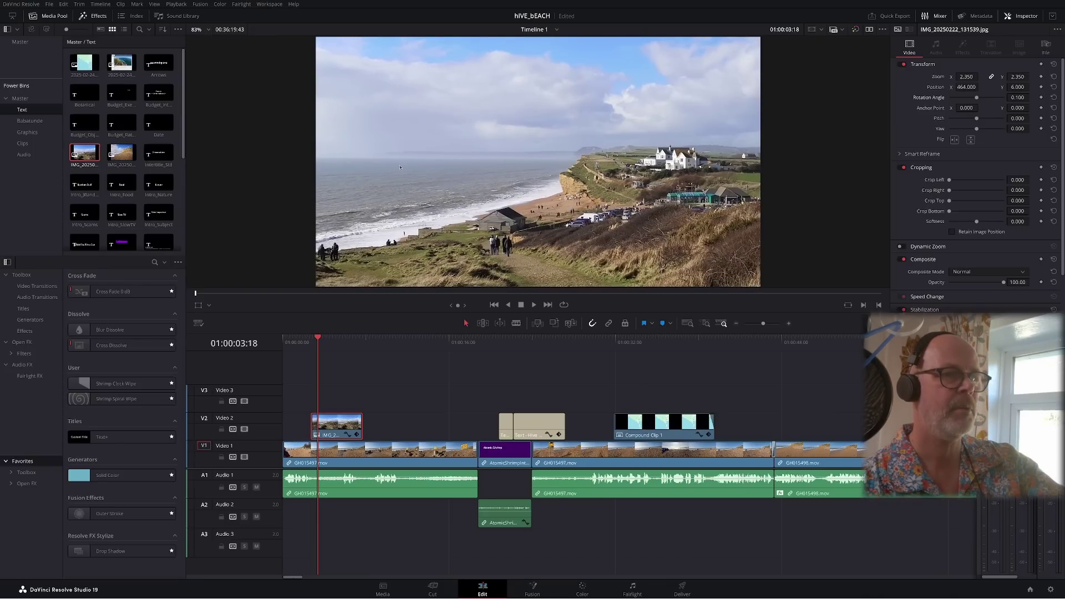
pyautogui.moveTo(1017, 97); pyautogui.dragTo(1053, 101)
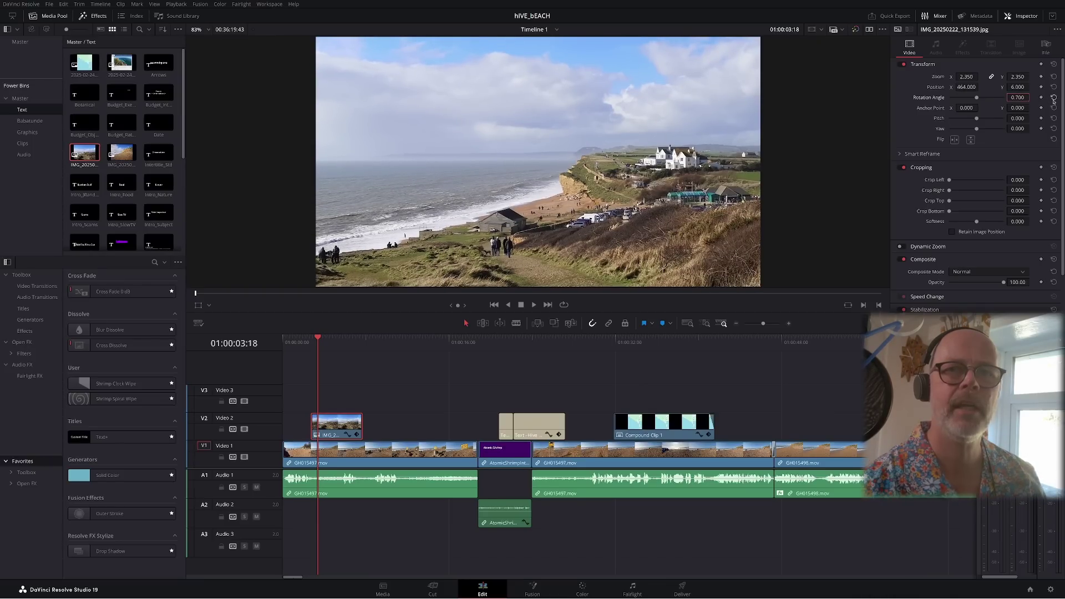
# Reset the beach photo's rotation angle and set it to 1.000
pyautogui.click(1053, 98)
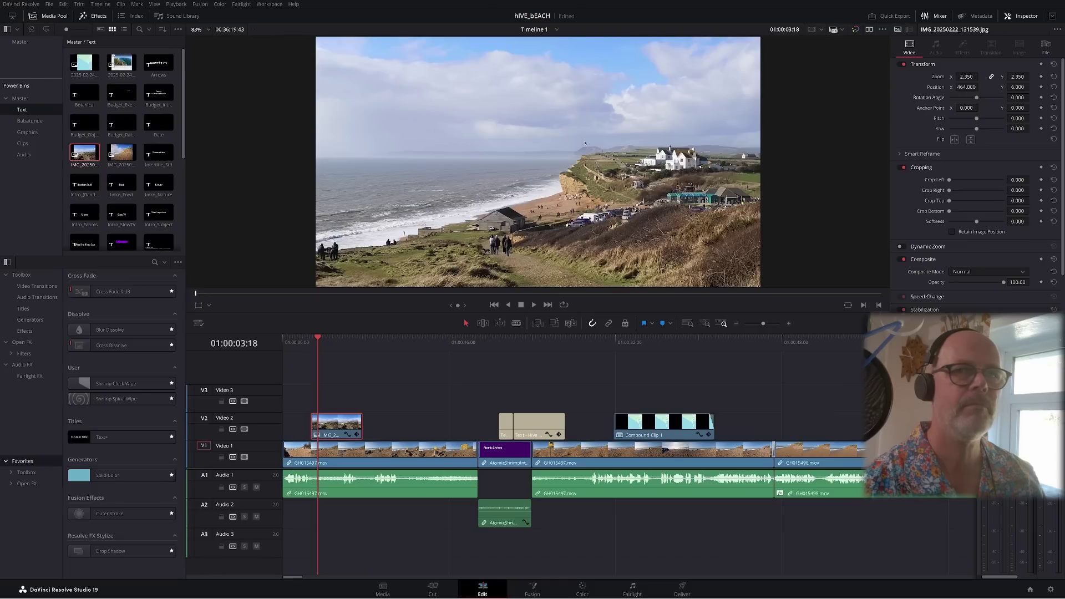
pyautogui.moveTo(1017, 97); pyautogui.dragTo(1031, 98)
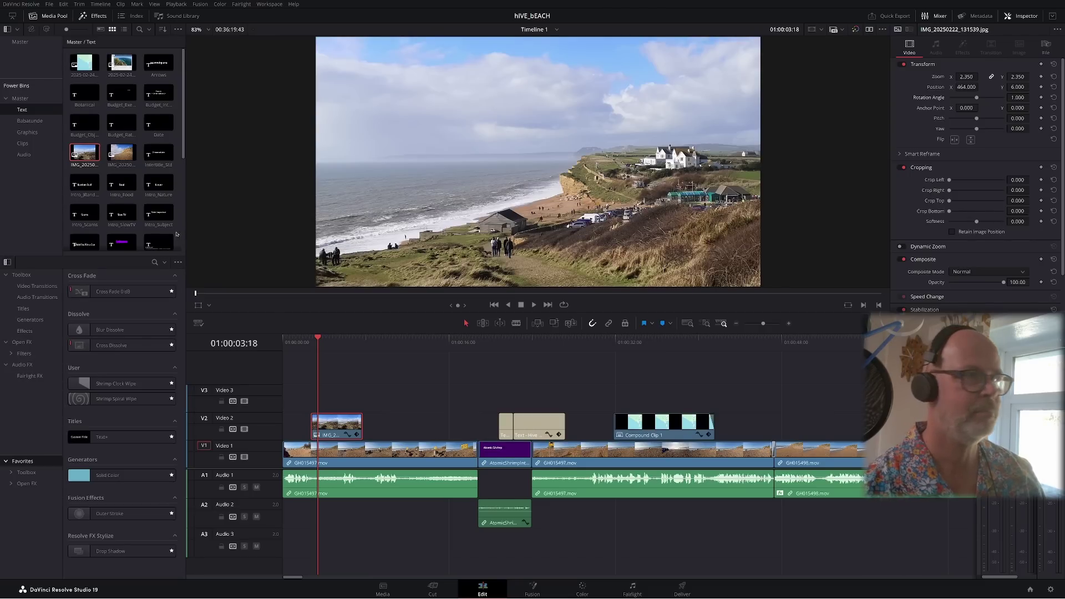
# Add a Text+ title on the Video 3 track above the photo with the text "Hive Beach"
pyautogui.scroll(-1, 127, 206)
pyautogui.scroll(-4, 127, 206)
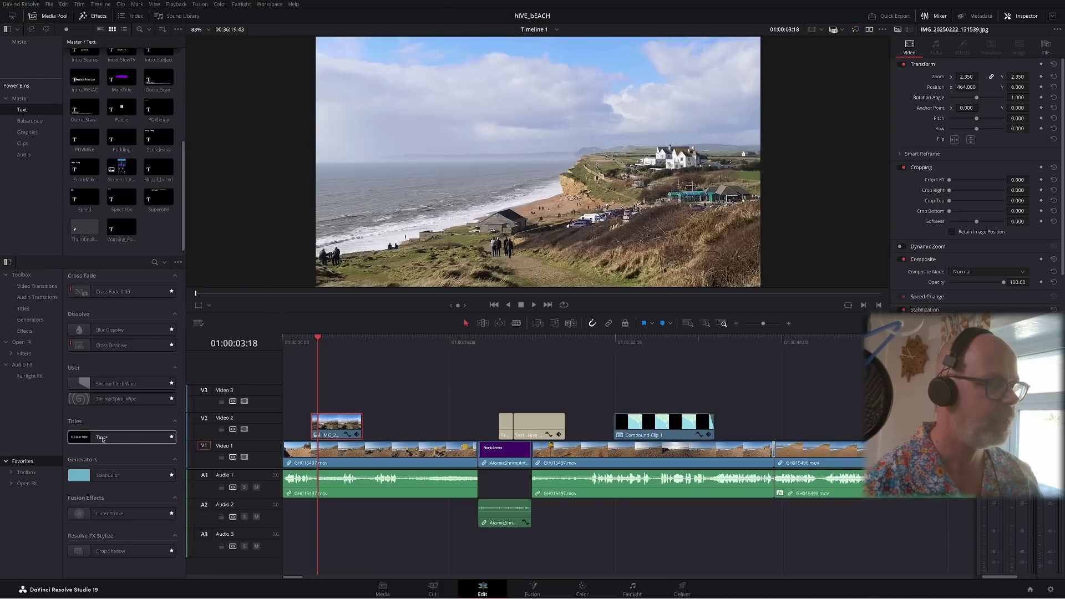
pyautogui.moveTo(103, 439); pyautogui.dragTo(311, 399)
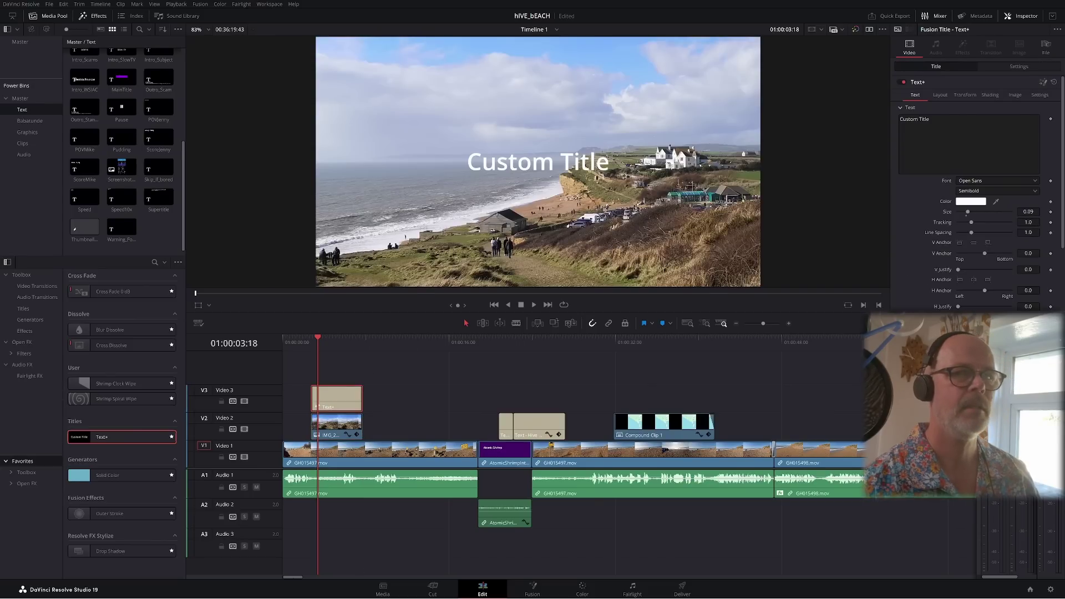
pyautogui.click(962, 131)
pyautogui.hotkey('ctrl', 'a')
pyautogui.write('Hive Beach')
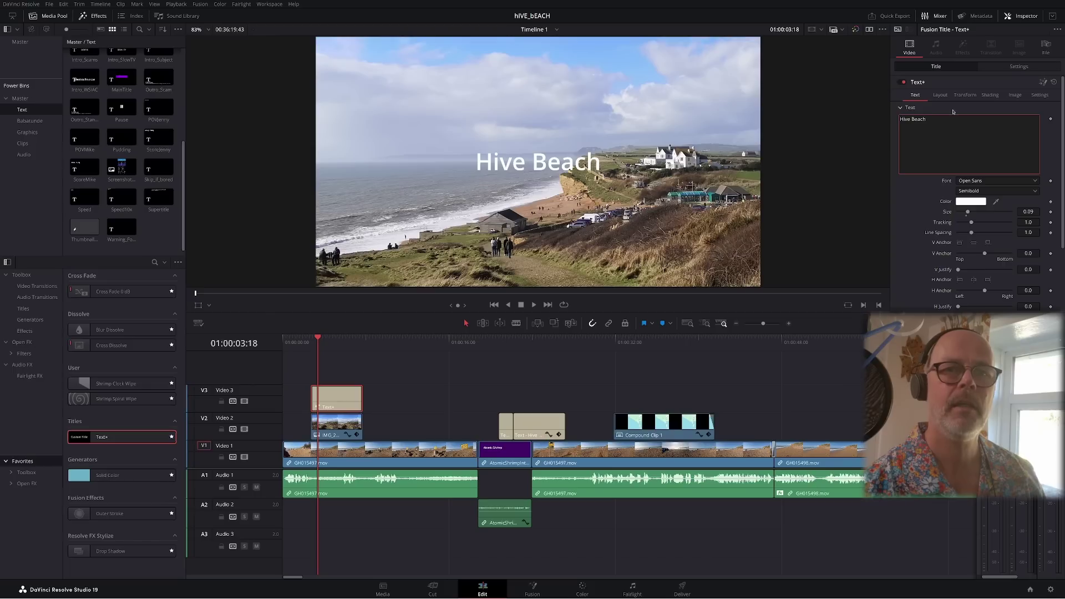
# Set the title's font to HP Simplified Bold and enlarge it to a size of about 0.1358
pyautogui.click(994, 181)
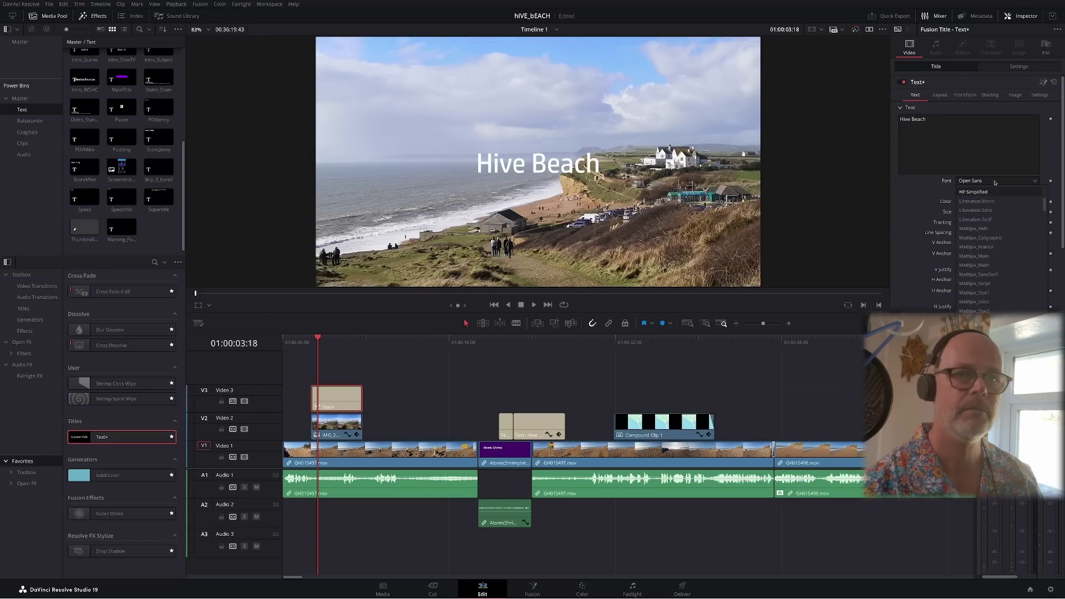
pyautogui.press('Return')
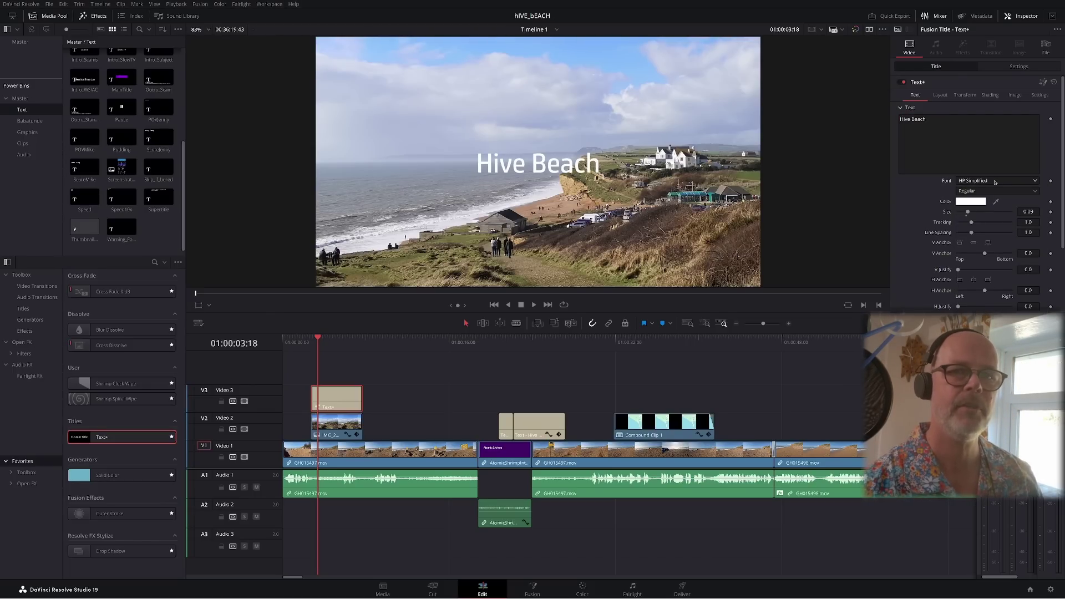
pyautogui.click(975, 191)
pyautogui.click(975, 203)
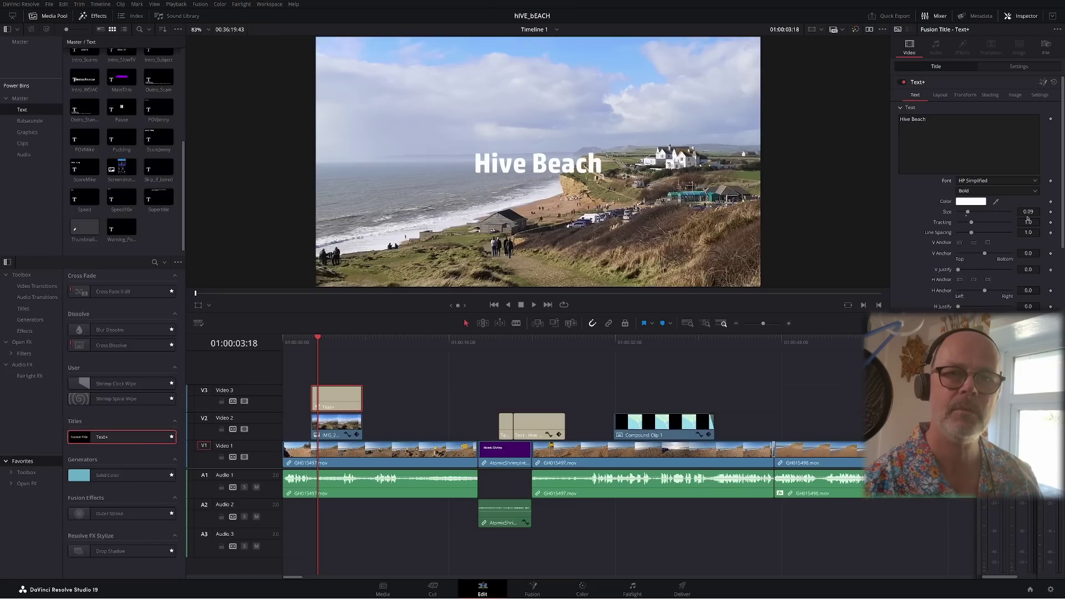
pyautogui.moveTo(1025, 219); pyautogui.dragTo(1046, 219)
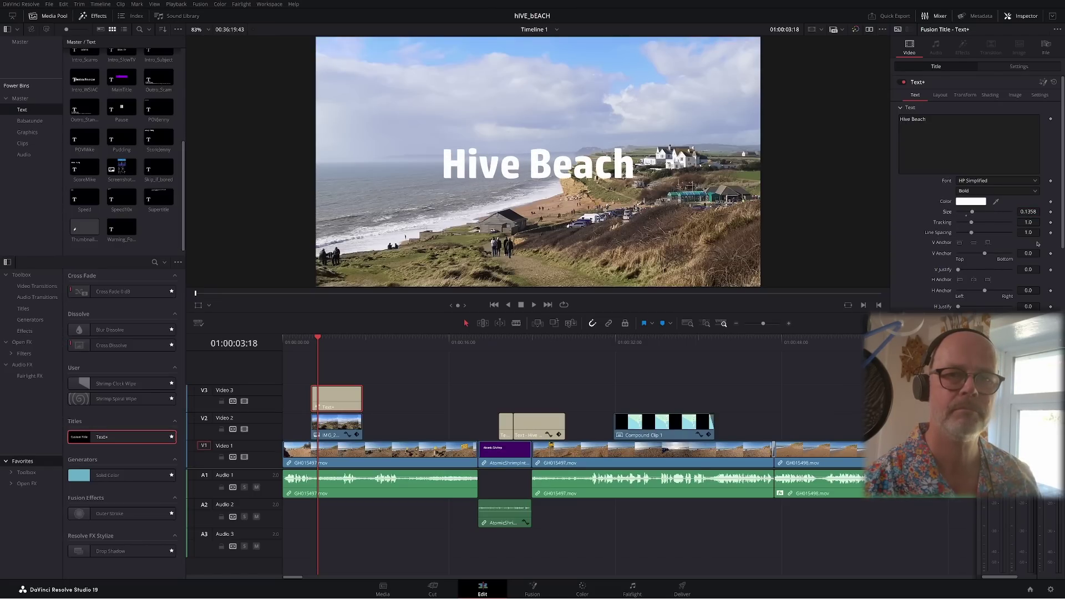
# Move the title into the upper-left sky at about X -315, Y 410, and enlarge it to size 0.1829
pyautogui.click(1019, 66)
pyautogui.moveTo(1018, 104); pyautogui.dragTo(1032, 104)
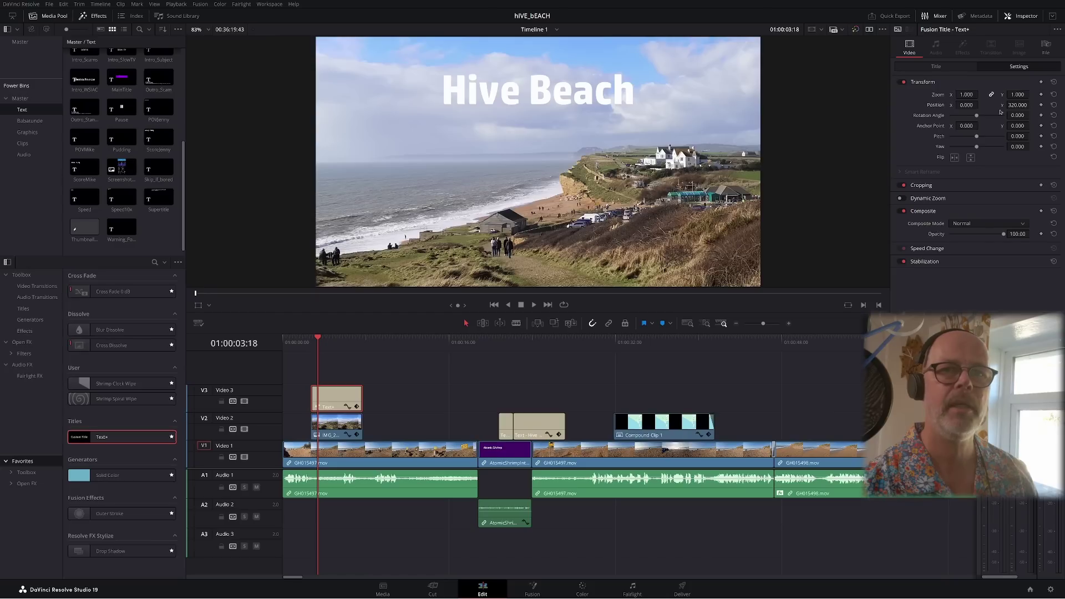
pyautogui.moveTo(966, 105); pyautogui.dragTo(942, 105)
pyautogui.moveTo(1022, 105); pyautogui.dragTo(1013, 105)
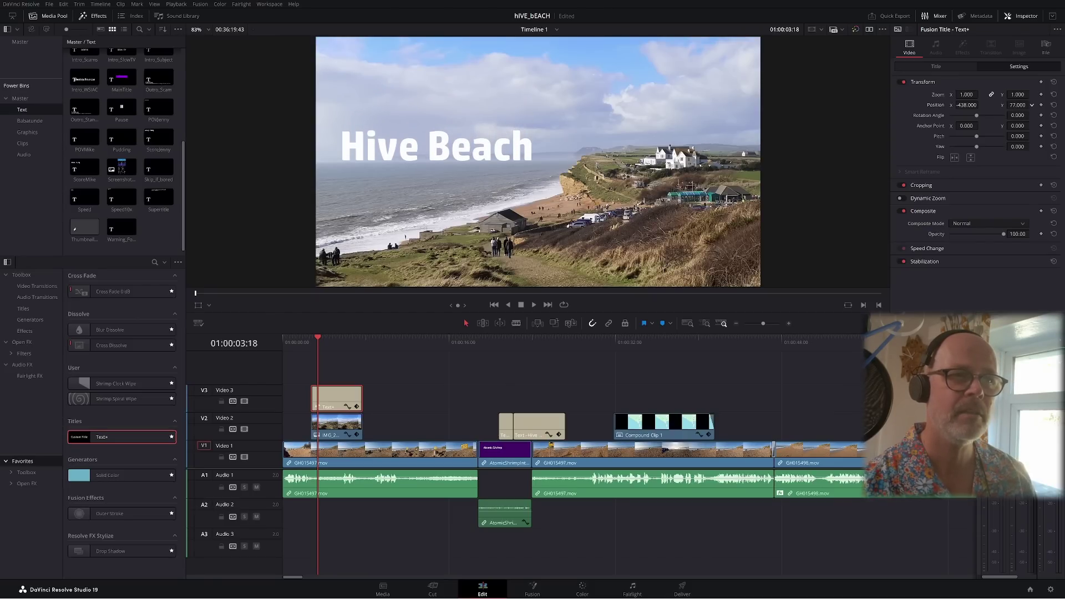
pyautogui.moveTo(1013, 105); pyautogui.dragTo(981, 105)
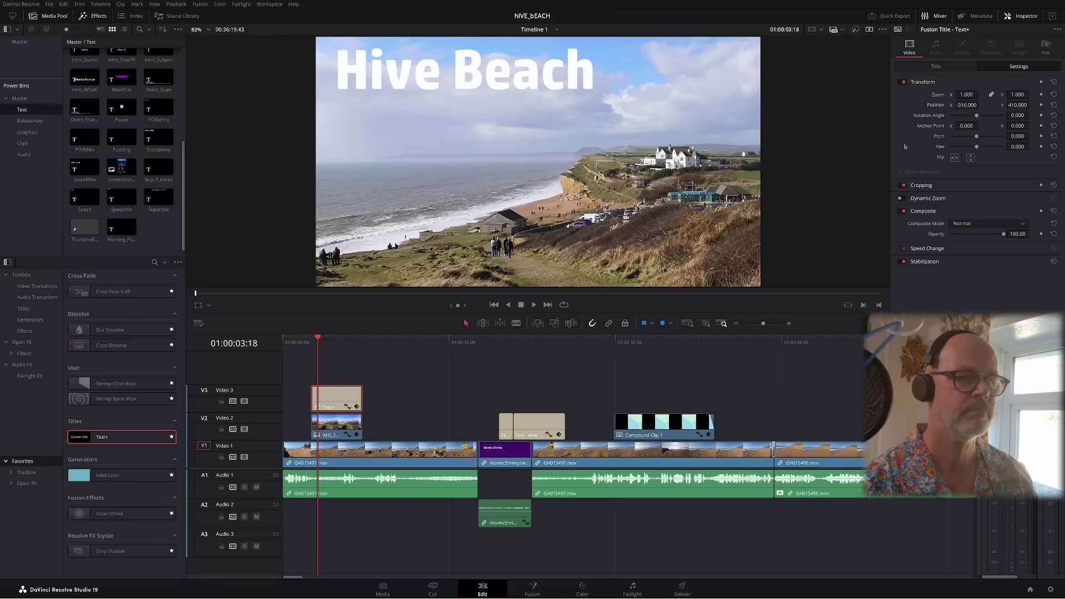
# Set the beach photo's rotation angle to 0.900 and position to X 610, Y 124, saving the project along the way
pyautogui.click(336, 426)
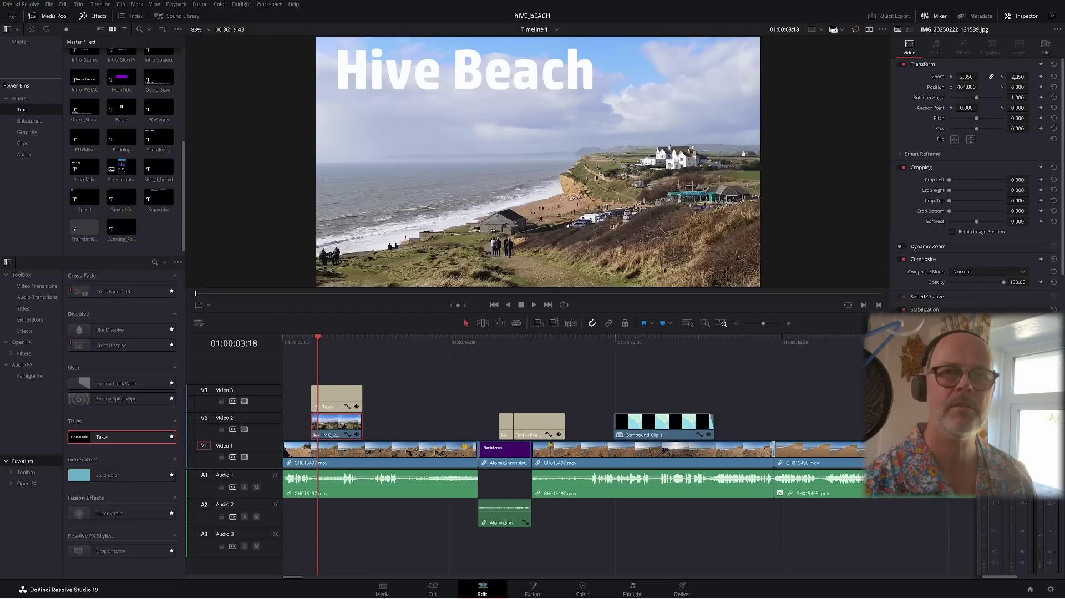
pyautogui.moveTo(1017, 87); pyautogui.dragTo(1031, 86)
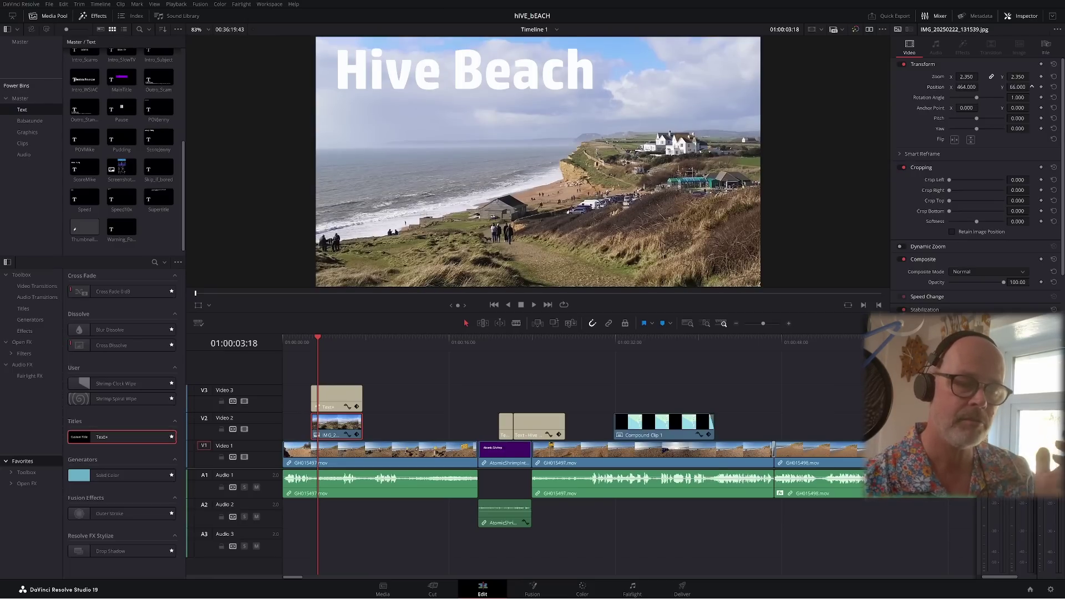
pyautogui.moveTo(1032, 87); pyautogui.dragTo(1032, 97)
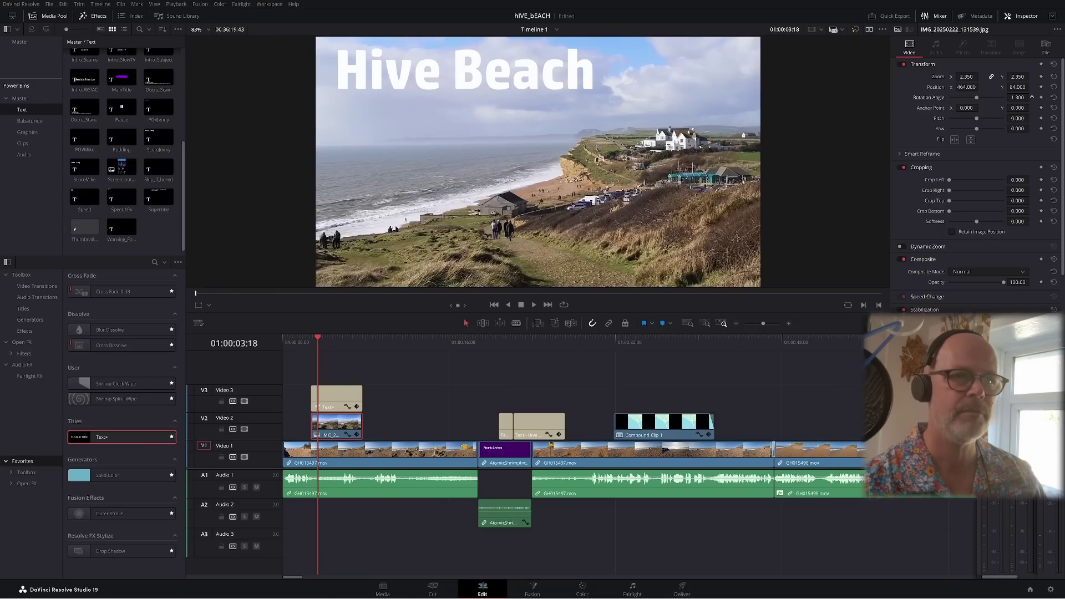
pyautogui.moveTo(1014, 97); pyautogui.dragTo(1025, 95)
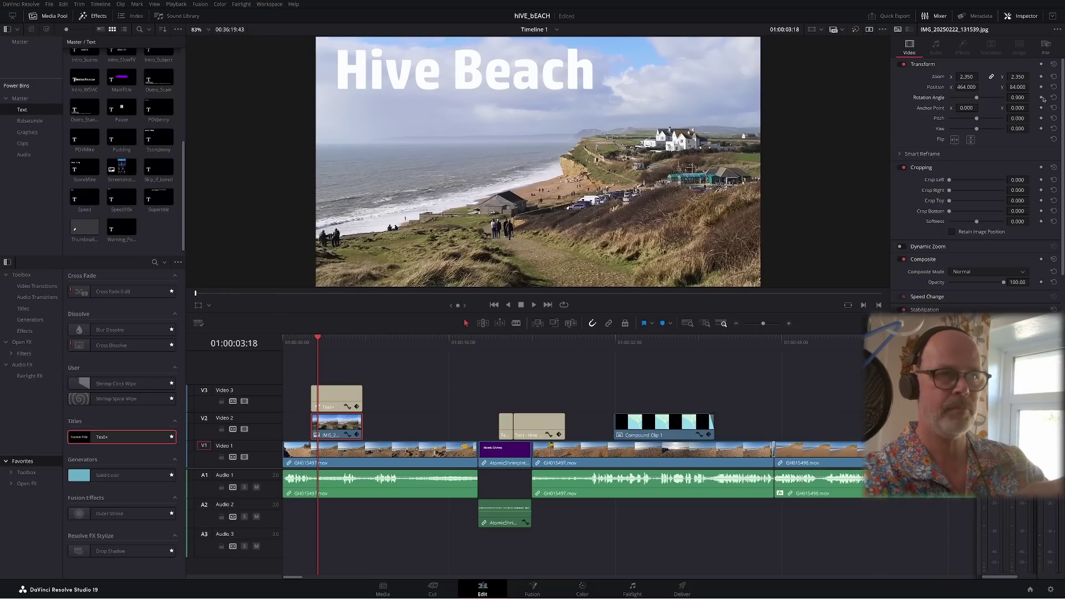
pyautogui.hotkey('ctrl', 's')
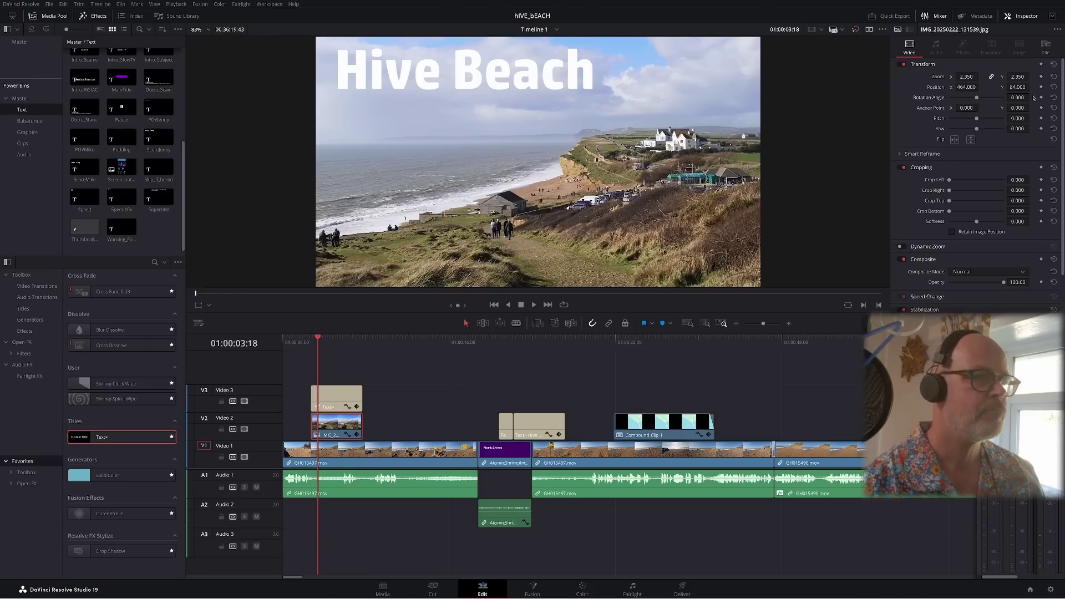
pyautogui.moveTo(1018, 87); pyautogui.dragTo(1031, 87)
pyautogui.moveTo(978, 87); pyautogui.dragTo(980, 87)
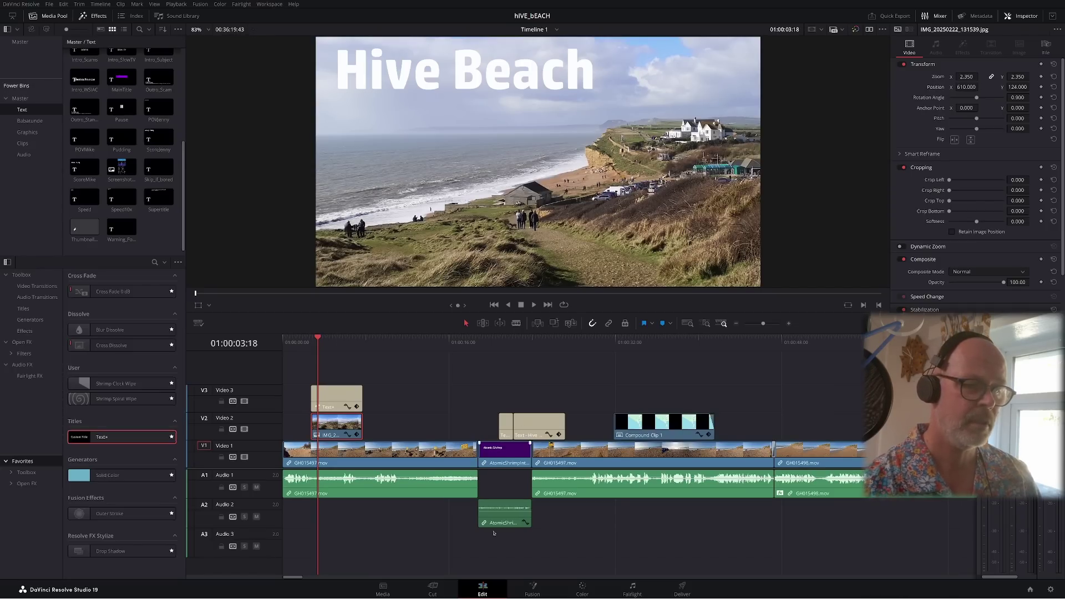
# Grade the photo on the Color page: pull both custom curve ends slightly inward and warm the Offset to about 29.90, 23.66, 19.35
pyautogui.click(583, 589)
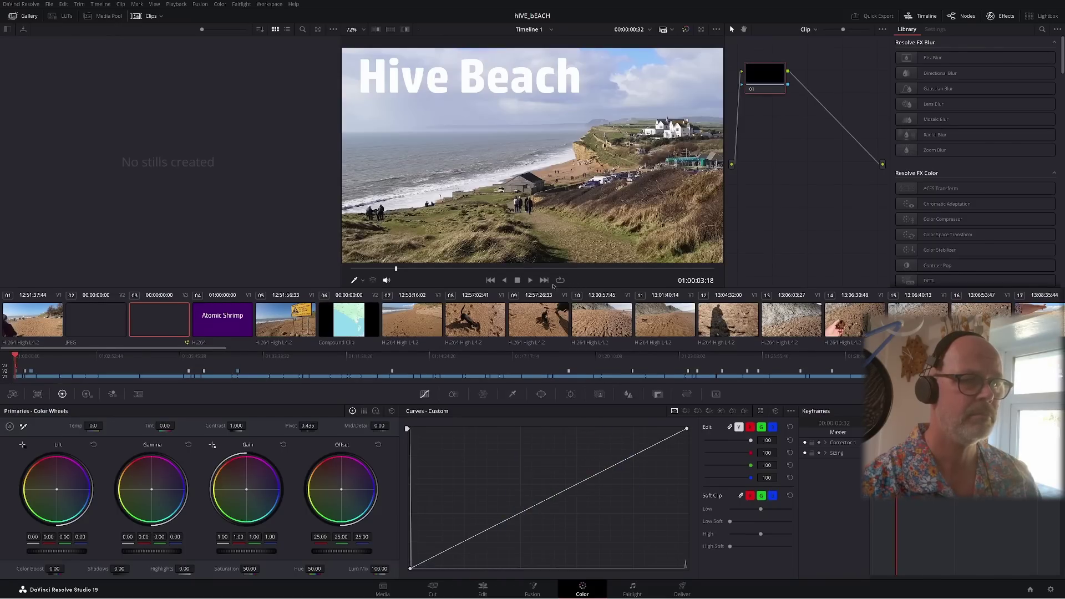
pyautogui.moveTo(687, 430); pyautogui.dragTo(675, 429)
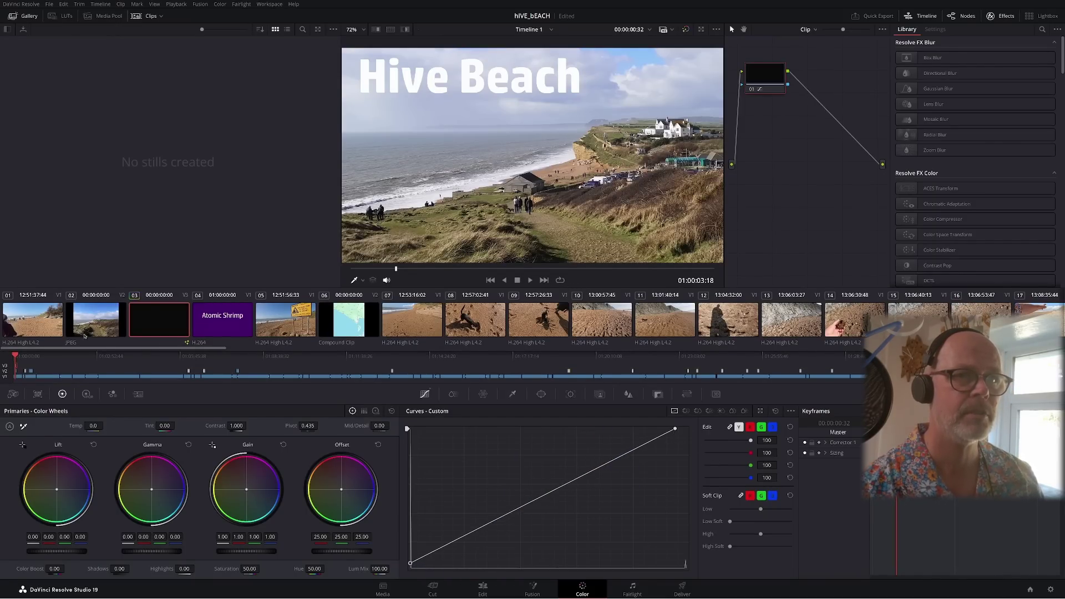
pyautogui.hotkey('ctrl', 'z')
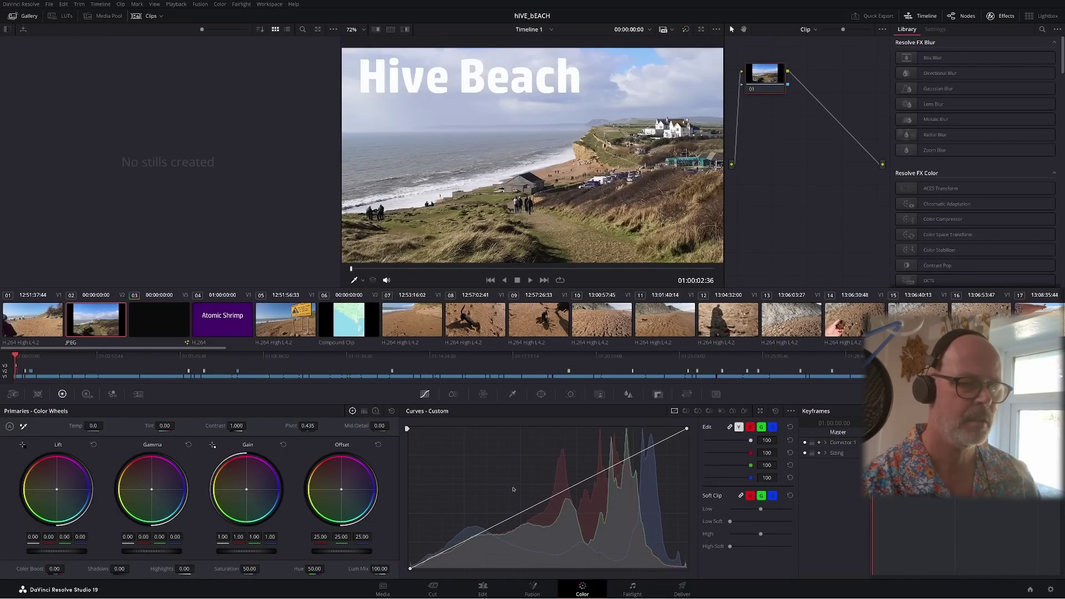
pyautogui.moveTo(411, 569); pyautogui.dragTo(418, 568)
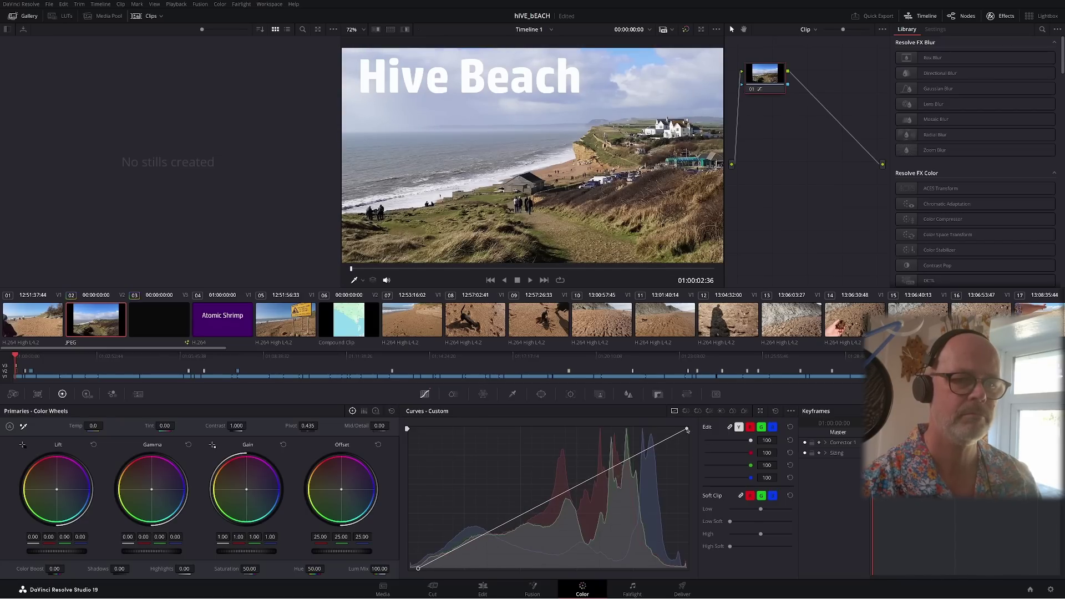
pyautogui.moveTo(687, 429); pyautogui.dragTo(675, 430)
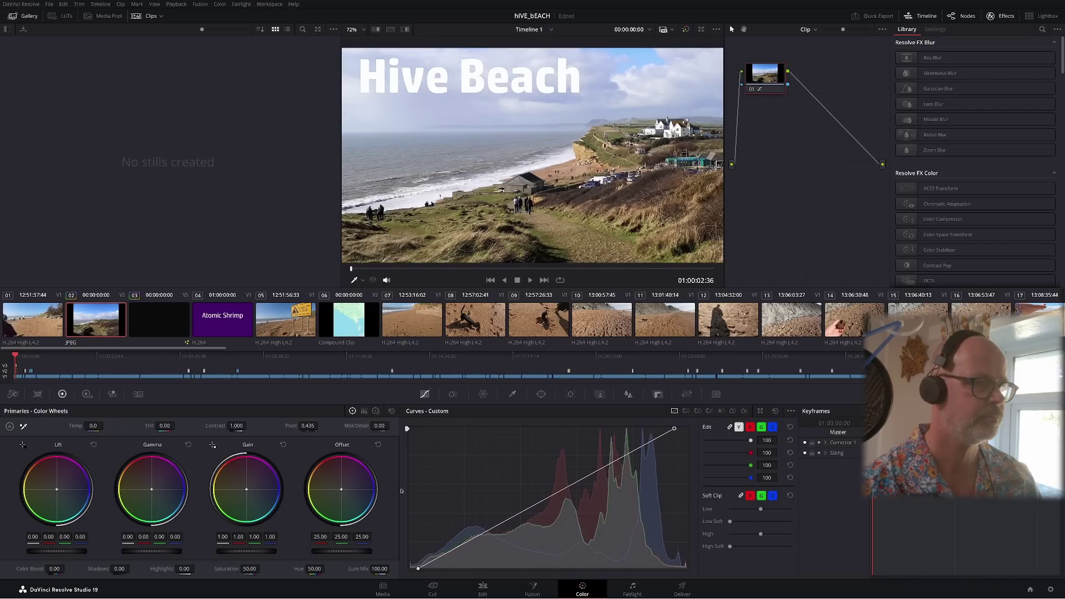
pyautogui.moveTo(341, 489); pyautogui.dragTo(339, 487)
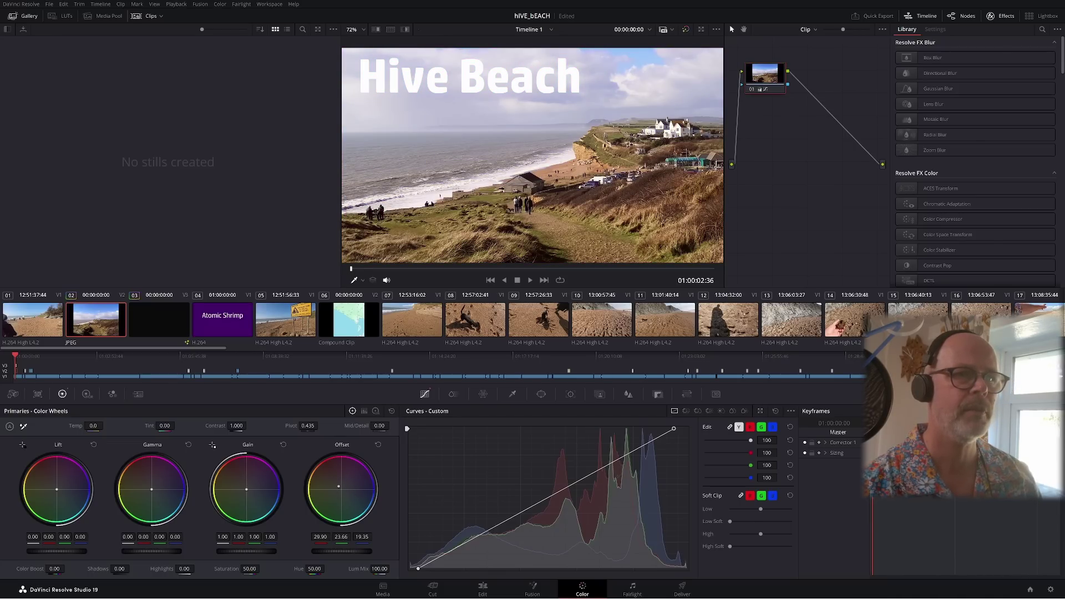
# Return to the Edit page and change the Hive Beach title's shading from solid to a gradient fill
pyautogui.hotkey('shift', '4')
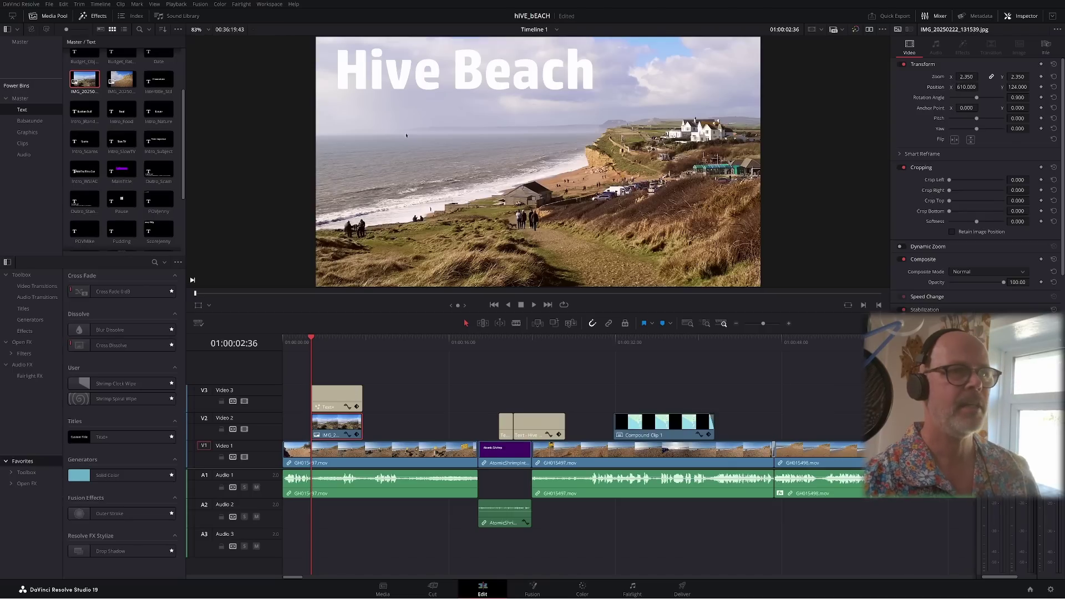
pyautogui.click(343, 398)
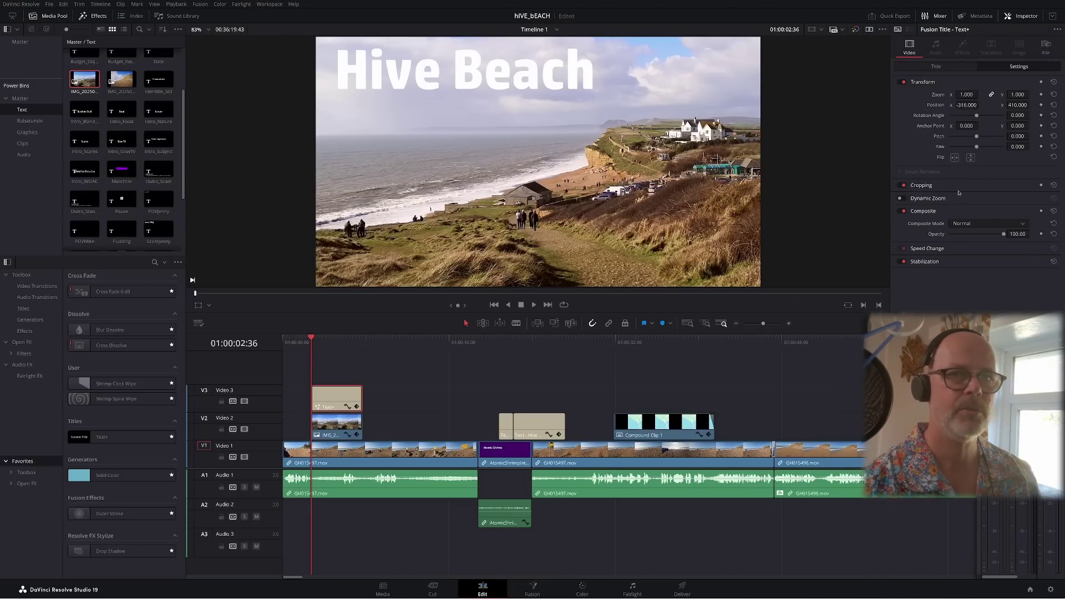
pyautogui.click(945, 68)
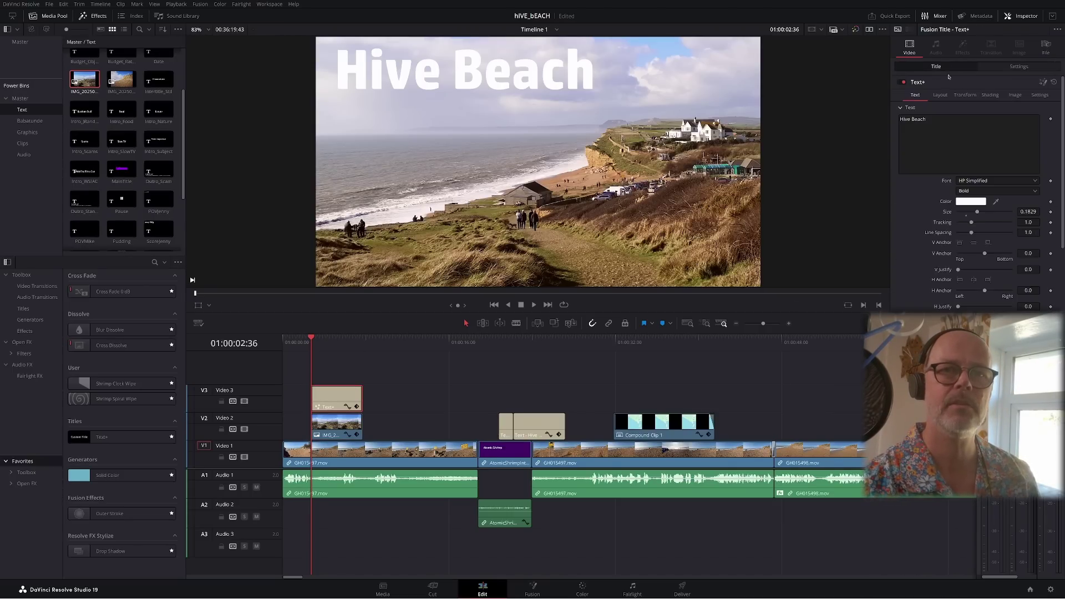
pyautogui.click(990, 94)
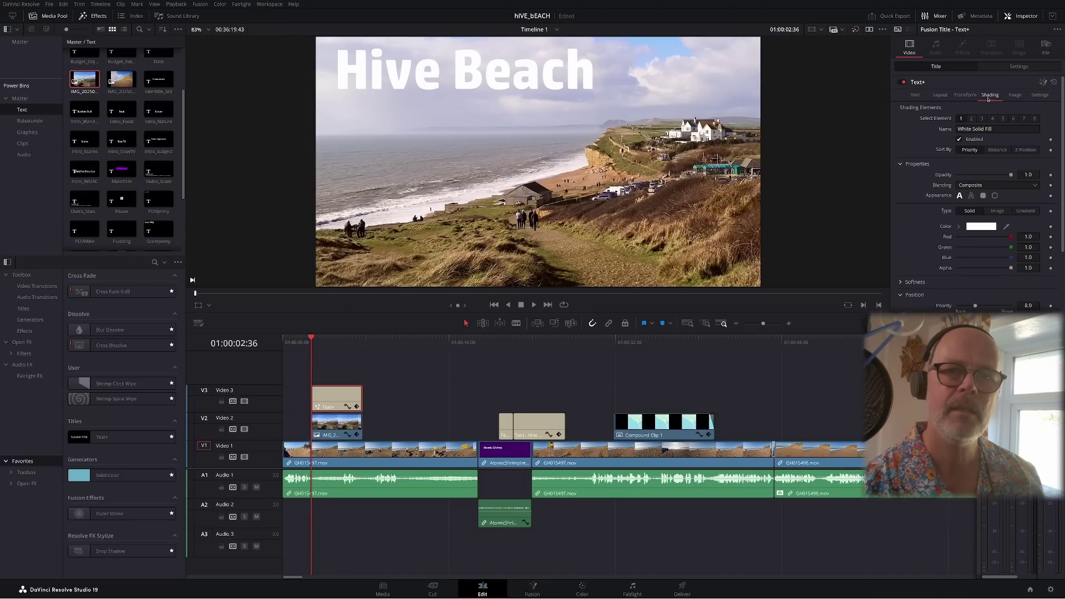
pyautogui.click(1023, 213)
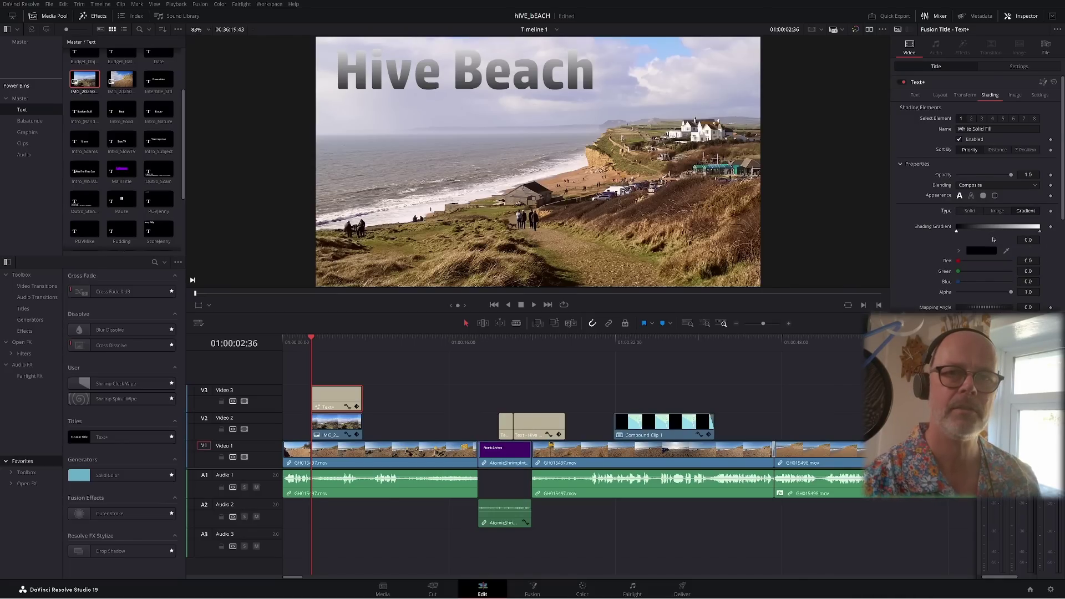
# Set the black start colour of the title's gradient to orange #ffaa00, trying green and purple before it
pyautogui.scroll(-1, 995, 236)
pyautogui.click(981, 228)
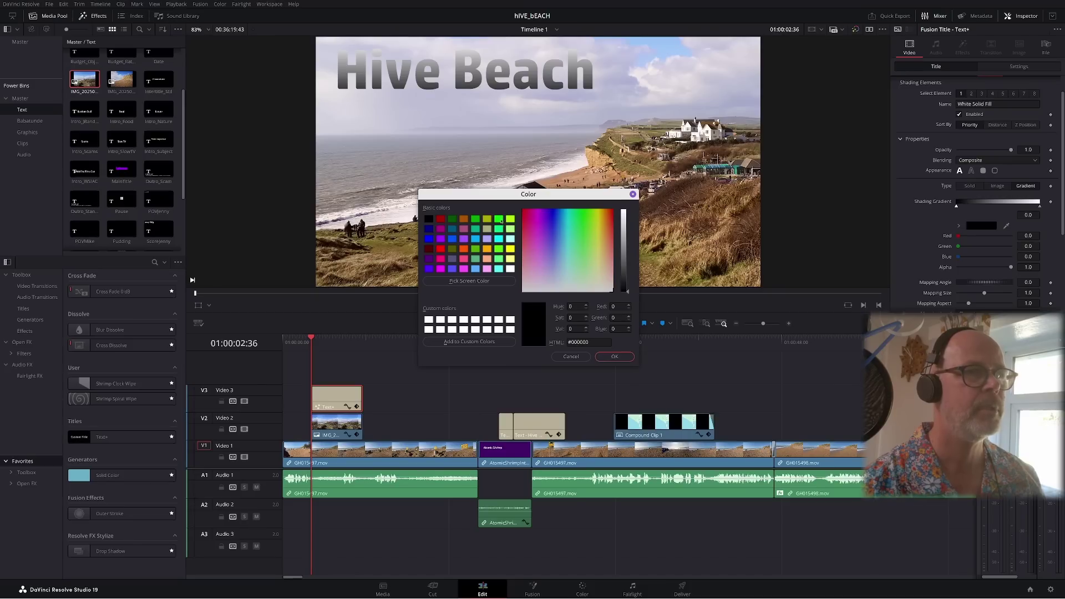
pyautogui.click(499, 219)
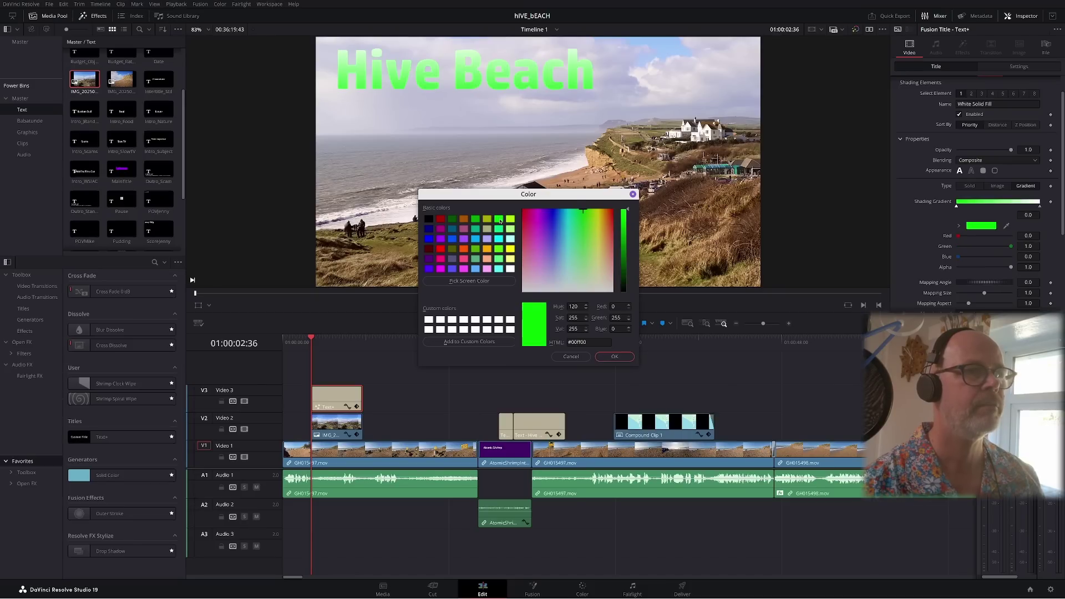
pyautogui.click(440, 240)
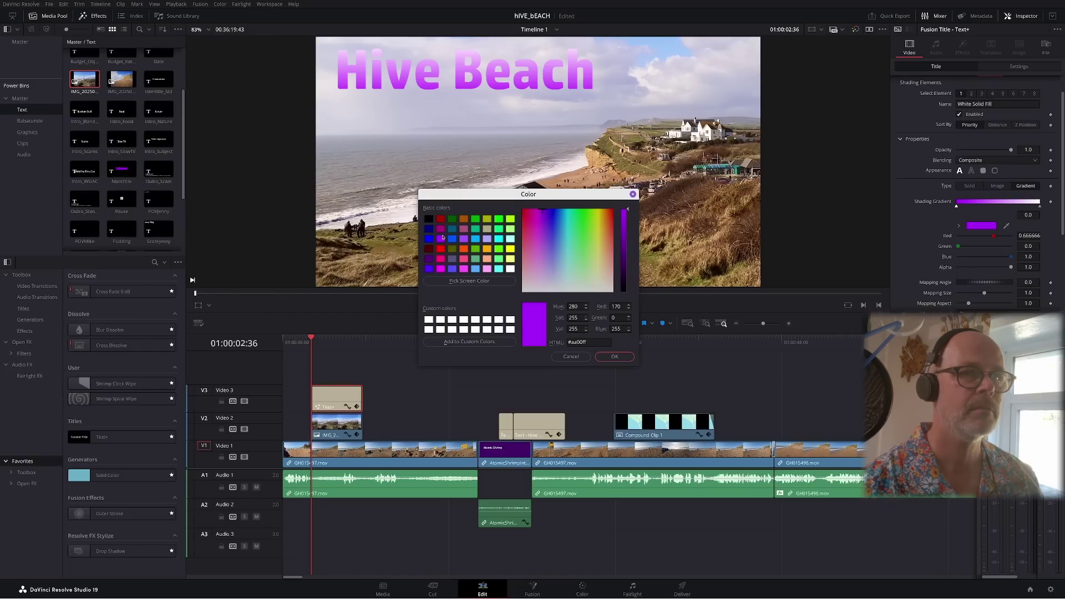
pyautogui.click(487, 250)
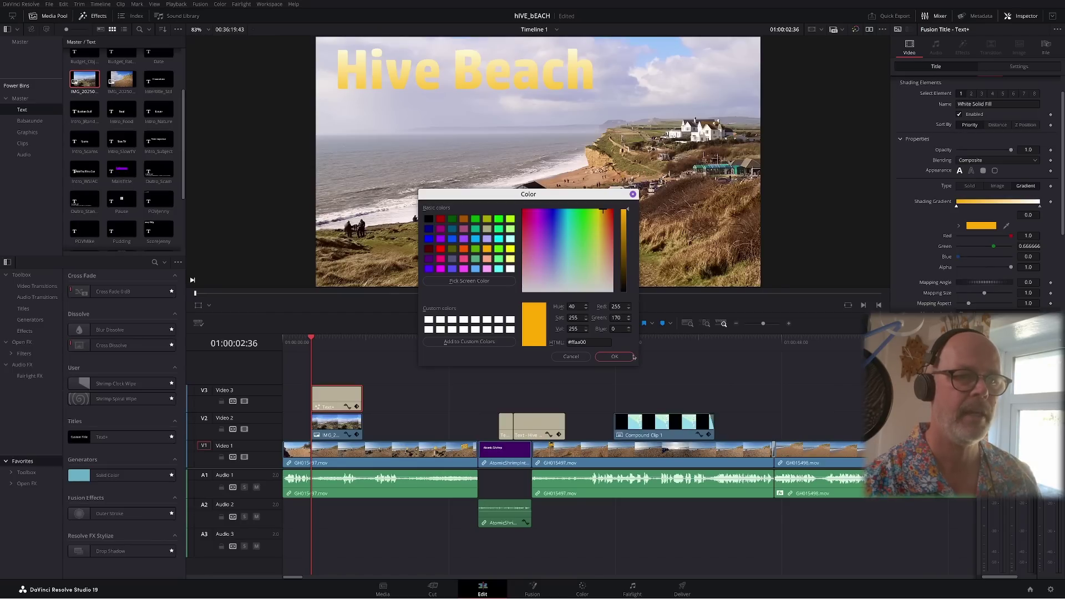
pyautogui.click(614, 356)
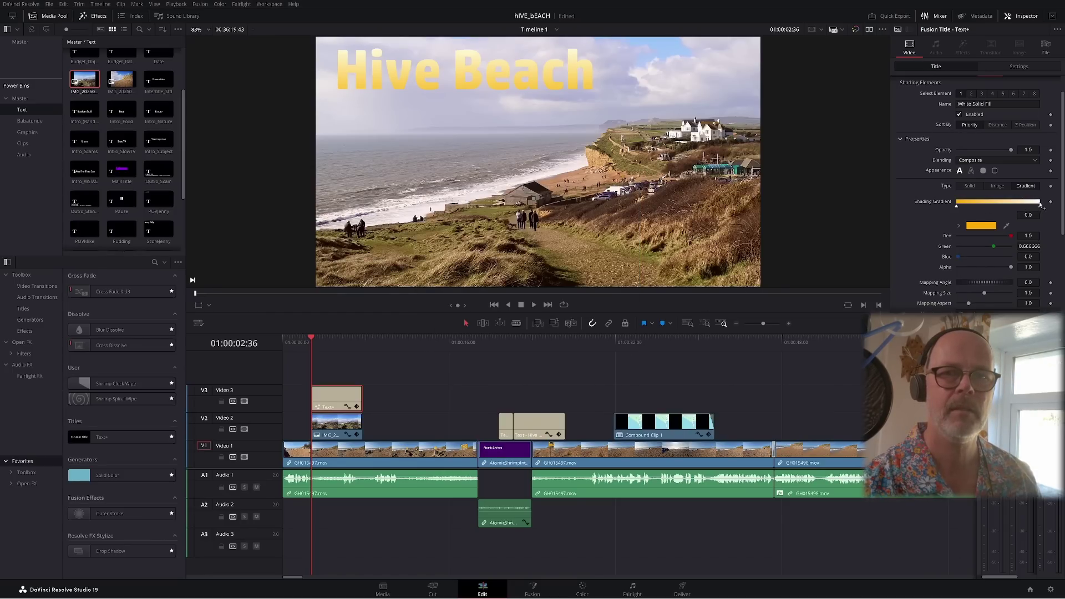
# Set the white end colour of the title's gradient to light yellow #ffff7f, trying blue, green and cyan before it
pyautogui.click(1040, 207)
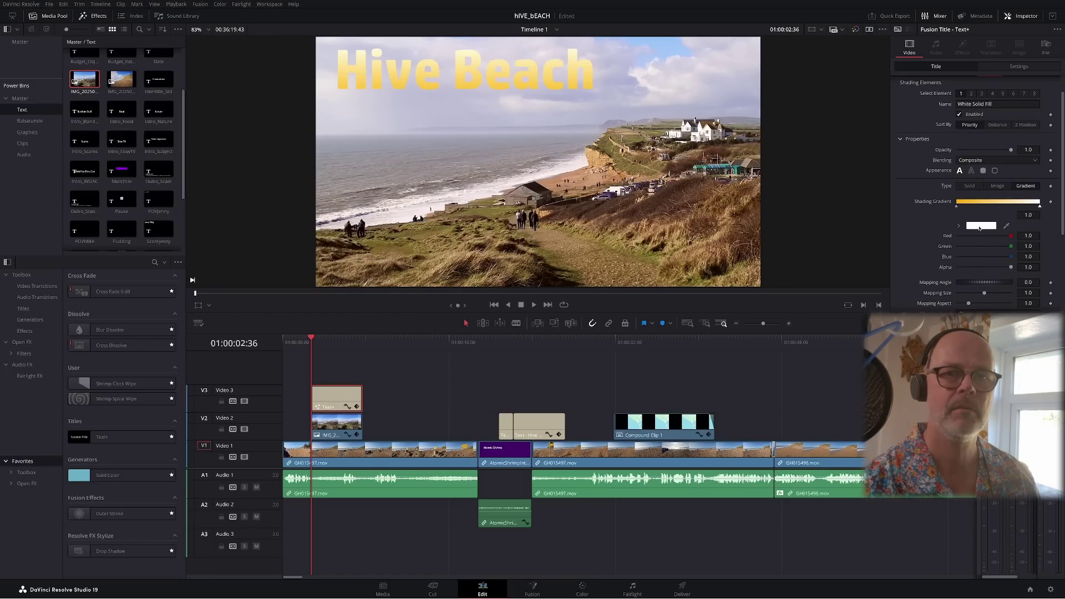
pyautogui.click(979, 225)
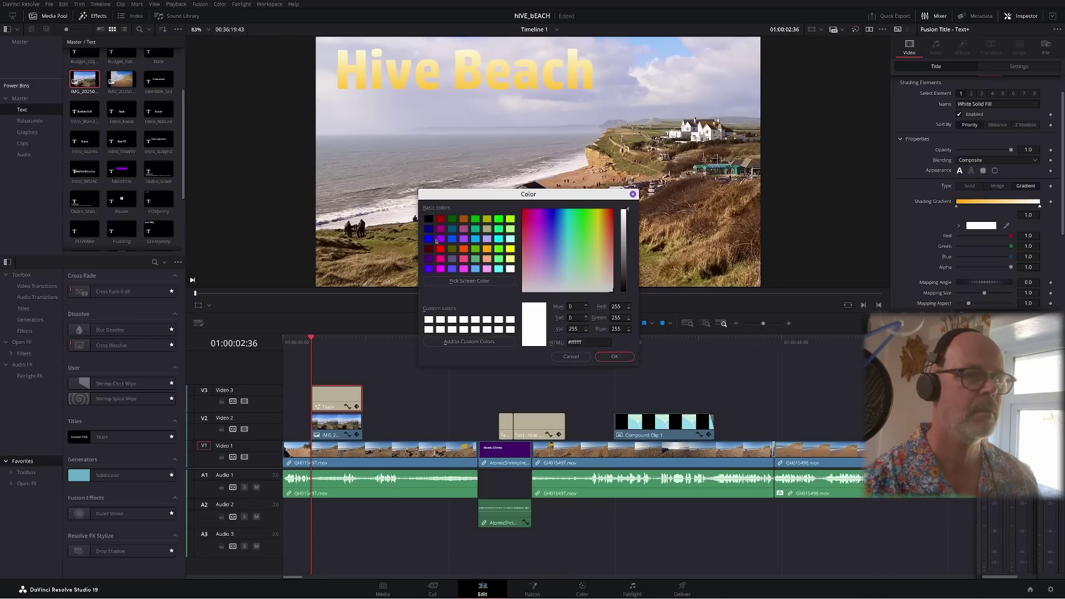
pyautogui.click(475, 269)
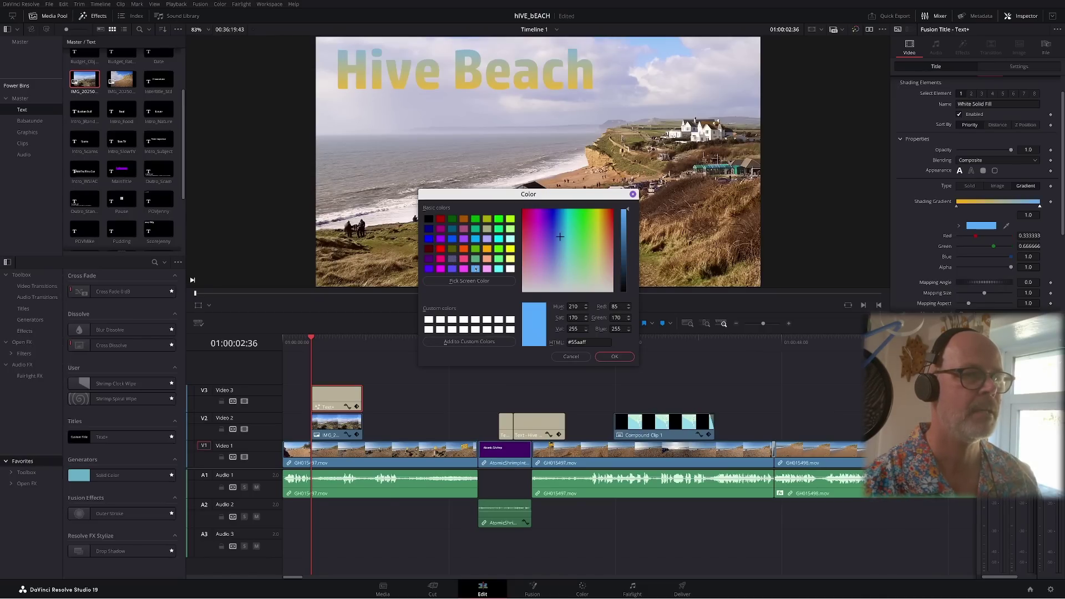
pyautogui.click(474, 219)
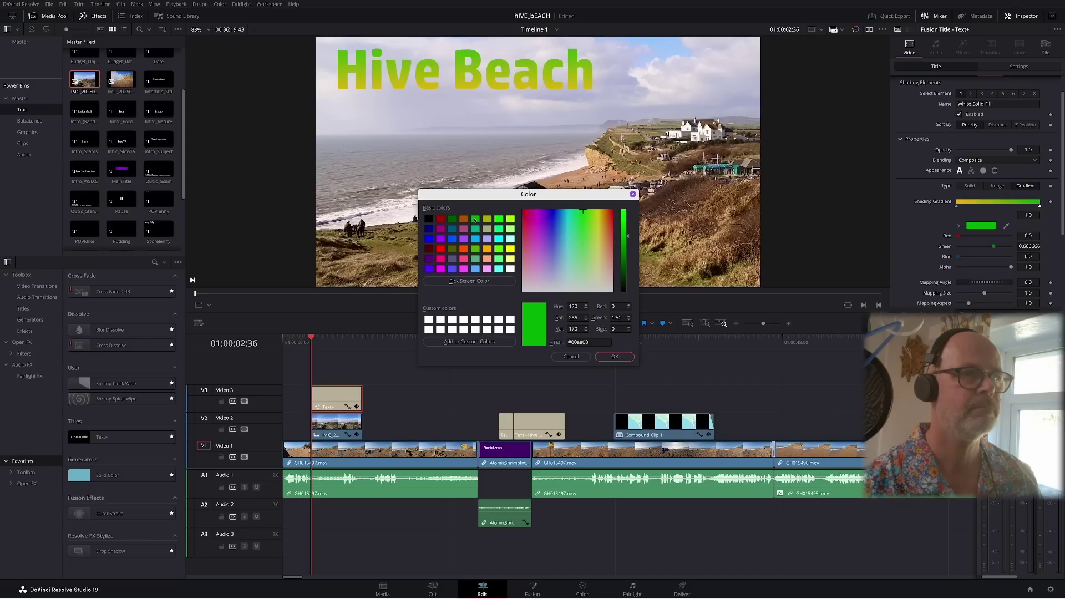
pyautogui.click(498, 269)
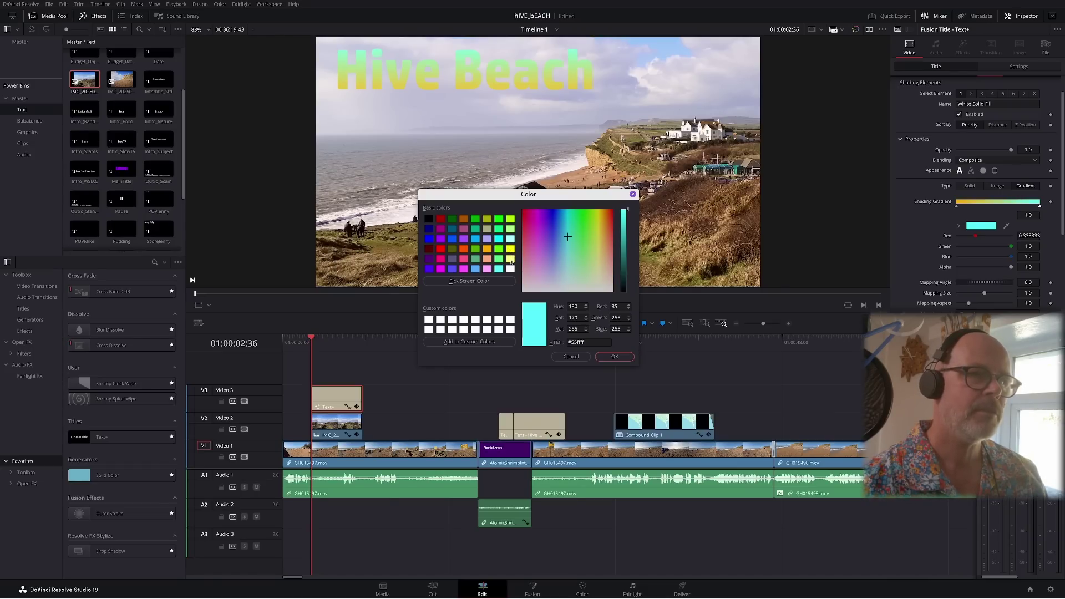
pyautogui.click(510, 259)
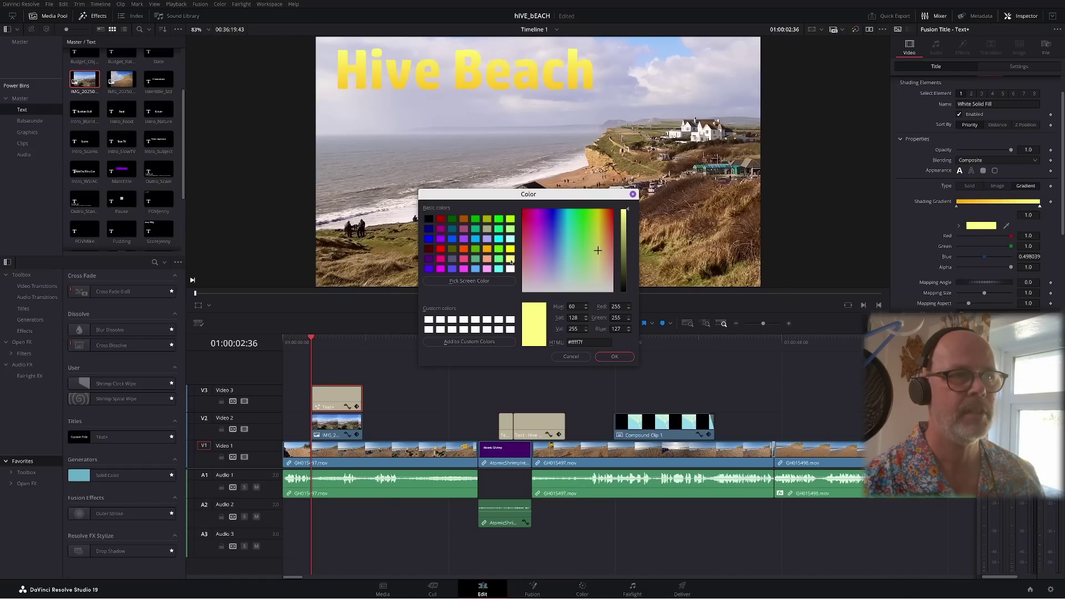
pyautogui.click(617, 357)
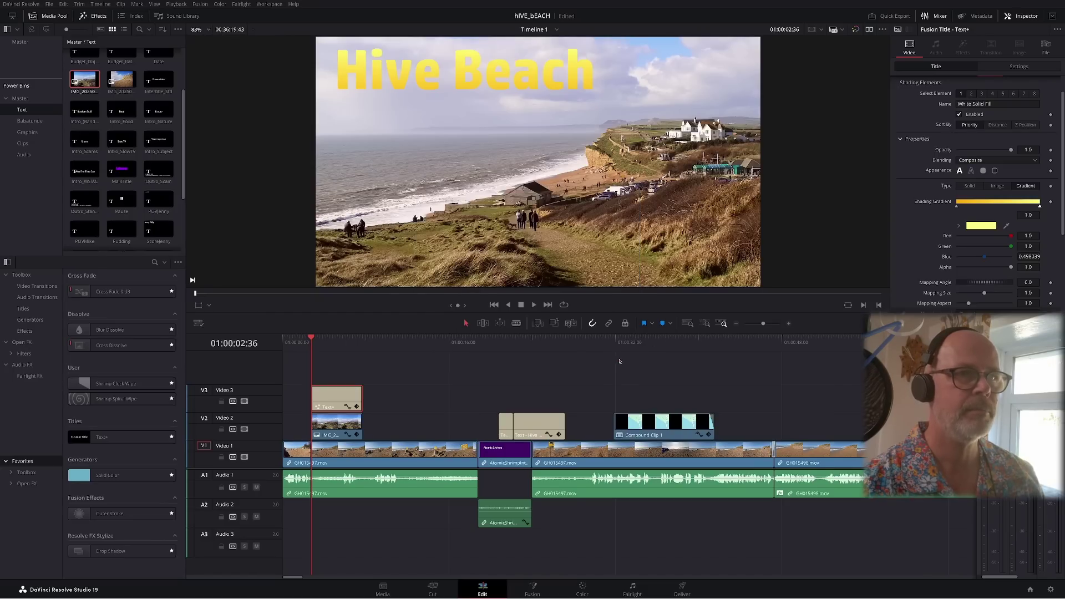
# Convert the Hive Beach title into a new compound clip and apply the Outer Stroke effect to it
pyautogui.rightClick(330, 392)
pyautogui.click(355, 399)
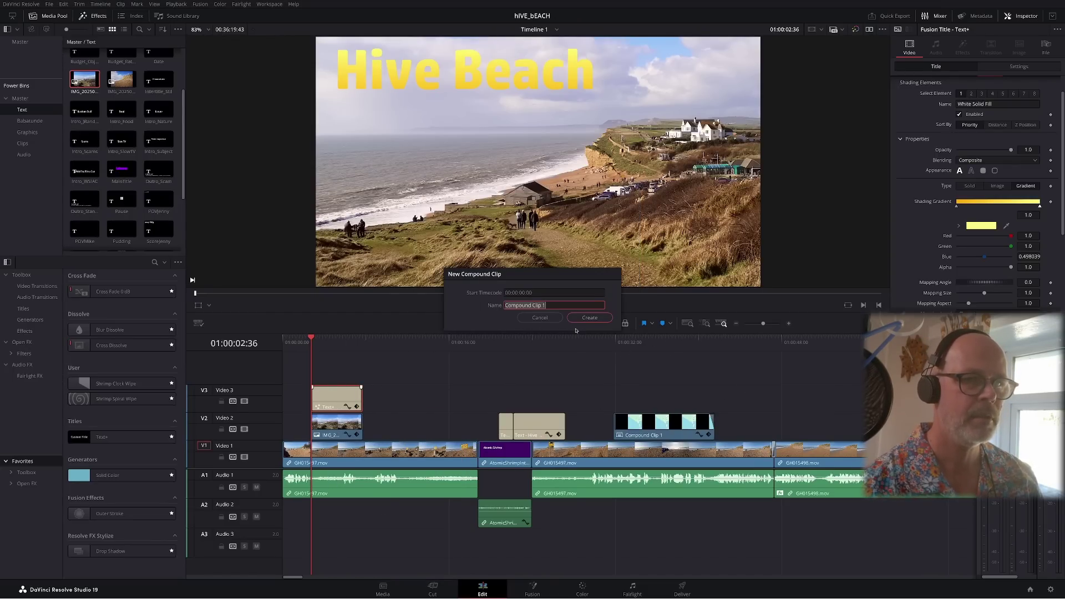
pyautogui.click(590, 317)
pyautogui.moveTo(113, 525)
pyautogui.mouseDown()
pyautogui.moveTo(374, 419)
pyautogui.moveTo(349, 401)
pyautogui.mouseUp()
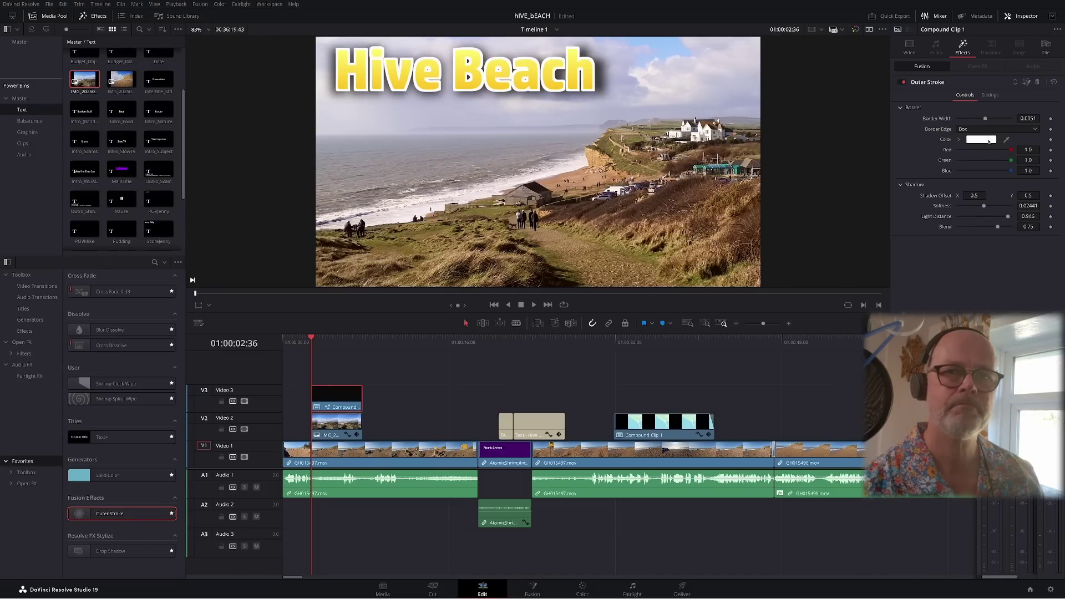
# Set the Outer Stroke's border colour on the title compound clip to black #000000
pyautogui.click(989, 141)
pyautogui.click(429, 220)
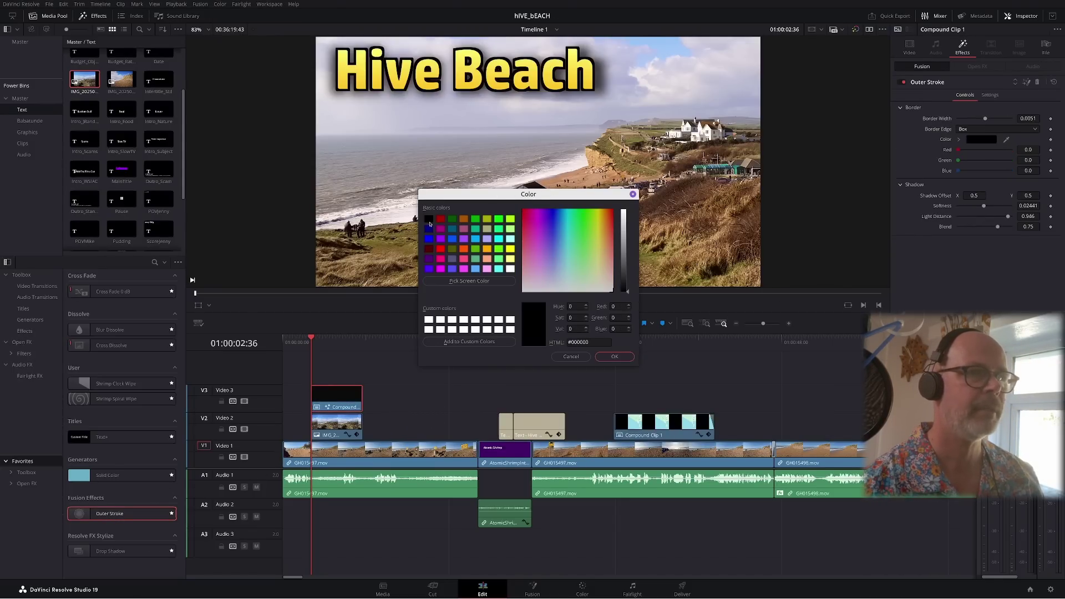
pyautogui.click(621, 356)
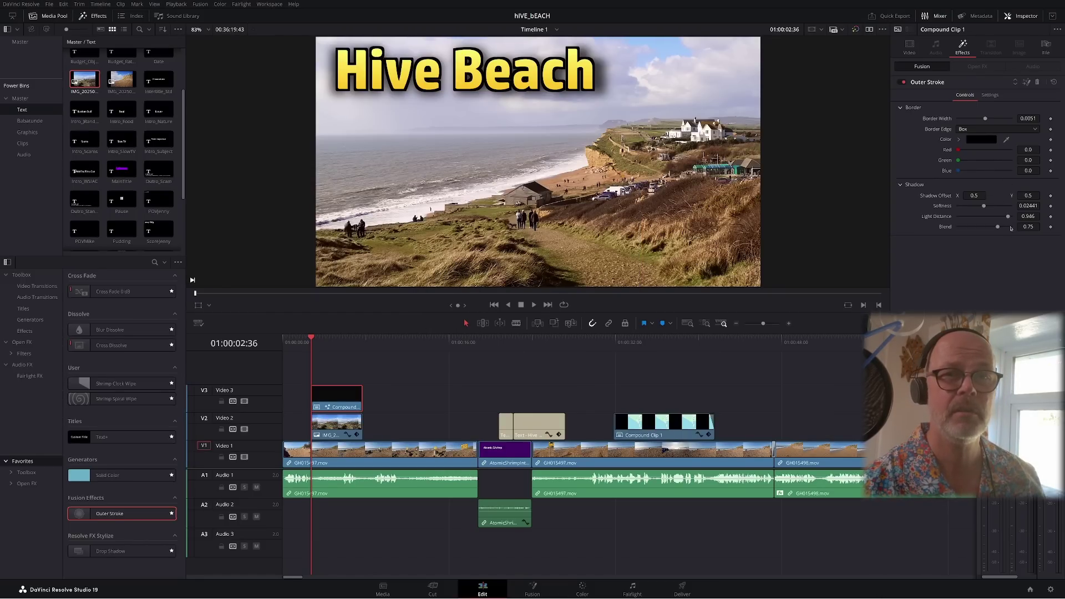
# Reduce the Outer Stroke's shadow blend to 0.0 and thicken its border width to about 0.00696
pyautogui.moveTo(998, 228); pyautogui.dragTo(764, 215)
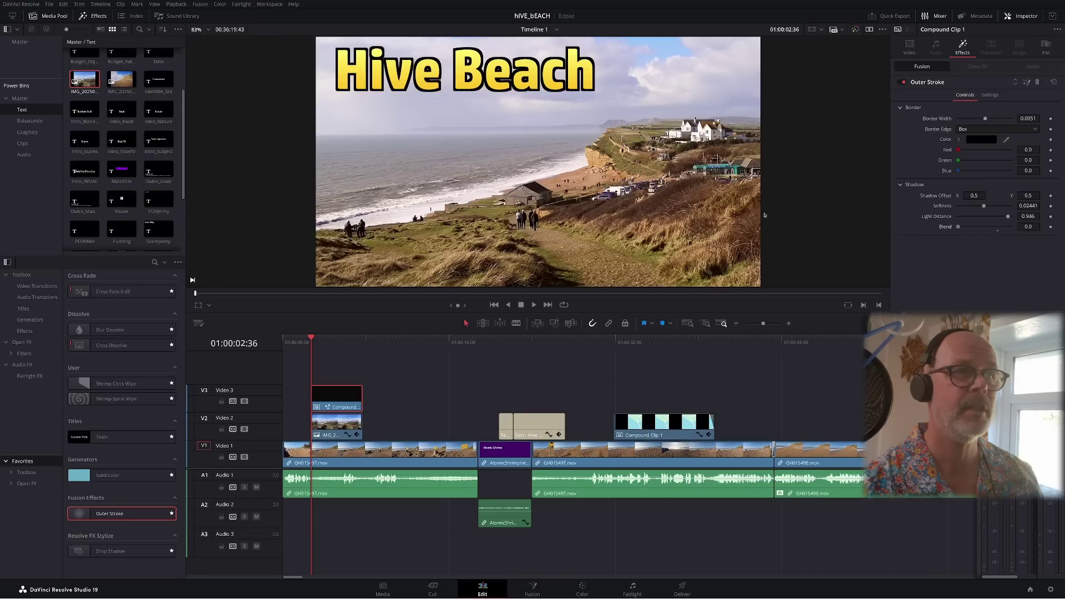
pyautogui.moveTo(957, 227); pyautogui.dragTo(832, 211)
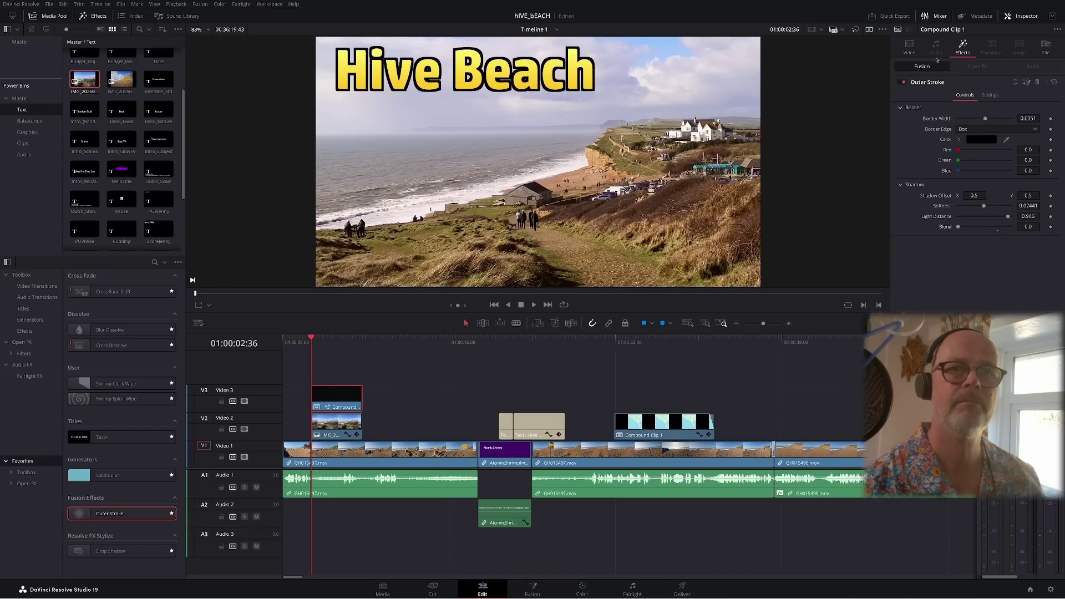
pyautogui.moveTo(1024, 118); pyautogui.dragTo(1037, 118)
pyautogui.click(1031, 128)
pyautogui.click(1031, 128)
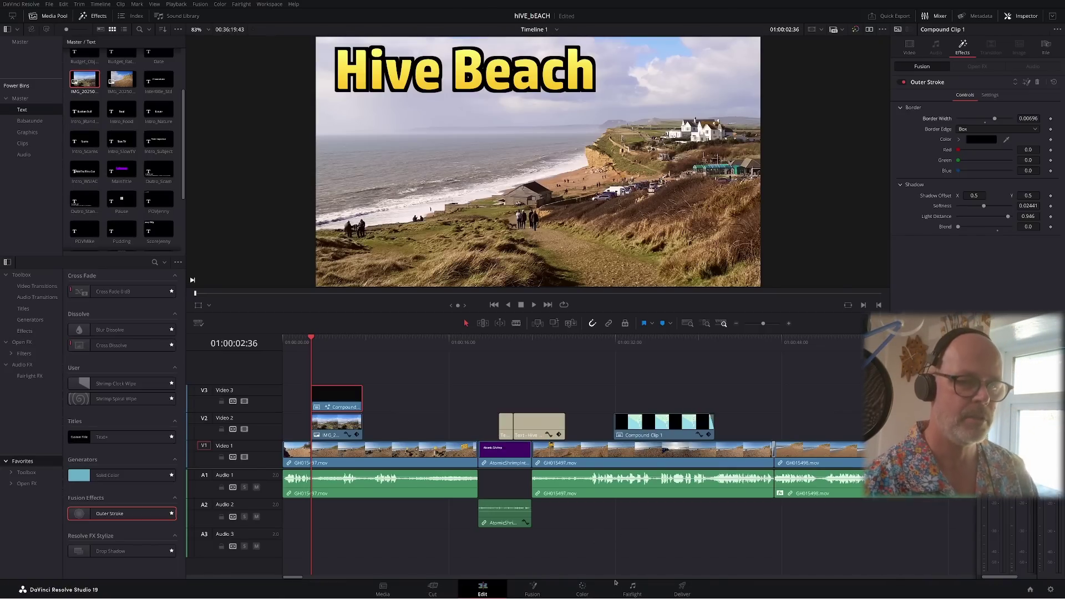
# Grab a still of the titled beach photo into the gallery on the Color page
pyautogui.click(582, 588)
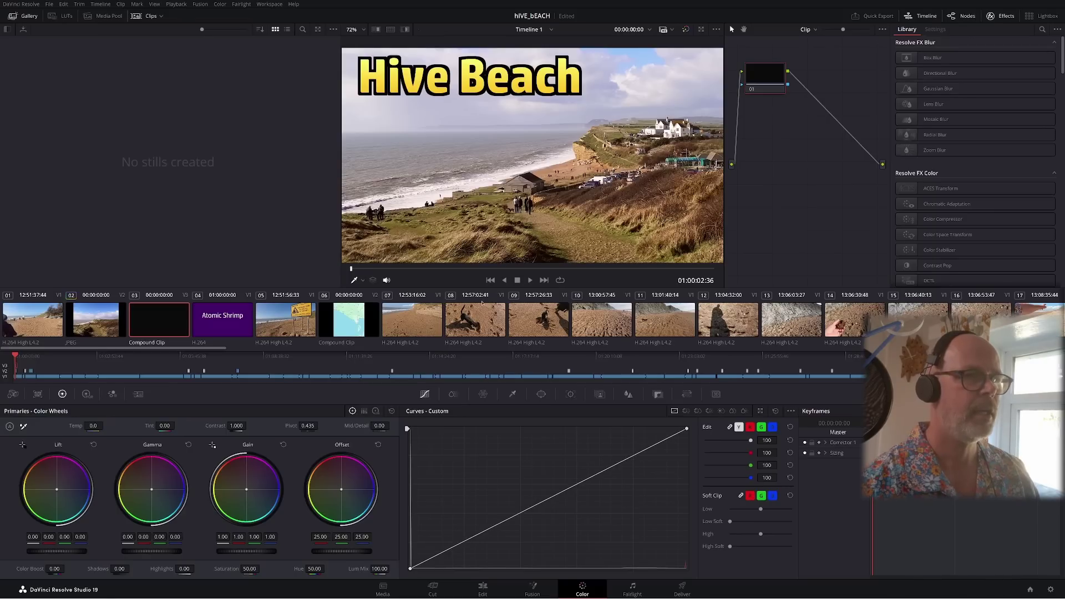
pyautogui.rightClick(436, 117)
pyautogui.click(460, 123)
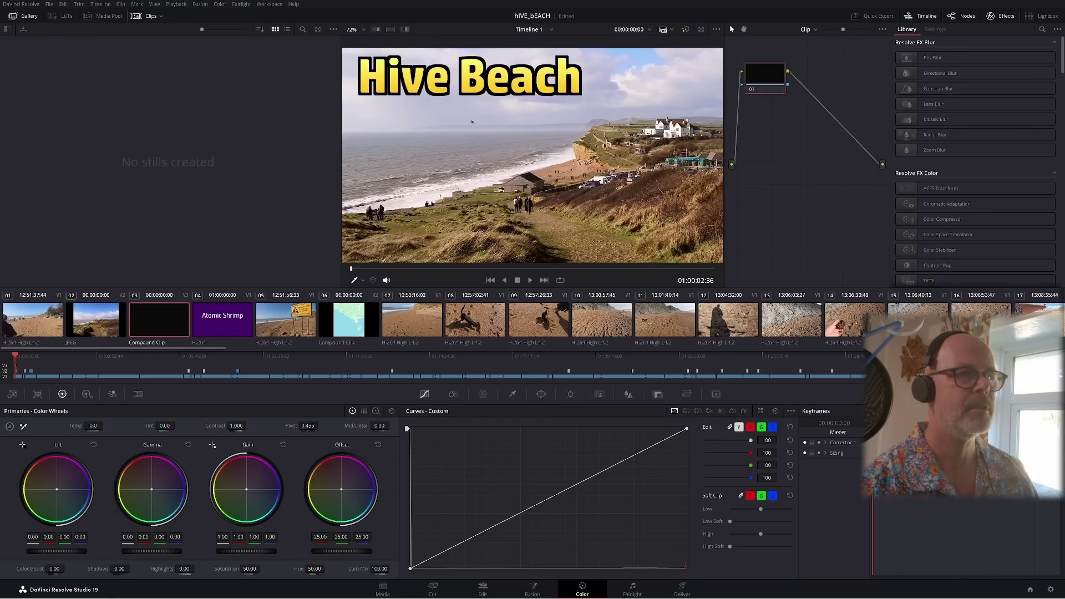
pyautogui.click(38, 60)
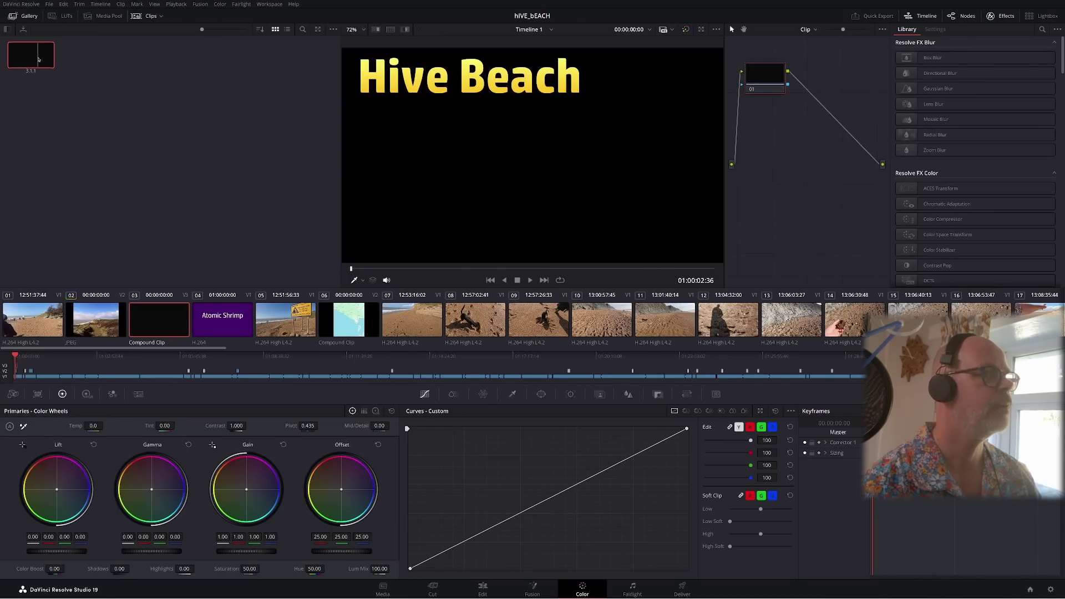
# Export the gallery still as a JPEG named hivebeachthumb into the 2025-02 folder inside Link to Video
pyautogui.rightClick(36, 59)
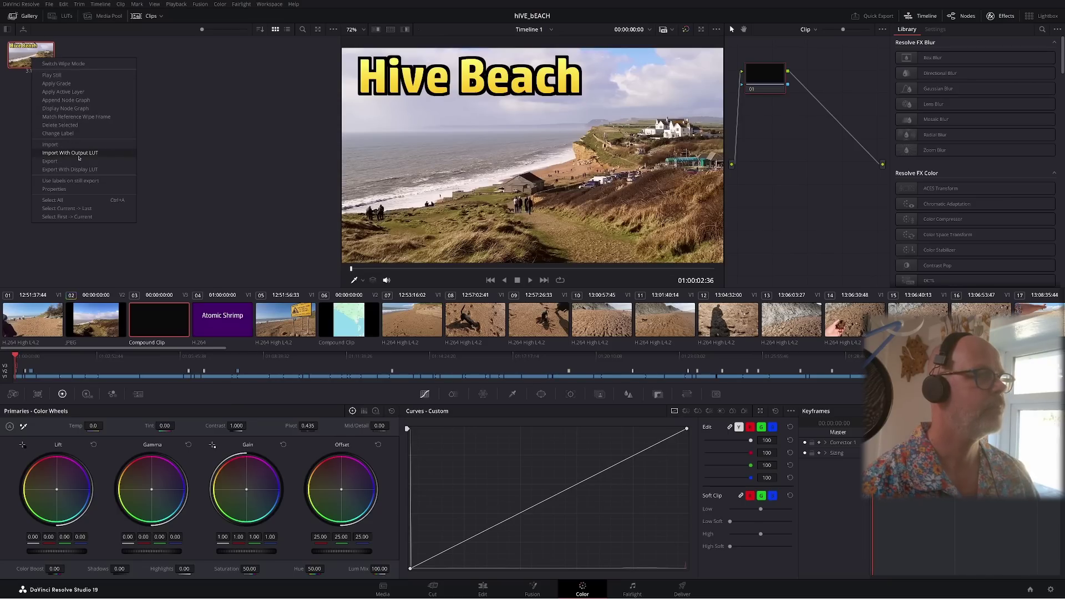
pyautogui.click(74, 162)
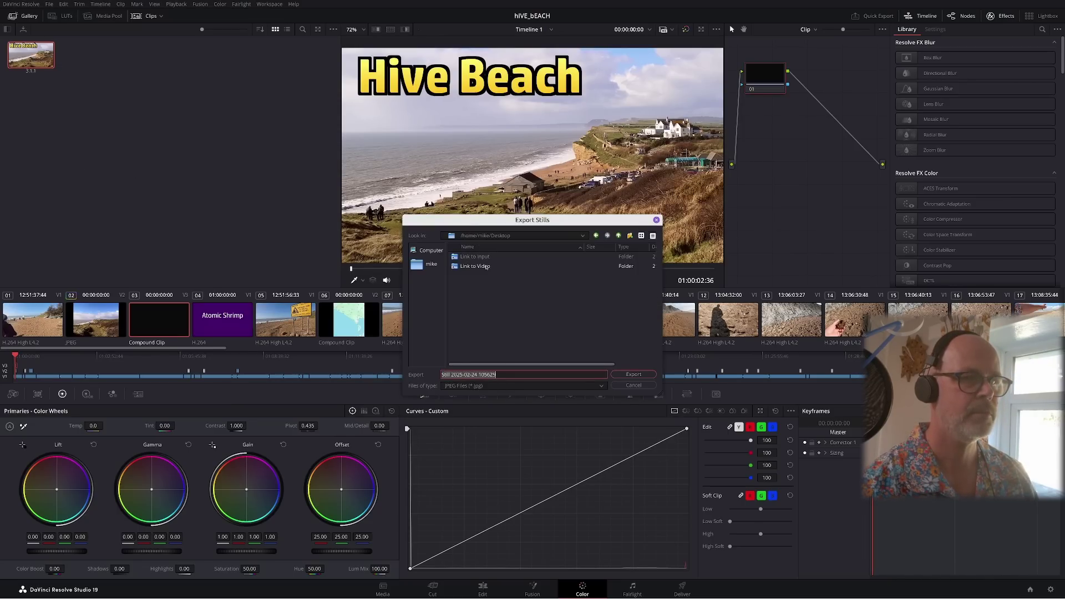
pyautogui.doubleClick(484, 267)
pyautogui.doubleClick(487, 269)
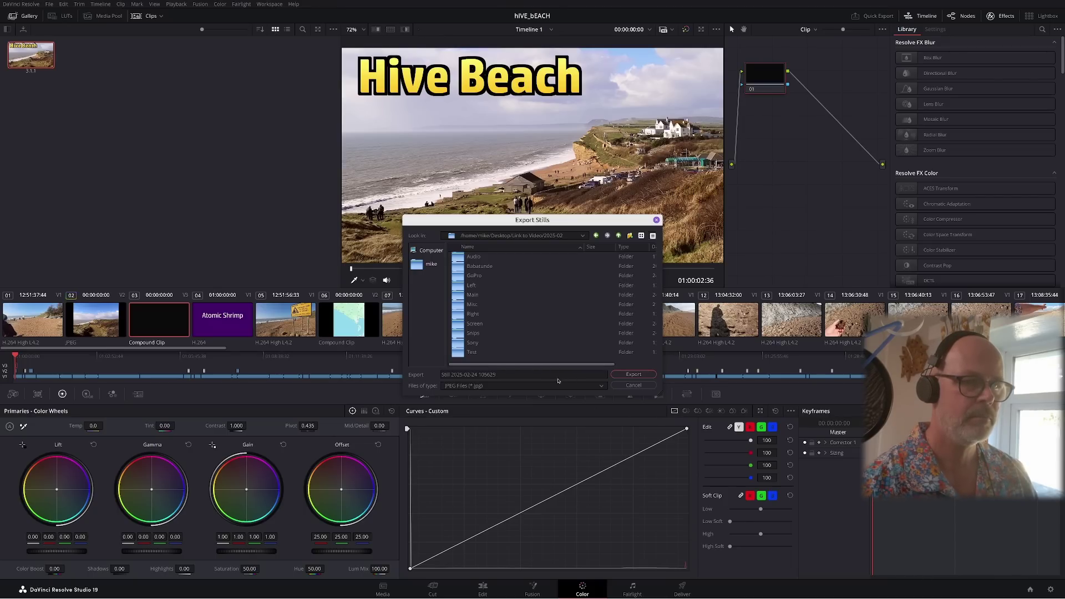
pyautogui.moveTo(559, 380); pyautogui.dragTo(442, 382)
pyautogui.write('hiv')
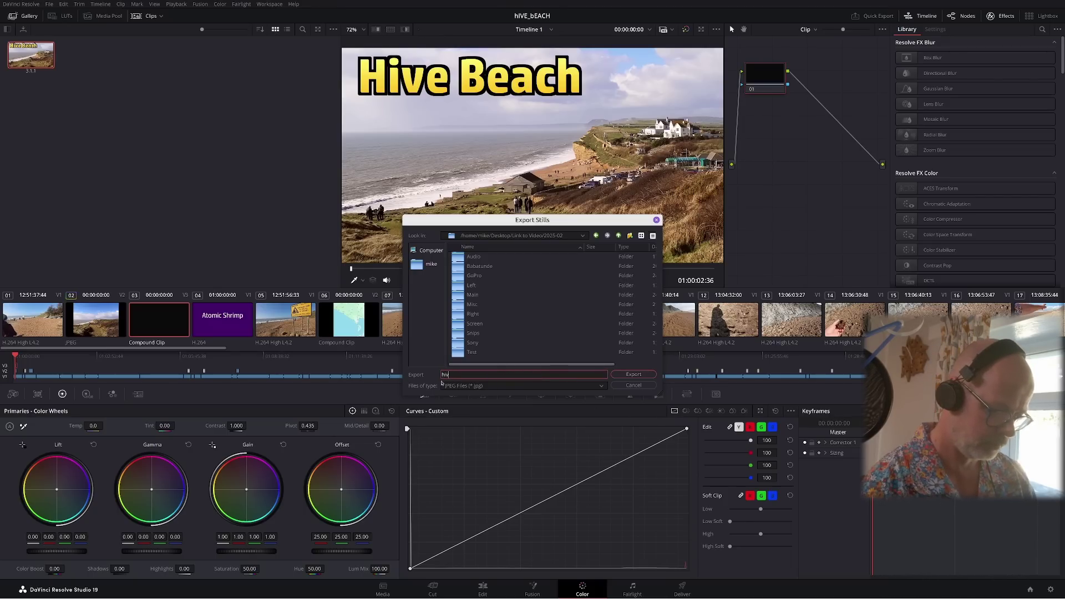
pyautogui.write('ebeachthumb')
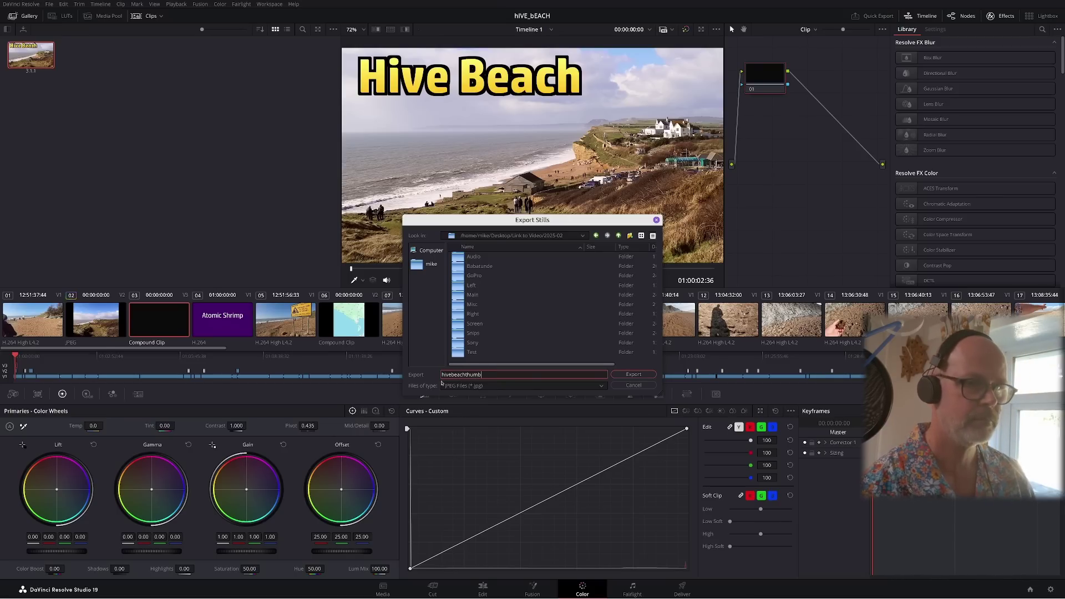
pyautogui.click(639, 373)
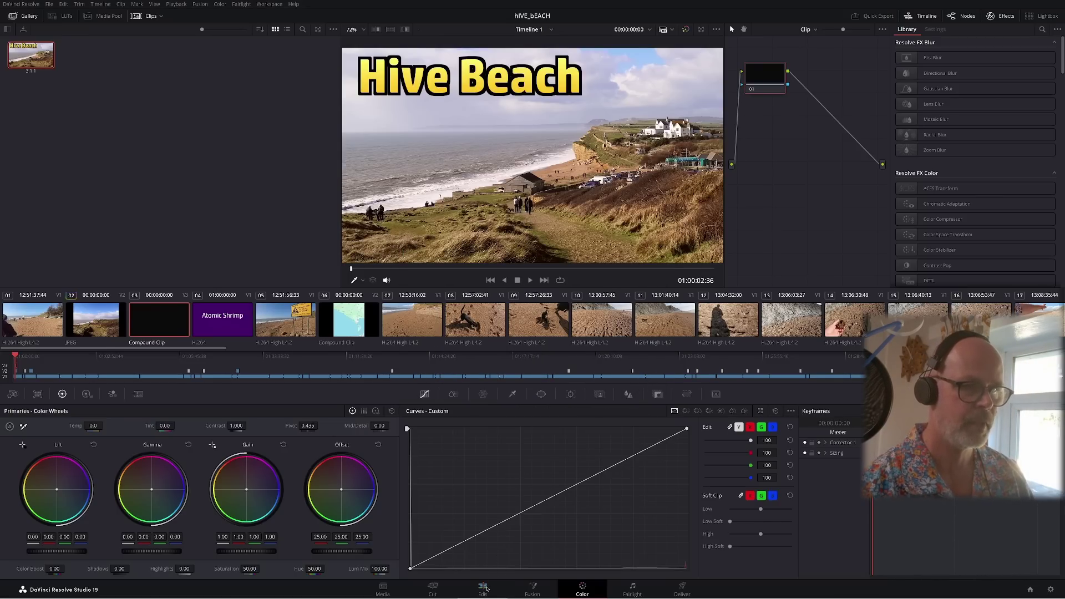
# Return to the Edit page and restack the opening clips: beach footage on V3, title compound on V2, photo on V1
pyautogui.click(484, 588)
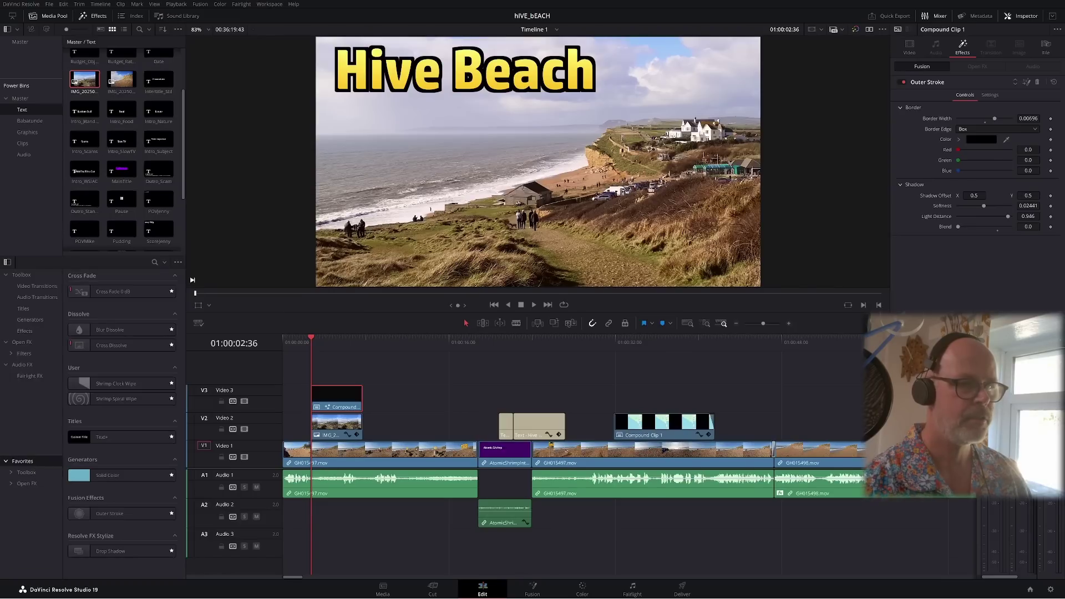
pyautogui.click(409, 452)
pyautogui.moveTo(409, 456); pyautogui.dragTo(409, 372)
pyautogui.moveTo(409, 437); pyautogui.dragTo(317, 366)
pyautogui.hotkey('alt', 'Down')
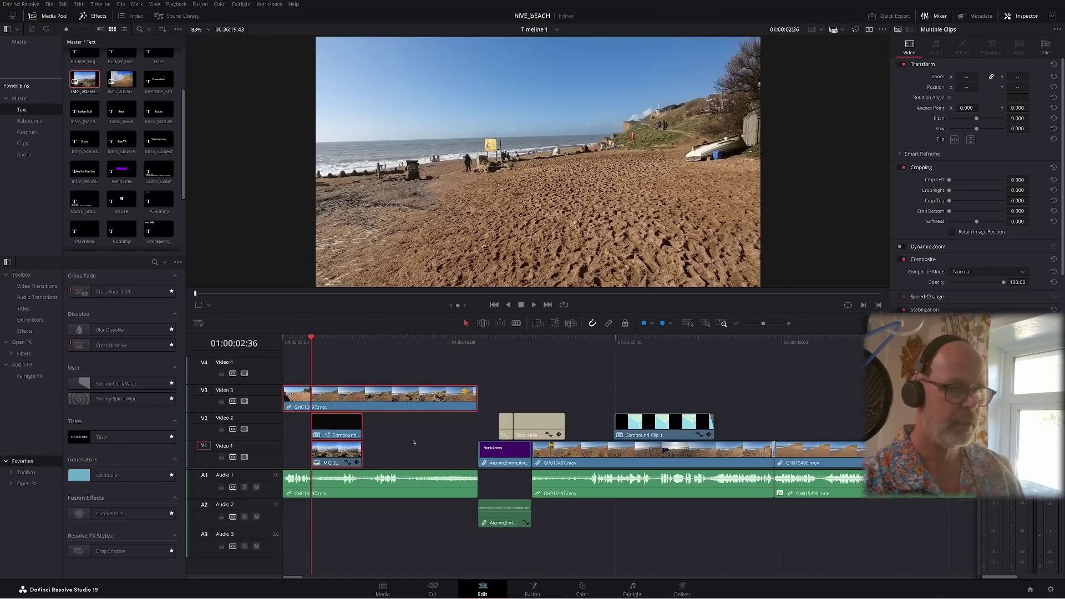
# Temporarily disable the Video 3 track to view the title and photo hidden beneath the opening footage, and restore it
pyautogui.click(364, 388)
pyautogui.click(334, 339)
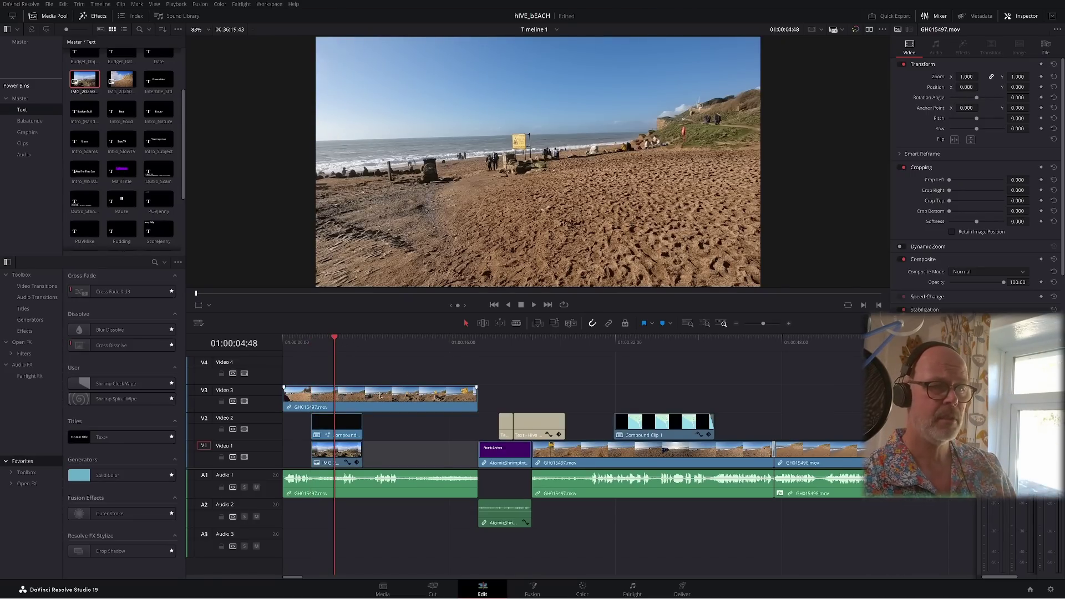
pyautogui.click(245, 401)
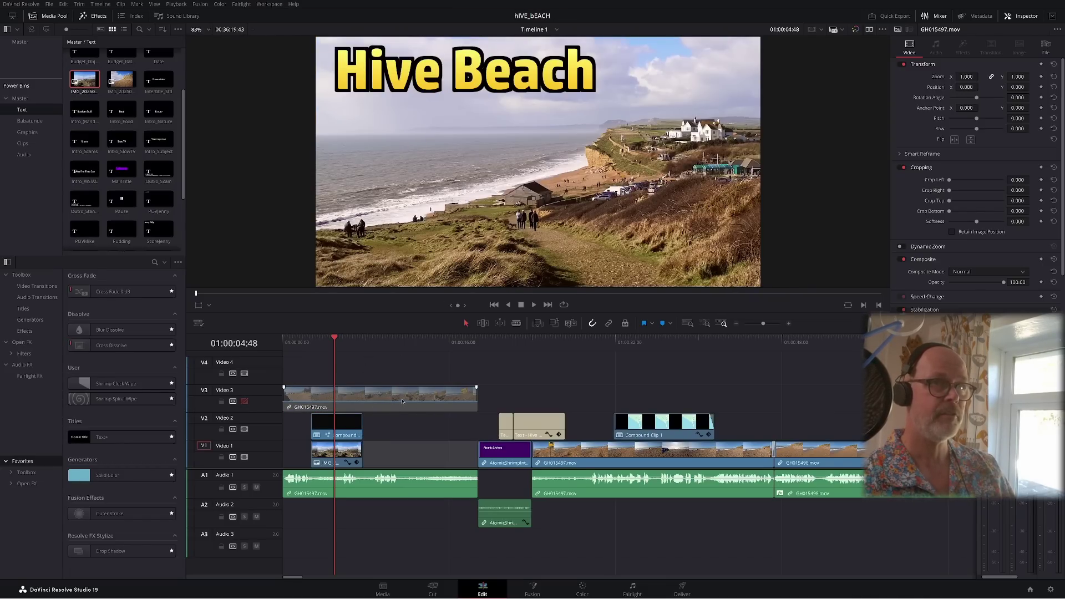
pyautogui.hotkey('ctrl', 'z')
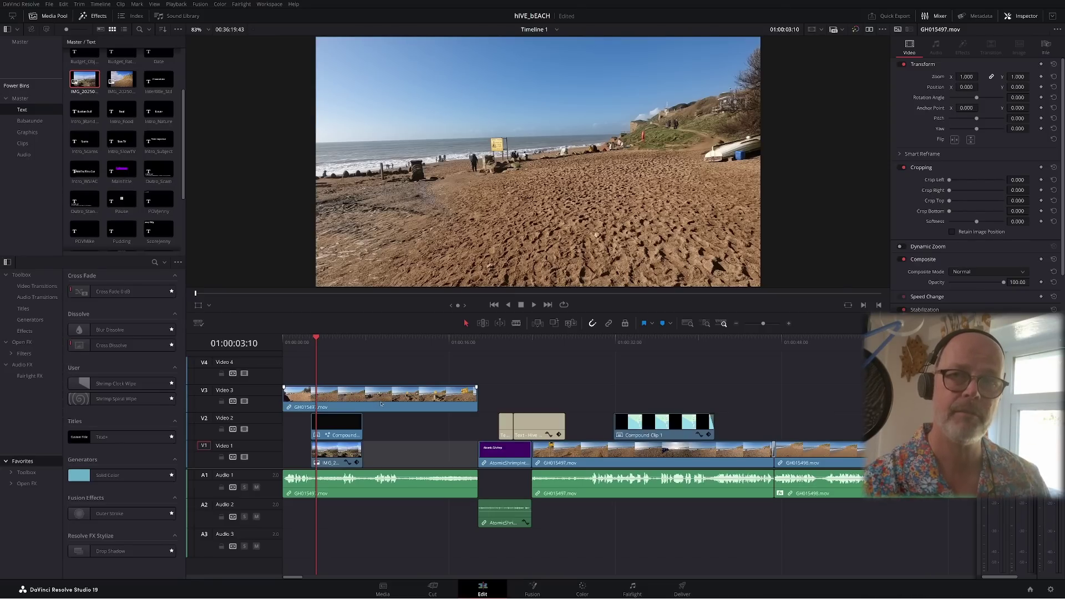
# Quit DaVinci Resolve
pyautogui.click(349, 452)
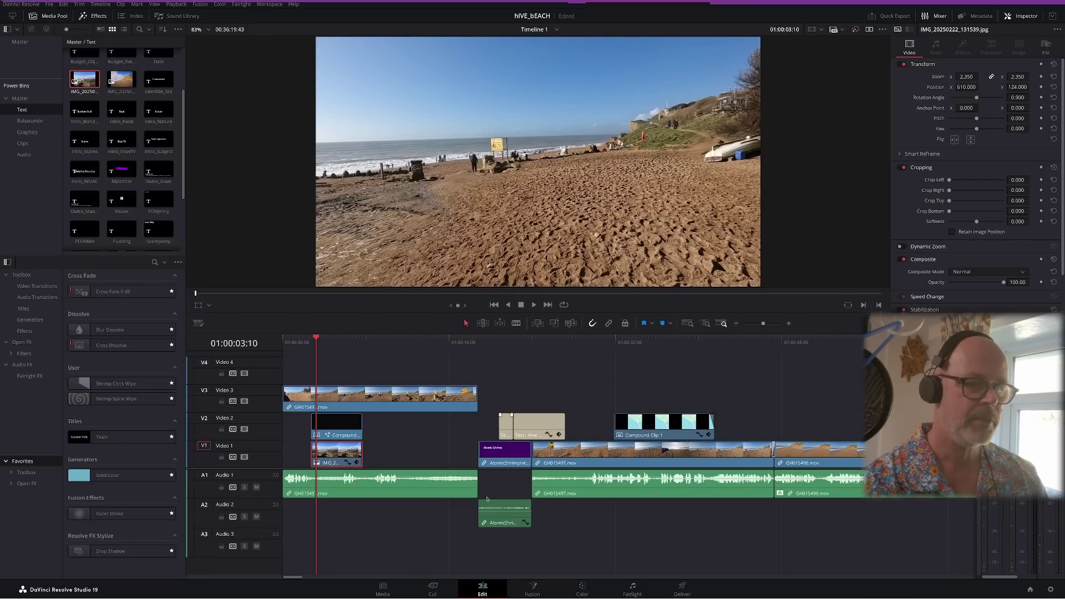
pyautogui.click(3, 3)
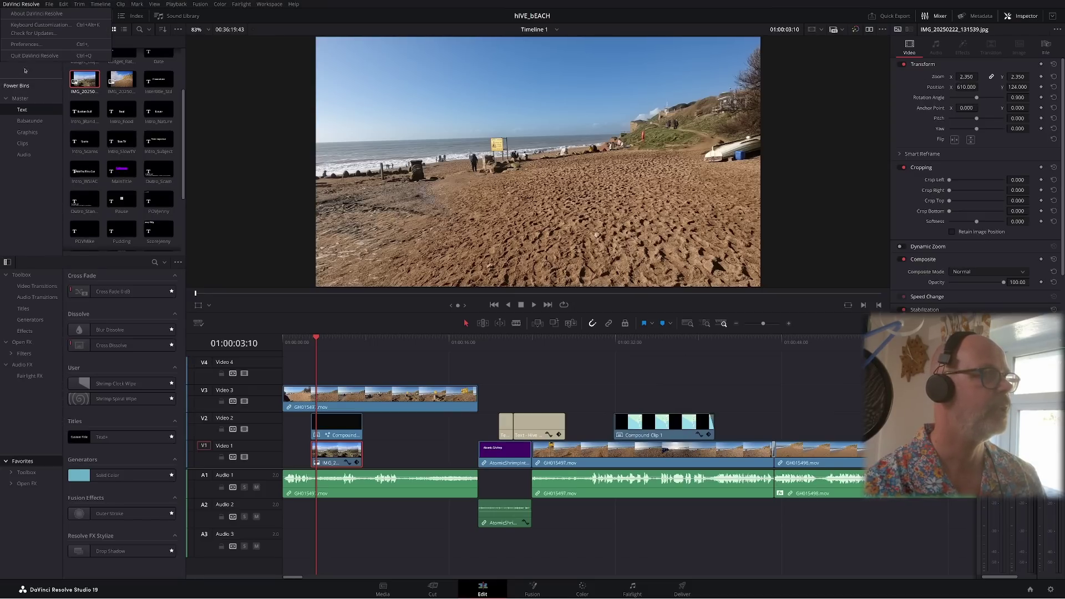
pyautogui.click(836, 38)
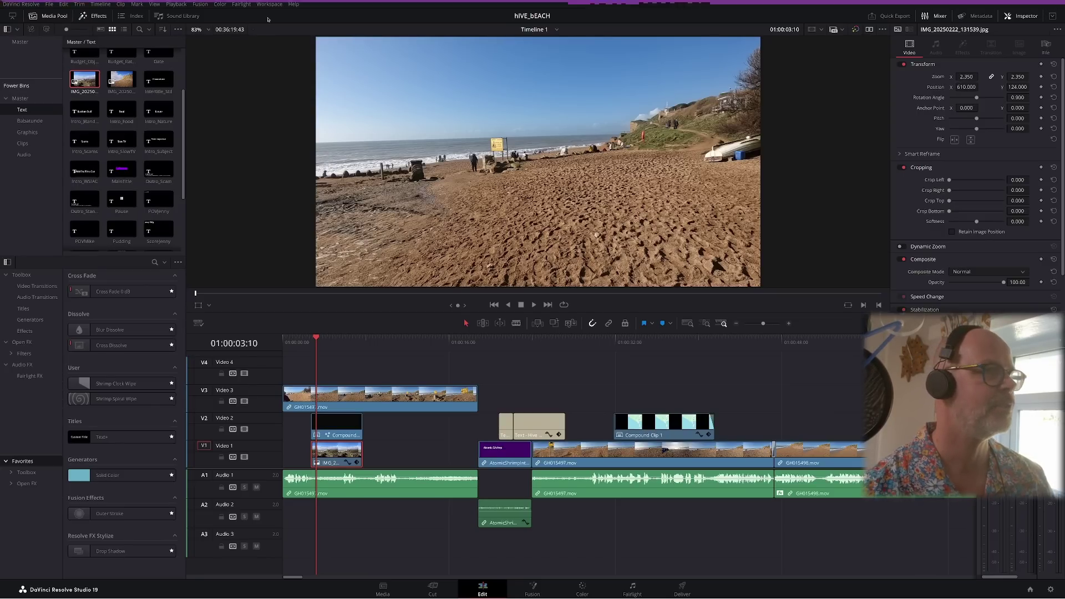
pyautogui.click(21, 4)
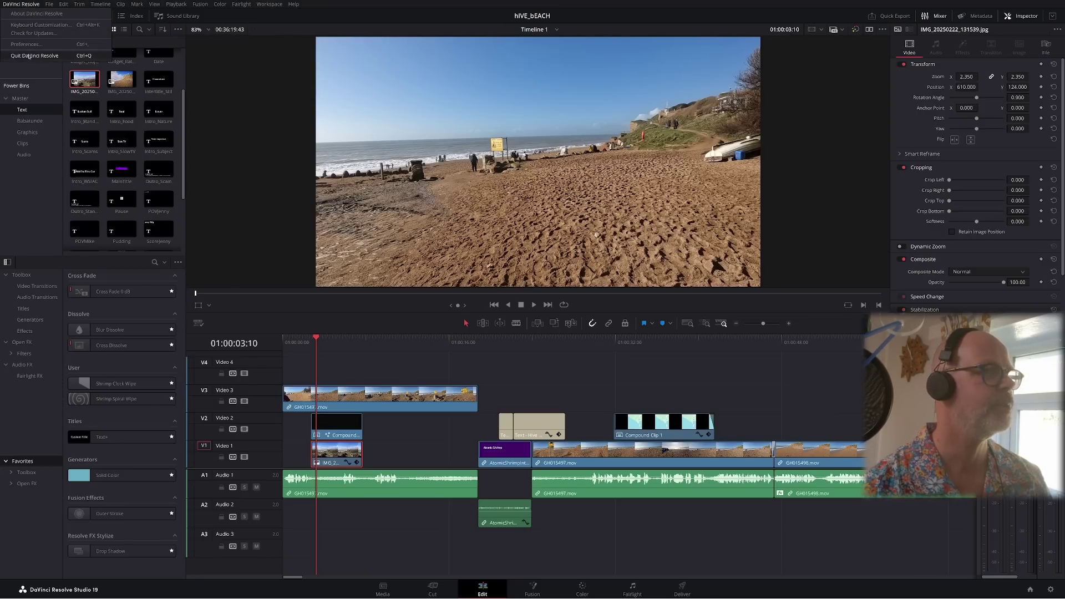
pyautogui.click(34, 56)
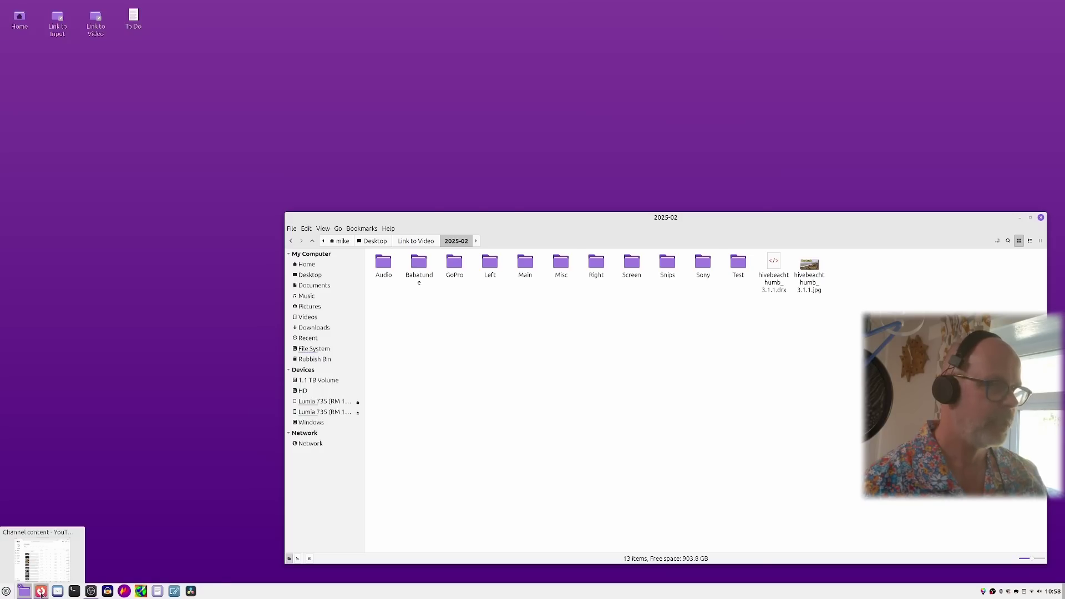
# Switch to YouTube Studio in Firefox and open the details of the Hive Beach in February video
pyautogui.click(42, 590)
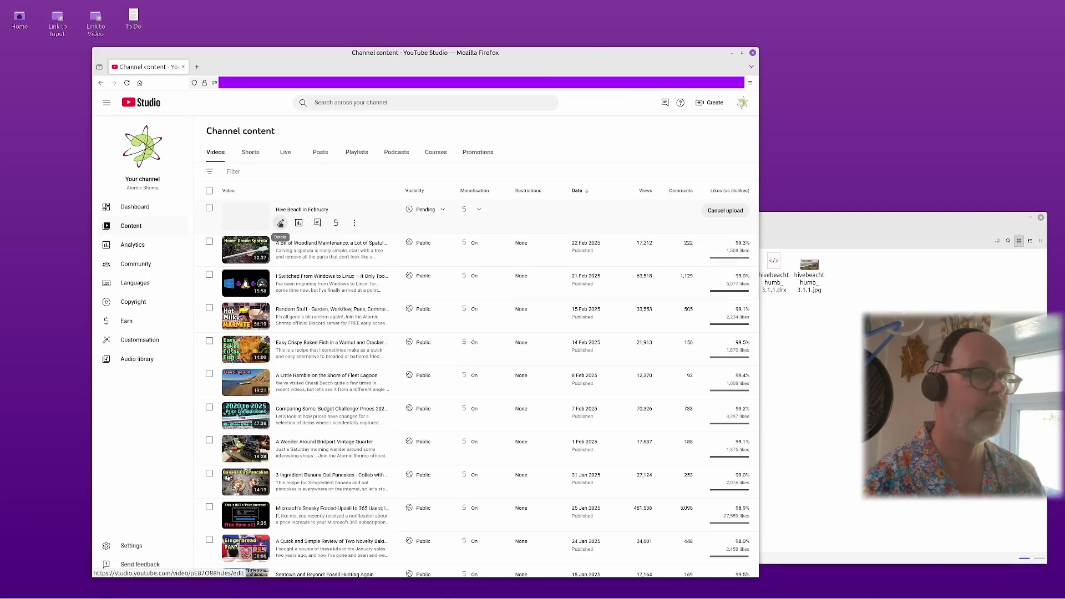
pyautogui.click(280, 222)
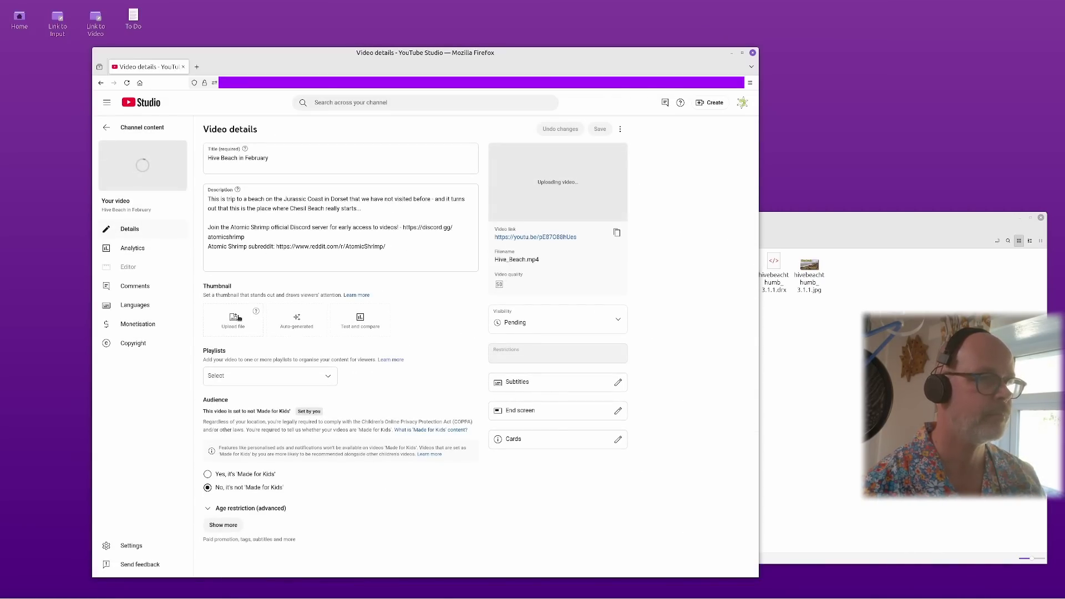
# Upload the exported hivebeachthumb_3.1.1.jpg from the 2025-02 folder as the video's custom thumbnail
pyautogui.click(238, 319)
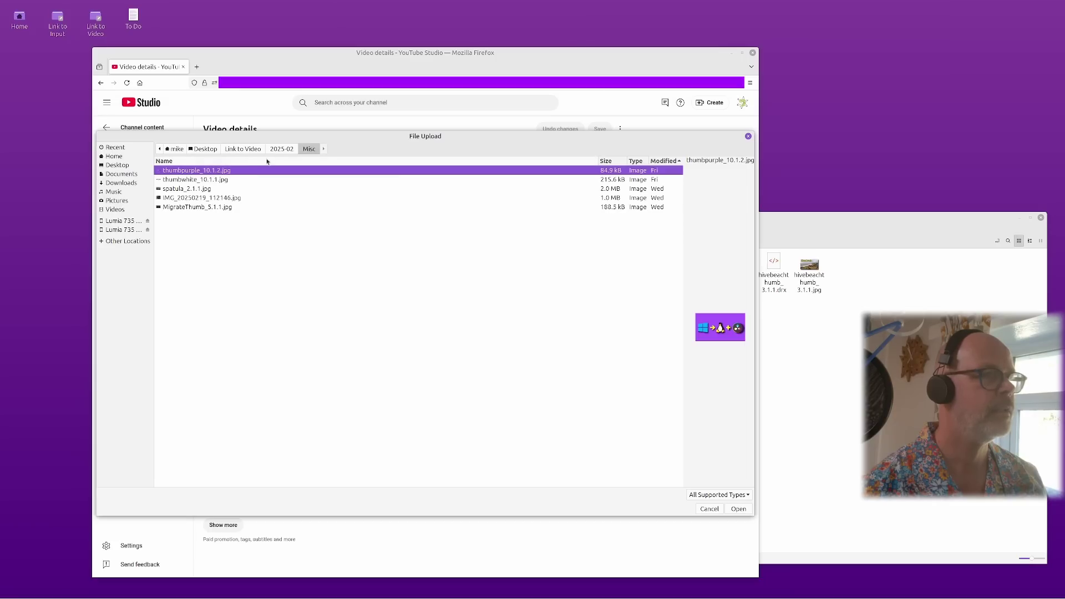
pyautogui.click(281, 150)
pyautogui.doubleClick(211, 272)
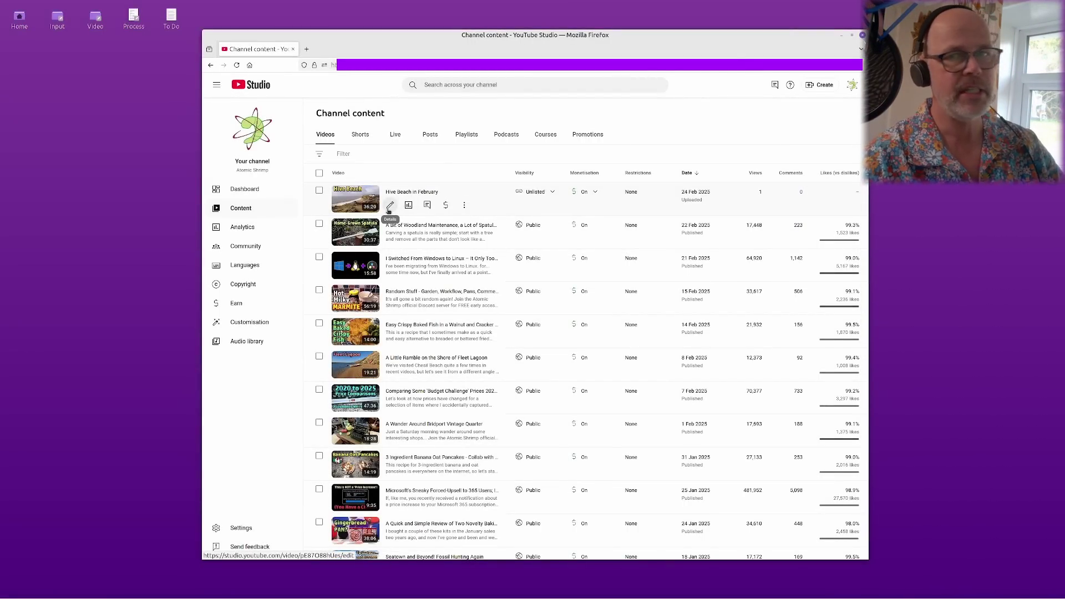
# Reopen the Hive Beach in February details and import the end screen from the Little Ramble on the Shore of Fleet Lagoon video
pyautogui.click(390, 207)
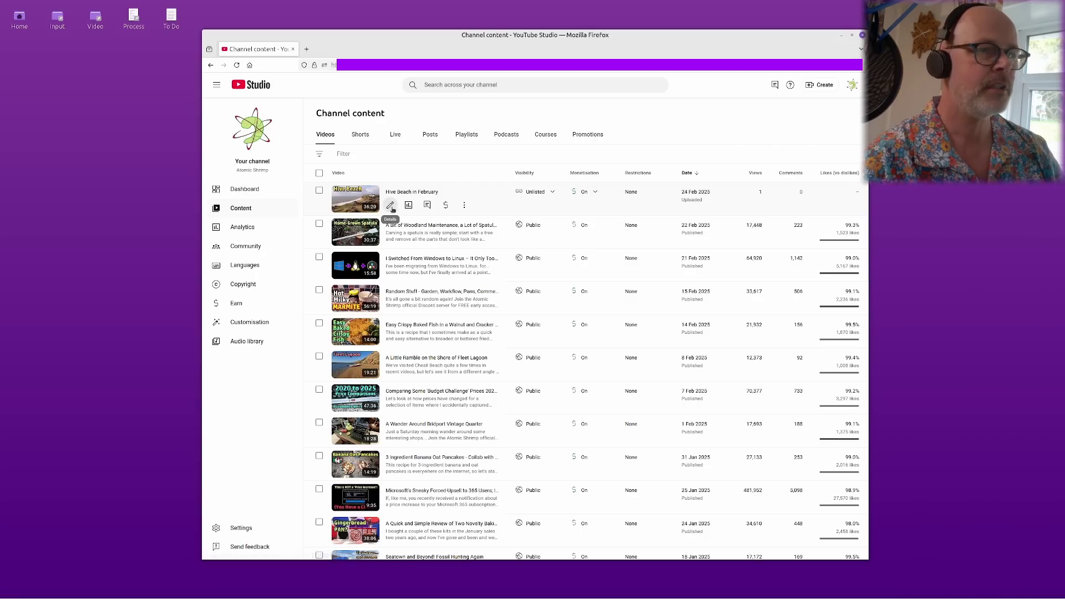
pyautogui.click(684, 399)
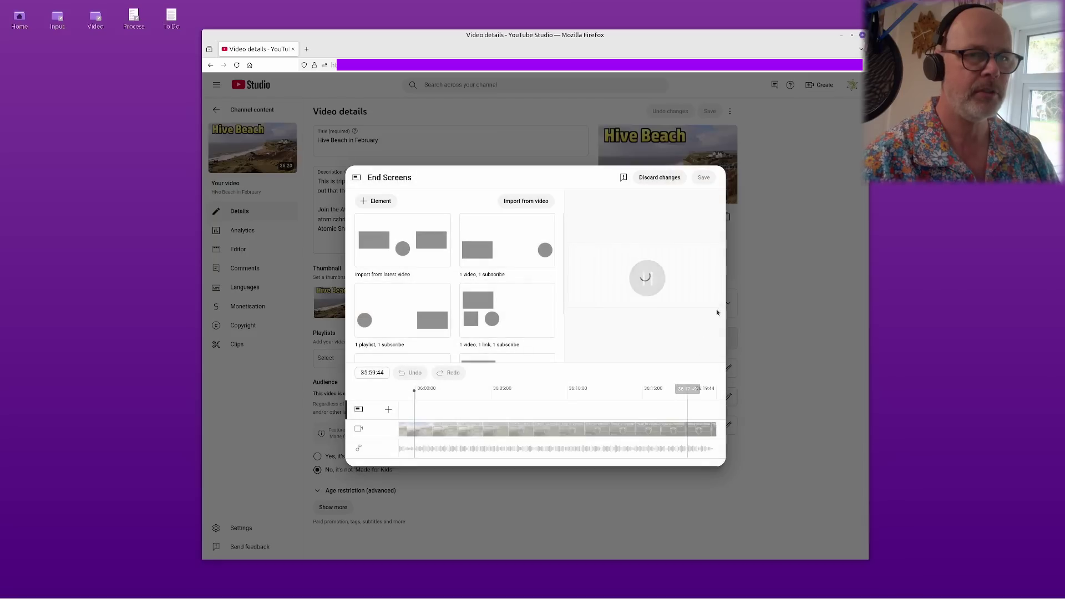
pyautogui.click(535, 201)
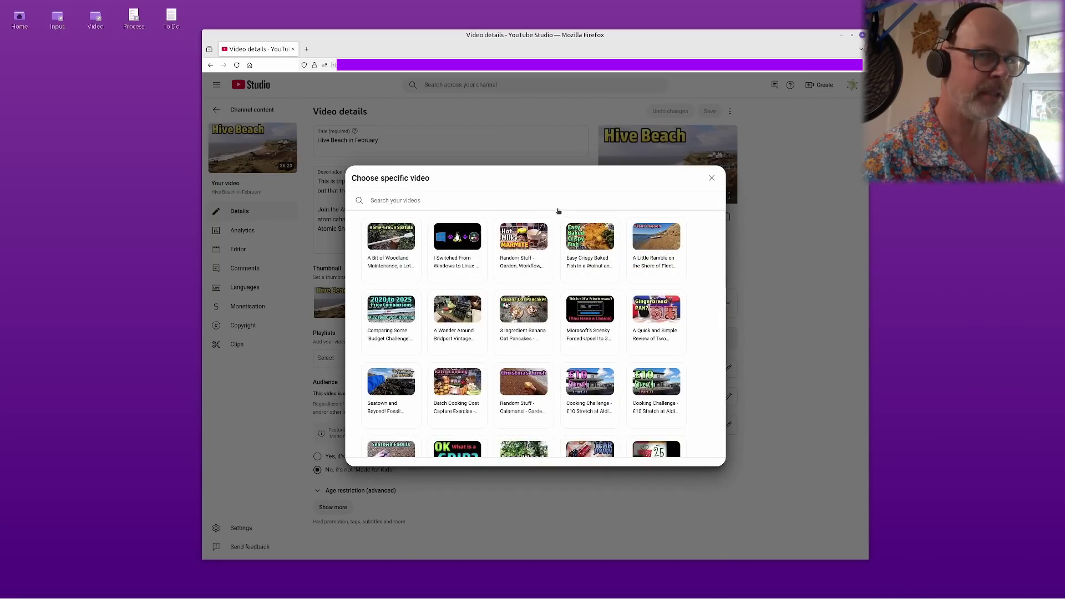
pyautogui.click(659, 246)
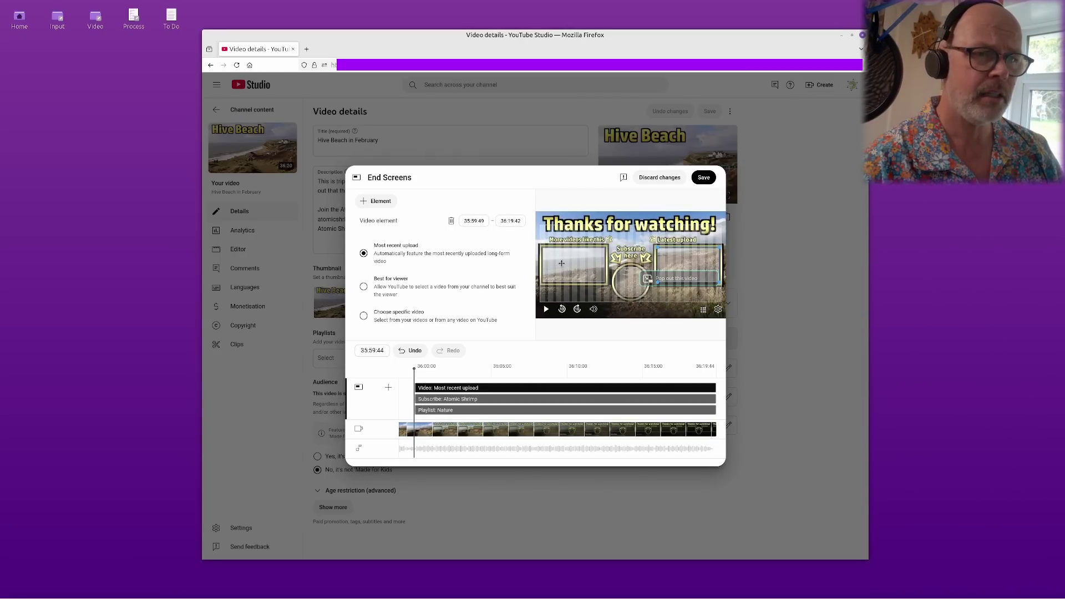
# Review the end screen's Nature playlist, most recent upload and subscribe elements, and save the end screen
pyautogui.click(561, 263)
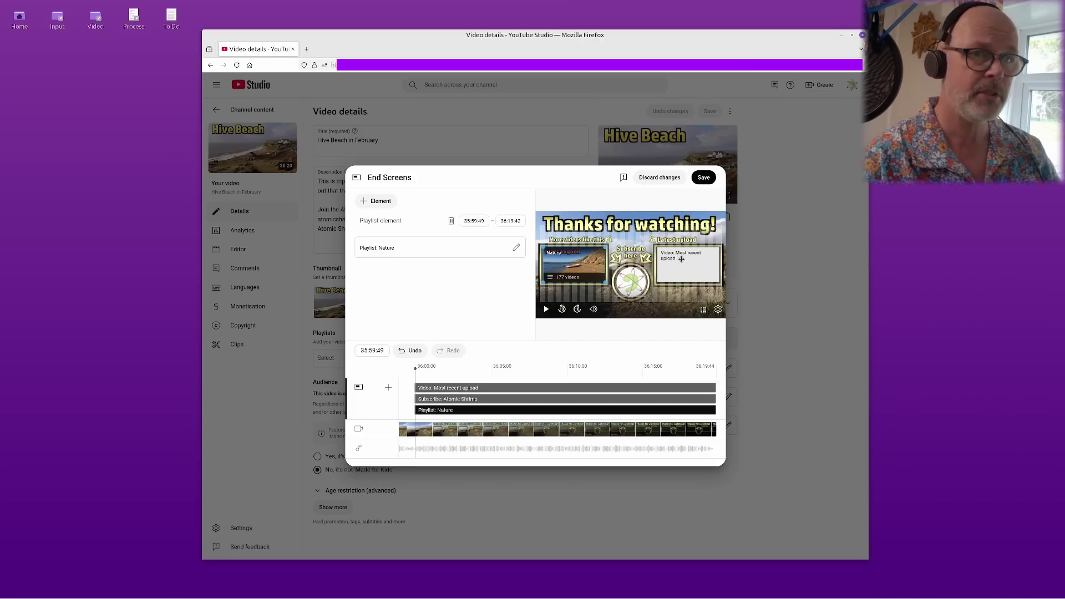
pyautogui.click(709, 268)
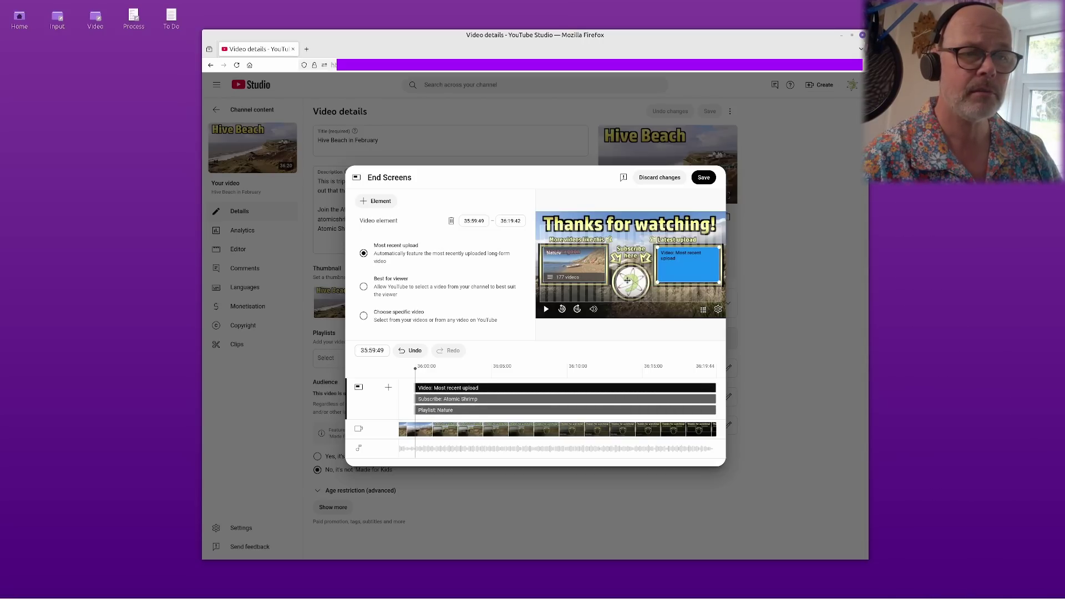
pyautogui.click(623, 275)
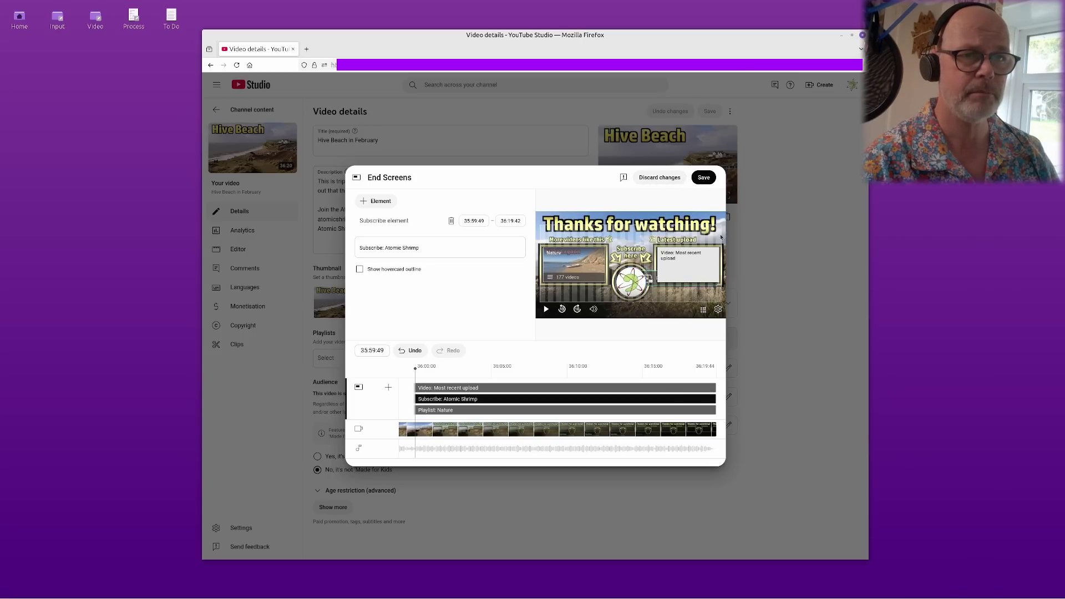
pyautogui.click(703, 177)
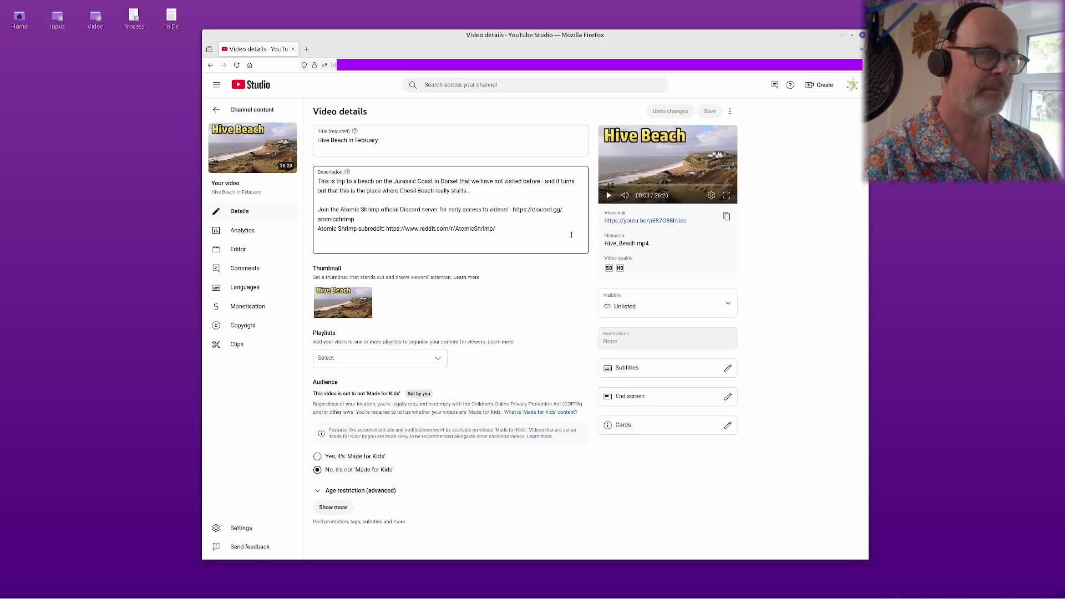
# Add a video card at 00:35:08 linking to Chesil Beach Pebble Survey Part 1, found by searching for "chesil"
pyautogui.click(665, 425)
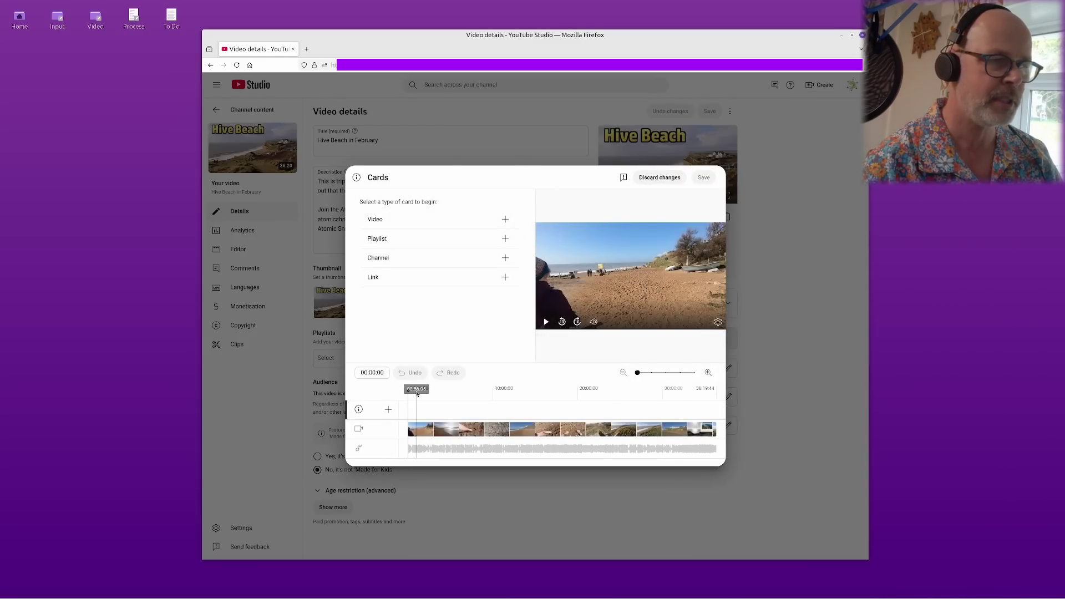
pyautogui.click(547, 322)
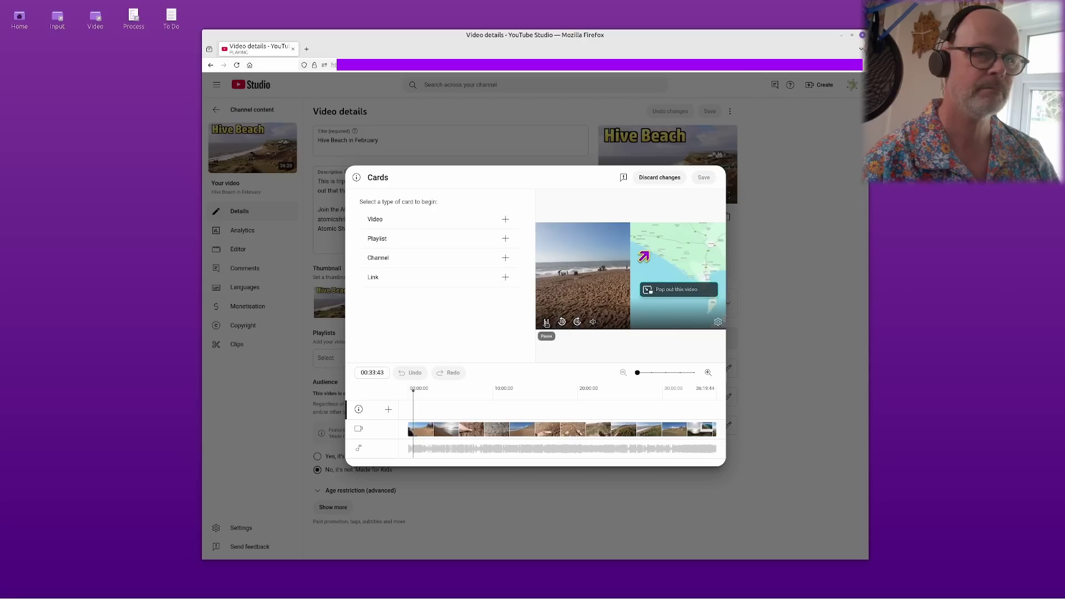
pyautogui.click(546, 322)
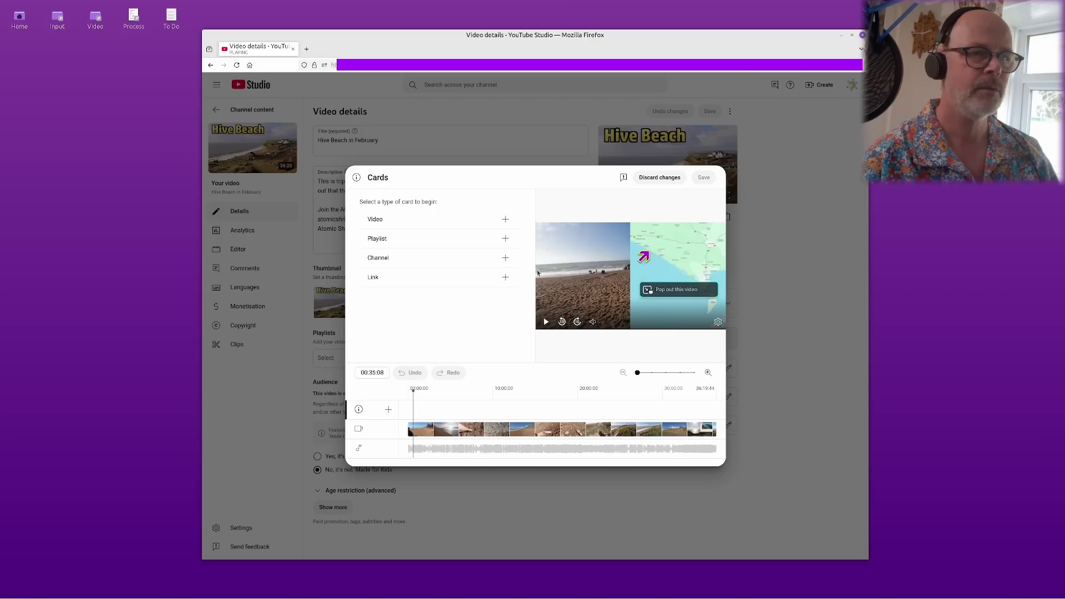
pyautogui.click(505, 219)
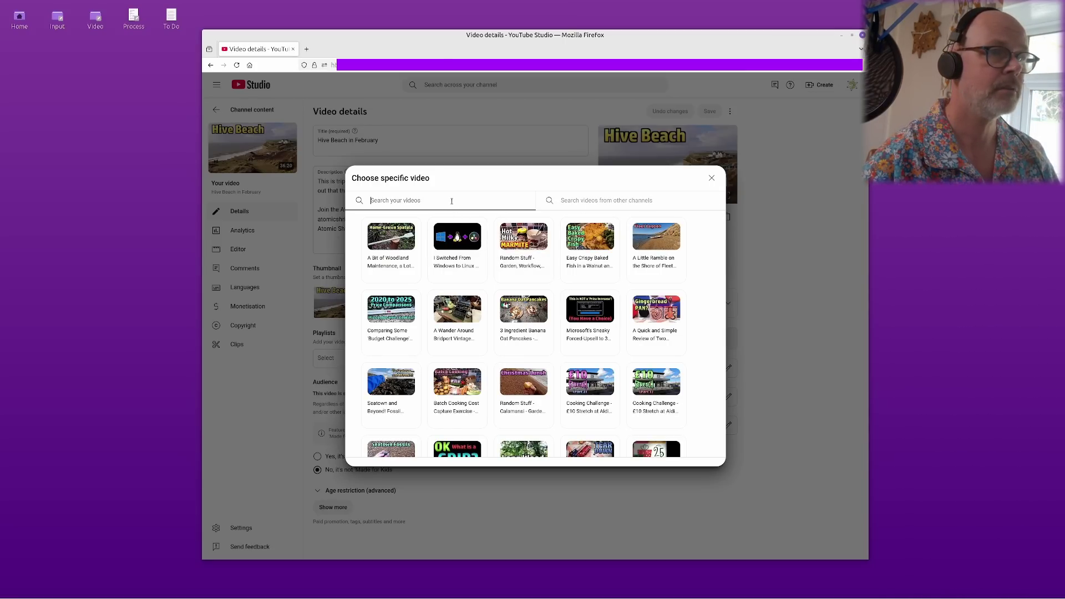
pyautogui.write('ches')
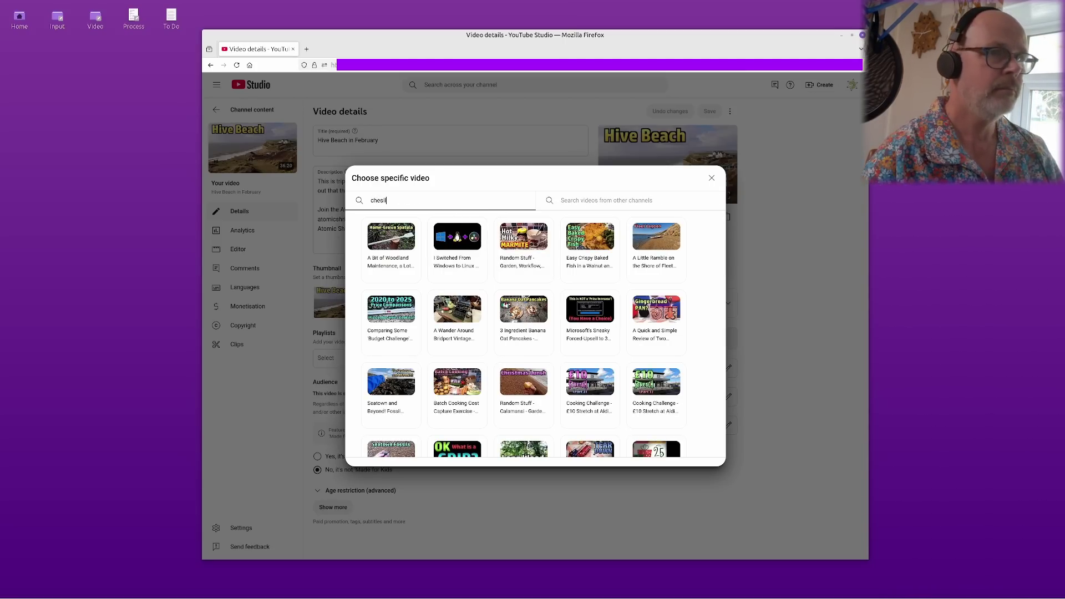
pyautogui.write('il')
pyautogui.click(465, 240)
# Set the card's teaser text to "Chesil Beach Gravel Survey" and save the cards
pyautogui.click(427, 314)
pyautogui.write('Chesil Beach GravelSurvey')
pyautogui.click(408, 315)
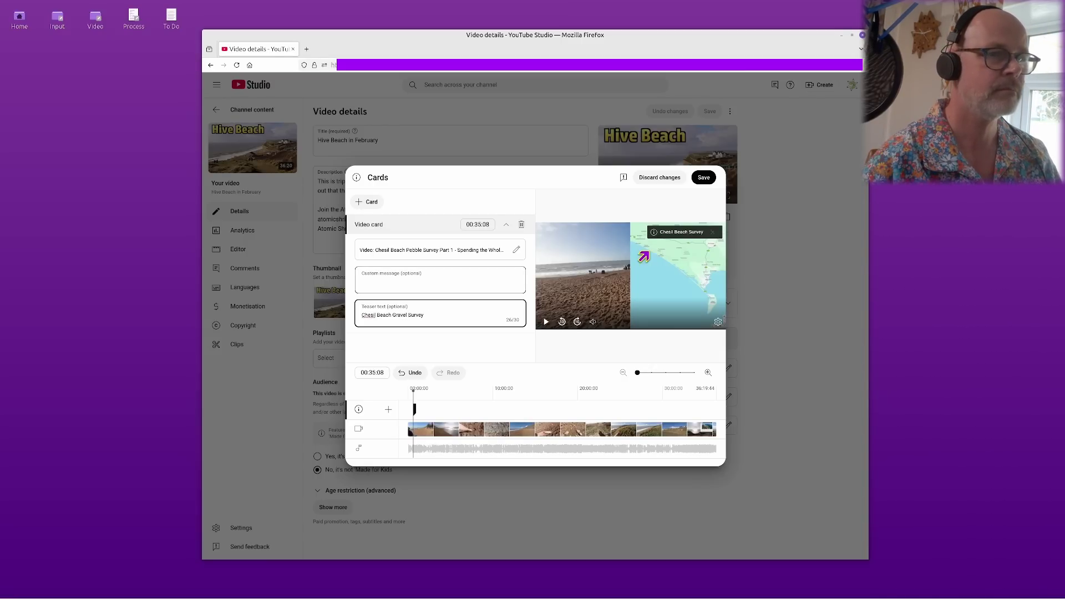
pyautogui.click(701, 178)
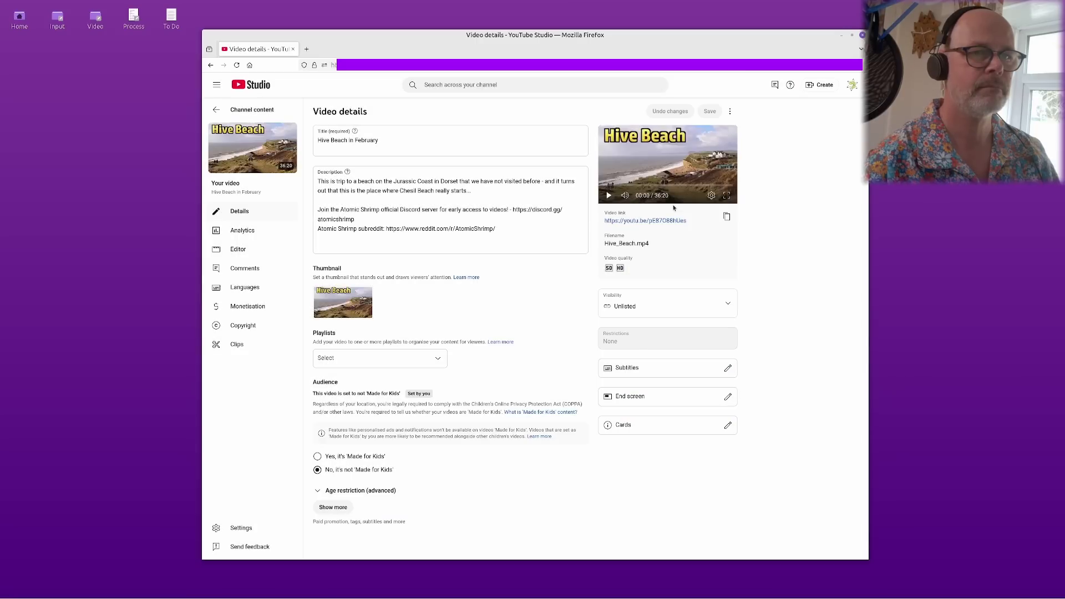
# Open the video's YouTube watch page, check its card link and expanded description, and close the page
pyautogui.click(252, 149)
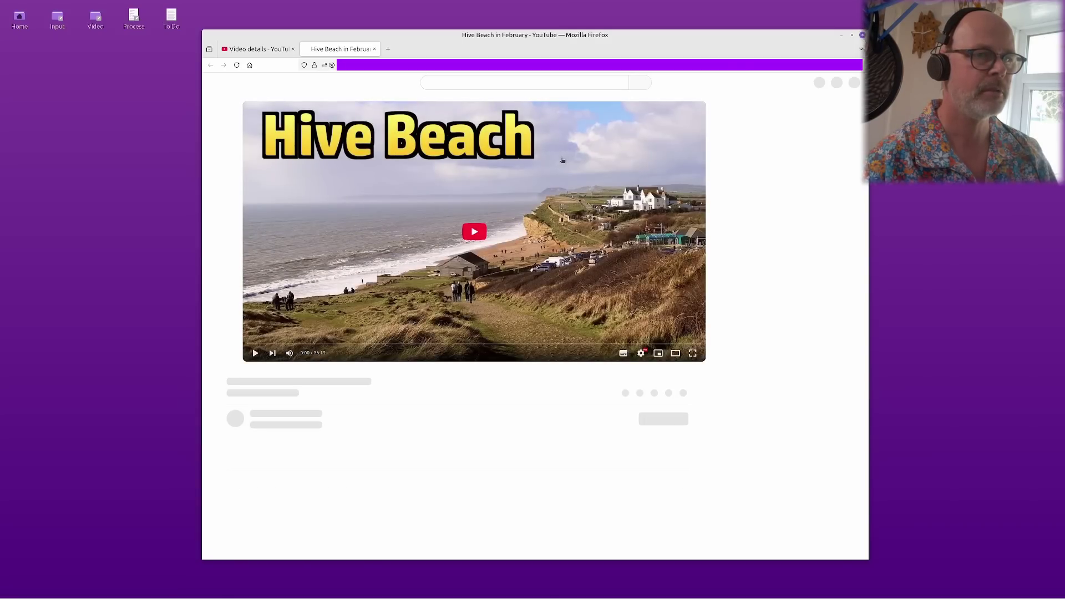
pyautogui.scroll(-4, 693, 117)
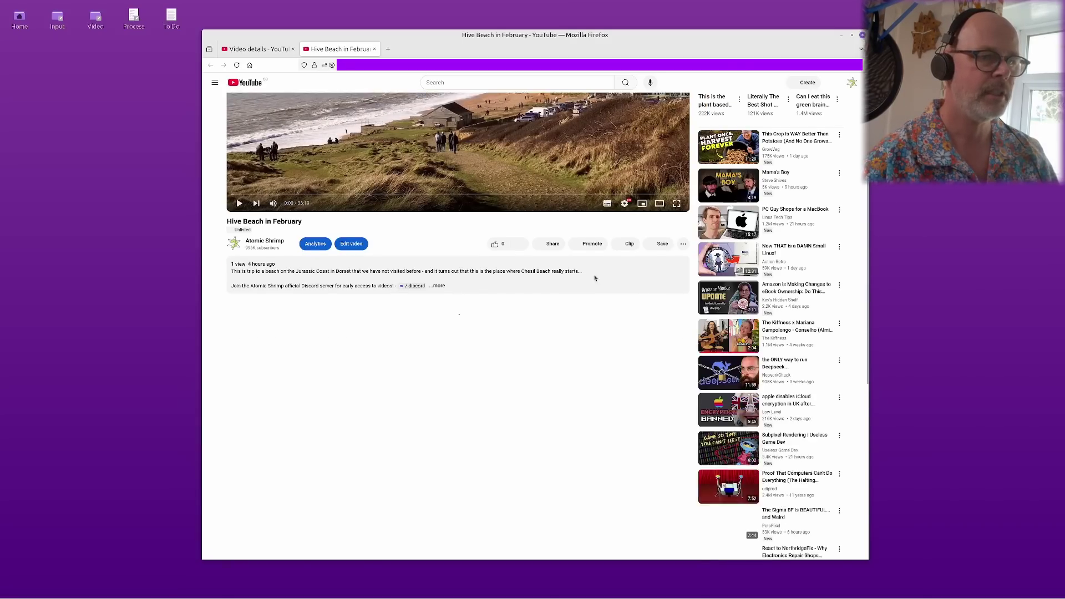
pyautogui.scroll(4, 693, 116)
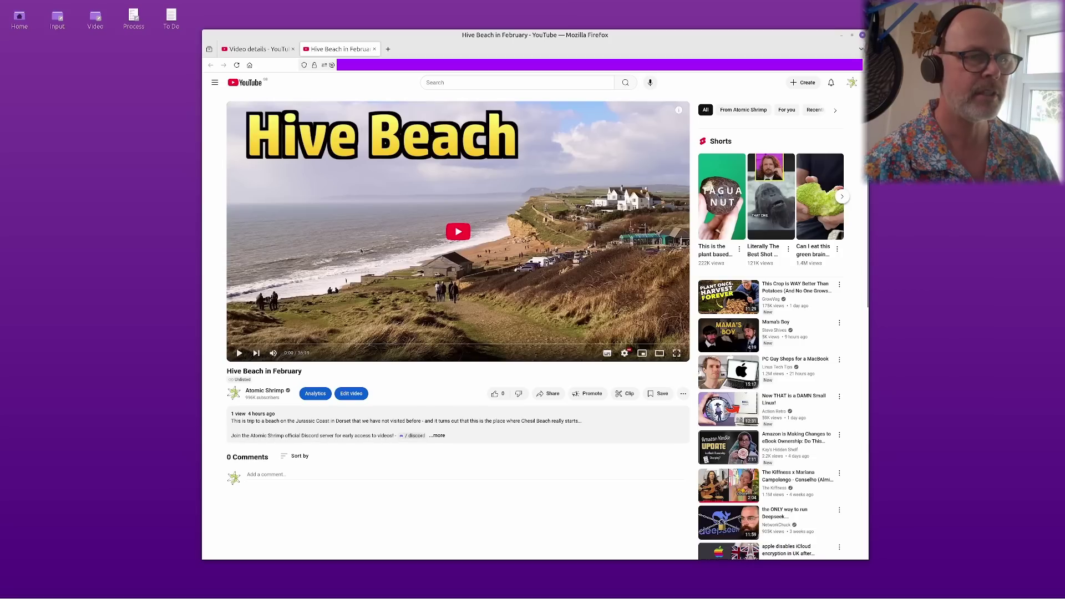
pyautogui.moveTo(253, 344); pyautogui.dragTo(399, 286)
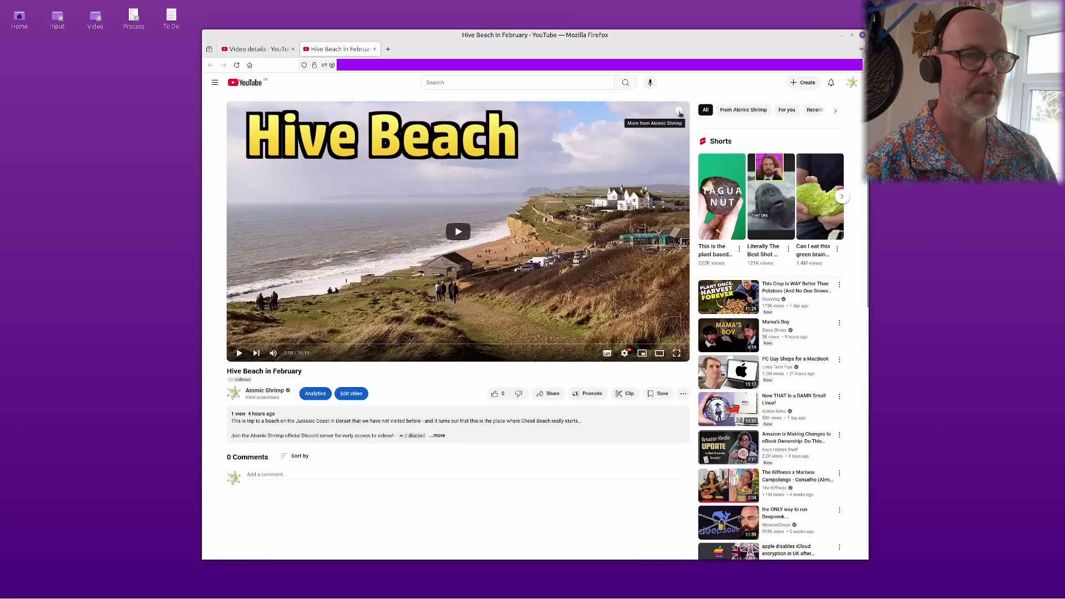
pyautogui.click(438, 435)
pyautogui.scroll(-5, 310, 519)
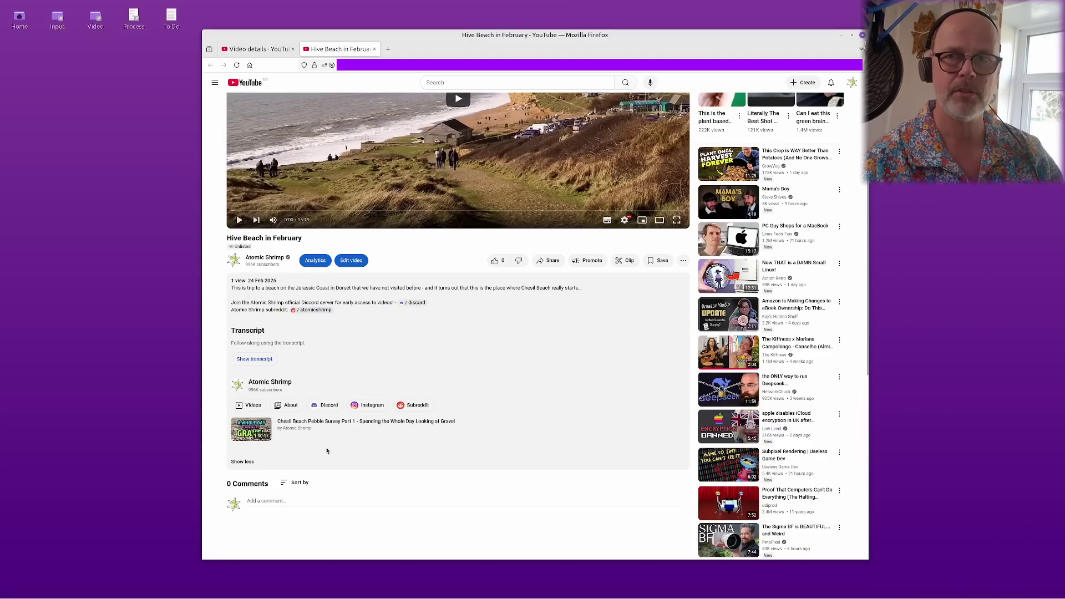
pyautogui.scroll(3, 326, 448)
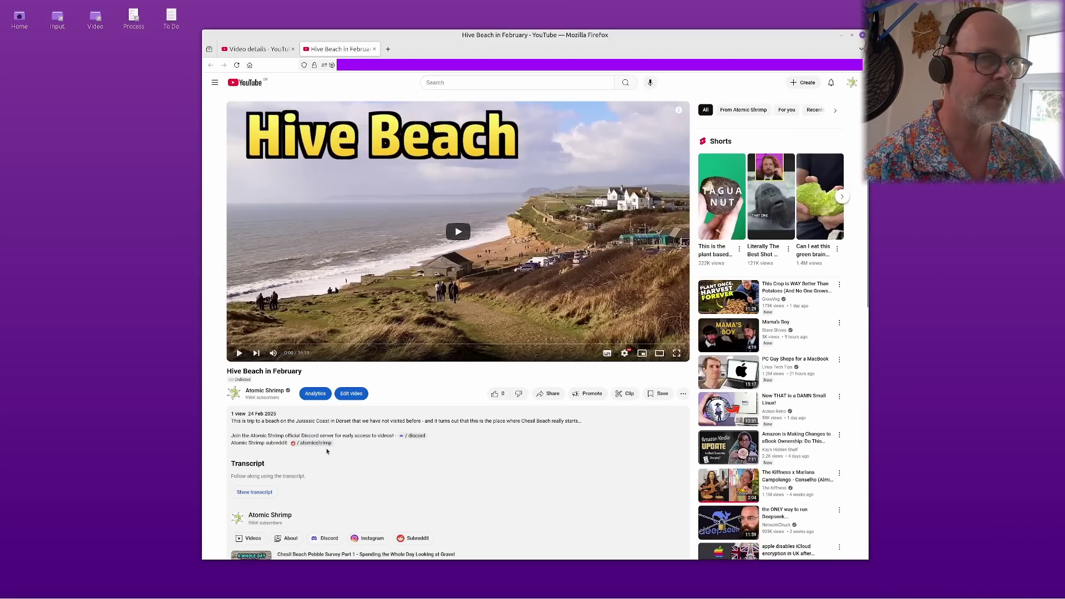
pyautogui.hotkey('ctrl', 'w')
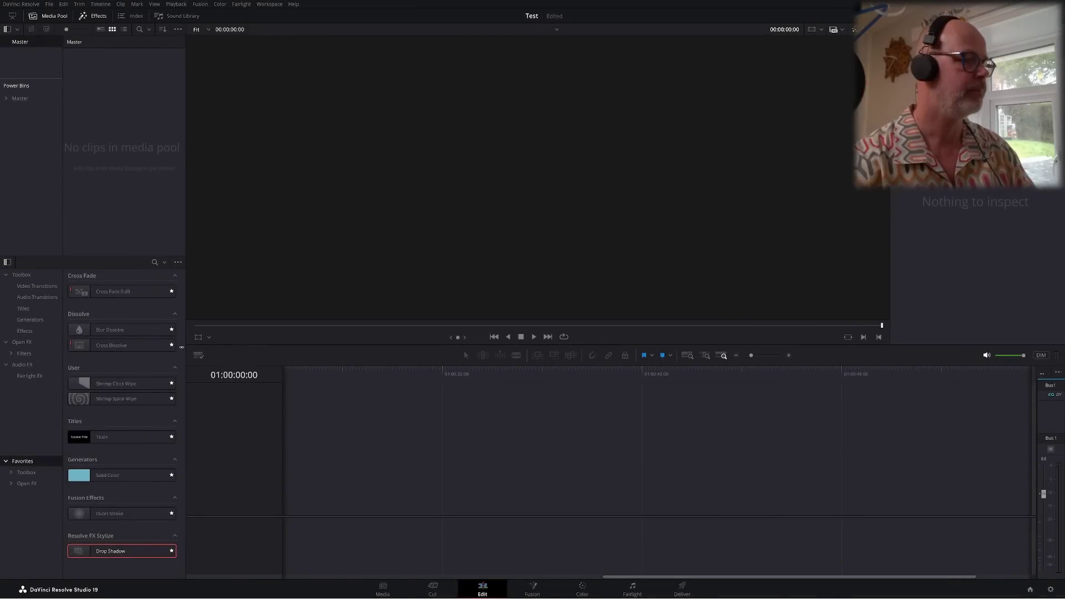
# From the file manager, import WP_20210228_001.mov in the Video/2025-02/Left folder into the Test project's media pool in DaVinci Resolve
pyautogui.click(24, 591)
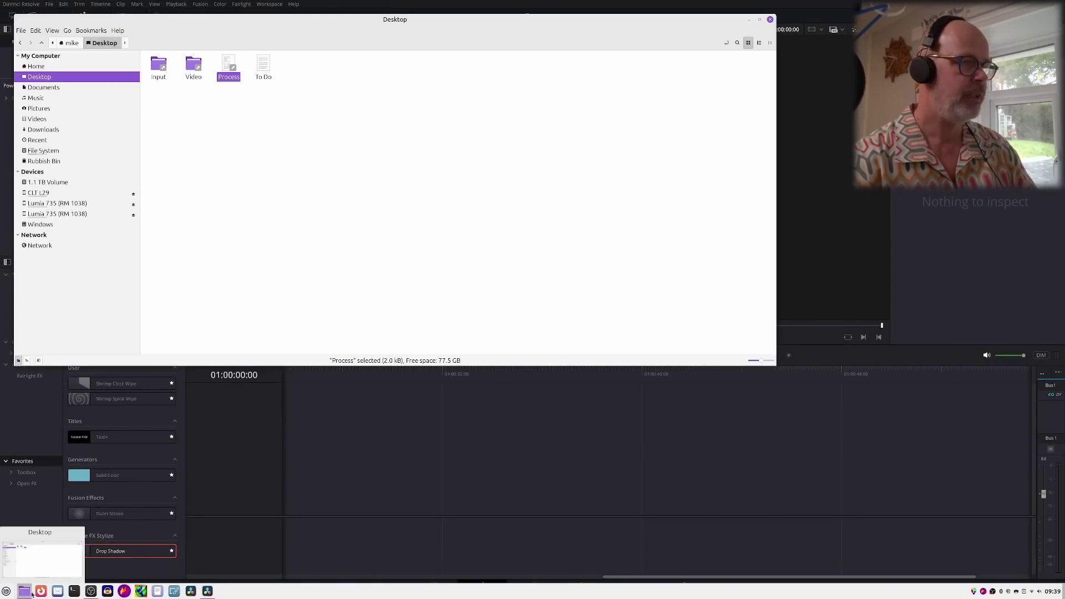
pyautogui.doubleClick(193, 67)
pyautogui.doubleClick(263, 67)
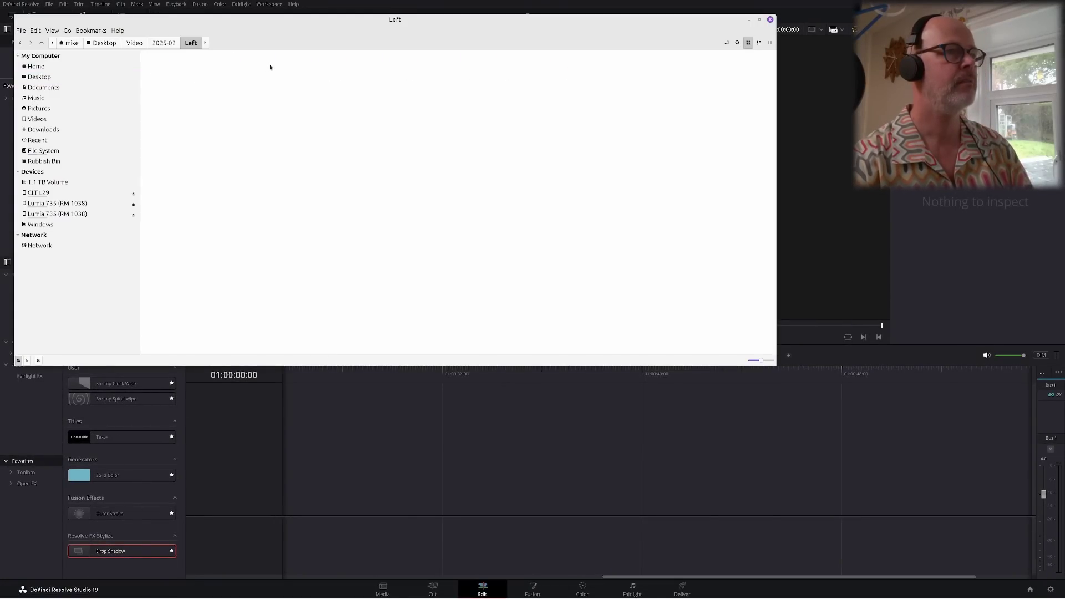
pyautogui.moveTo(376, 22); pyautogui.dragTo(534, 85)
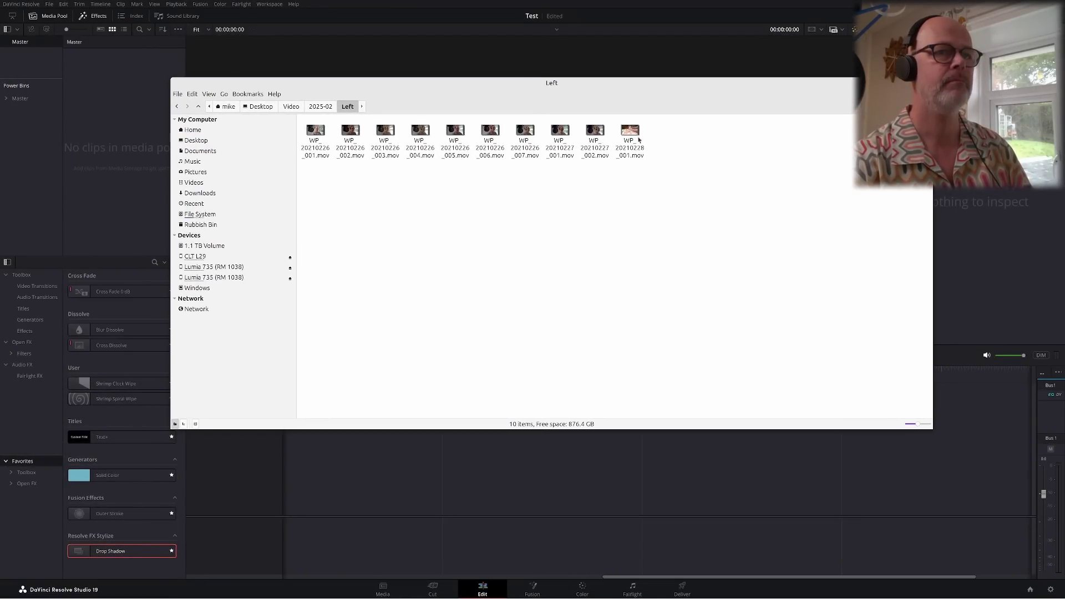
pyautogui.moveTo(636, 135); pyautogui.dragTo(142, 139)
# Import WP_20150415_001.mov from the other side-camera folder and VID_20250226_093516.mov from the Main folder, and return to DaVinci Resolve
pyautogui.hotkey('alt', 'Up')
pyautogui.doubleClick(521, 131)
pyautogui.moveTo(316, 130); pyautogui.dragTo(122, 63)
pyautogui.hotkey('alt', 'Up')
pyautogui.doubleClick(454, 130)
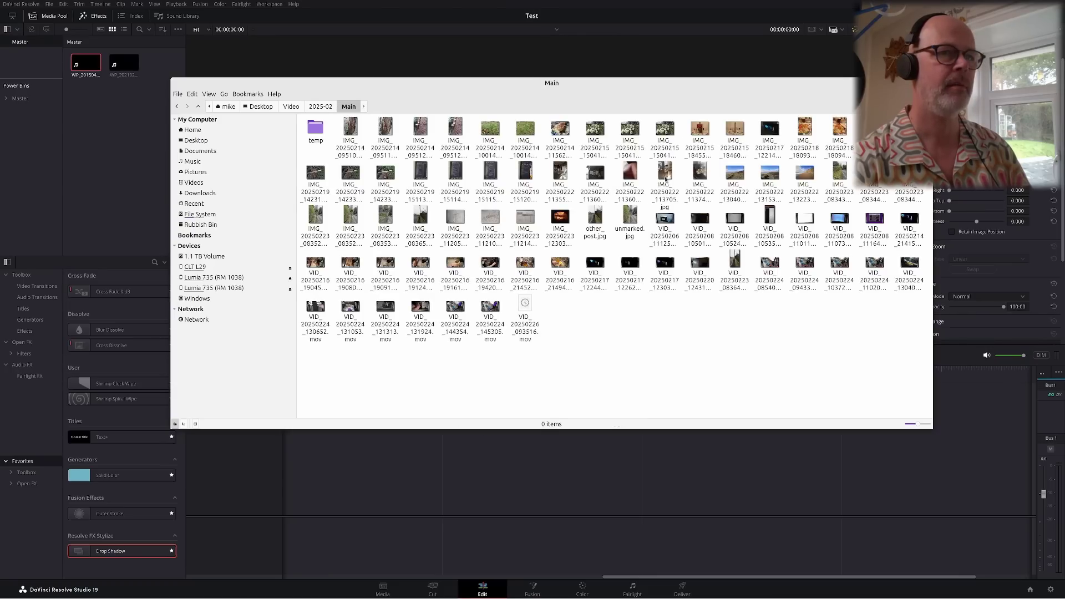
pyautogui.moveTo(713, 366); pyautogui.dragTo(145, 186)
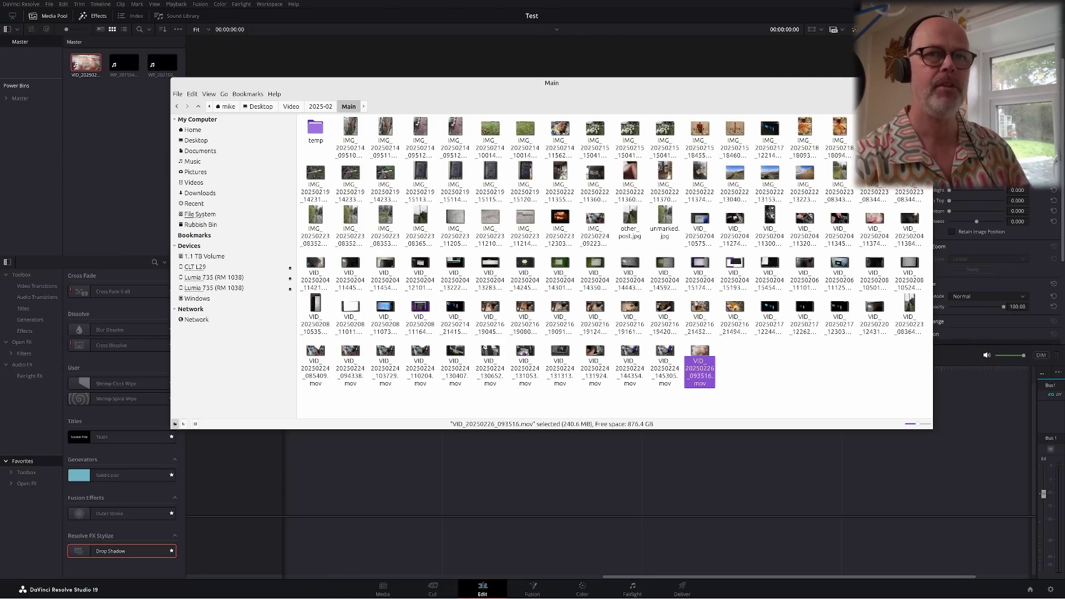
pyautogui.click(84, 82)
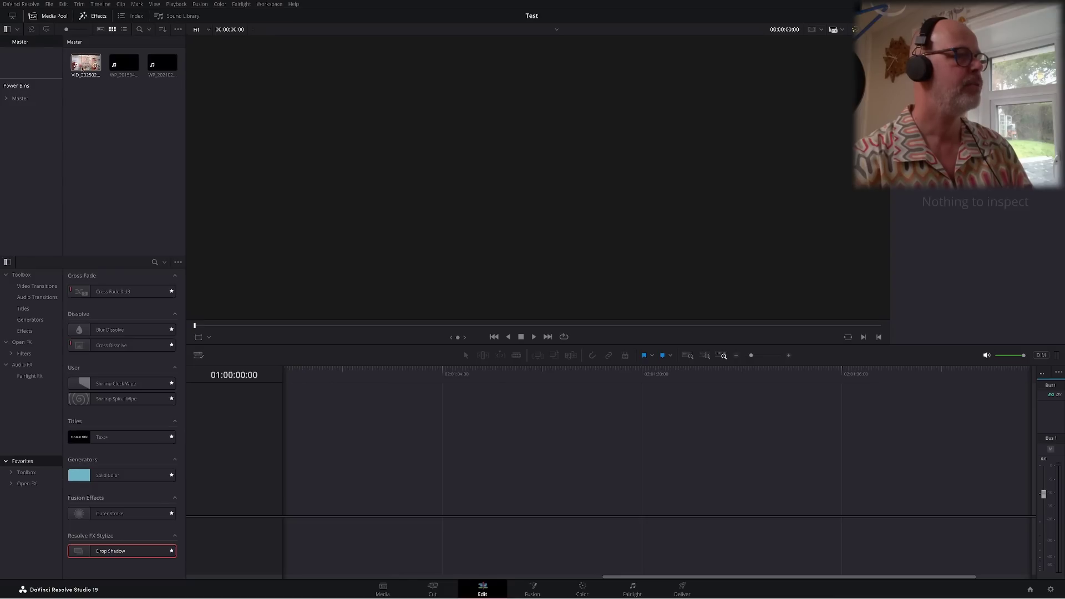
# Stack the clips on a new timeline: VID_20250226_093516.mov on V1, WP_20150415_001.mov on V2 and WP_20210228_001.mov on V3
pyautogui.moveTo(86, 66); pyautogui.dragTo(377, 481)
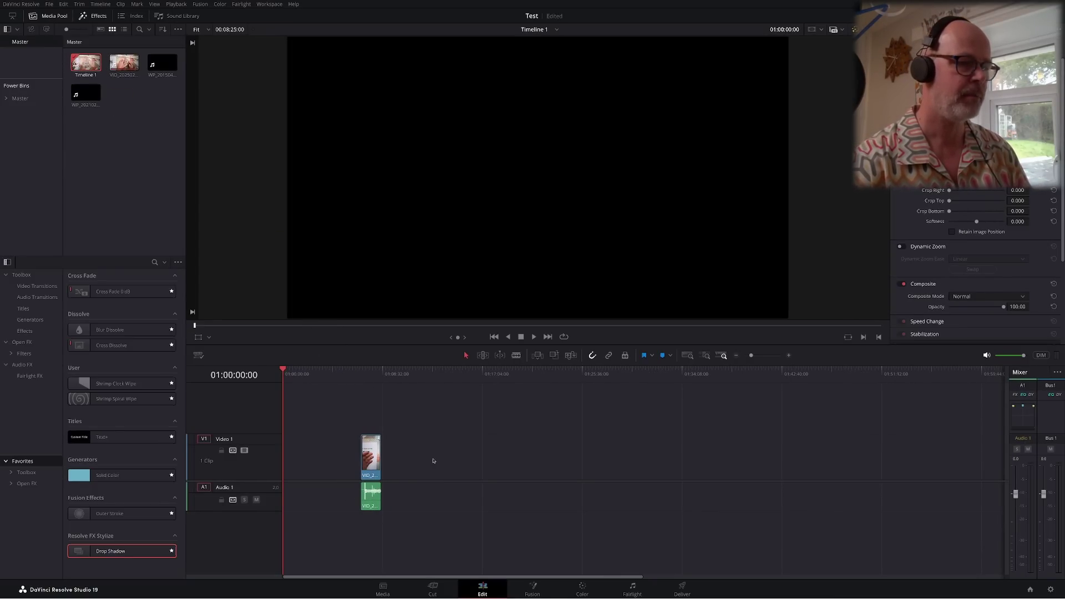
pyautogui.moveTo(162, 63); pyautogui.dragTo(552, 410)
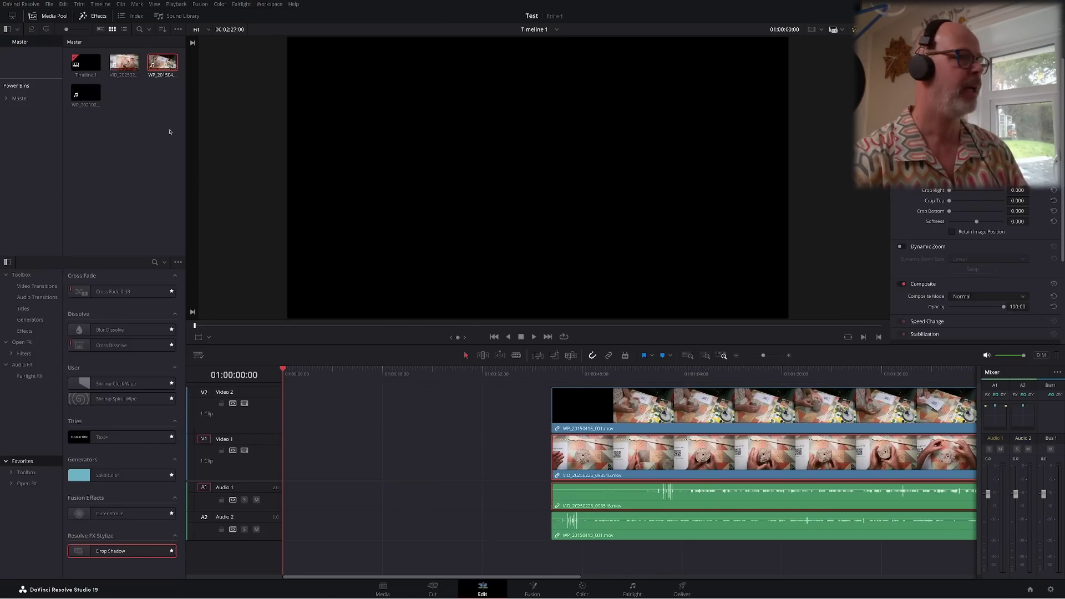
pyautogui.moveTo(86, 94); pyautogui.dragTo(495, 408)
pyautogui.click(640, 448)
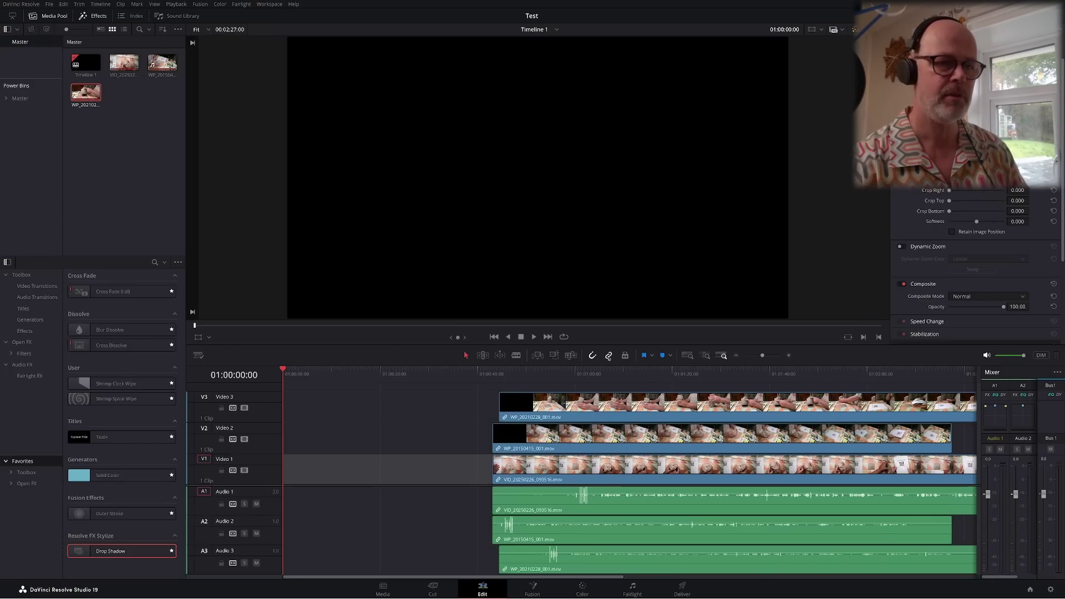
pyautogui.click(787, 356)
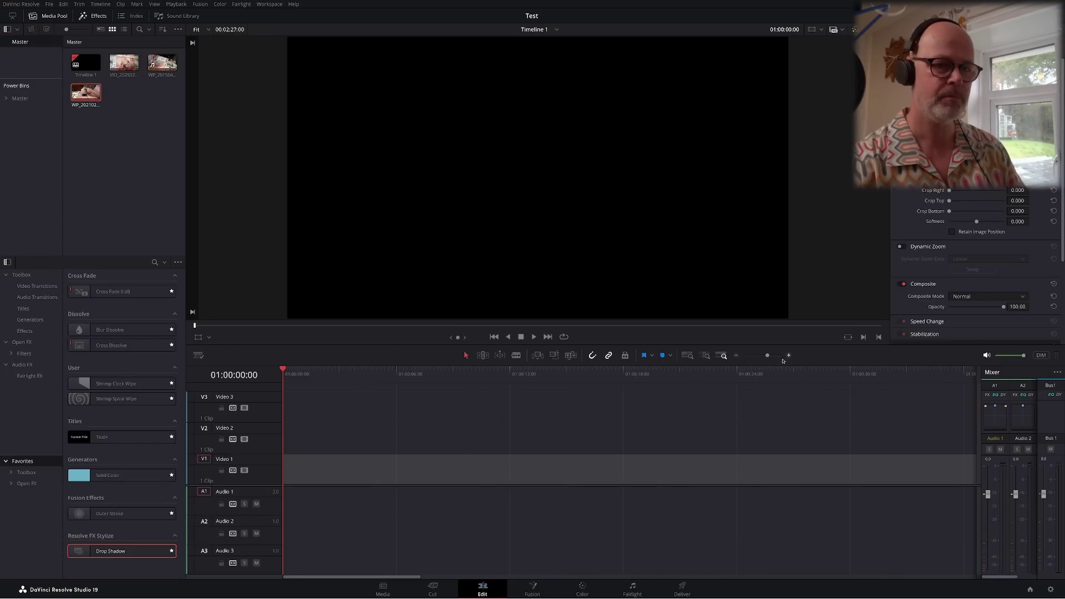
pyautogui.click(737, 356)
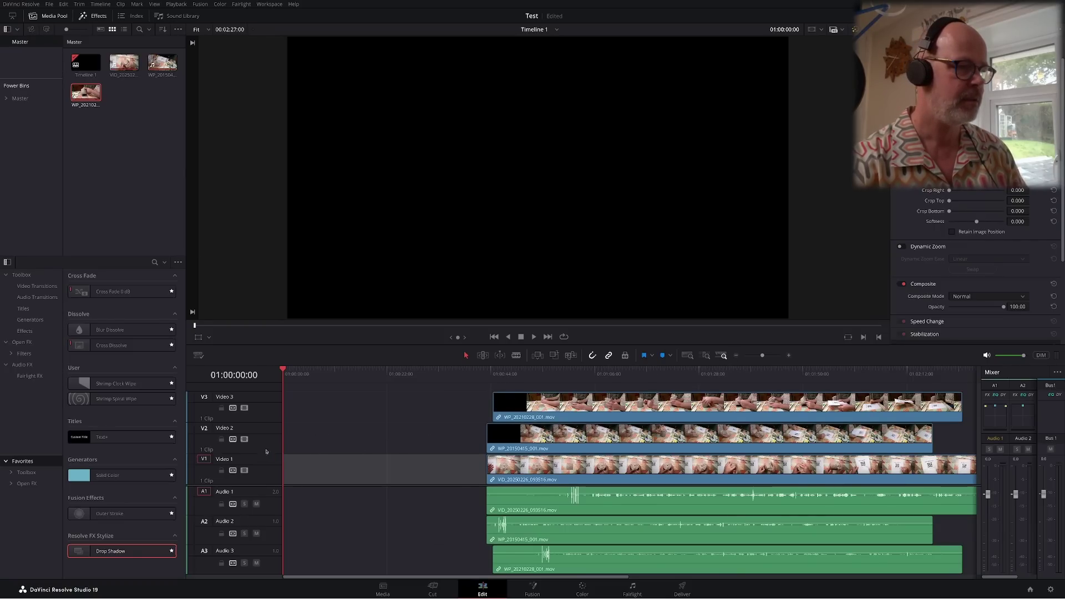
# Hide the Video 2 and Video 3 tracks and find the hand claps in the Video 1 and Video 2 clips near 01:00:46:00
pyautogui.click(244, 439)
pyautogui.click(244, 407)
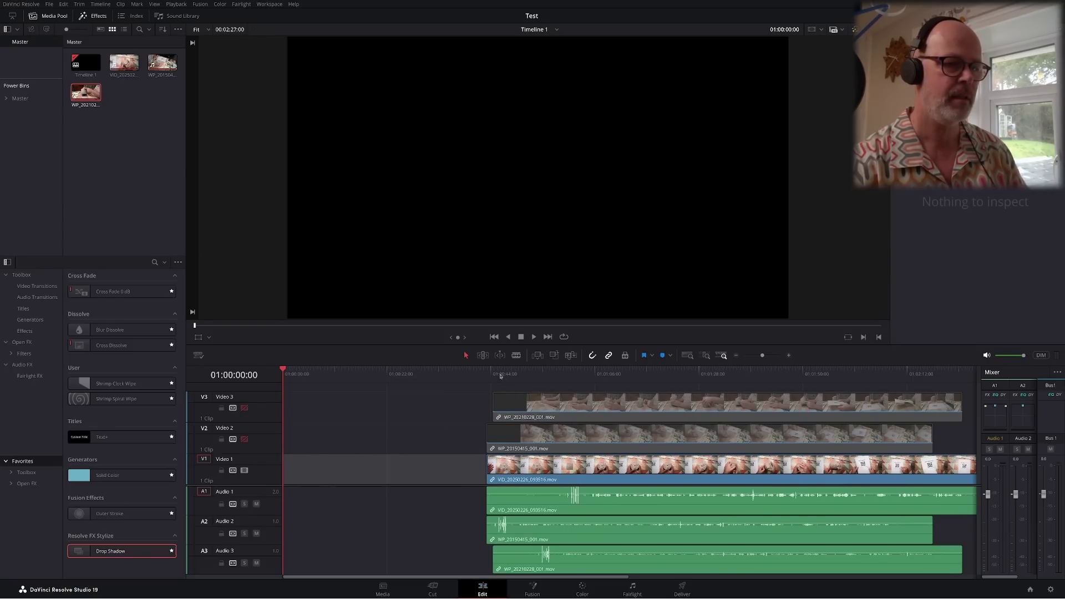
pyautogui.click(502, 375)
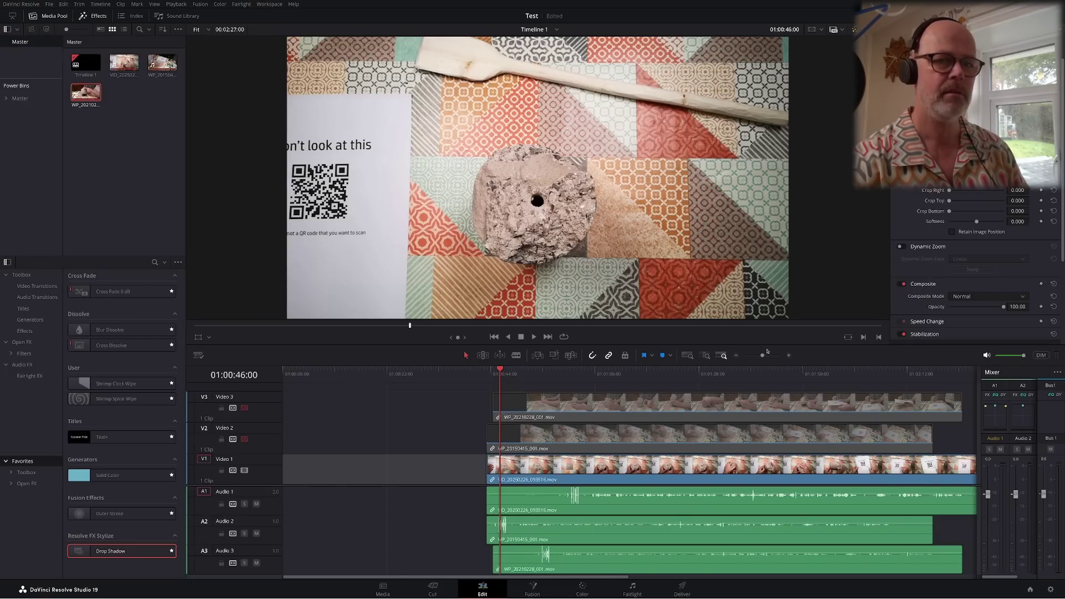
pyautogui.click(765, 349)
pyautogui.click(634, 376)
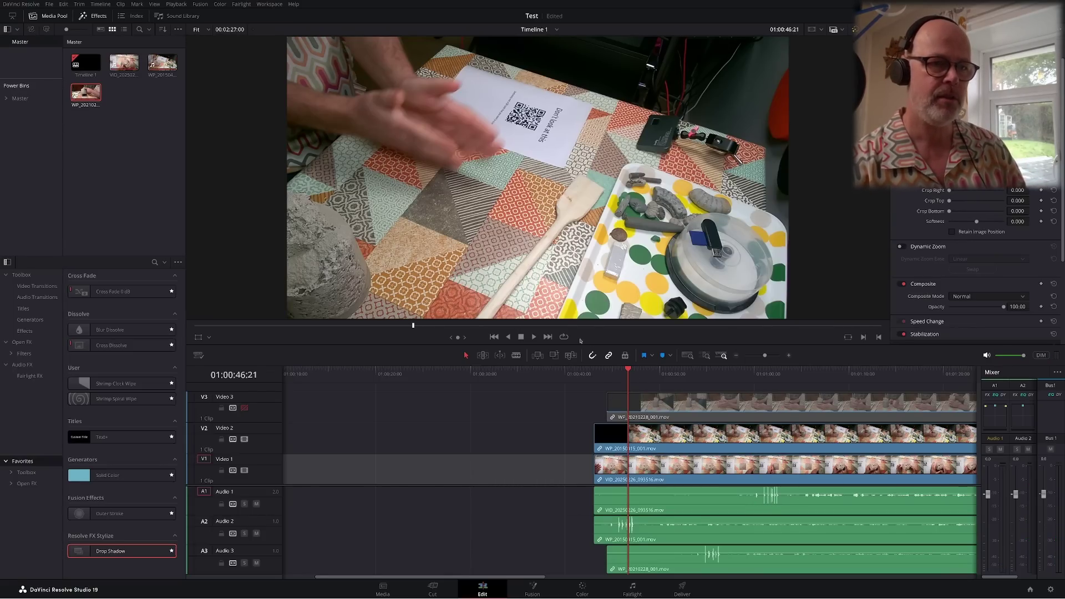
# Try to align the three cameras' clips manually by matching the clap spikes in their audio waveforms, and undo the moves
pyautogui.moveTo(742, 496); pyautogui.dragTo(593, 503)
pyautogui.moveTo(685, 565); pyautogui.dragTo(598, 559)
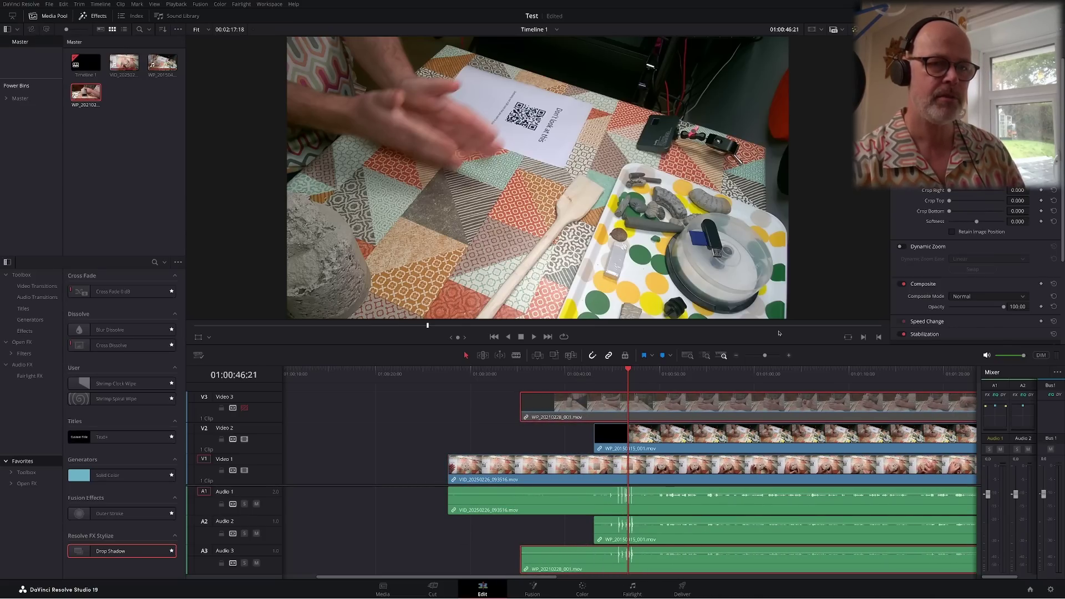
pyautogui.click(790, 355)
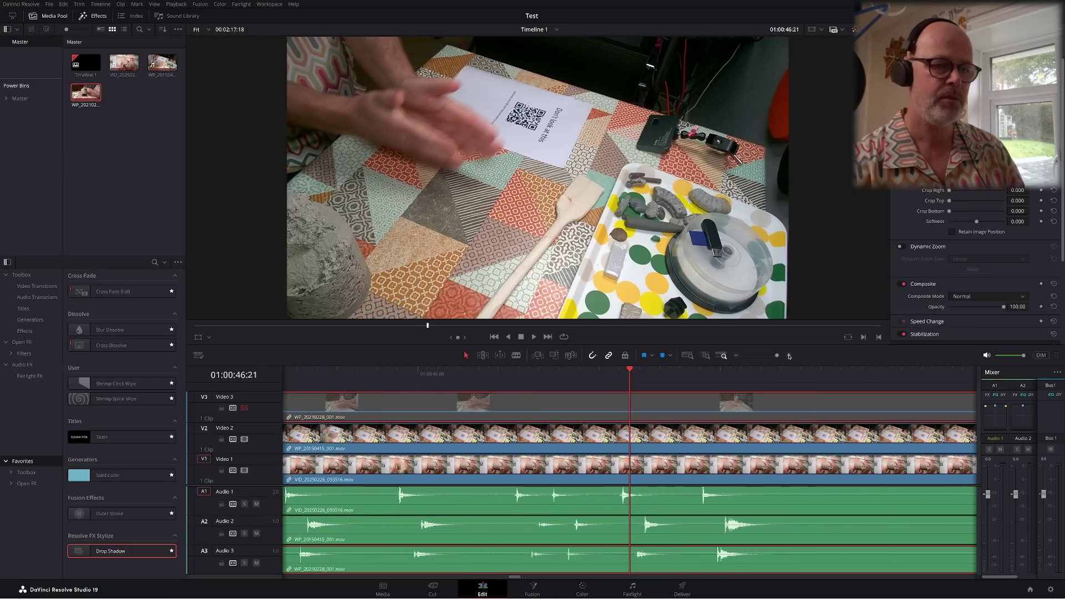
pyautogui.moveTo(706, 523); pyautogui.dragTo(686, 523)
pyautogui.moveTo(702, 566); pyautogui.dragTo(680, 566)
pyautogui.click(736, 355)
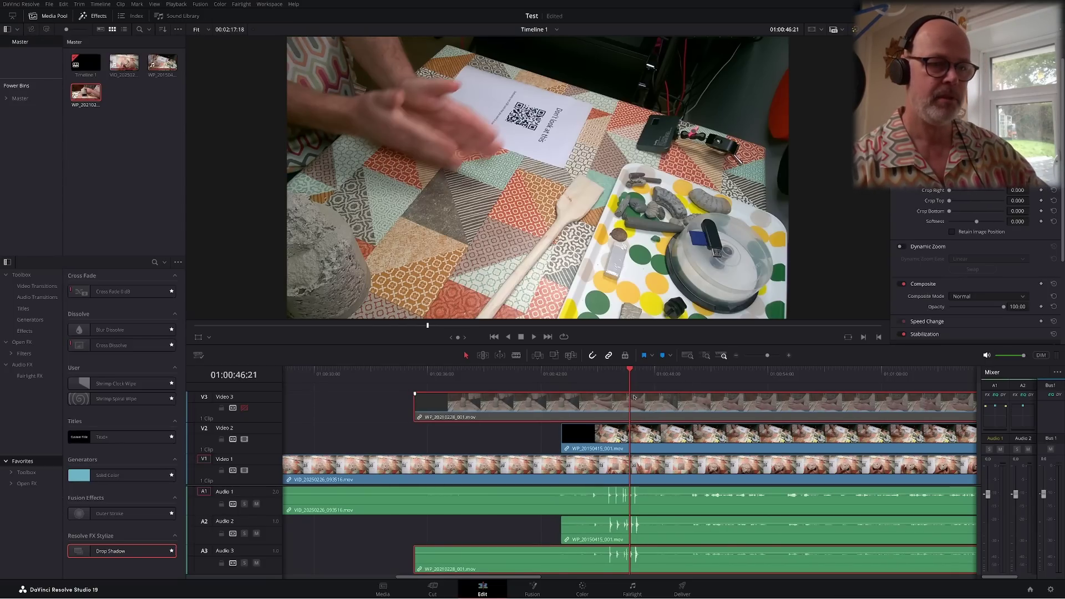
pyautogui.hotkey('ctrl', 'z')
pyautogui.hotkey('ctrl', 'z')
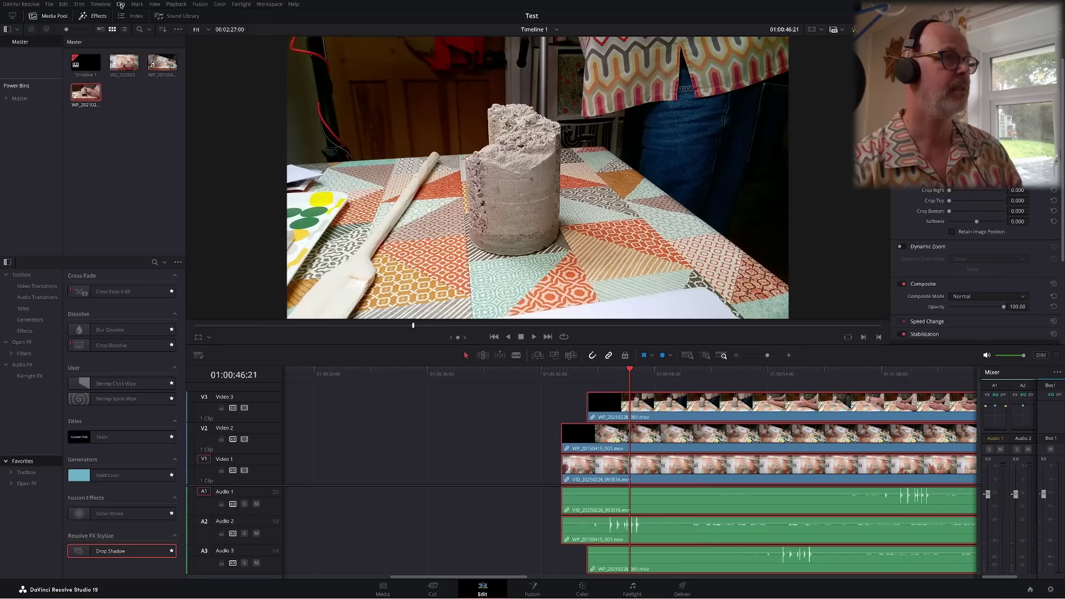
# Auto-align the selected clips of all three cameras, synchronizing by waveform with track number 1
pyautogui.click(120, 4)
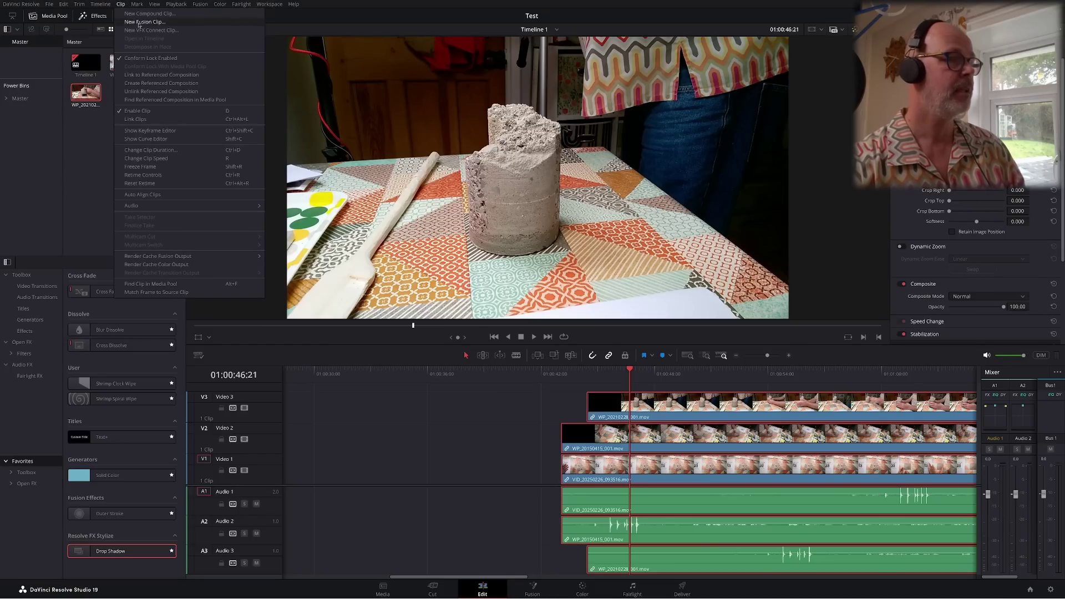
pyautogui.click(176, 195)
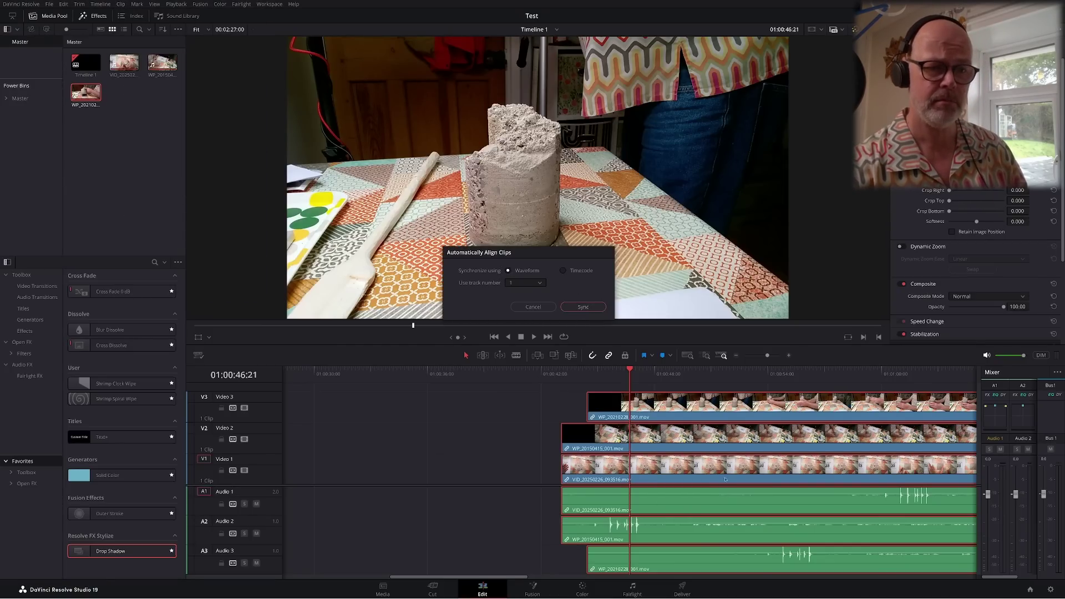
pyautogui.click(582, 307)
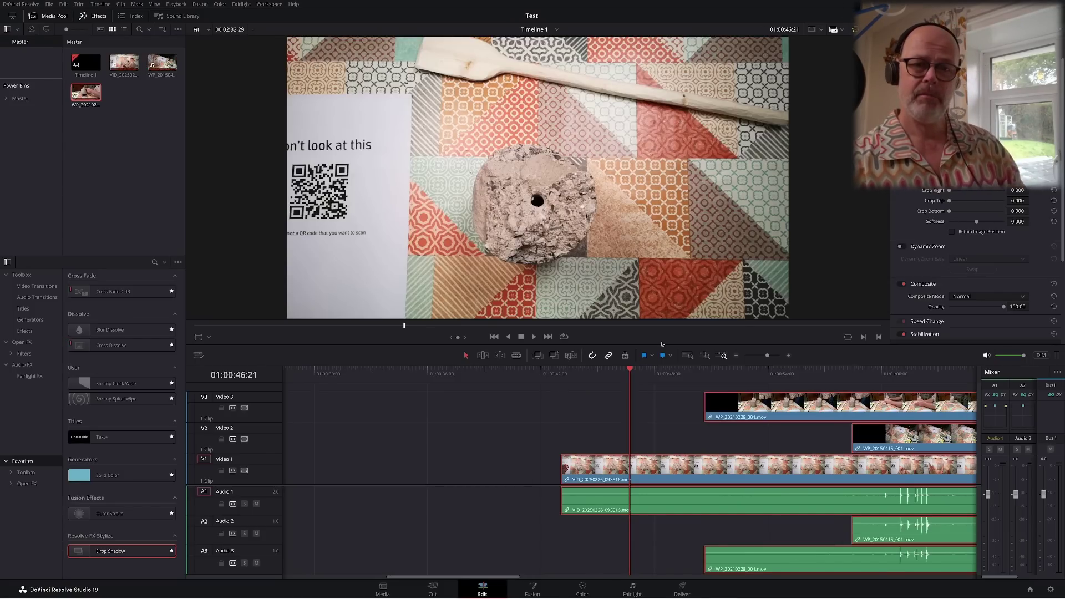
# Play the hand claps and compare the clap spikes on Audio 1, 2 and 3 to check the synchronization
pyautogui.click(884, 372)
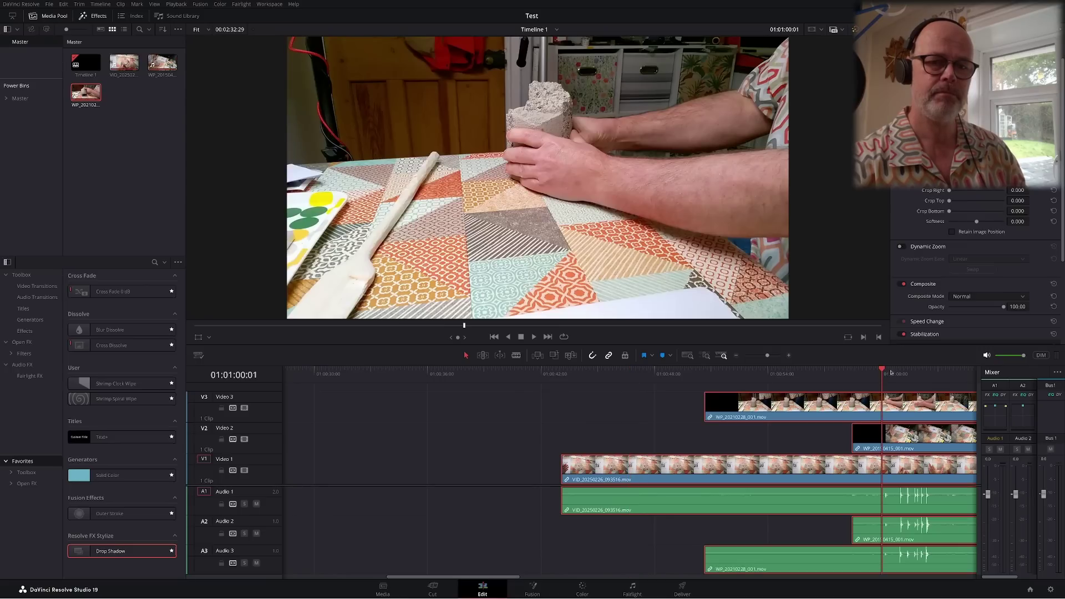
pyautogui.press('space')
pyautogui.press('space')
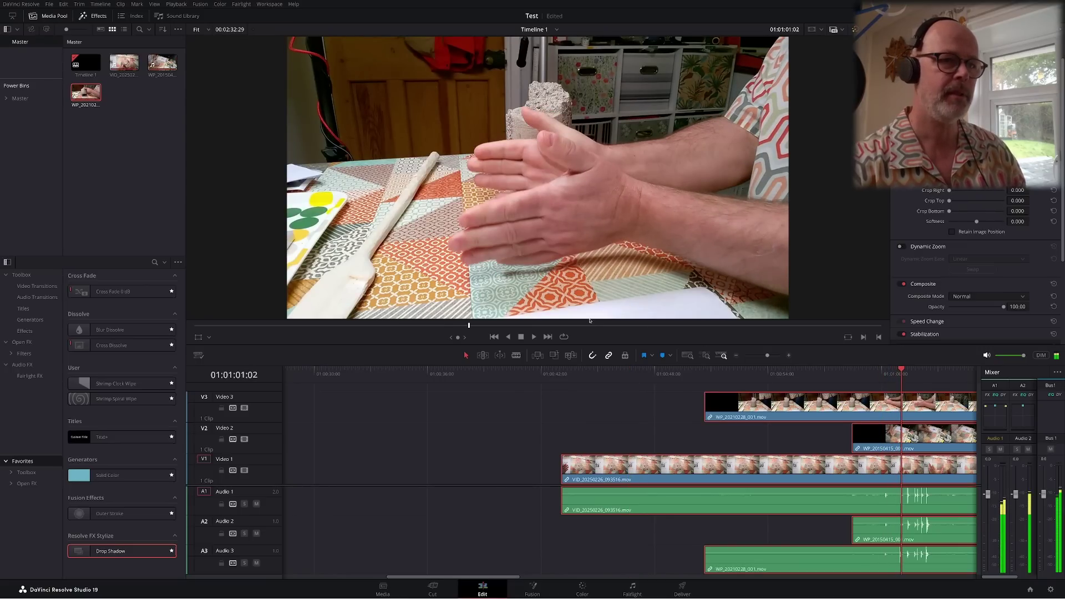
pyautogui.click(788, 355)
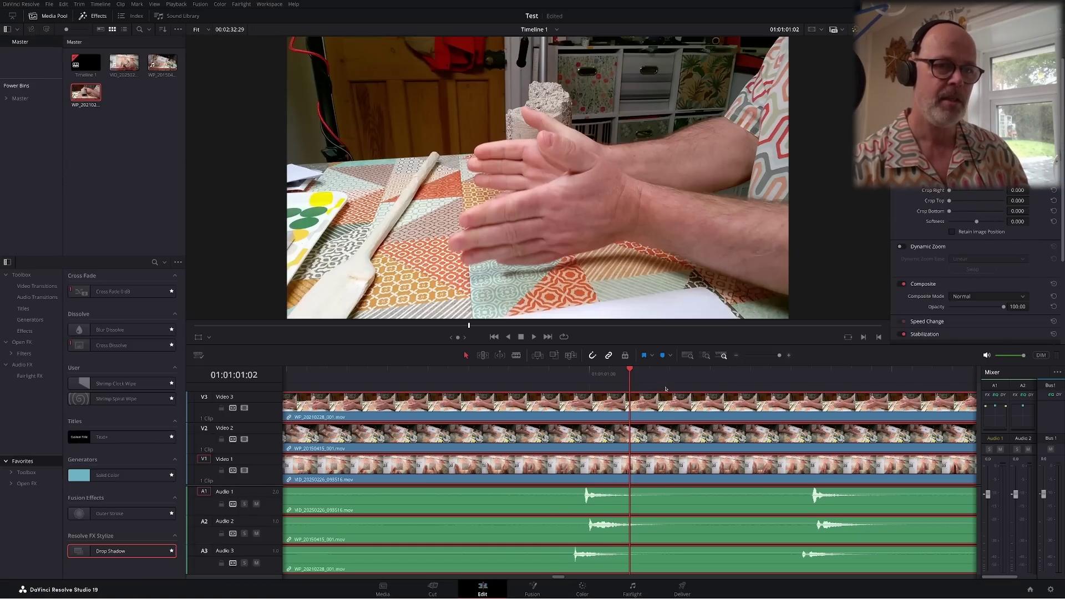
pyautogui.hscroll(5, 608, 569)
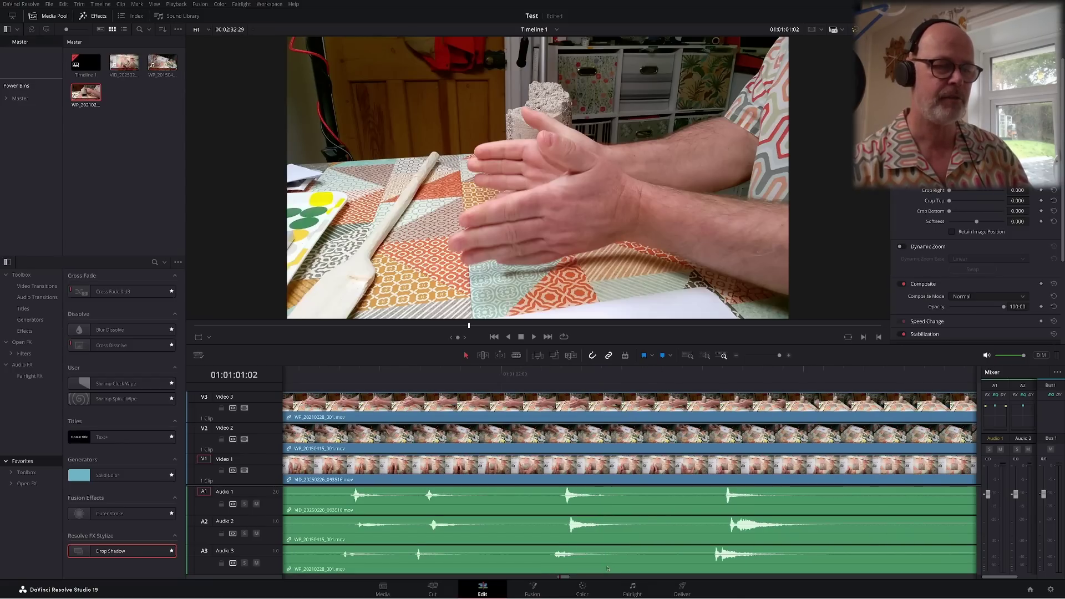
pyautogui.click(736, 356)
pyautogui.click(736, 355)
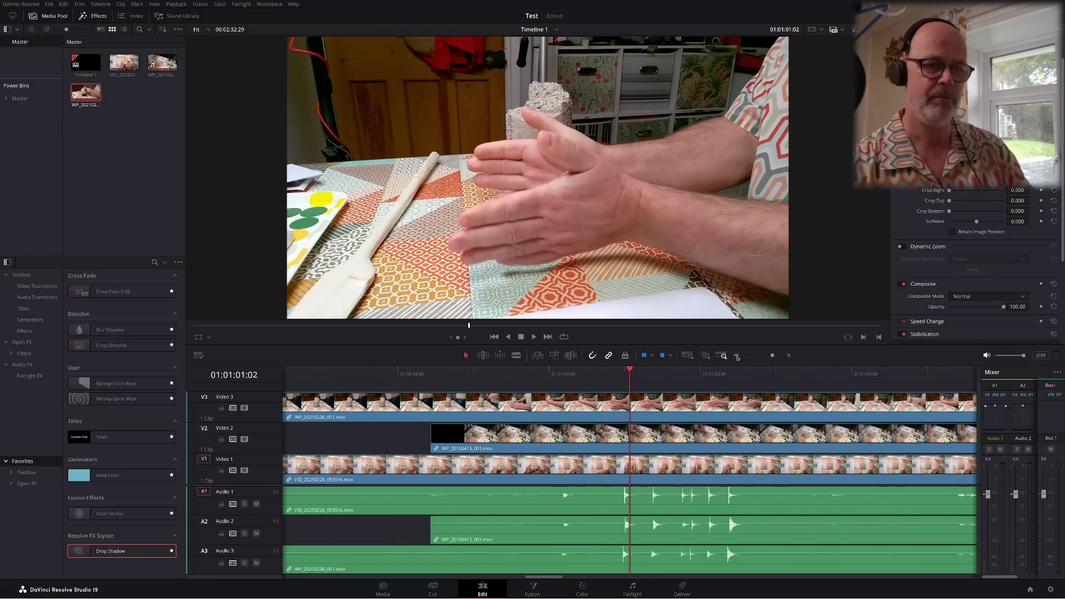
pyautogui.click(736, 356)
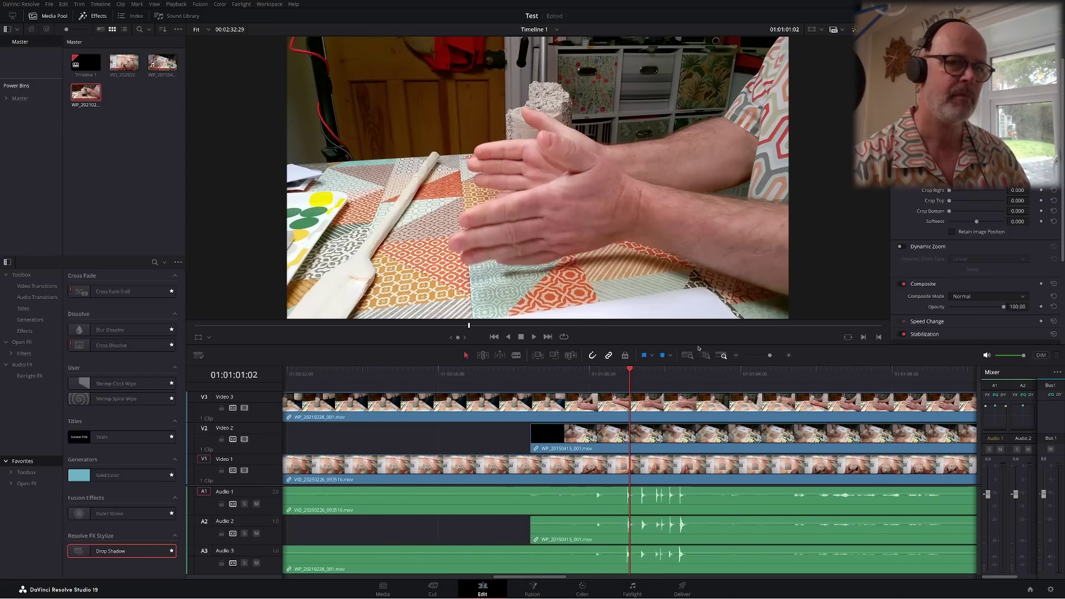
# Cut all three cameras' clips just after the claps at 01:01:03:14 and ripple-delete the footage before that point
pyautogui.moveTo(687, 376); pyautogui.dragTo(717, 376)
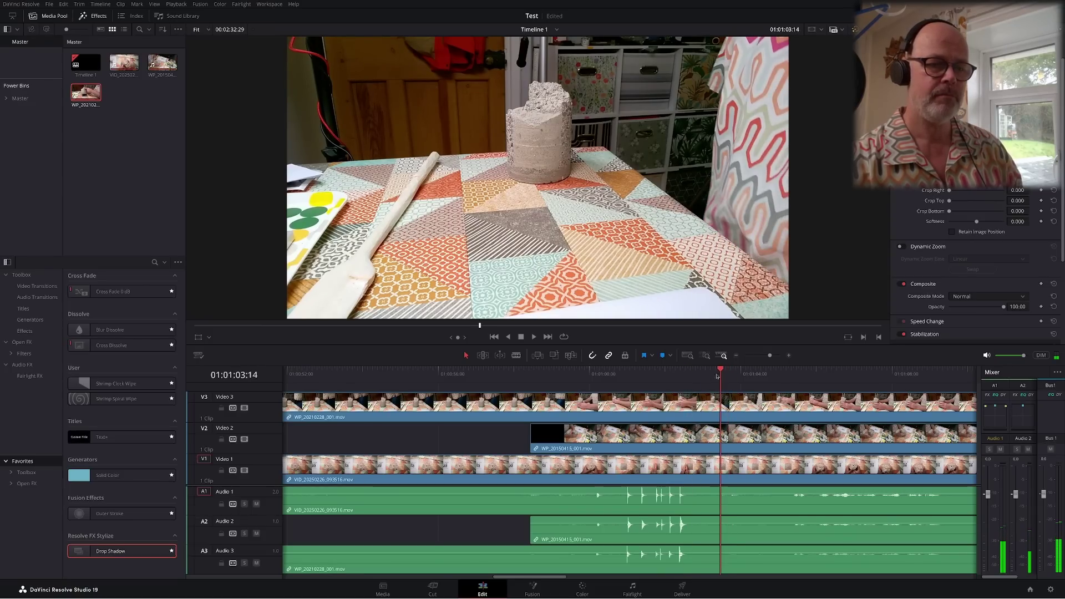
pyautogui.click(490, 437)
pyautogui.press('Delete')
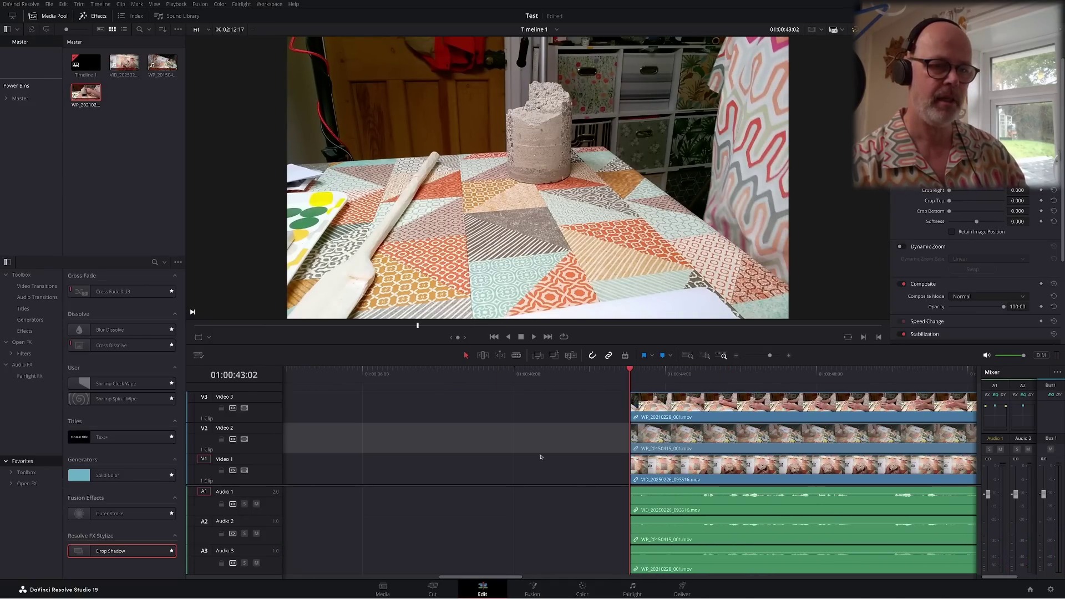
pyautogui.click(736, 355)
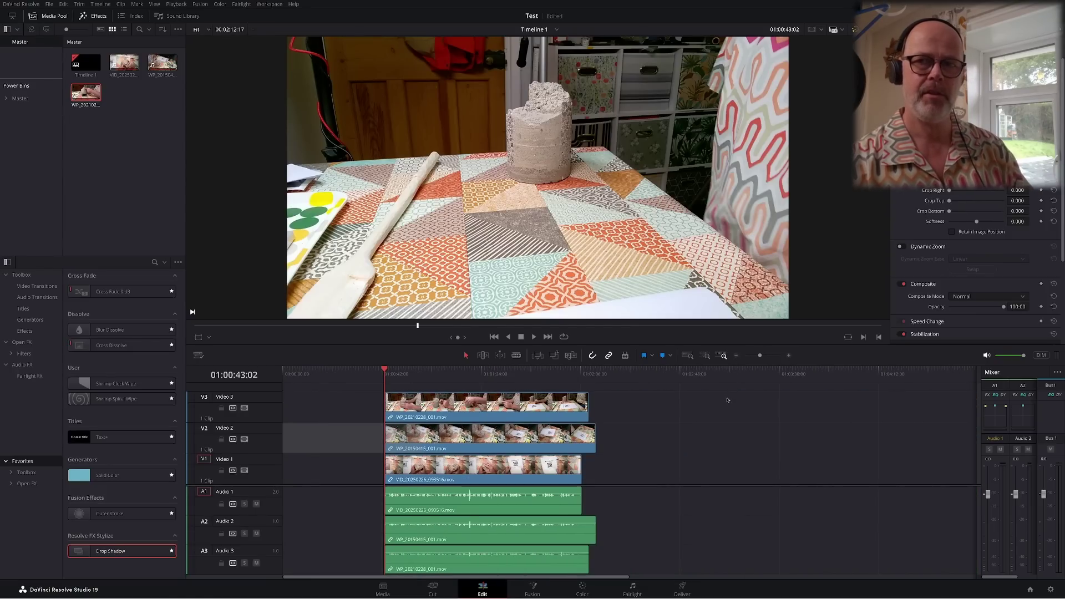
pyautogui.moveTo(323, 409); pyautogui.dragTo(534, 557)
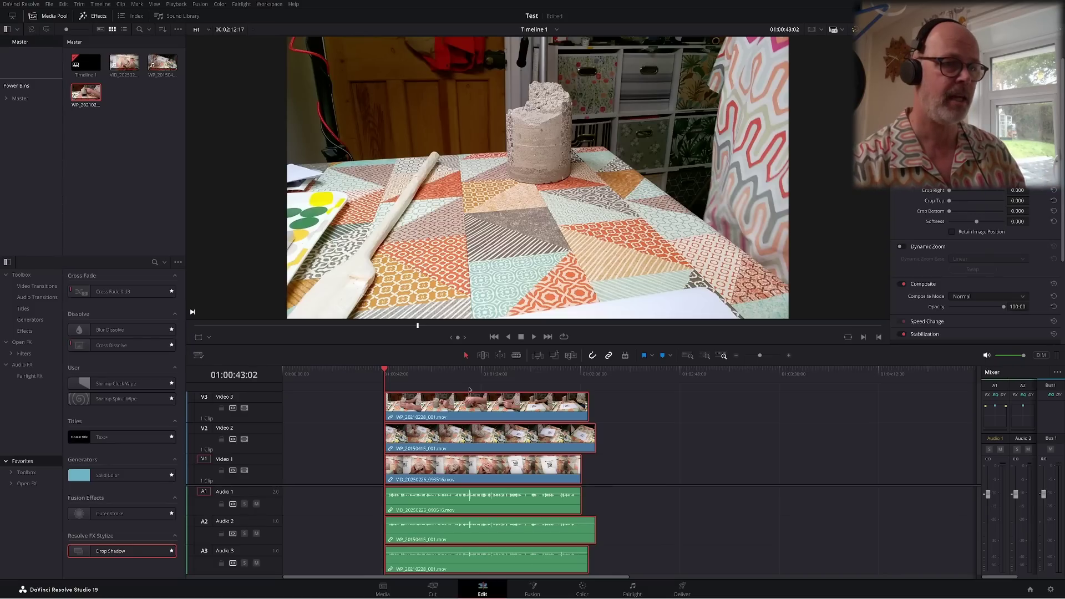
pyautogui.click(120, 3)
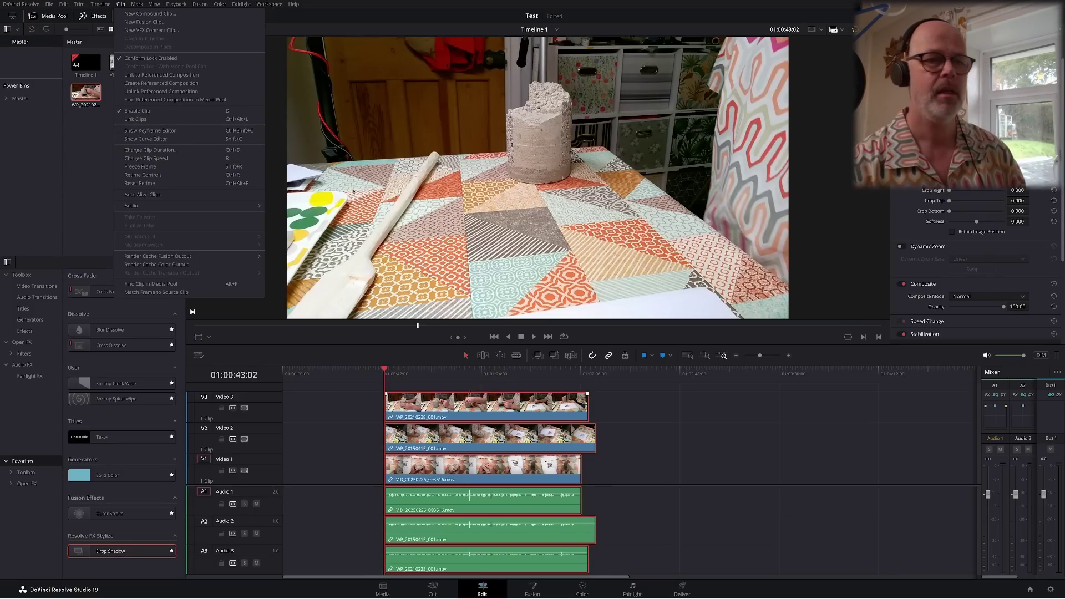
pyautogui.click(660, 460)
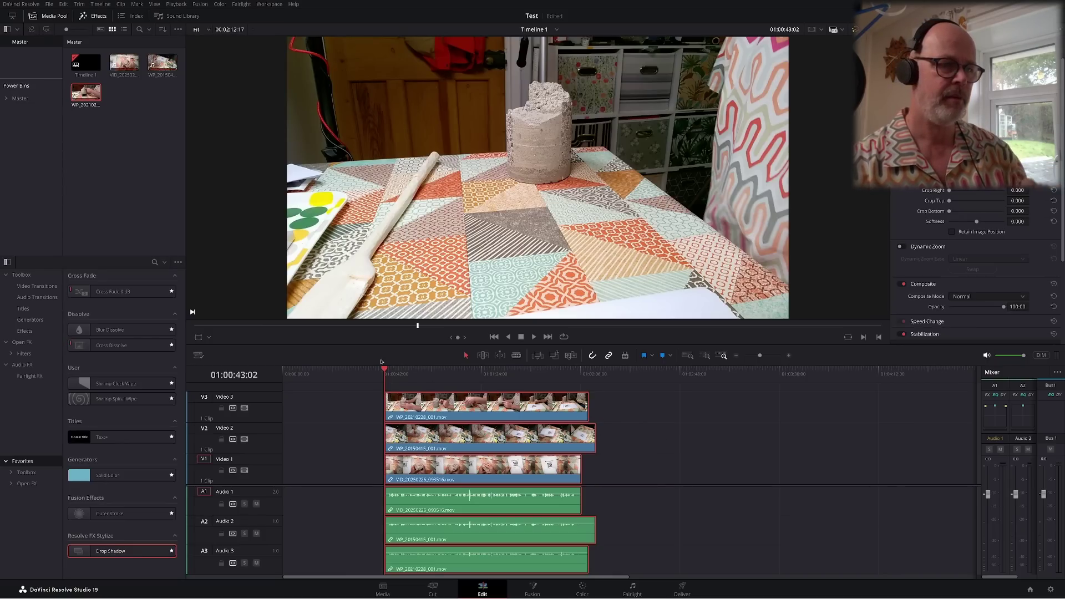
# Delete the side cameras' audio from Audio 2 and Audio 3, and boost the level of the remaining Audio 1 clip
pyautogui.click(408, 382)
pyautogui.press('space')
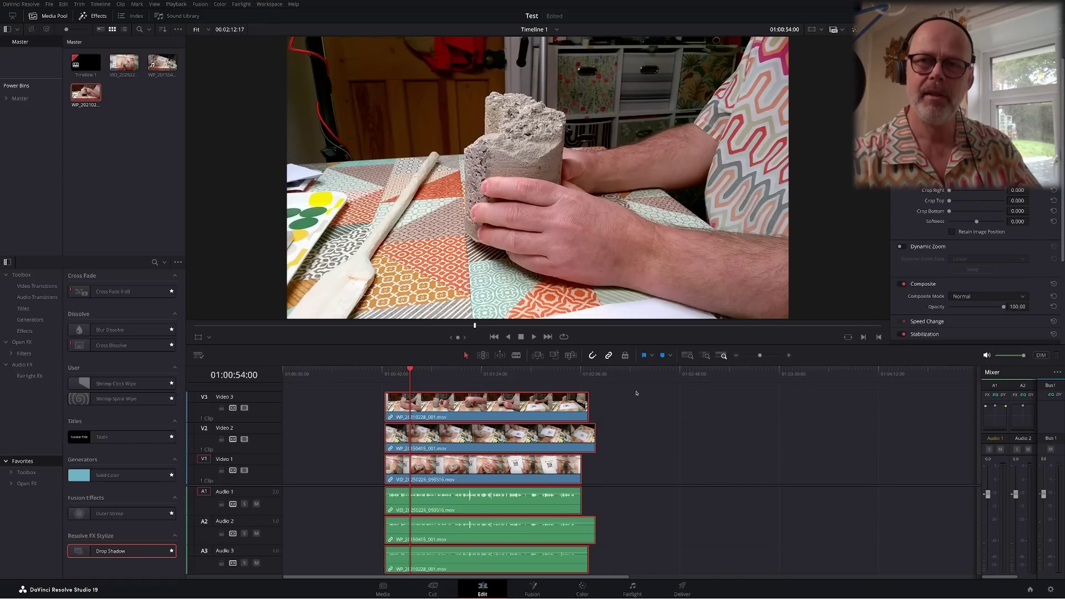
pyautogui.click(789, 356)
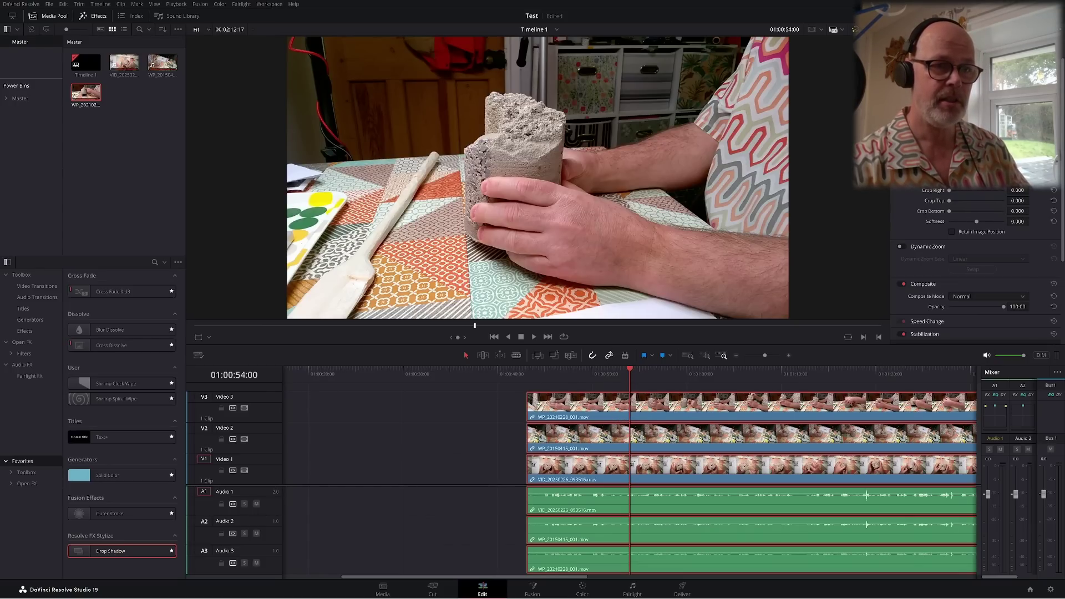
pyautogui.moveTo(488, 533); pyautogui.dragTo(615, 579)
pyautogui.press('Delete')
pyautogui.click(577, 502)
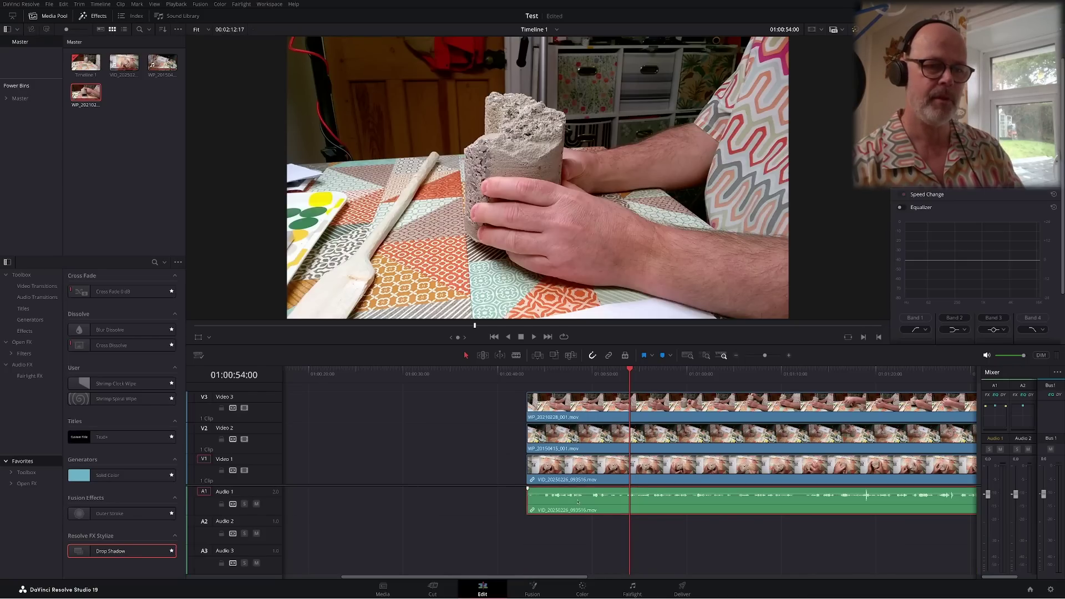
pyautogui.hotkey('ctrl', 's')
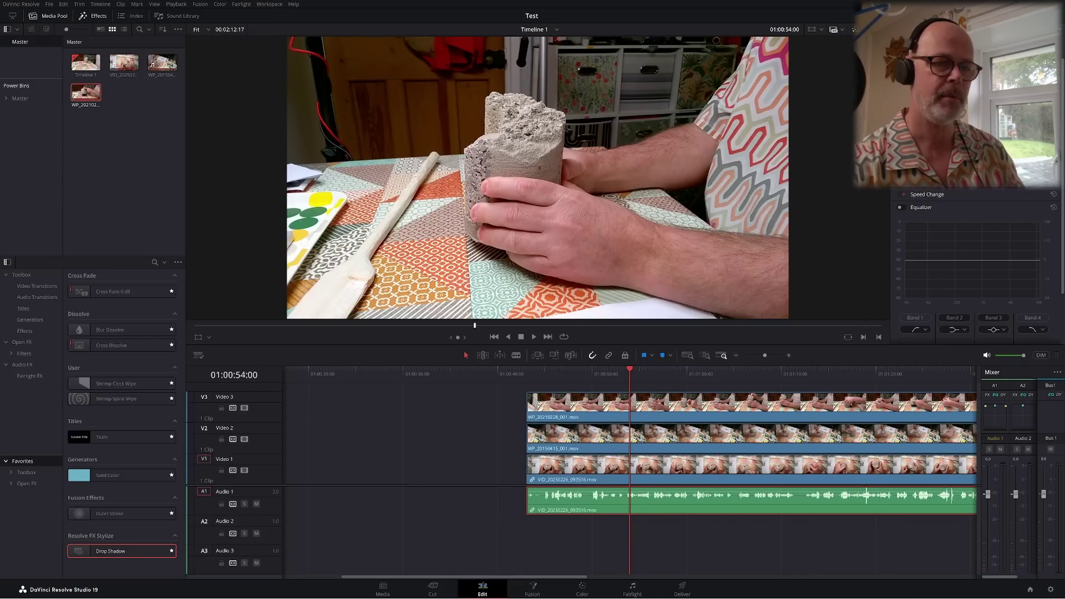
# Hide the Video 2 and Video 3 tracks and save the project
pyautogui.click(245, 439)
pyautogui.click(245, 408)
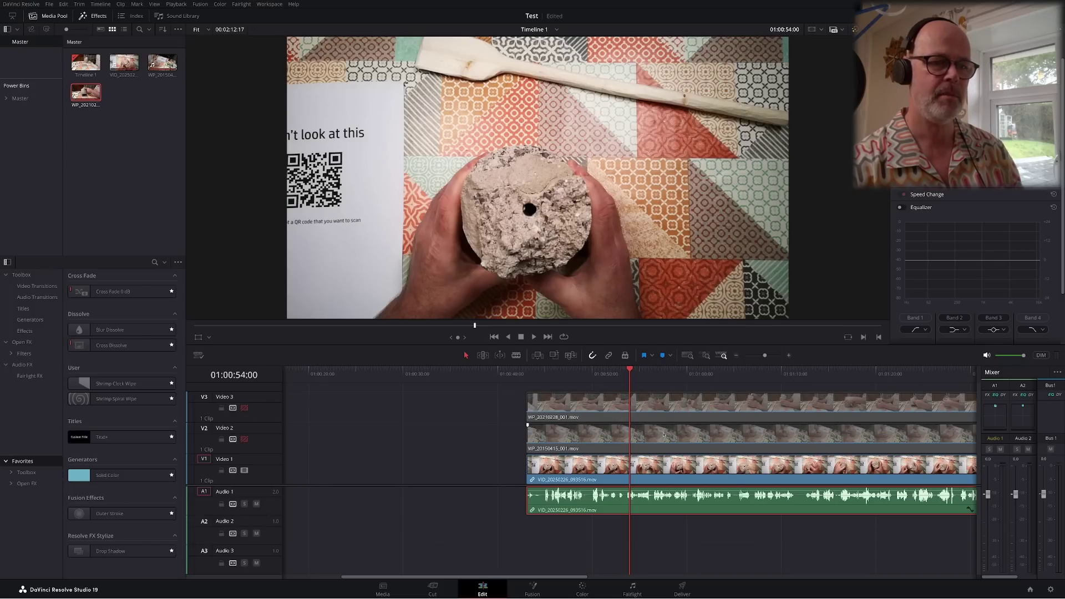
pyautogui.hotkey('ctrl', 's')
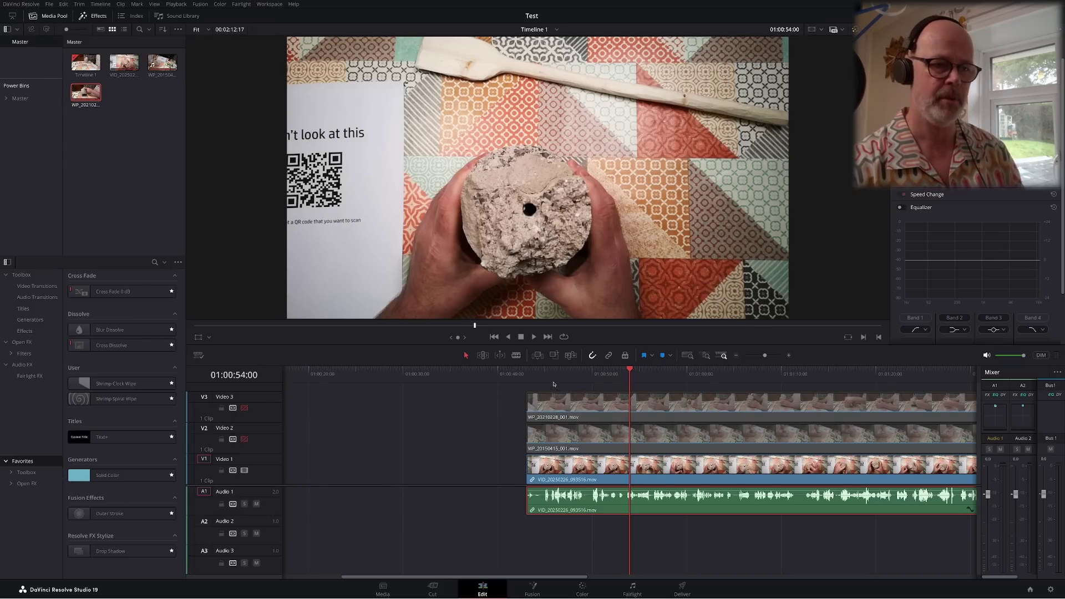
# Play the opening of the main camera footage and ripple-trim about two seconds from the start of all clips
pyautogui.moveTo(547, 382); pyautogui.dragTo(542, 374)
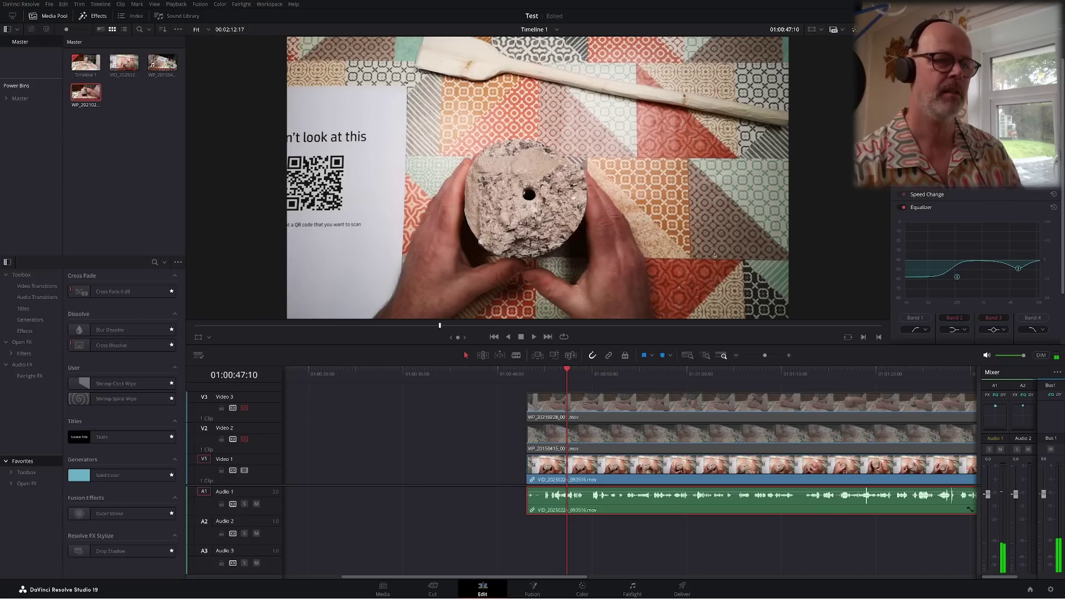
pyautogui.click(532, 338)
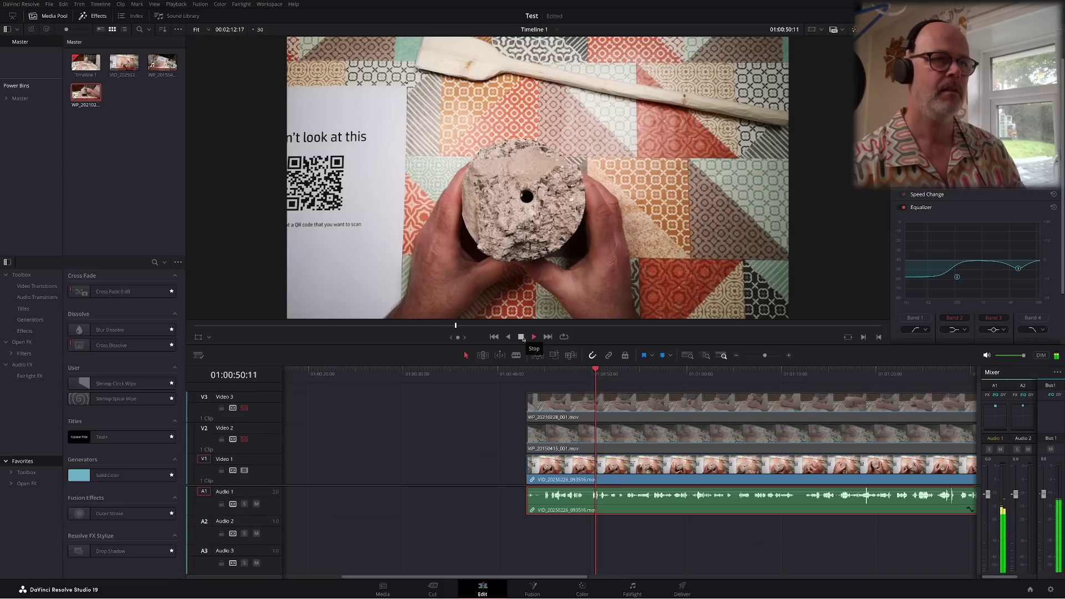
pyautogui.click(521, 336)
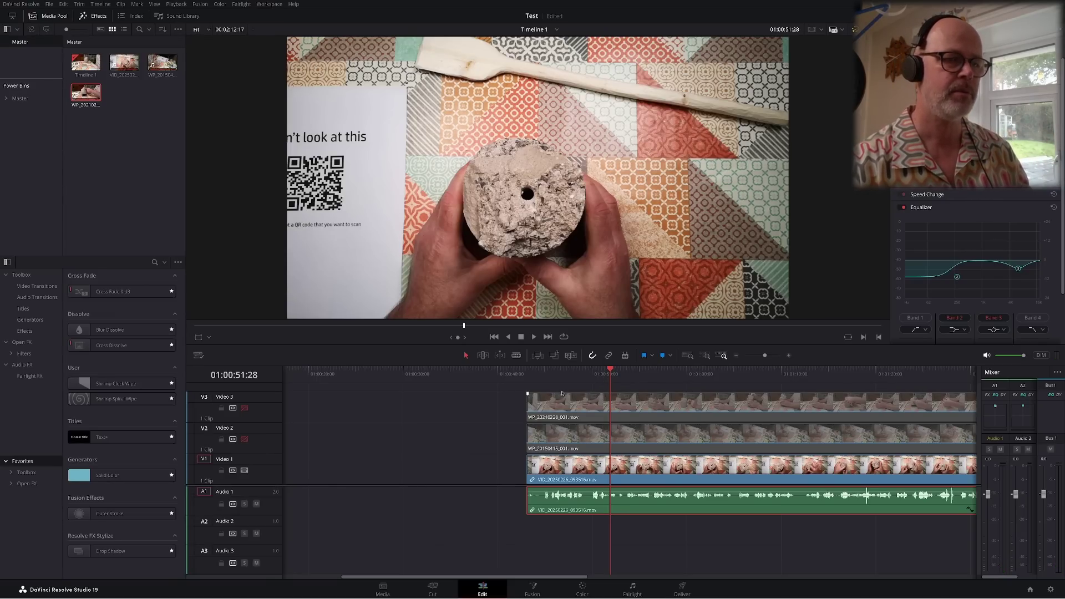
pyautogui.moveTo(545, 375); pyautogui.dragTo(543, 375)
# Play the main camera footage and park the playhead at 01:01:16:04 for the first camera angle change
pyautogui.click(755, 374)
pyautogui.moveTo(757, 399); pyautogui.dragTo(782, 403)
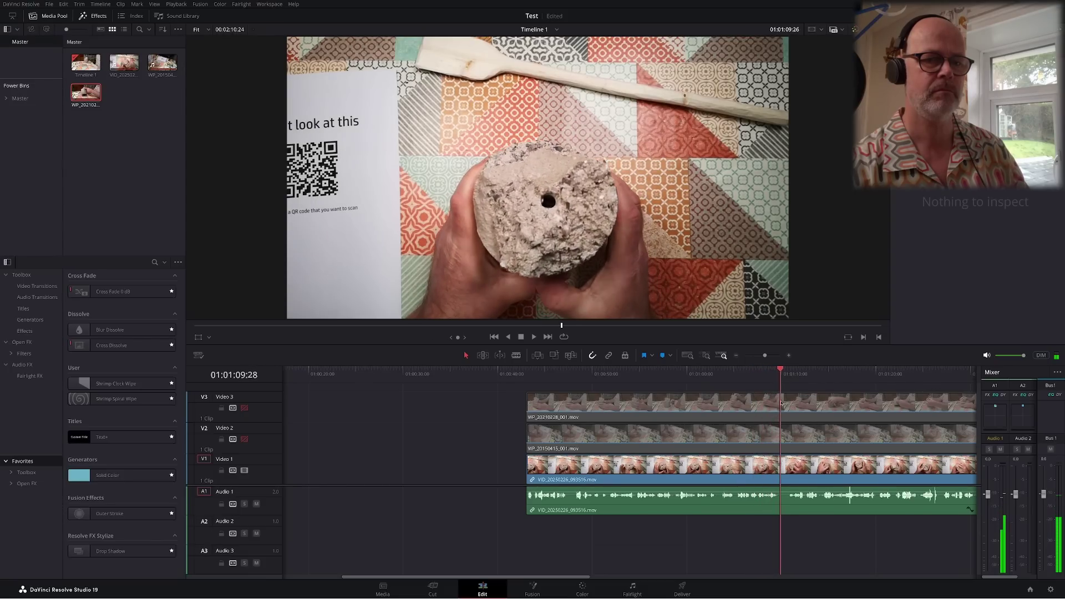
pyautogui.press('space')
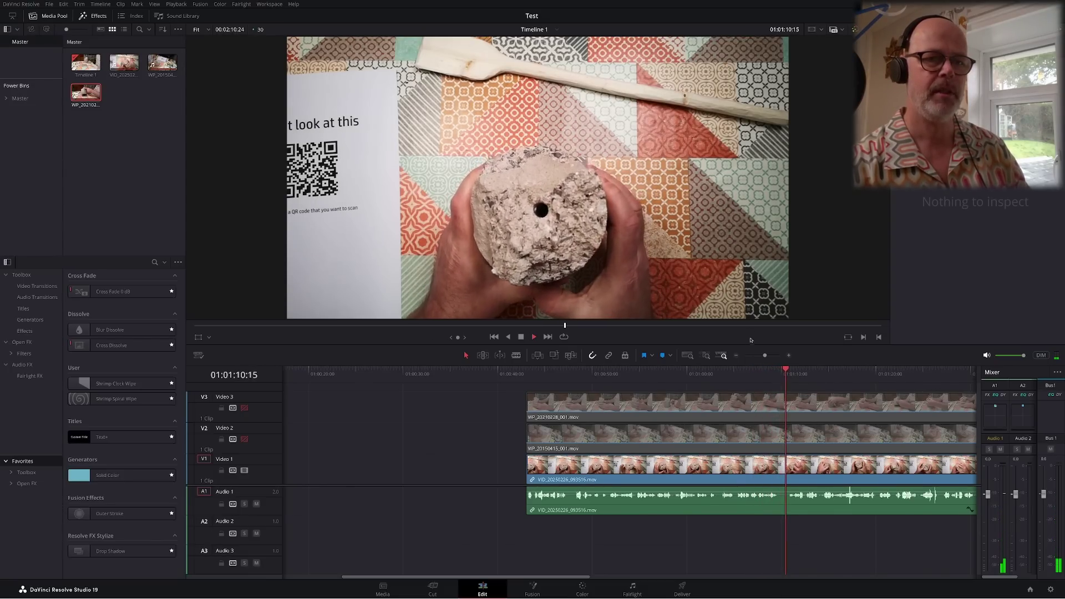
pyautogui.hotkey('shift', 'z')
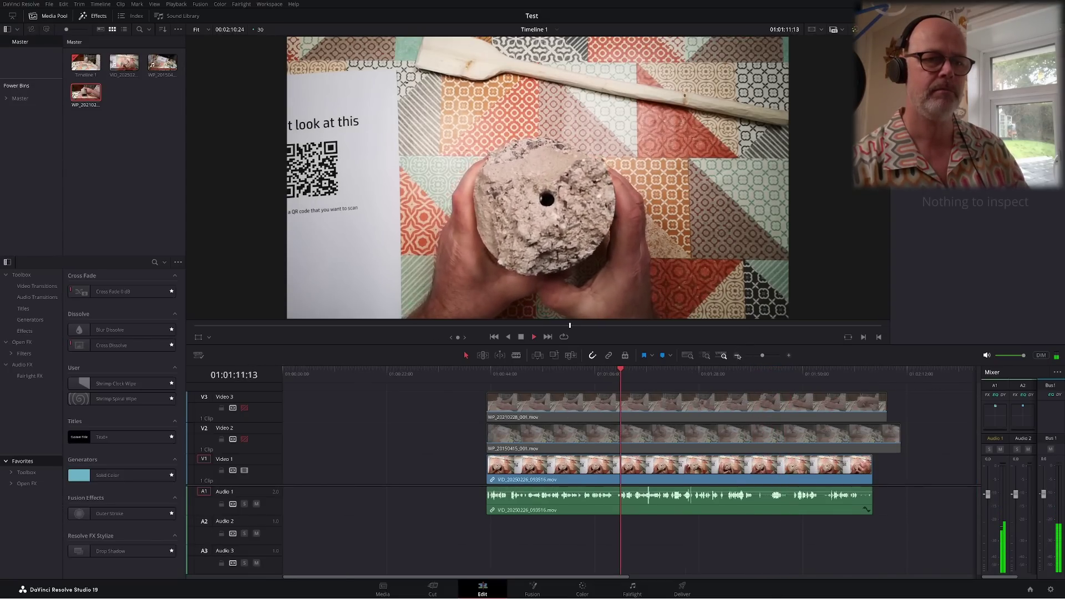
pyautogui.click(790, 355)
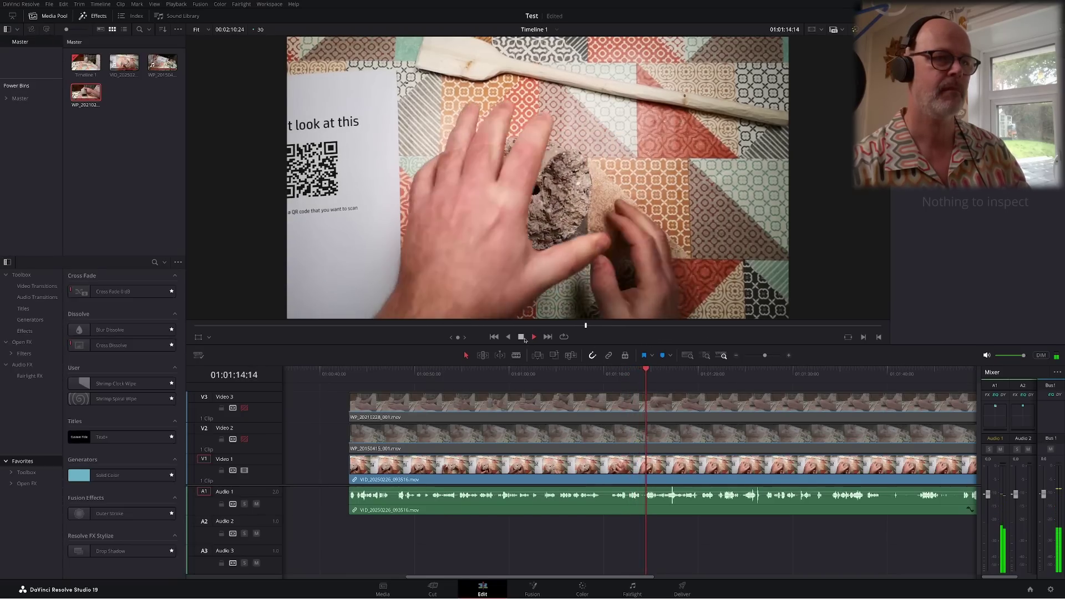
pyautogui.press('space')
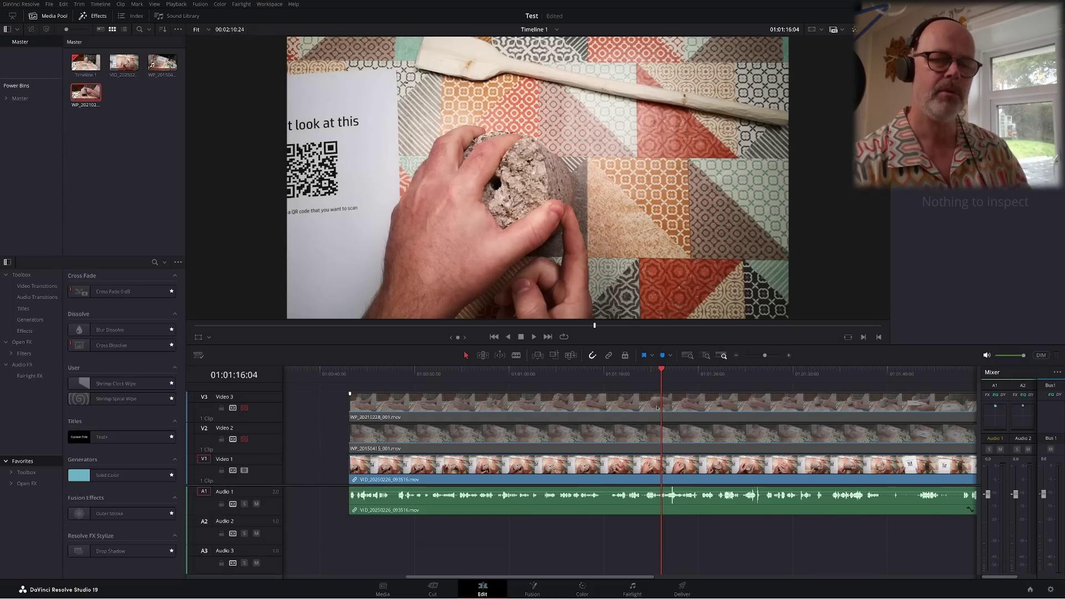
# Show the Video 2 track, trim the starts of the Video 2 and Video 3 clips to the playhead, and save
pyautogui.click(244, 439)
pyautogui.hotkey('ctrl', 's')
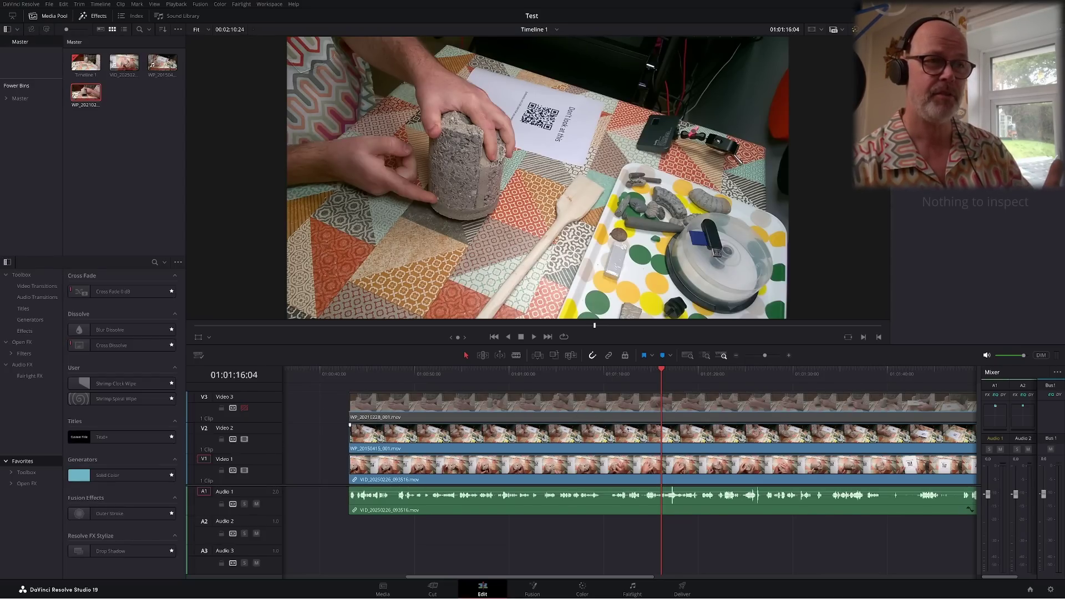
pyautogui.click(709, 439)
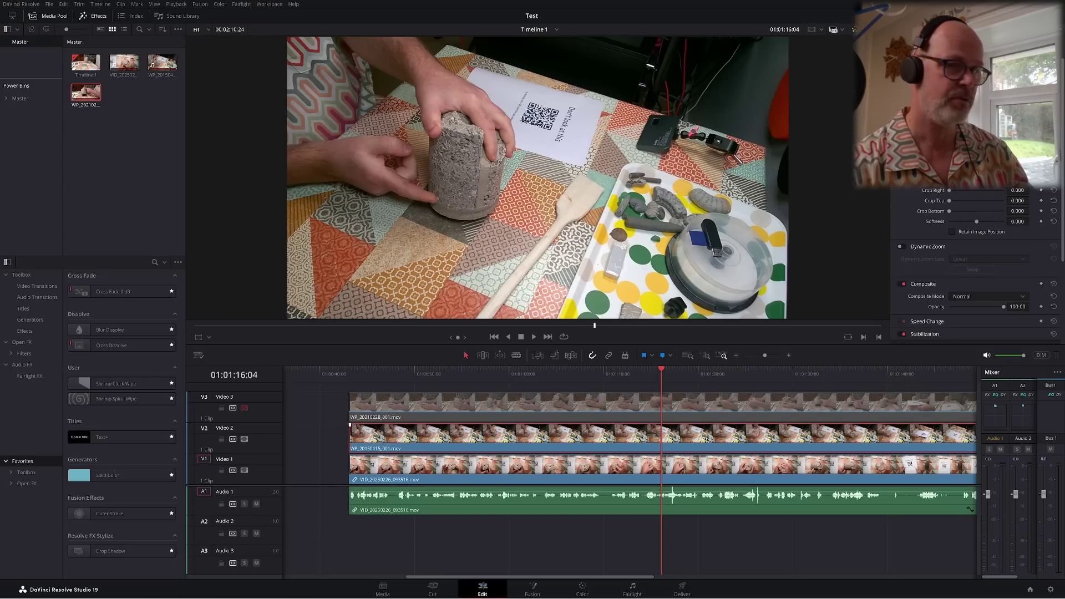
pyautogui.hotkey('shift', '[')
pyautogui.click(702, 413)
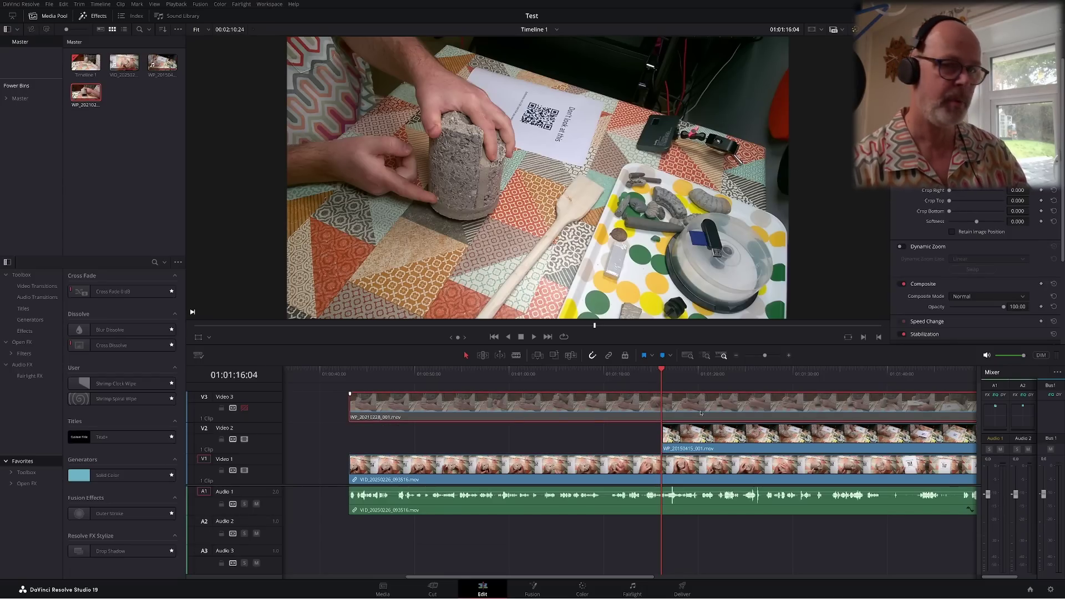
pyautogui.hotkey('shift', '[')
pyautogui.hotkey('ctrl', 's')
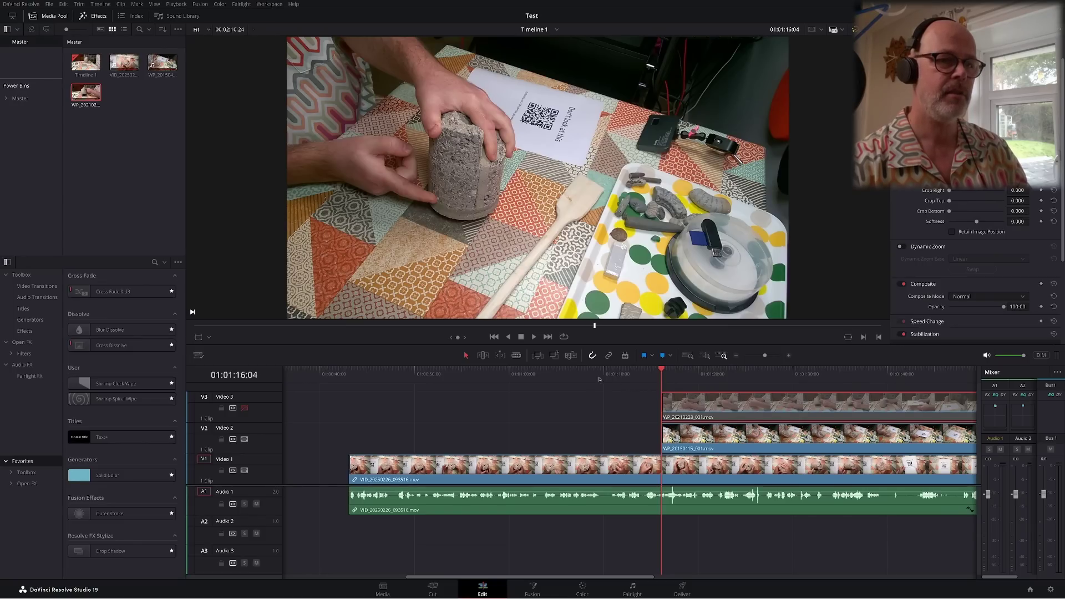
# Play on to 01:01:18:29, trim the start of the Video 3 clip to that point, and show the Video 3 track
pyautogui.click(622, 378)
pyautogui.click(534, 336)
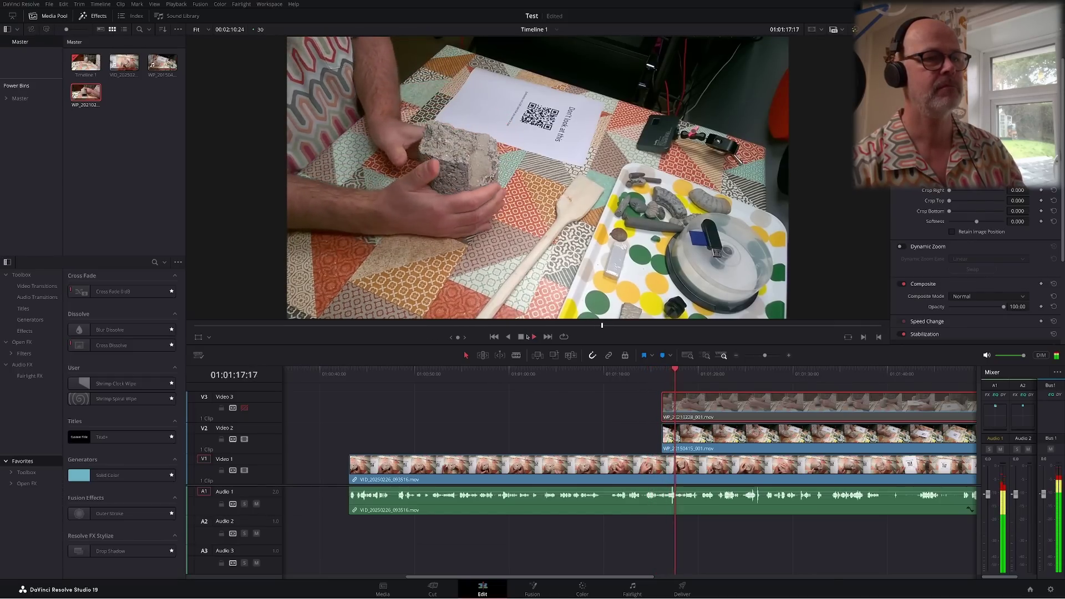
pyautogui.click(522, 337)
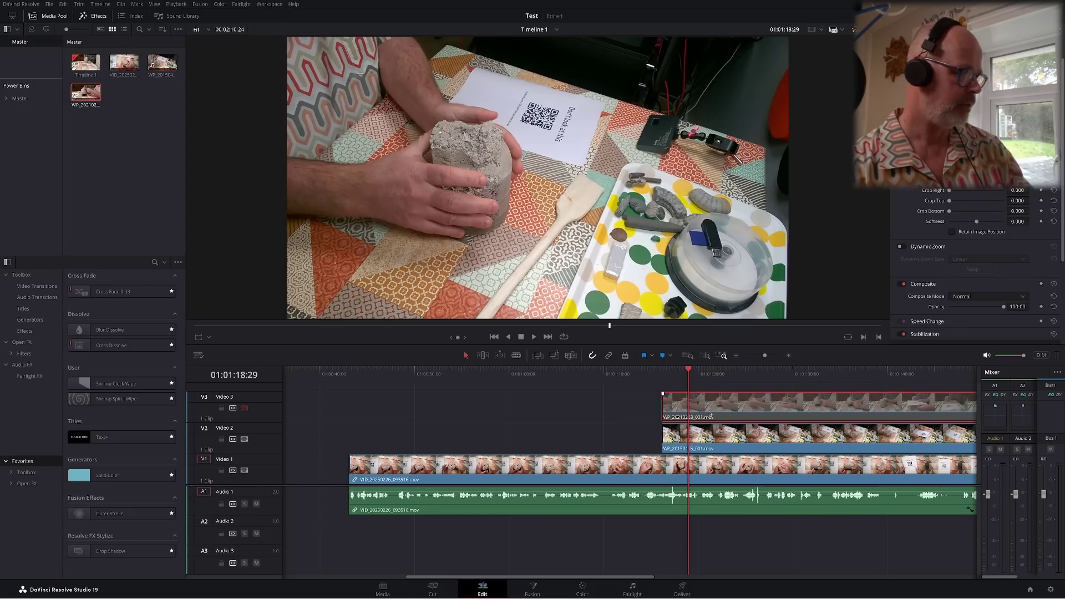
pyautogui.hotkey('shift', '[')
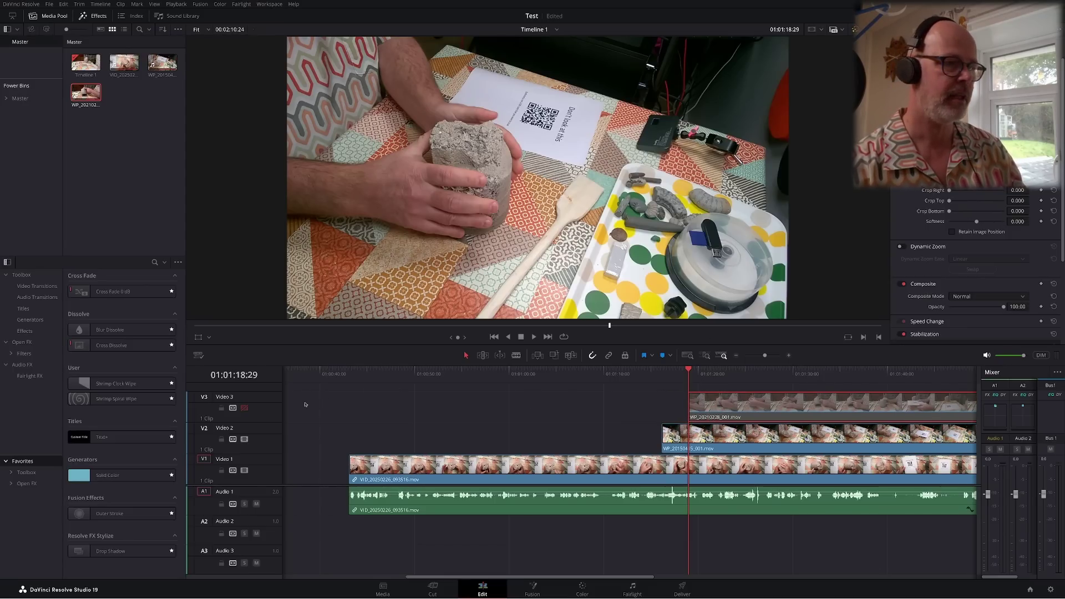
pyautogui.click(244, 408)
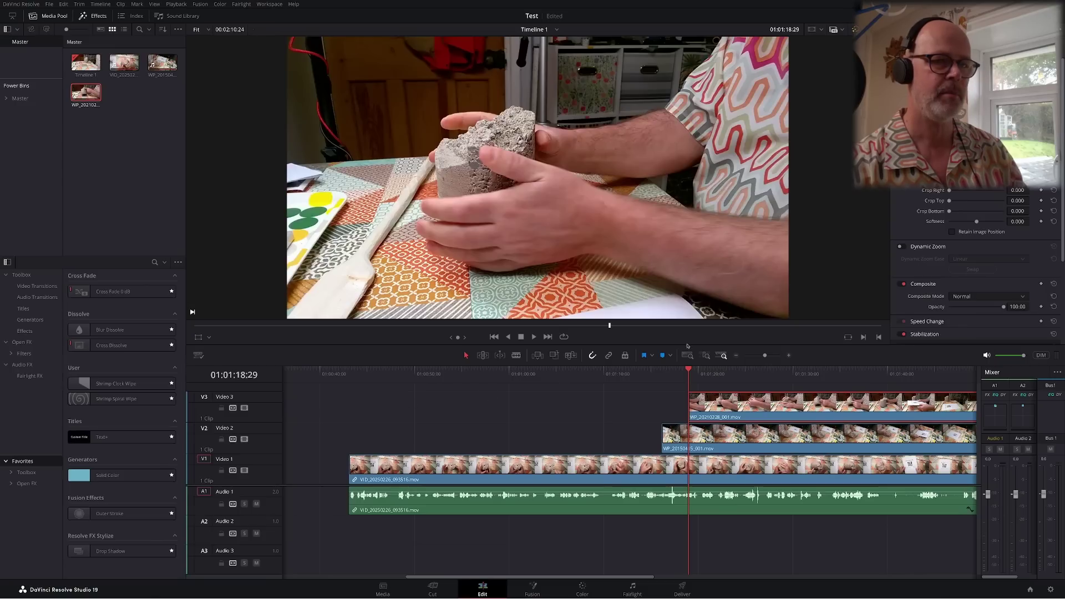
# Play the third camera angle up to 01:01:25:22 and cut the clips on all tracks there
pyautogui.click(535, 338)
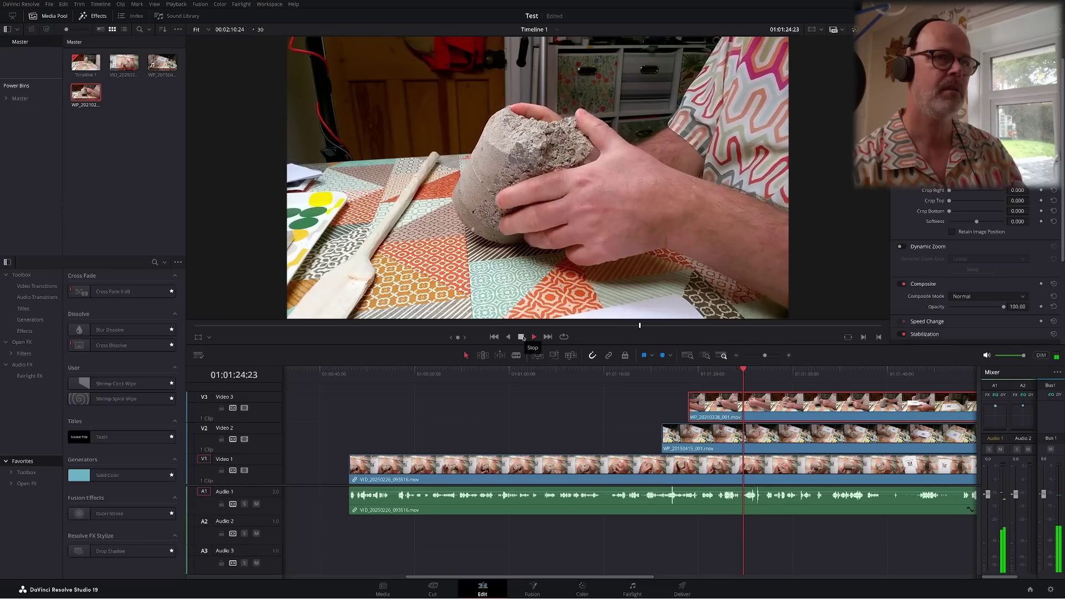
pyautogui.click(522, 336)
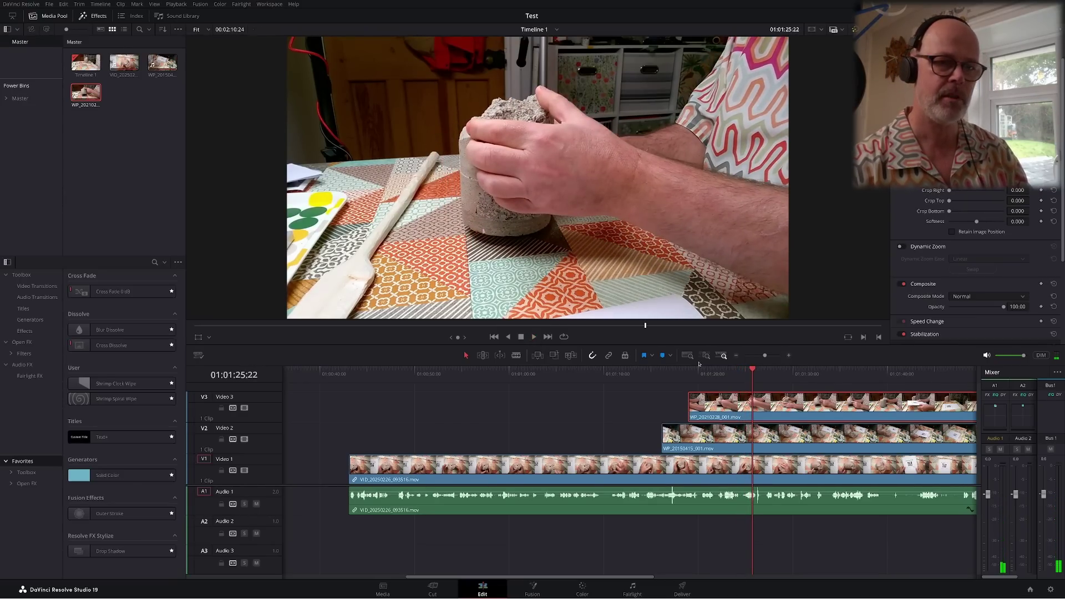
pyautogui.hotkey('ctrl', 'b')
pyautogui.click(744, 530)
pyautogui.hotkey('ctrl', 'b')
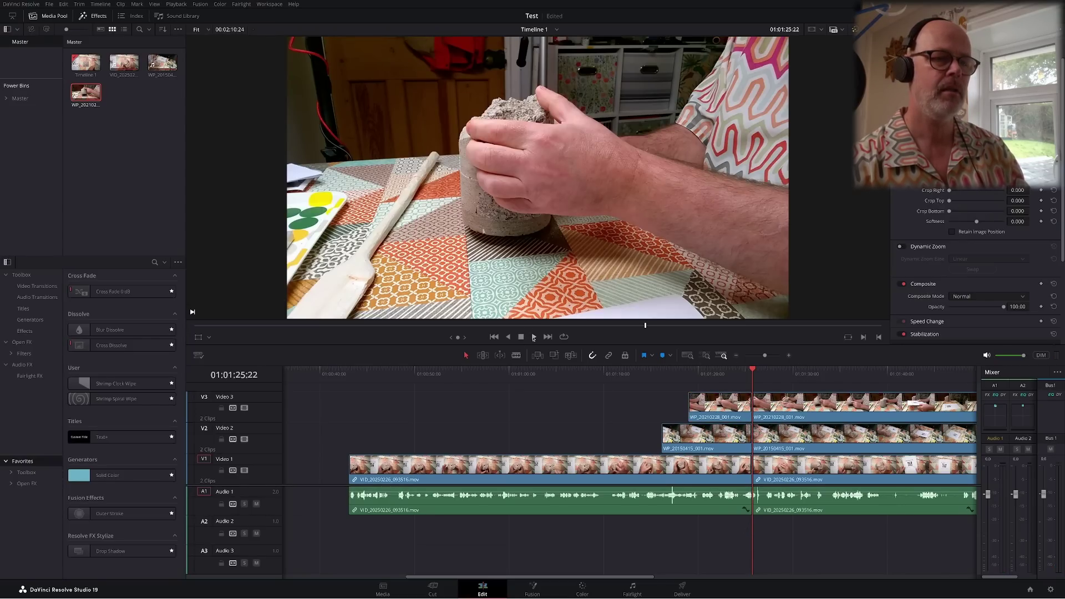
# Cut all clips at 01:01:30:19 and delete the short Video 3 and Video 2 pieces between the last two cuts
pyautogui.click(736, 355)
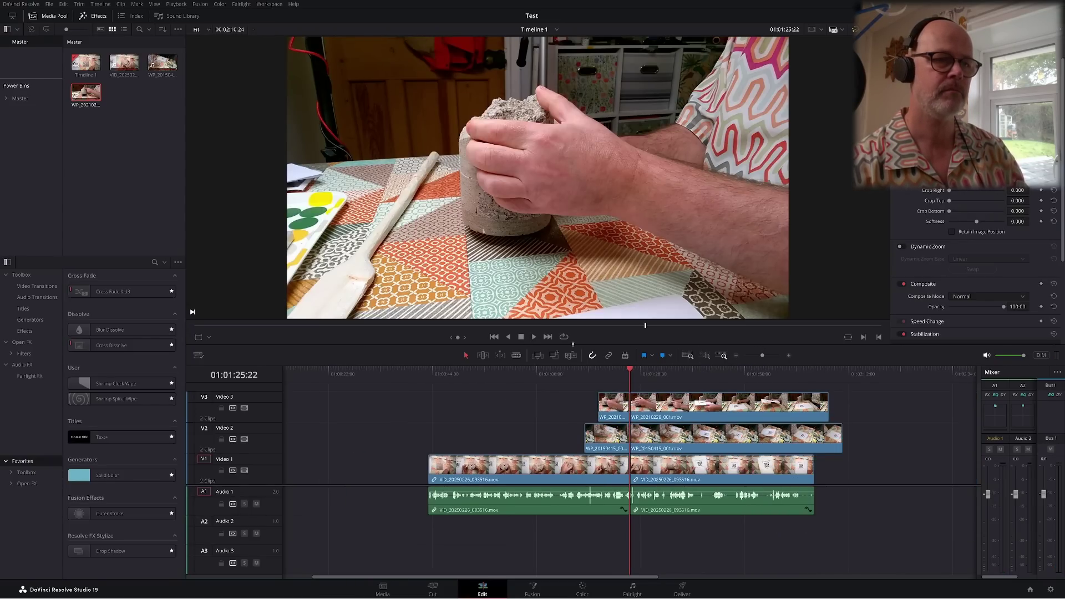
pyautogui.click(532, 337)
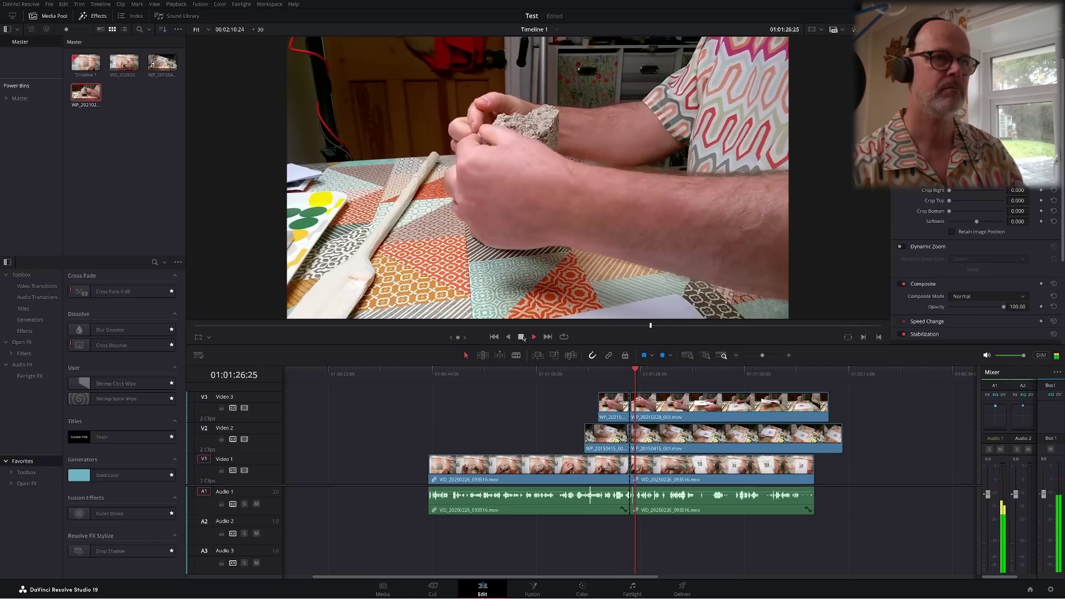
pyautogui.click(521, 337)
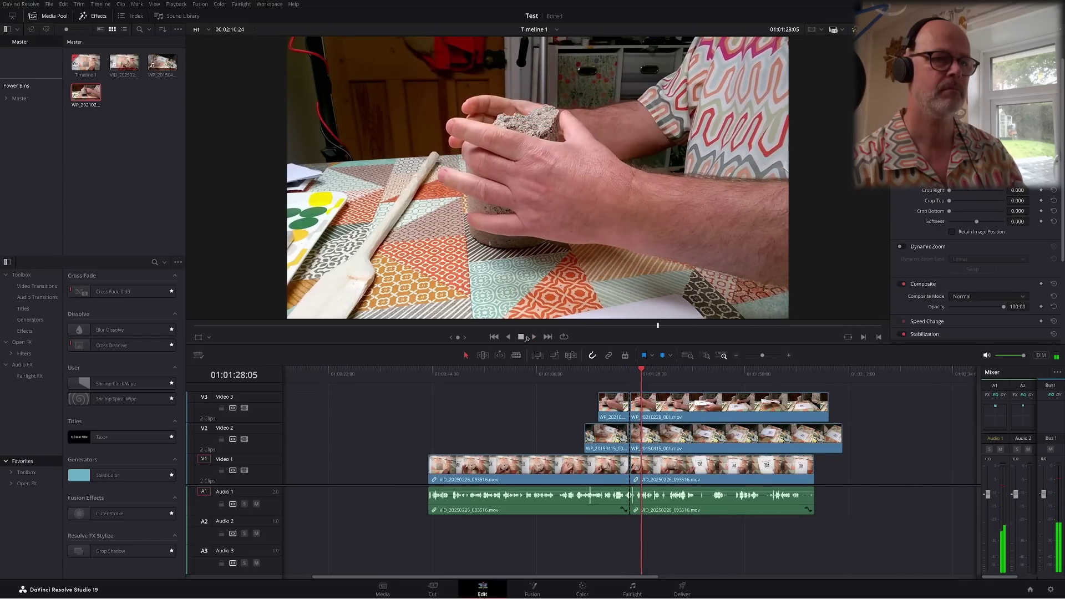
pyautogui.press('space')
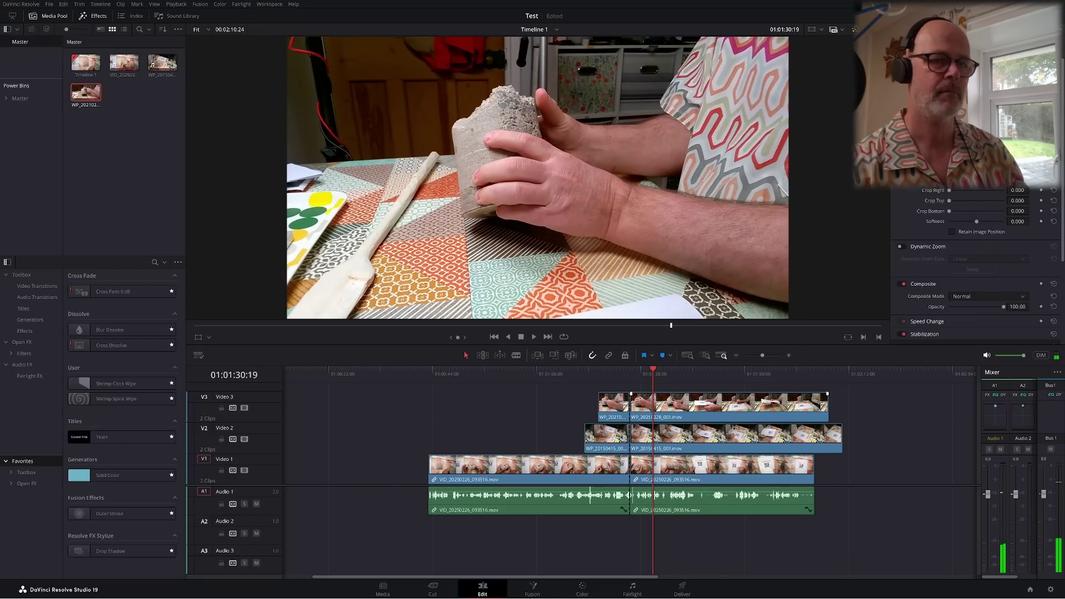
pyautogui.hotkey('ctrl', 'b')
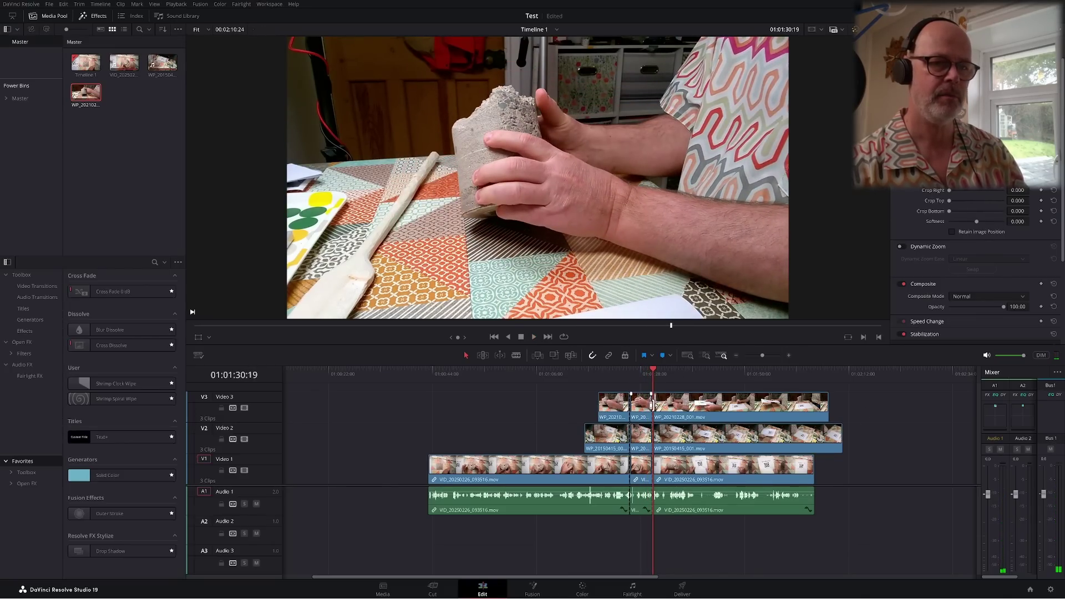
pyautogui.click(645, 405)
pyautogui.press('Delete')
pyautogui.click(641, 438)
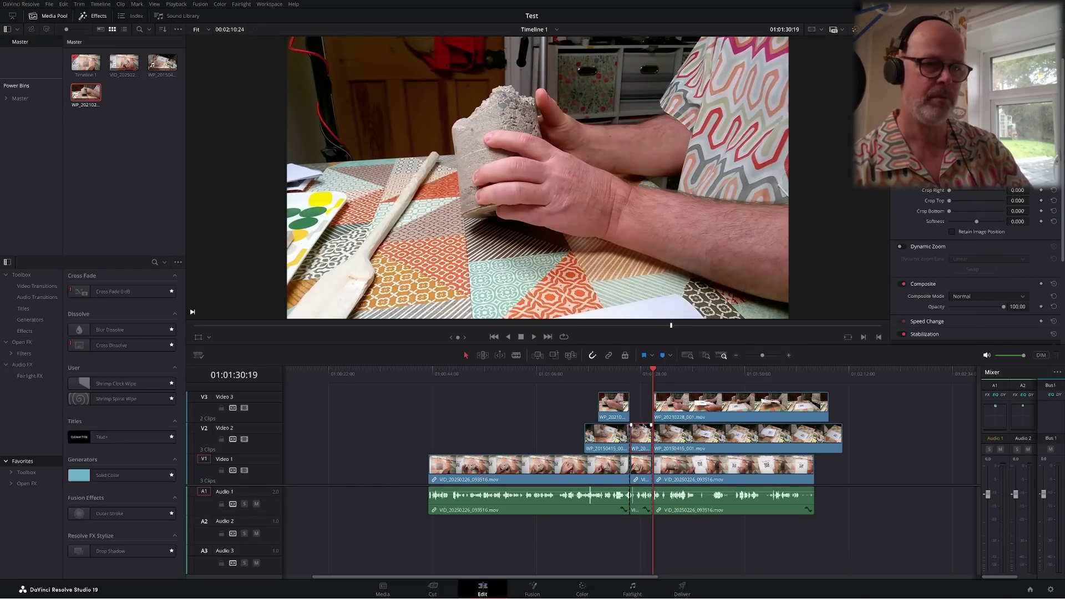
pyautogui.press('Delete')
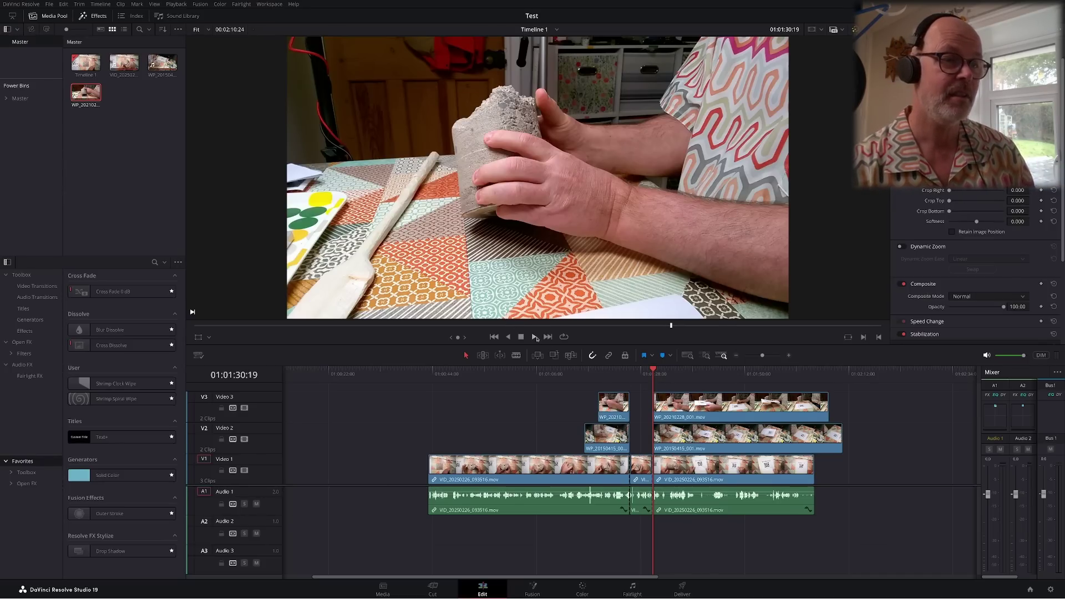
# Cut all clips at 01:01:39:16 and play back the camera angle changes from about 01:01:11:23
pyautogui.hotkey('ctrl', 'b')
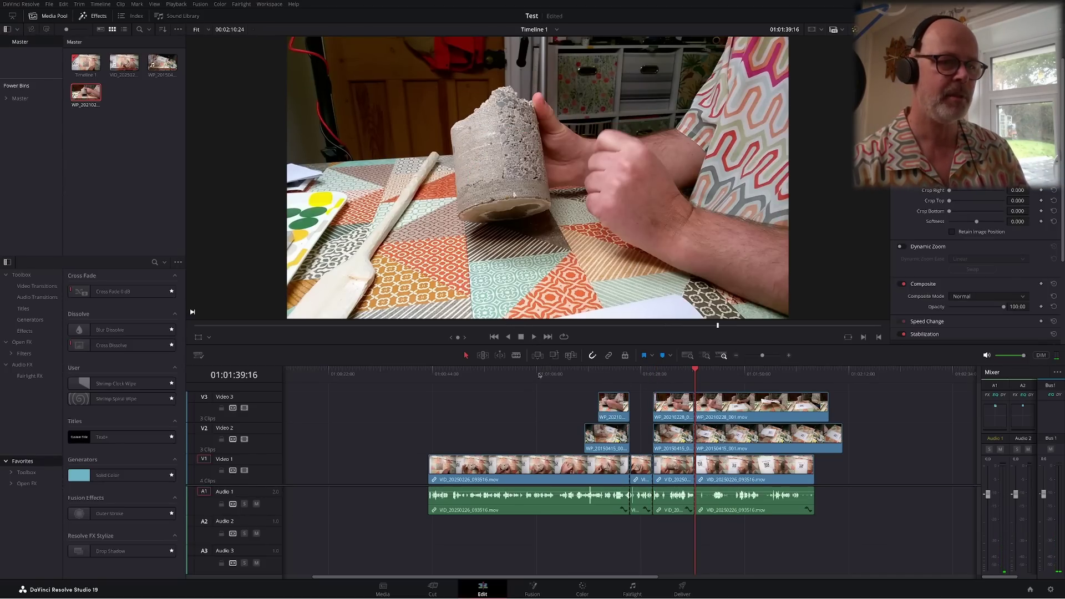
pyautogui.moveTo(539, 375); pyautogui.dragTo(564, 375)
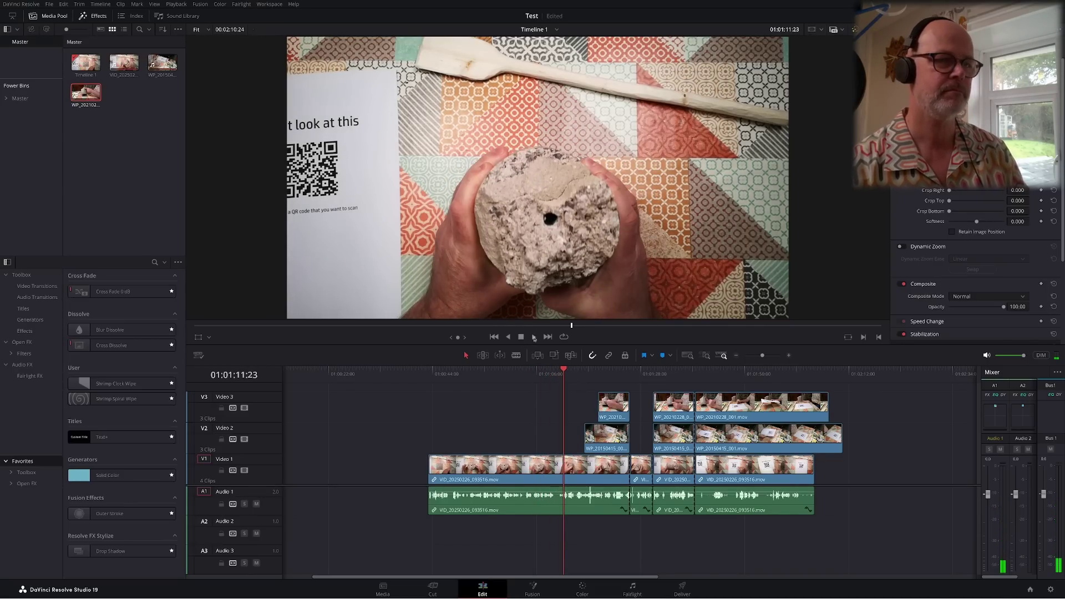
pyautogui.click(534, 337)
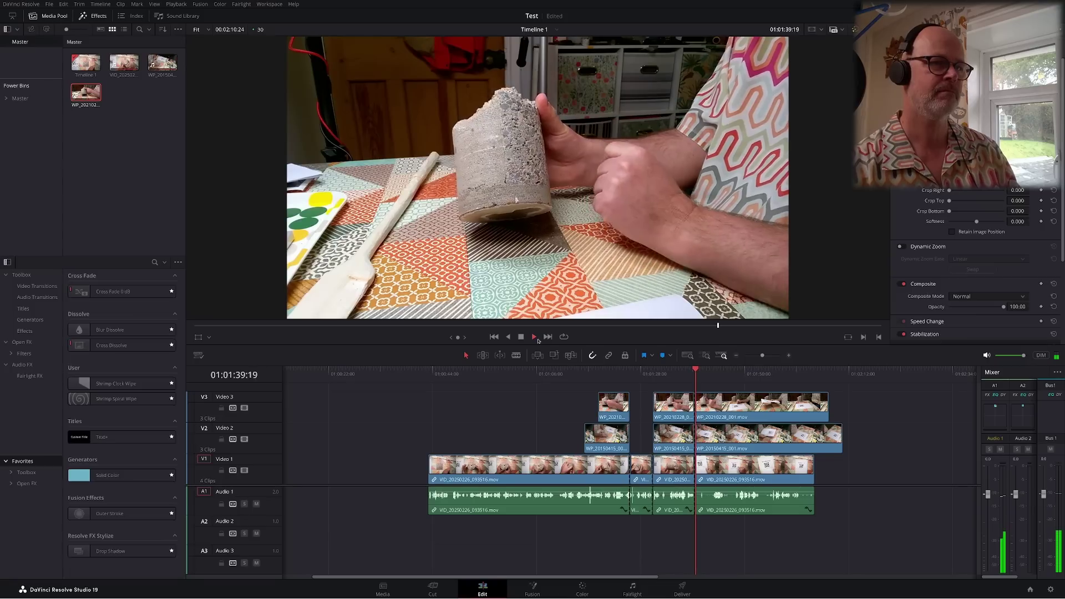
pyautogui.click(533, 337)
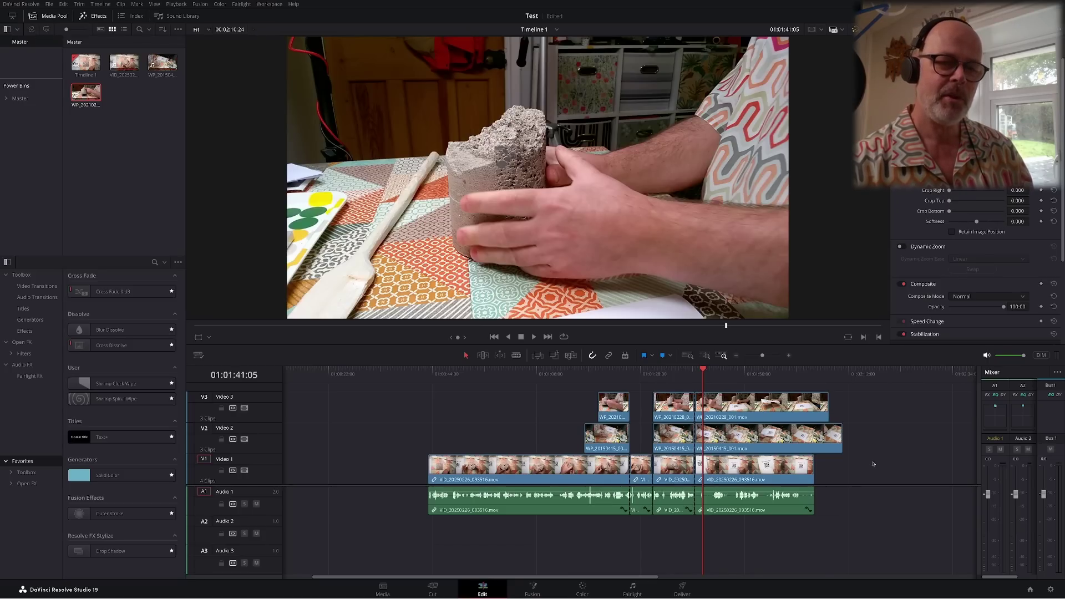
# Move the last section on all tracks about 10 seconds later and delete its Video 2 and Video 3 clips
pyautogui.moveTo(825, 532); pyautogui.dragTo(759, 402)
pyautogui.click(775, 372)
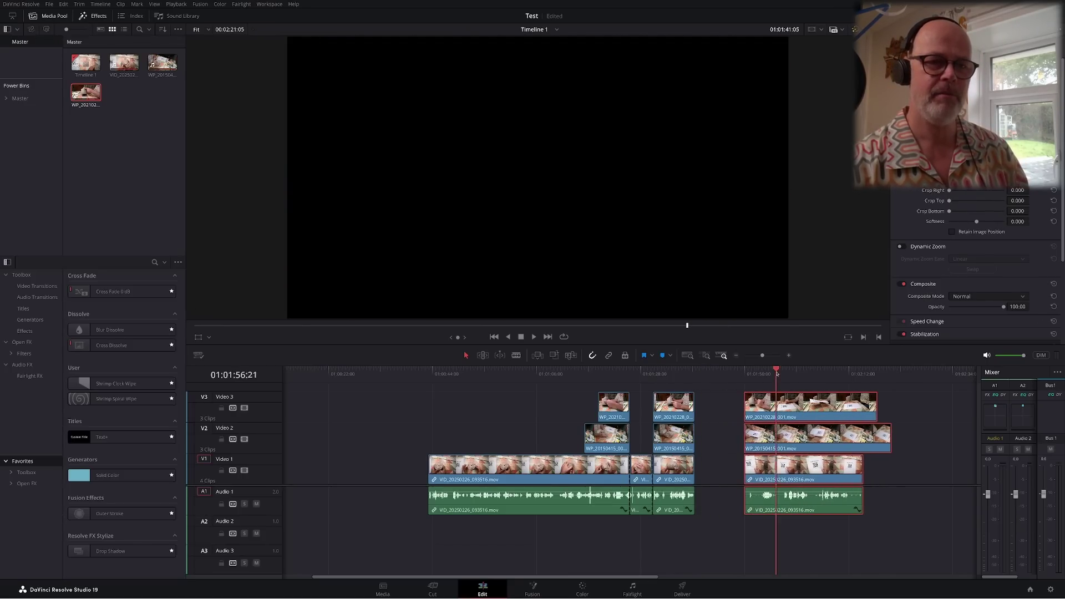
pyautogui.click(721, 438)
pyautogui.press('Delete')
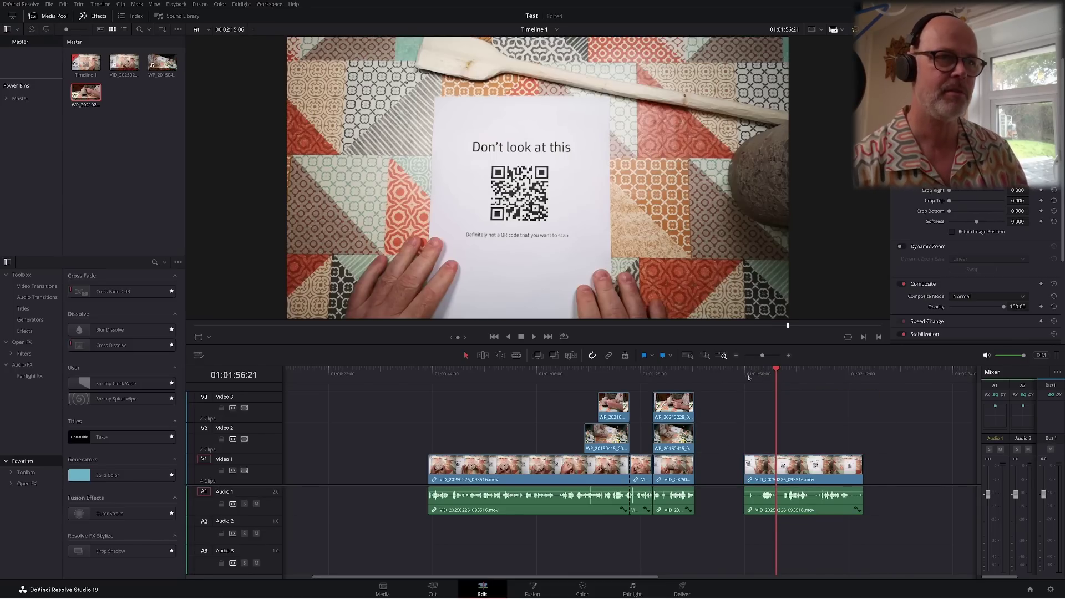
# Ripple-trim about 3.5 seconds from the start of the last main camera clip and play its new opening
pyautogui.moveTo(754, 378); pyautogui.dragTo(761, 377)
pyautogui.hotkey('ctrl', 'shift', '[')
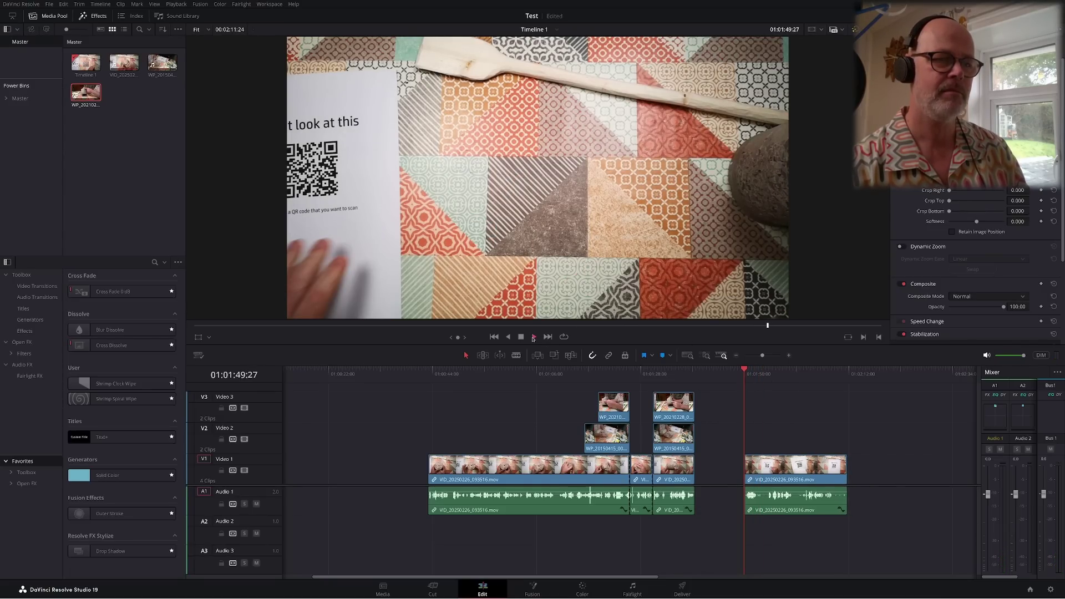
pyautogui.click(533, 338)
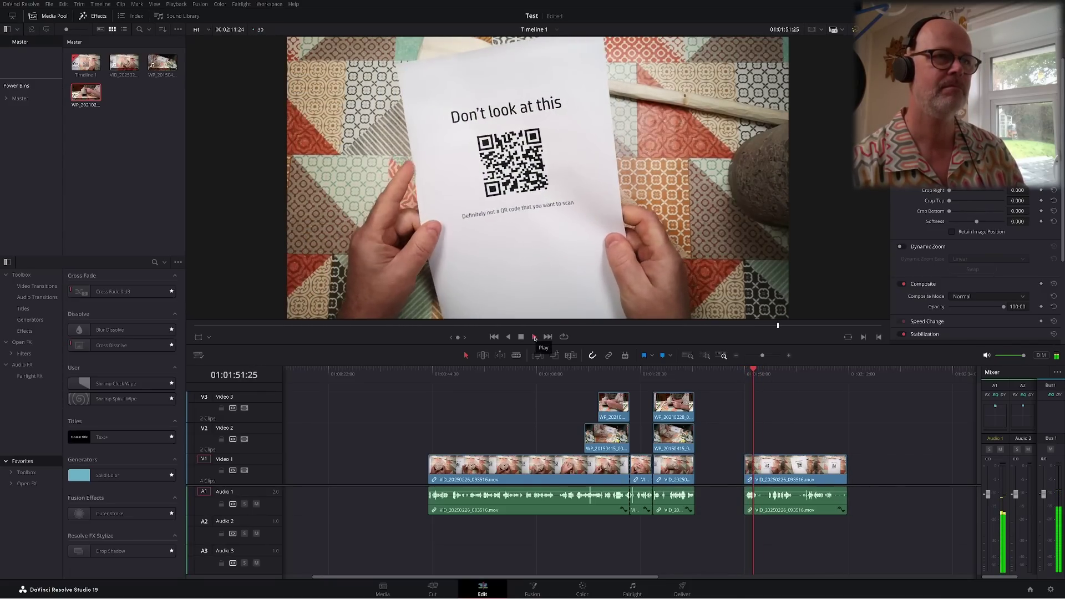
# Place a Solid Color generator on Video 2 above the QR code shot, around 01:01:59:13
pyautogui.click(798, 368)
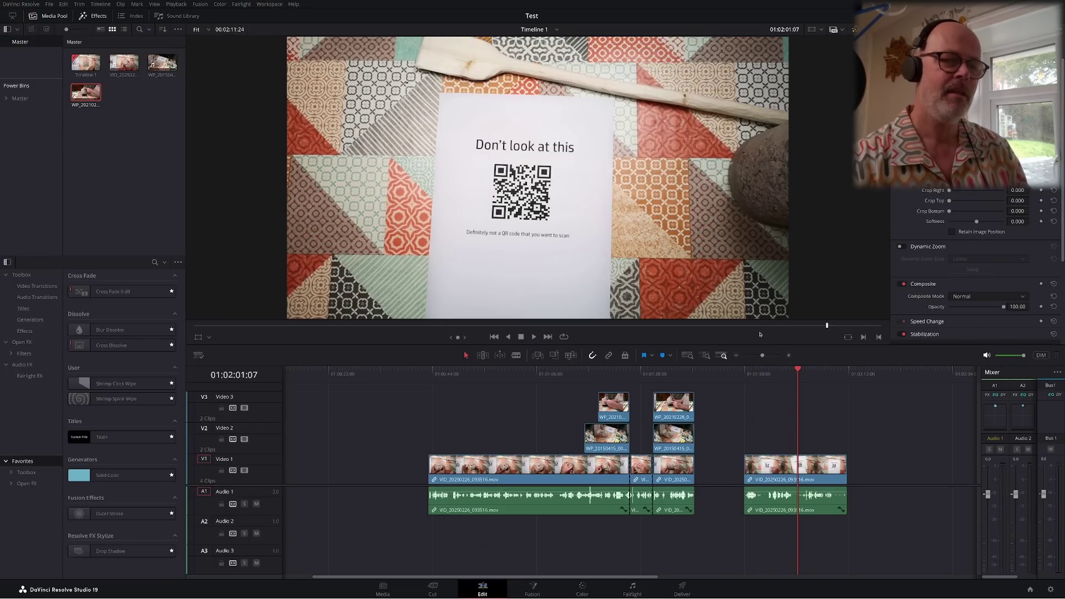
pyautogui.moveTo(787, 370)
pyautogui.mouseDown()
pyautogui.moveTo(799, 370)
pyautogui.moveTo(788, 373)
pyautogui.mouseUp()
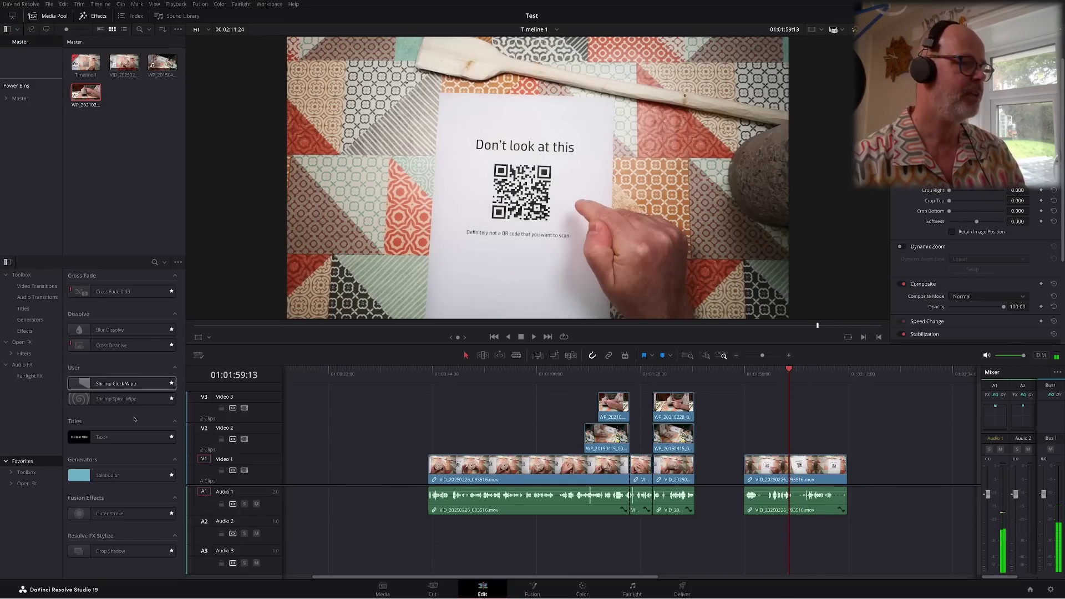
pyautogui.moveTo(79, 480); pyautogui.dragTo(783, 445)
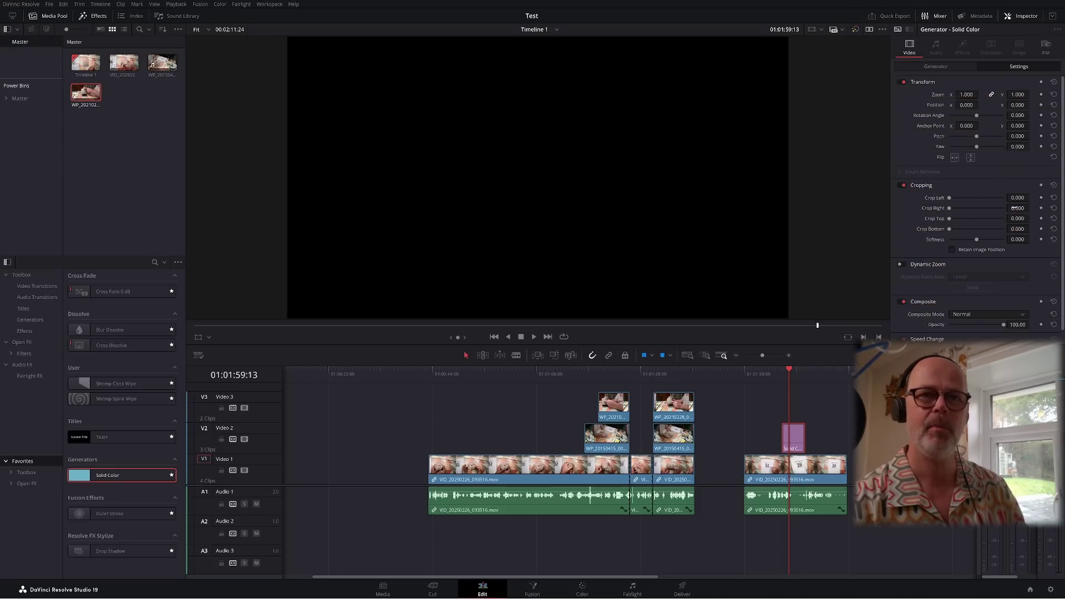
# Crop the Solid Color over the QR code to left 740, right 828, top 475 and bottom 362, and set its color to #aa00ff
pyautogui.moveTo(1017, 208); pyautogui.dragTo(1028, 229)
pyautogui.click(942, 66)
pyautogui.click(957, 94)
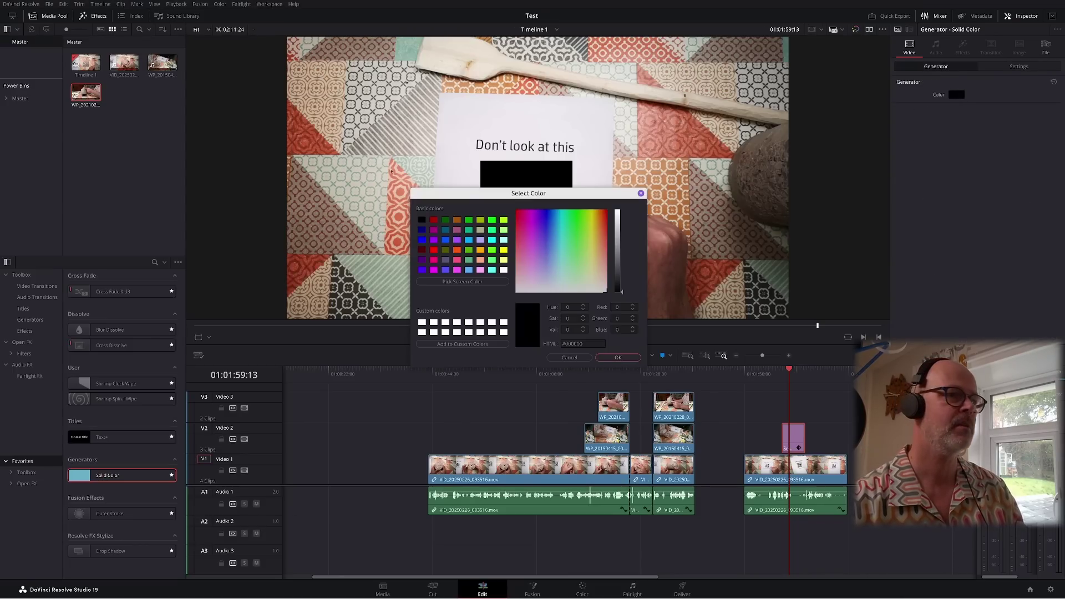
pyautogui.click(435, 241)
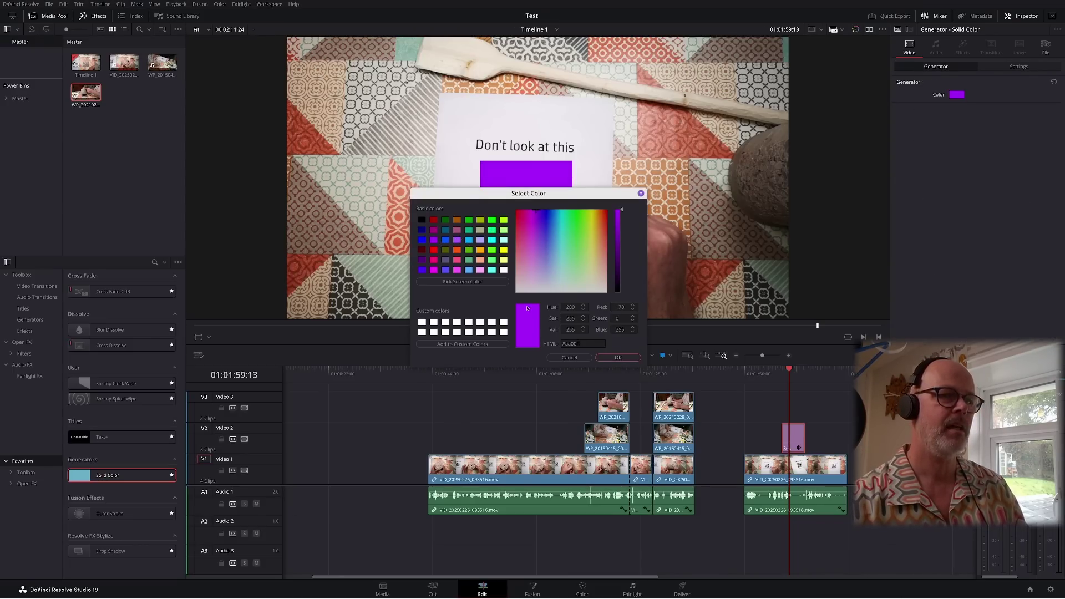
pyautogui.click(620, 357)
# Set the Solid Color's rotation angle to -2.700 and play back the masked shot from 01:01:57:27
pyautogui.moveTo(1021, 116); pyautogui.dragTo(1002, 116)
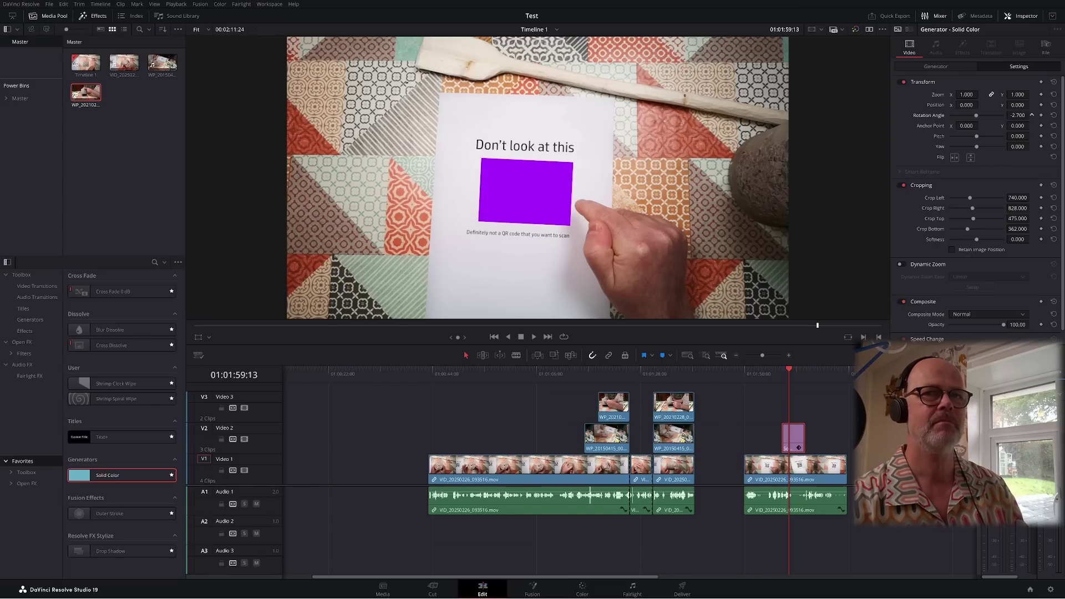
pyautogui.click(782, 379)
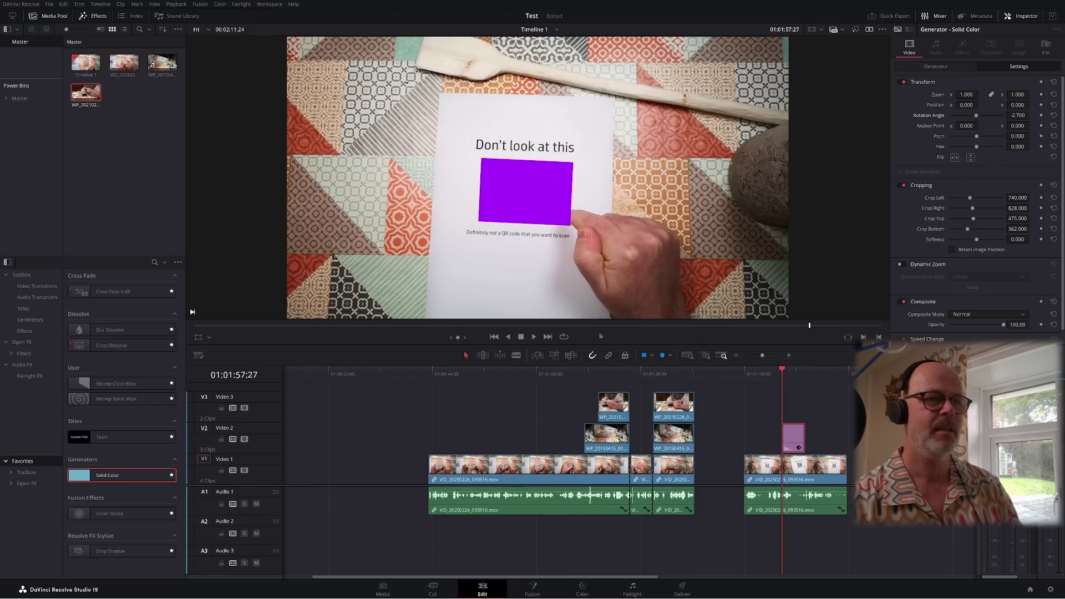
pyautogui.click(534, 336)
pyautogui.click(521, 337)
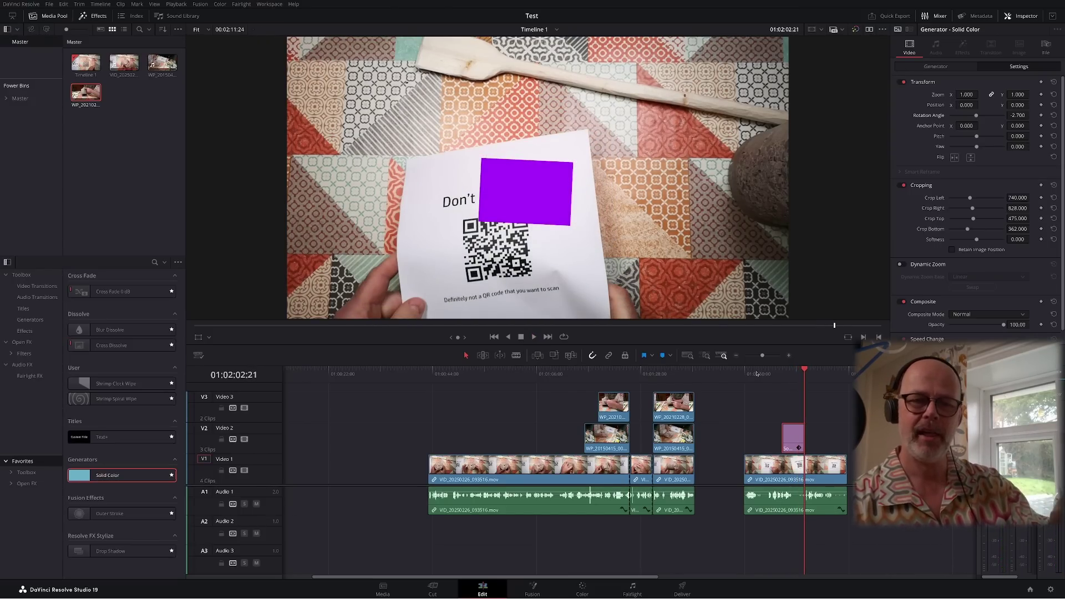
# Move the Solid Color clip off the QR code shot to an earlier spot on Video 3, and cut the main clip at 01:02:02:21
pyautogui.moveTo(793, 432); pyautogui.dragTo(706, 401)
pyautogui.click(788, 355)
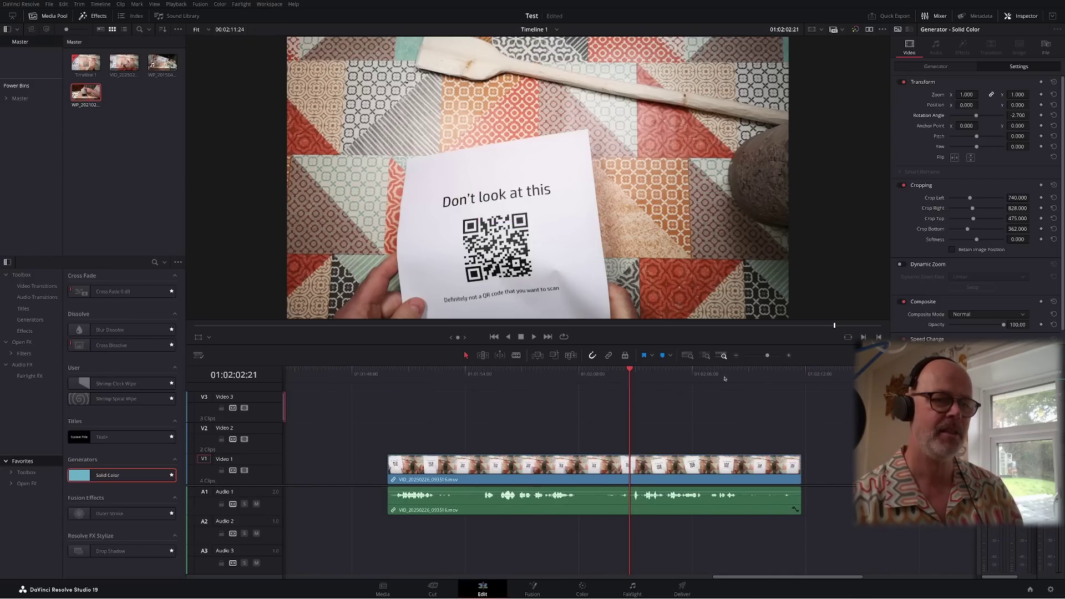
pyautogui.click(675, 425)
pyautogui.hotkey('ctrl', 'b')
# Trim the end of the last main clip to 01:02:08:12 and delete the section before the cut at 01:02:02:21
pyautogui.moveTo(649, 378); pyautogui.dragTo(738, 384)
pyautogui.hotkey('shift', ']')
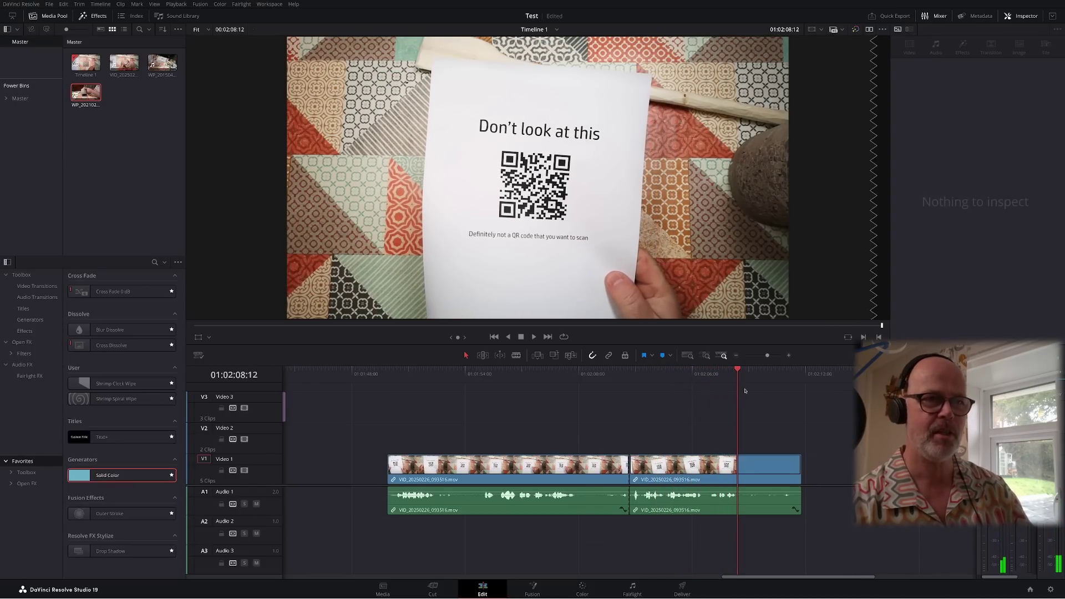
pyautogui.click(553, 456)
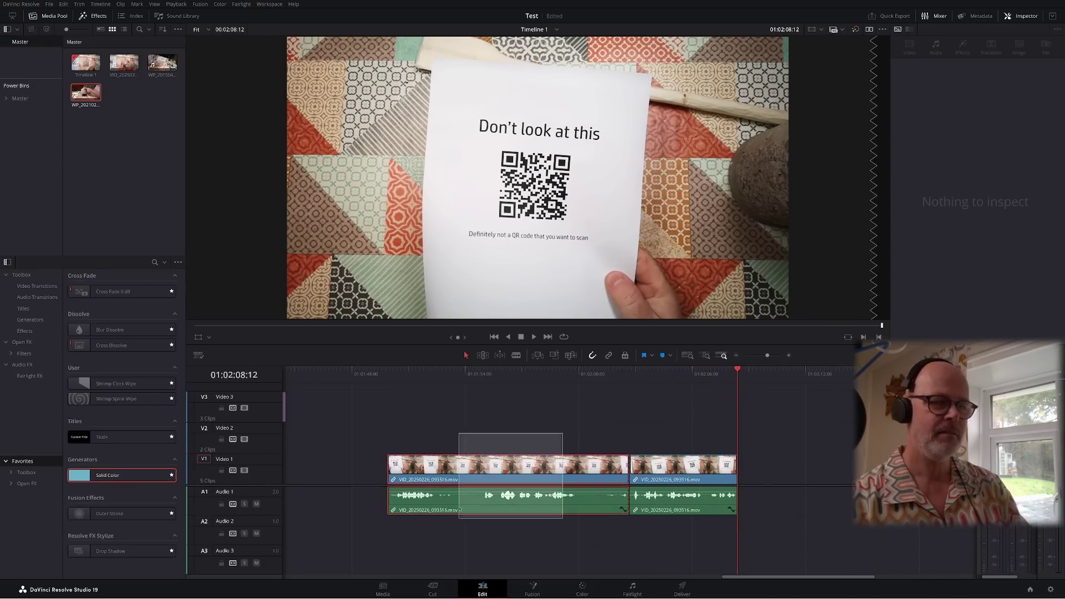
pyautogui.press('BackSpace')
# Play the remaining QR code clip from 01:02:02:21 and park the playhead at 01:02:04:14
pyautogui.moveTo(646, 369)
pyautogui.mouseDown()
pyautogui.moveTo(627, 372)
pyautogui.moveTo(647, 376)
pyautogui.mouseUp()
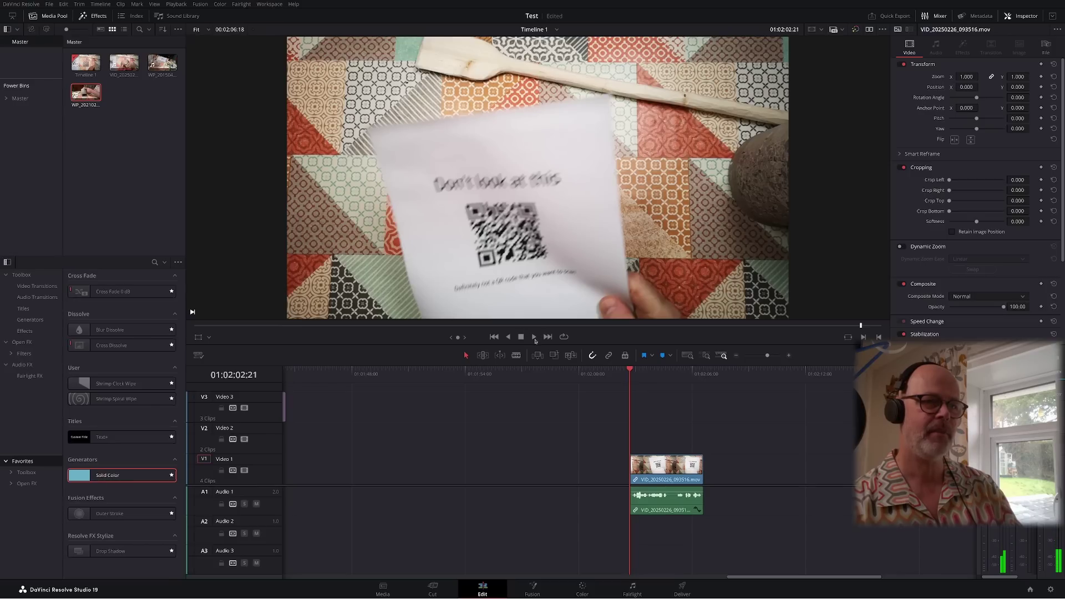
pyautogui.click(534, 337)
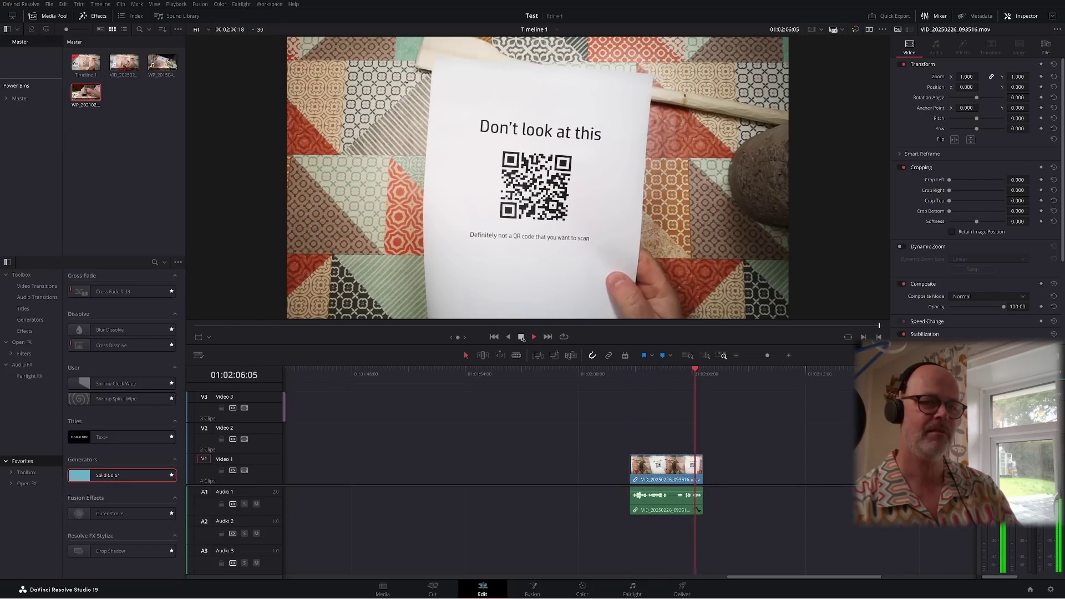
pyautogui.click(663, 372)
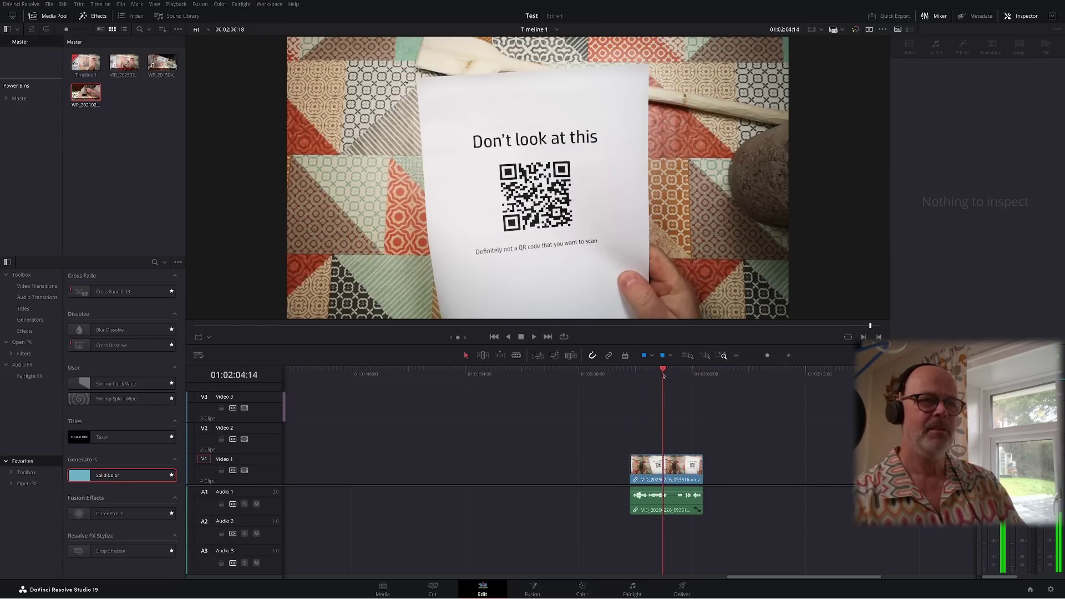
# On the Color page, draw a closed four-point Curve window tightly around the QR code at 01:02:04:14
pyautogui.click(581, 589)
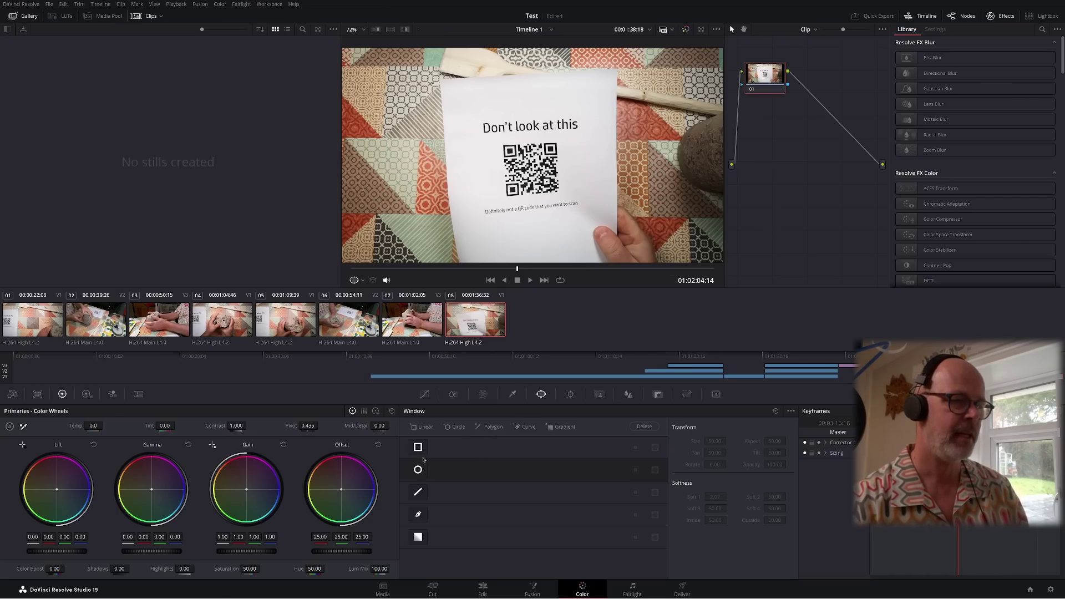
pyautogui.click(418, 515)
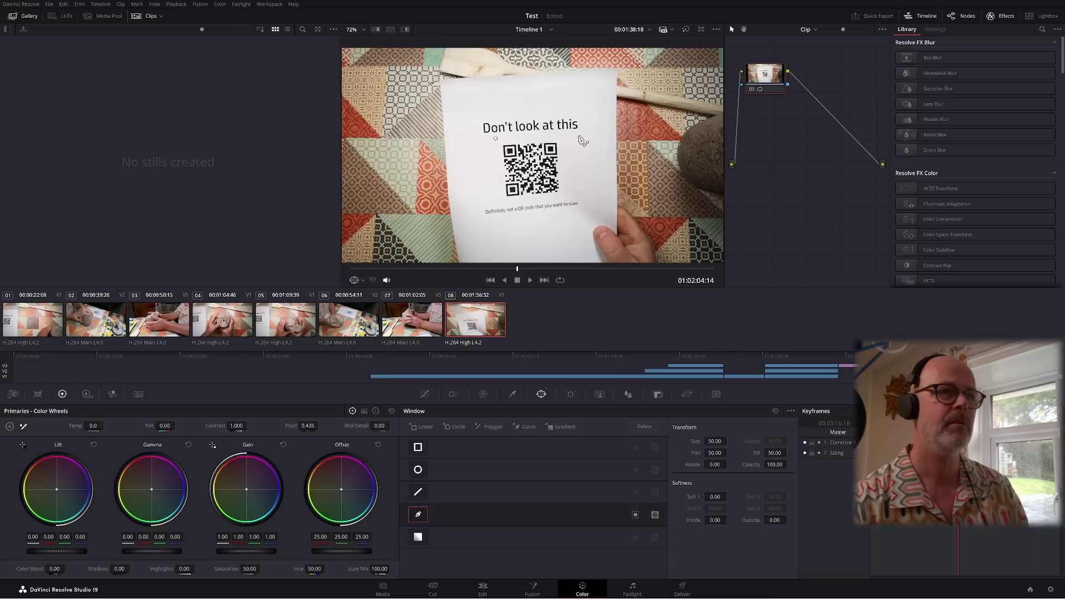
pyautogui.click(561, 134)
pyautogui.click(566, 193)
pyautogui.click(497, 202)
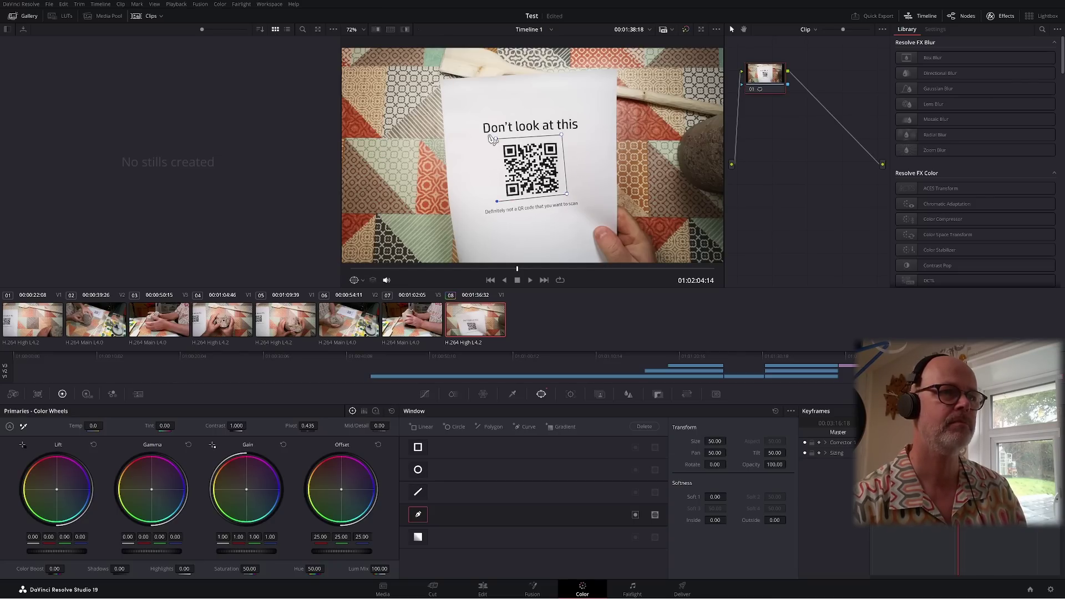
pyautogui.click(496, 138)
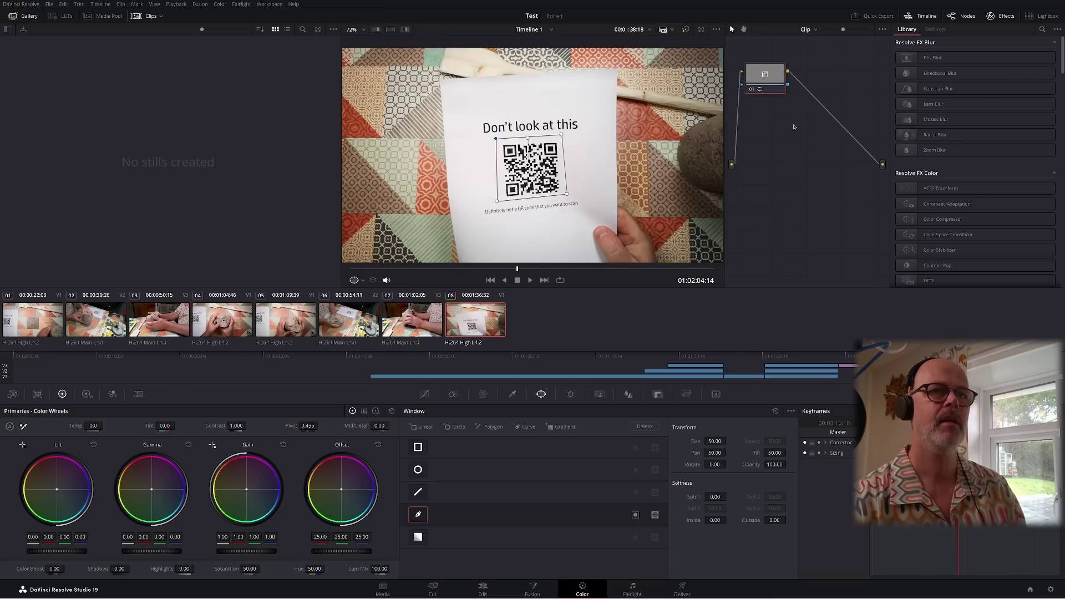
# Track the QR code window forward and backward through the clip with the Cloud Tracker in Interactive Mode, starting at 01:02:04:13
pyautogui.press('Left')
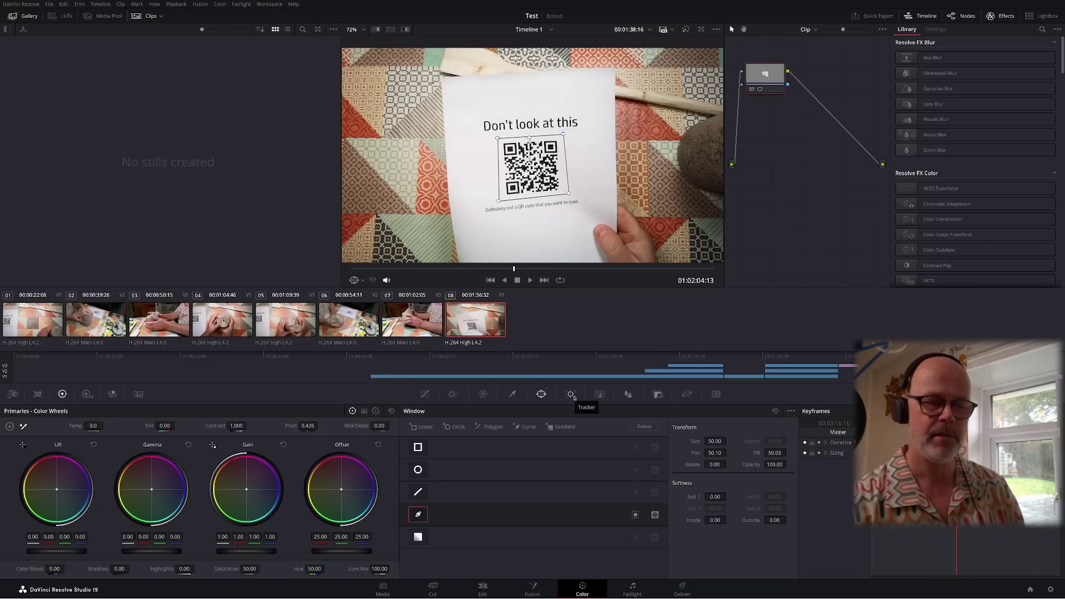
pyautogui.click(572, 395)
pyautogui.click(777, 569)
pyautogui.click(766, 541)
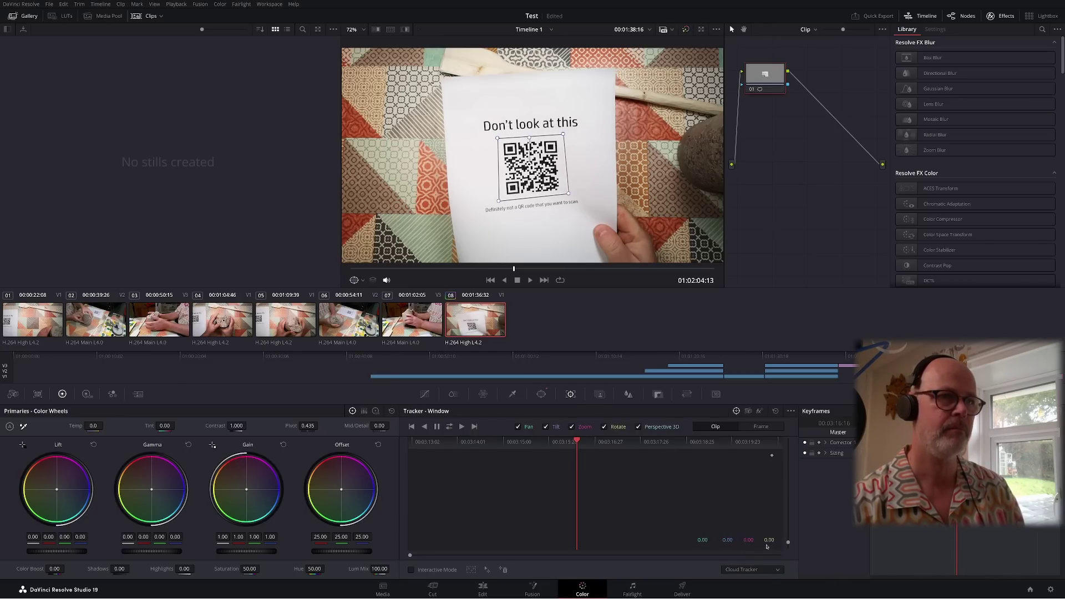
pyautogui.click(411, 570)
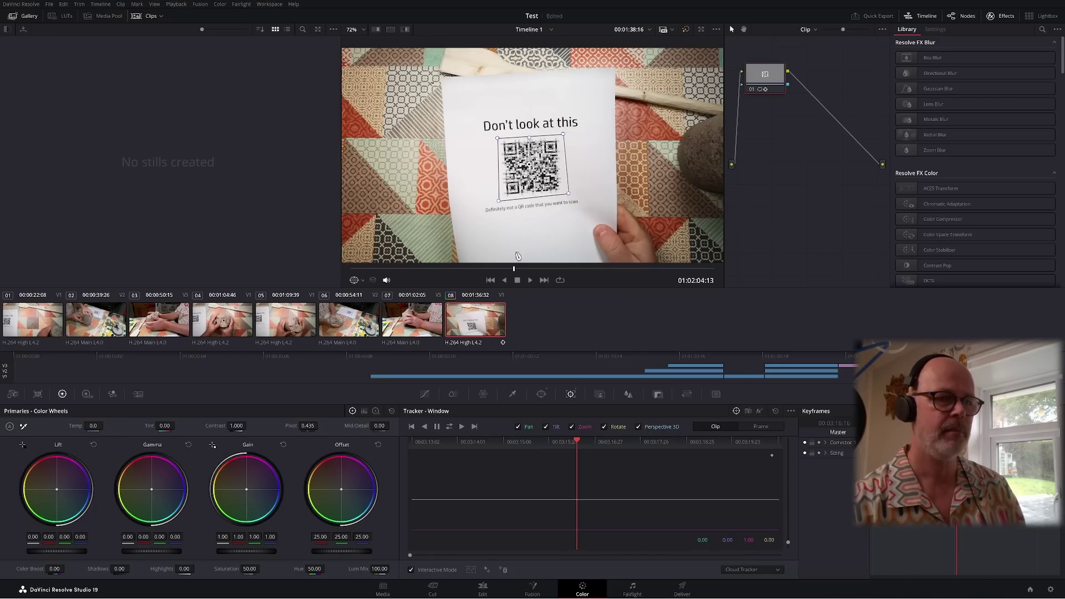
pyautogui.click(449, 428)
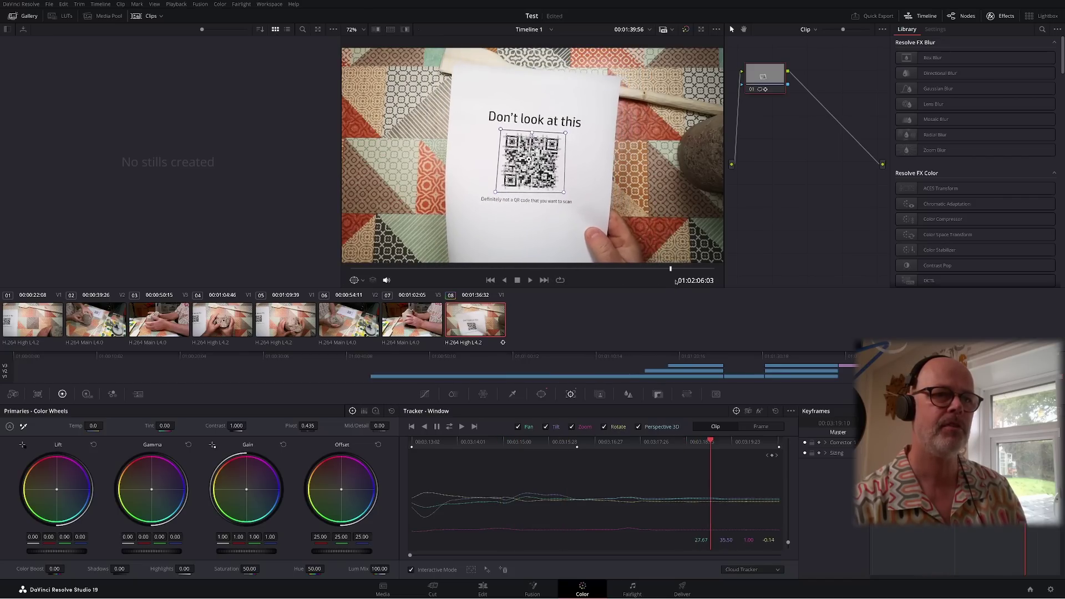
# Add a Mosaic Blur to the tracked node at 01:02:04:11, using Hexagon cells, pixel frequency 40.4 and aliasing 0.615
pyautogui.moveTo(695, 268); pyautogui.dragTo(510, 287)
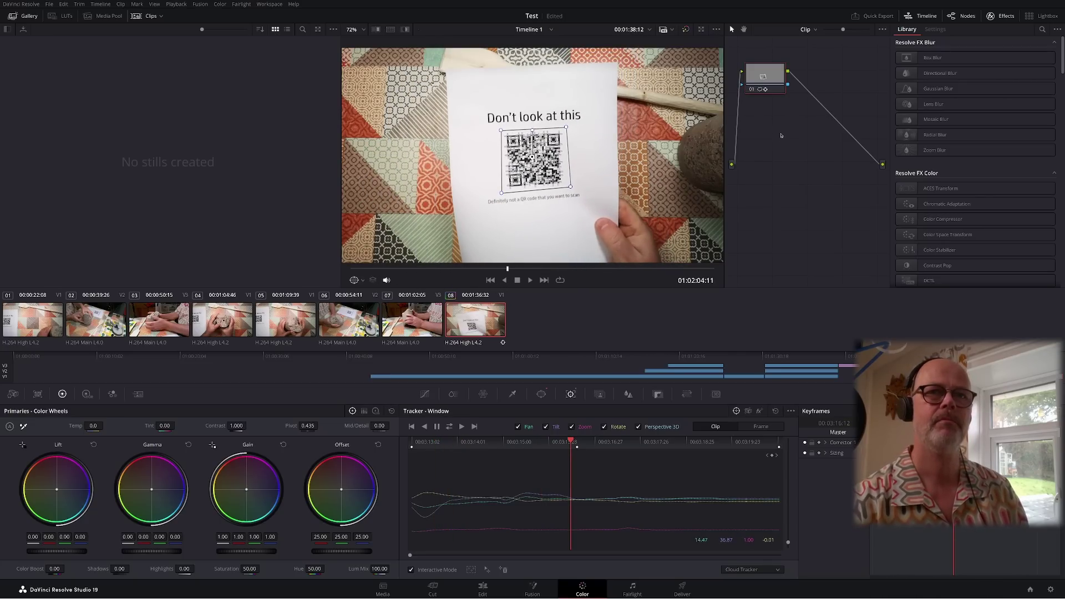
pyautogui.moveTo(953, 126); pyautogui.dragTo(768, 79)
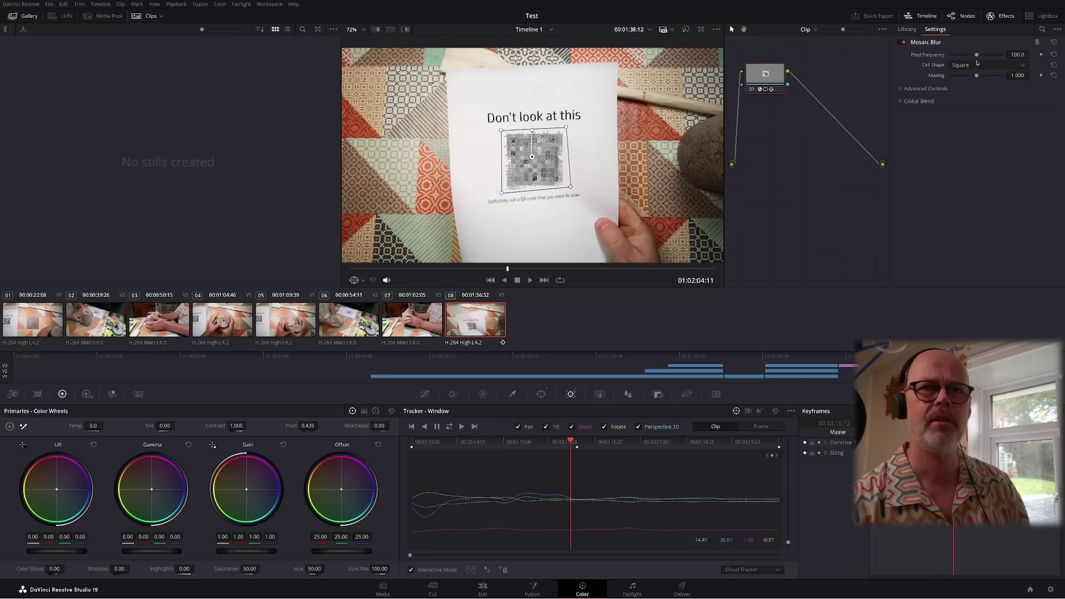
pyautogui.click(968, 86)
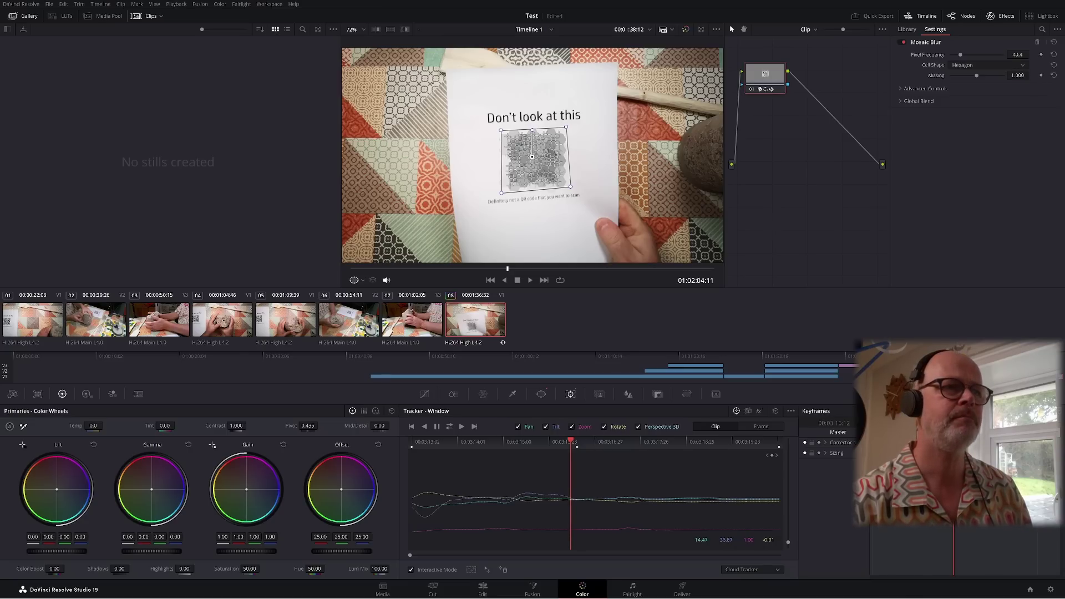
# Return to the Edit page and play the blurred QR code clip from 01:02:02:21 to its end
pyautogui.click(471, 590)
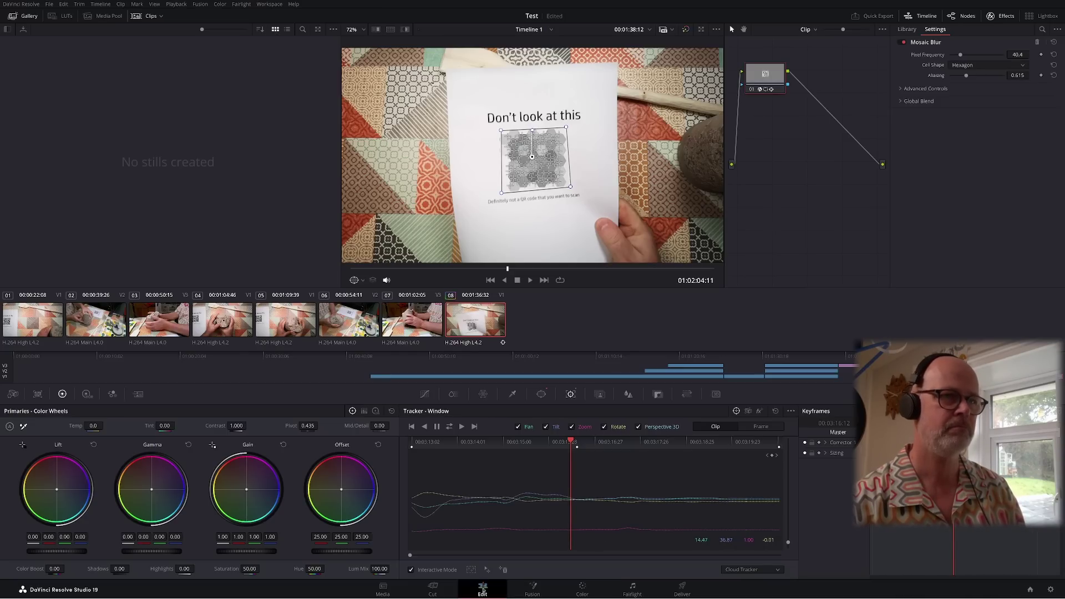
pyautogui.click(630, 375)
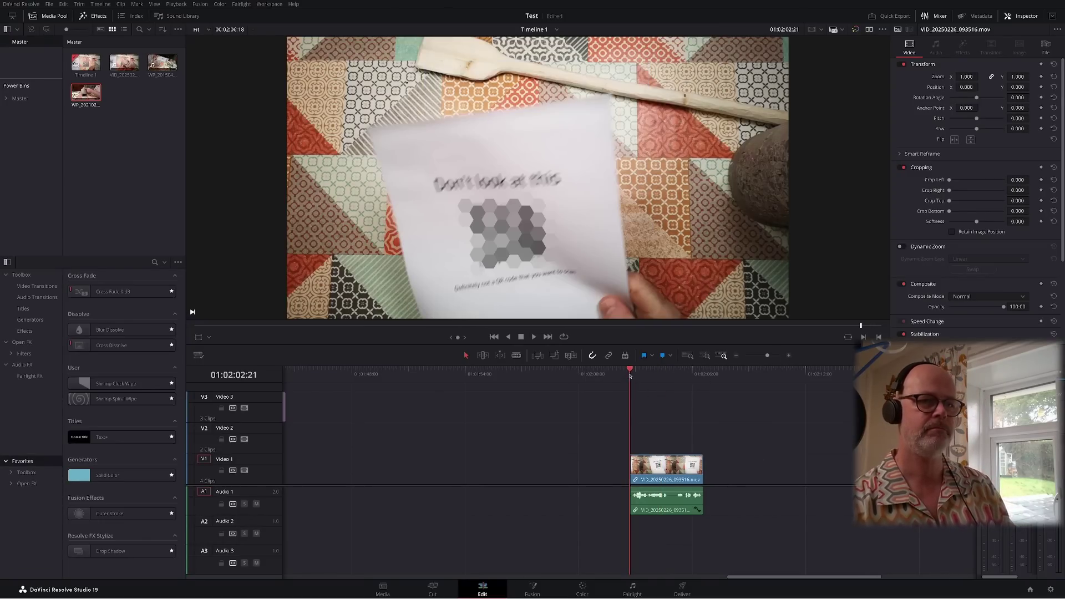
pyautogui.click(533, 336)
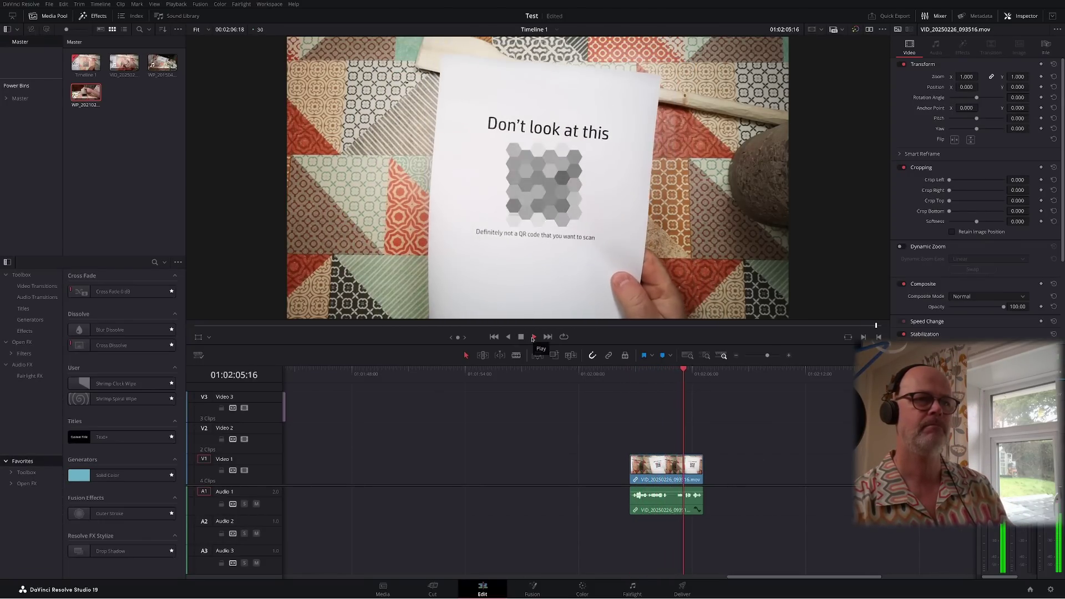
pyautogui.click(523, 336)
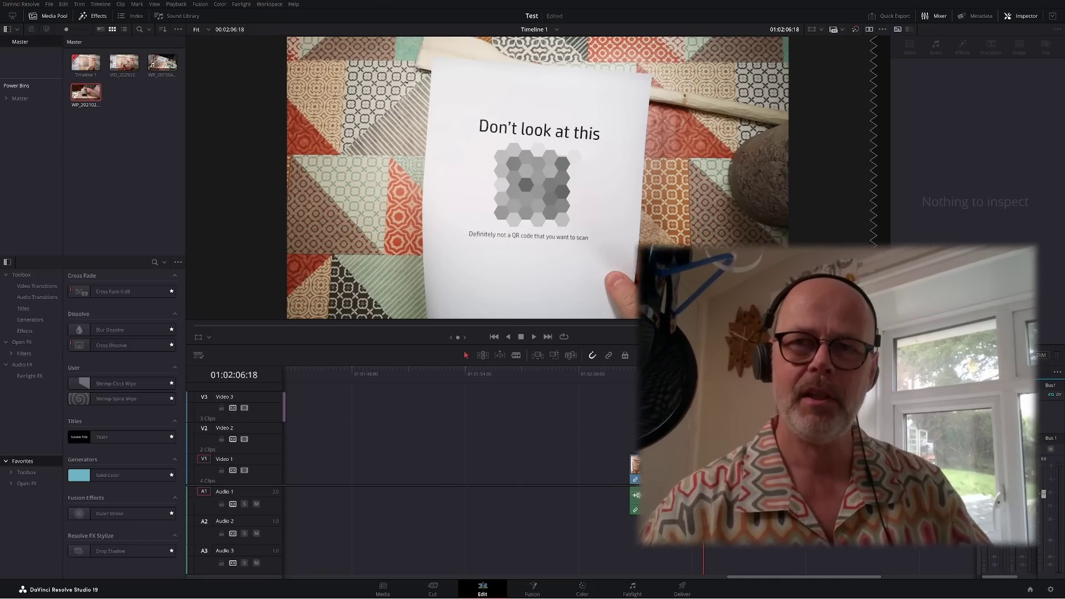